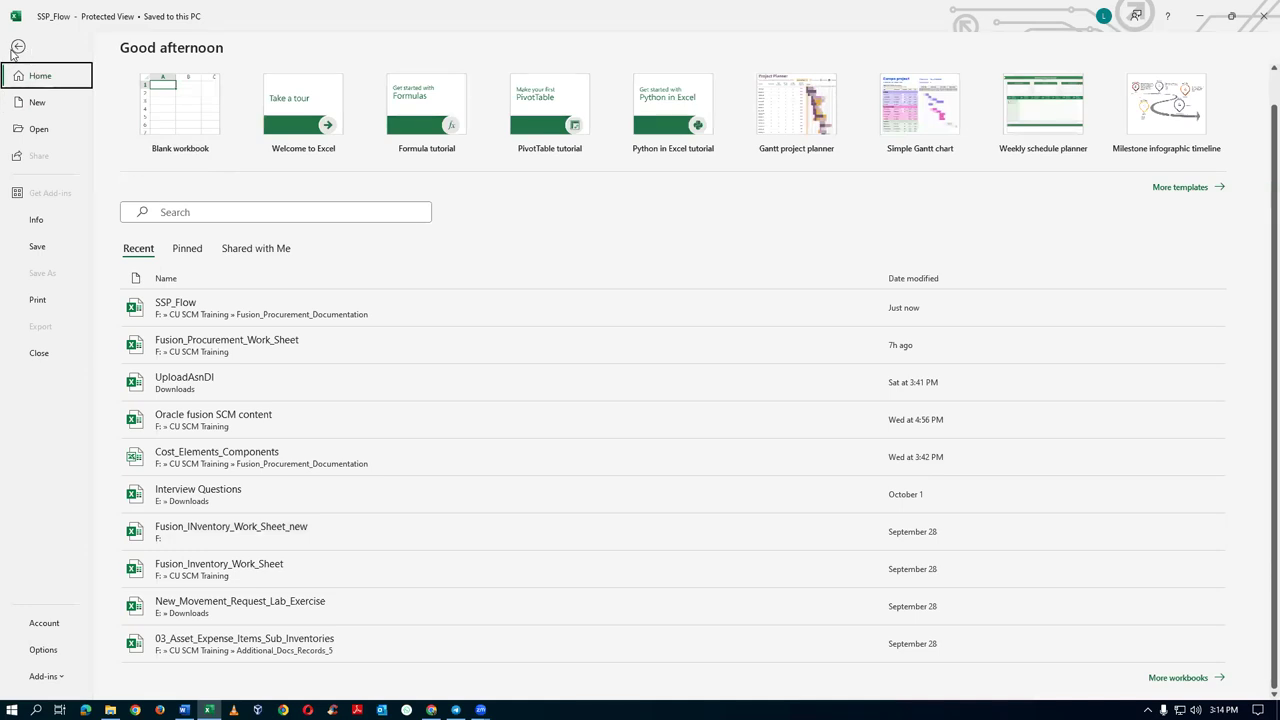
- Return to the SSP_Flow worksheet and review the users' last names in cells F13–F15
click(19, 47)
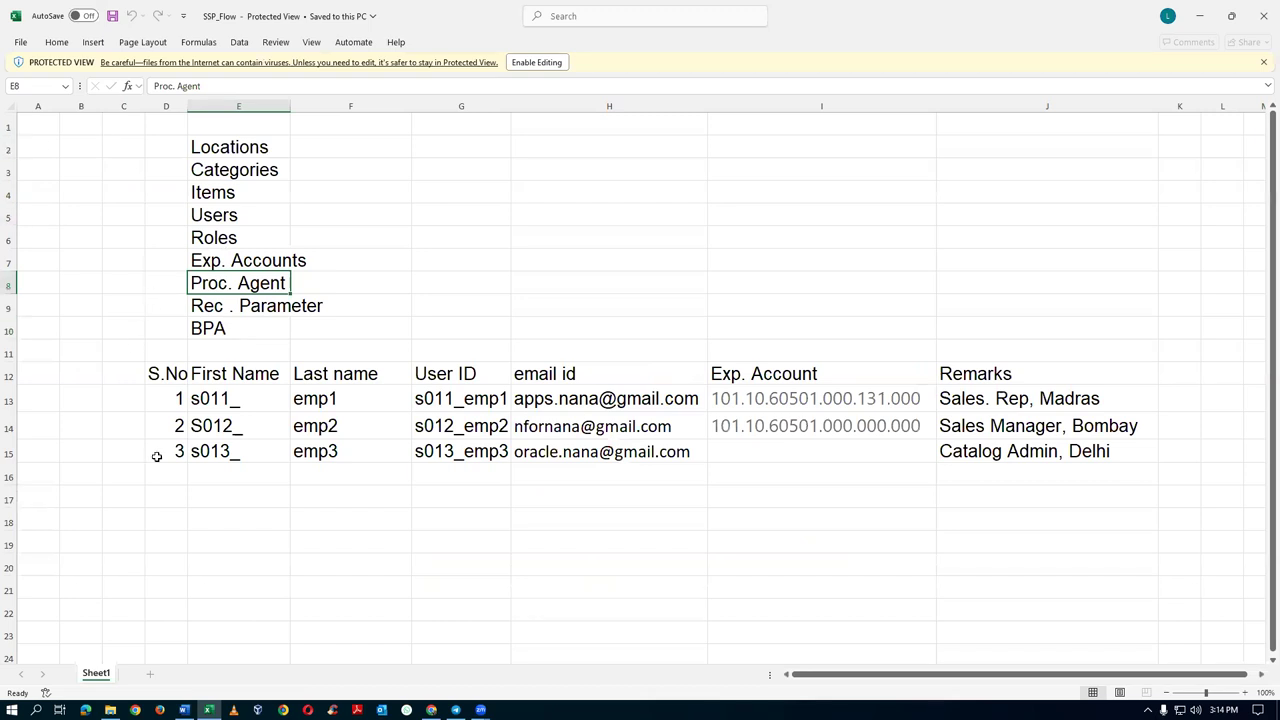
click(354, 450)
click(362, 396)
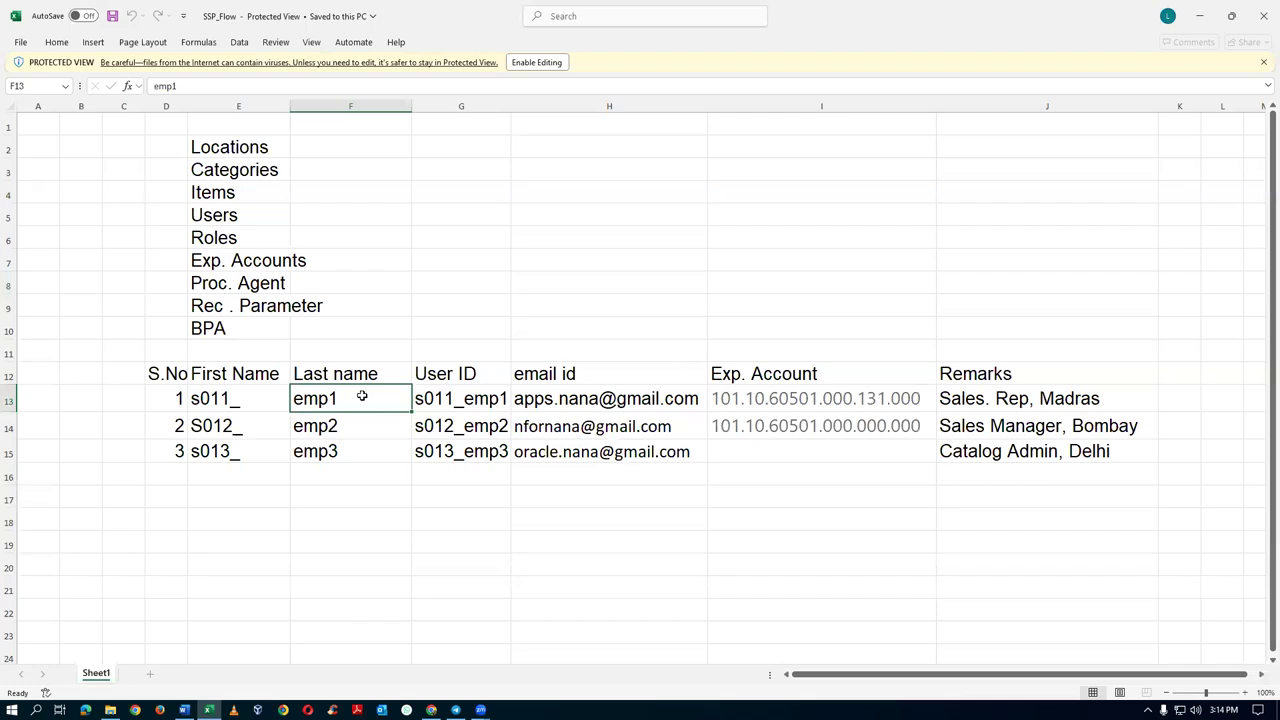
click(354, 425)
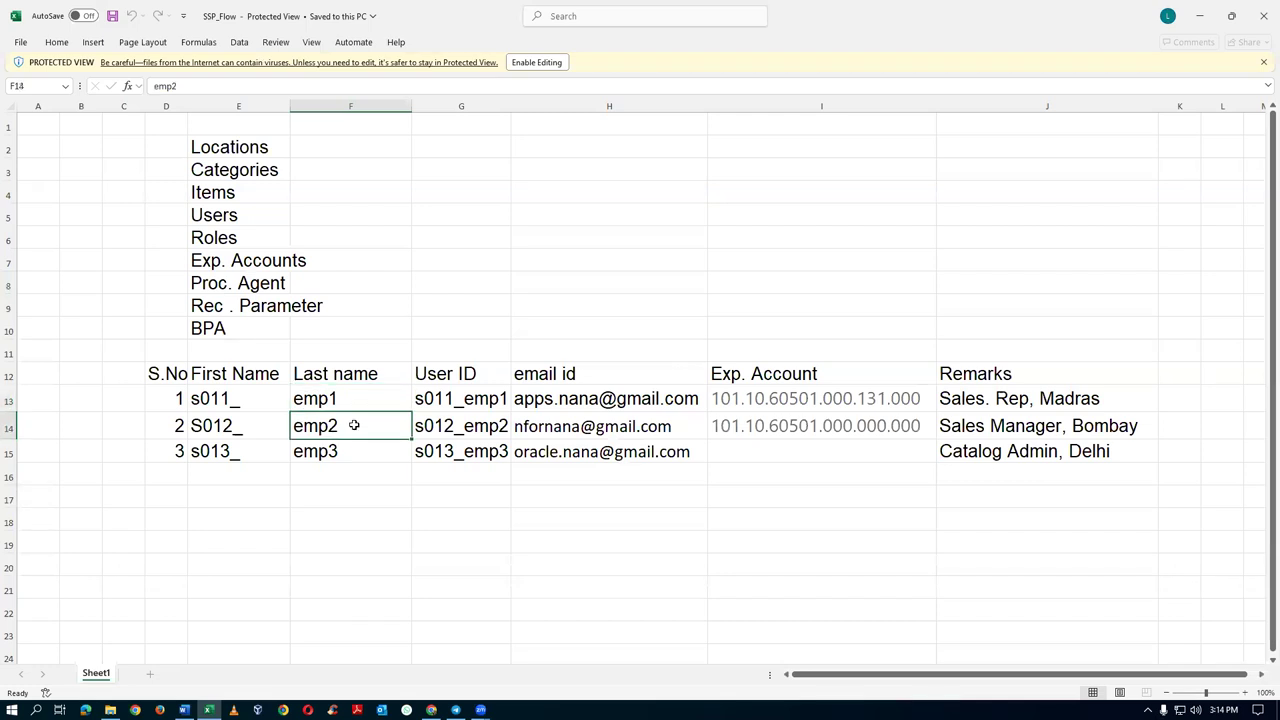
click(348, 393)
click(348, 428)
click(336, 398)
- Review the remarks in J13–J14 and the expense account in I13, then switch to the browser
click(972, 402)
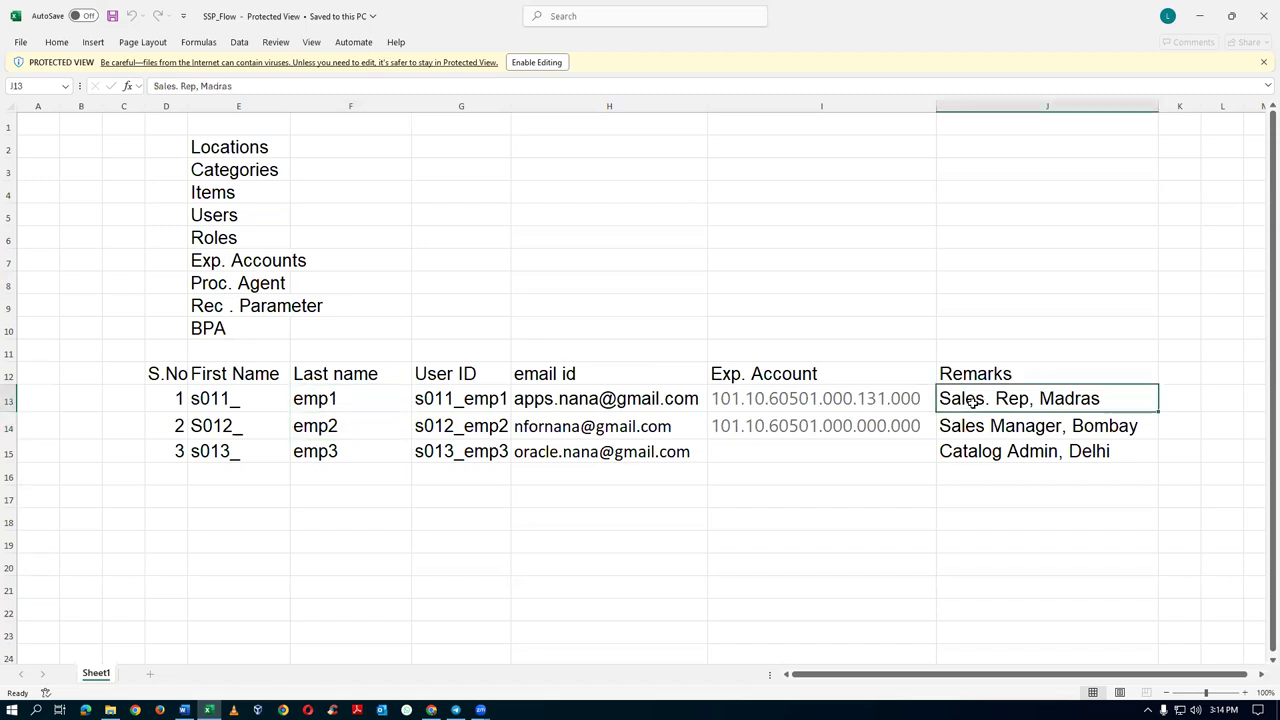
click(344, 427)
click(1008, 426)
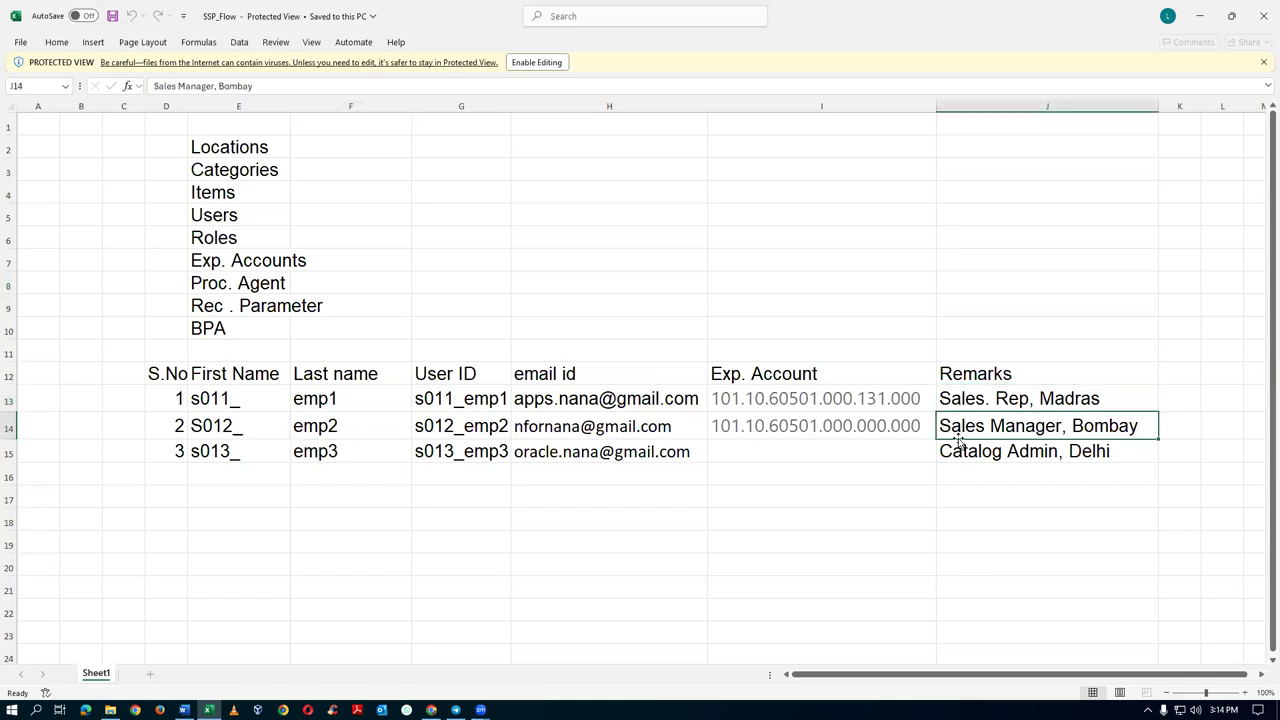
click(352, 402)
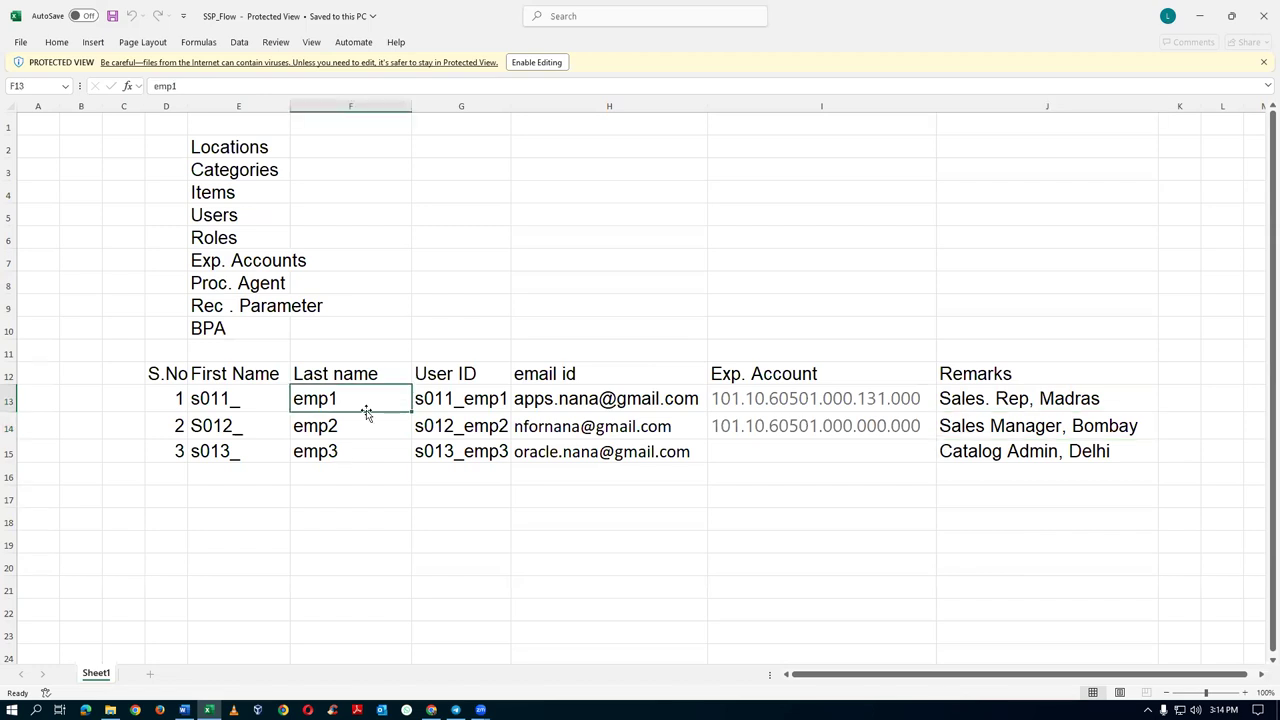
click(758, 395)
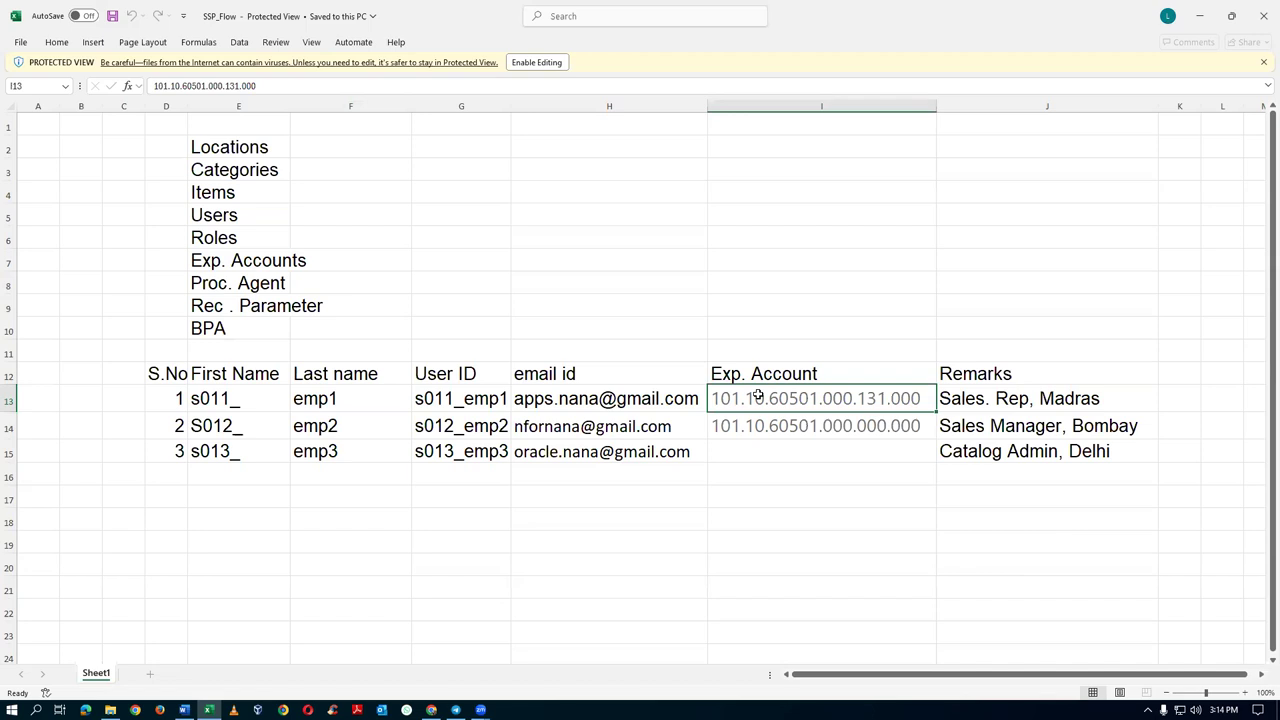
key(alt+Tab)
key(alt+Tab)
key(alt+Tab)
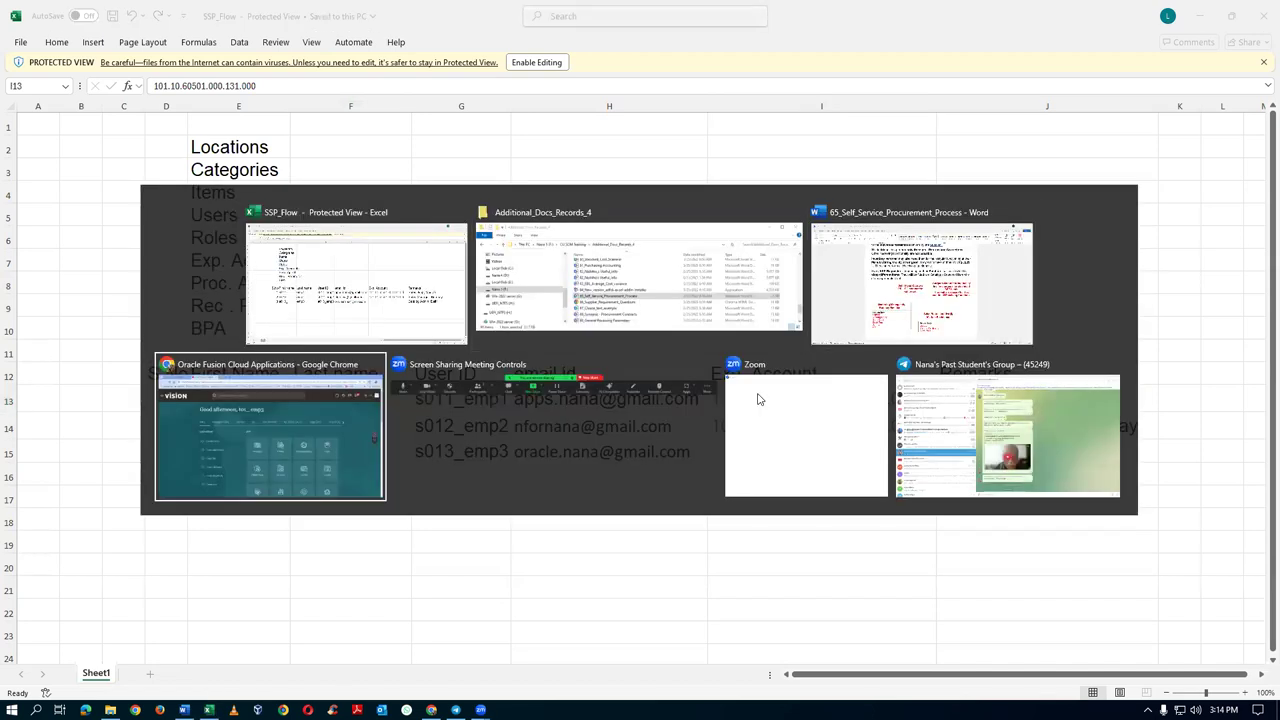
- Open the Security Console from the Tools group on the Fusion home page
click(1056, 274)
click(1056, 274)
click(1056, 274)
click(1056, 275)
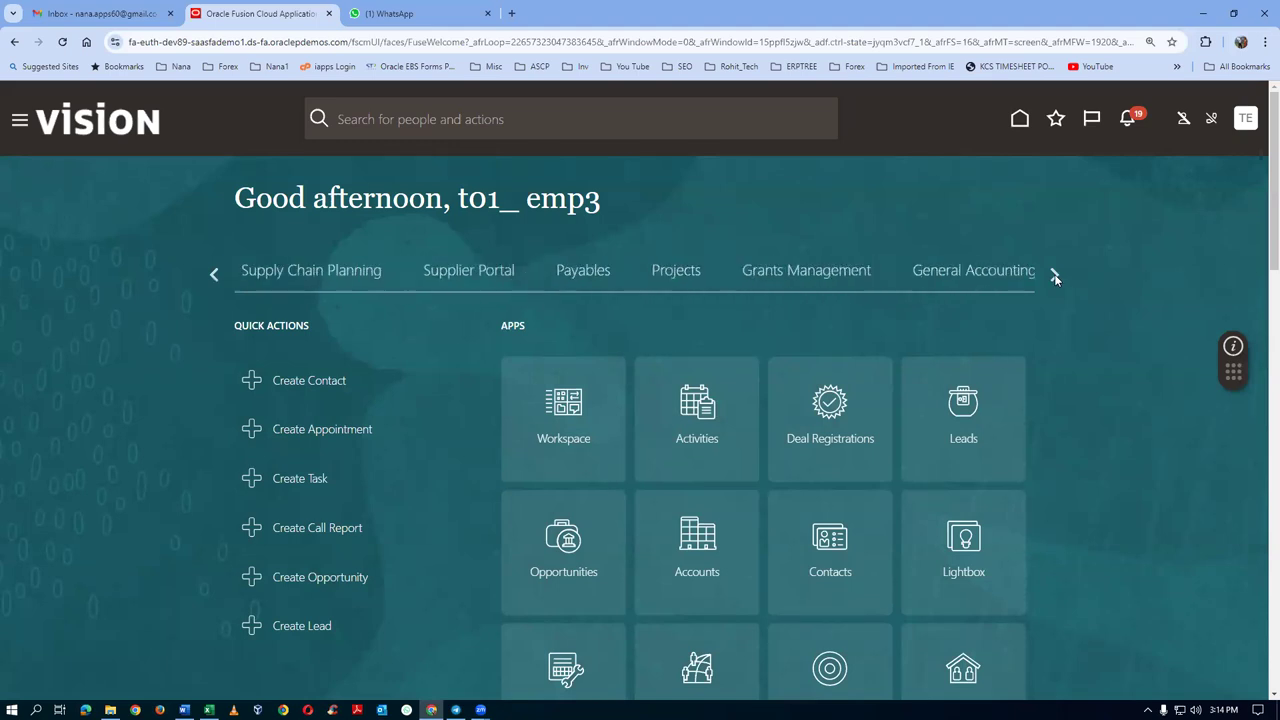
click(1056, 275)
click(1056, 275)
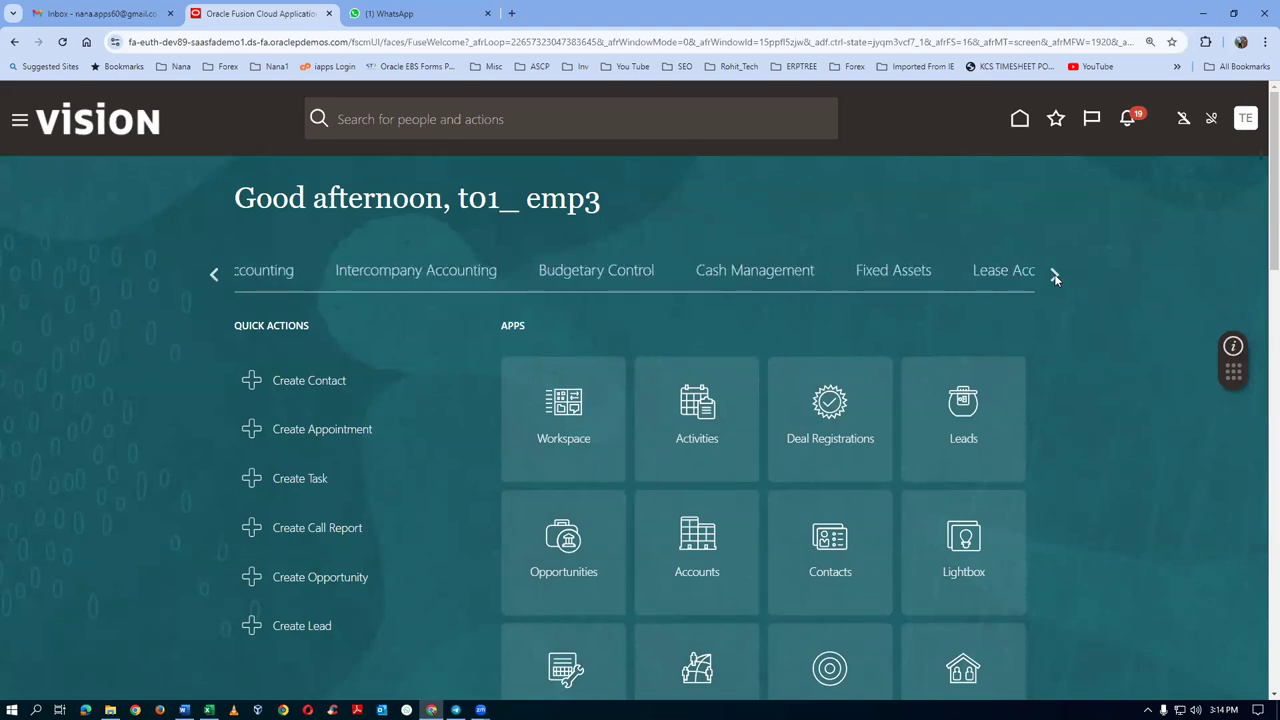
click(1056, 275)
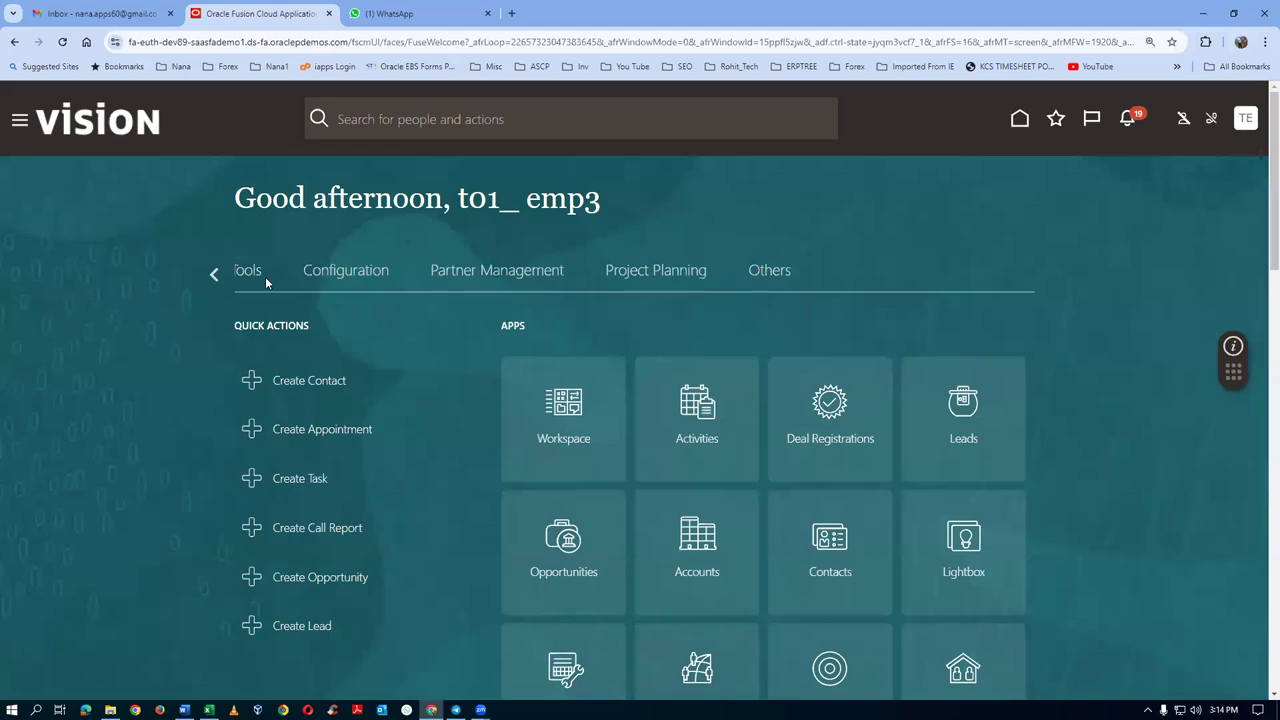
click(246, 272)
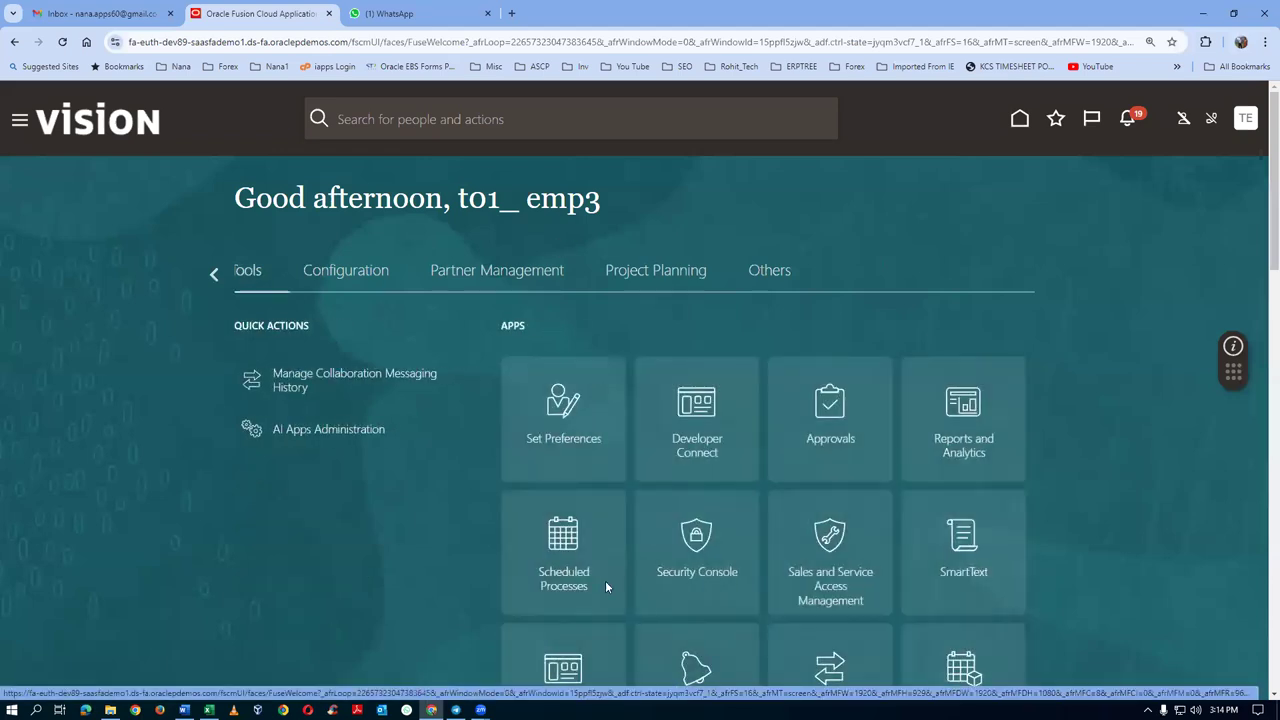
click(703, 568)
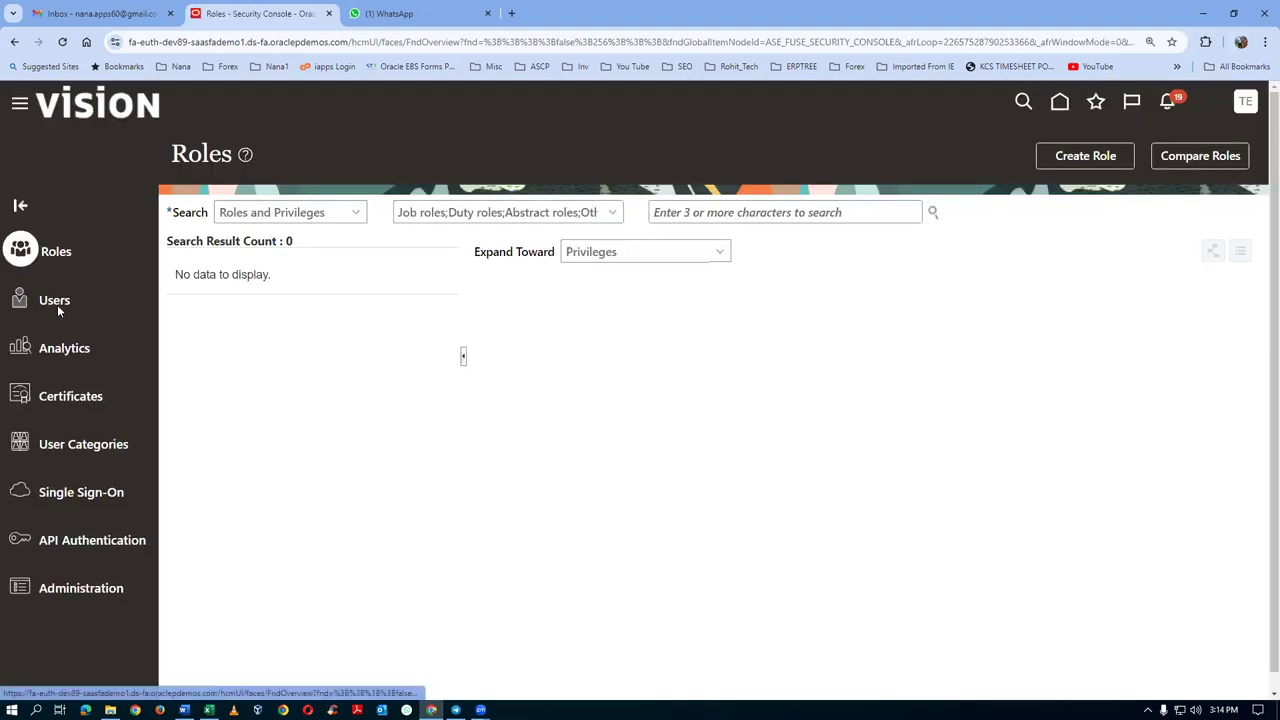
- Search users for t01 and open the matching training user's account details
text(t)
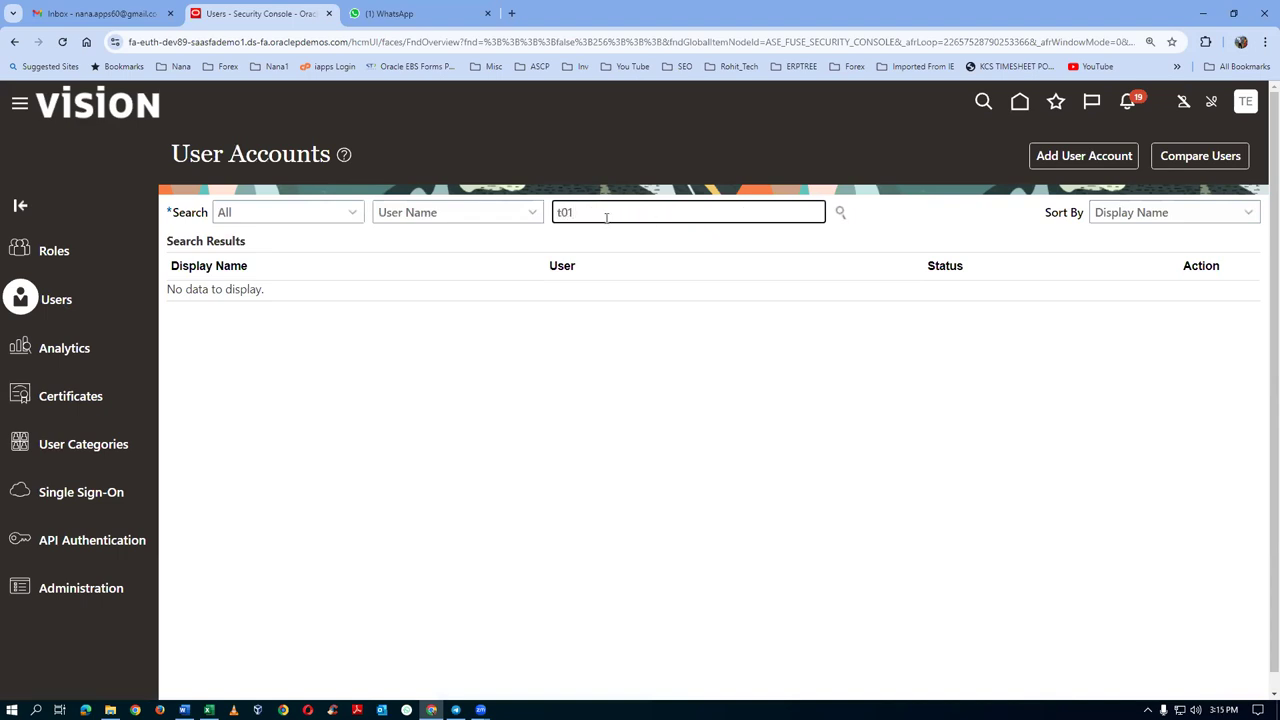
text(01)
click(190, 433)
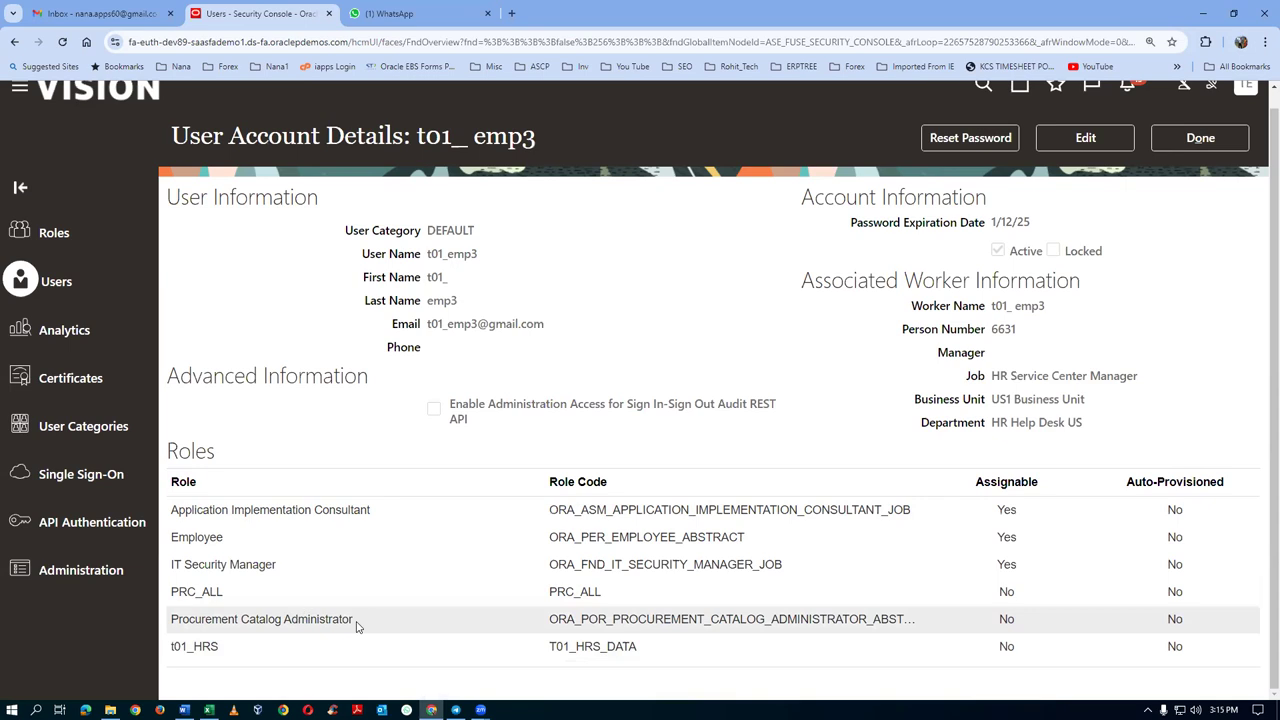
- Duplicate the Security Console tab and load the Fusion home page in the new tab
right_click(283, 18)
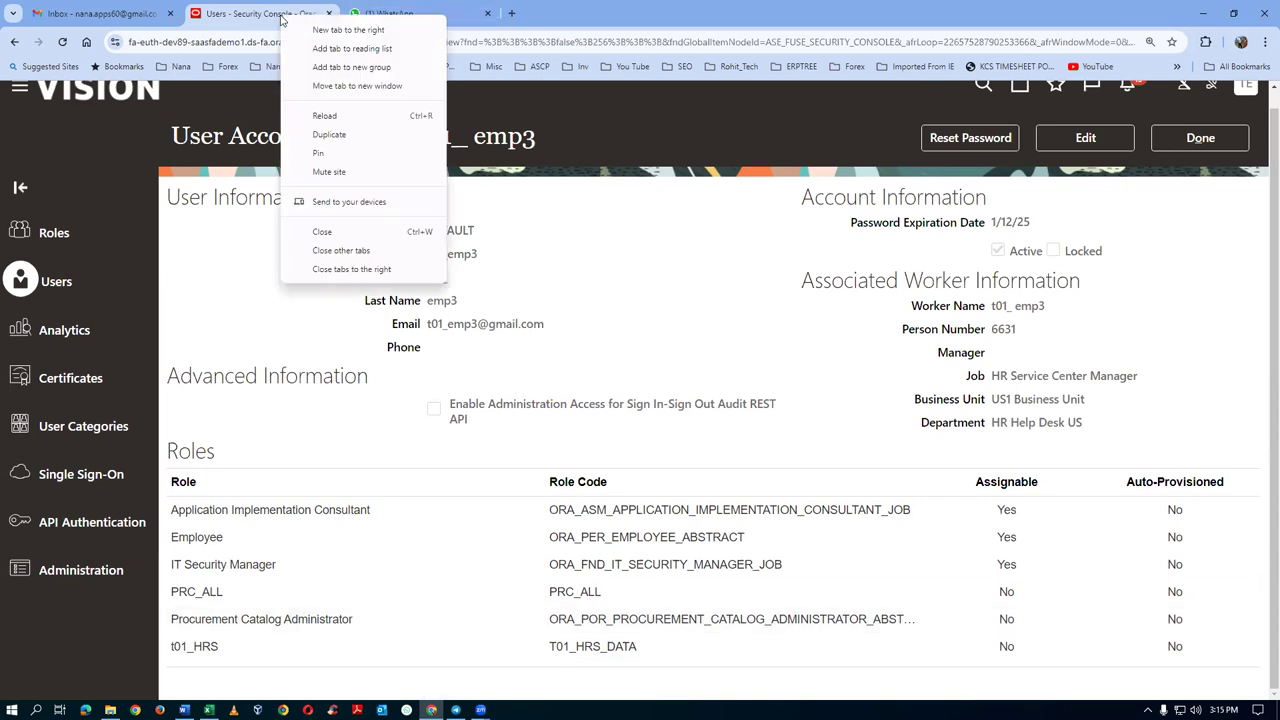
click(330, 134)
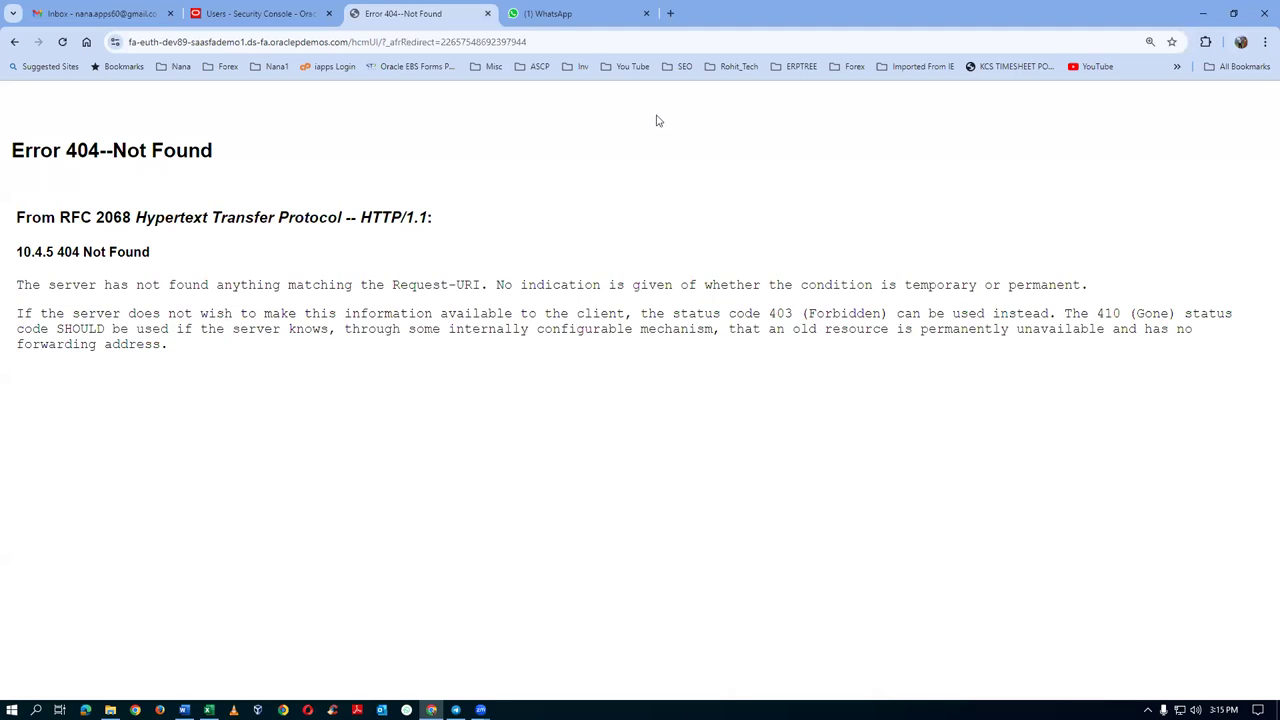
click(620, 42)
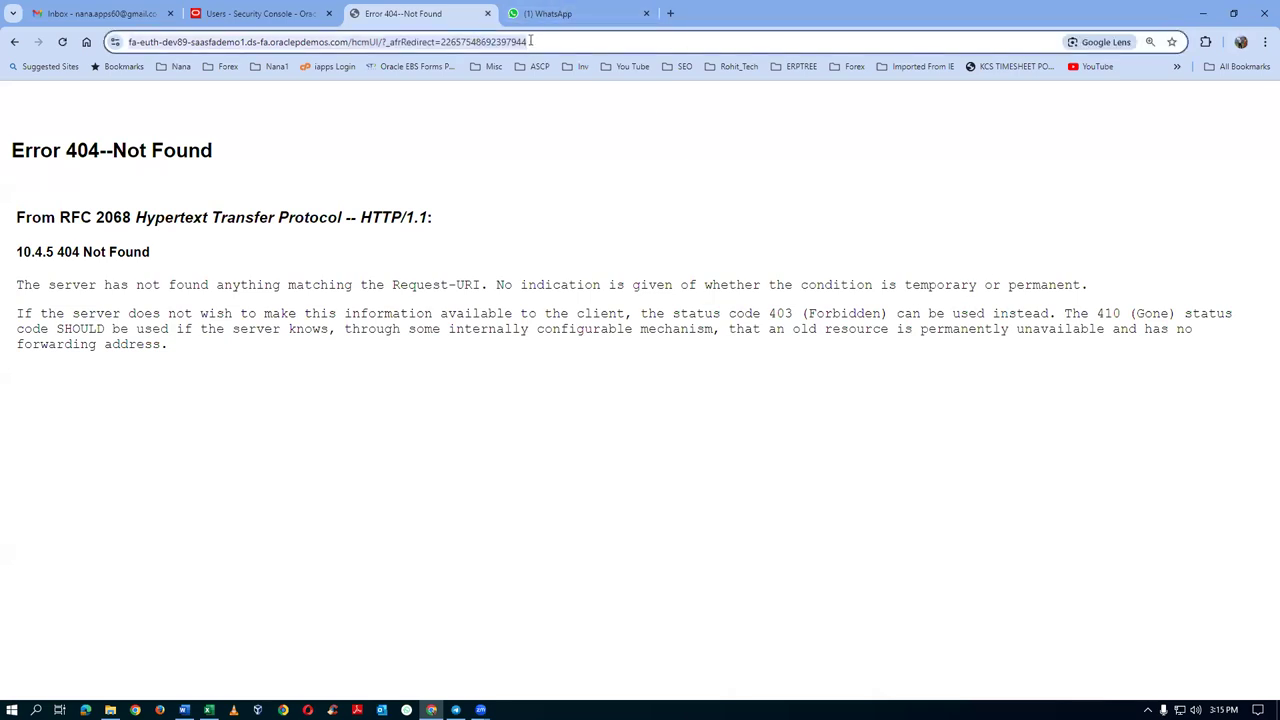
key(BackSpace)
key(BackSpace)
key(BackSpace)
key(BackSpace)
key(BackSpace)
key(BackSpace)
key(BackSpace)
key(BackSpace)
key(BackSpace)
key(BackSpace)
key(BackSpace)
key(BackSpace)
key(BackSpace)
key(BackSpace)
key(BackSpace)
key(BackSpace)
key(BackSpace)
key(BackSpace)
key(BackSpace)
key(BackSpace)
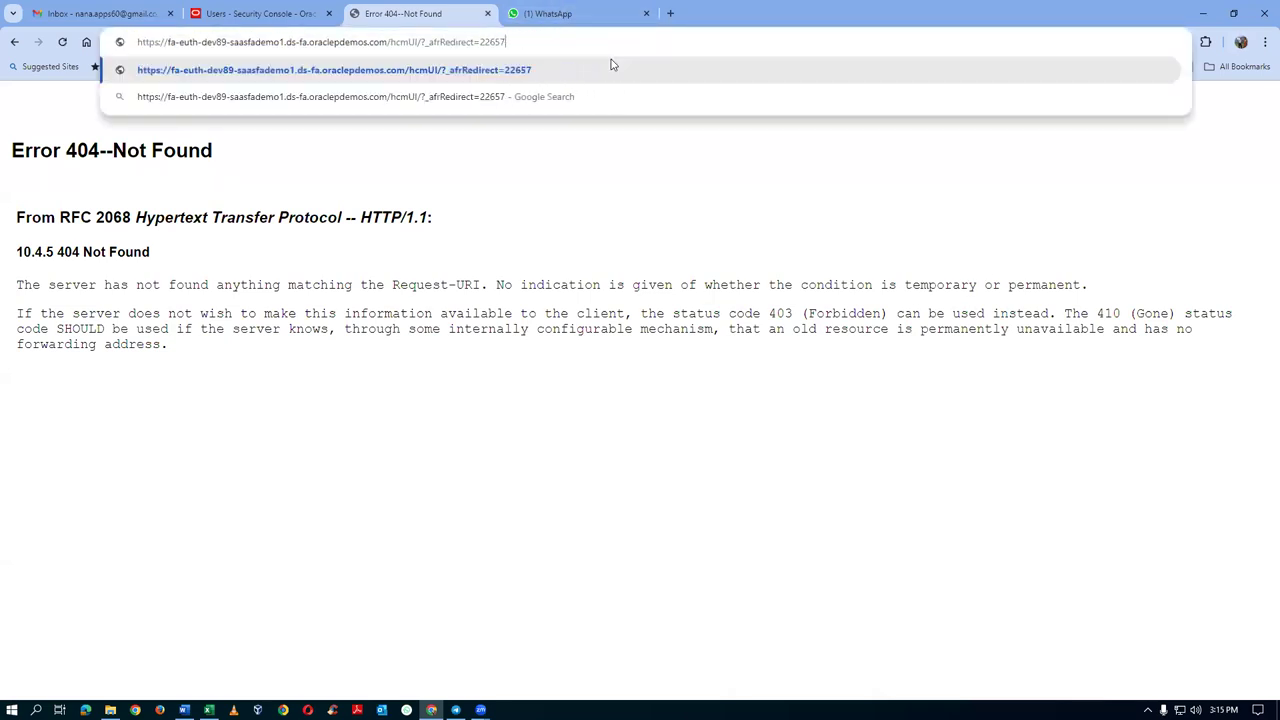
key(BackSpace)
key(BackSpace)
key(BackSpace)
key(BackSpace)
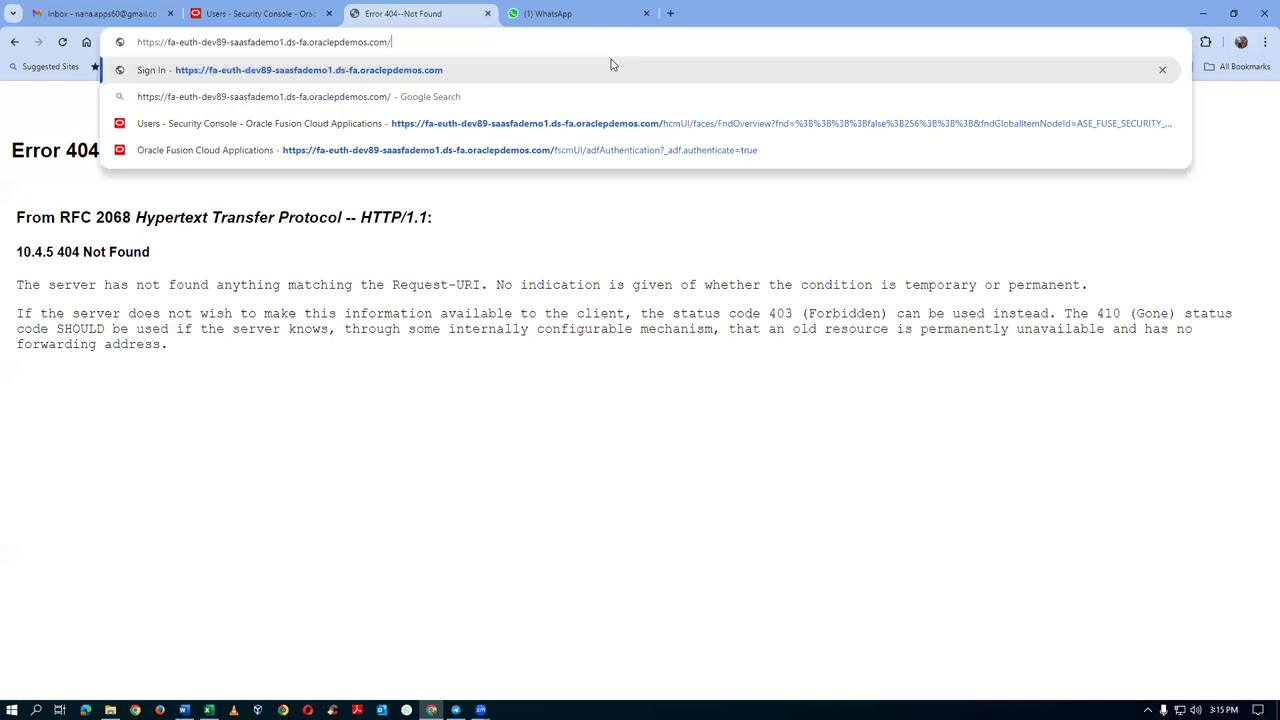
key(Return)
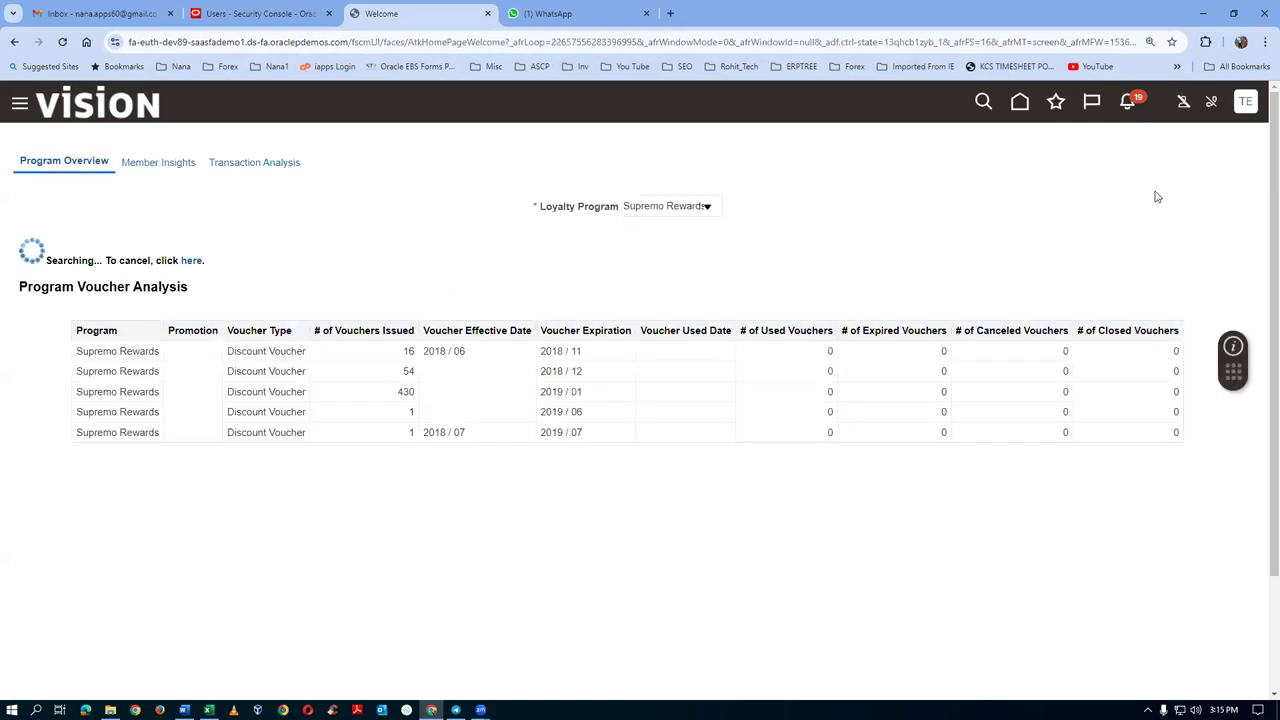
click(1020, 104)
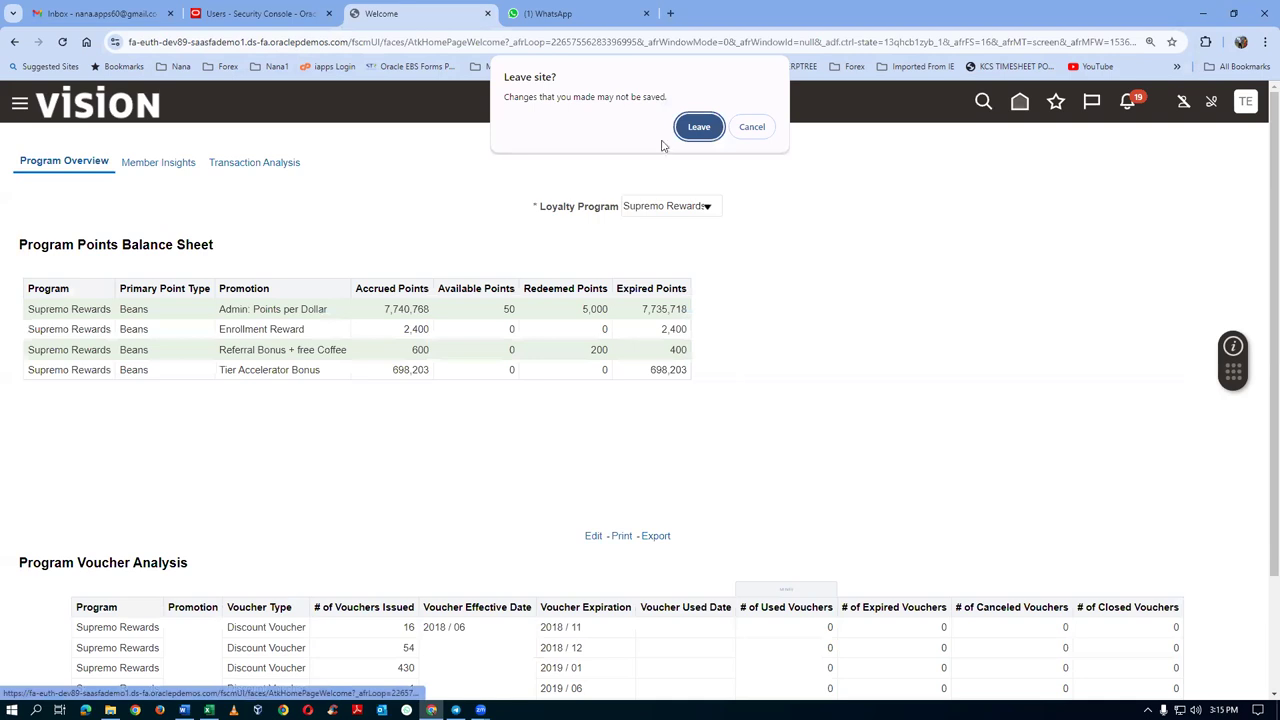
click(695, 127)
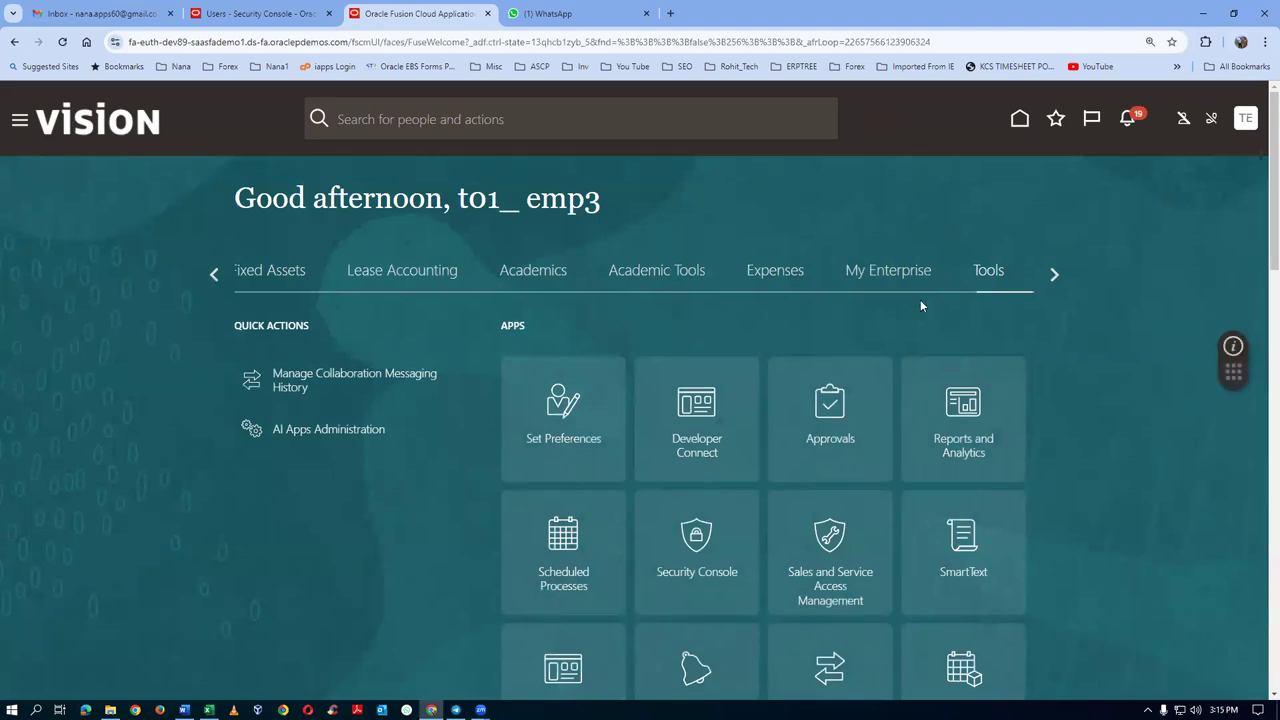
click(213, 276)
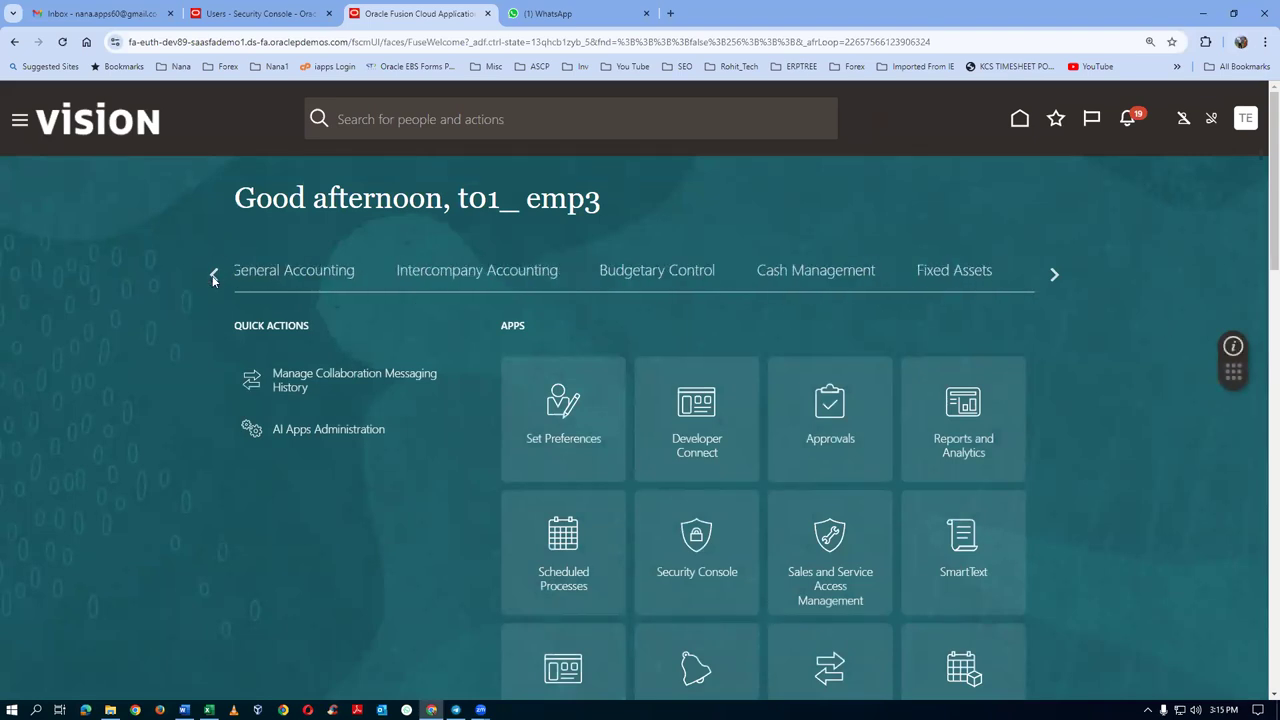
click(213, 276)
click(213, 276)
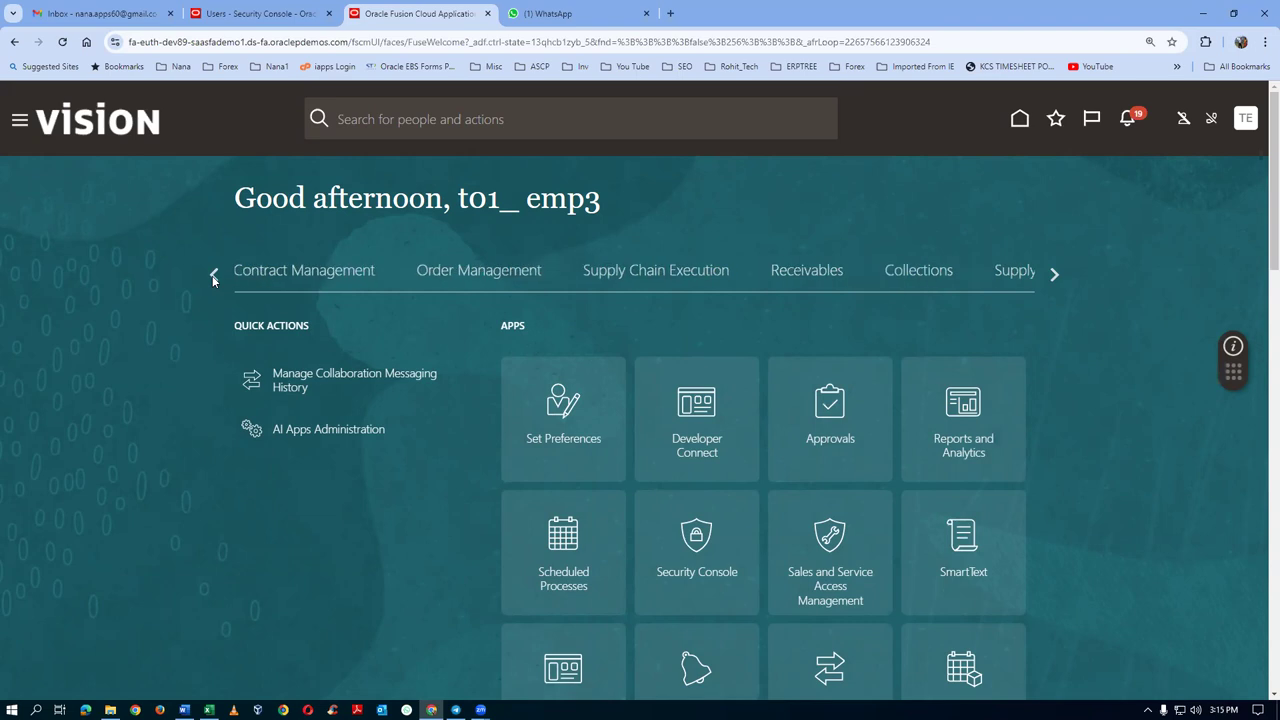
click(213, 276)
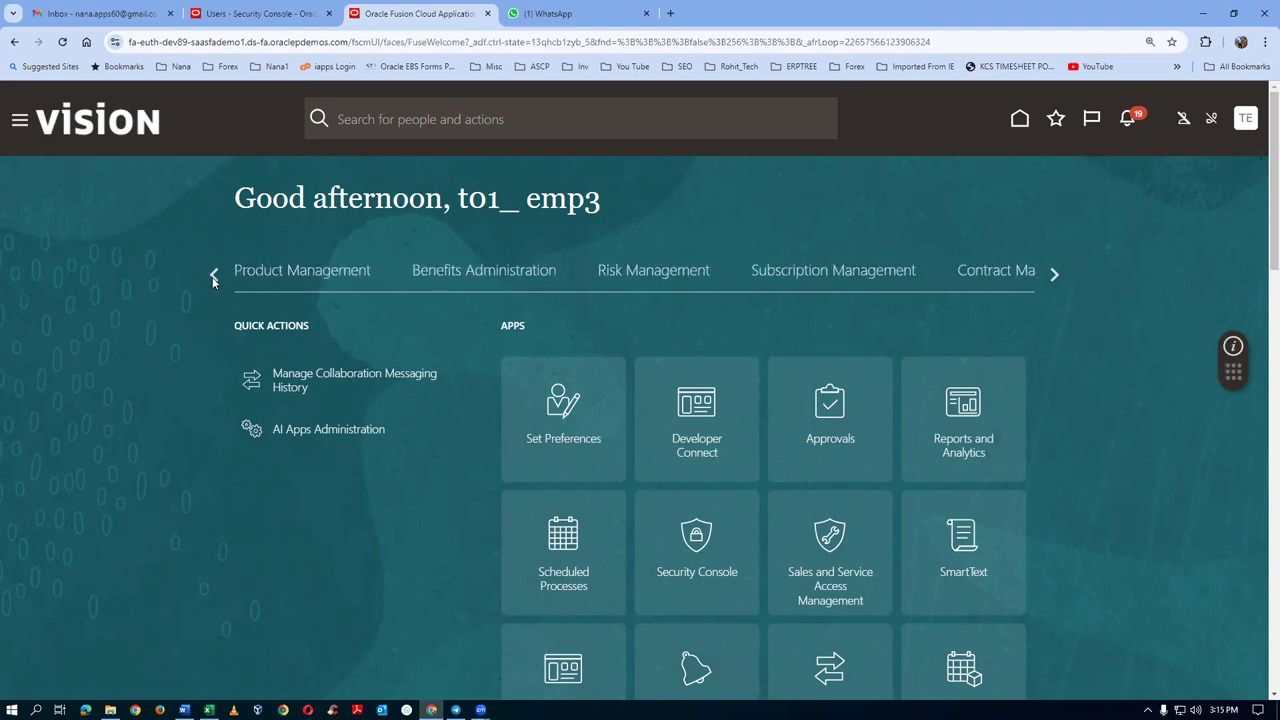
click(213, 276)
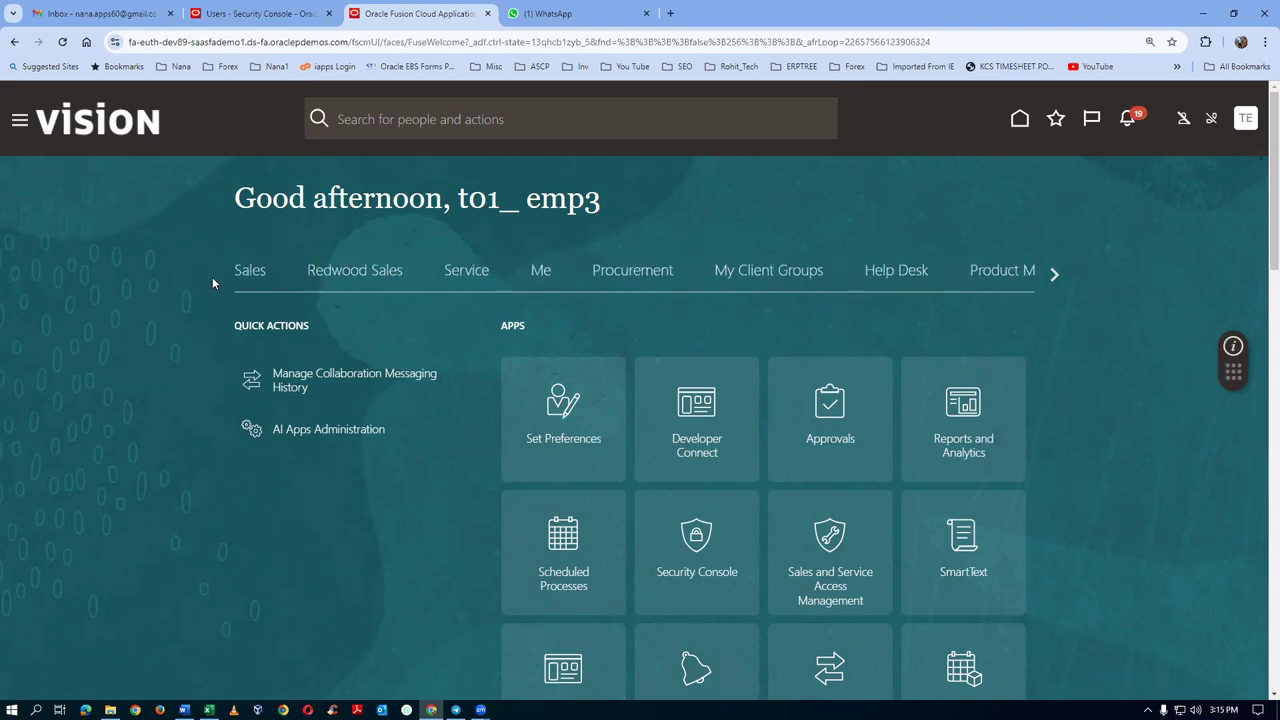
click(643, 276)
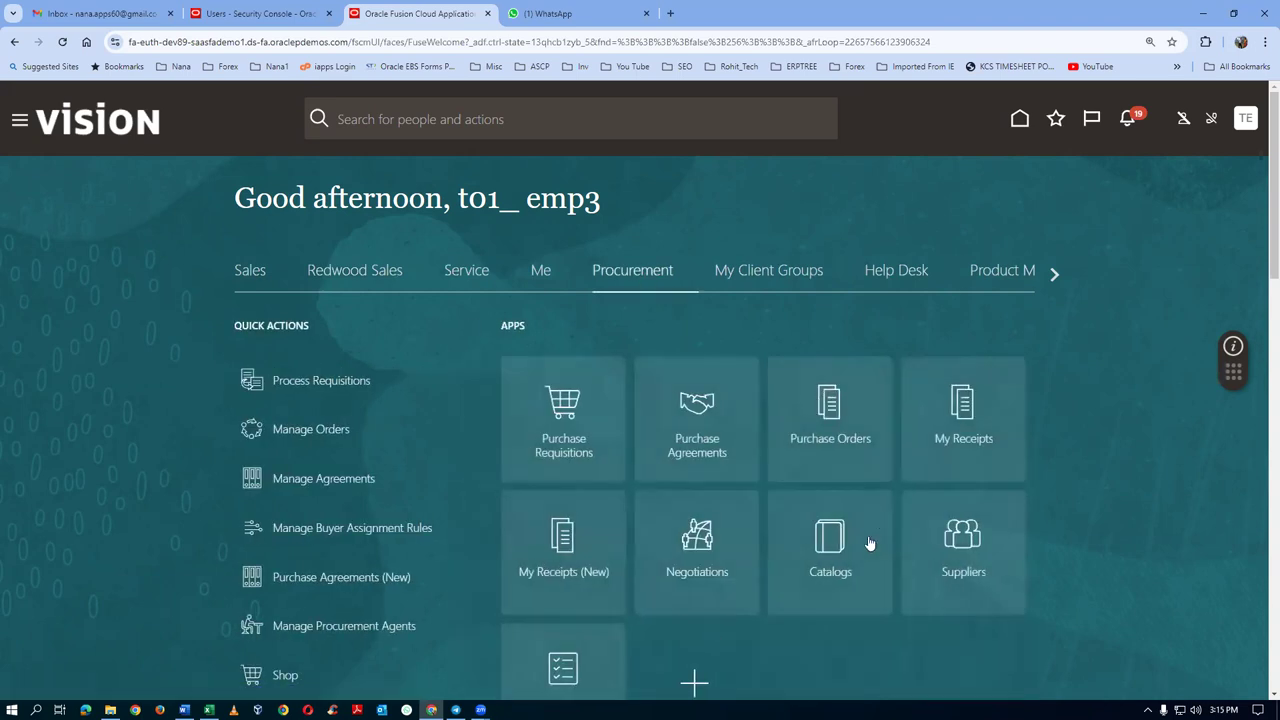
click(249, 14)
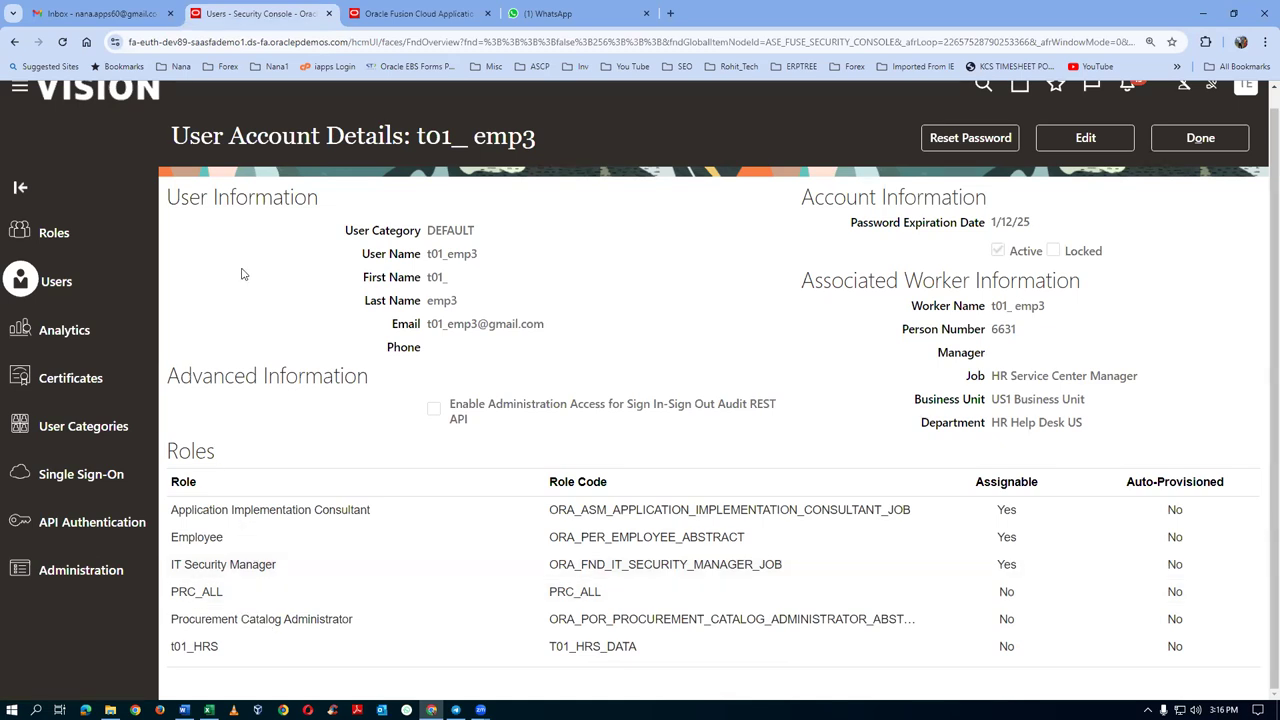
click(474, 12)
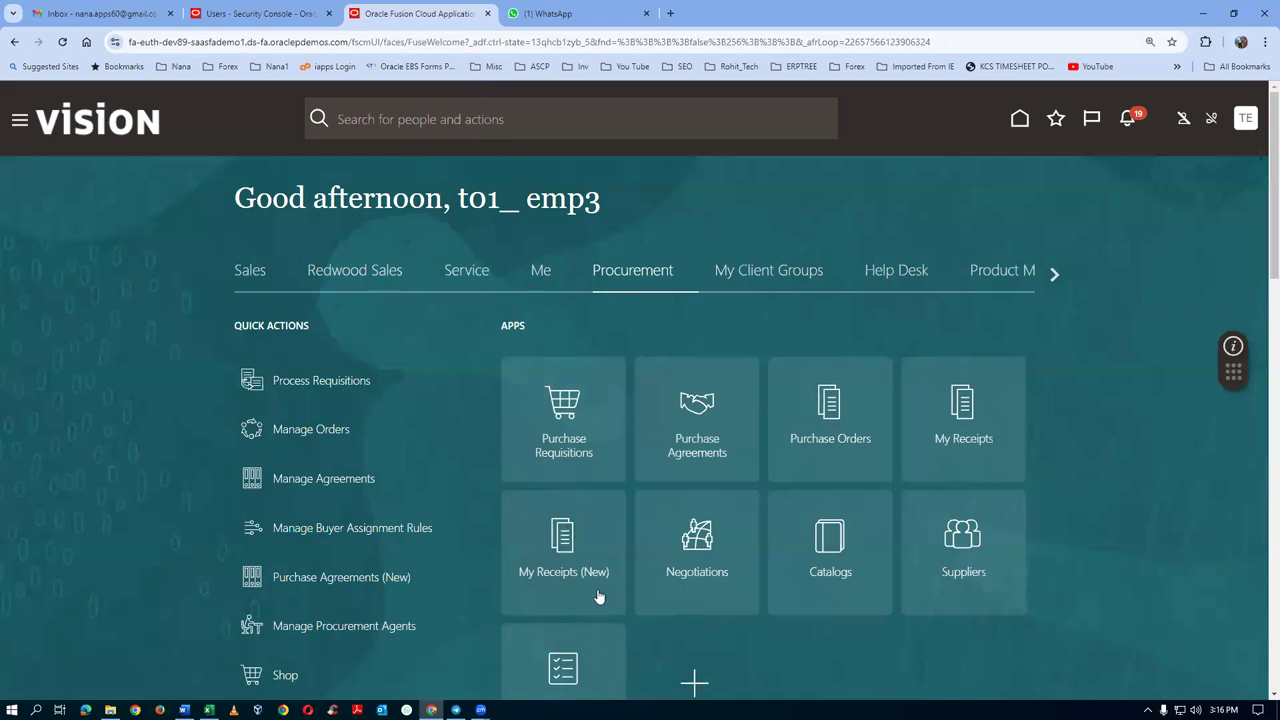
scroll(855, 568, down, 2)
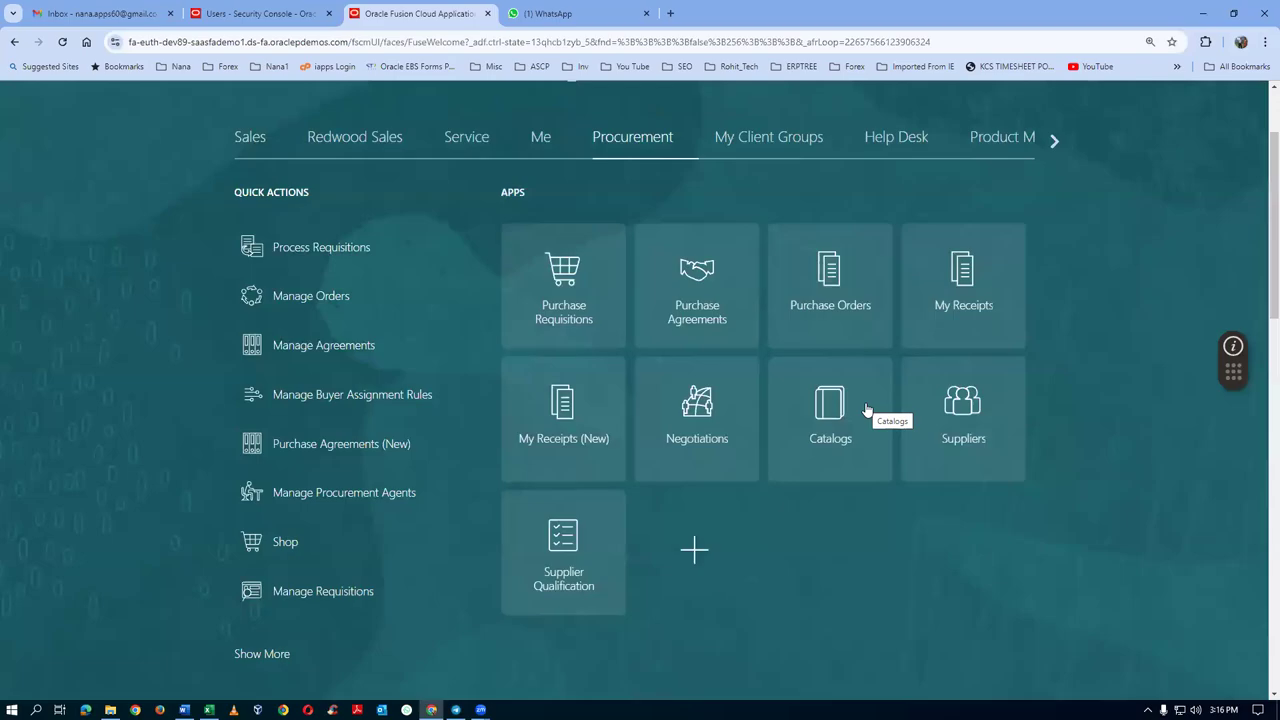
key(alt+Tab)
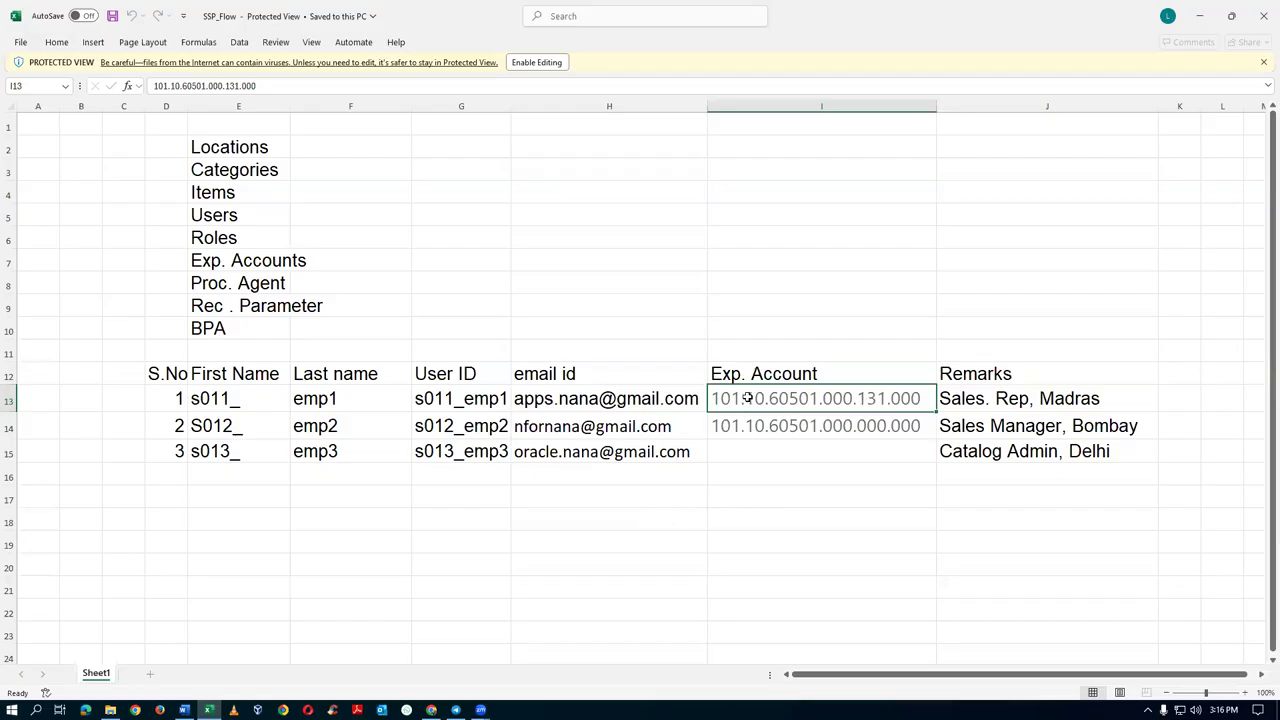
click(756, 427)
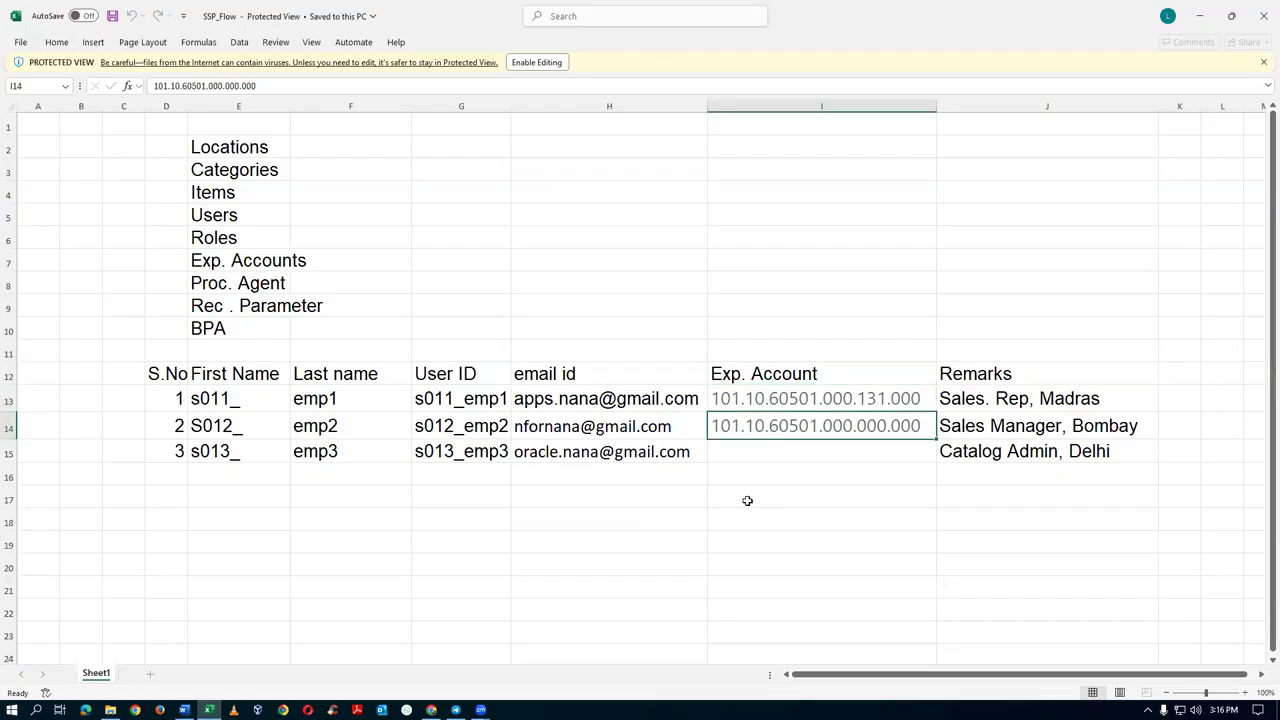
key(alt+Tab)
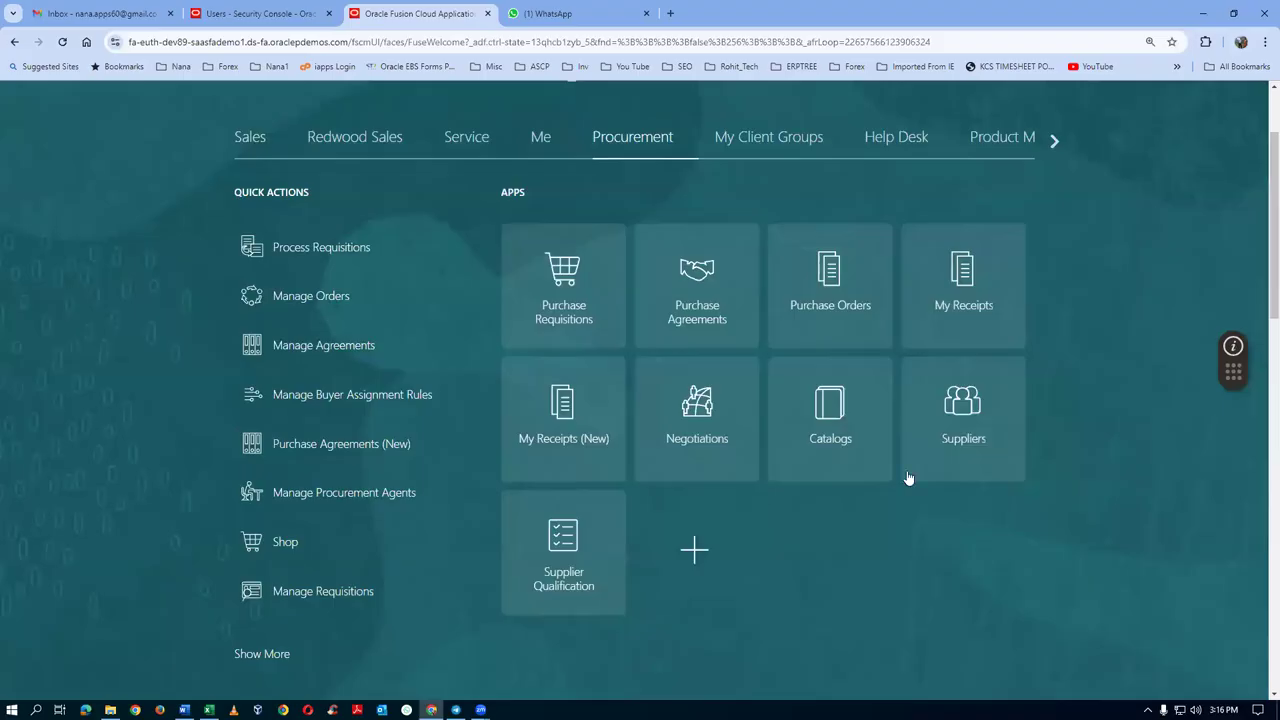
- Open Manage Data Role and Security Profiles from Setup and Maintenance and start a new data role
scroll(1133, 293, up, 2)
click(1245, 117)
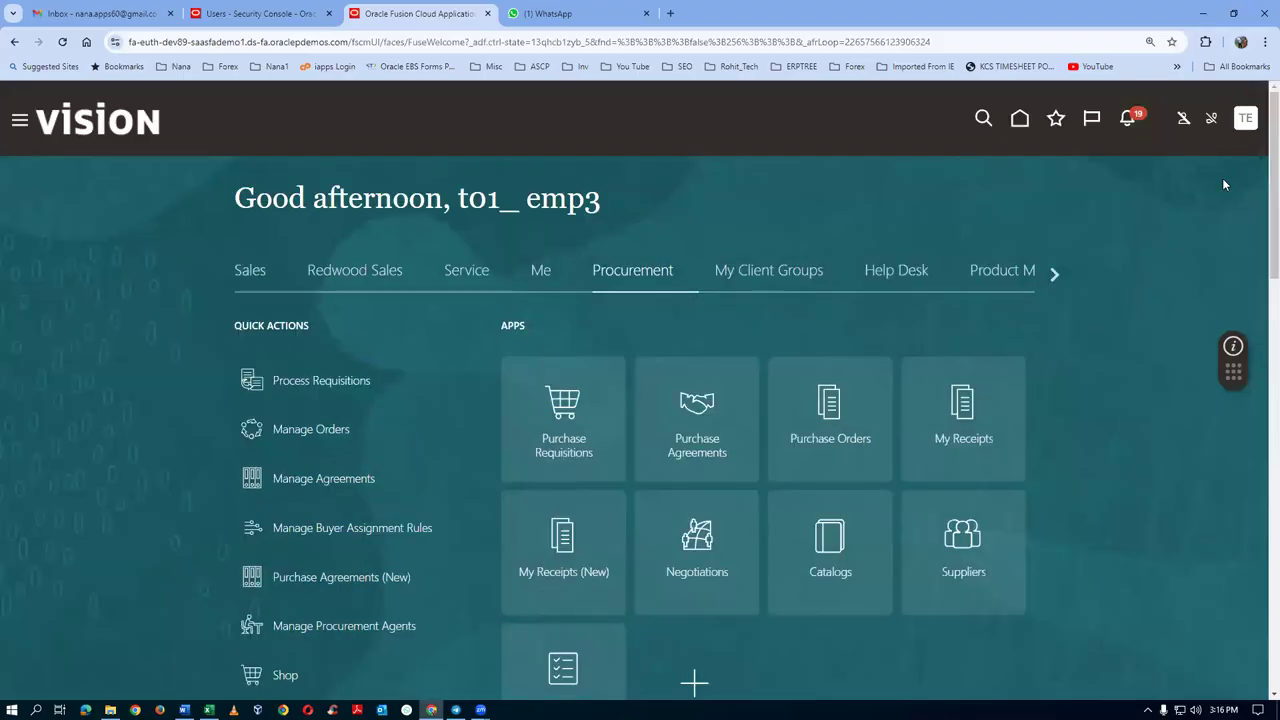
click(956, 368)
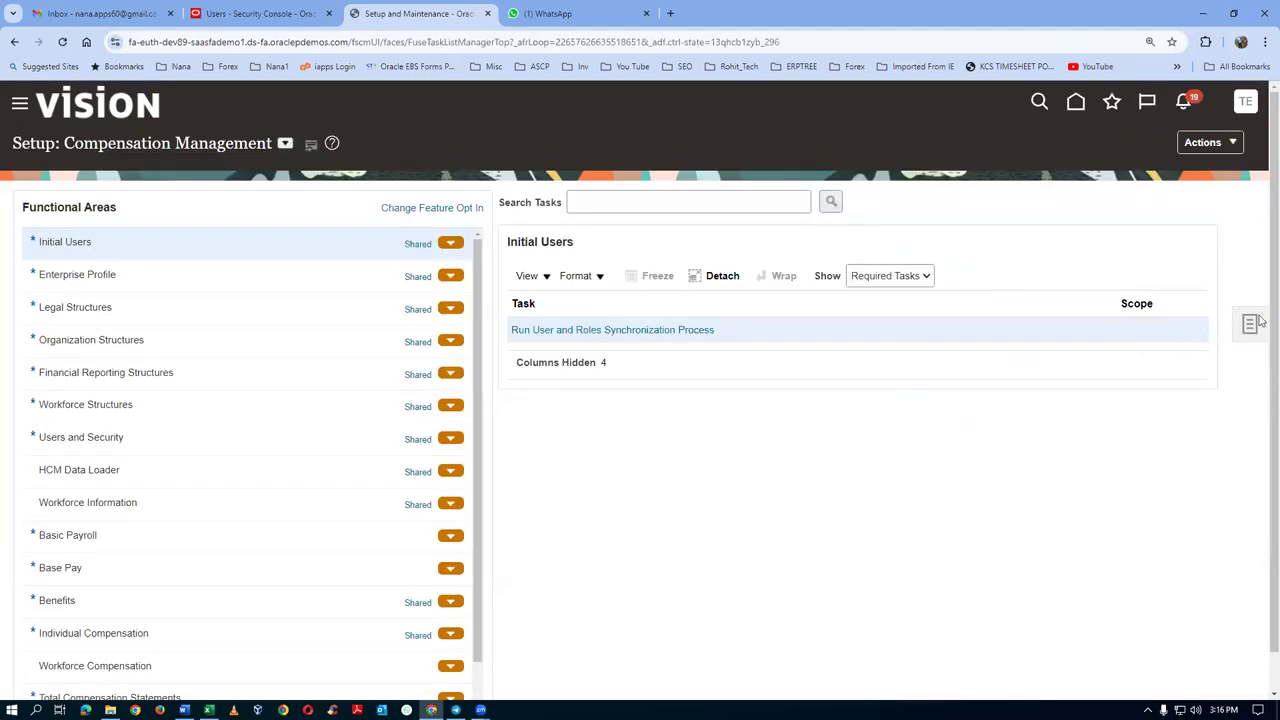
click(1250, 323)
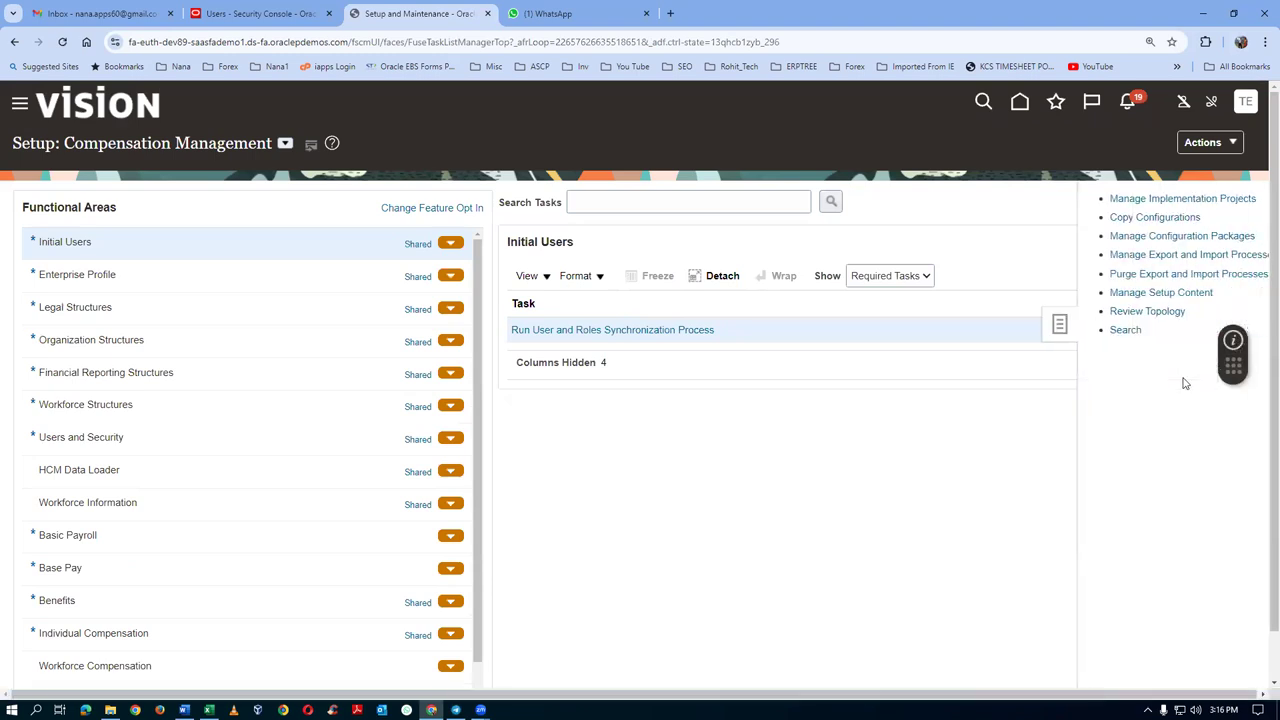
click(1115, 330)
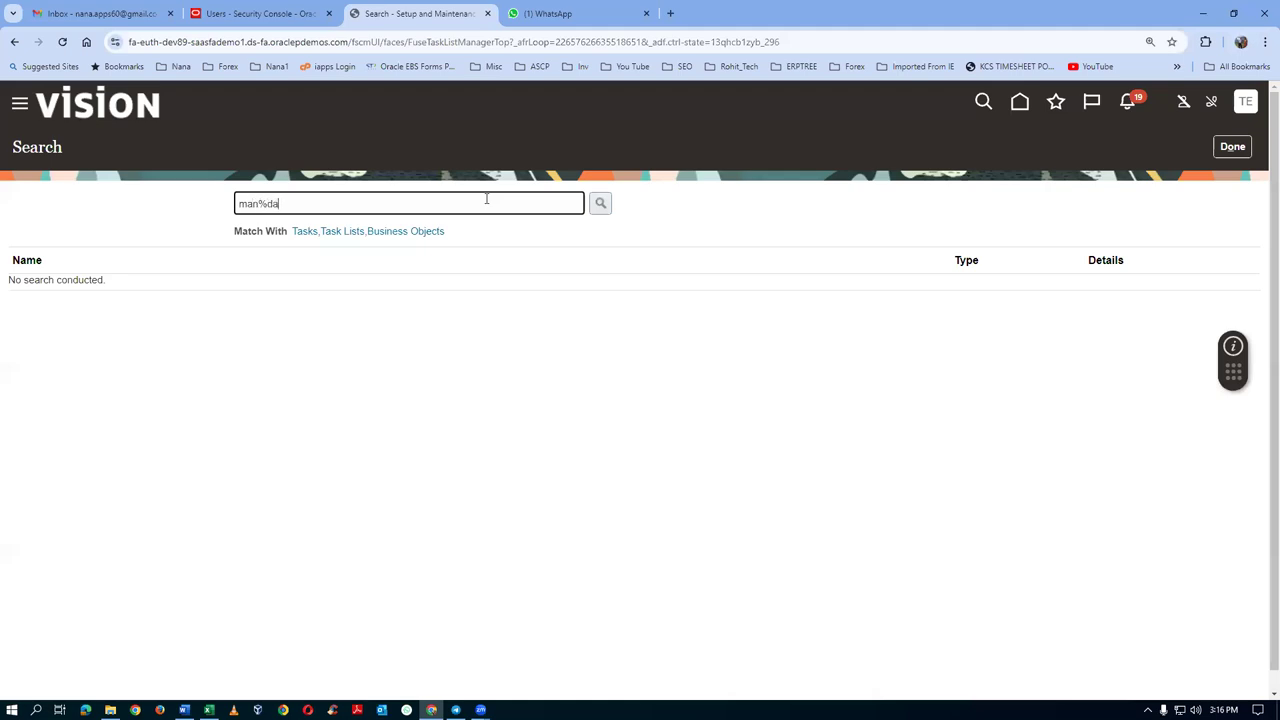
key(Return)
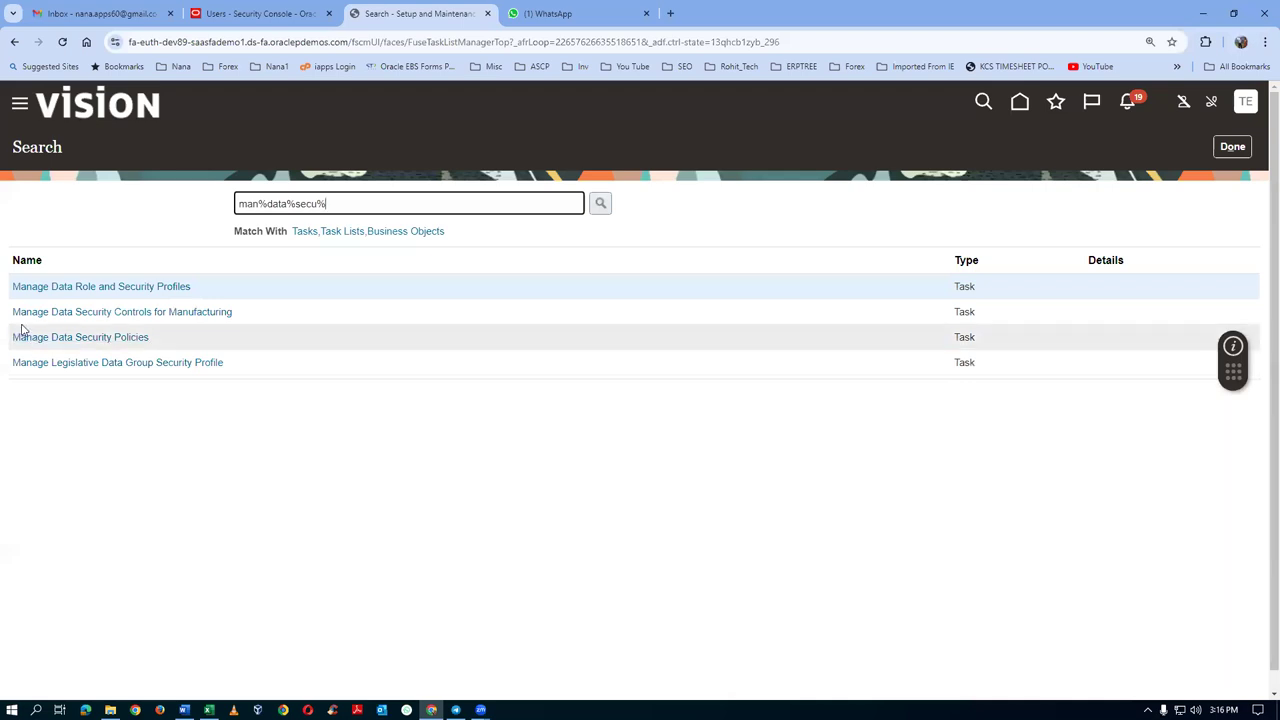
click(78, 290)
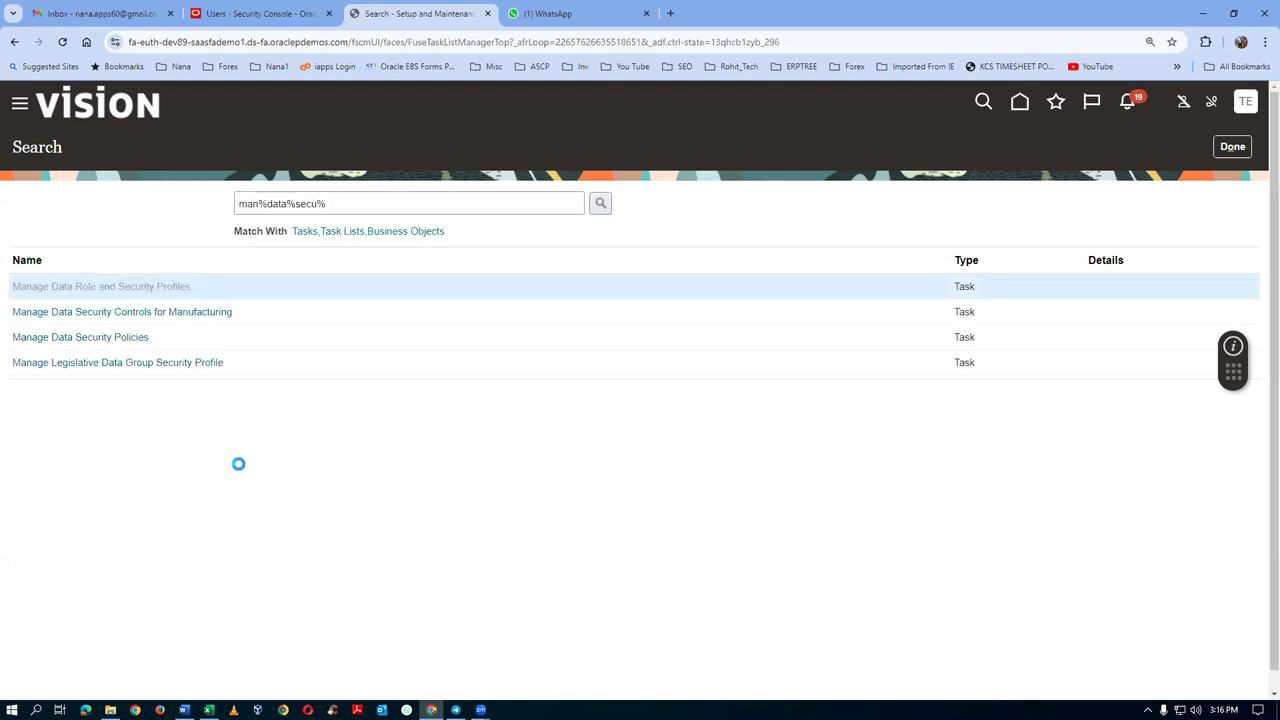
click(164, 465)
click(246, 314)
- Name the data role 'sdfghfrxf' with job role Human Resource Specialist, accepting the duplicate warning
text(sdfghfrxf)
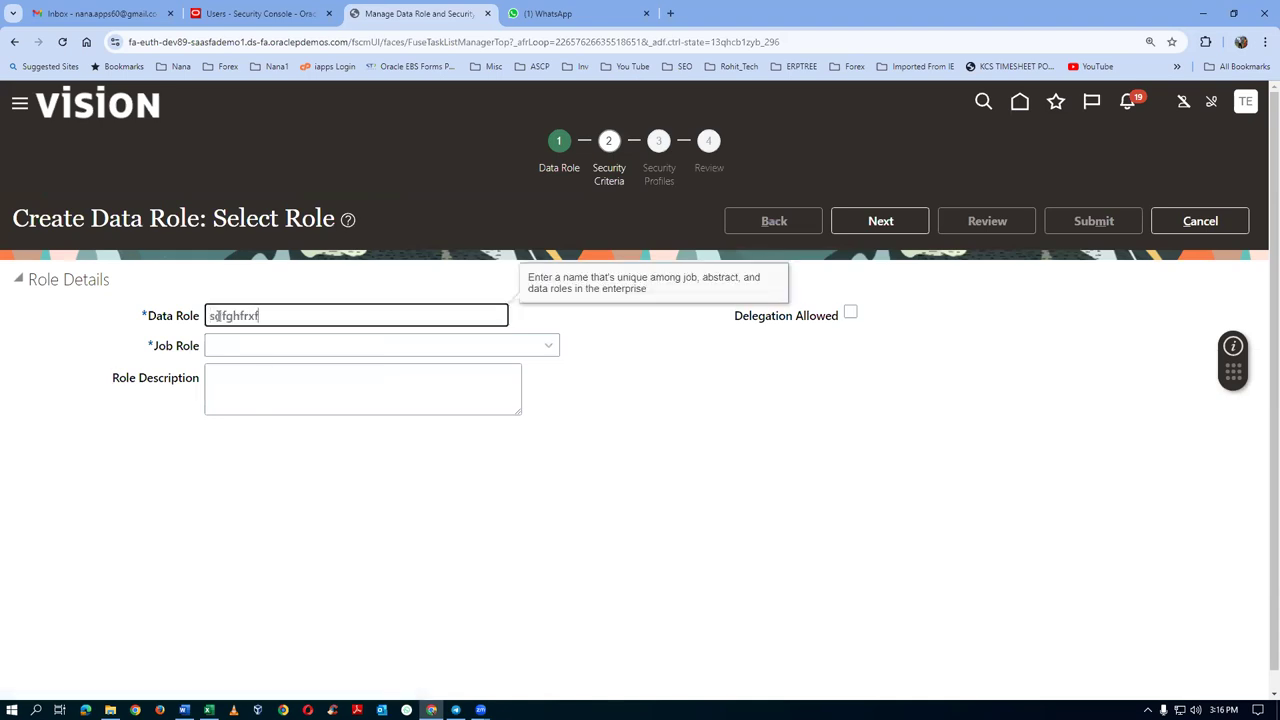
key(Tab)
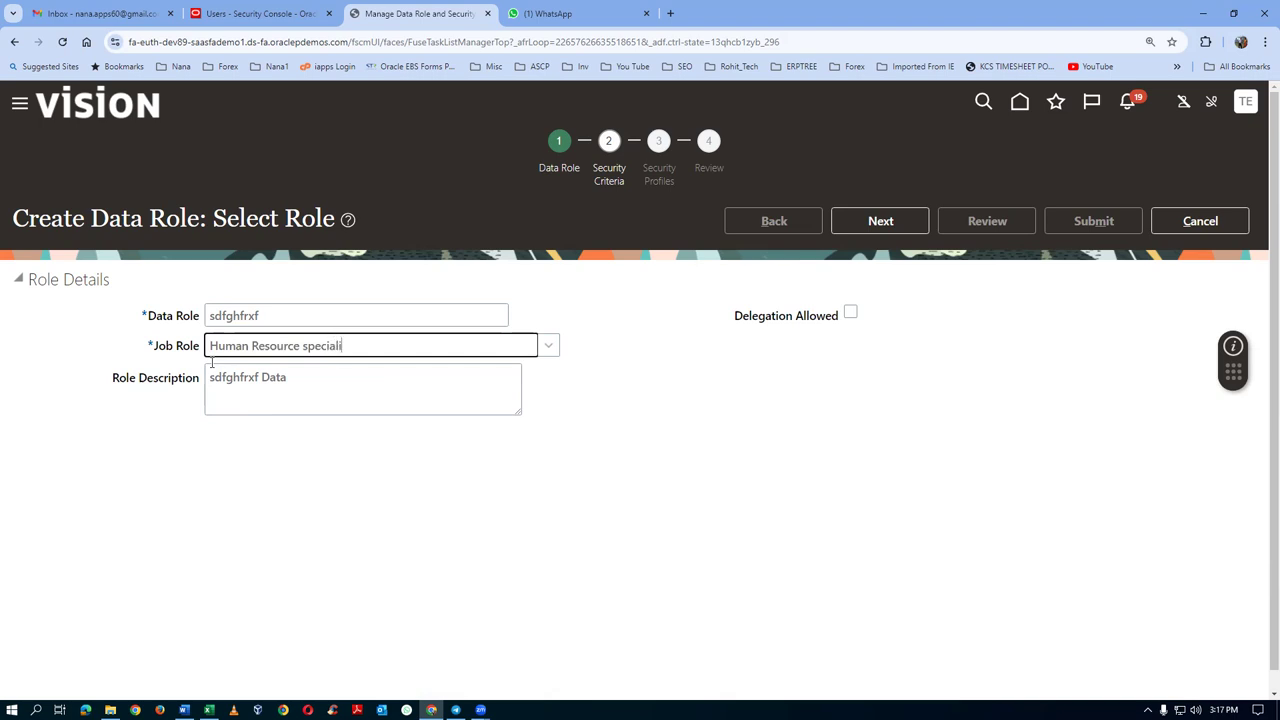
click(212, 366)
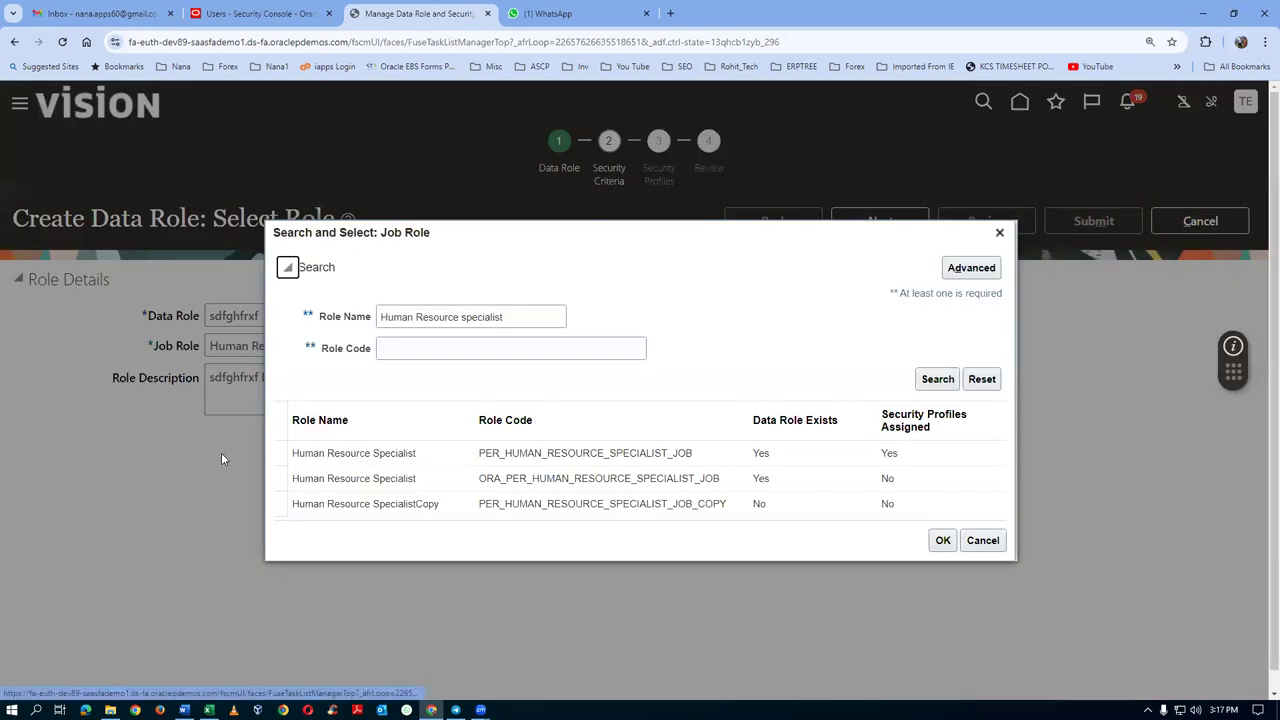
click(549, 484)
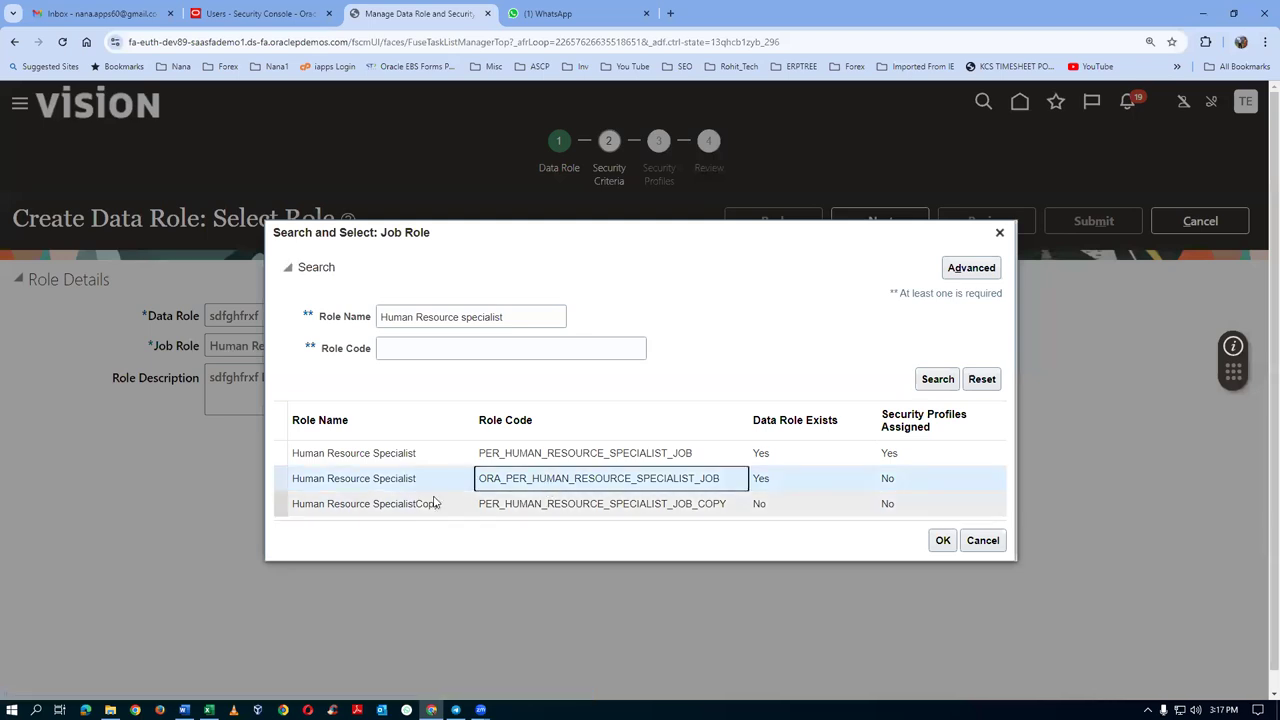
click(942, 540)
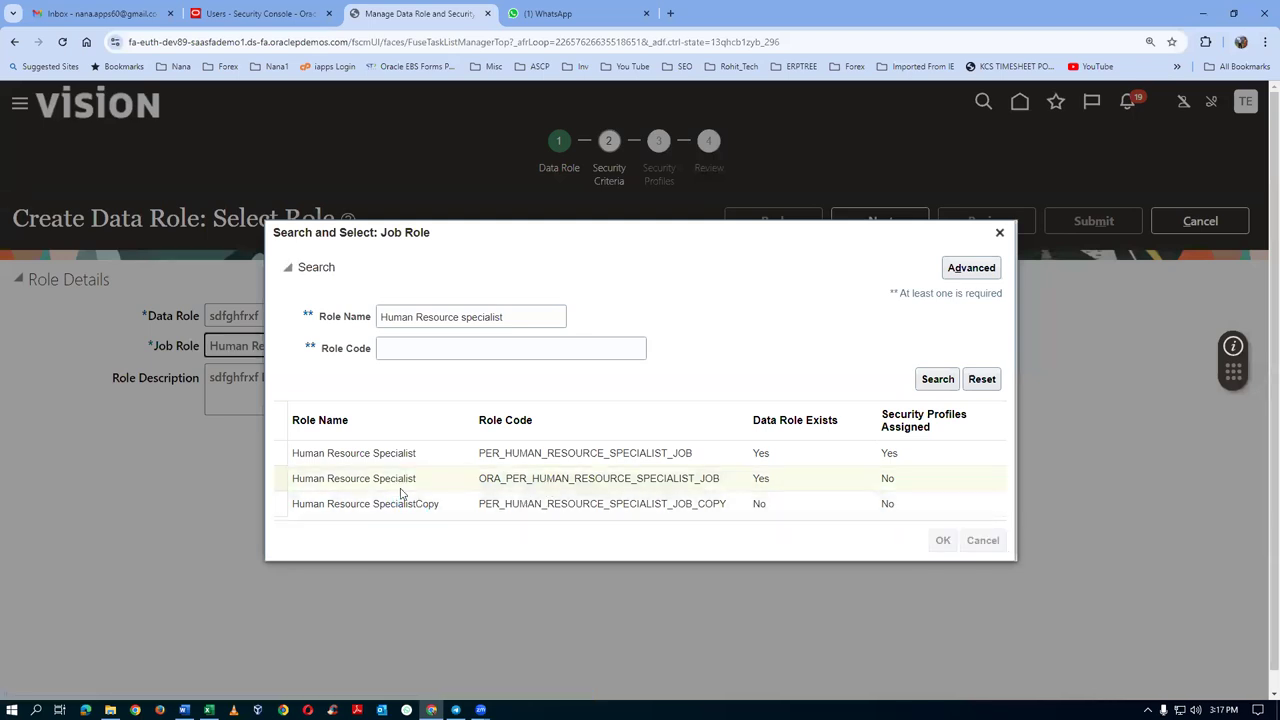
click(891, 221)
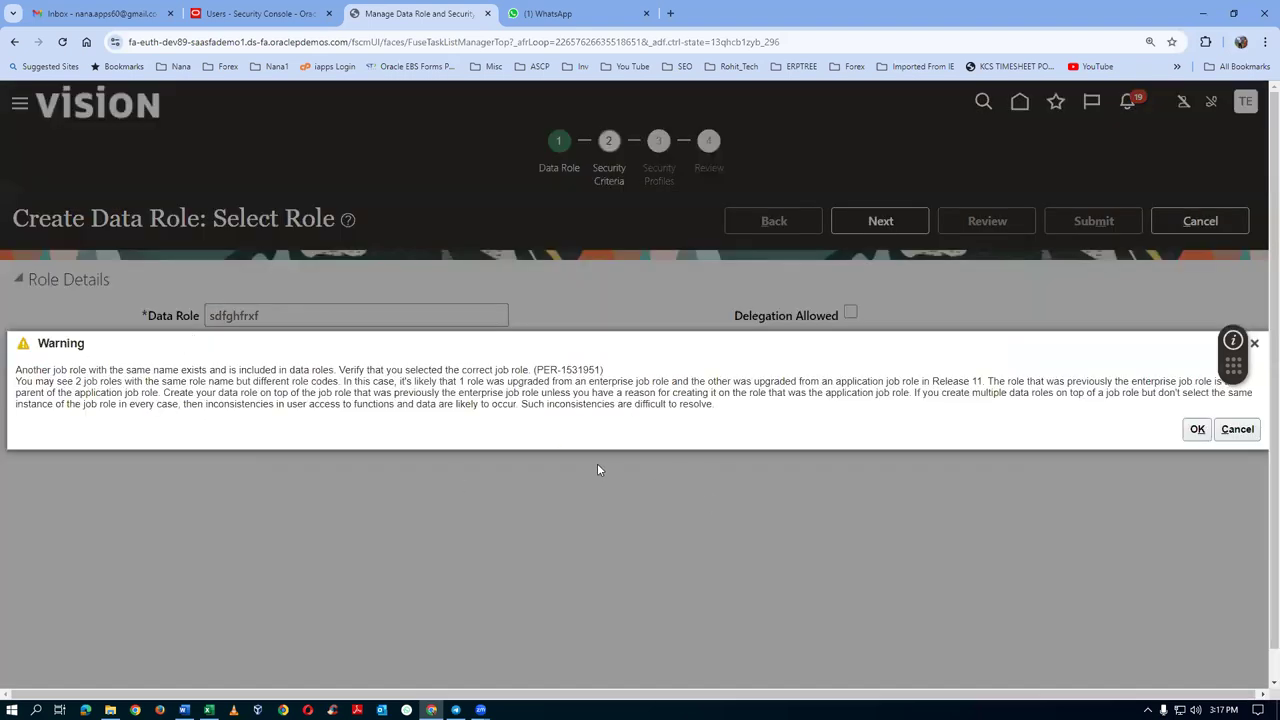
click(1197, 429)
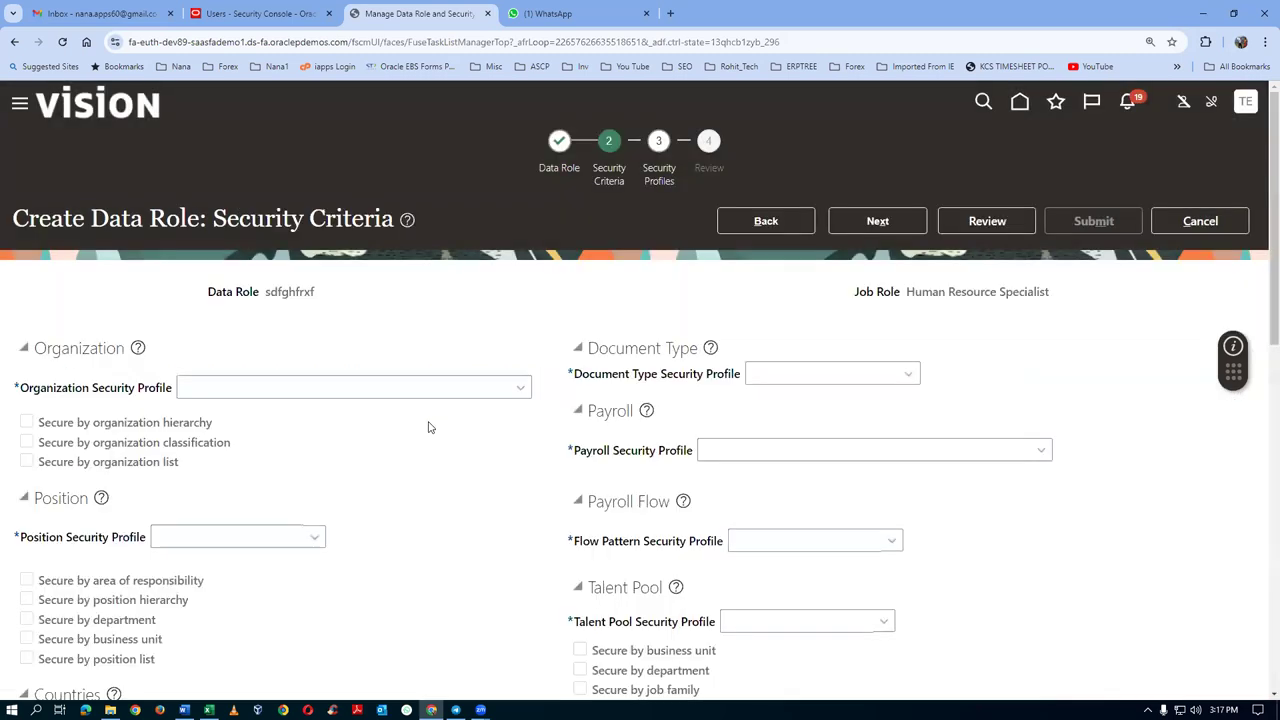
- Set the organization profile to View All Organizations and the position profile to View All Positions
click(210, 388)
text(V)
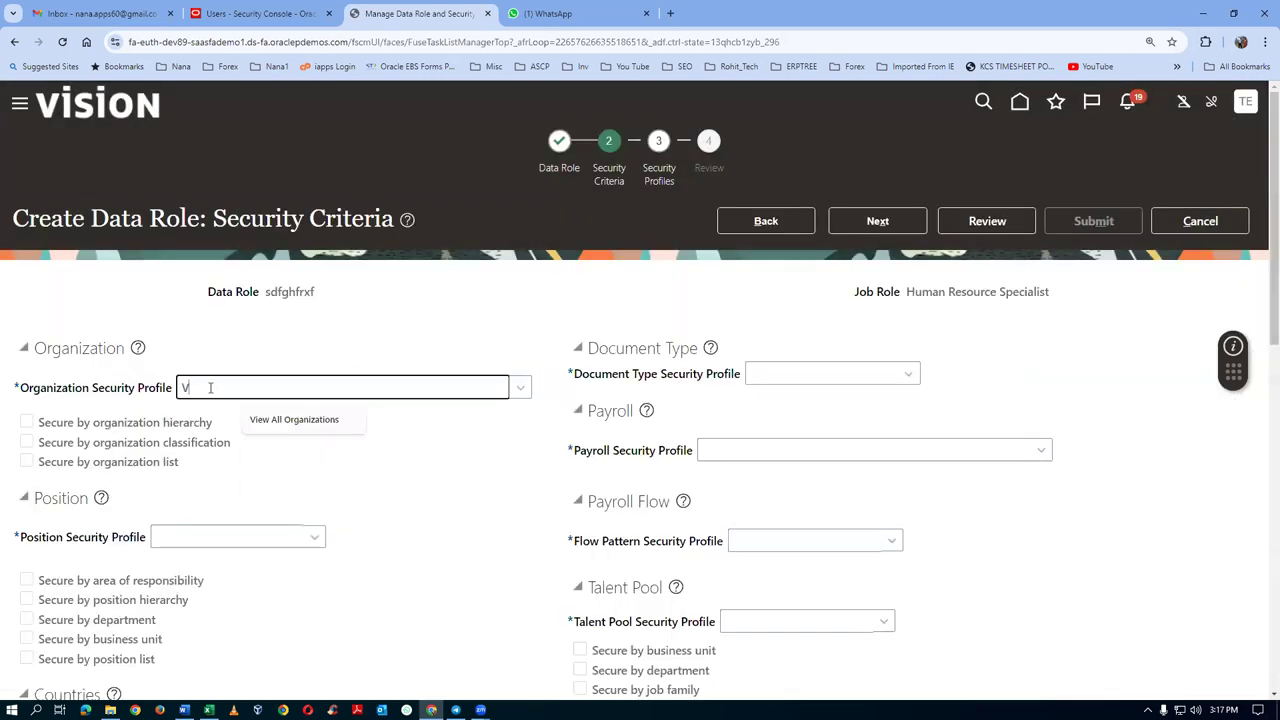
text(iew All)
key(Tab)
click(195, 530)
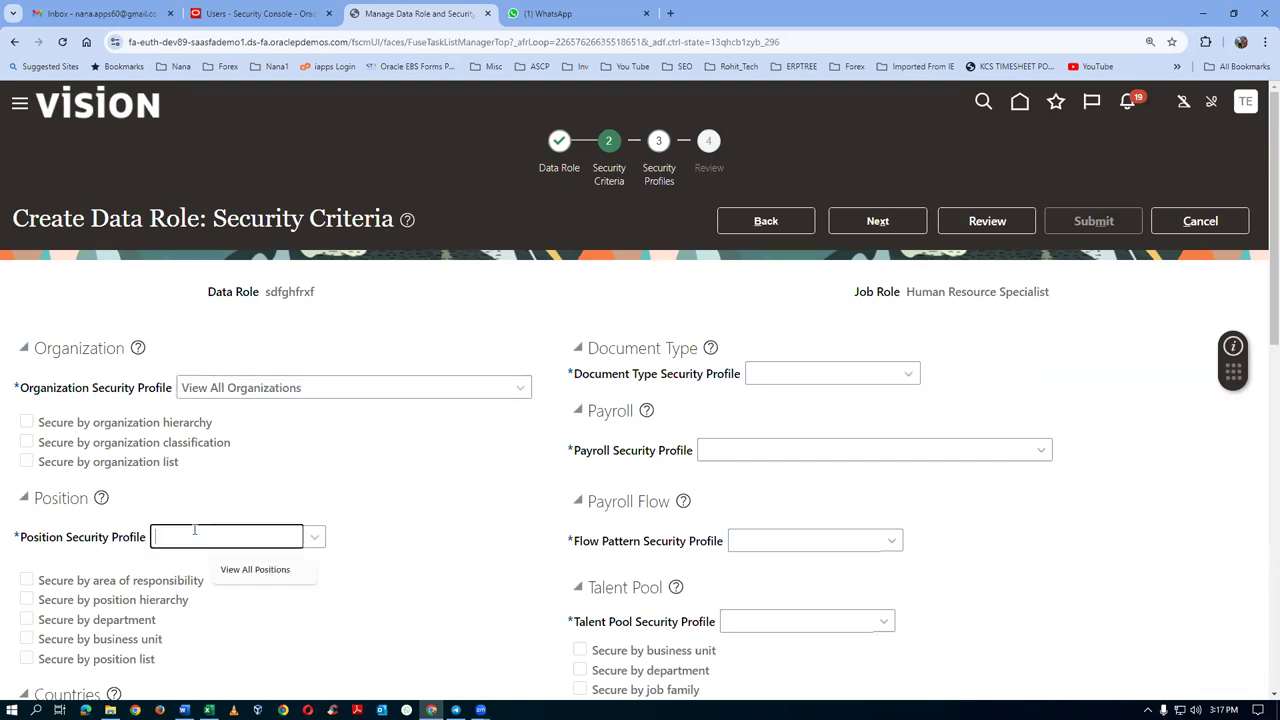
text(Viewe)
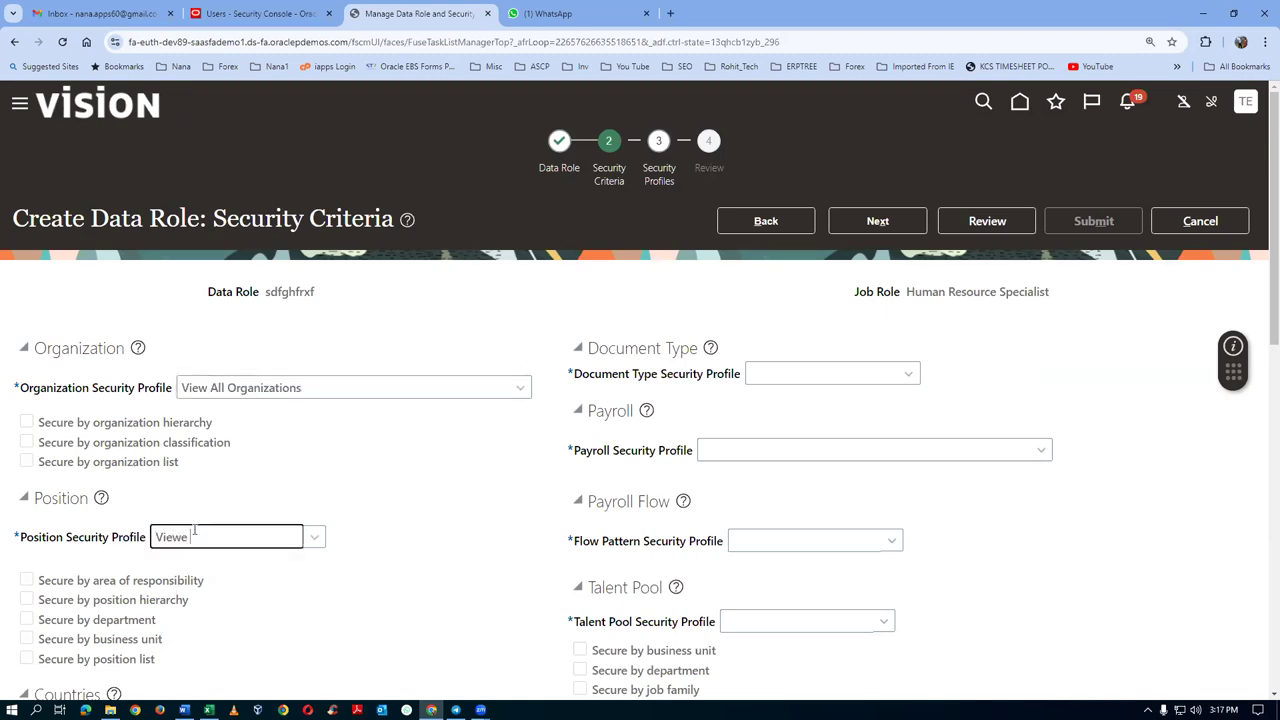
key(BackSpace)
click(255, 569)
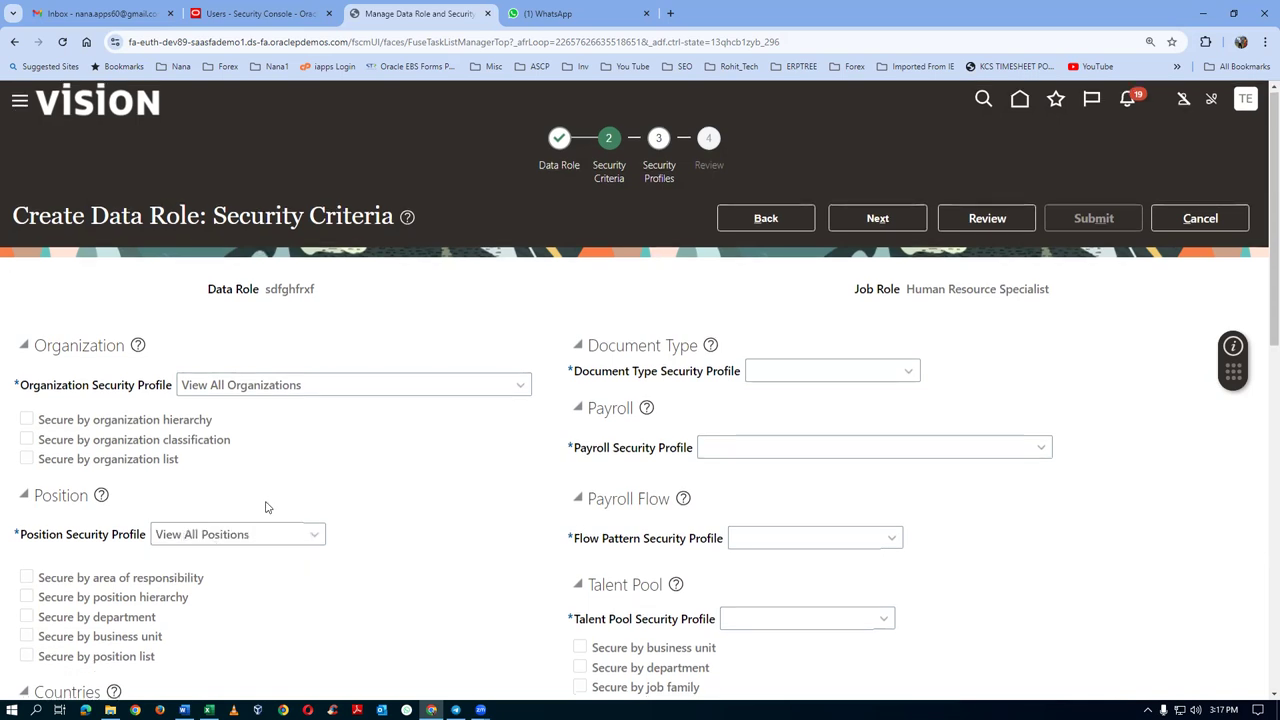
- Cancel creating the data role
scroll(265, 510, down, 6)
scroll(290, 522, up, 4)
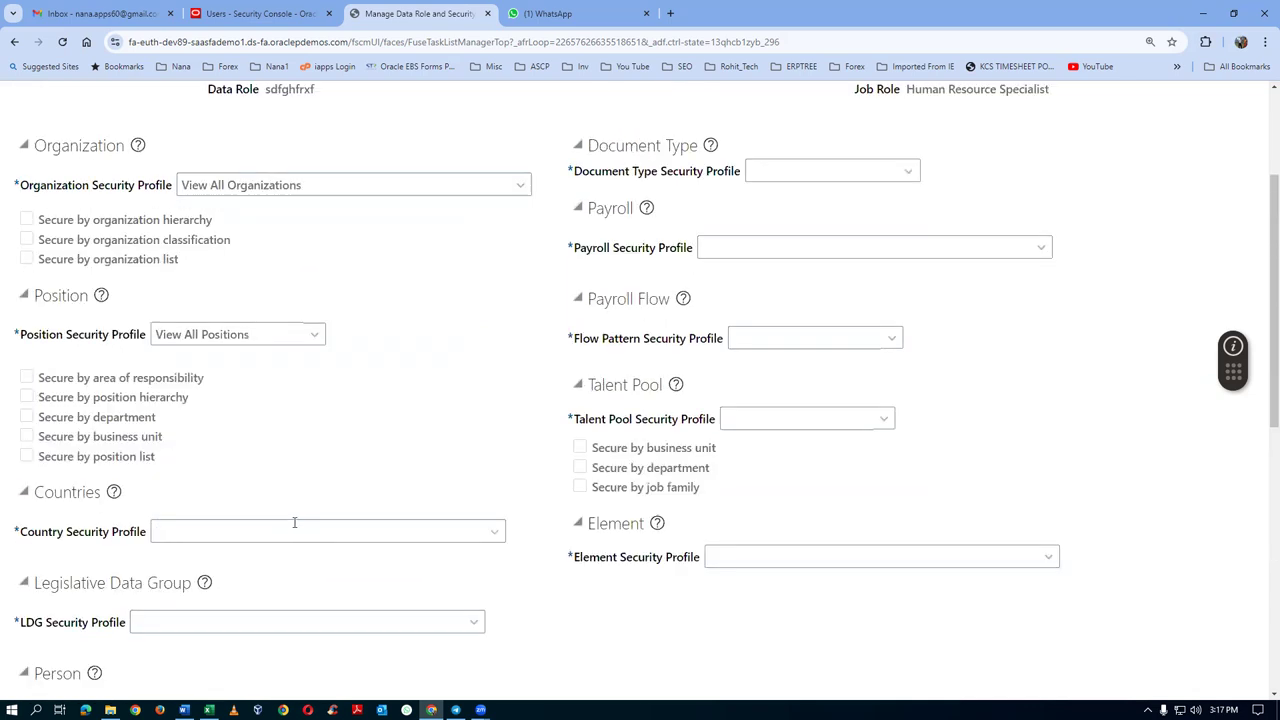
scroll(305, 518, up, 2)
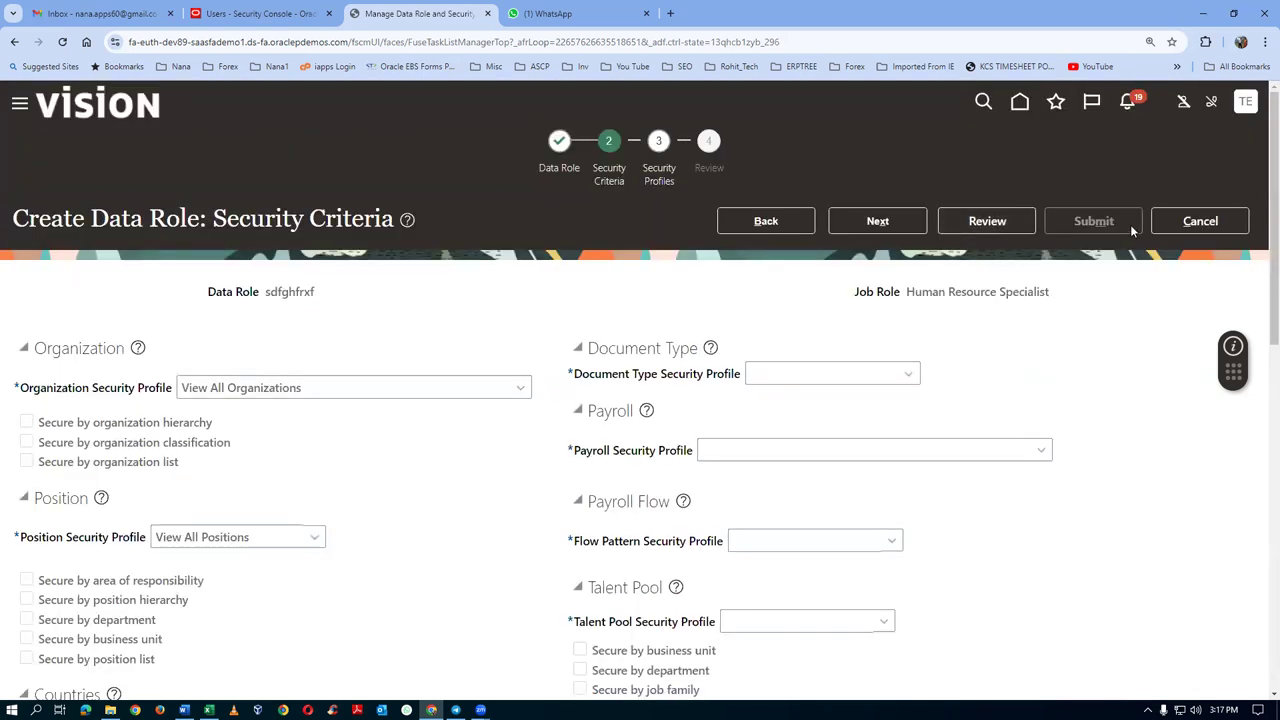
click(1222, 228)
- Discard the draft data role and search roles for t01 to find t01_HRS
click(845, 412)
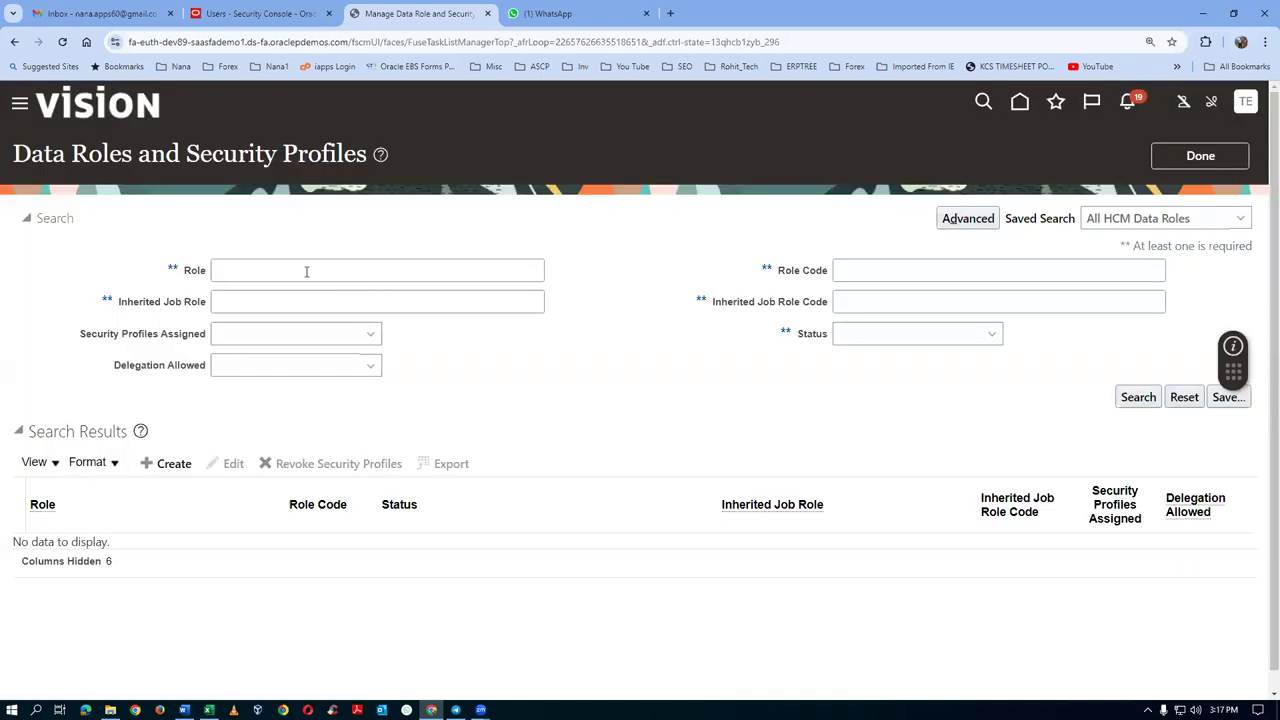
click(306, 272)
text(t01)
click(1138, 397)
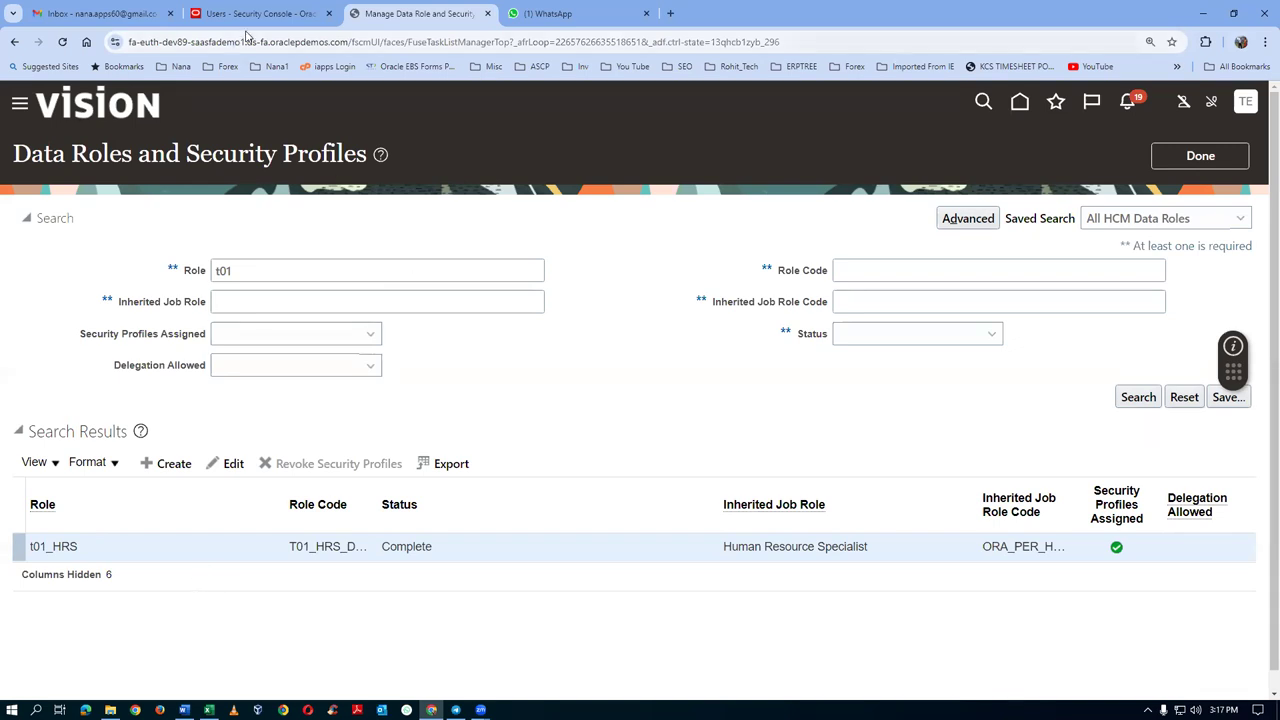
- Close the t01 user's account details and switch back to the SSP_Flow spreadsheet
click(275, 12)
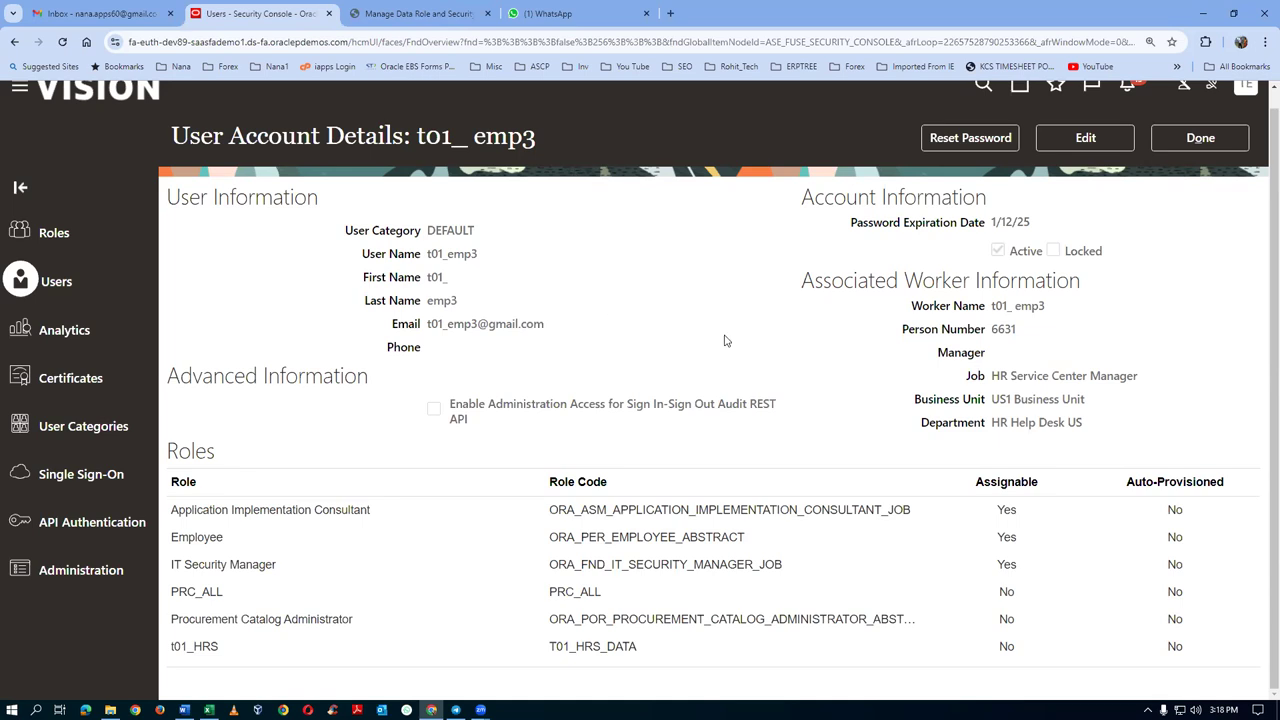
click(1206, 138)
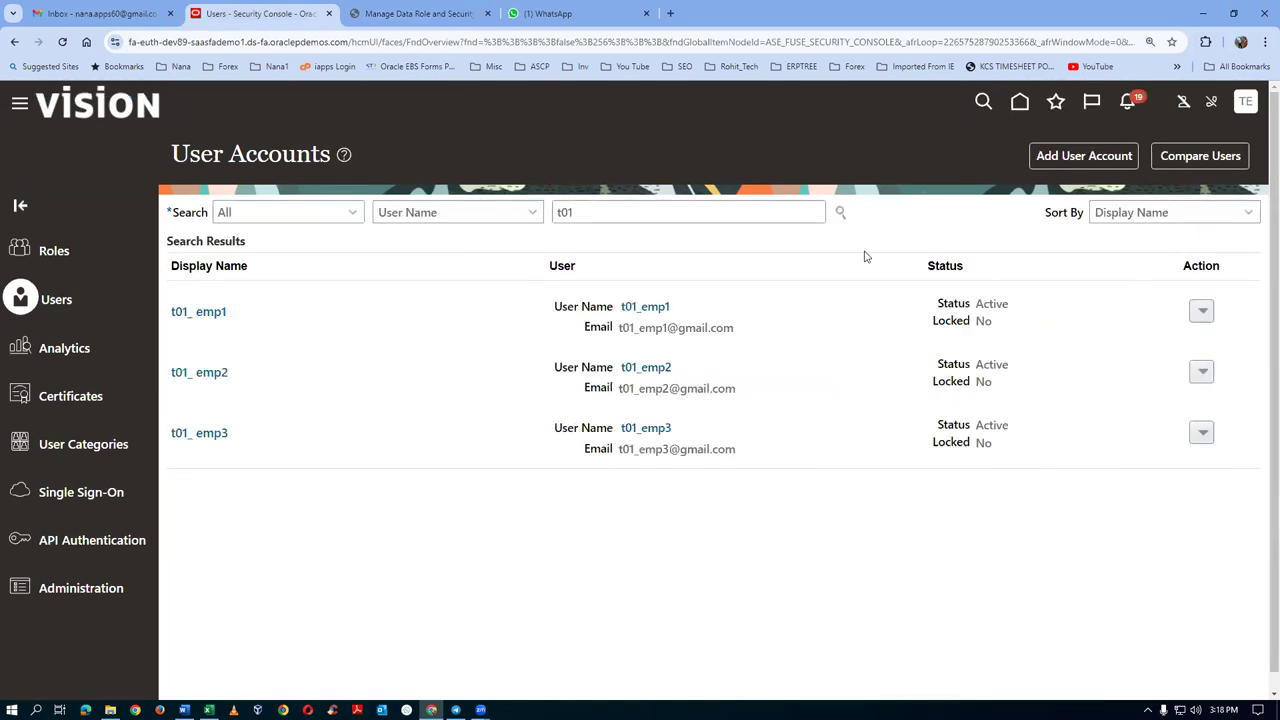
key(alt+Tab)
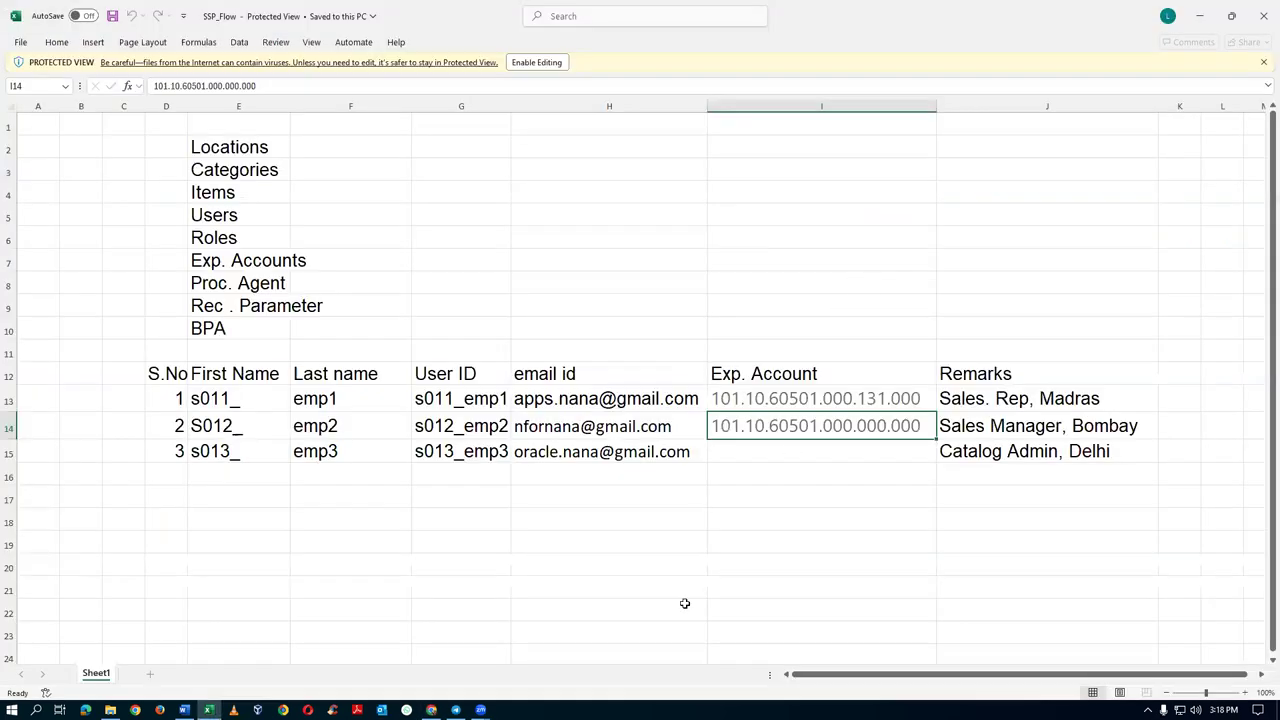
click(347, 425)
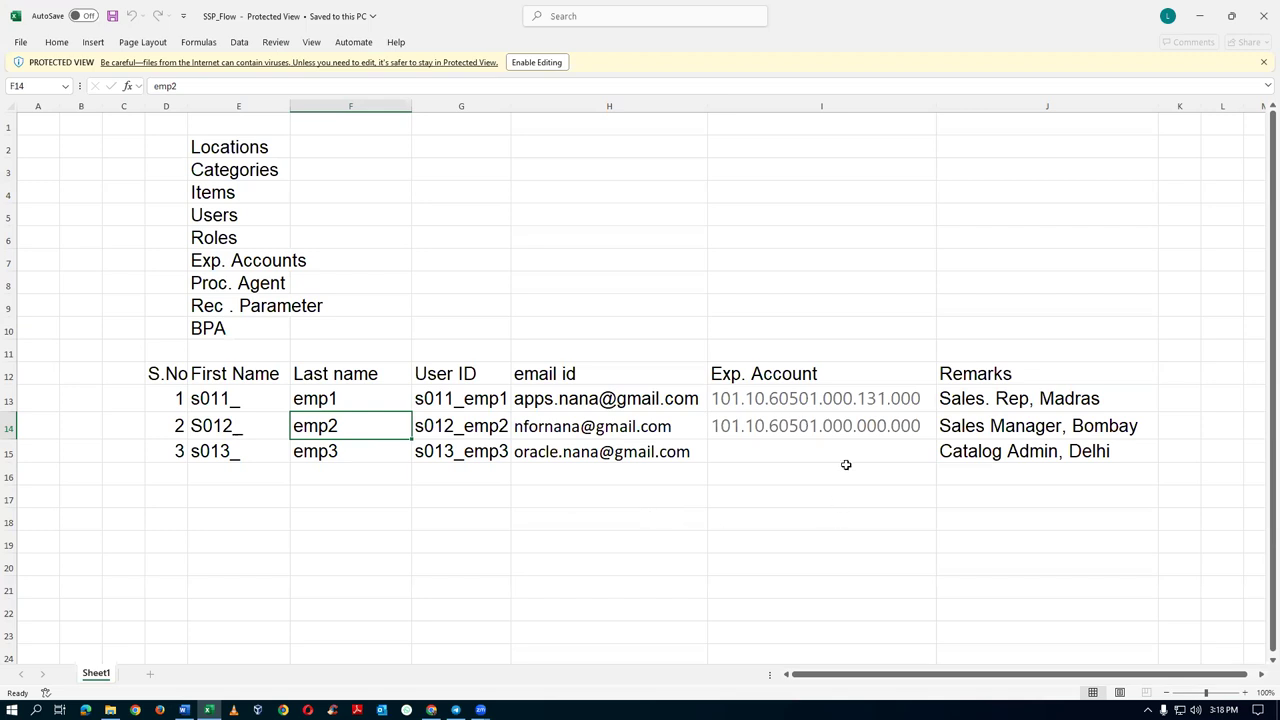
click(807, 425)
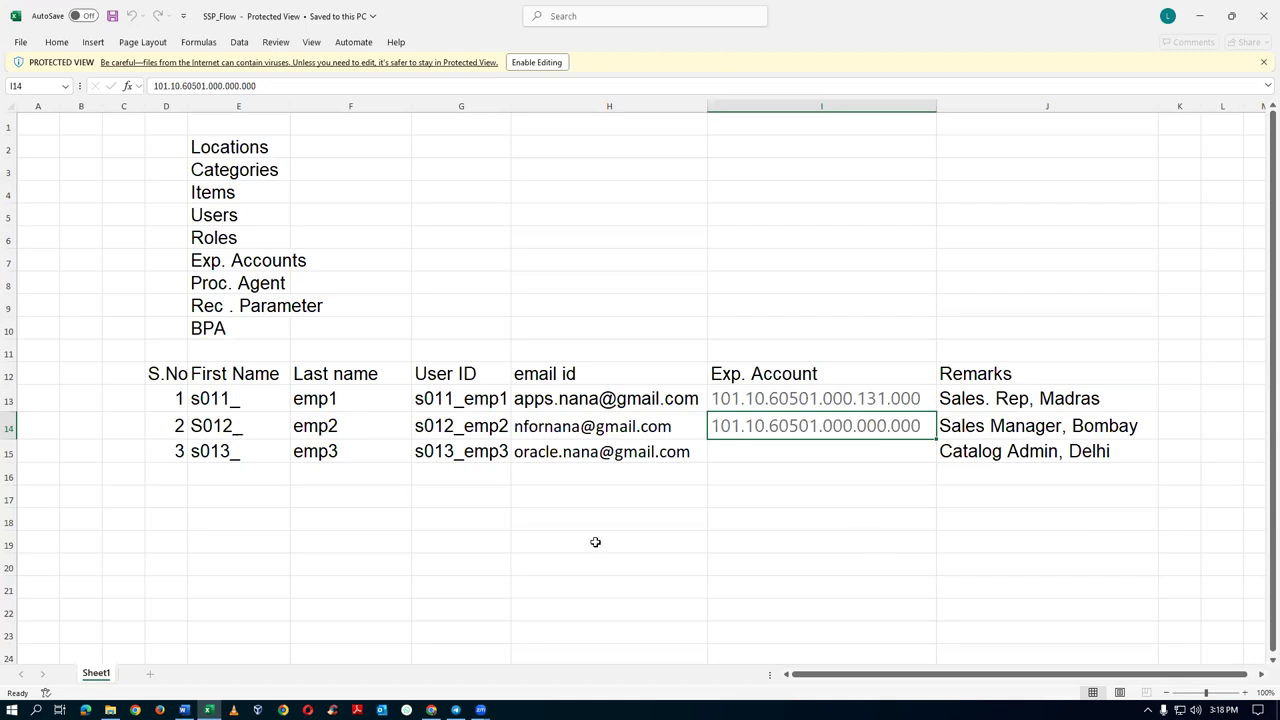
click(322, 424)
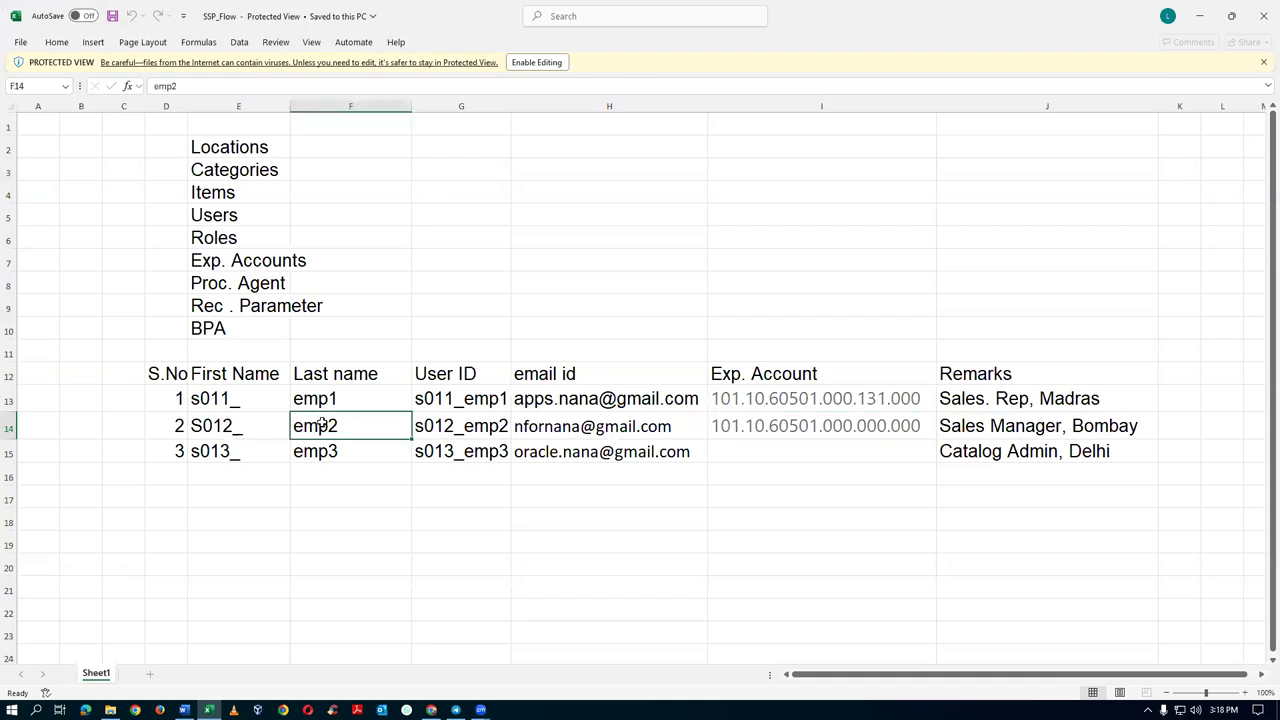
click(583, 506)
click(824, 507)
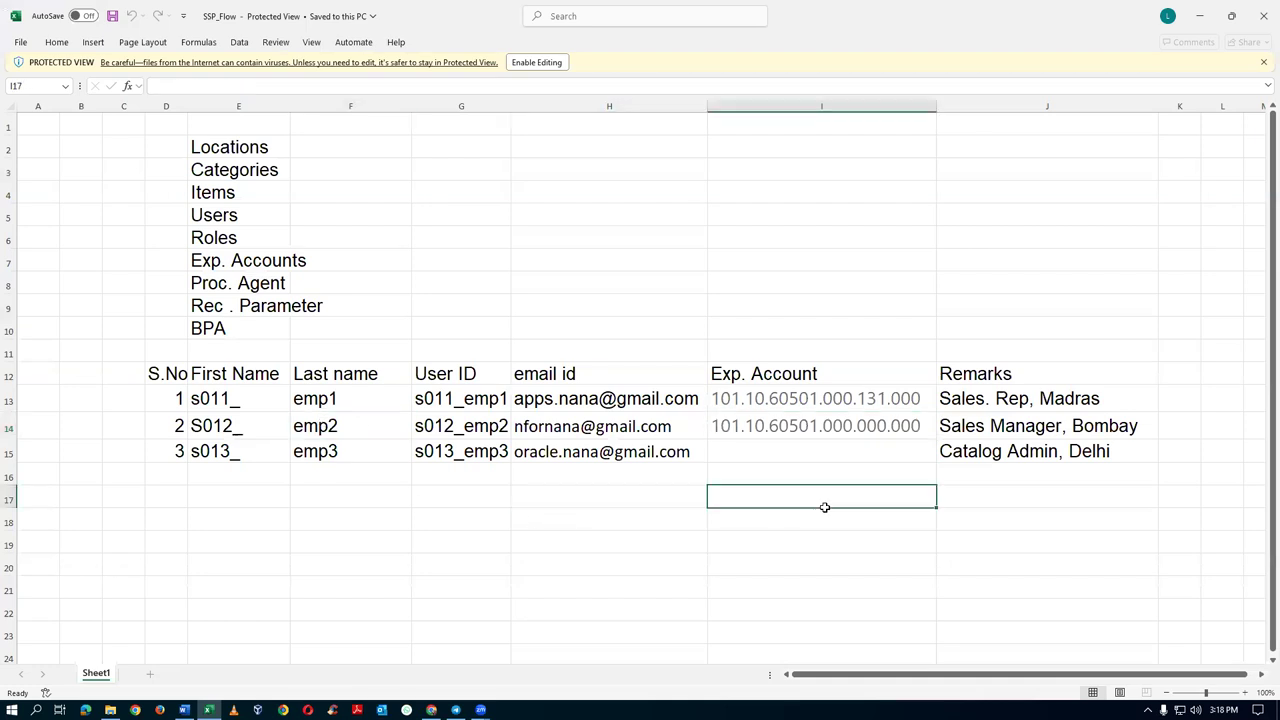
click(1014, 500)
click(851, 500)
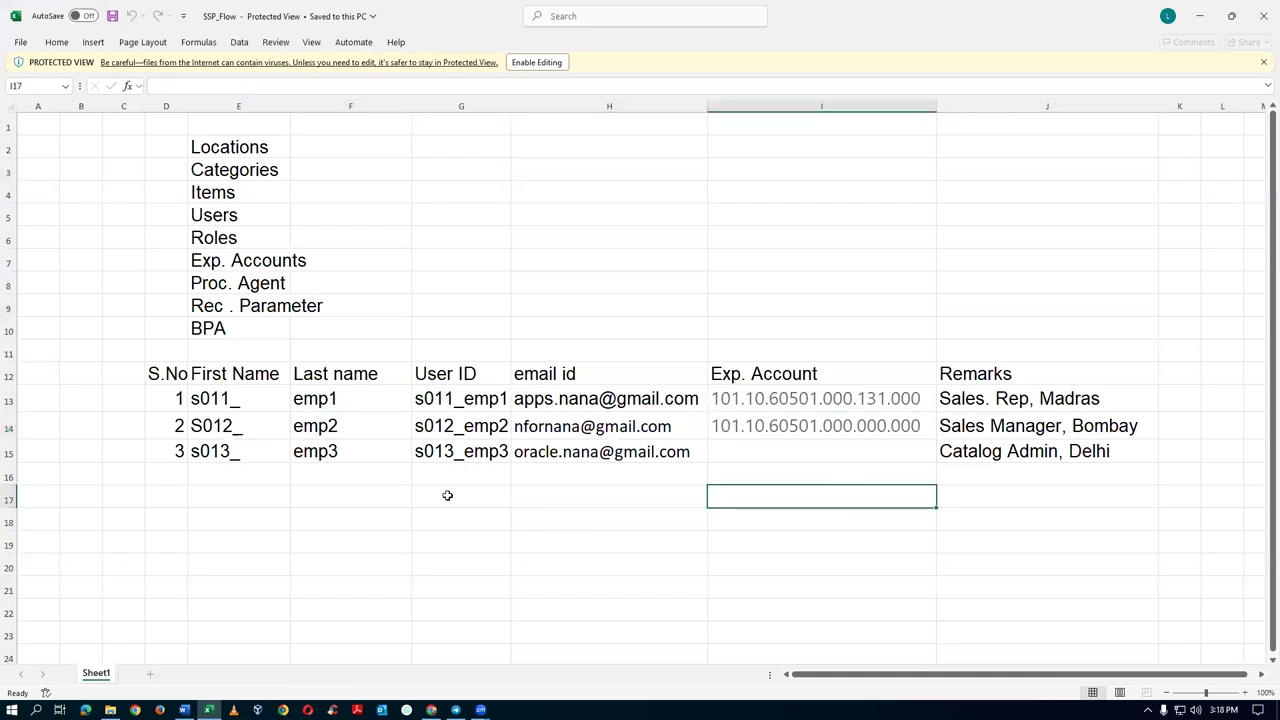
click(352, 429)
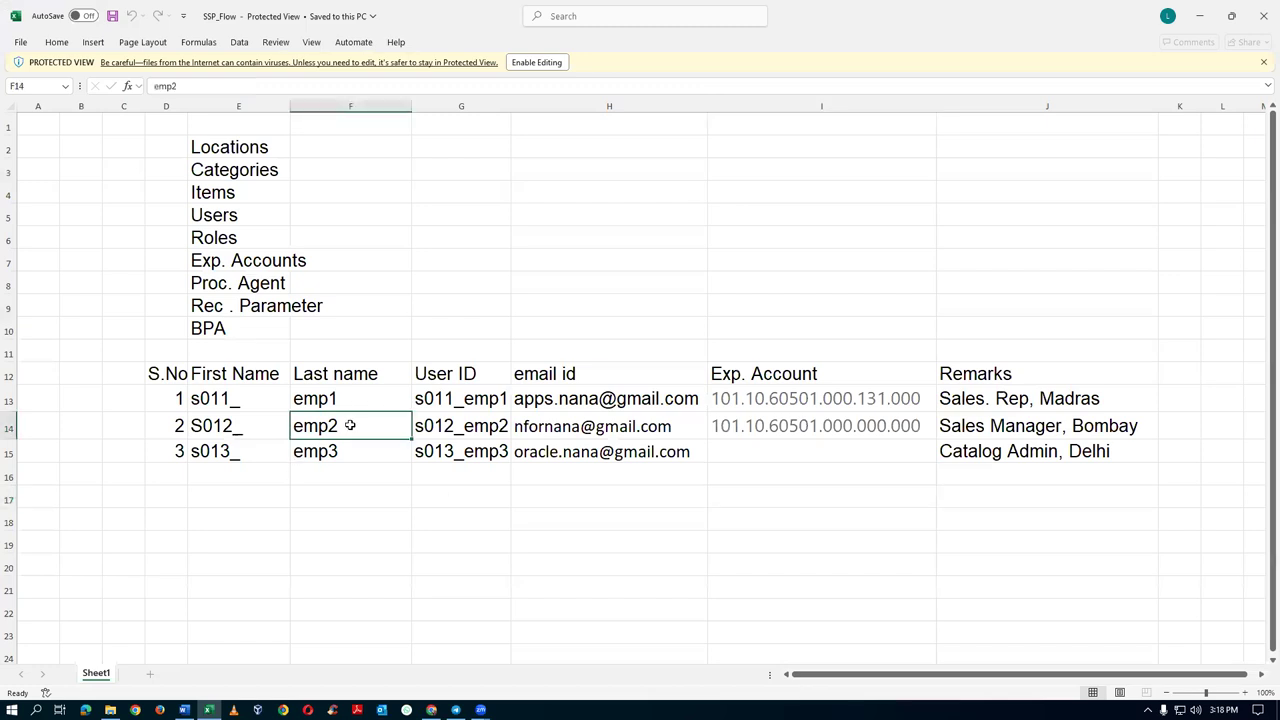
click(839, 428)
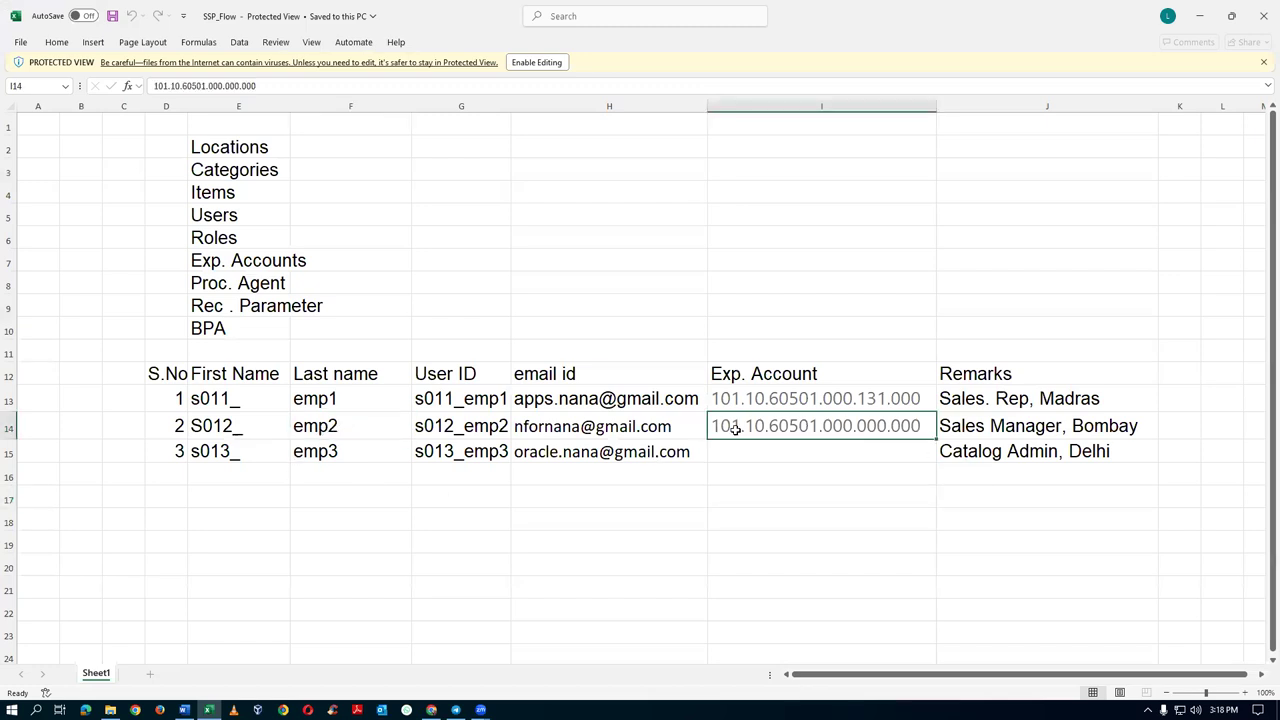
click(363, 426)
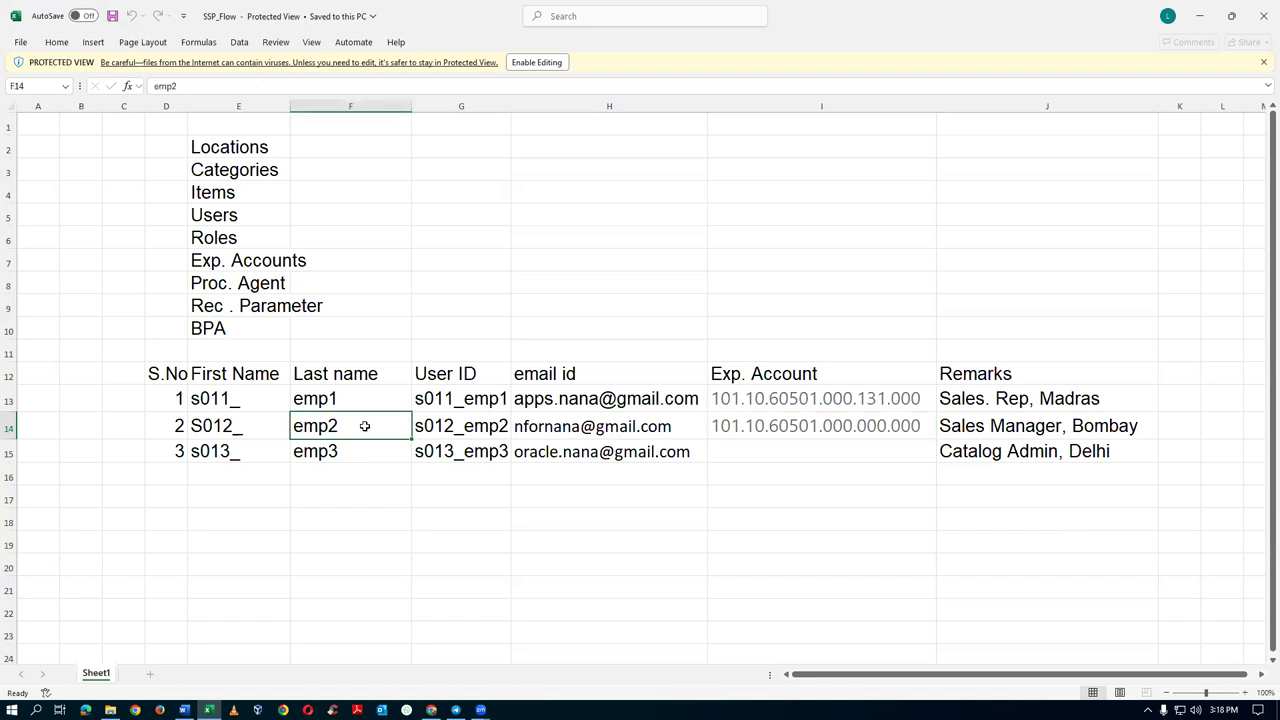
click(369, 398)
click(371, 426)
click(839, 396)
click(844, 432)
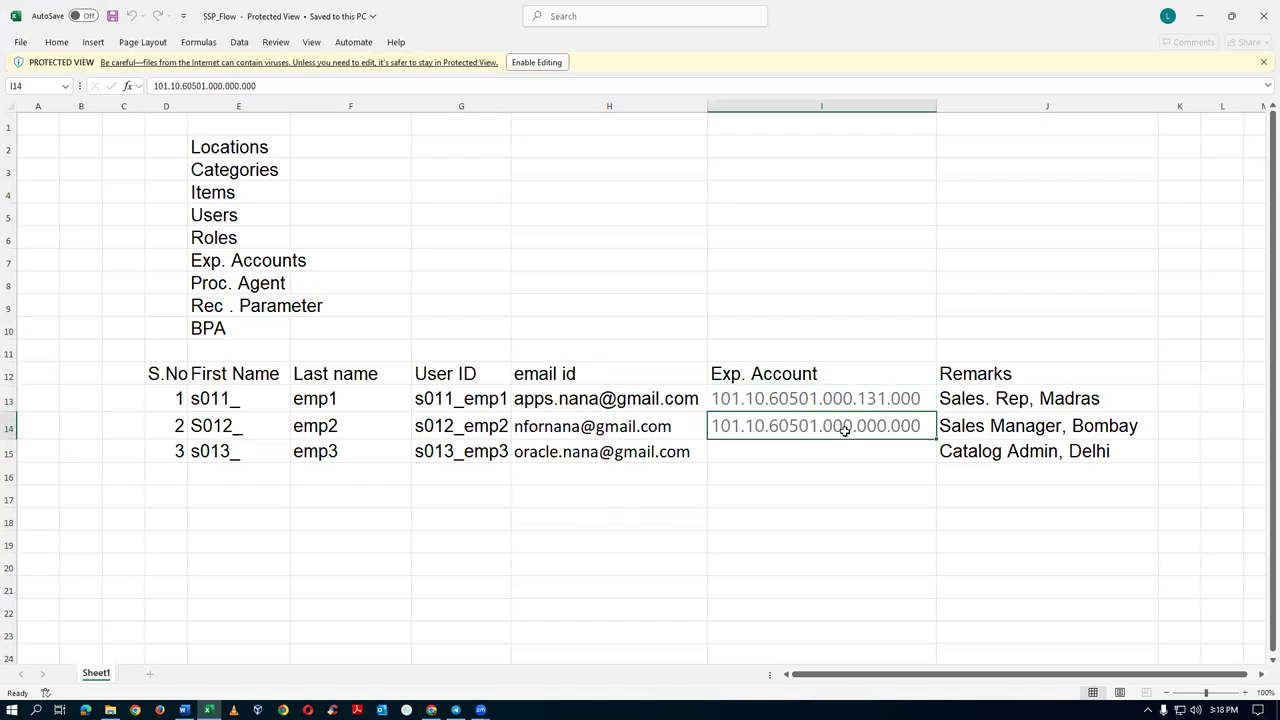
click(845, 396)
click(846, 430)
key(alt+Tab)
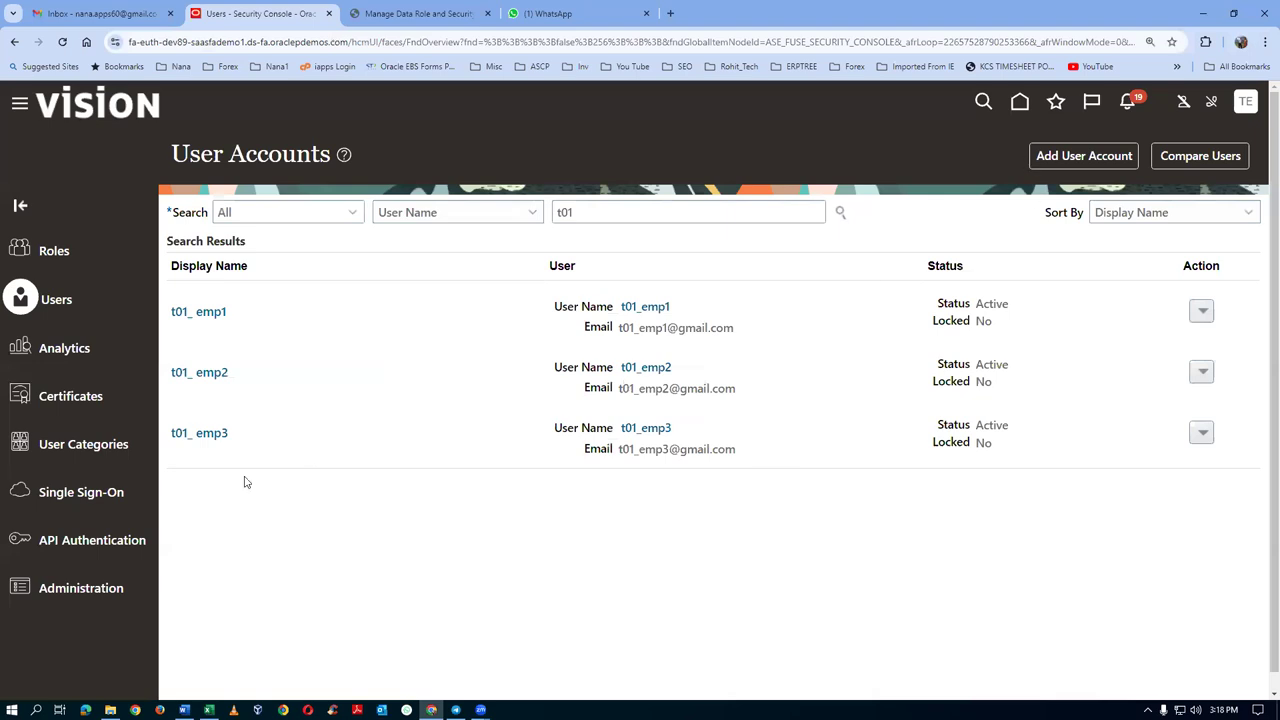
- Go to the home page and open Person Management from the My Client Groups apps
click(1019, 104)
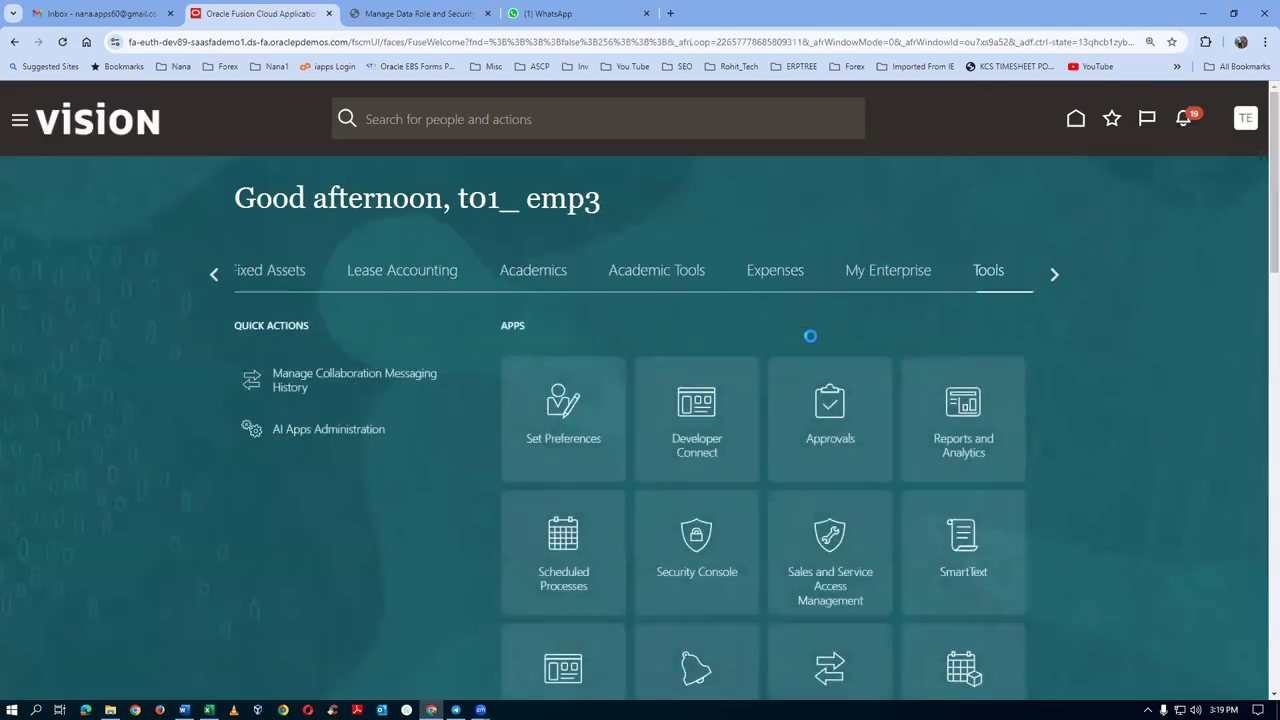
click(213, 274)
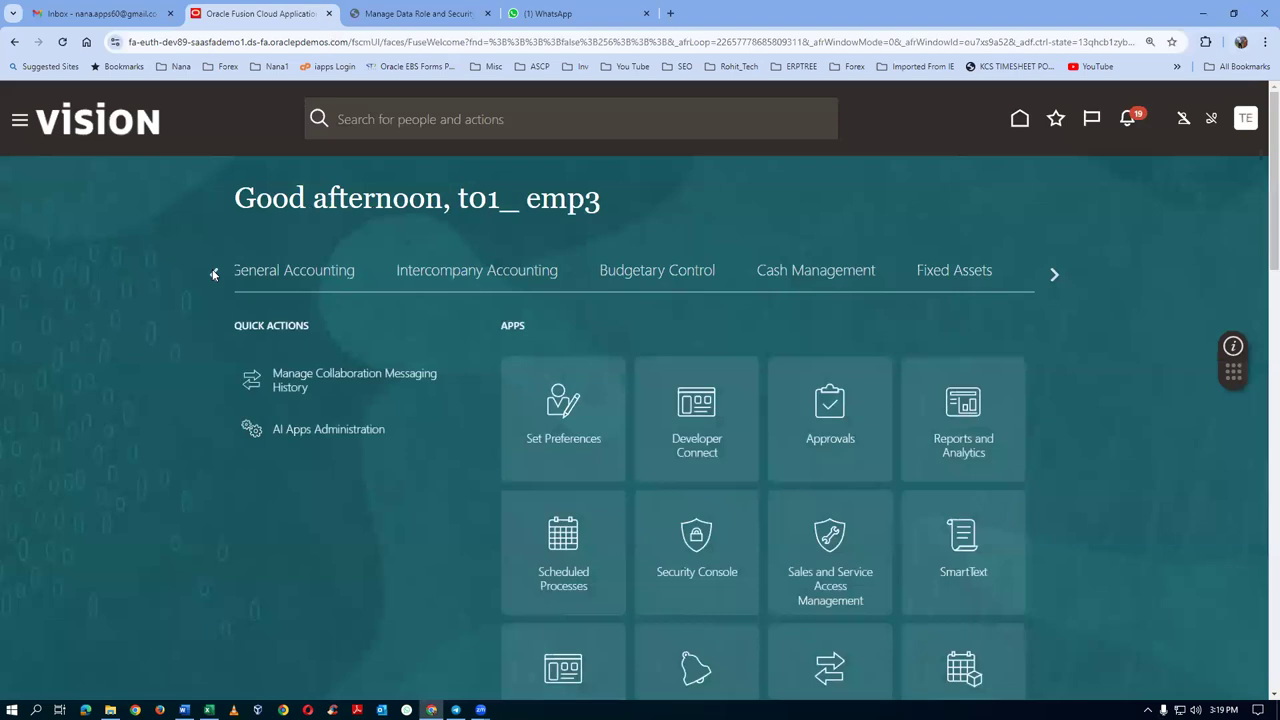
click(213, 274)
click(213, 274)
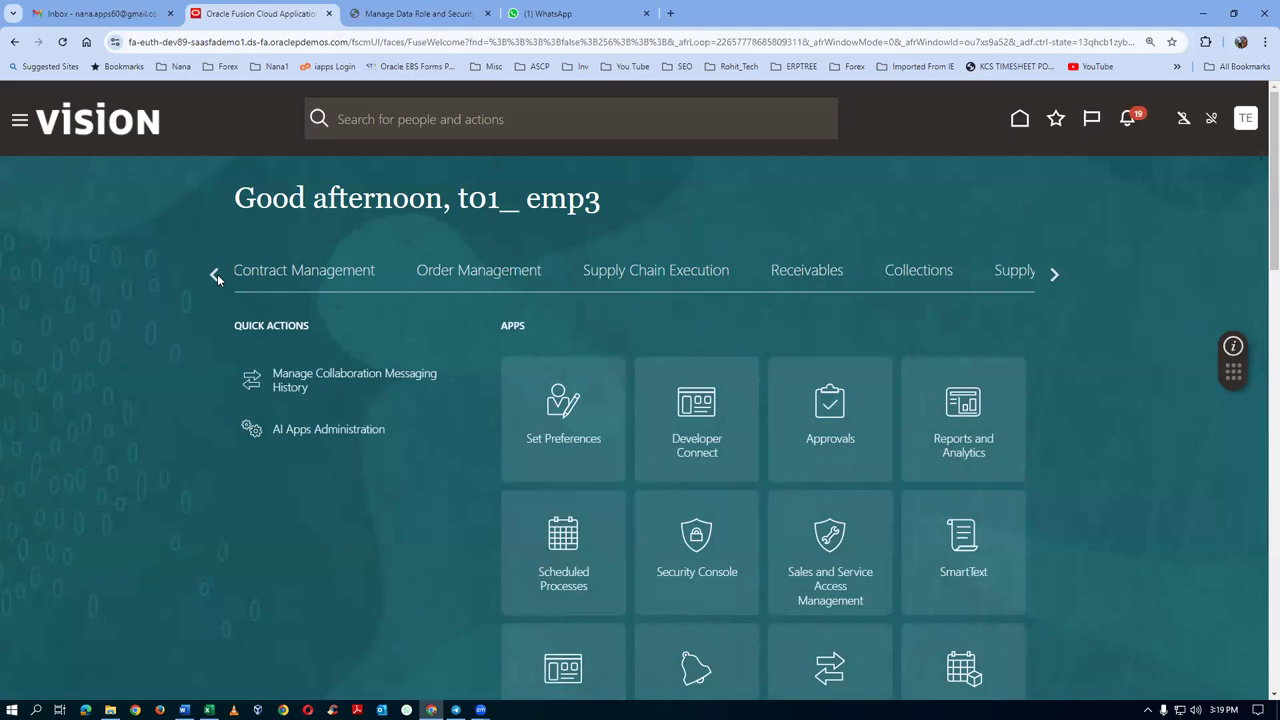
click(215, 274)
click(215, 274)
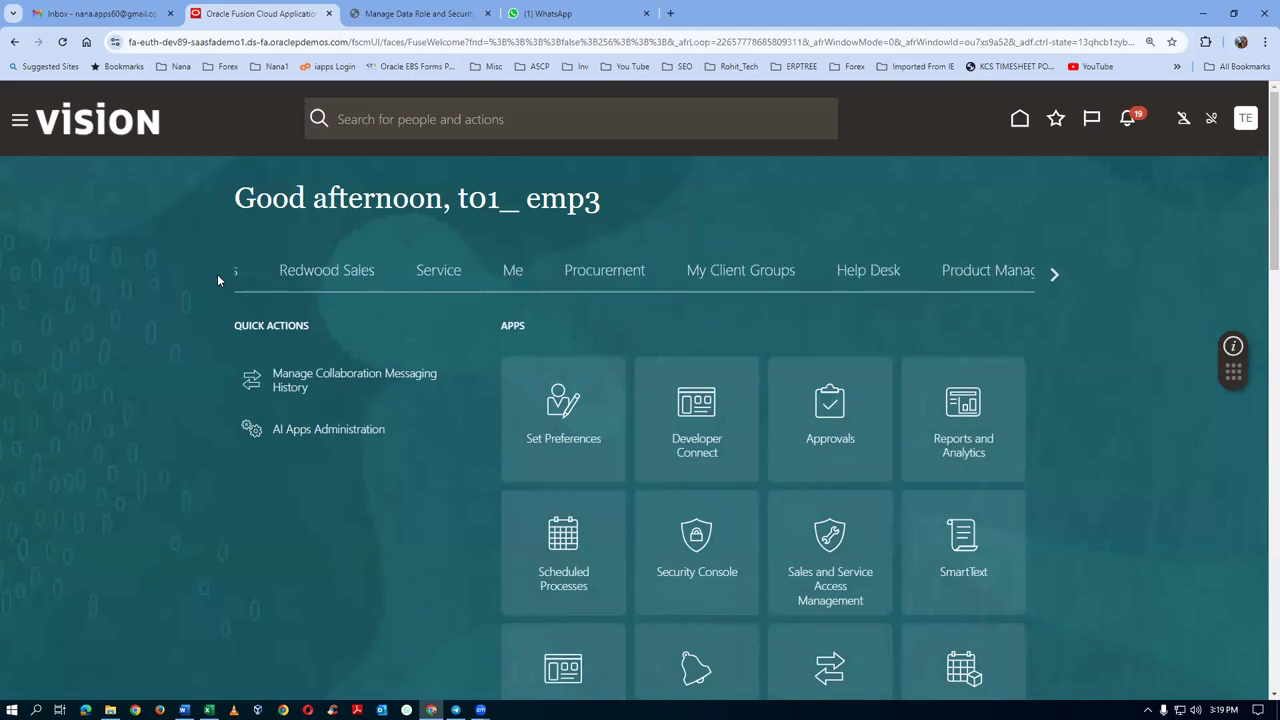
click(771, 274)
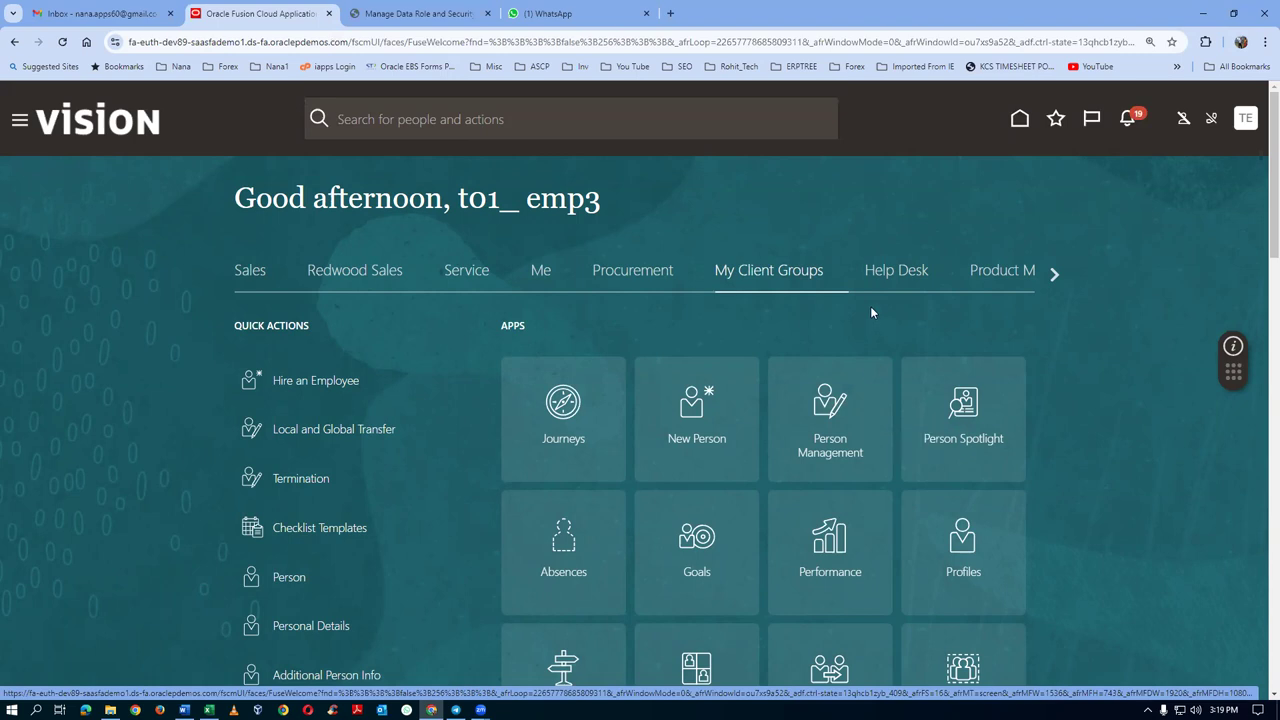
click(843, 446)
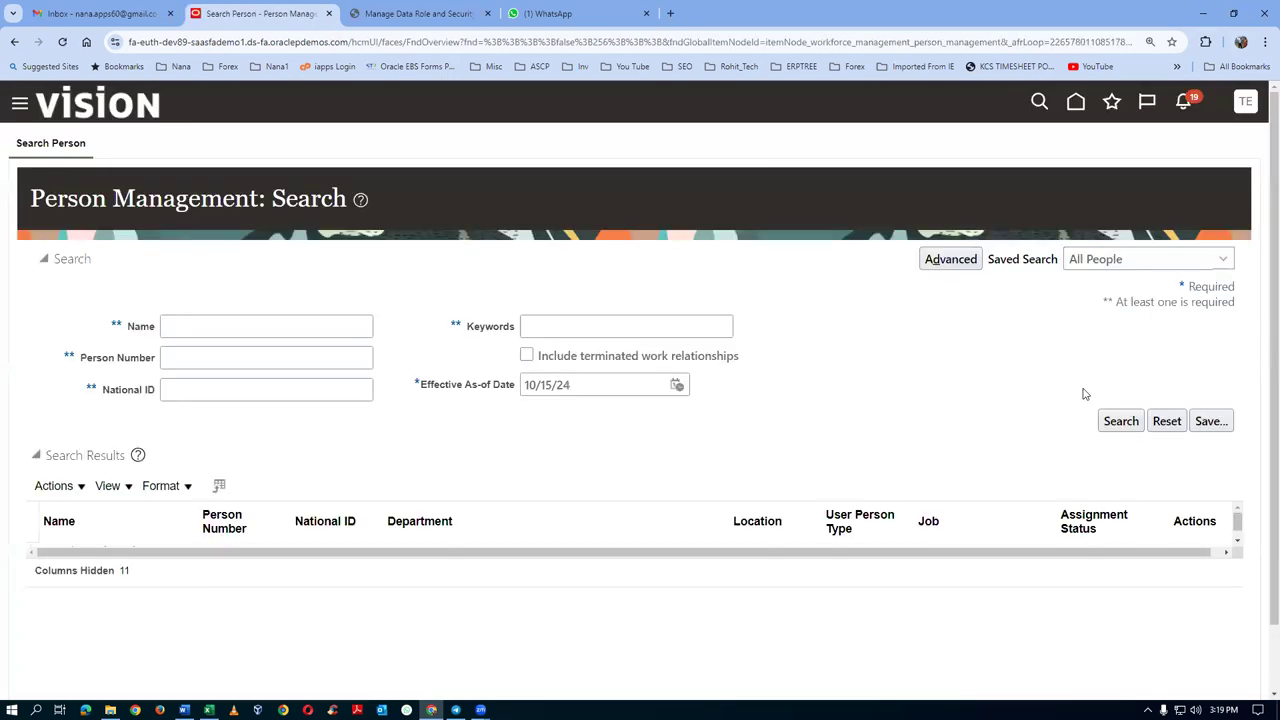
- Search for person emp1 and open the employee's record
click(220, 328)
text(emp1, t01)
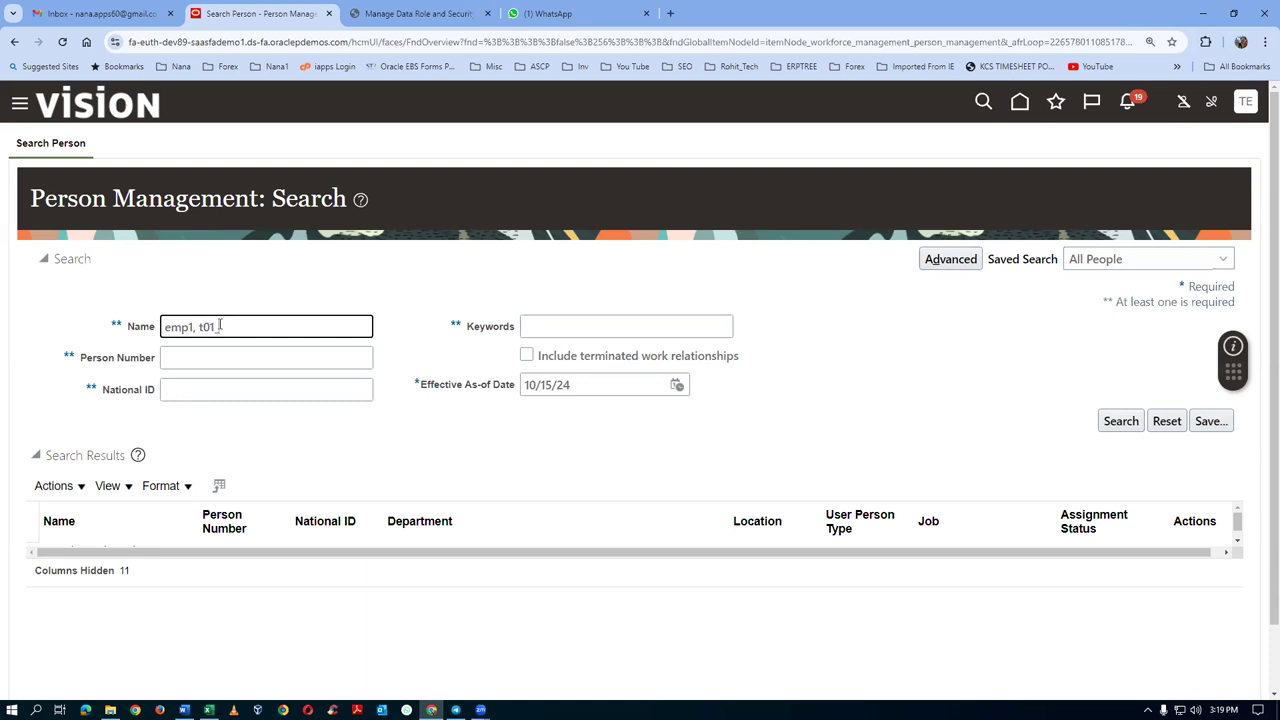
click(1124, 421)
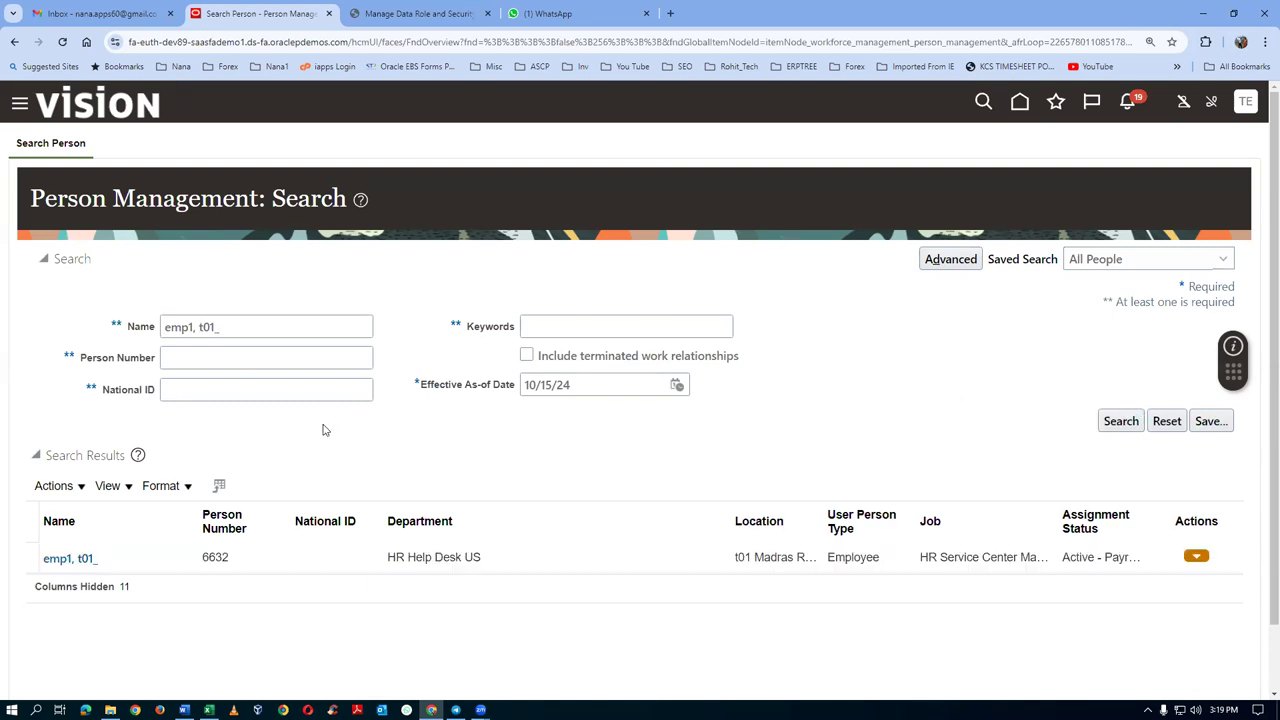
click(57, 562)
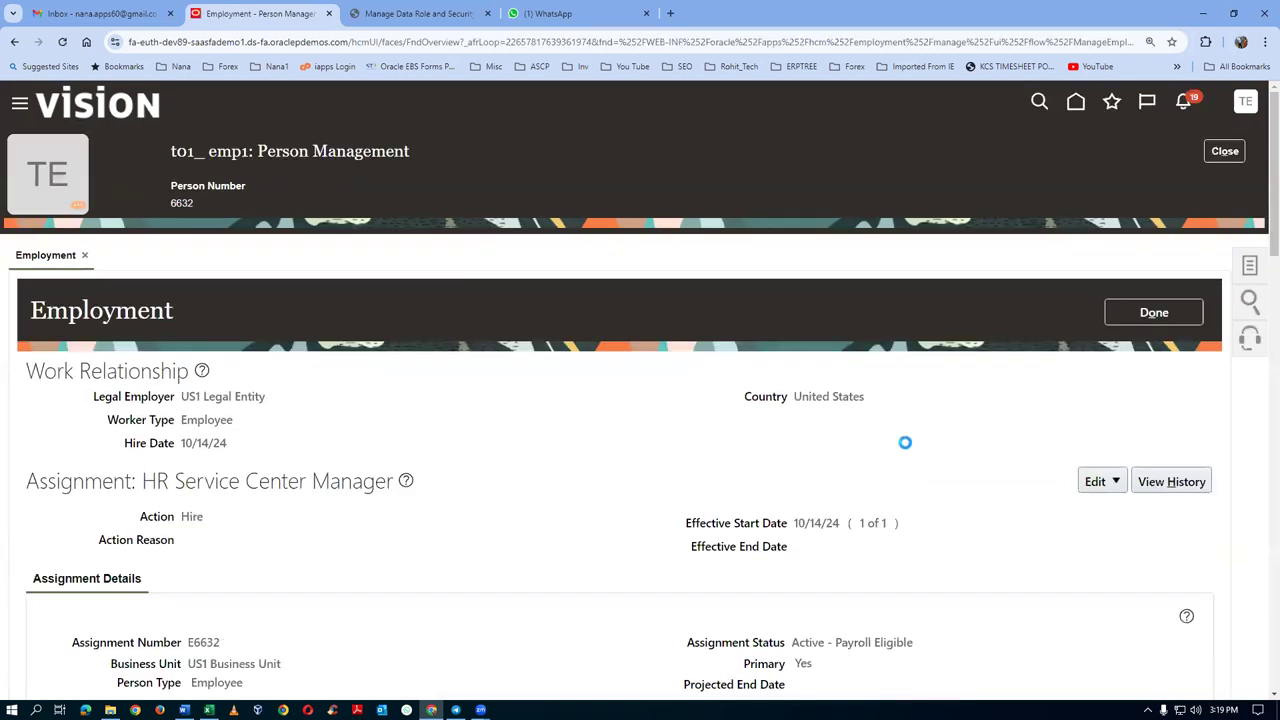
- Start an employment update with action Assignment Change, effective 10/15/24
click(1106, 488)
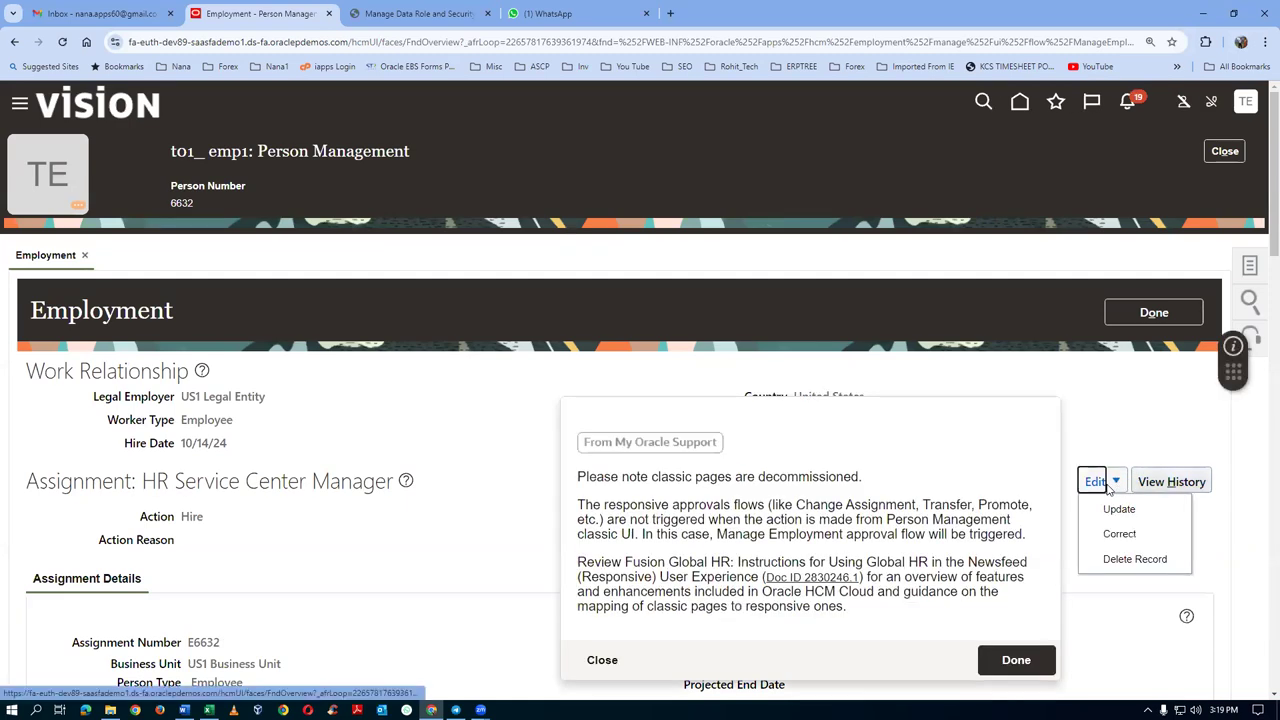
click(1016, 661)
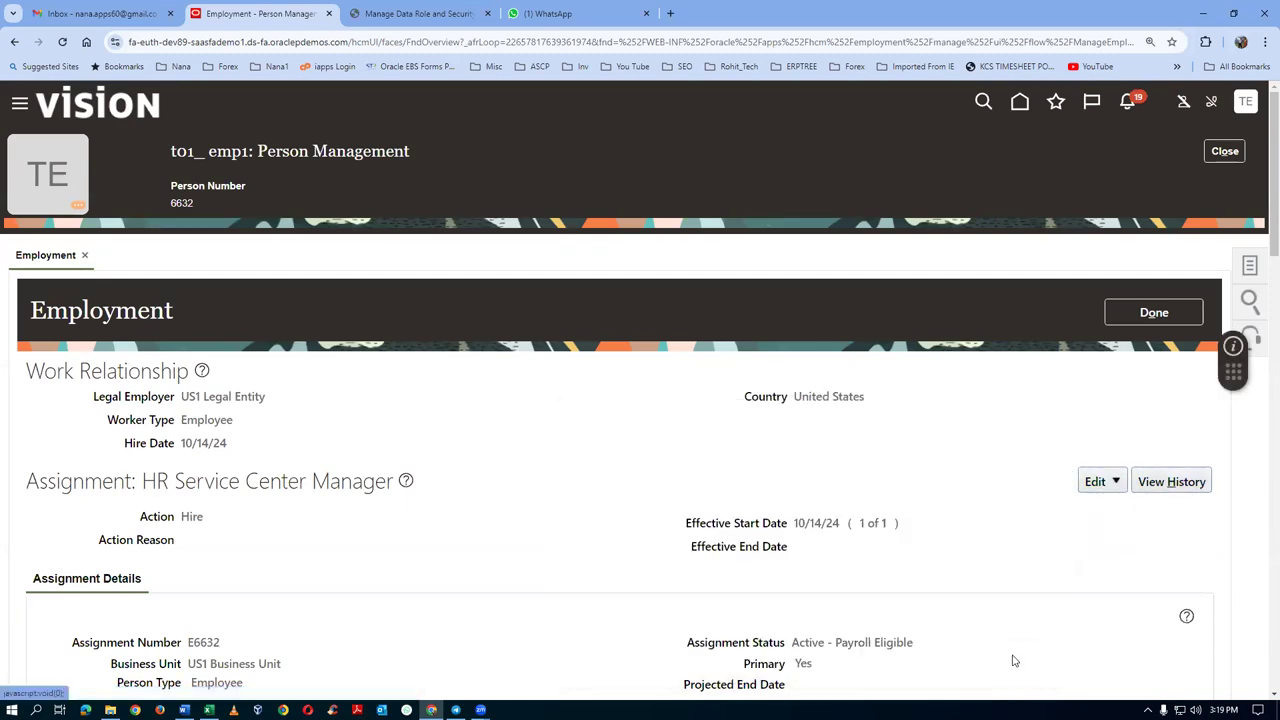
click(1106, 480)
click(1112, 507)
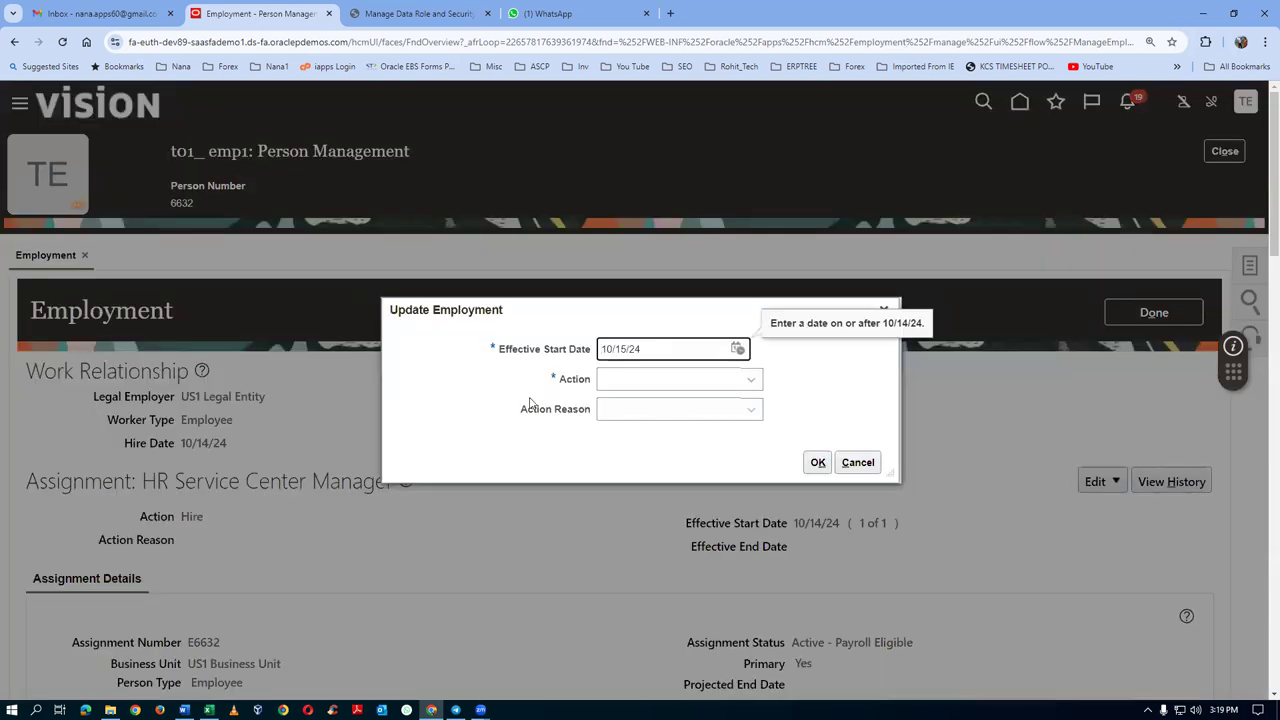
click(729, 392)
click(697, 450)
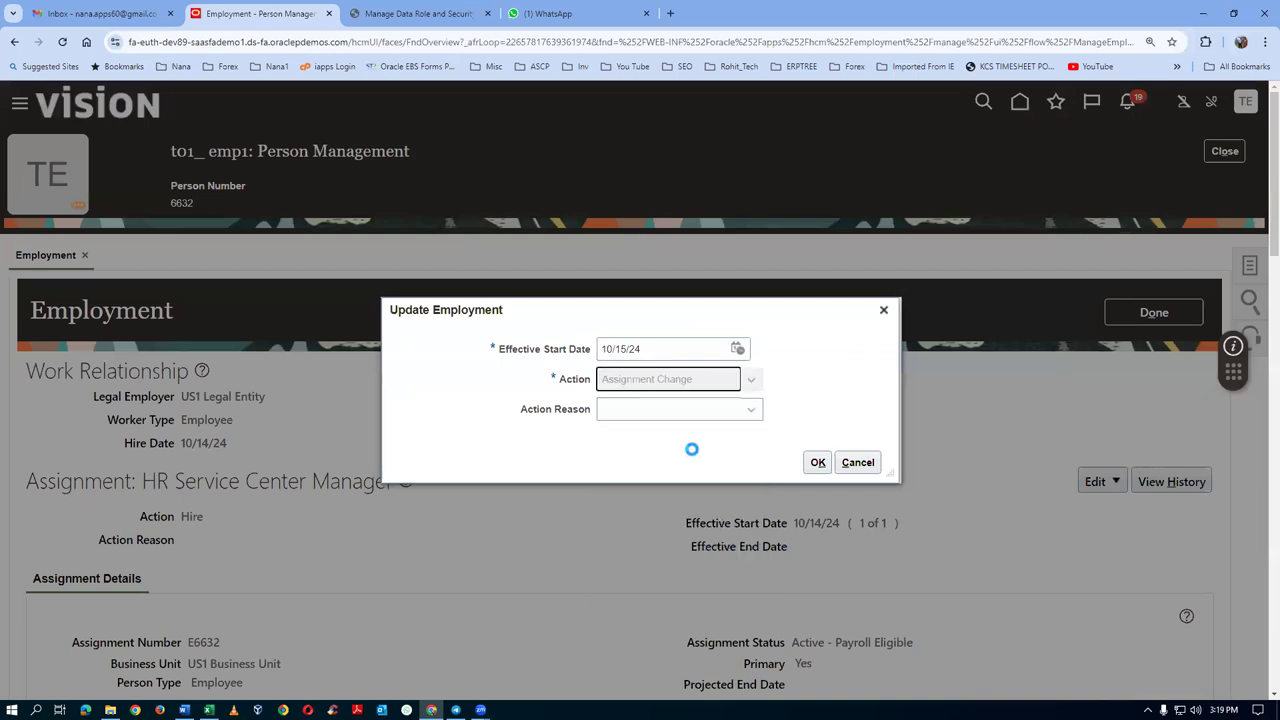
click(818, 462)
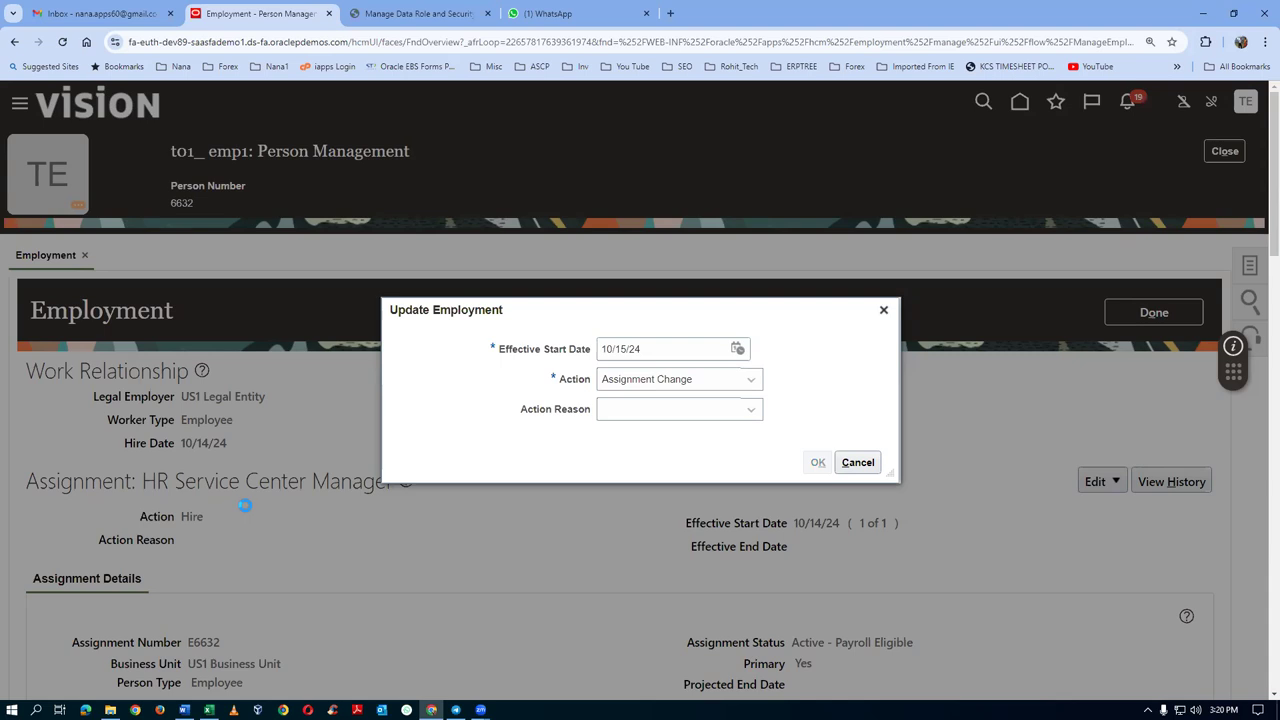
- Scroll to Expenses Information and put focus in the empty Default Expense Account field
scroll(338, 478, down, 3)
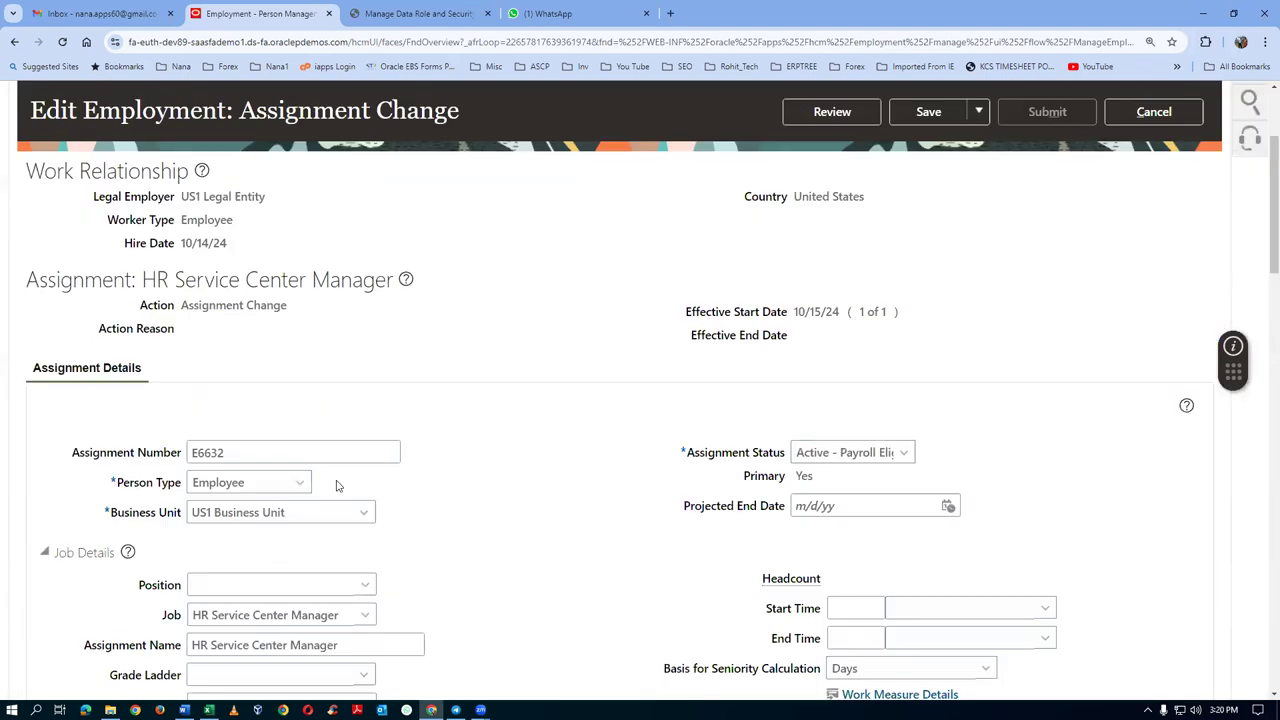
scroll(337, 481, down, 2)
scroll(337, 481, down, 8)
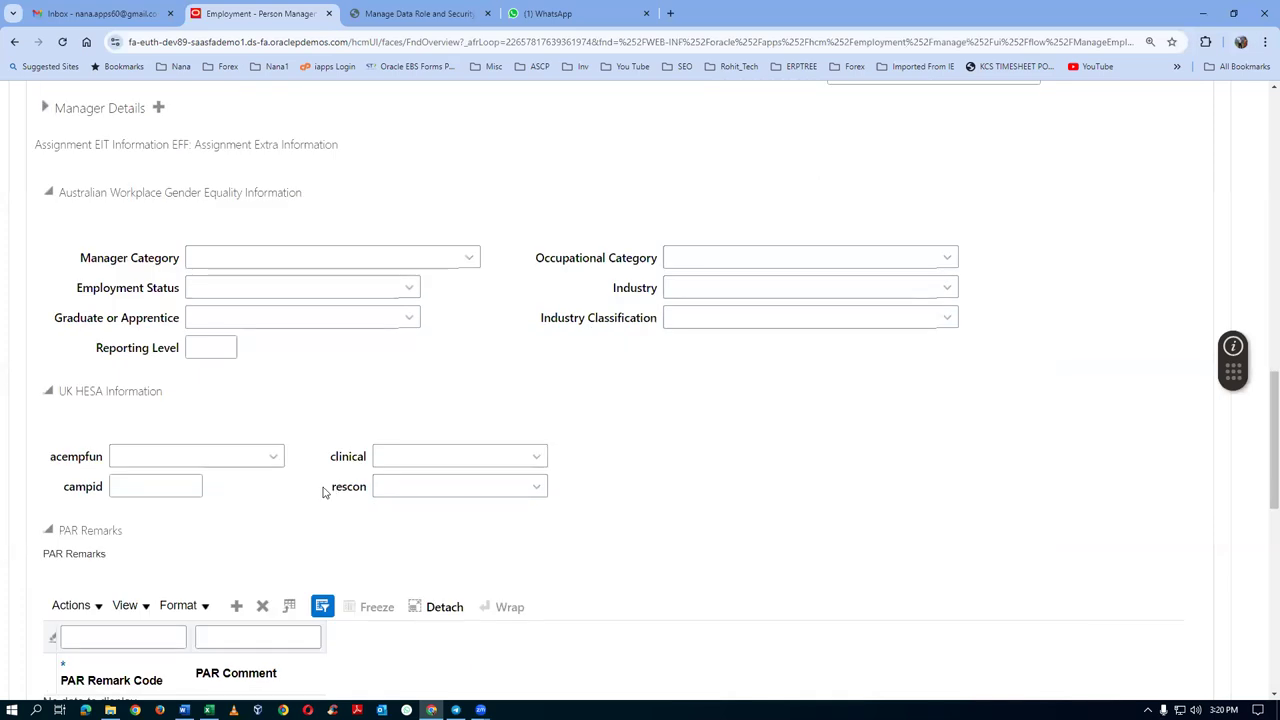
scroll(331, 432, down, 2)
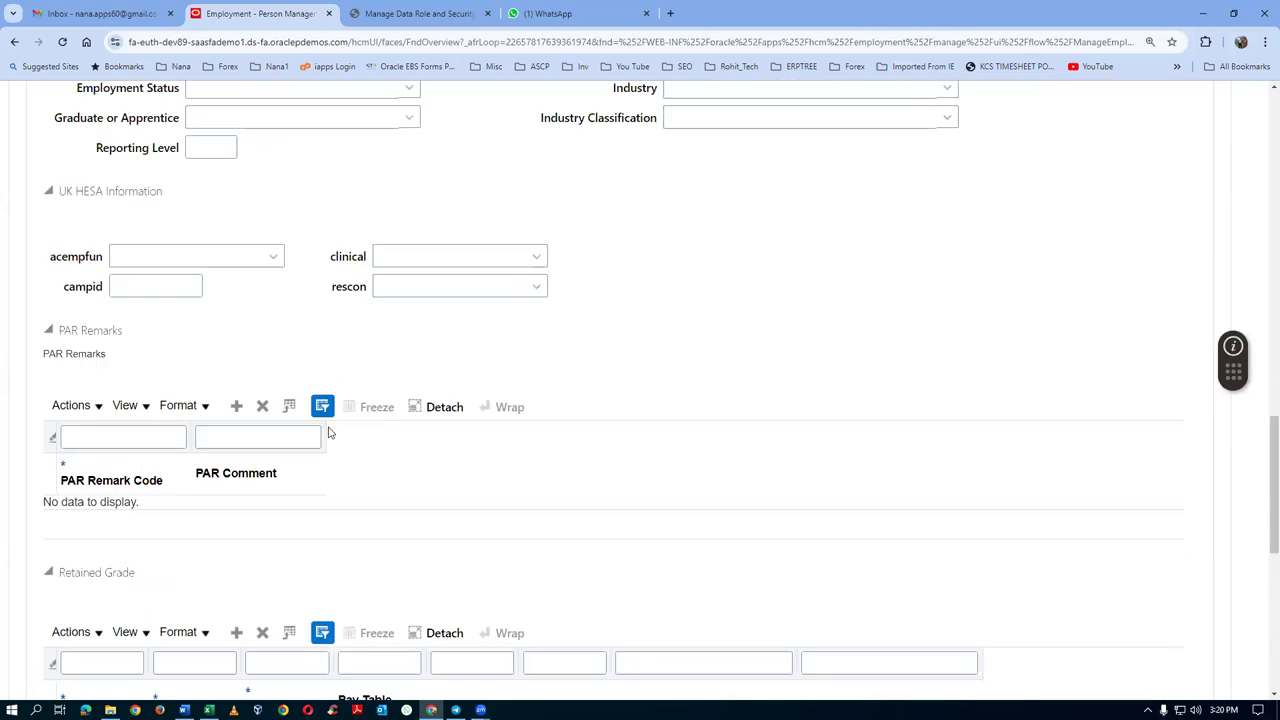
scroll(331, 432, down, 4)
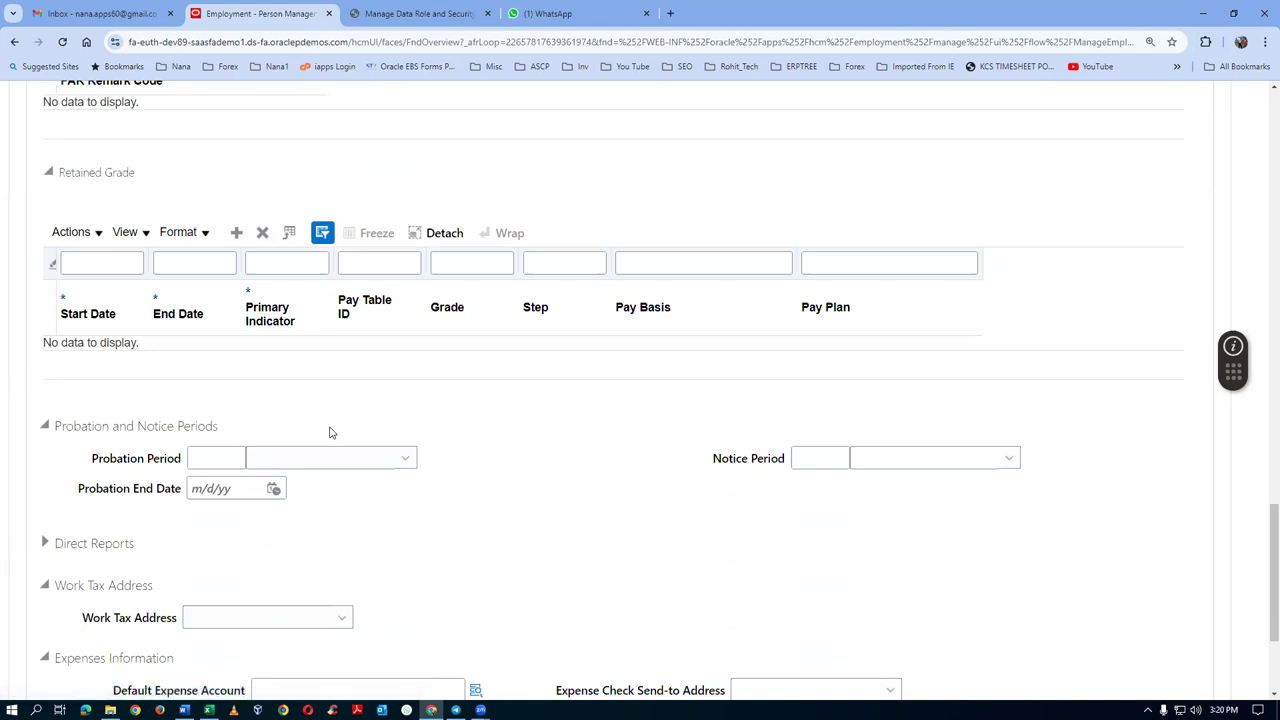
scroll(331, 432, down, 2)
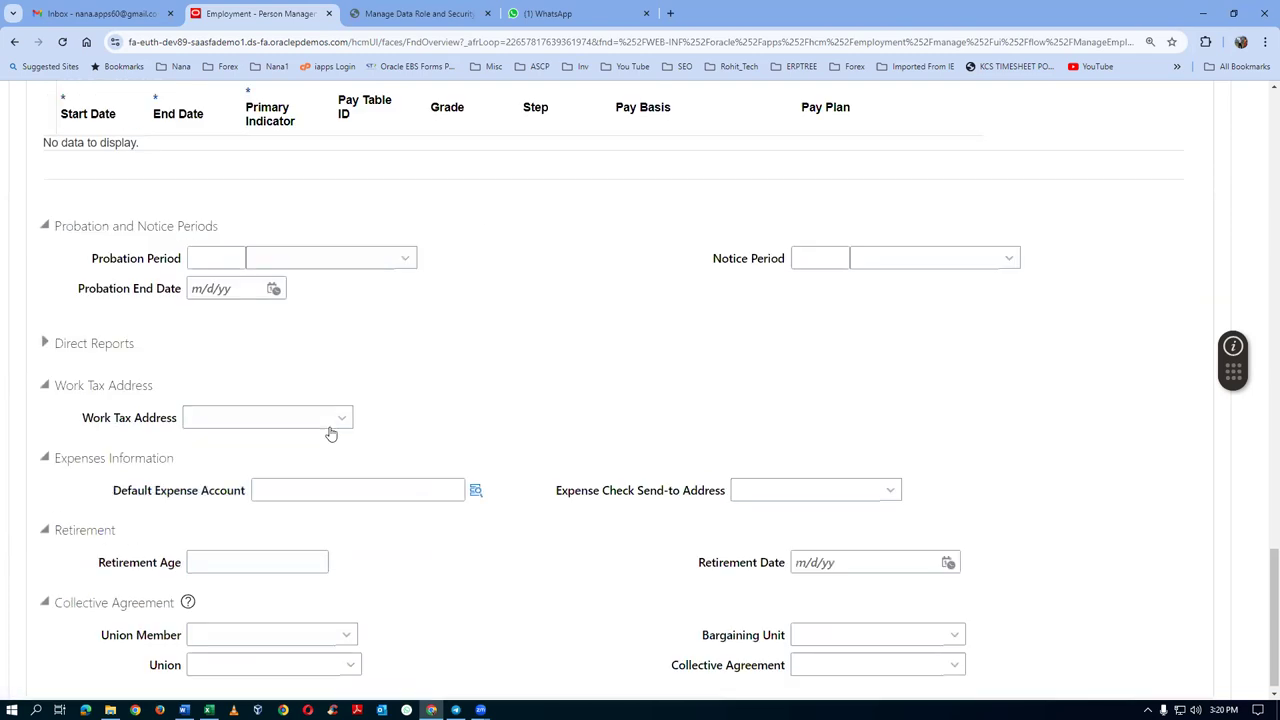
scroll(331, 432, down, 1)
scroll(331, 432, up, 1)
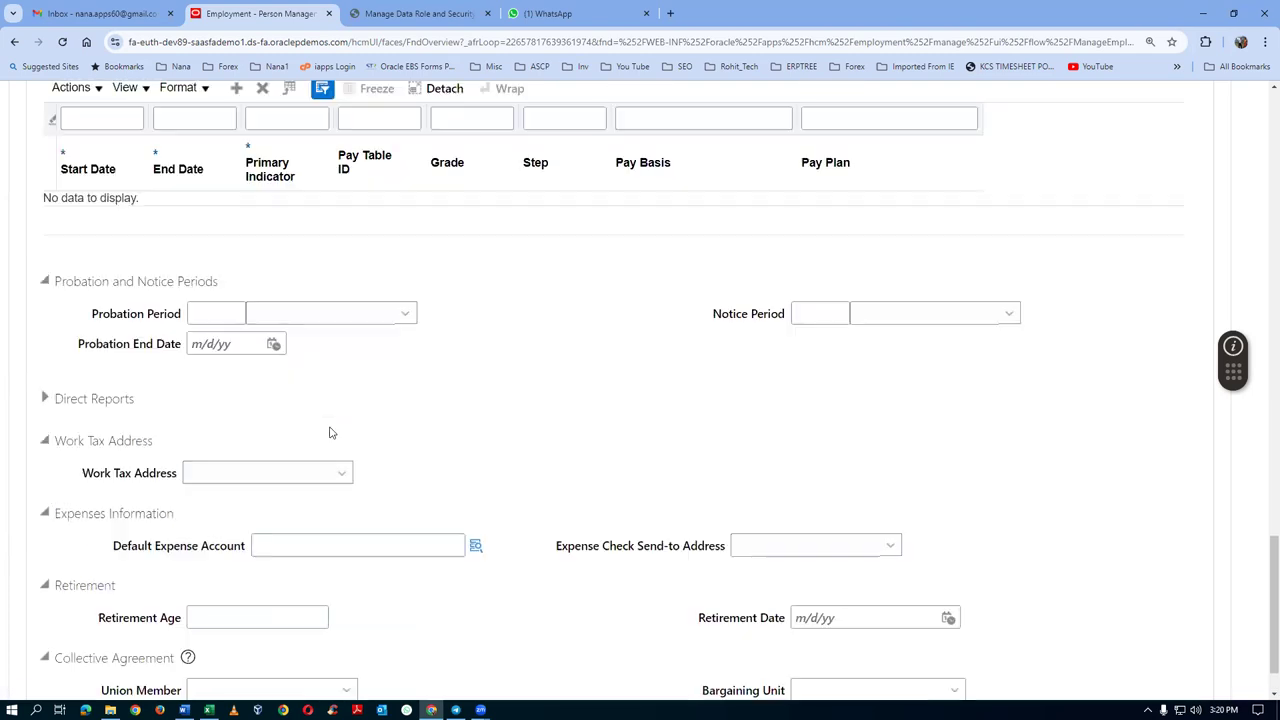
scroll(331, 432, up, 1)
scroll(331, 432, up, 4)
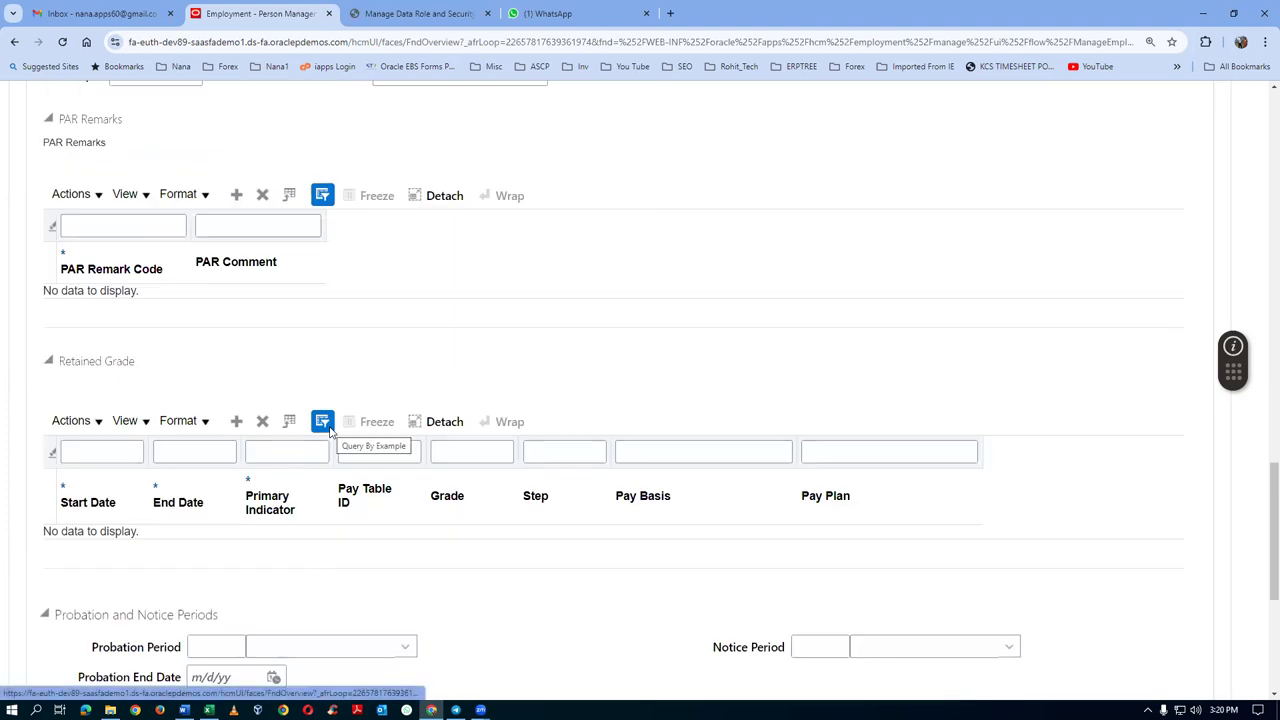
scroll(322, 368, up, 4)
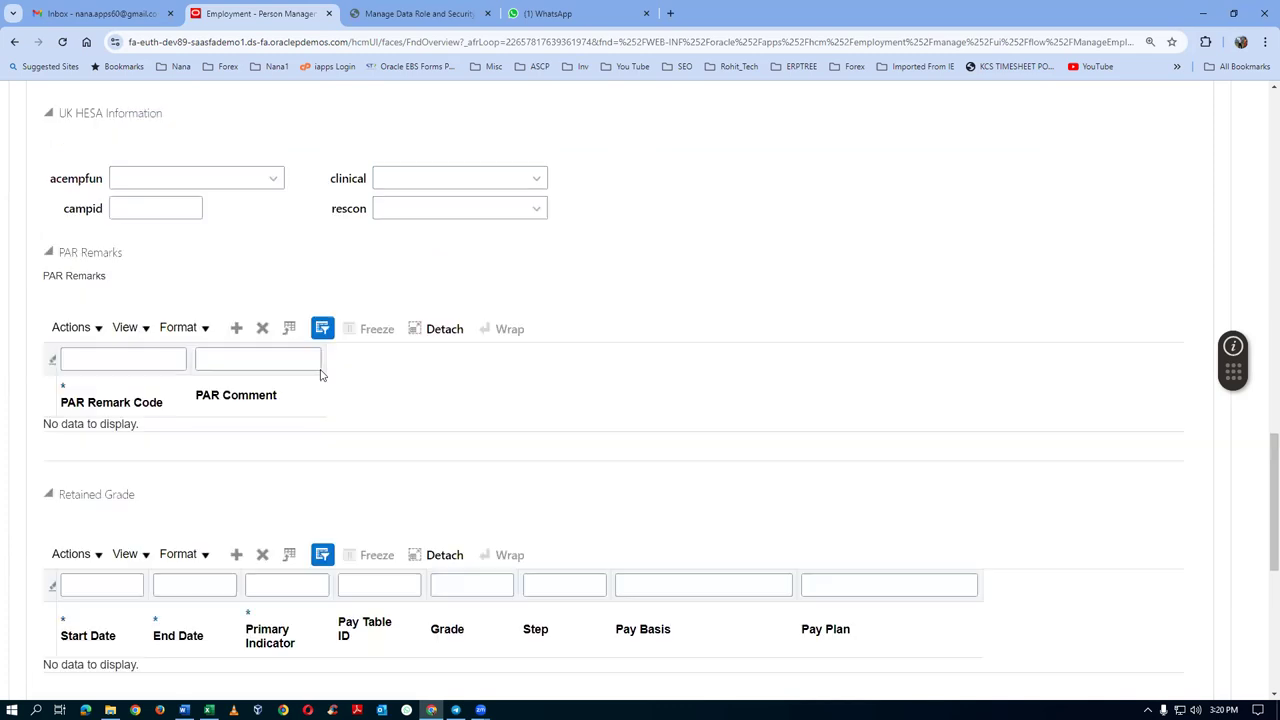
scroll(191, 308, up, 2)
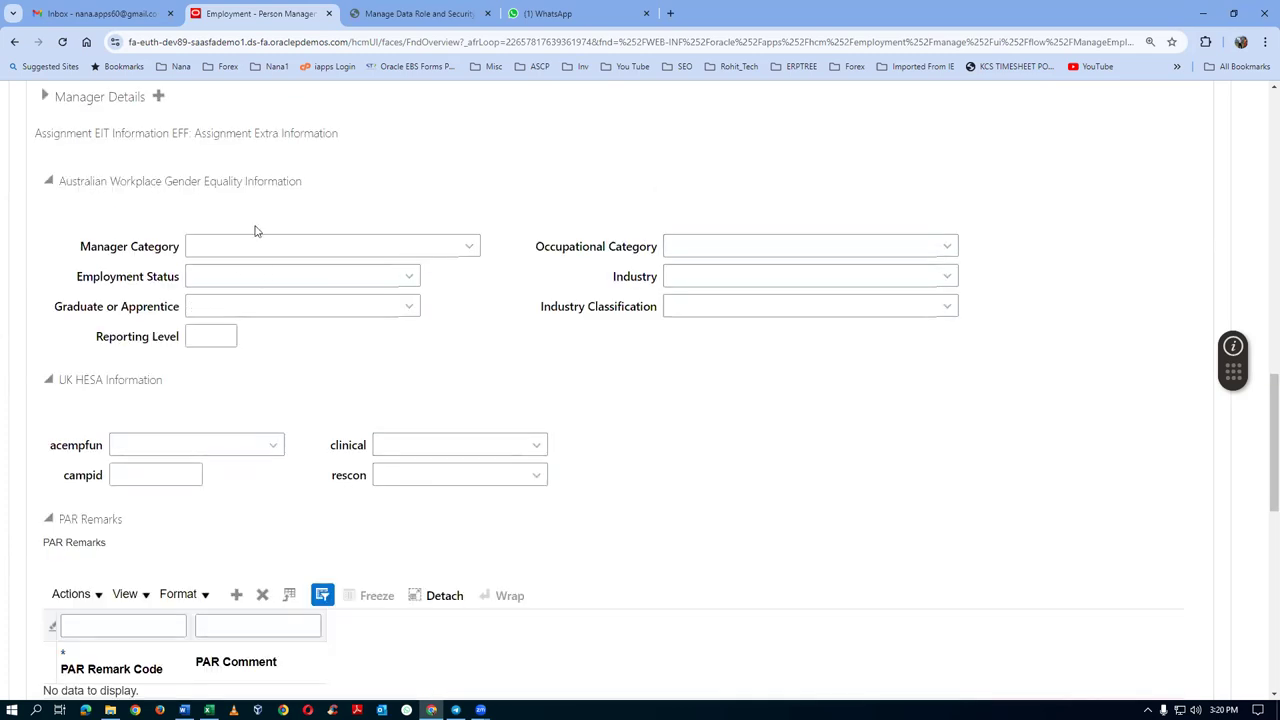
scroll(254, 230, up, 4)
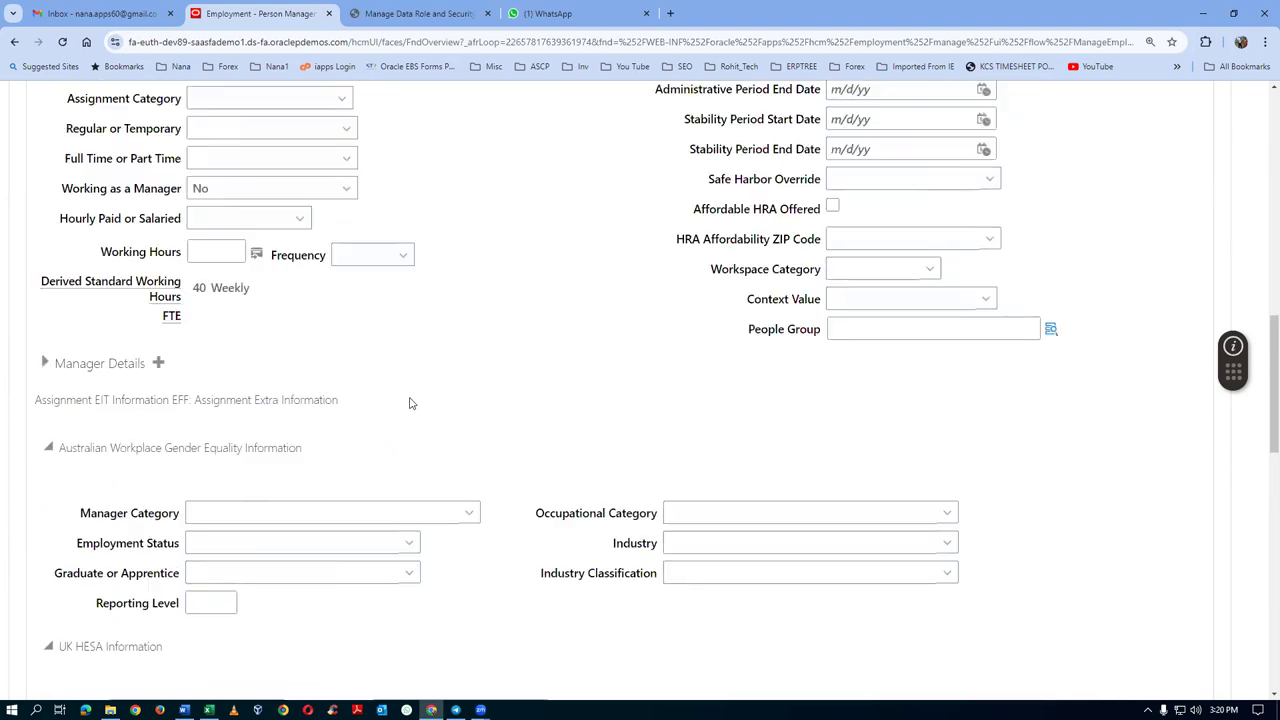
scroll(400, 397, down, 4)
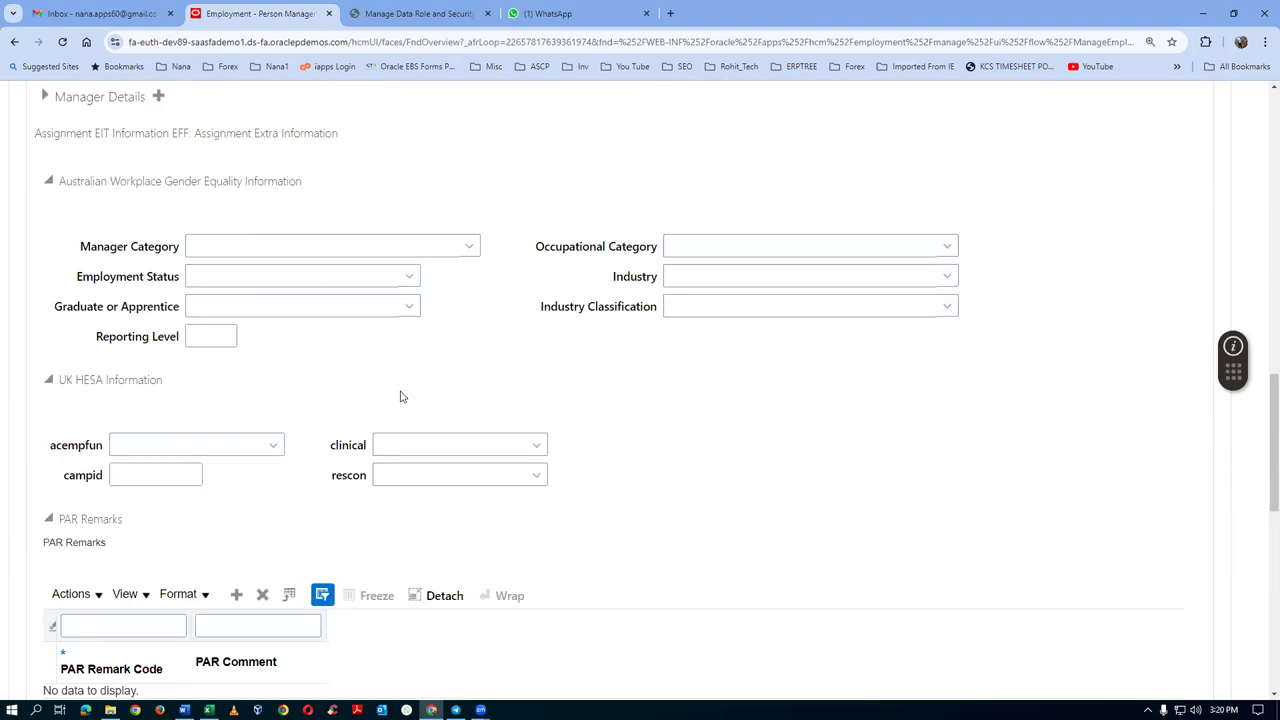
scroll(400, 397, down, 2)
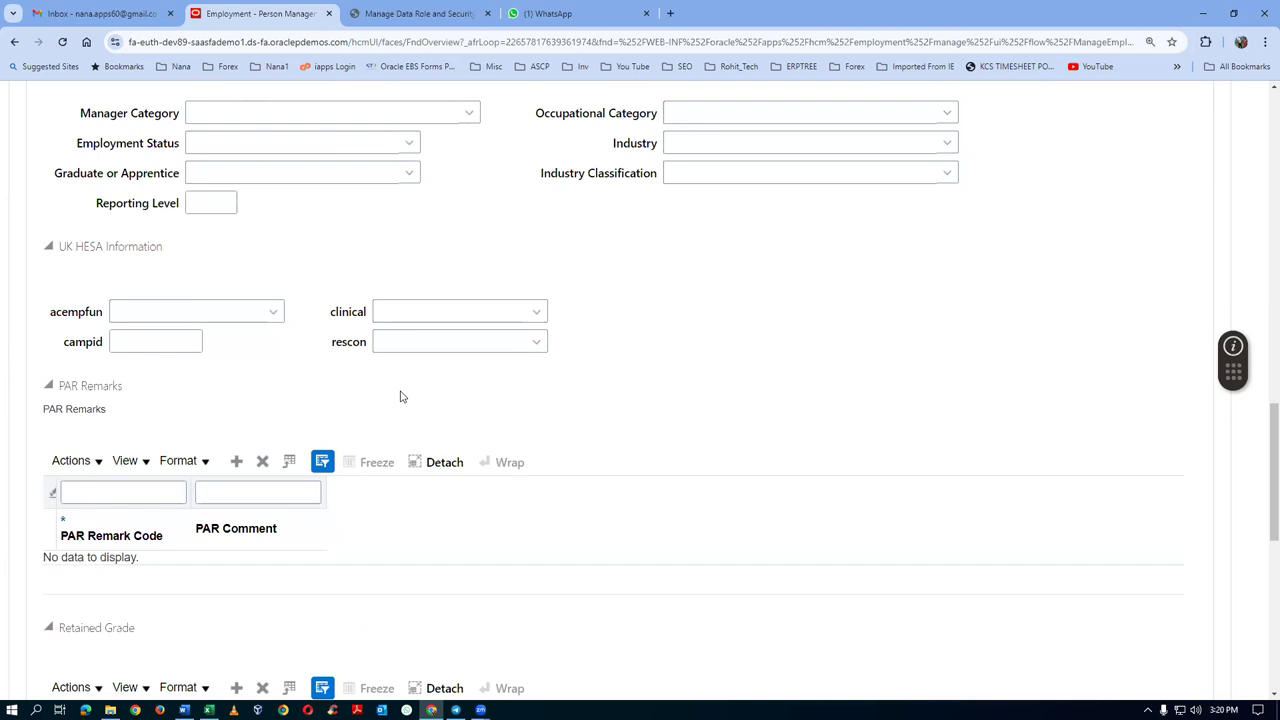
scroll(400, 397, down, 1)
scroll(316, 534, down, 2)
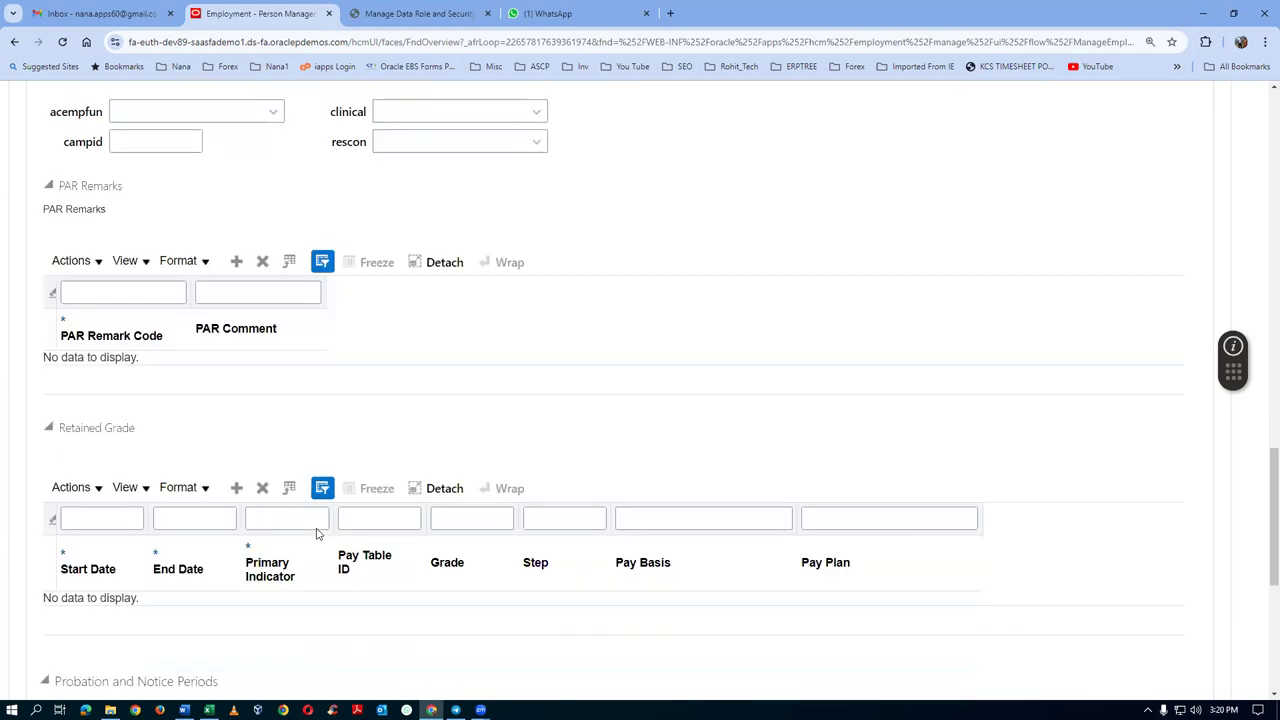
scroll(316, 527, down, 2)
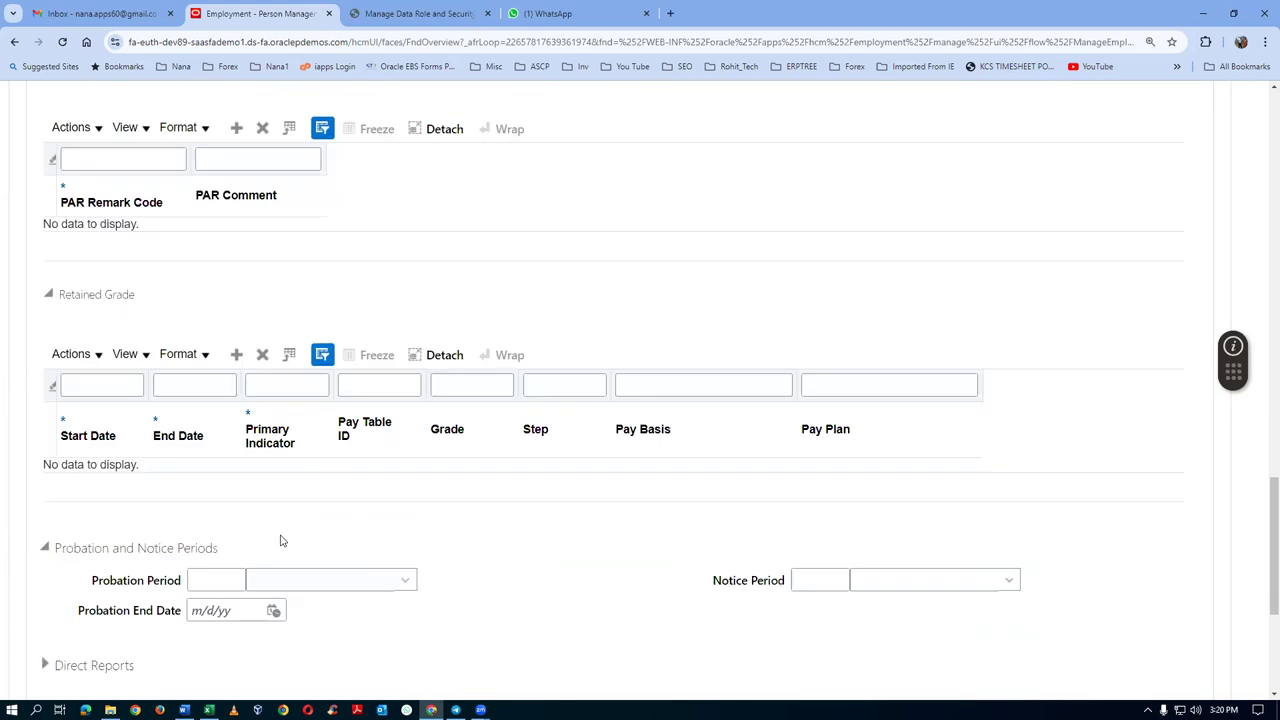
scroll(352, 588, down, 2)
scroll(352, 588, down, 1)
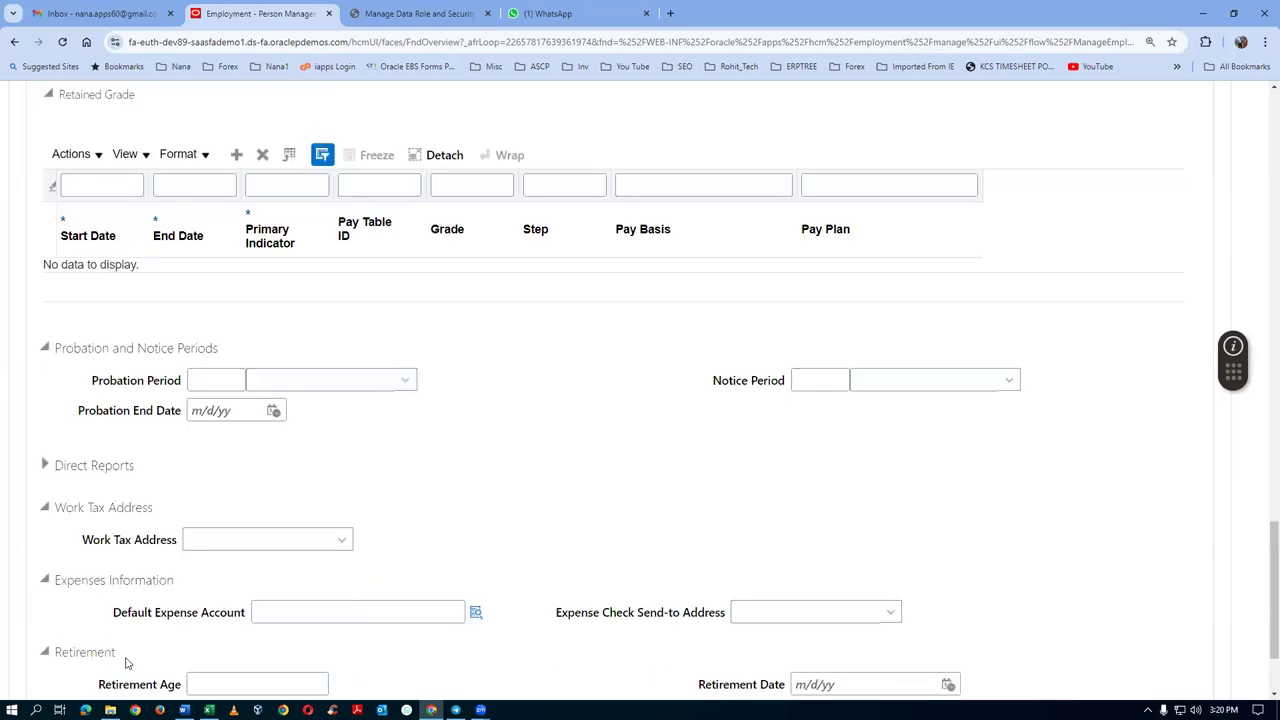
click(274, 610)
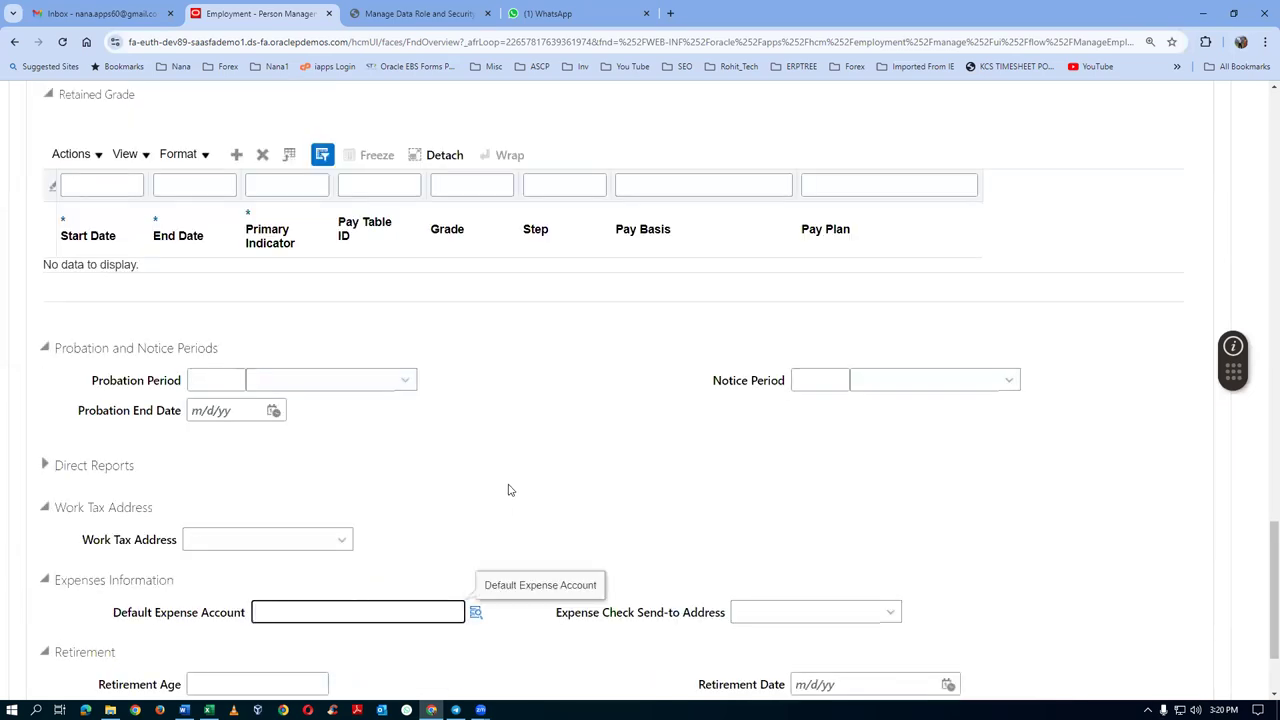
key(alt+Tab)
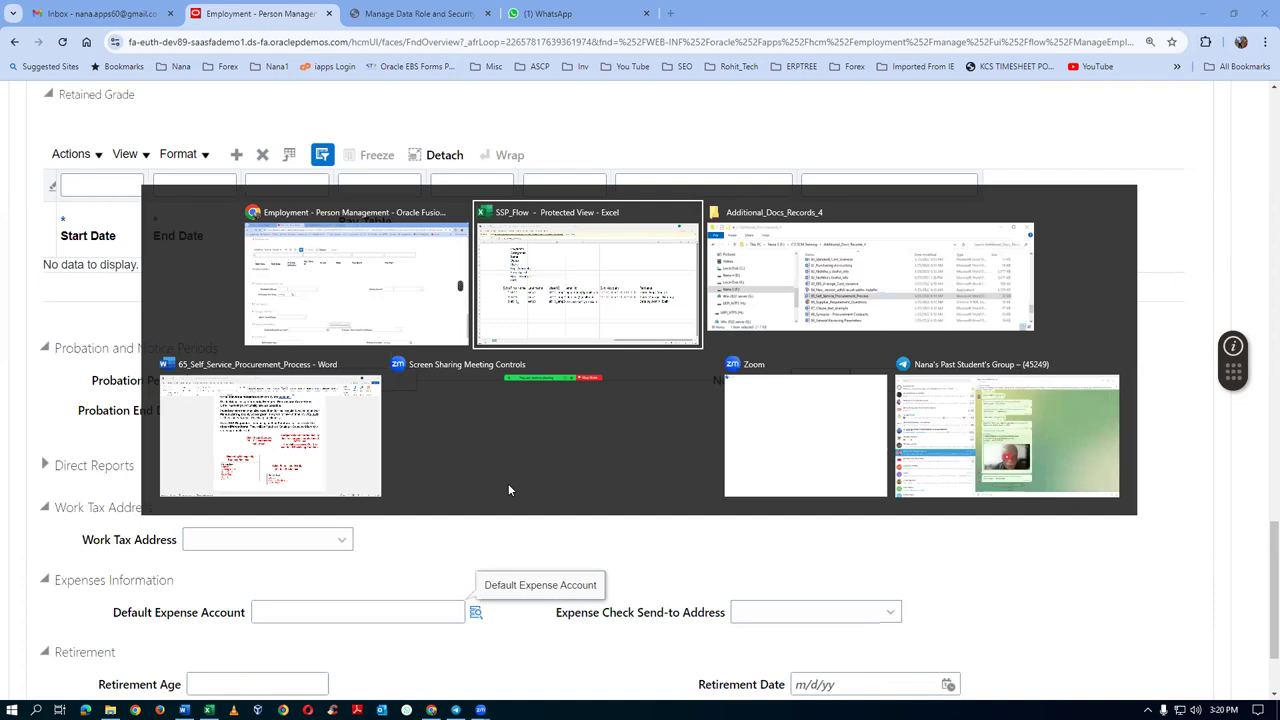
- Copy 101.10.60501.000.131.000 from Excel cell I13 into Oracle's Default Expense Account field
click(798, 515)
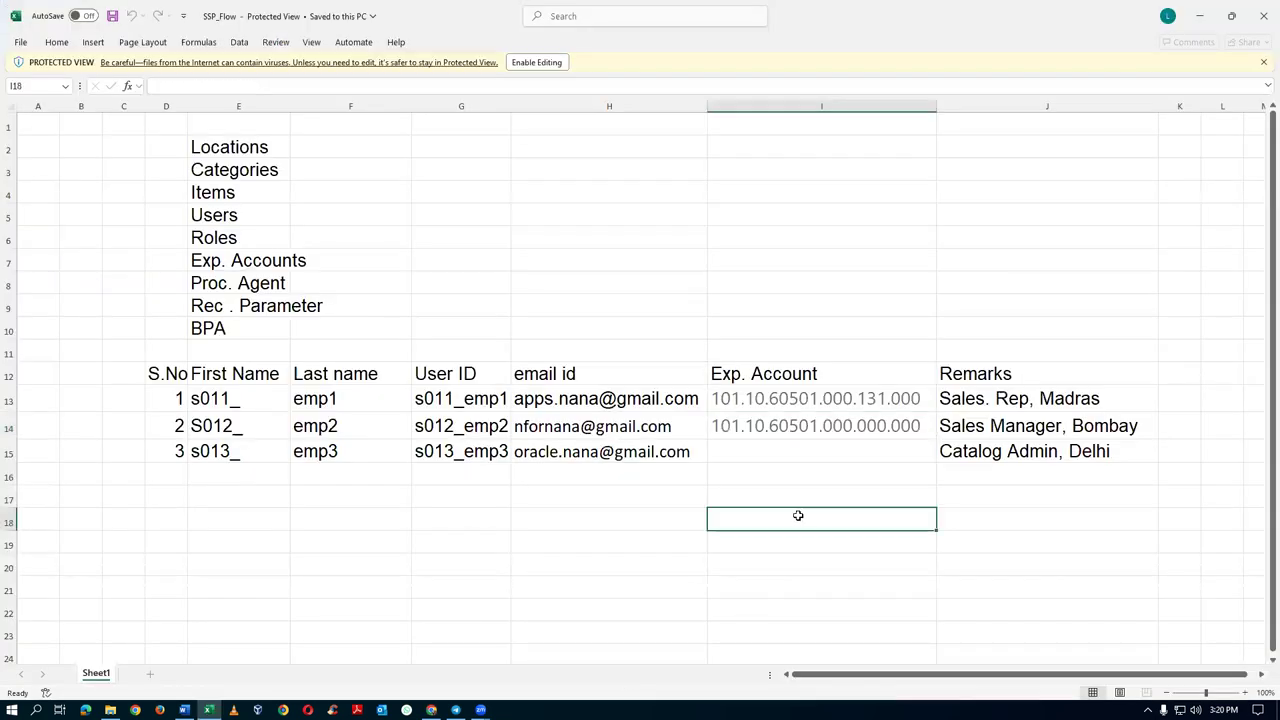
click(785, 398)
key(ctrl+c)
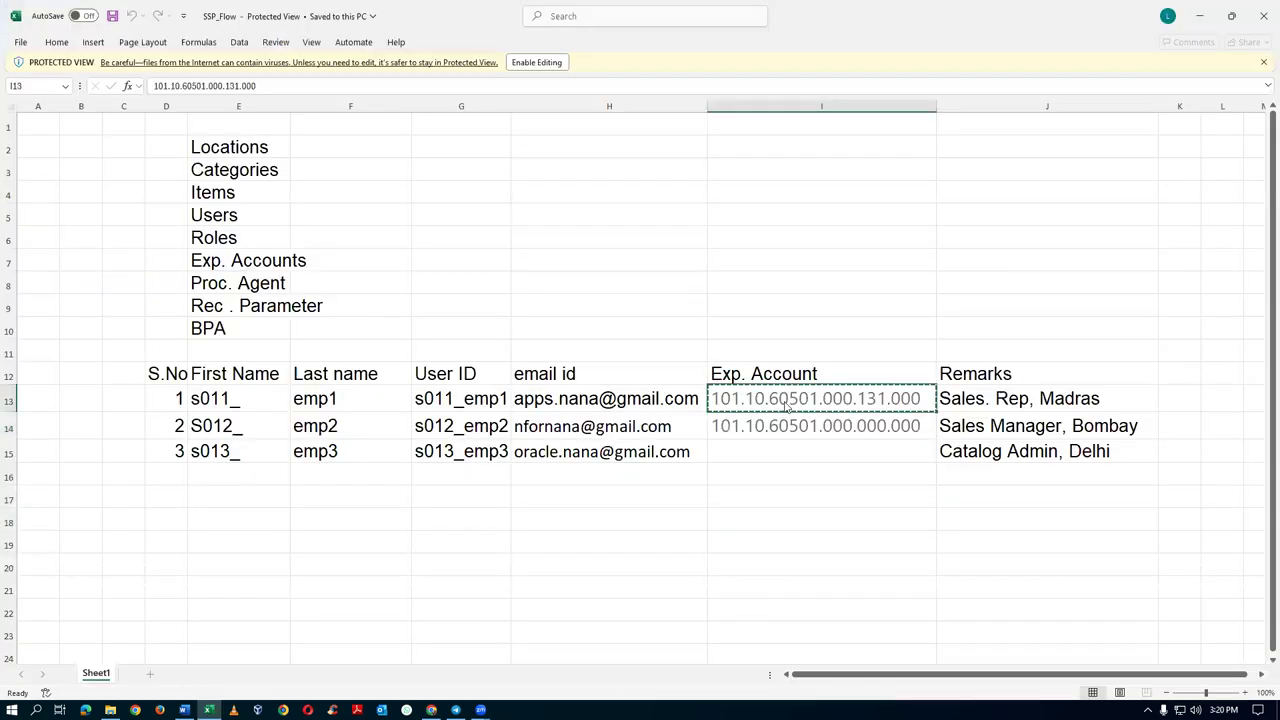
key(ctrl+v)
click(569, 648)
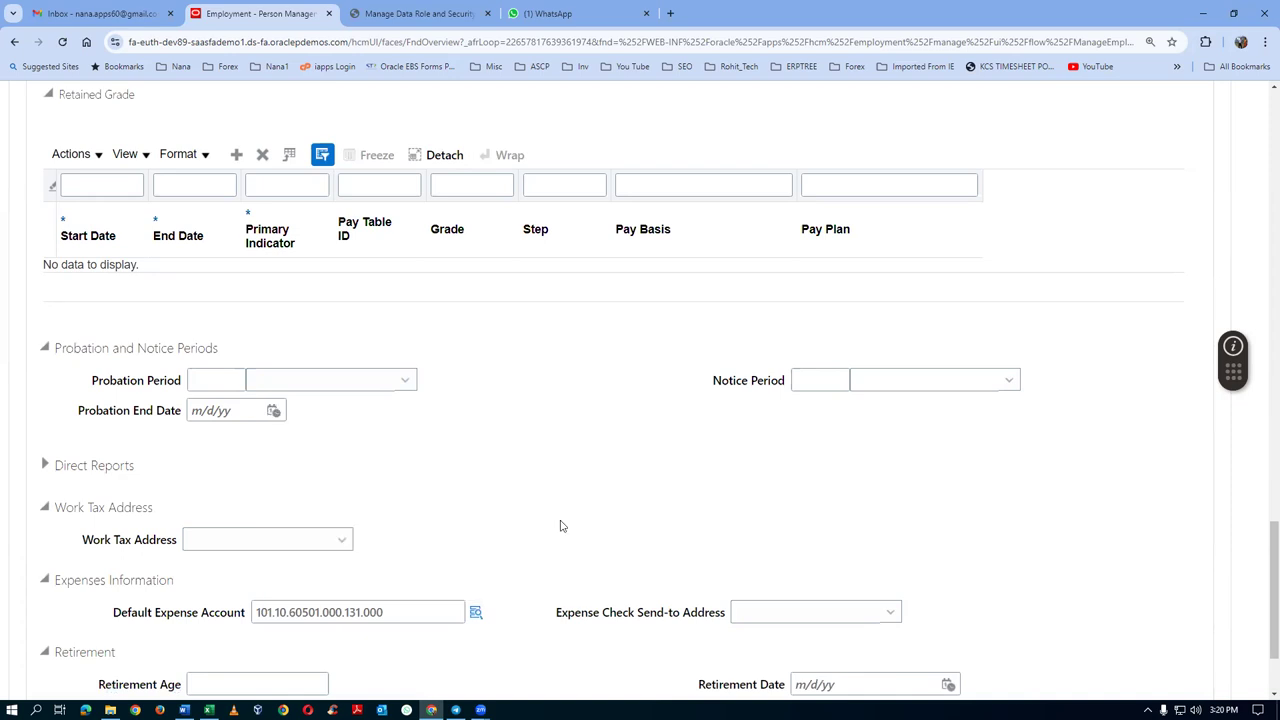
- Save the assignment change, then open its Review page past the roles summary
scroll(683, 487, up, 10)
scroll(683, 487, up, 8)
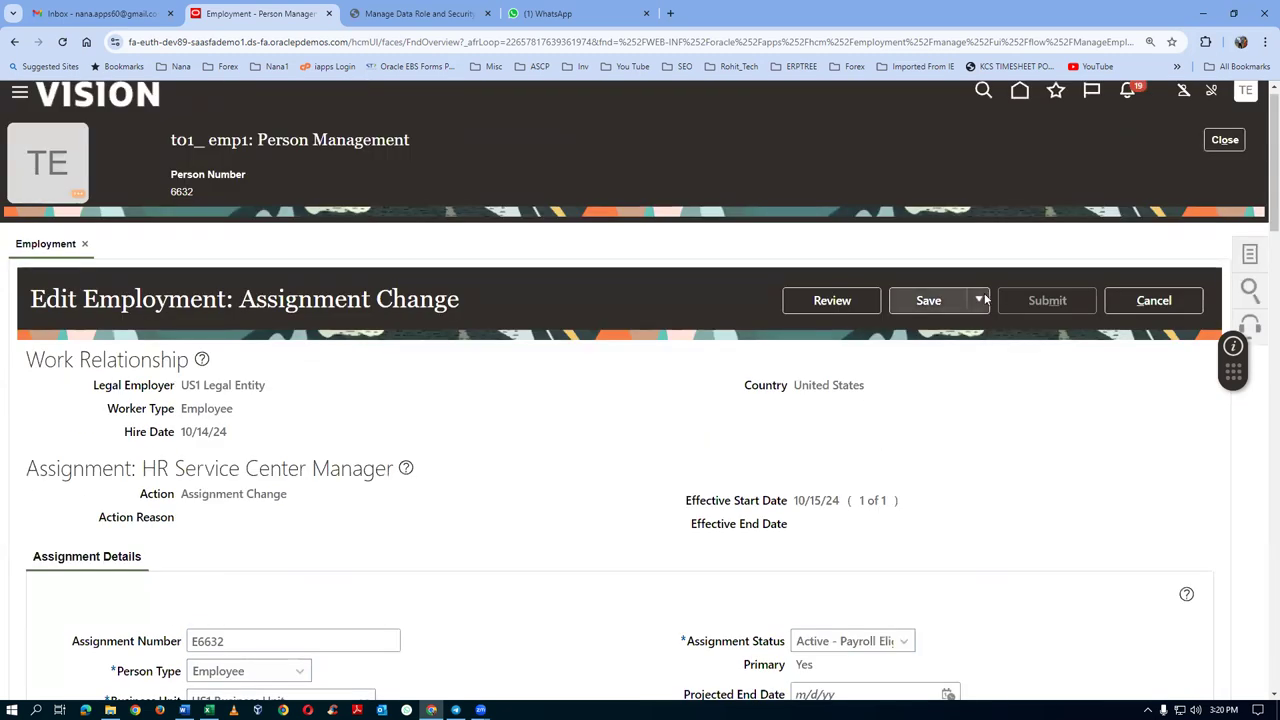
click(936, 303)
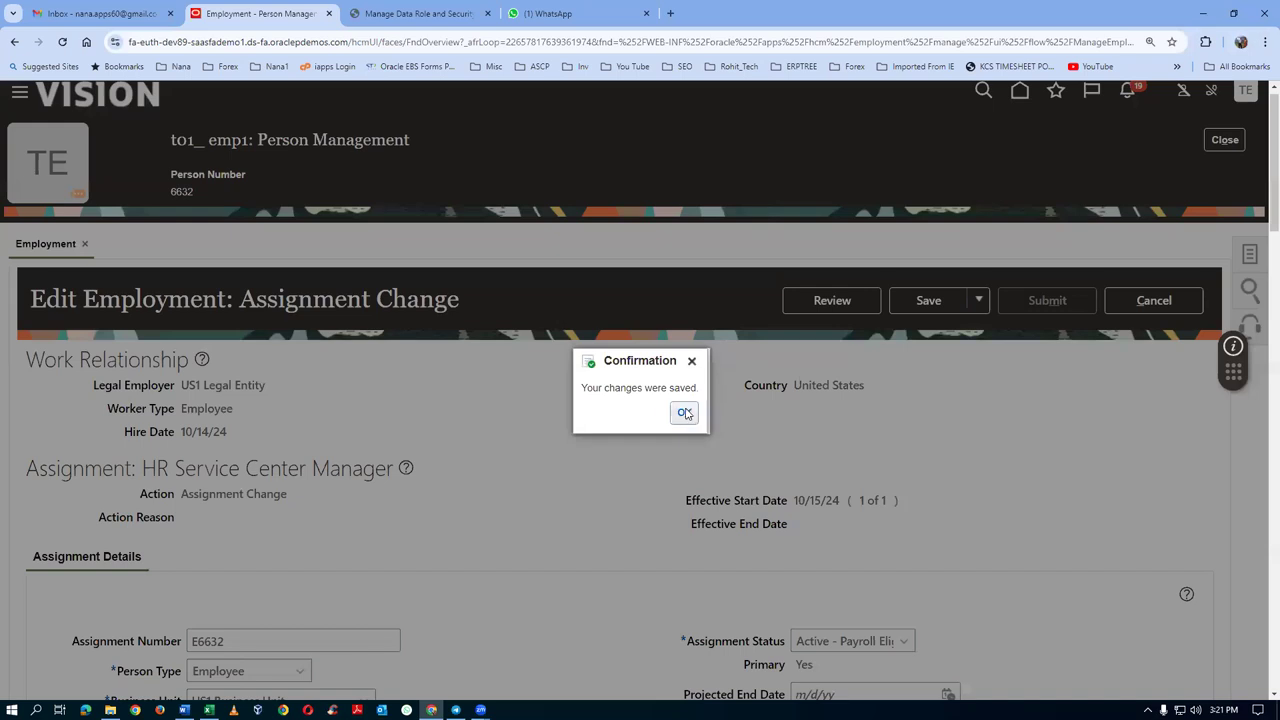
click(685, 414)
click(833, 300)
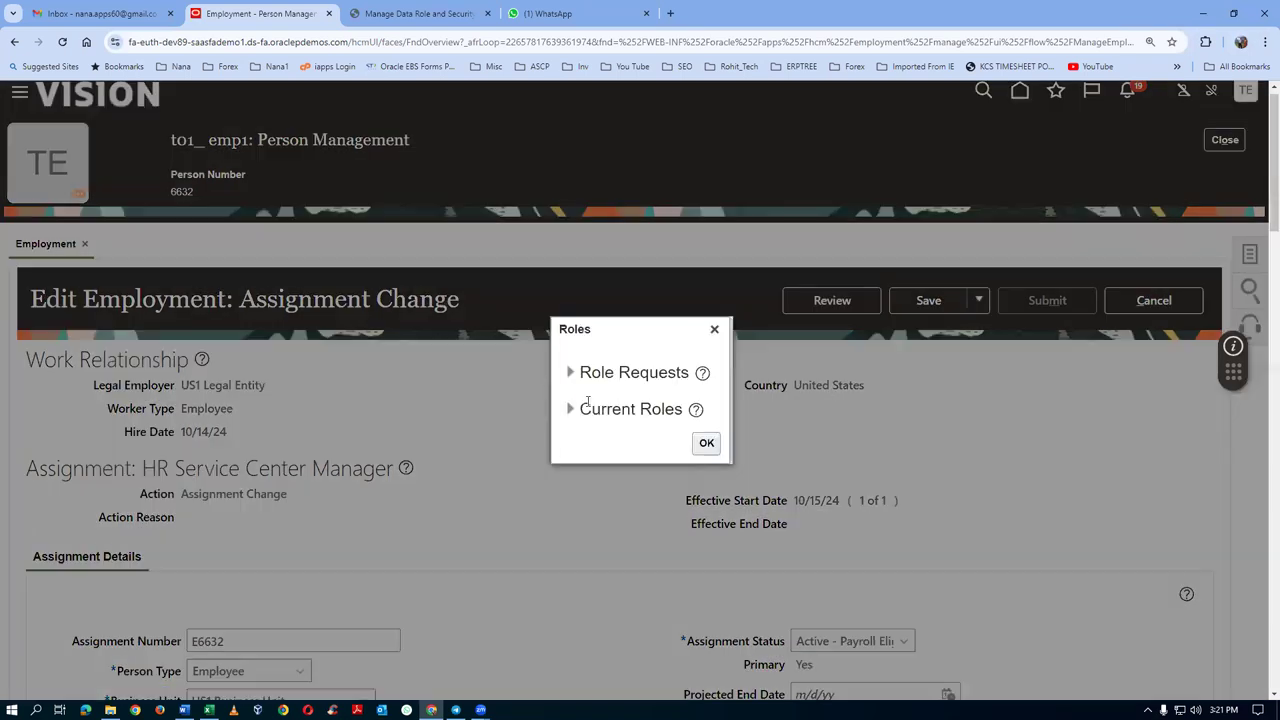
click(706, 444)
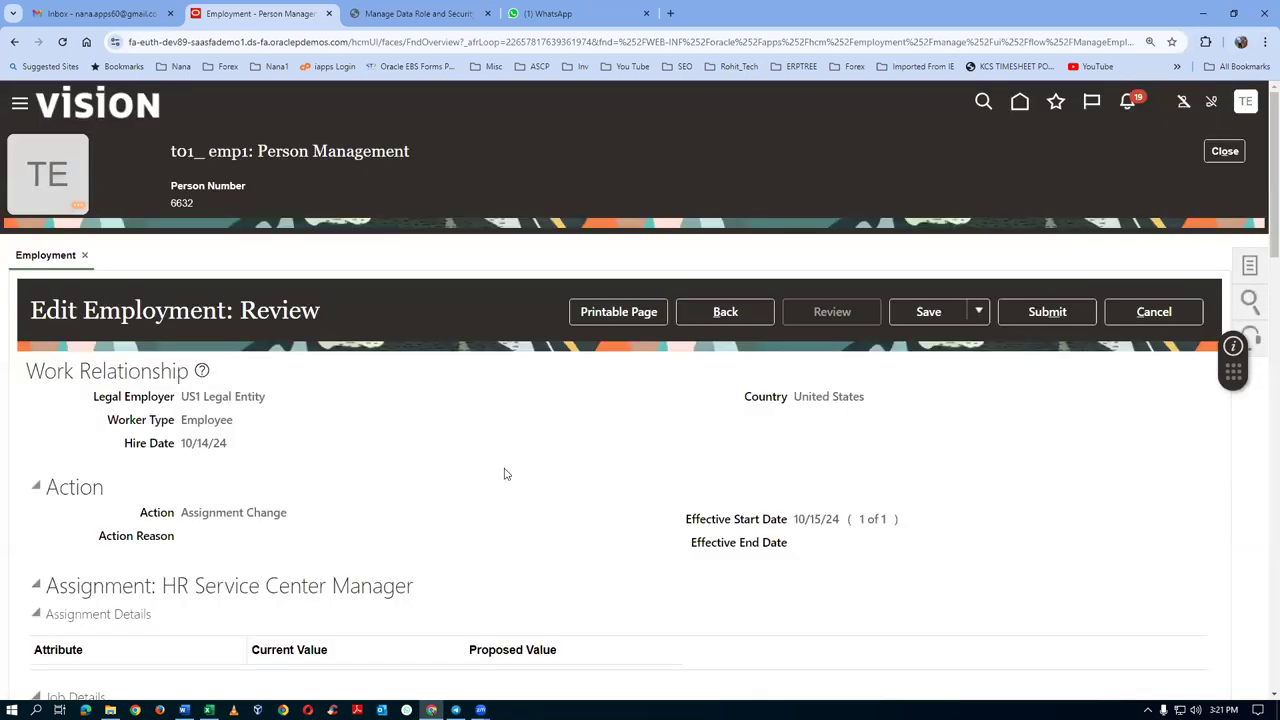
- Check the expense account's segment breakdown on the Review page
scroll(505, 474, down, 2)
scroll(505, 474, down, 15)
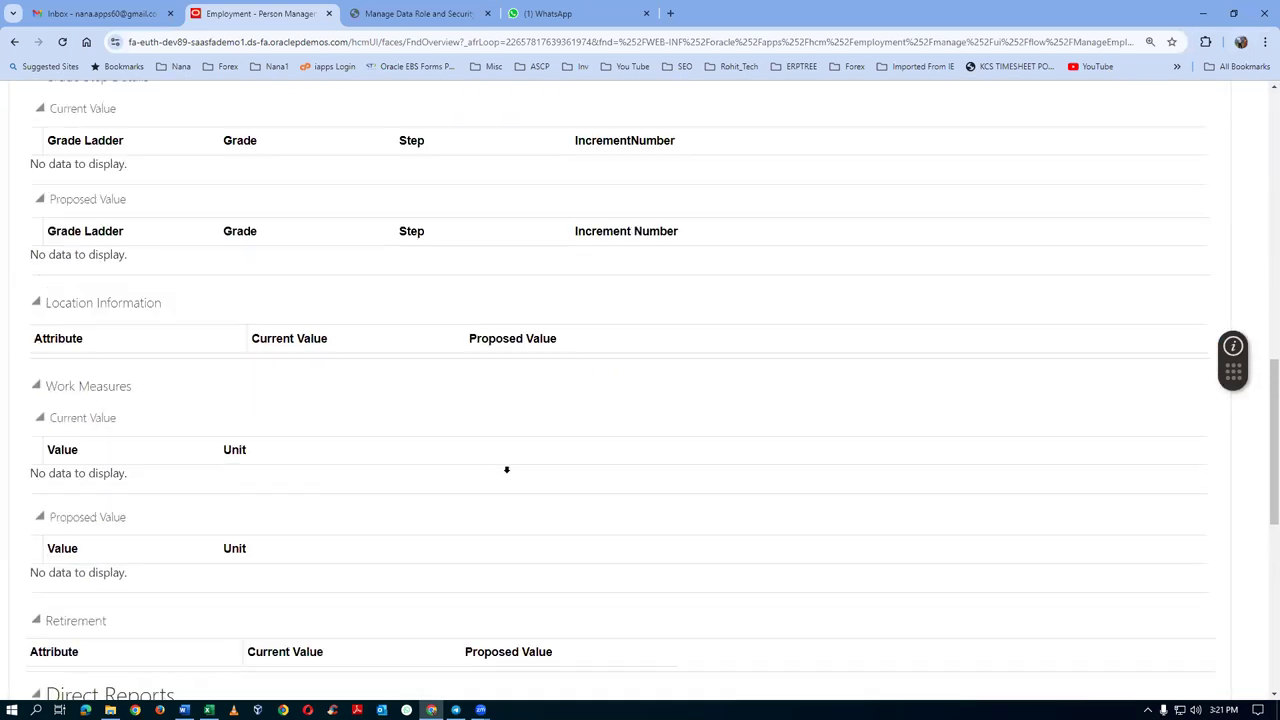
scroll(508, 475, down, 5)
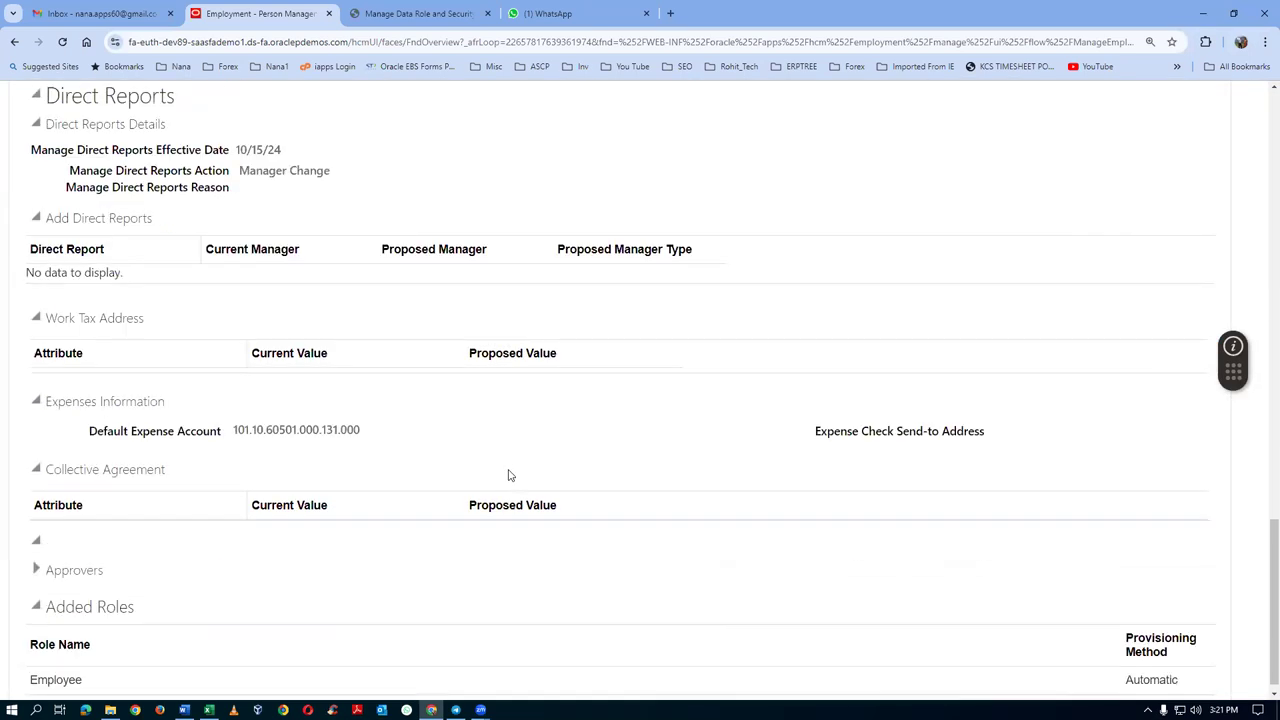
click(359, 429)
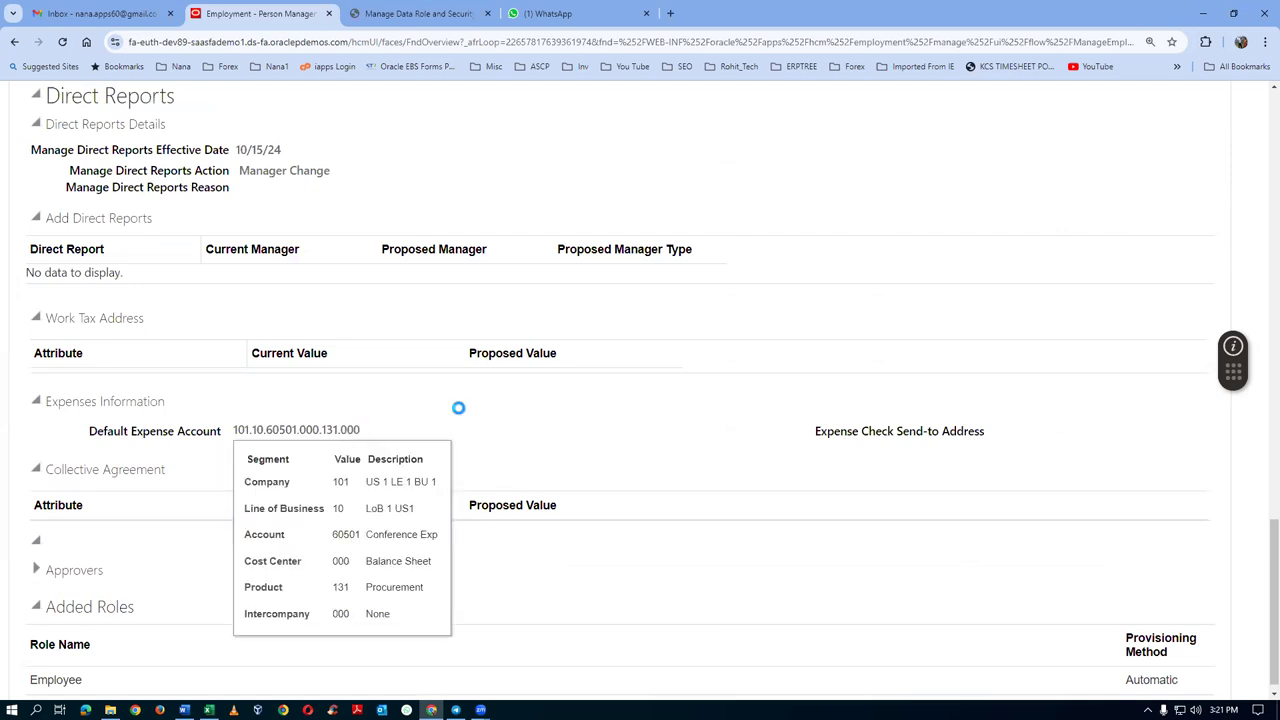
click(322, 437)
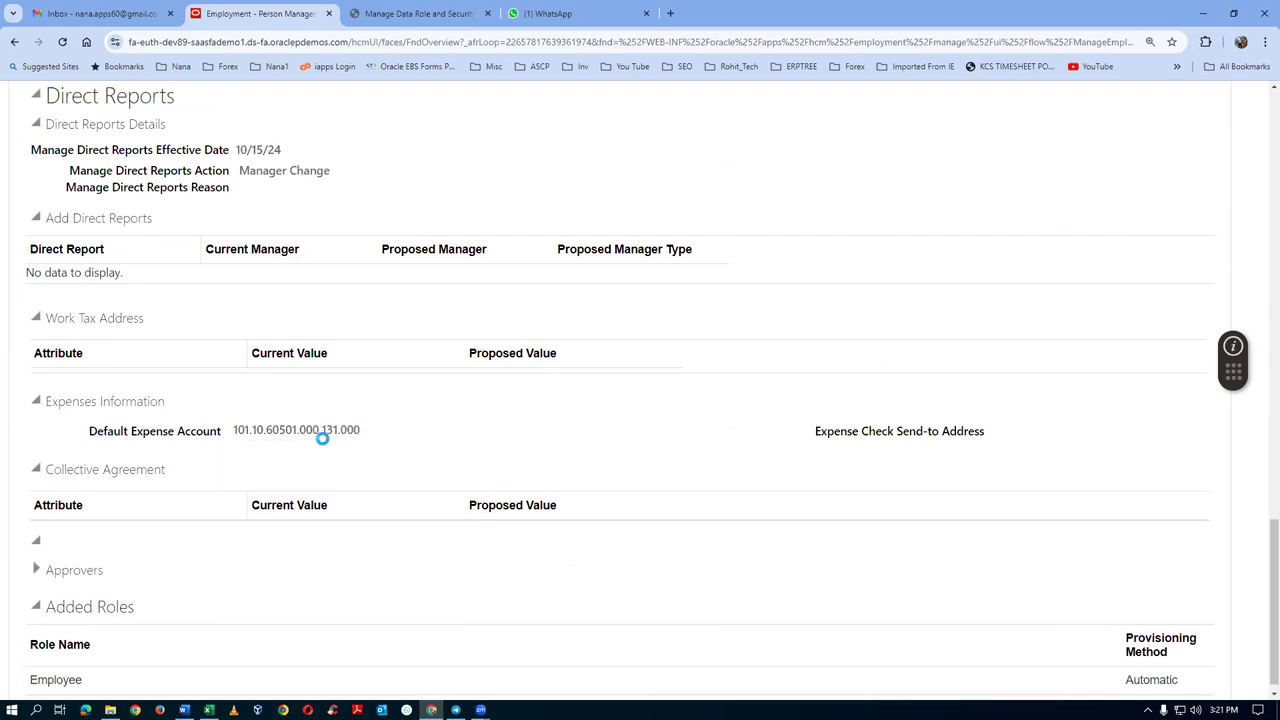
- Submit the assignment change request, confirm it, and close the Employment page
scroll(897, 270, up, 12)
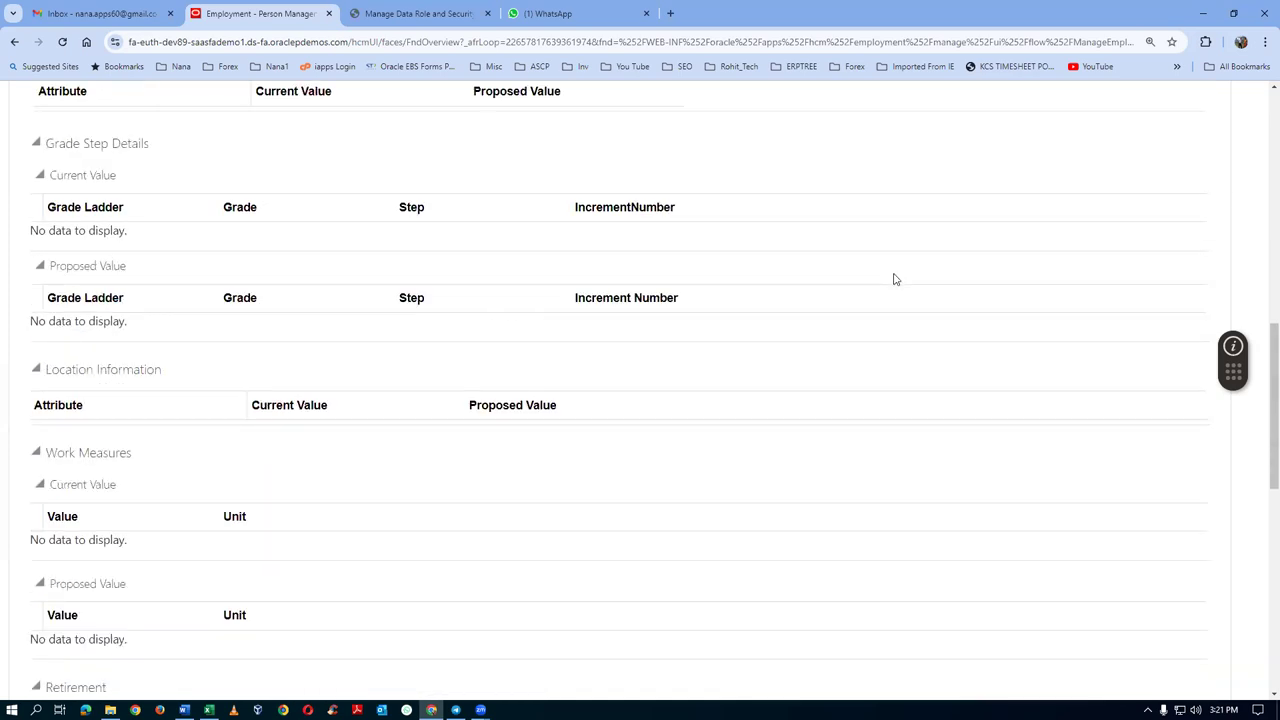
scroll(895, 279, up, 10)
click(1065, 316)
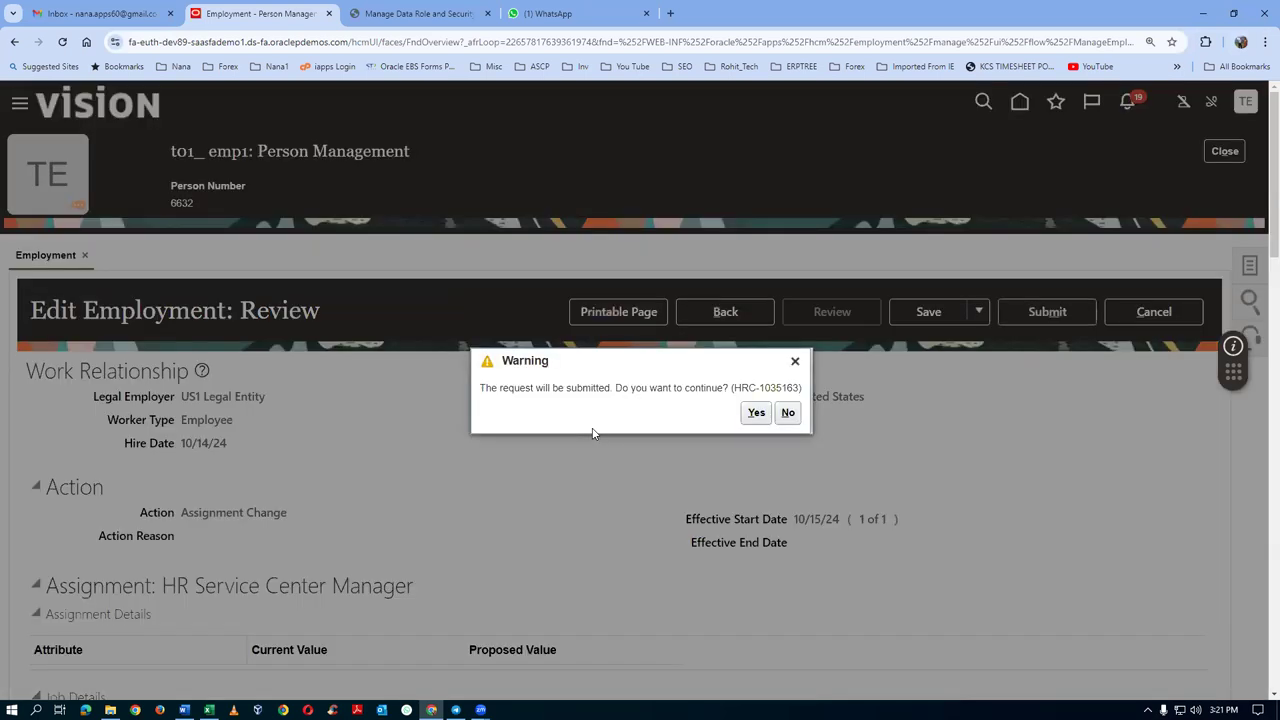
click(756, 412)
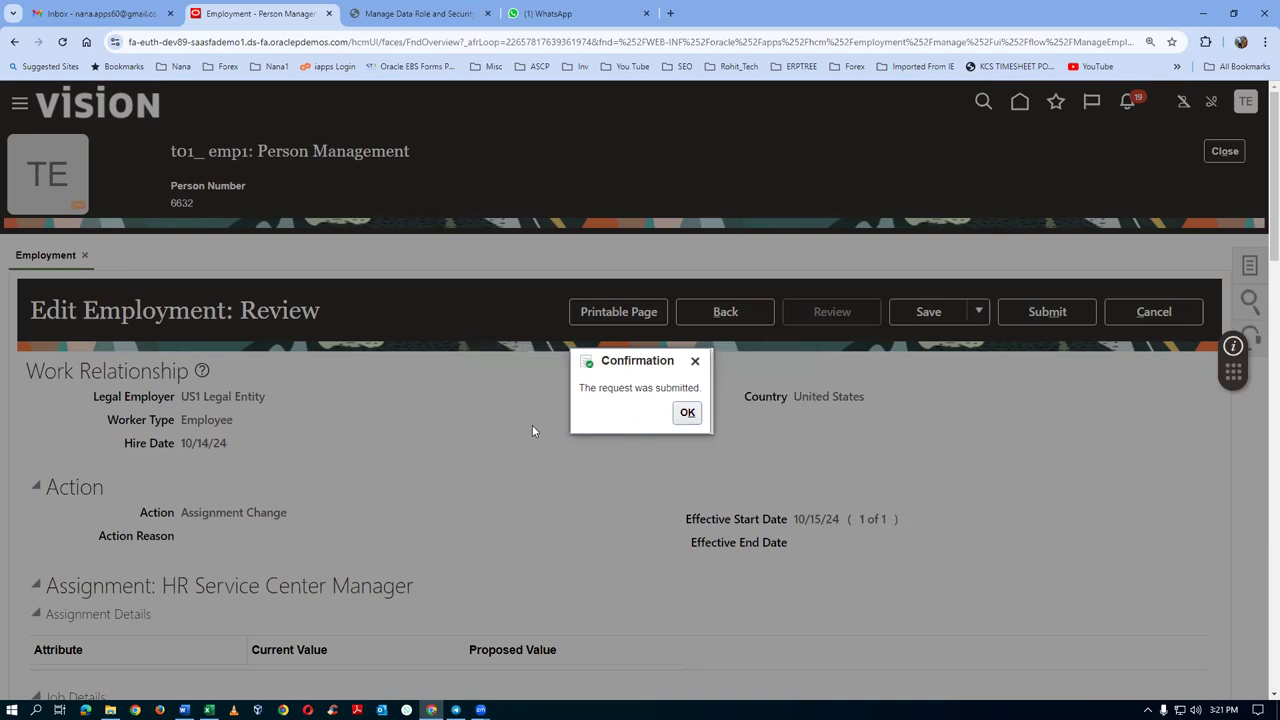
click(686, 414)
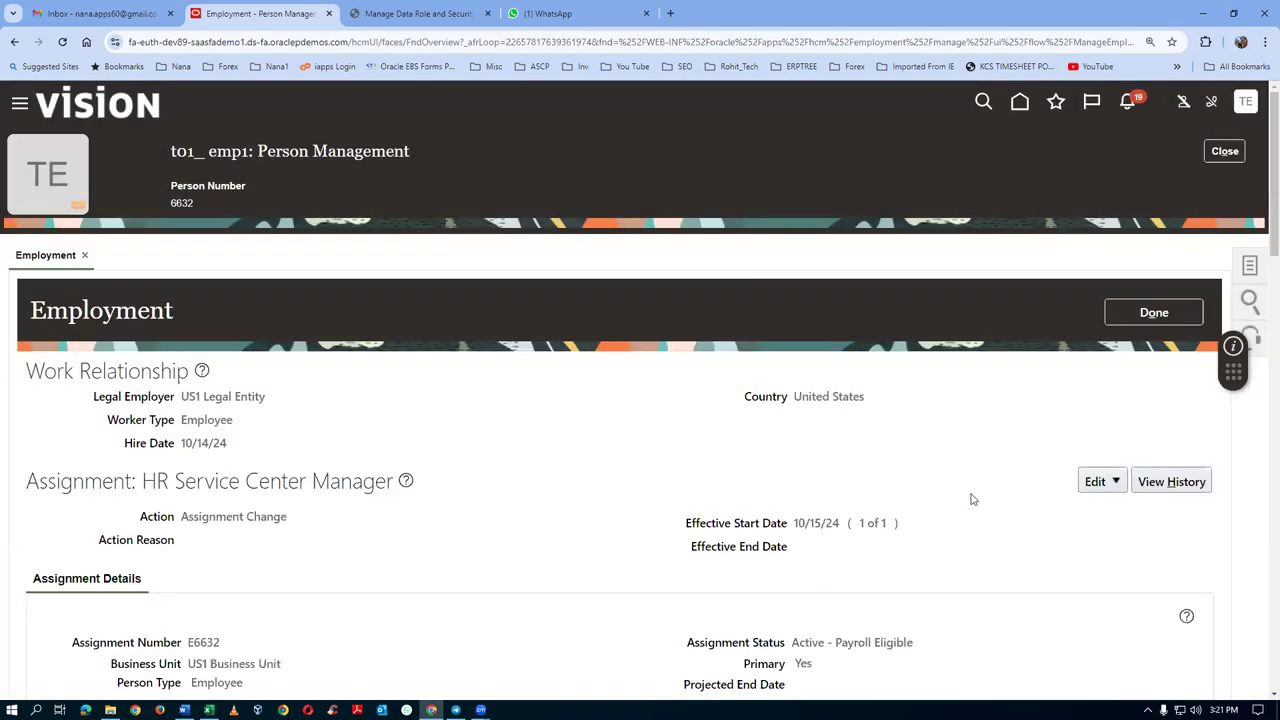
click(1226, 154)
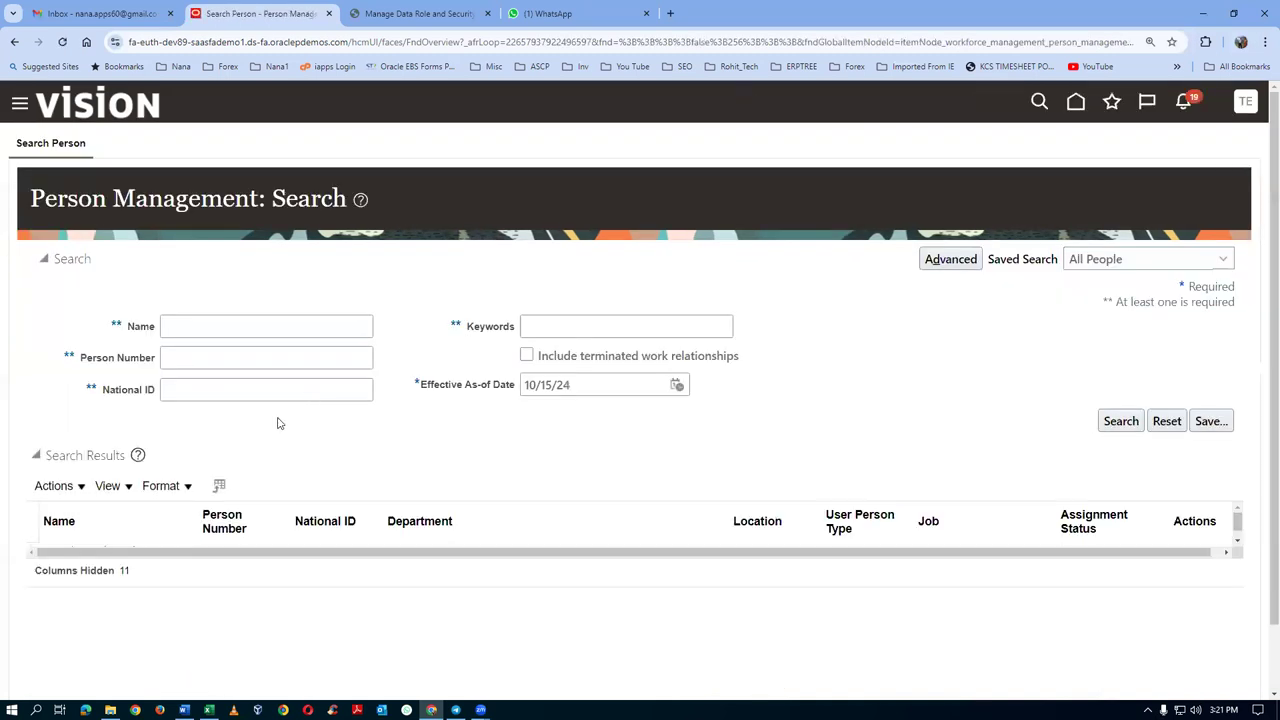
- Search Person Management by name for the second test employee and open the record
click(249, 325)
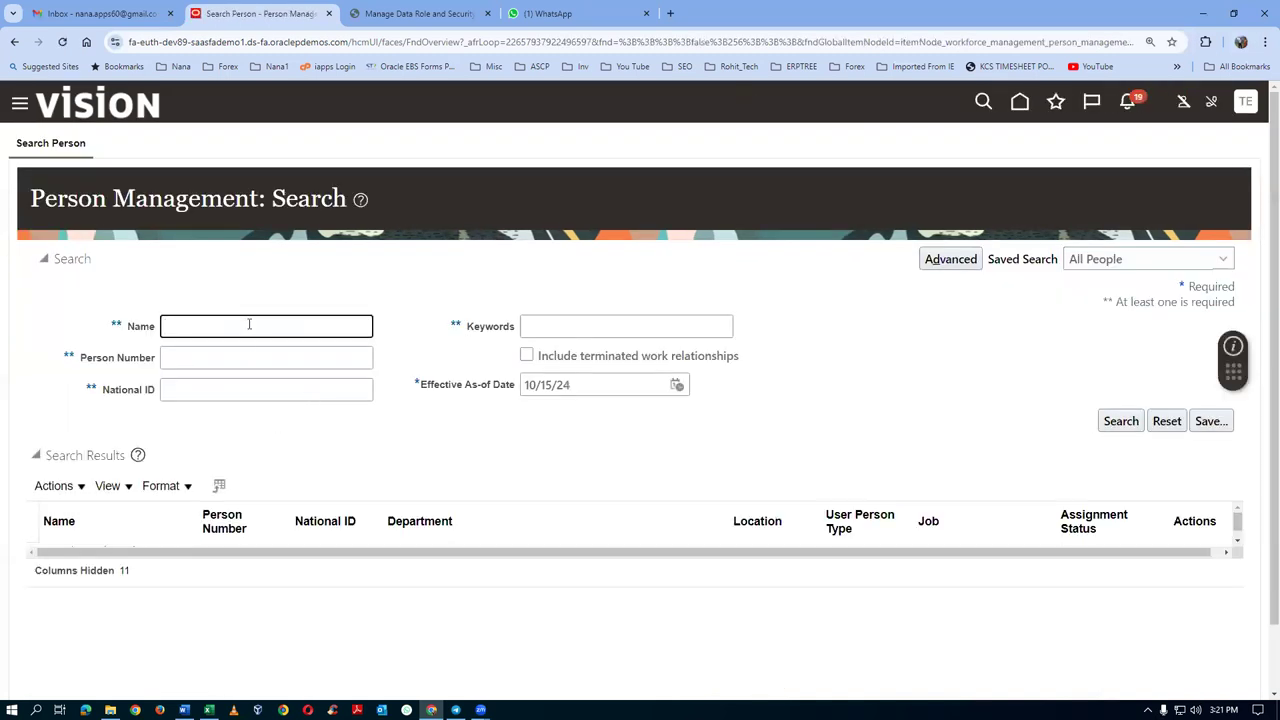
text(emp2, t01_)
click(1121, 422)
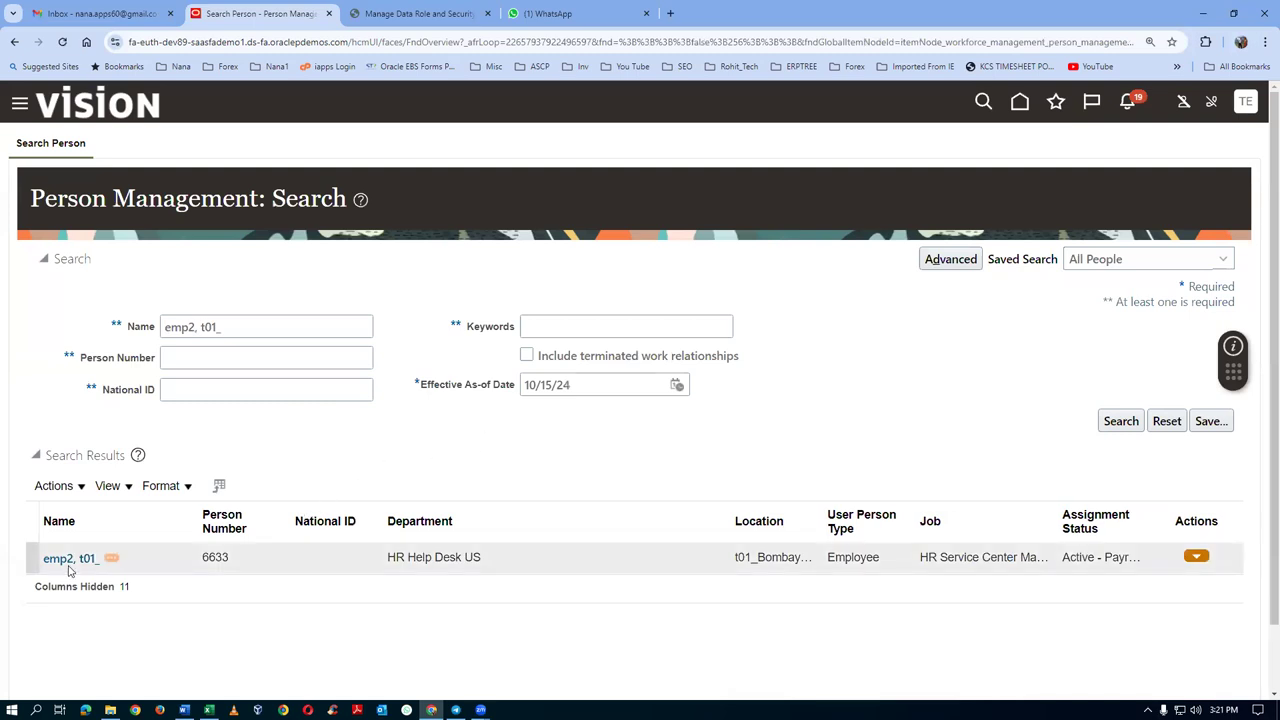
click(58, 559)
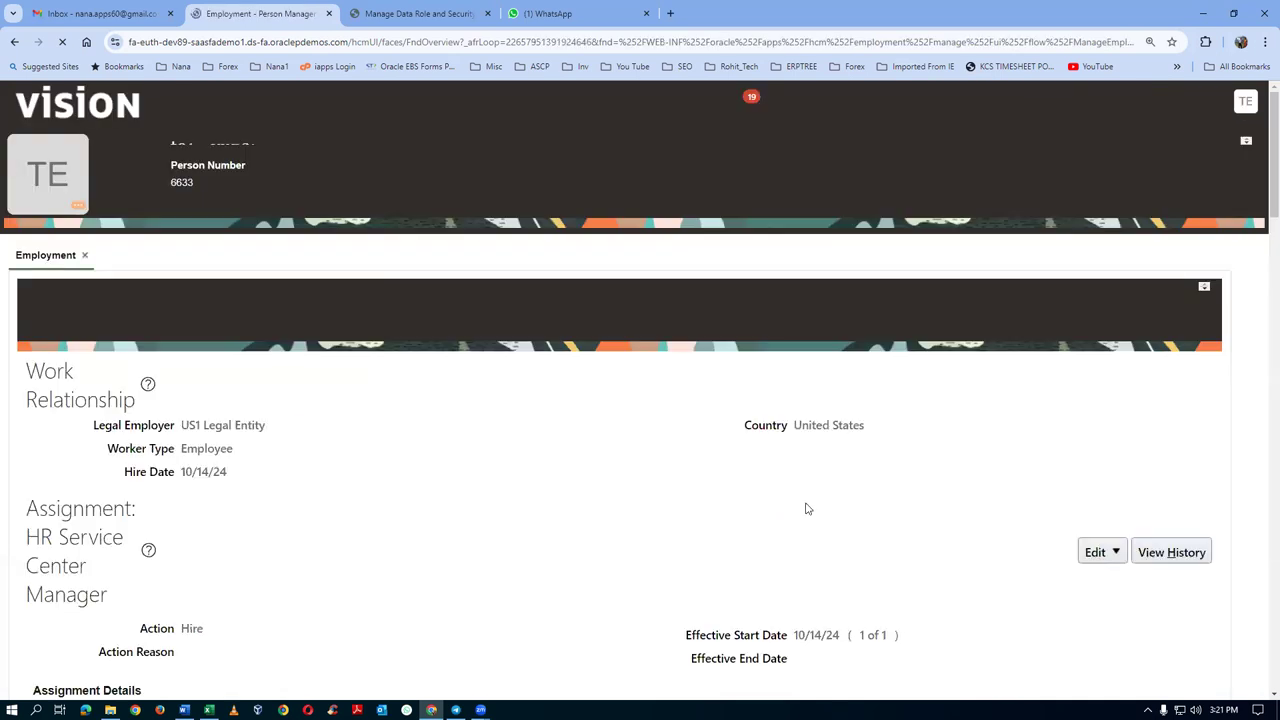
- Start an Update Employment action on the assignment, dismissing the classic pages notice
click(1103, 488)
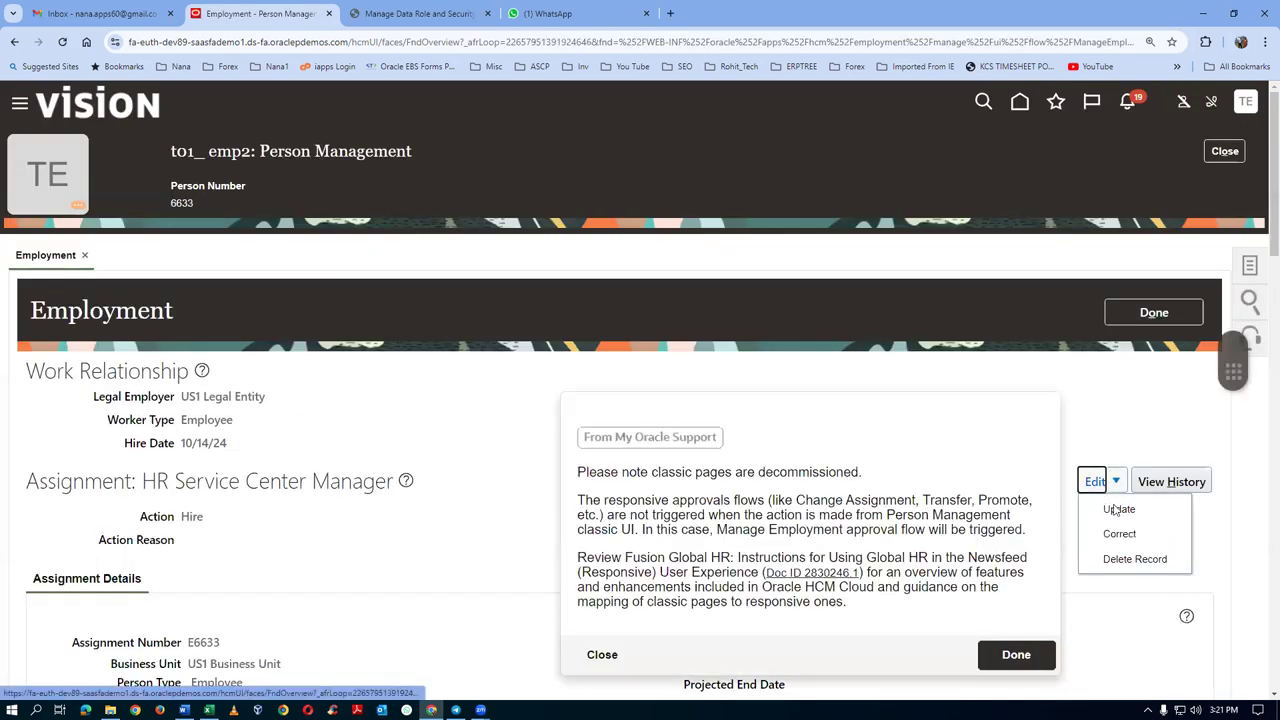
click(1005, 660)
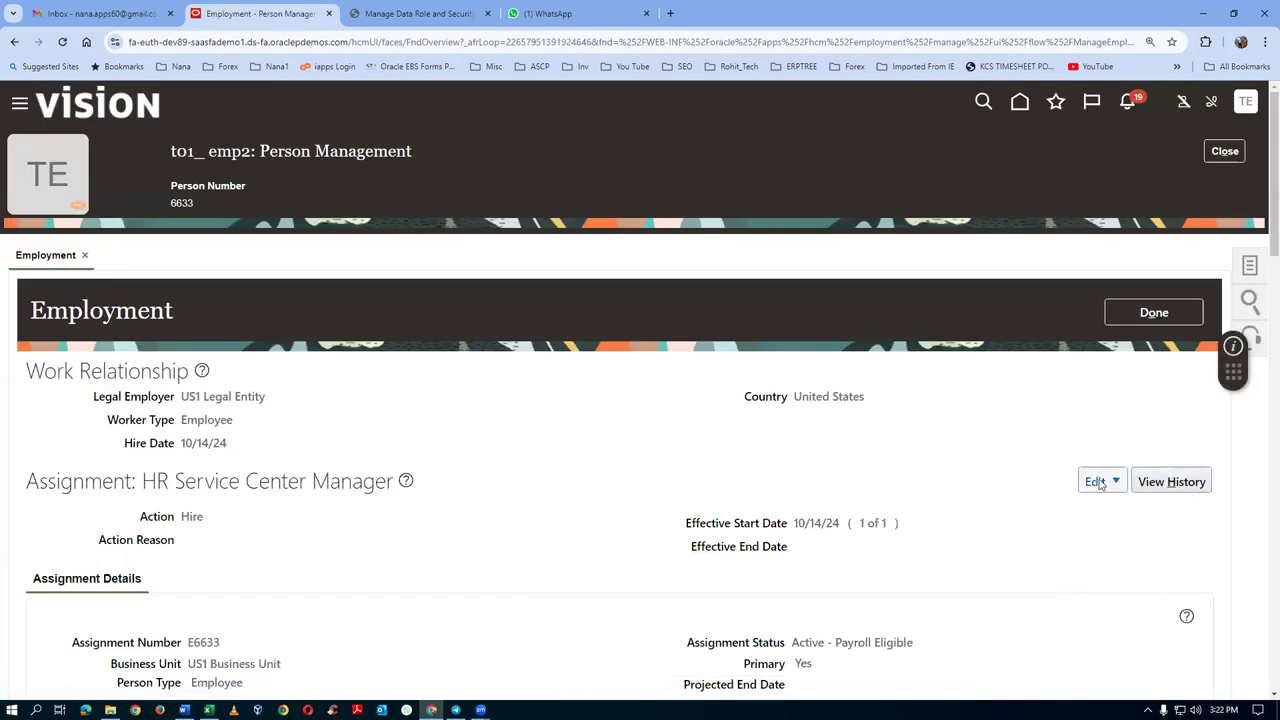
click(1115, 482)
click(1117, 510)
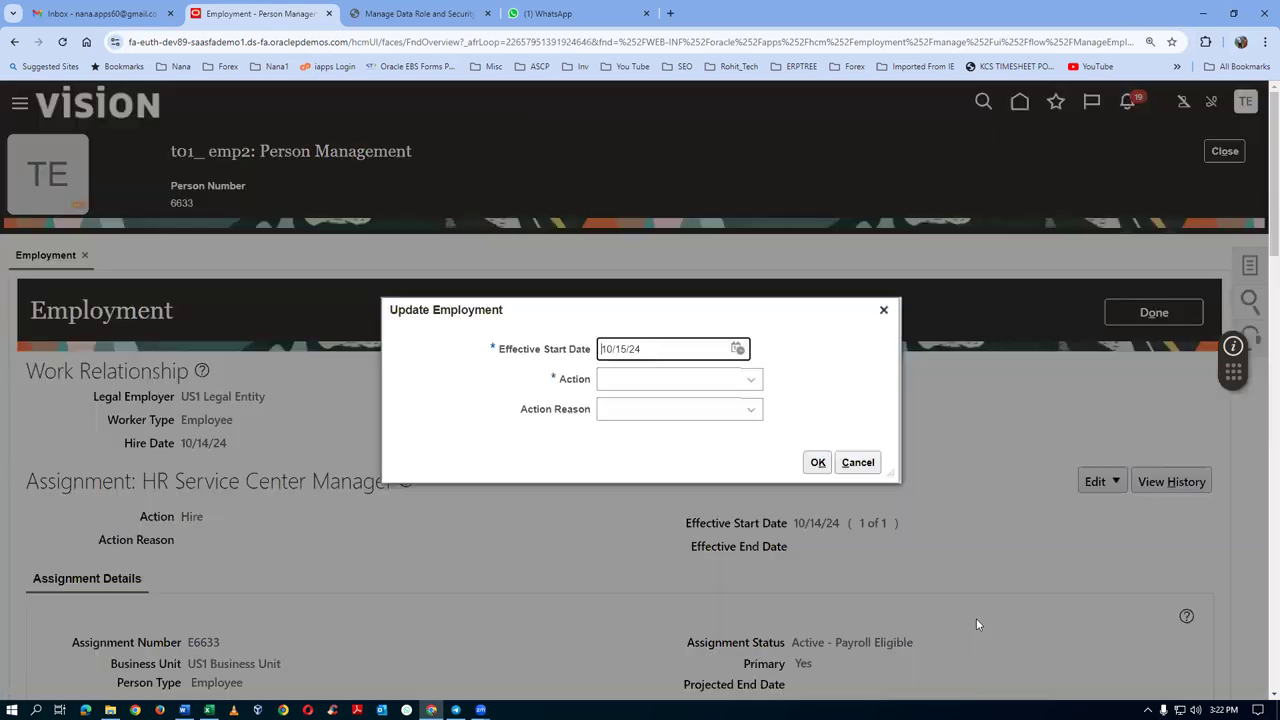
- Choose Assignment Change as the employment action and confirm it
click(677, 387)
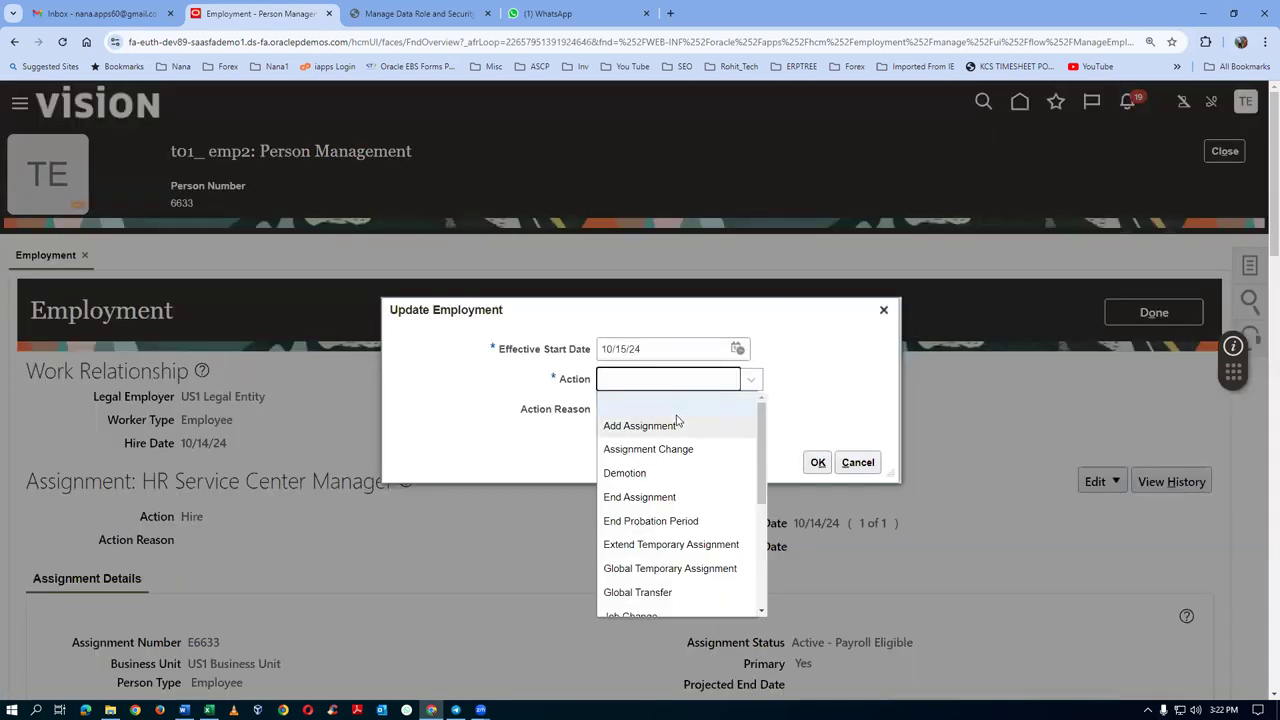
click(670, 449)
click(818, 463)
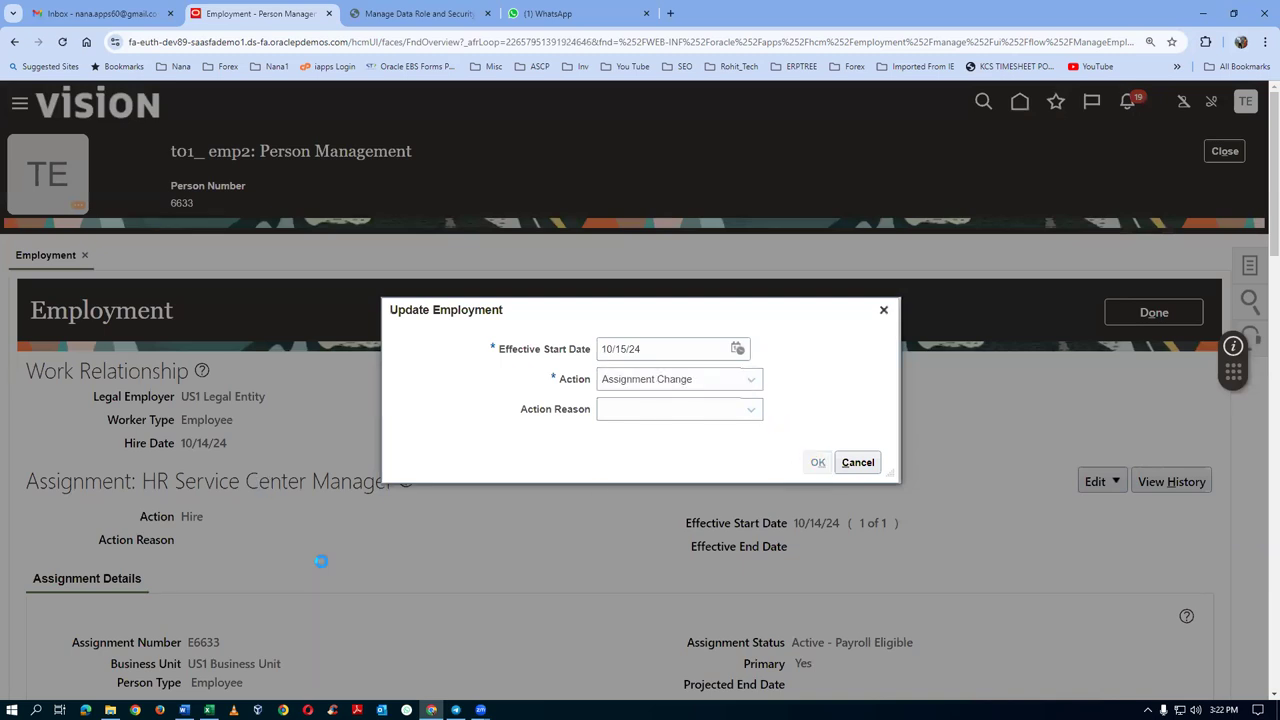
- Scroll to Expenses Information and put focus in the empty Default Expense Account field
scroll(323, 563, down, 8)
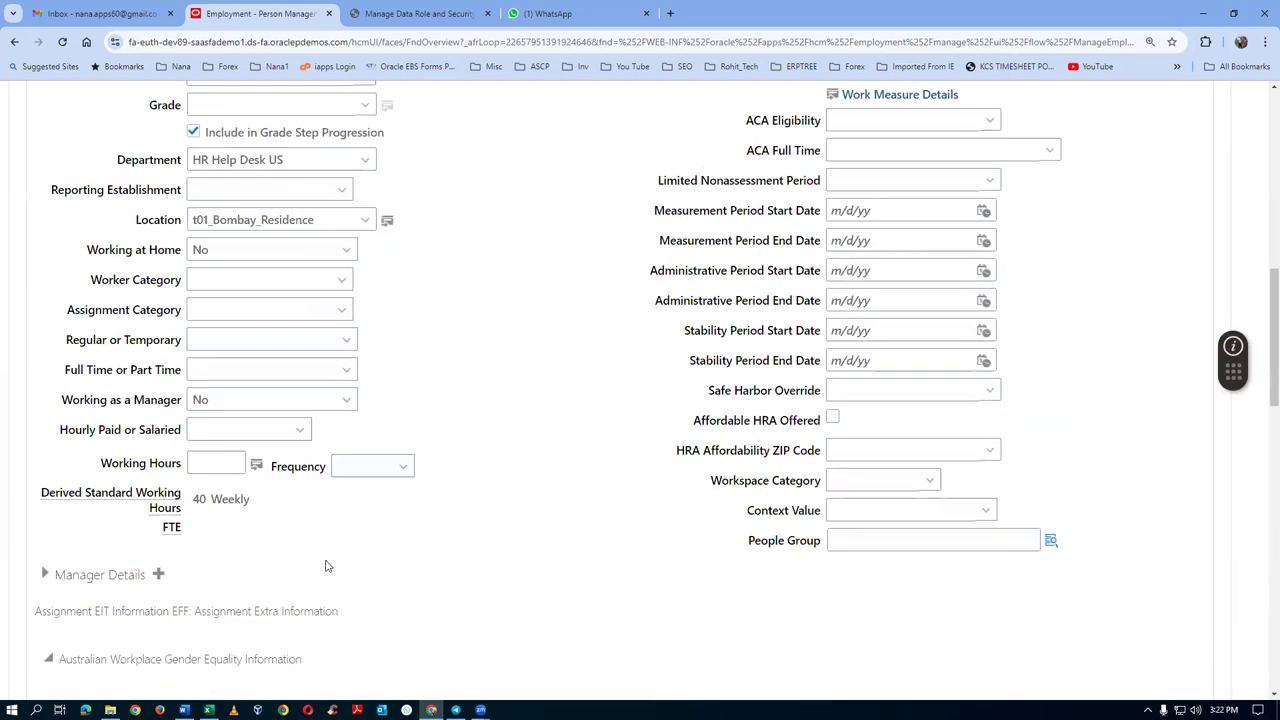
scroll(325, 566, down, 5)
scroll(325, 566, down, 10)
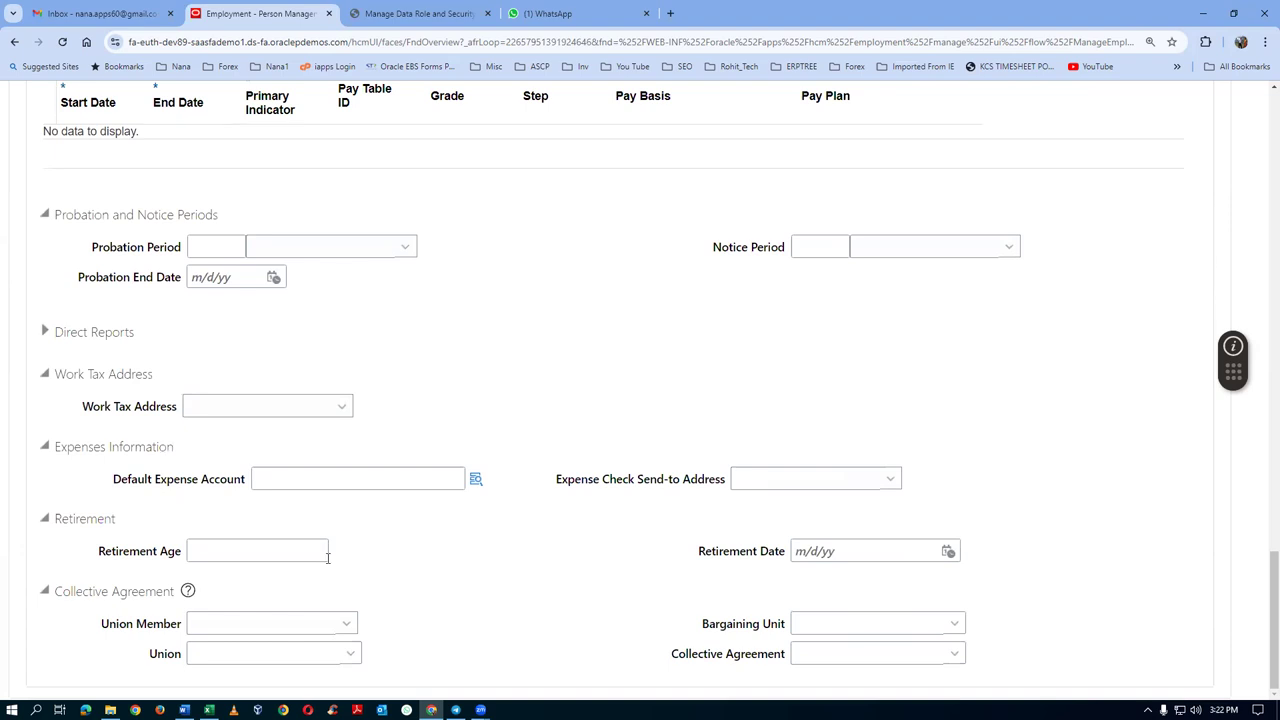
scroll(300, 377, up, 2)
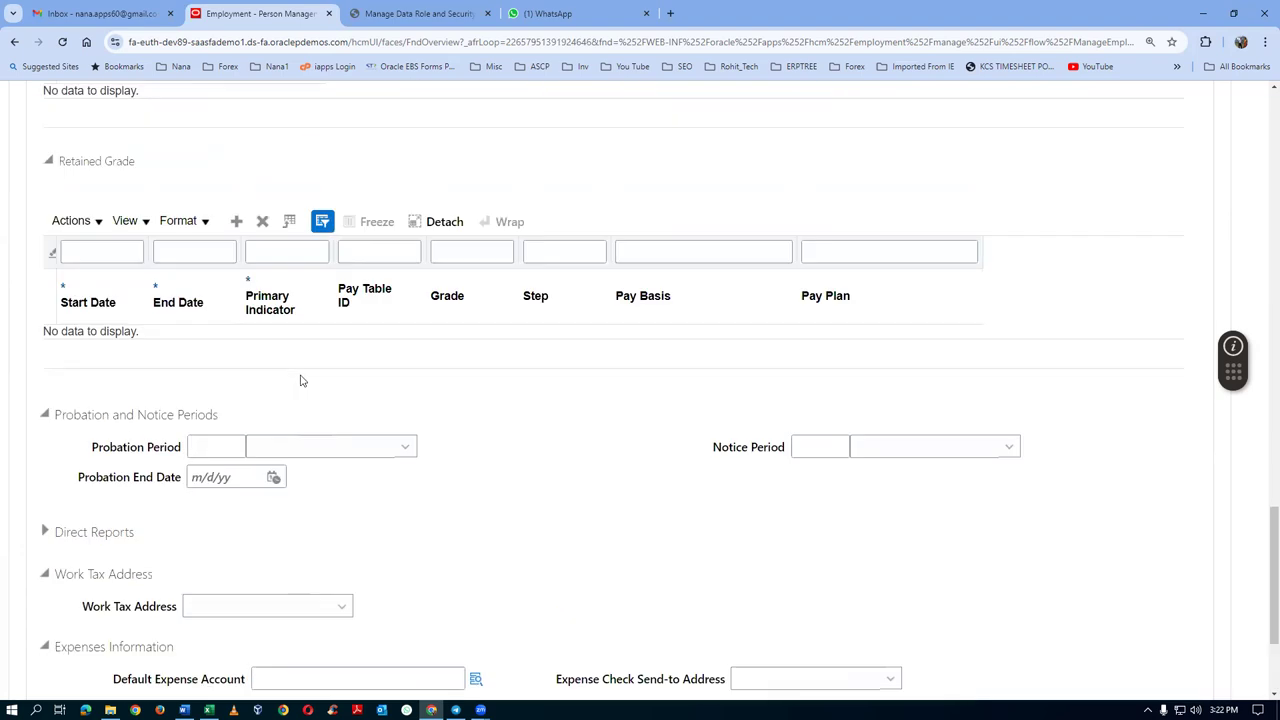
scroll(301, 380, up, 1)
scroll(302, 376, up, 2)
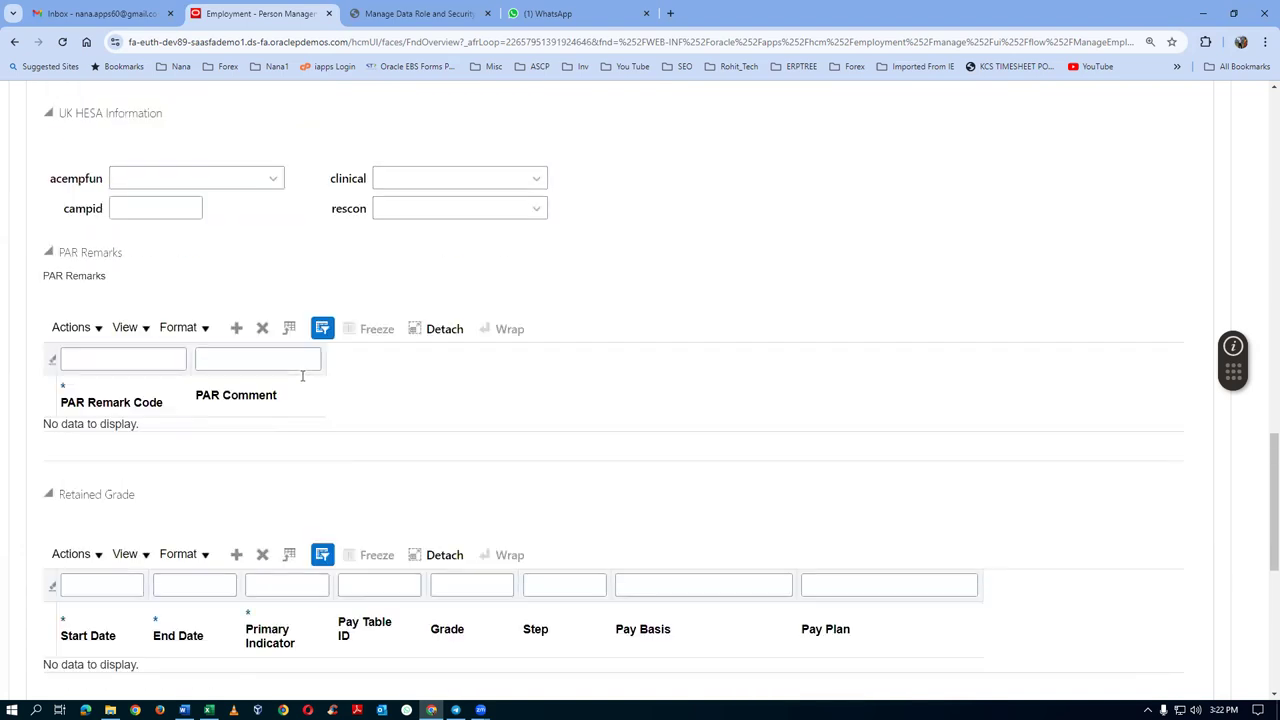
scroll(302, 376, up, 2)
scroll(303, 380, up, 1)
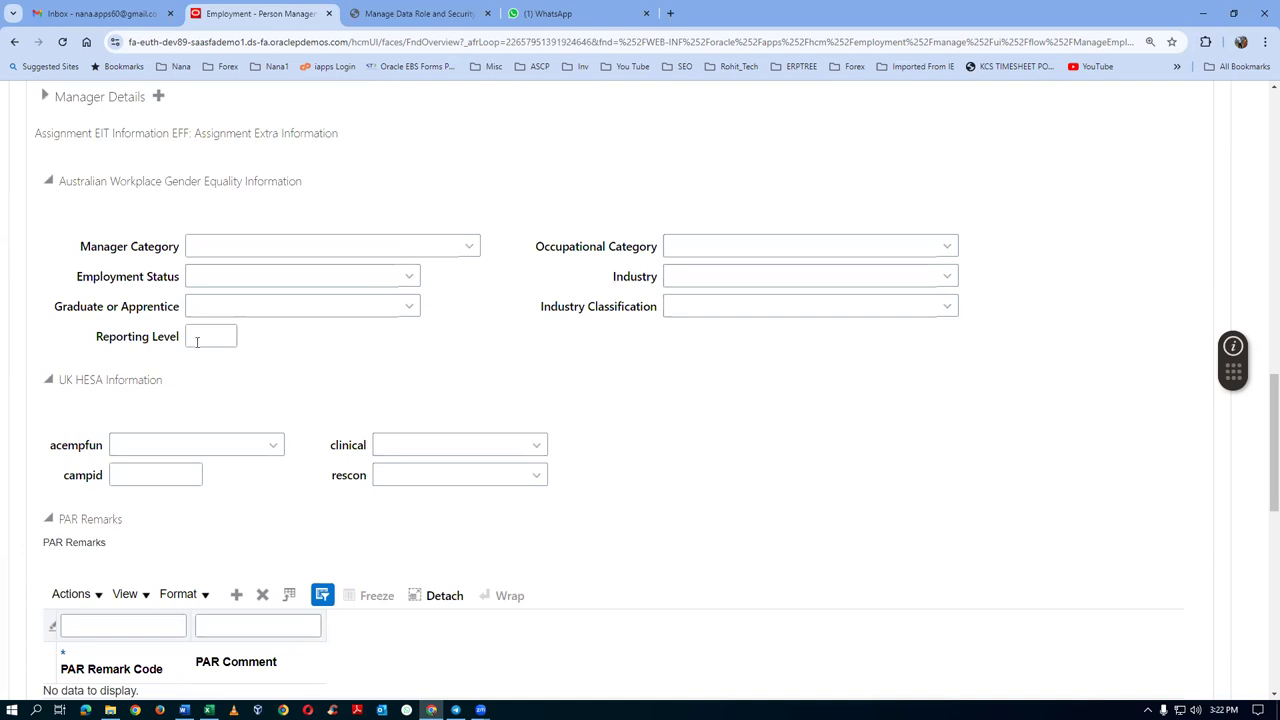
scroll(267, 373, down, 1)
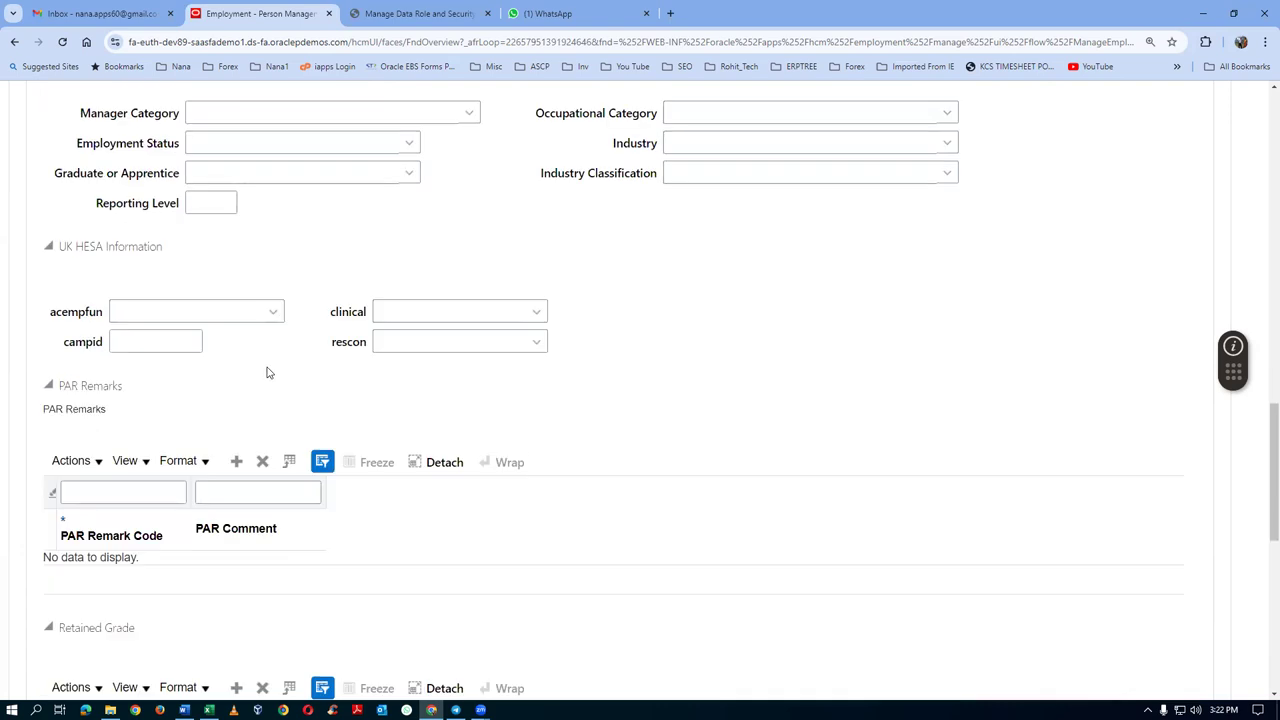
scroll(267, 373, down, 1)
scroll(267, 368, down, 1)
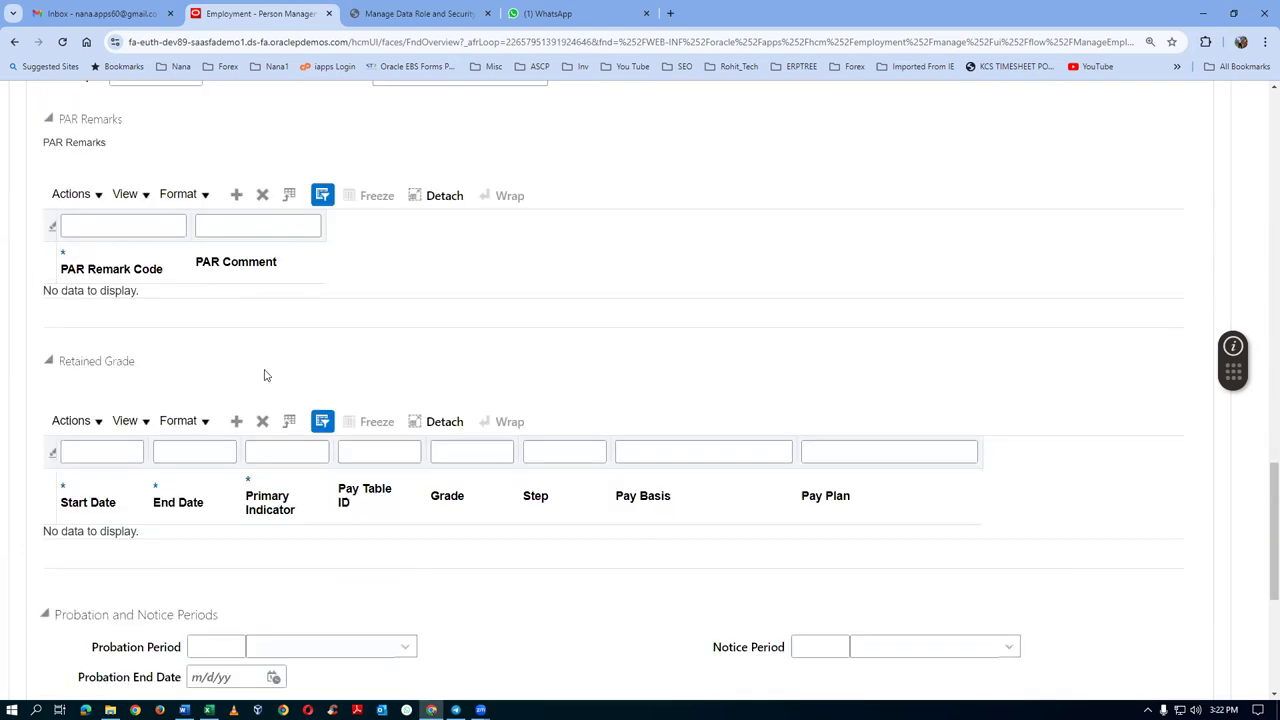
scroll(265, 375, down, 1)
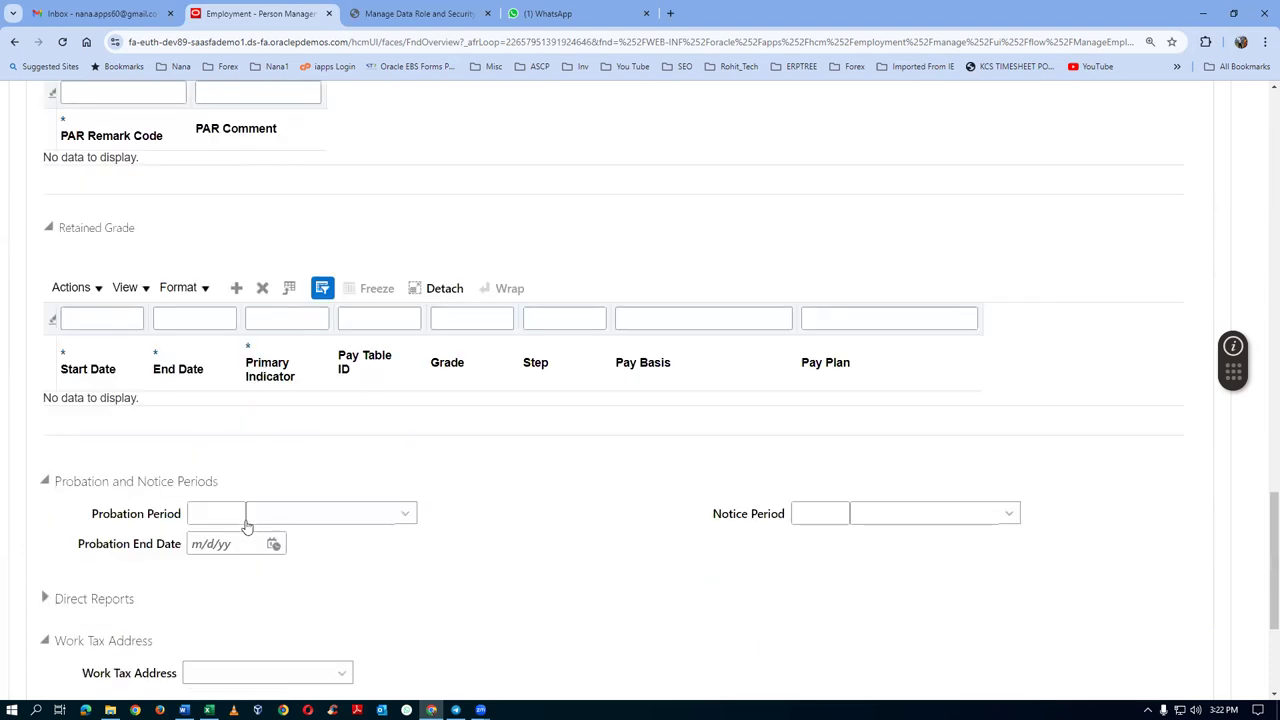
scroll(247, 527, down, 1)
click(274, 610)
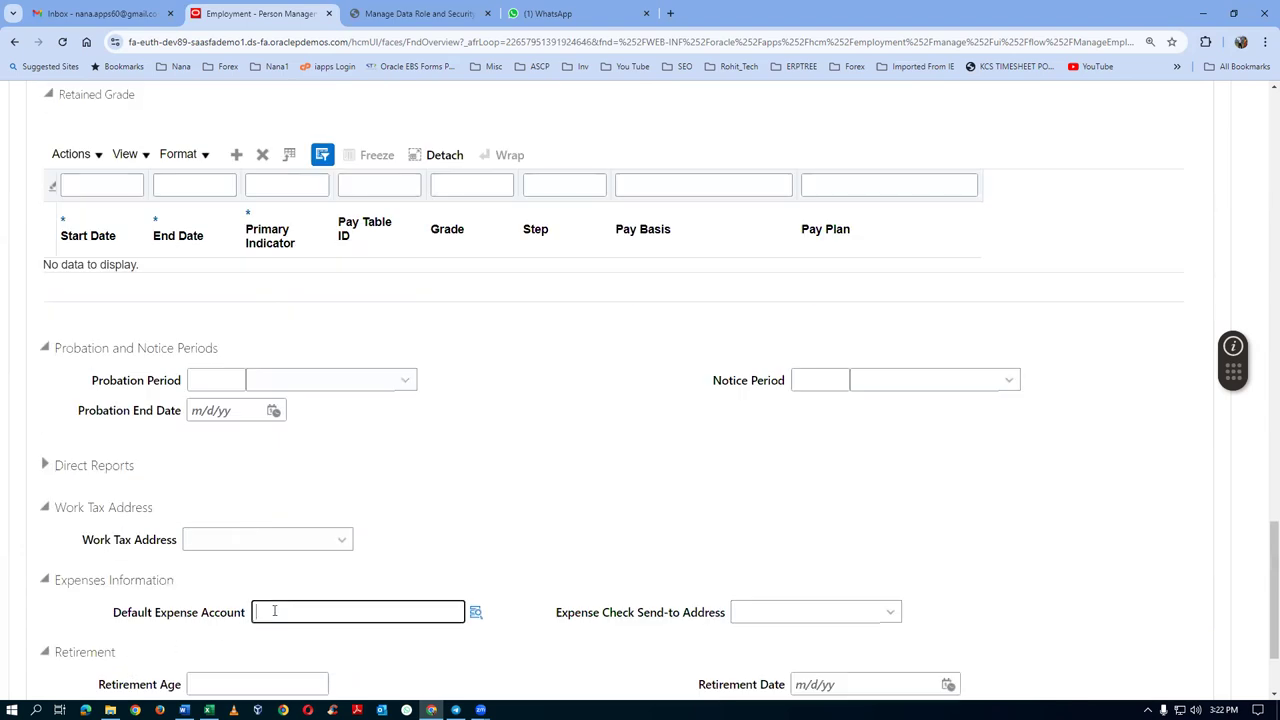
key(alt+Tab)
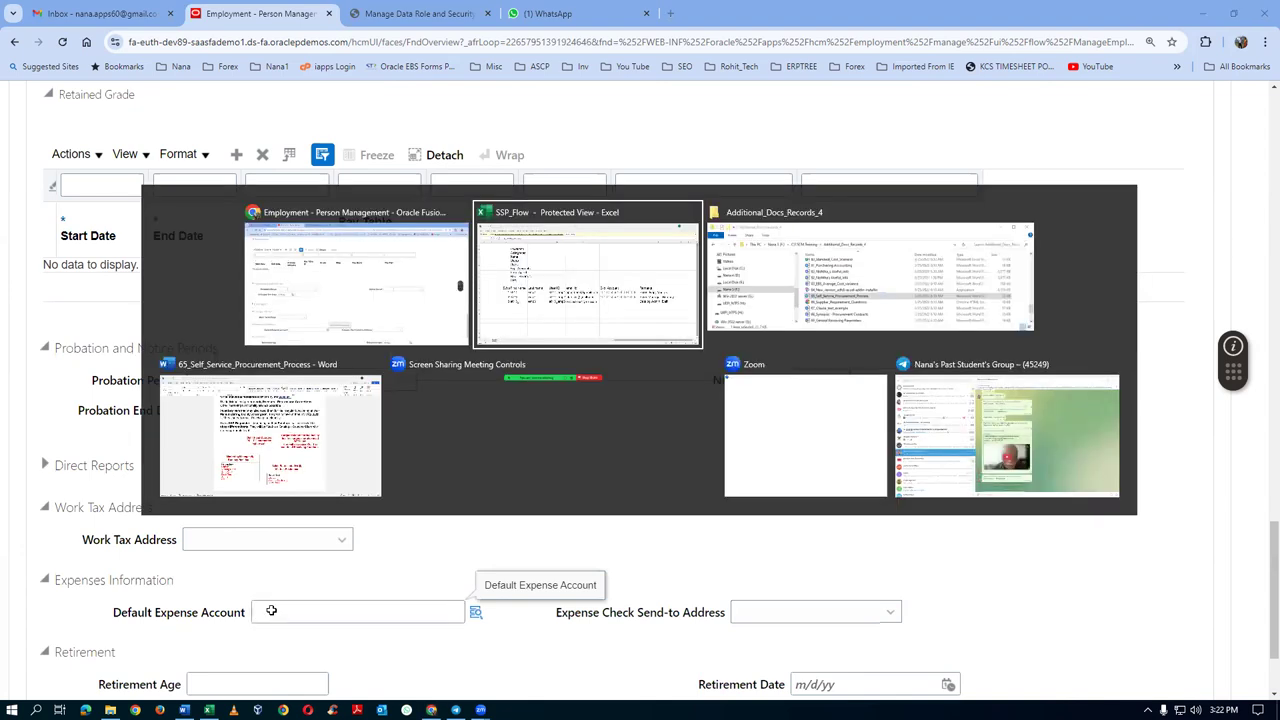
- Copy the second employee's expense account 101.10.60501.000.000.000 from cell I14
click(752, 425)
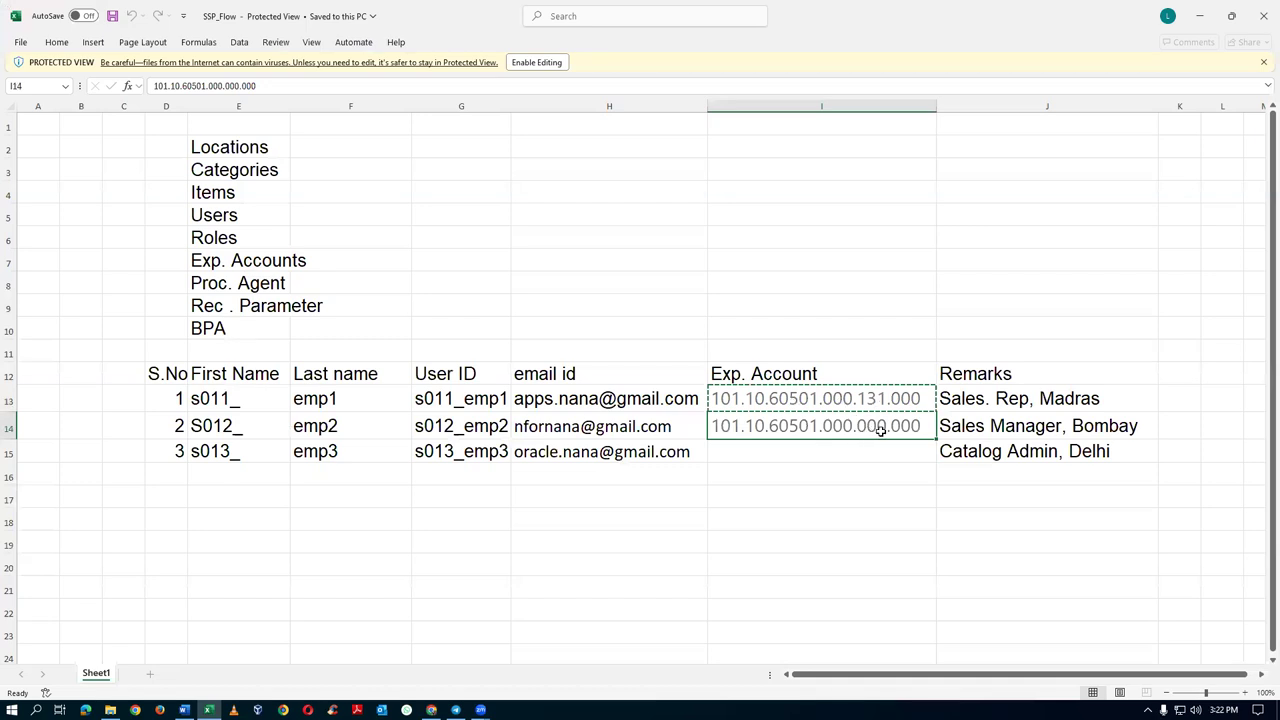
key(ctrl+c)
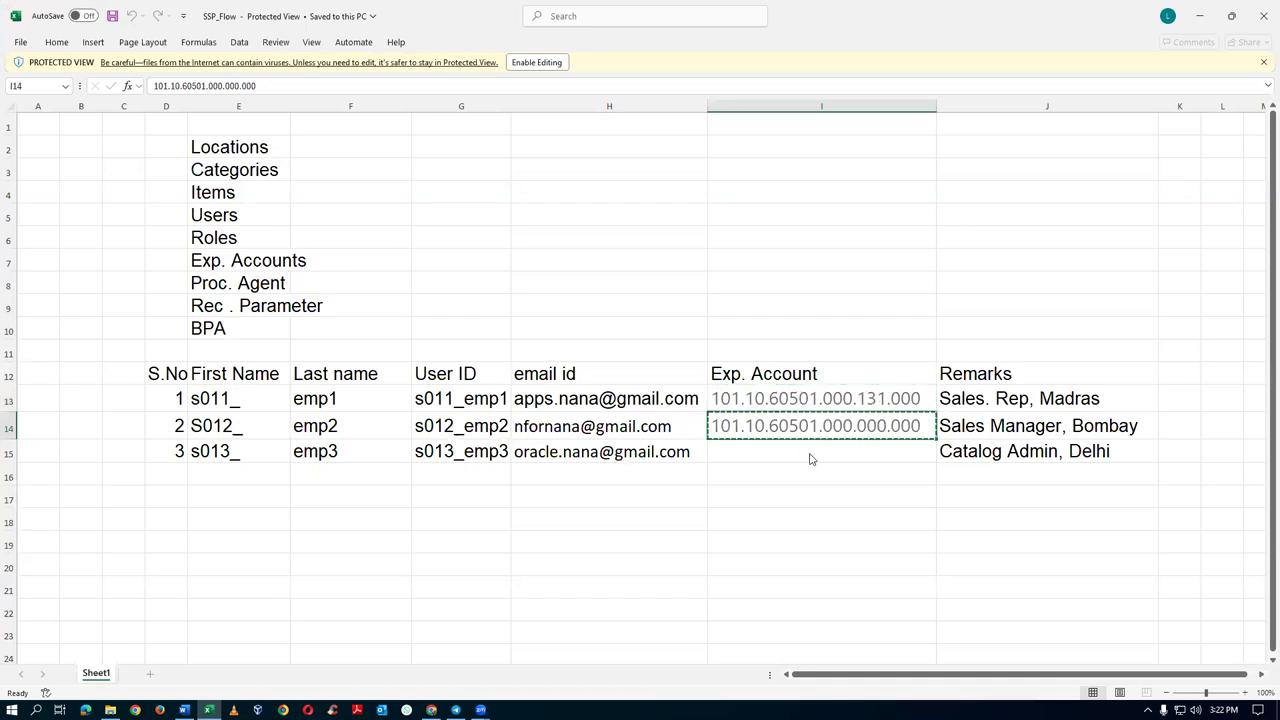
- Paste 101.10.60501.000.000.000 into Default Expense Account and return to the page top
key(alt+Tab)
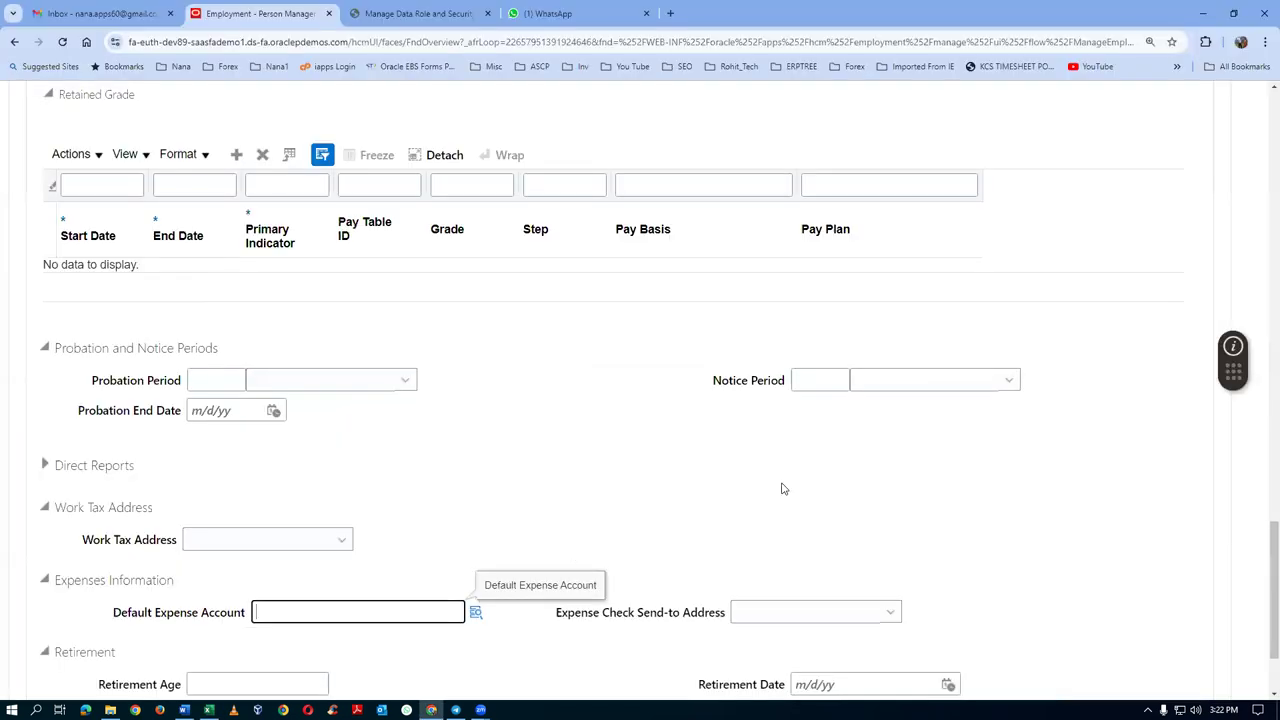
key(ctrl+v)
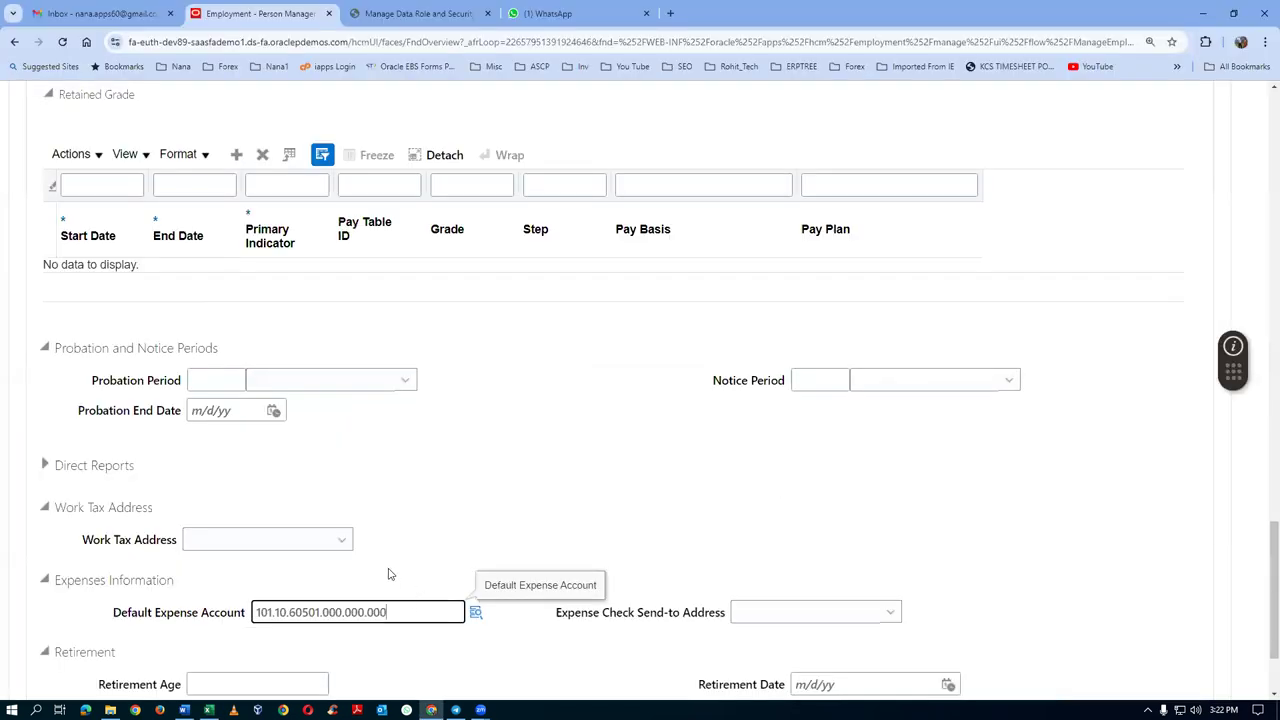
key(Tab)
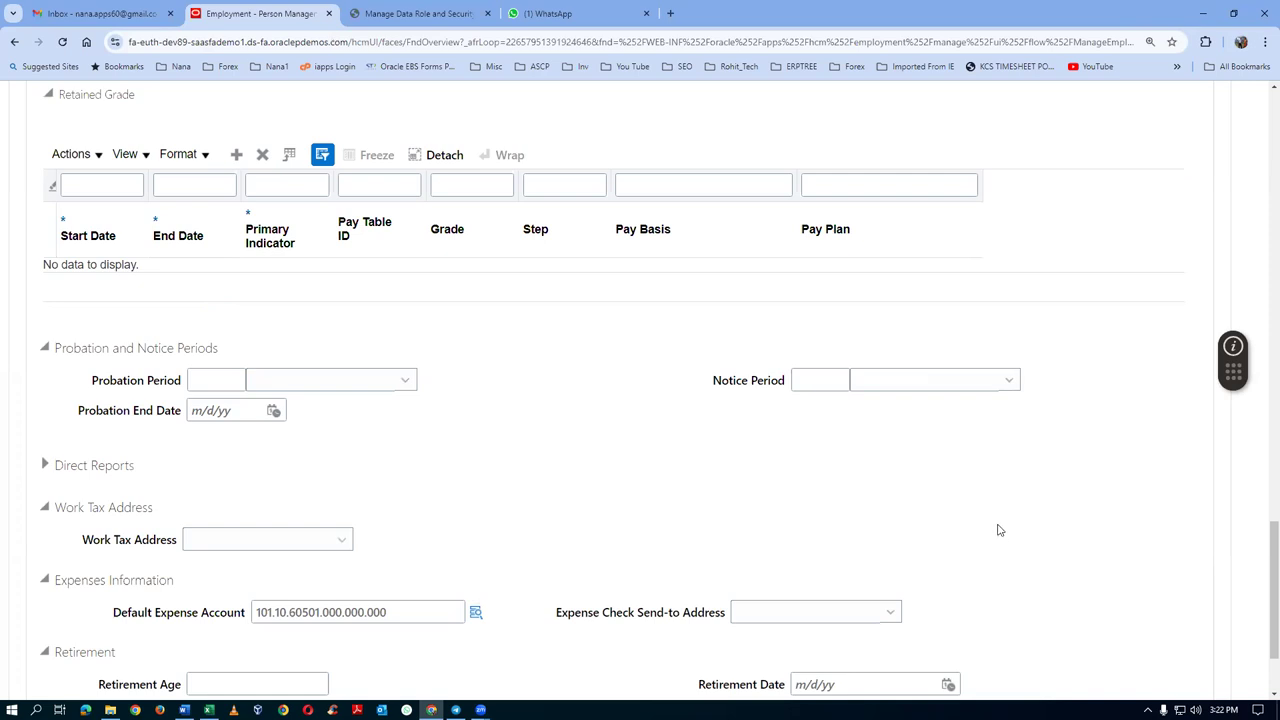
scroll(997, 530, up, 1)
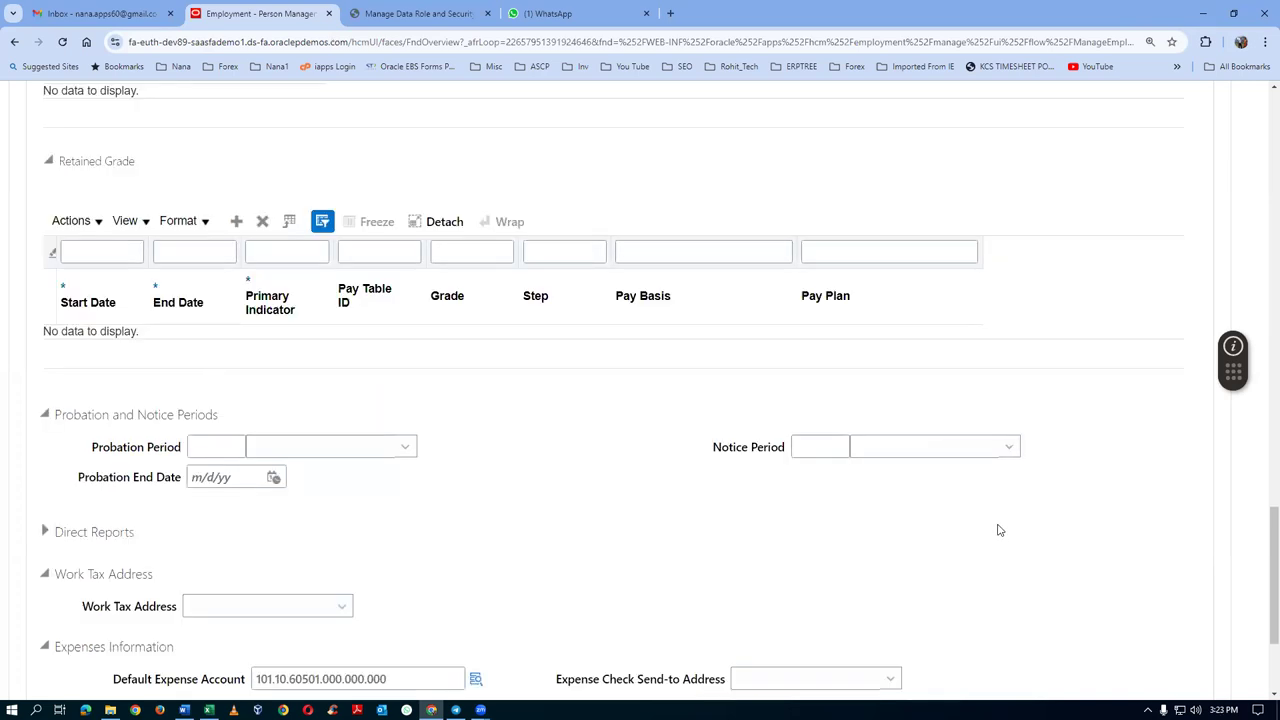
scroll(997, 530, down, 3)
scroll(997, 530, up, 15)
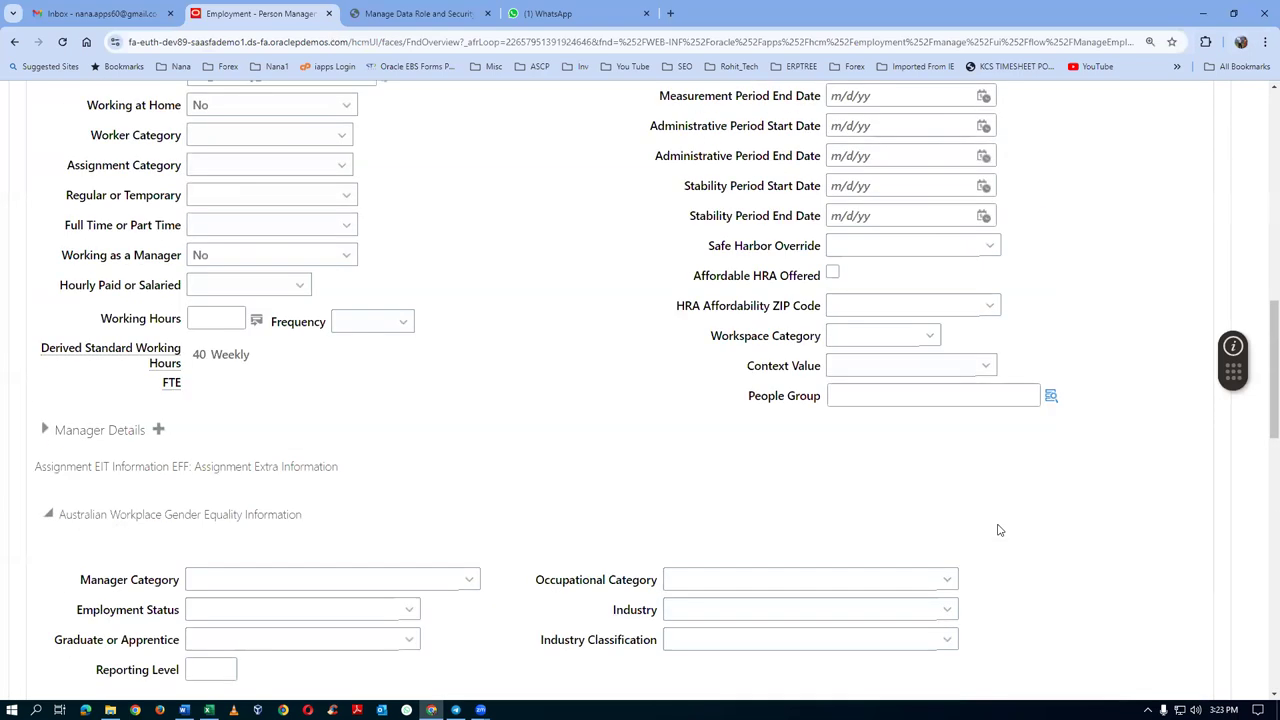
scroll(997, 530, up, 9)
- Save the second employee's assignment change and open its Review page
click(928, 170)
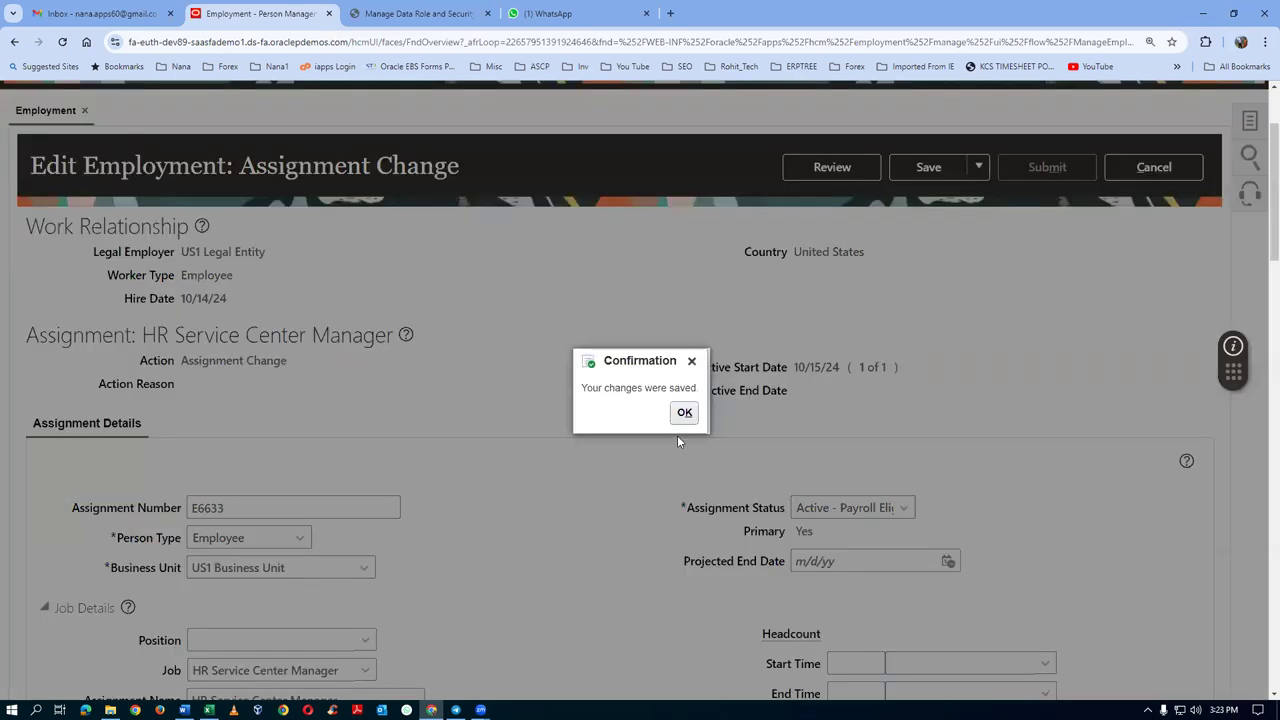
click(684, 412)
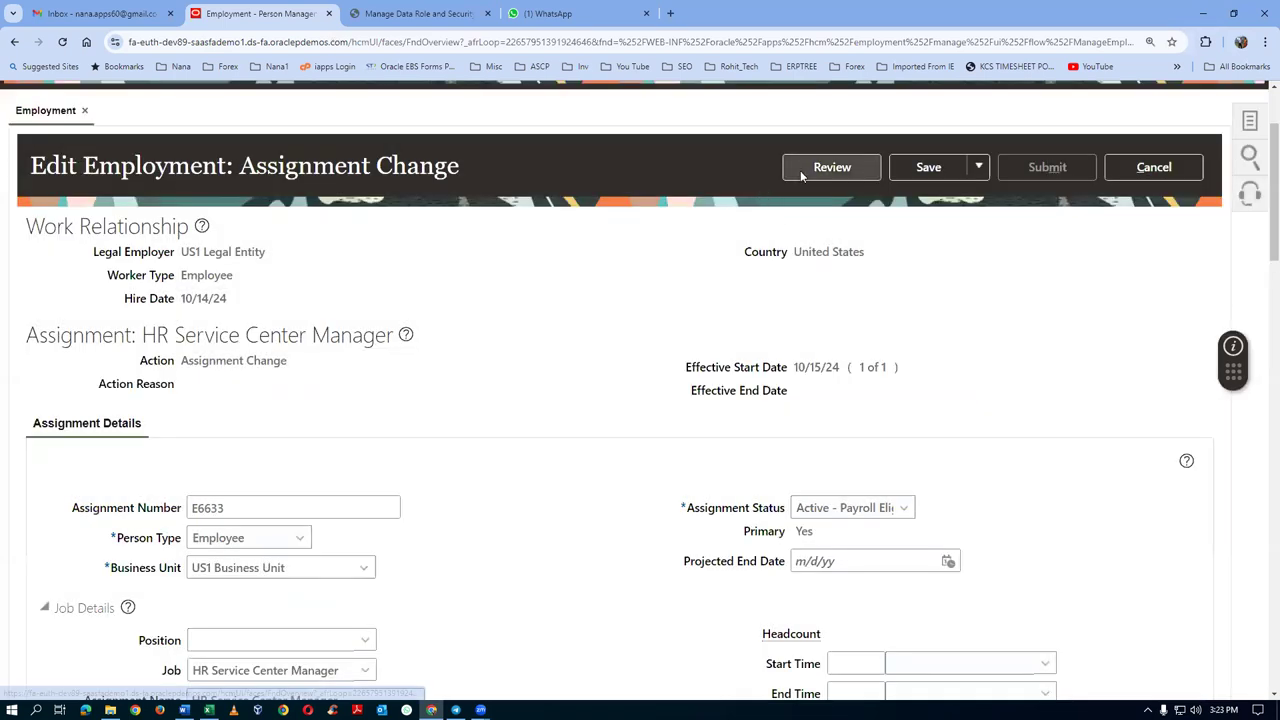
click(805, 170)
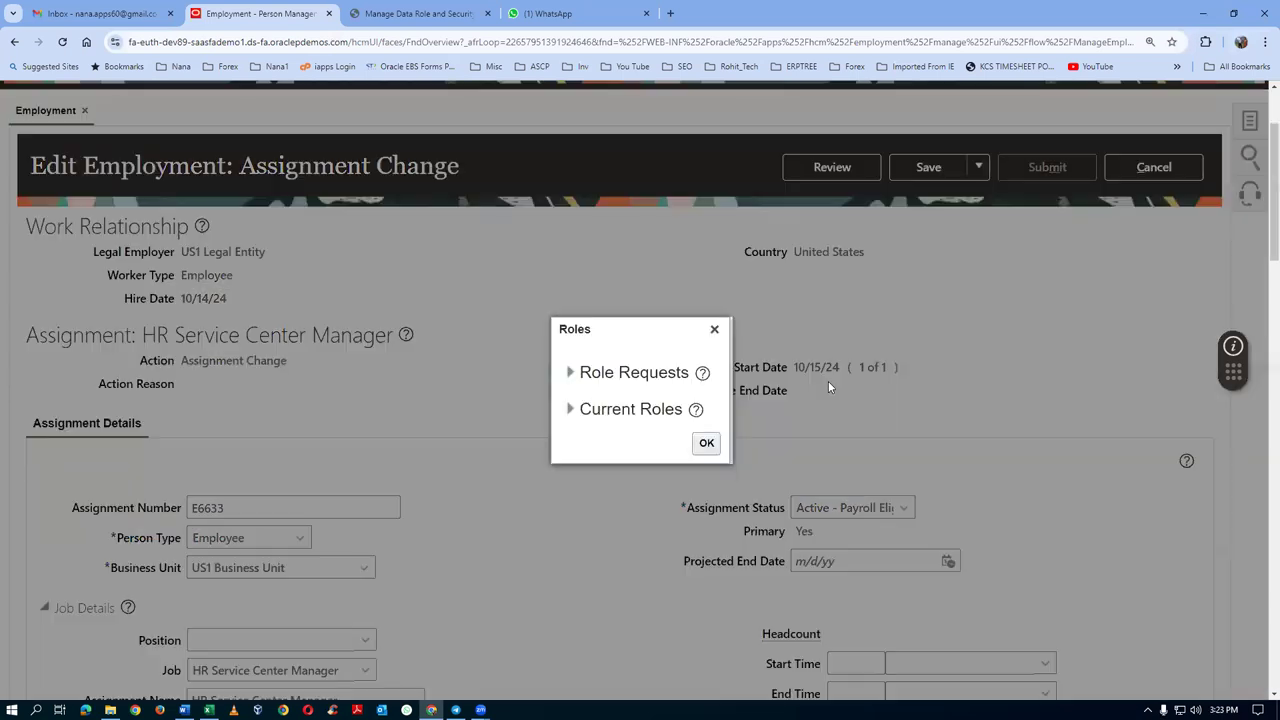
click(704, 447)
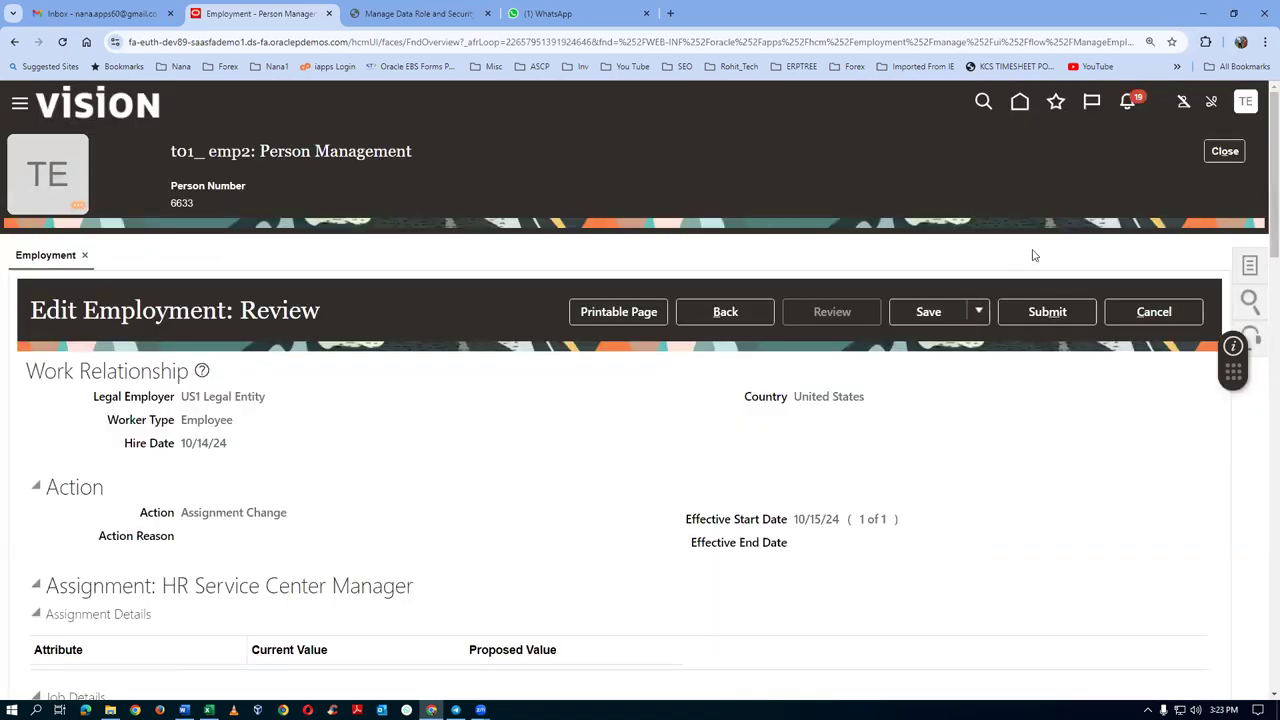
- Submit the assignment change request and acknowledge the submission confirmation
click(1040, 313)
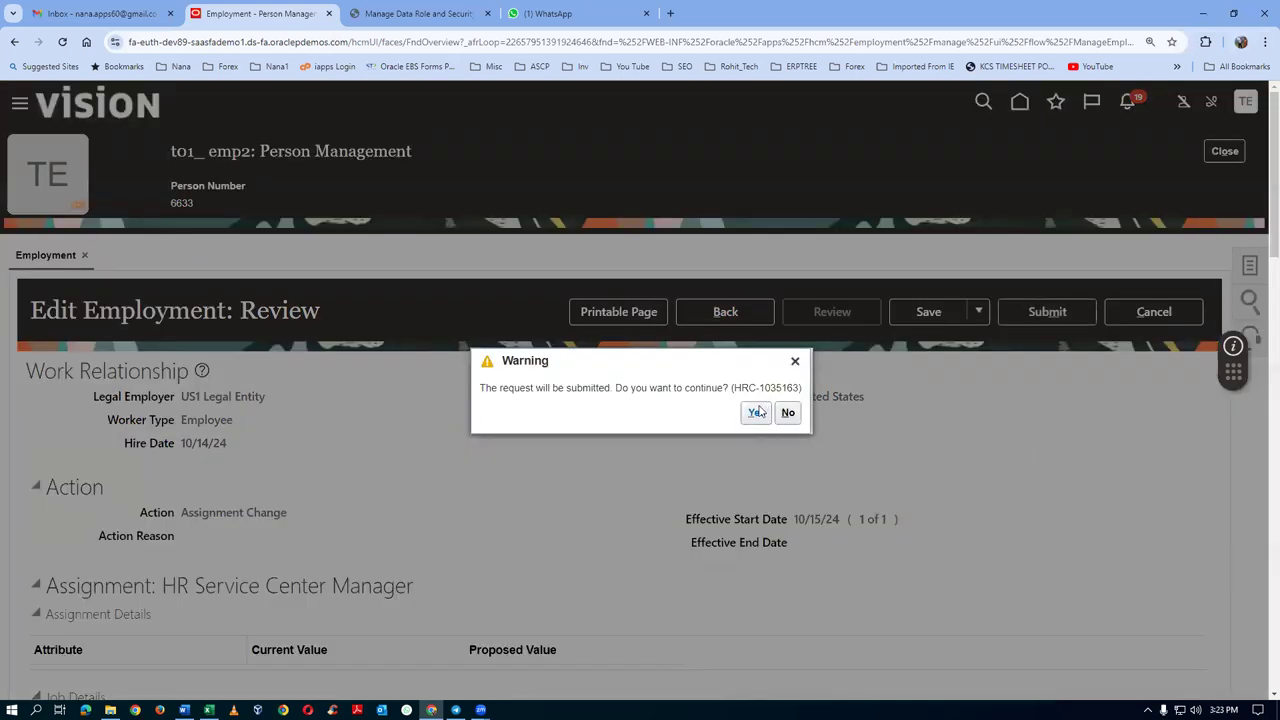
click(760, 413)
click(688, 412)
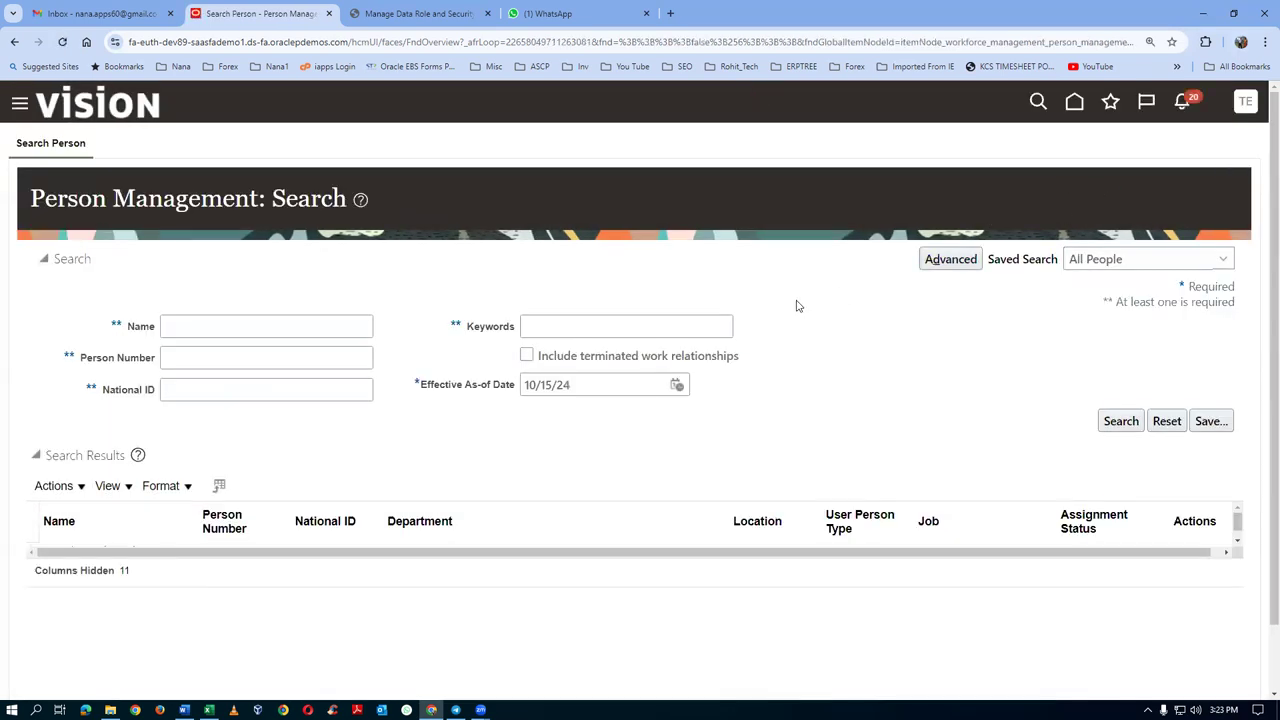
- Review the Exp. Accounts and Proc. Agent checklist items in Excel, then return to Oracle
key(alt+Tab)
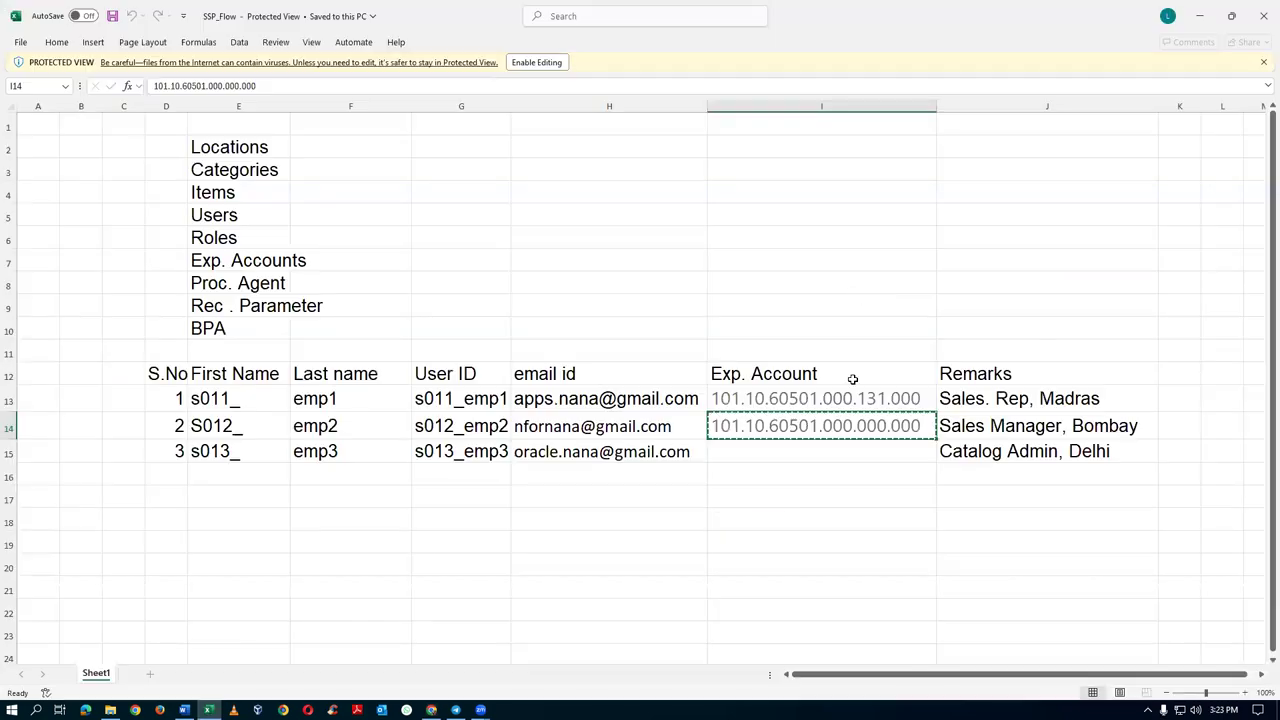
click(248, 257)
click(222, 287)
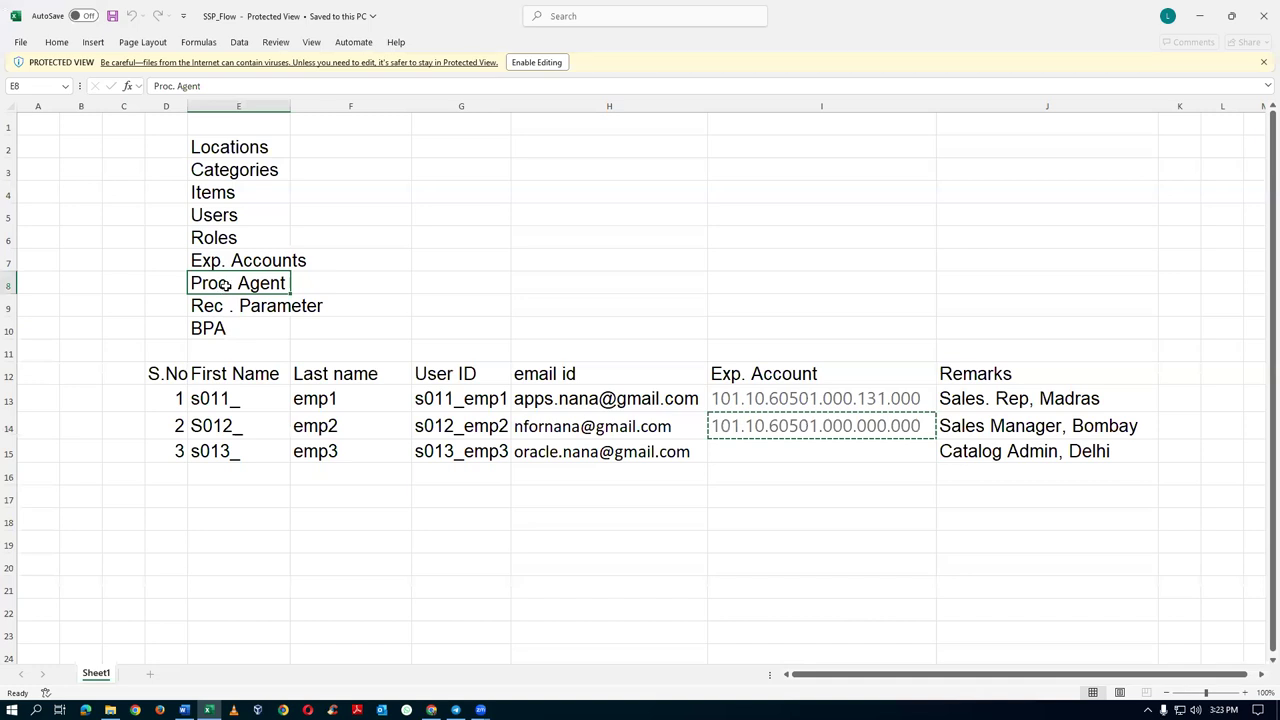
key(alt+Tab)
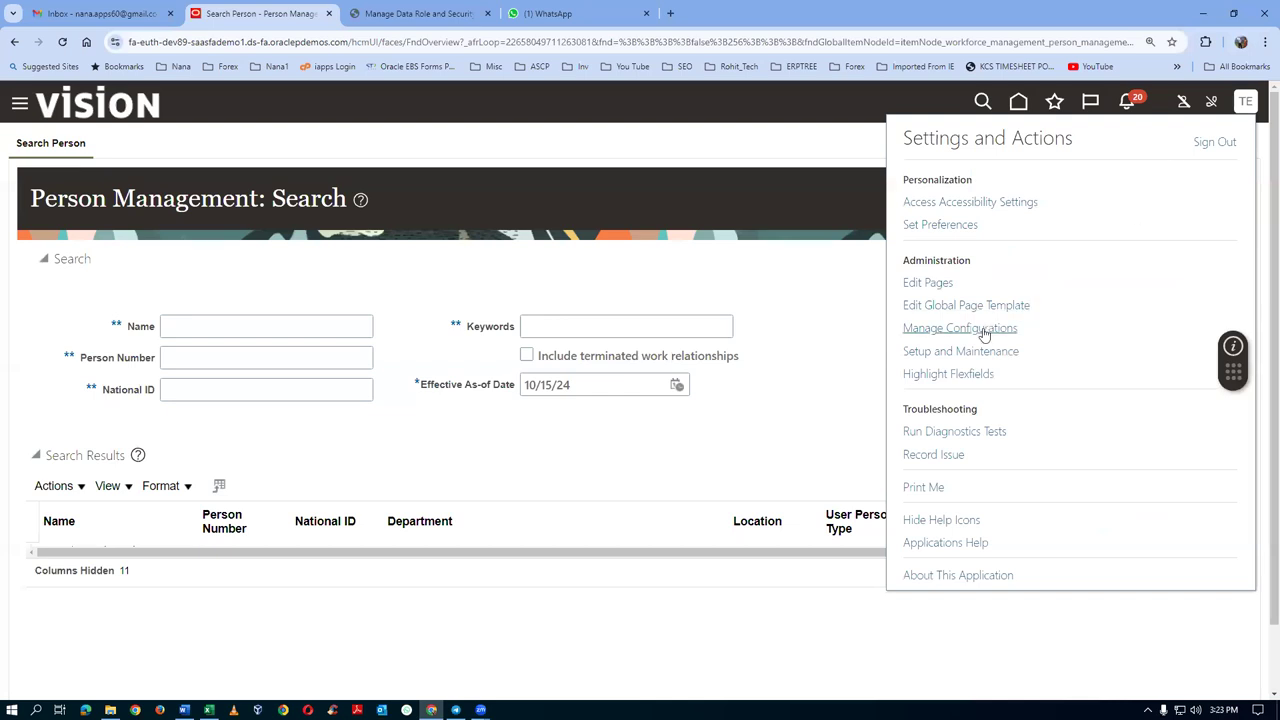
- From Setup and Maintenance, search tasks for man%proc%agent% and open Manage Procurement Agents
click(960, 351)
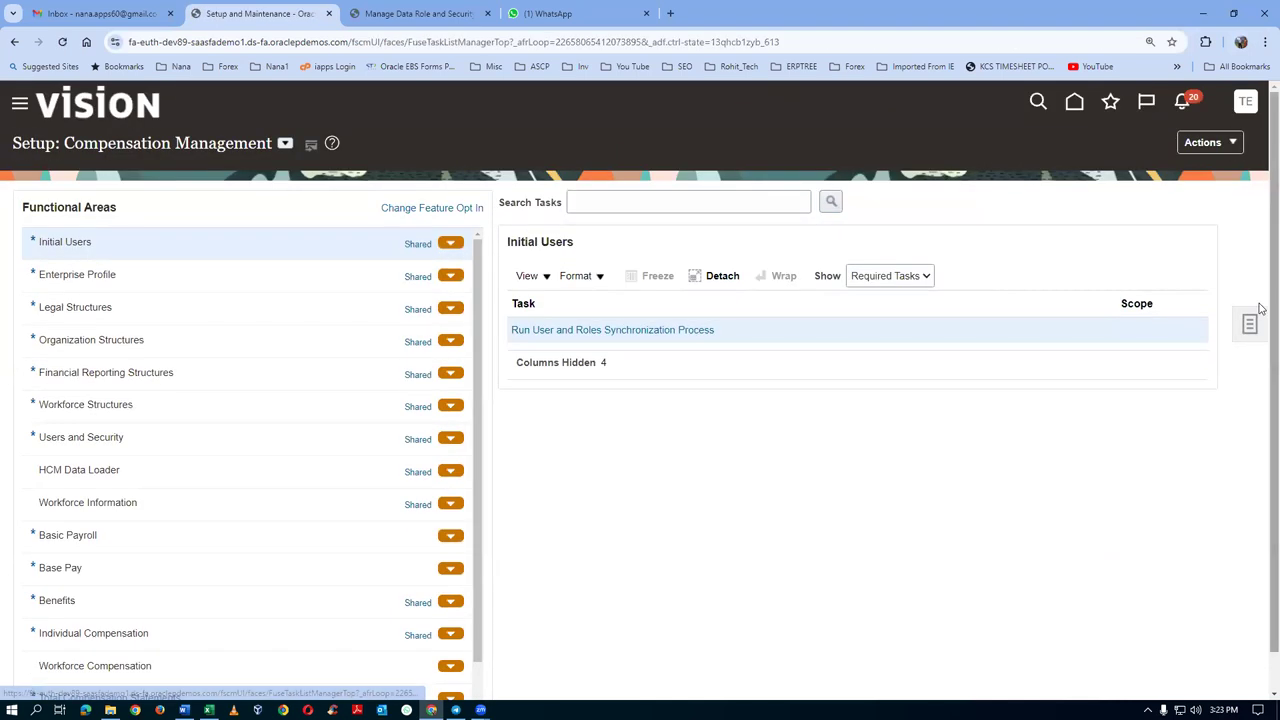
click(1249, 326)
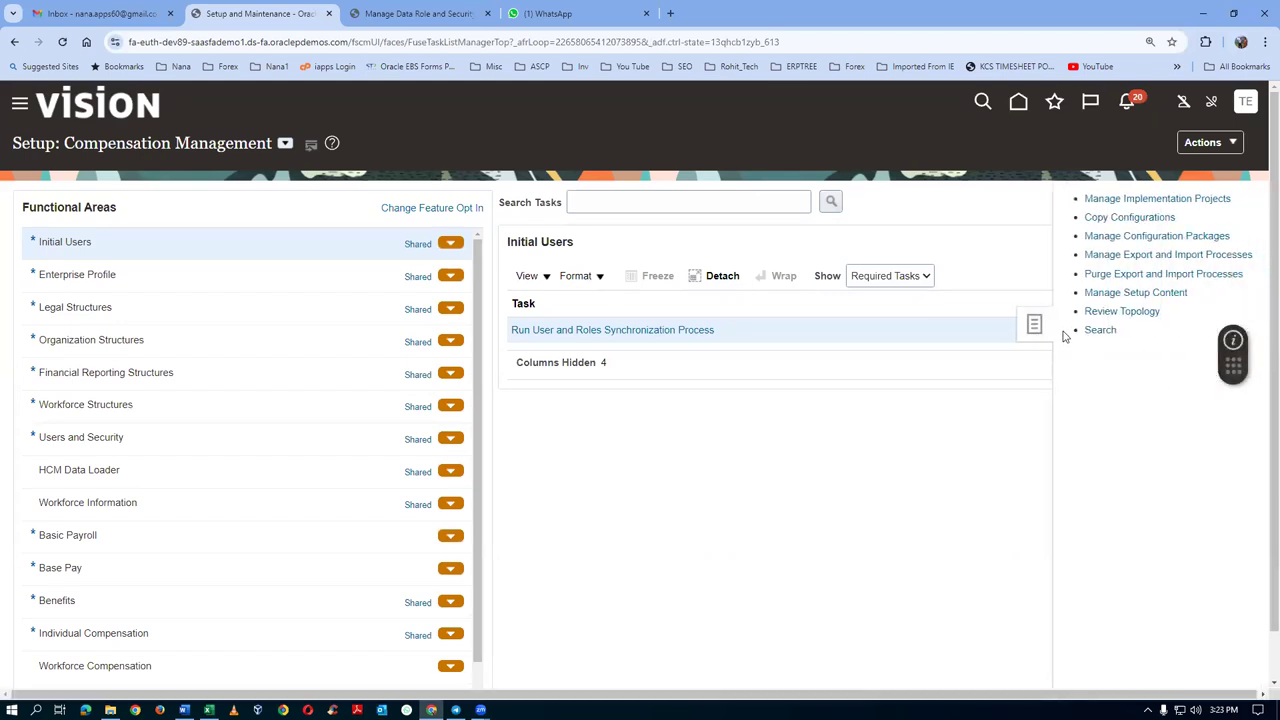
click(1099, 330)
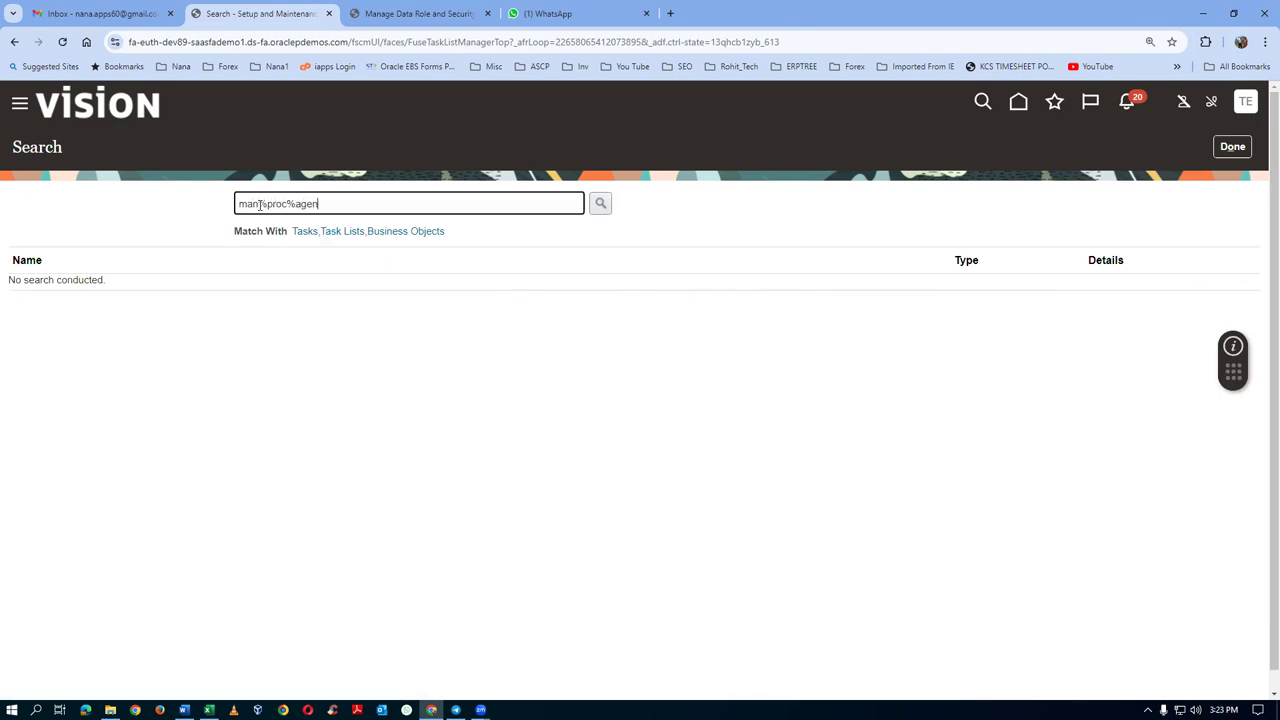
key(Return)
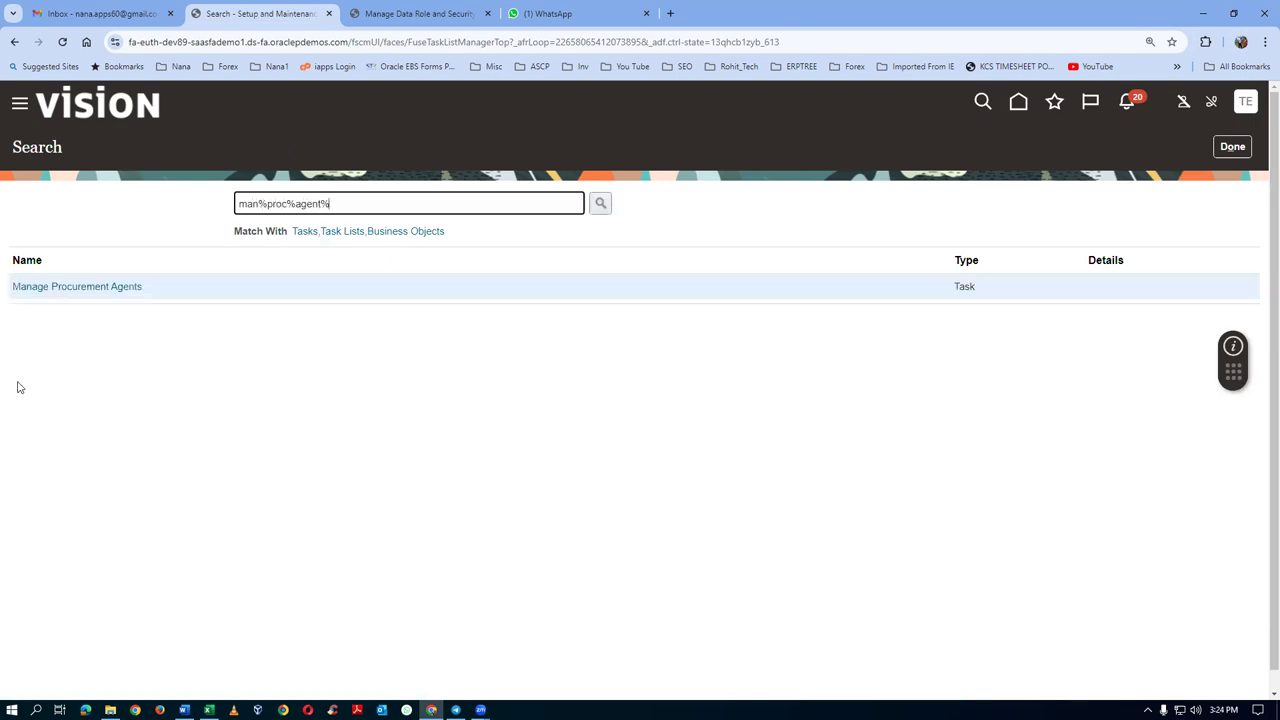
click(93, 288)
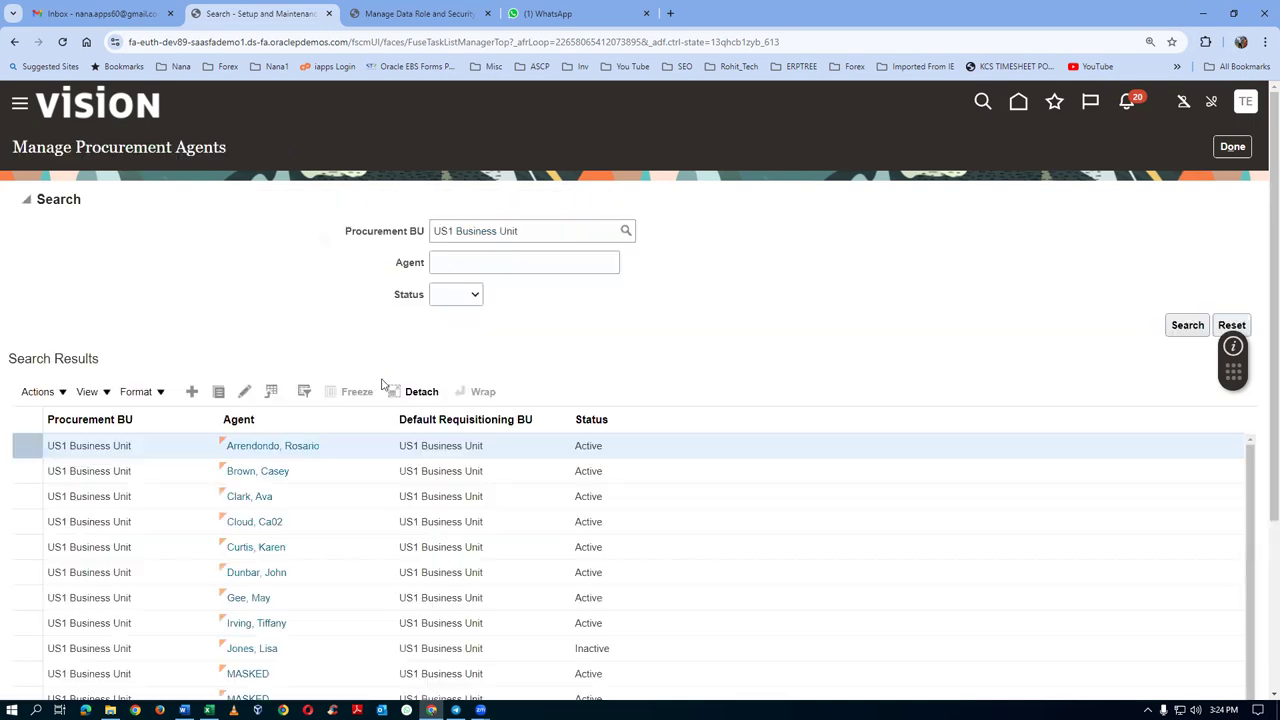
- Search procurement agents for the current user, confirm the active US1 row, then close the task
click(498, 267)
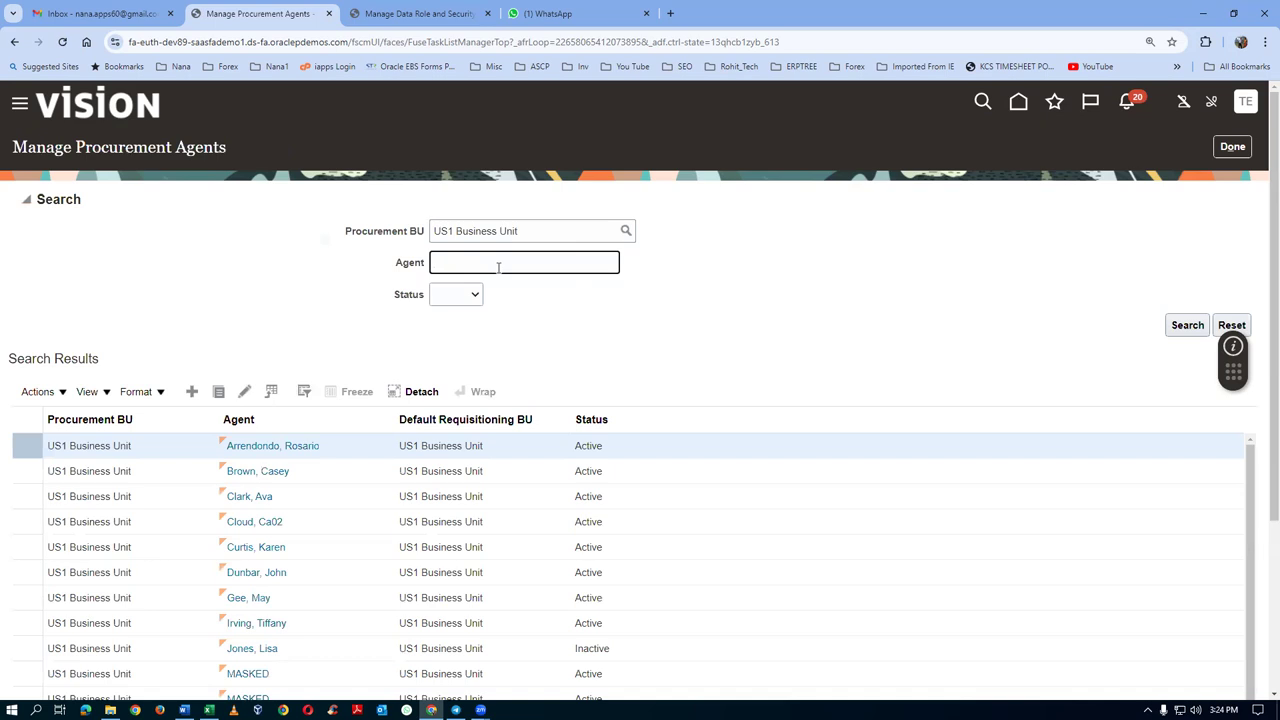
text(, t01_)
click(1190, 322)
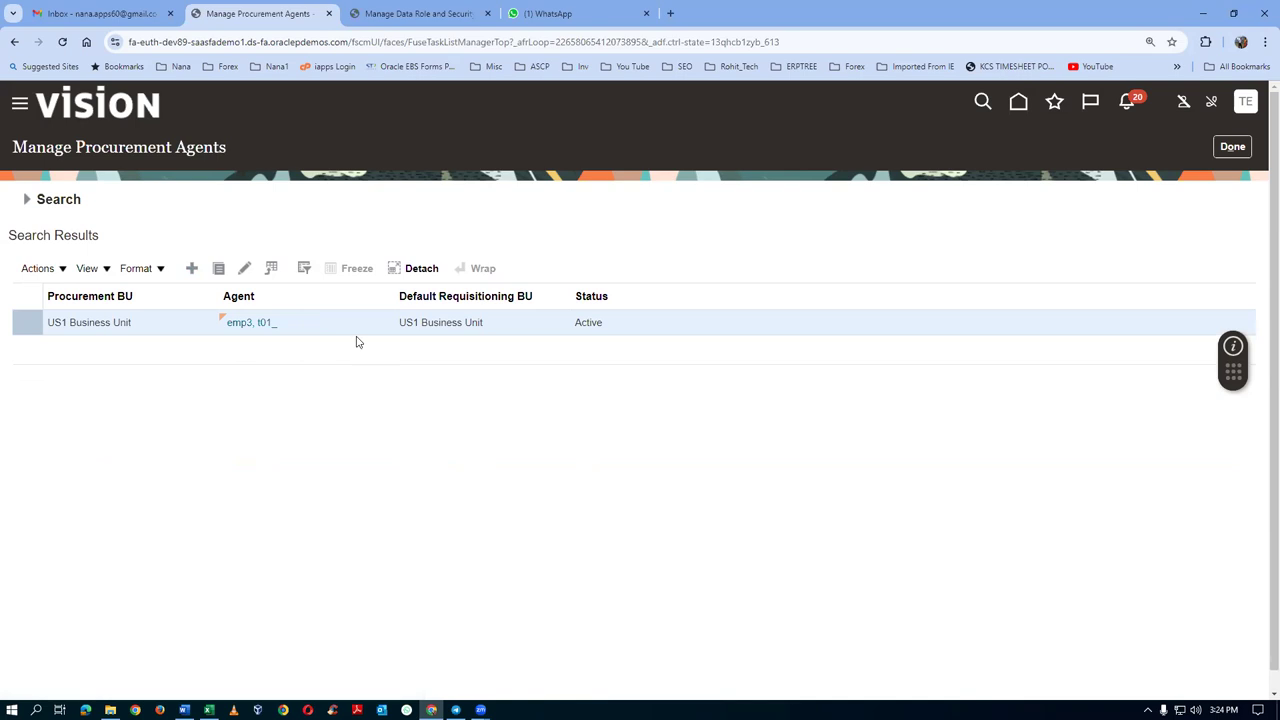
click(1232, 147)
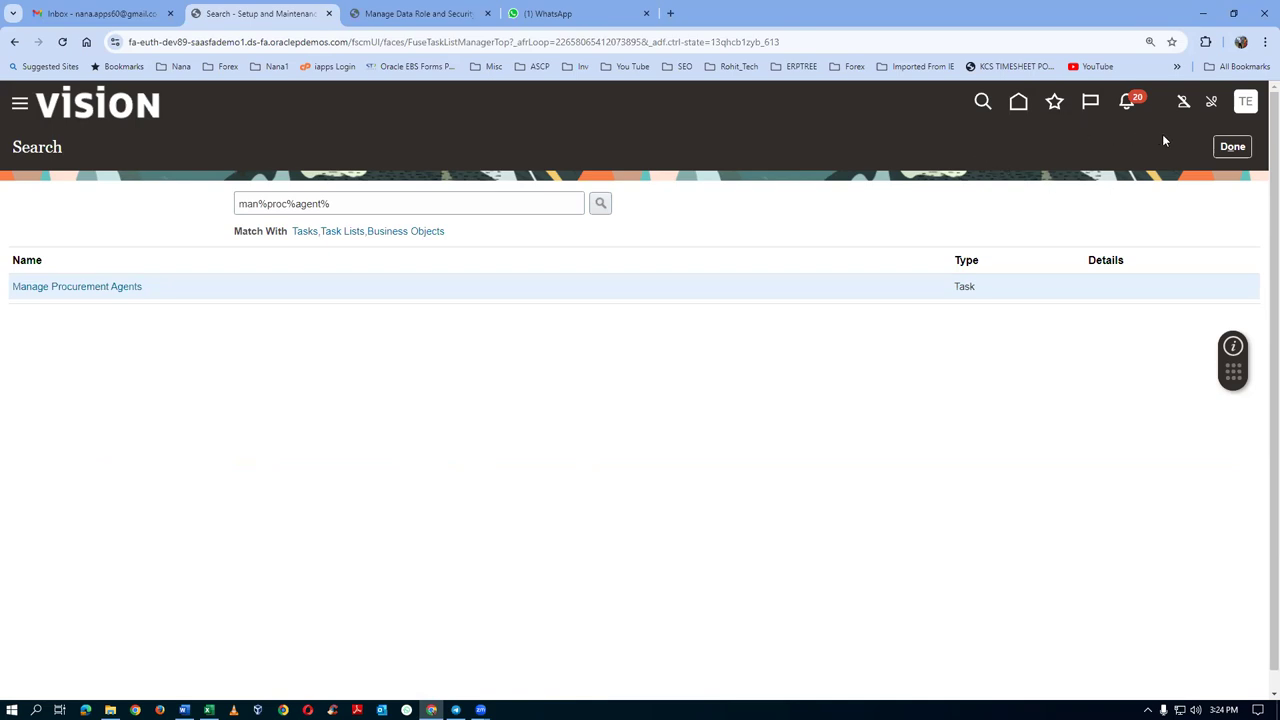
click(1232, 147)
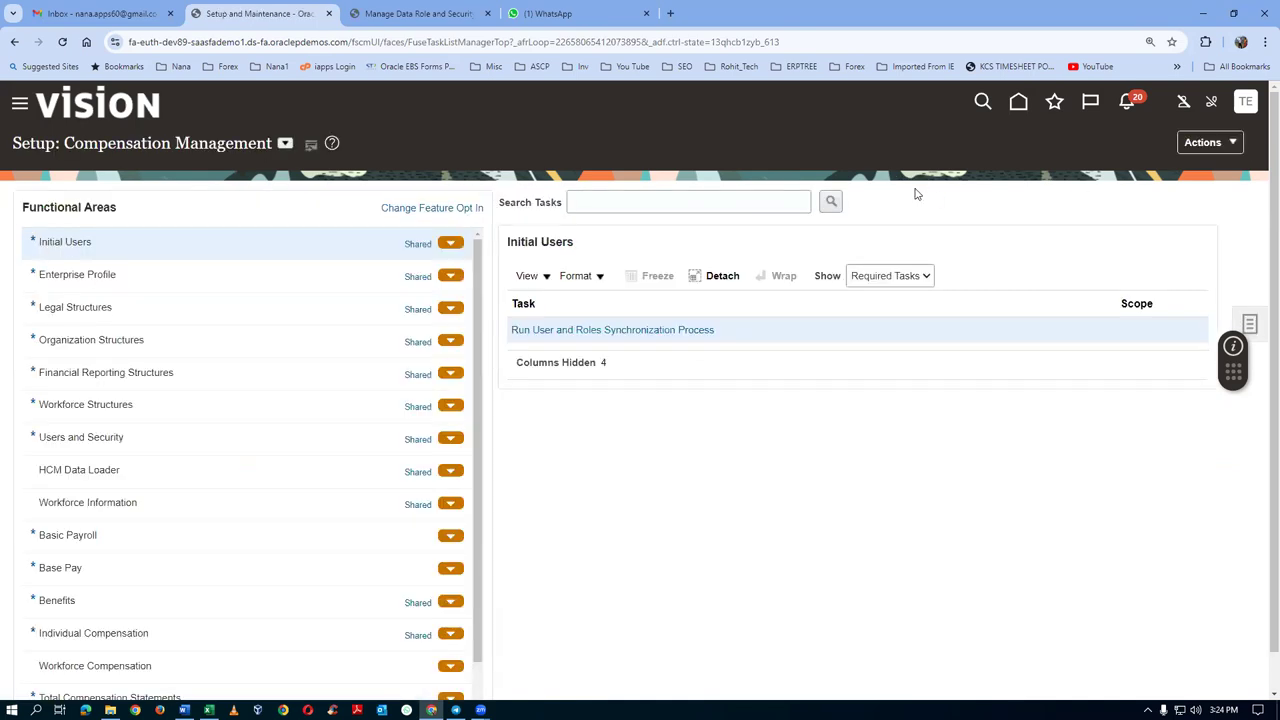
- Return home, show the Procurement tab's quick actions and apps, then switch to the Word document
click(1020, 104)
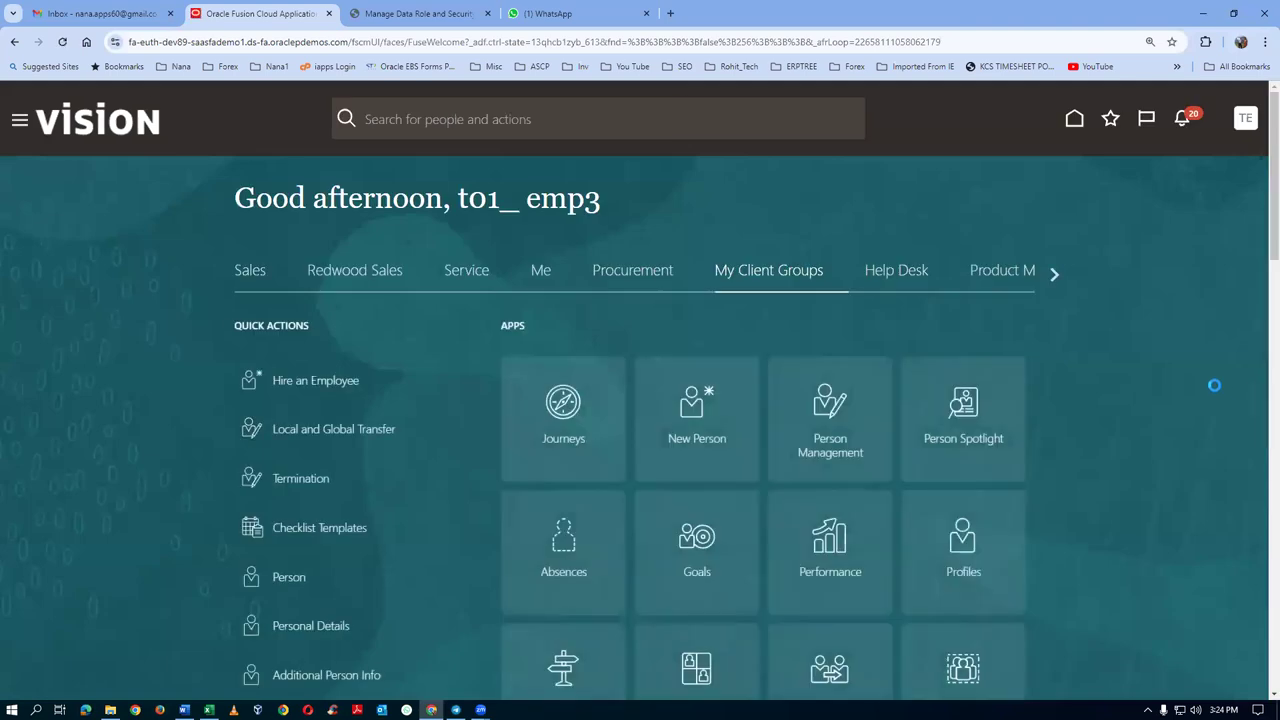
drag(1233, 370, 955, 140)
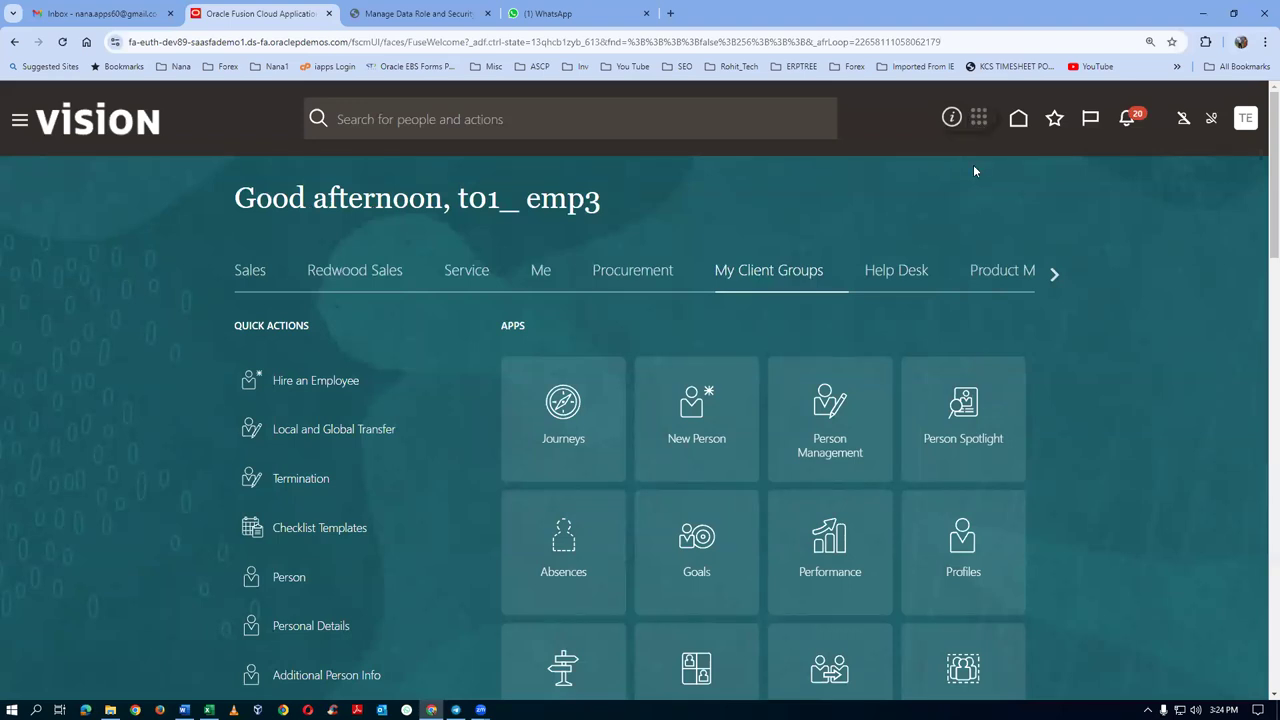
click(638, 281)
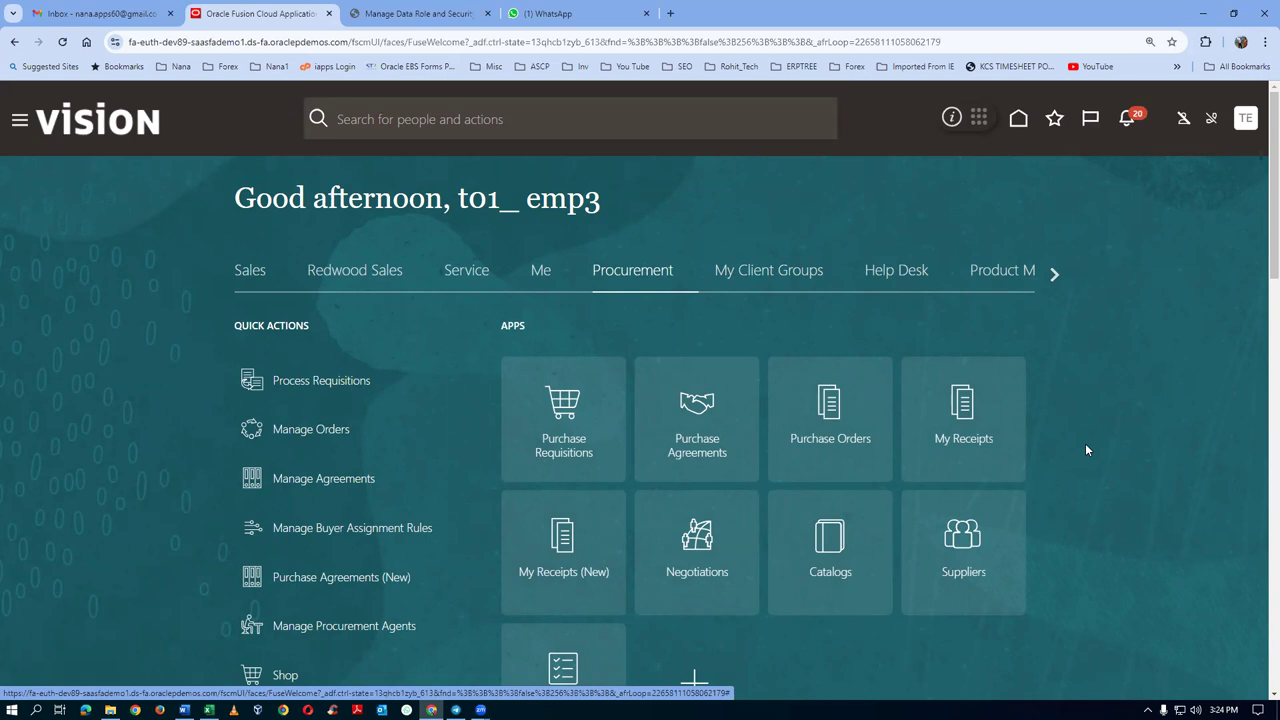
key(alt+Tab)
key(alt+Tab)
key(alt+Tab)
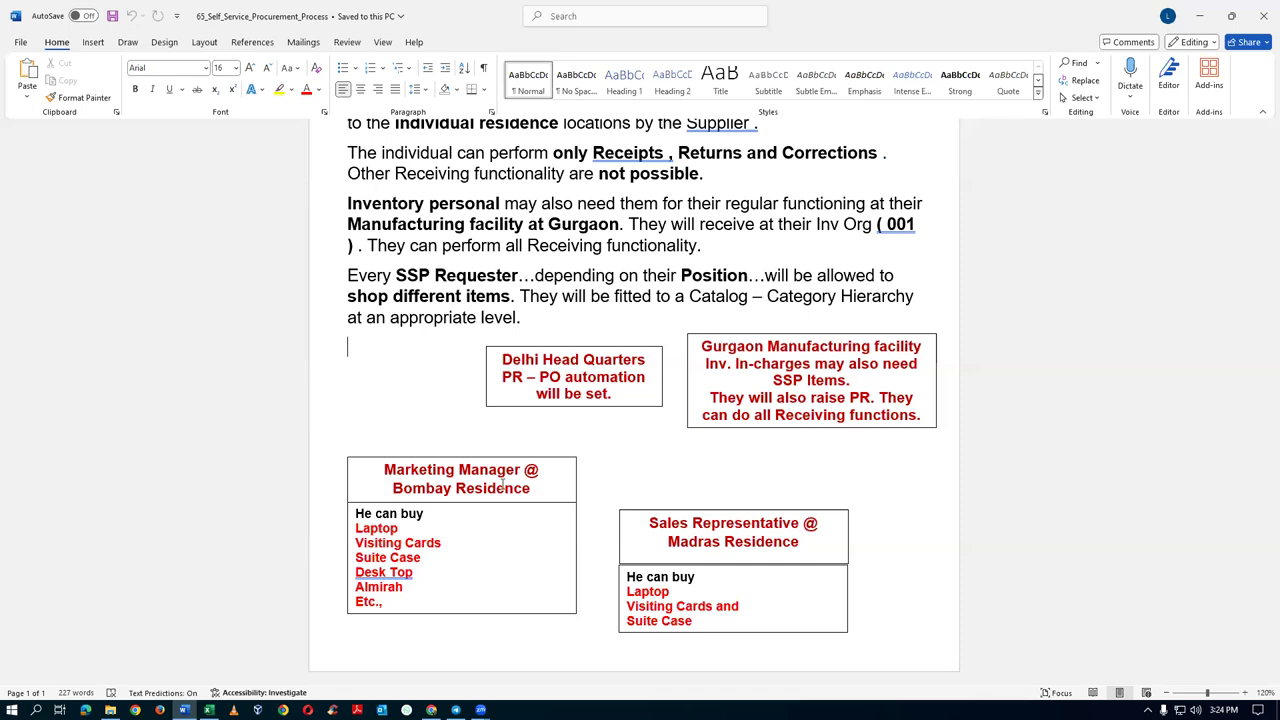
- Review the Marketing, Delhi and Gurgaon notes in Word, then return to the Oracle procurement page
drag(481, 522, 485, 598)
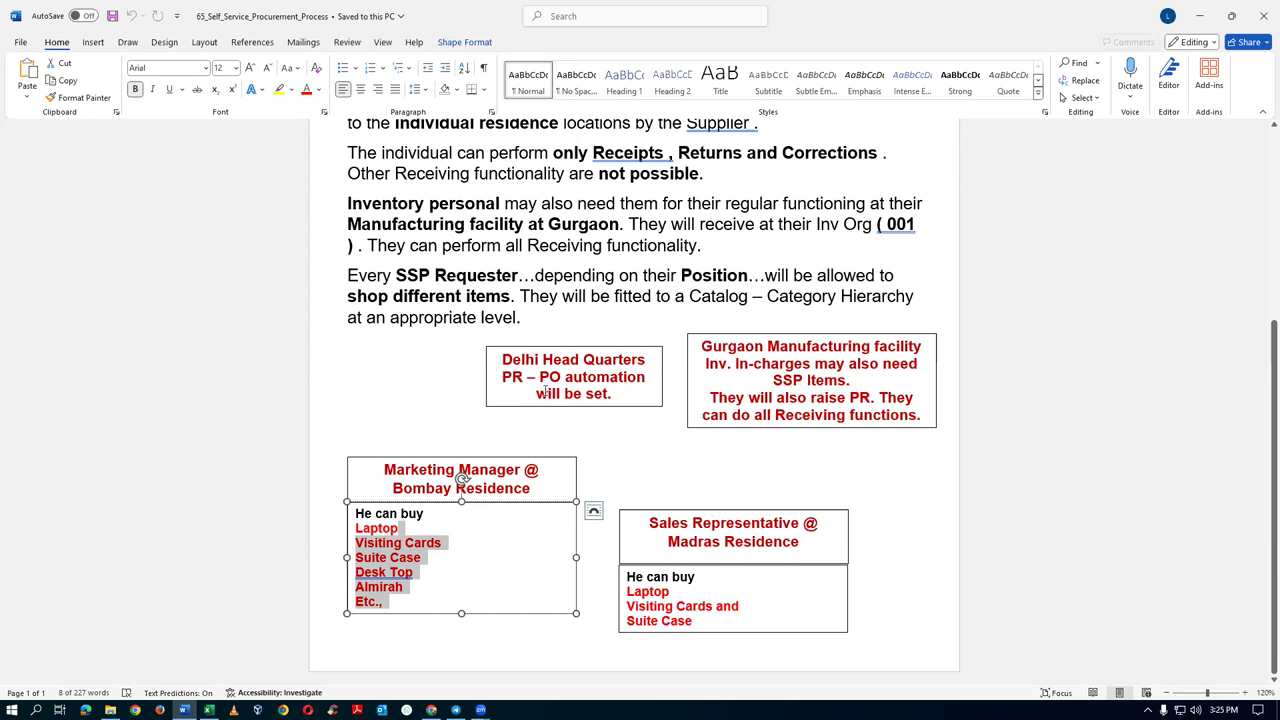
drag(503, 377, 564, 373)
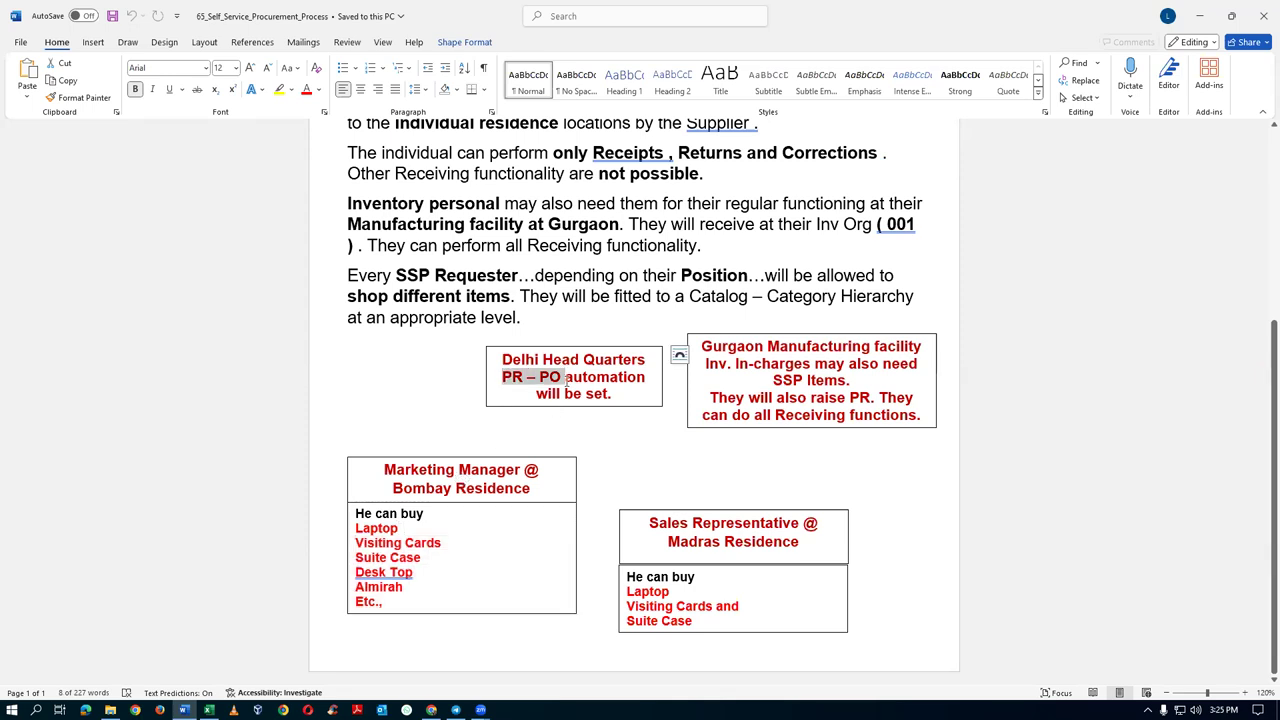
click(446, 575)
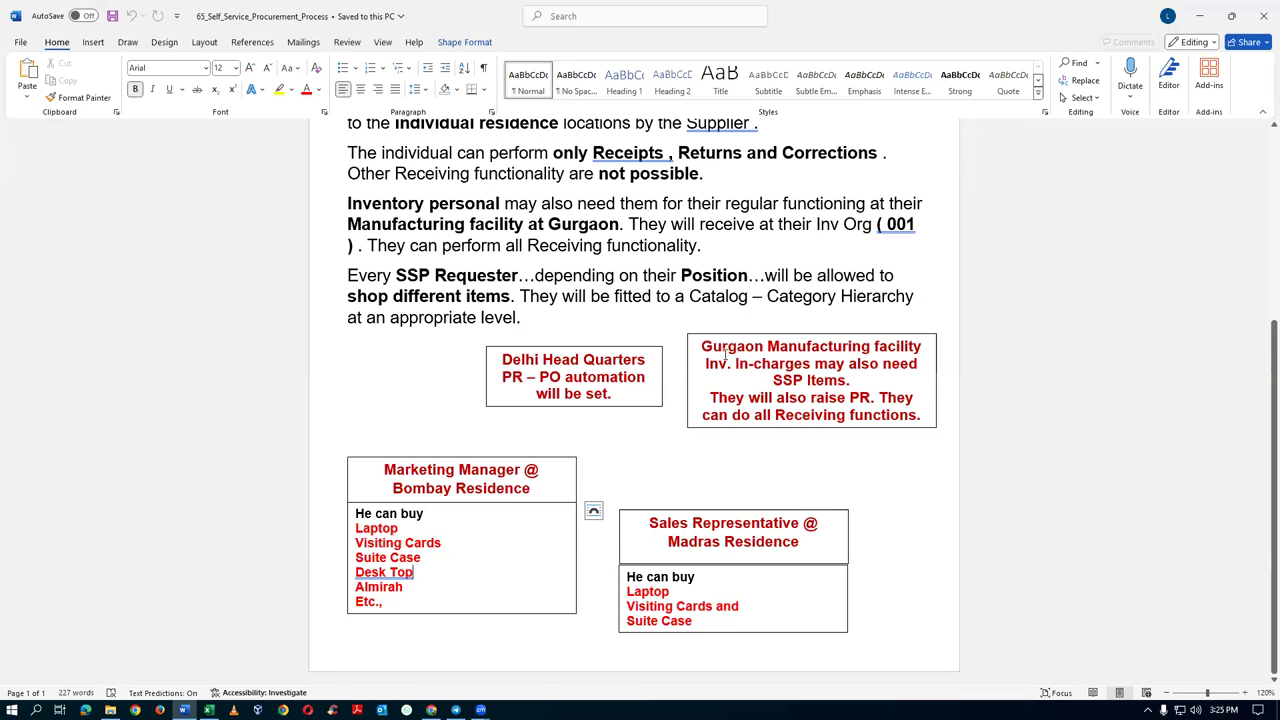
drag(724, 349, 742, 355)
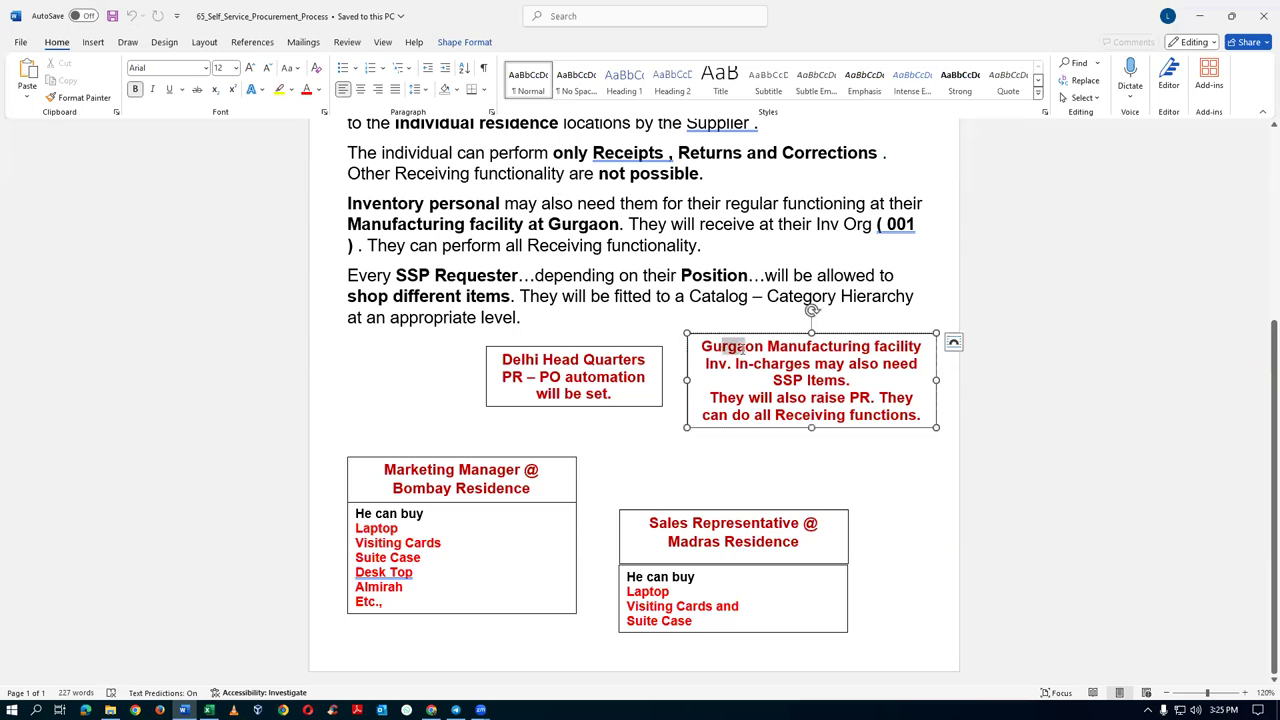
click(771, 381)
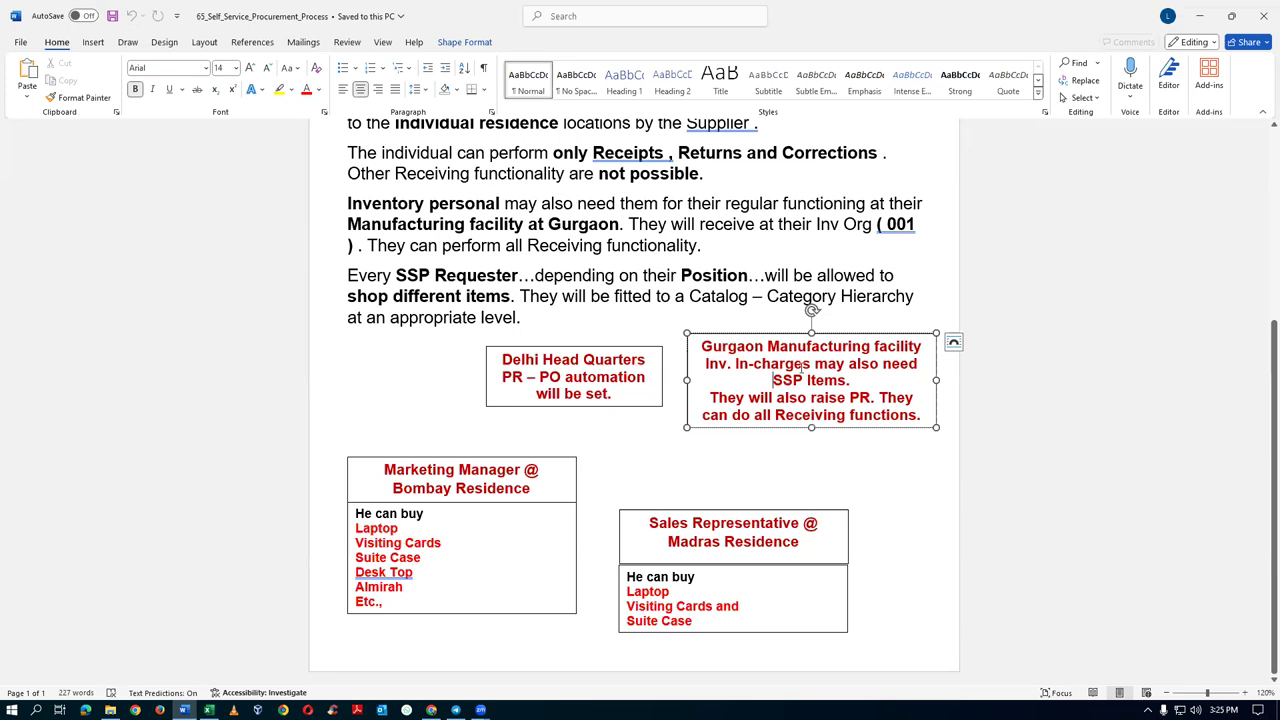
drag(798, 352, 797, 422)
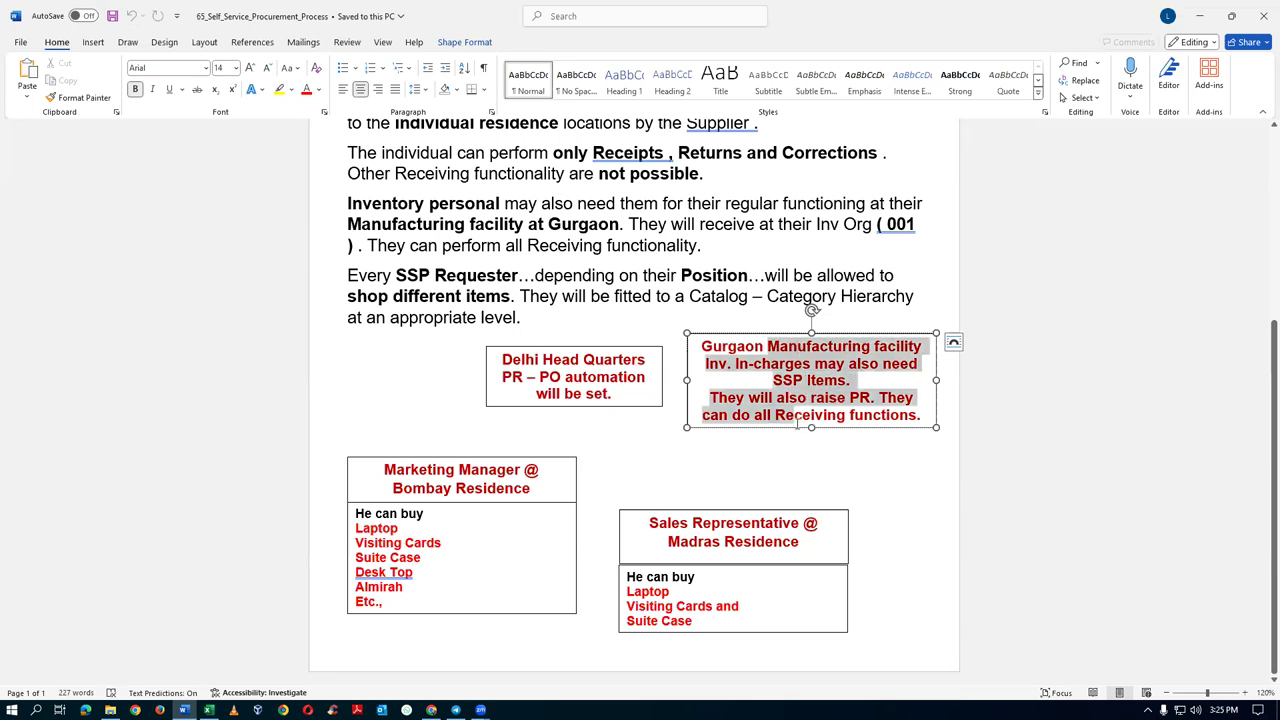
click(771, 383)
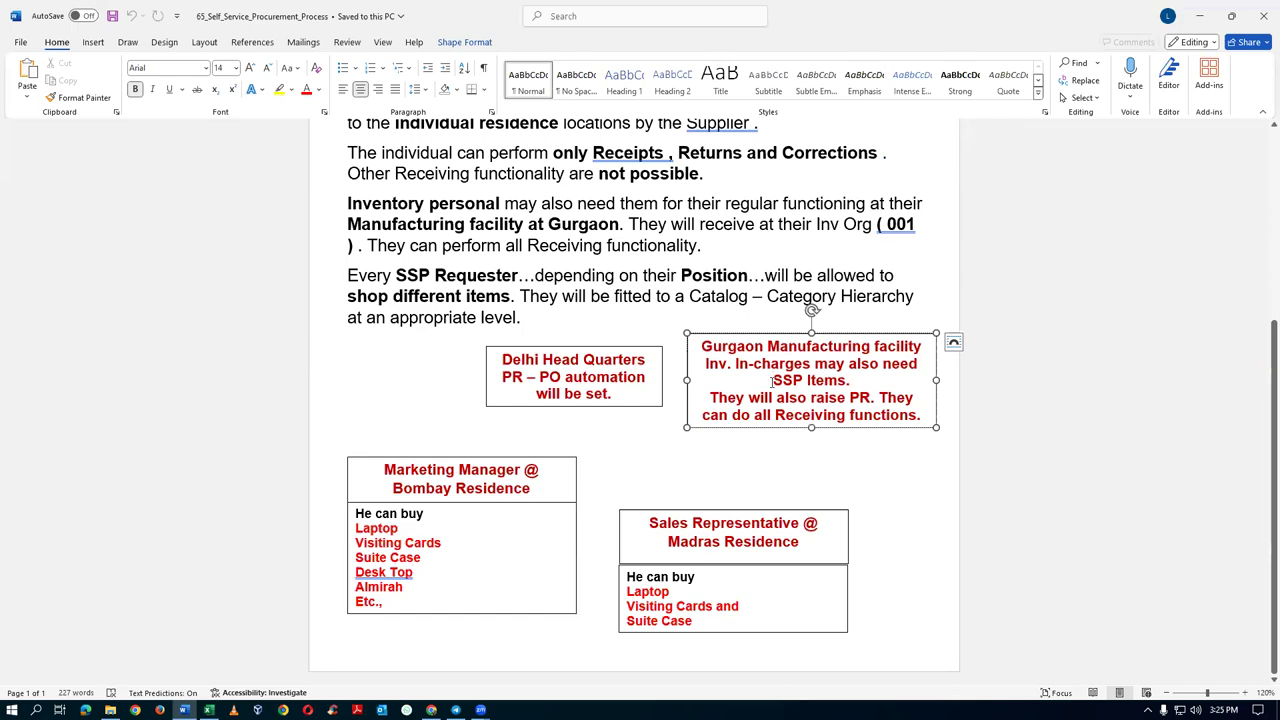
key(alt+Tab)
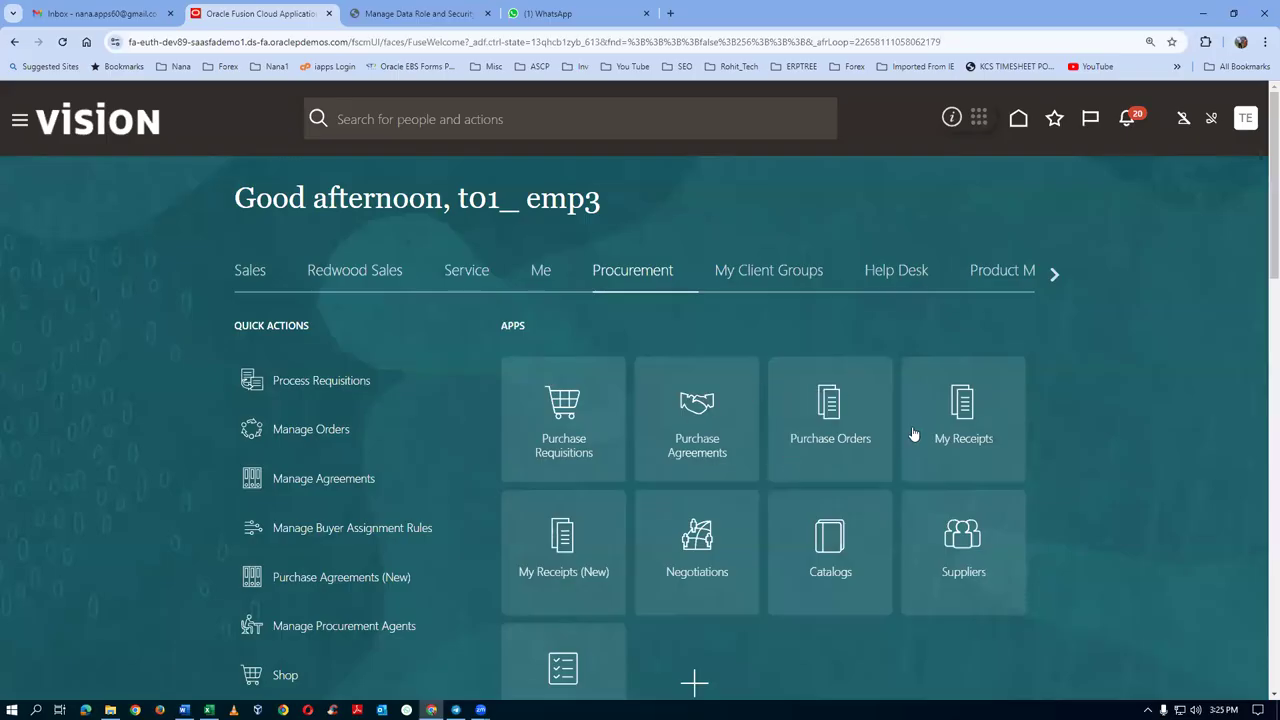
- Create a blanket purchase agreement for supplier ABC Consulting from the Purchase Agreements work area
click(712, 452)
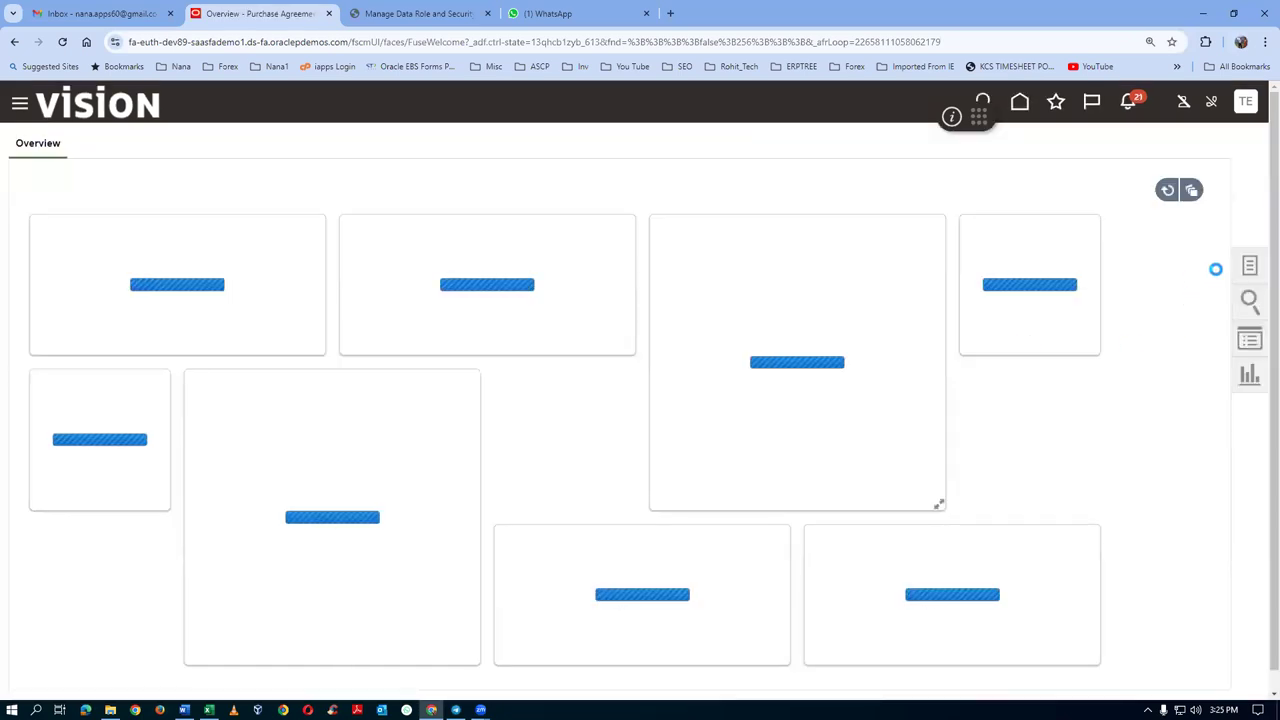
click(1249, 268)
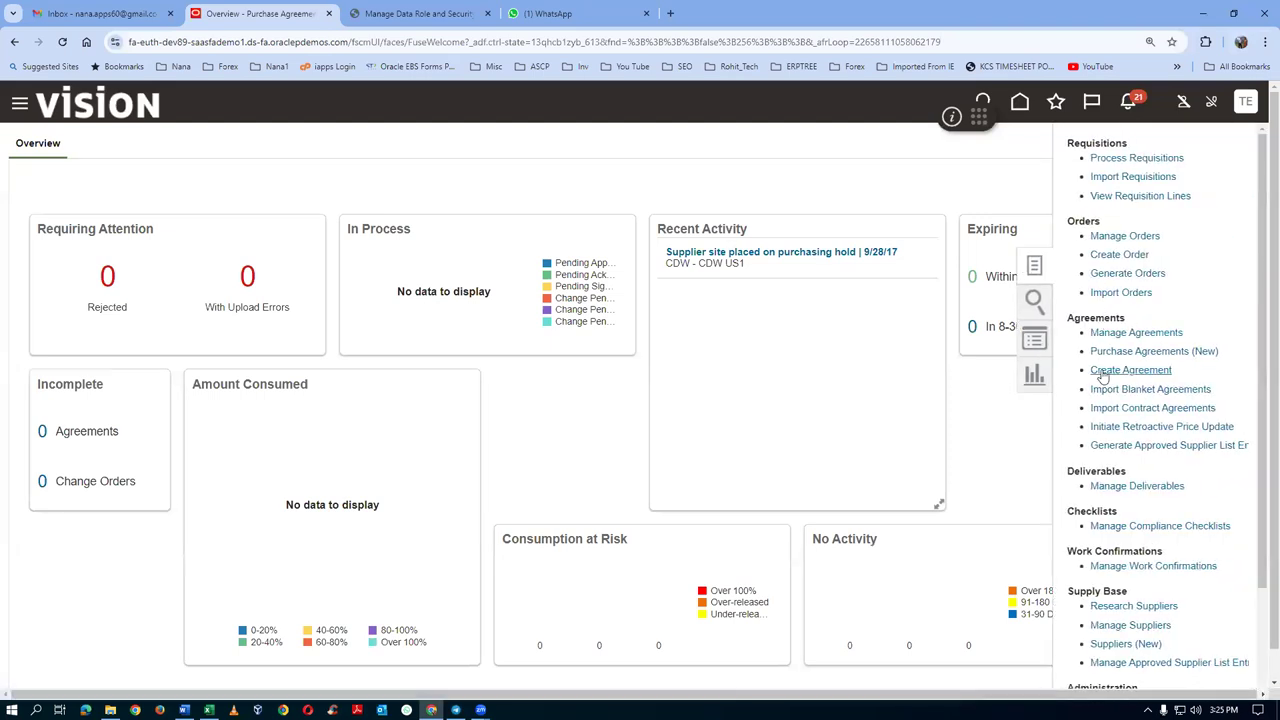
click(1103, 373)
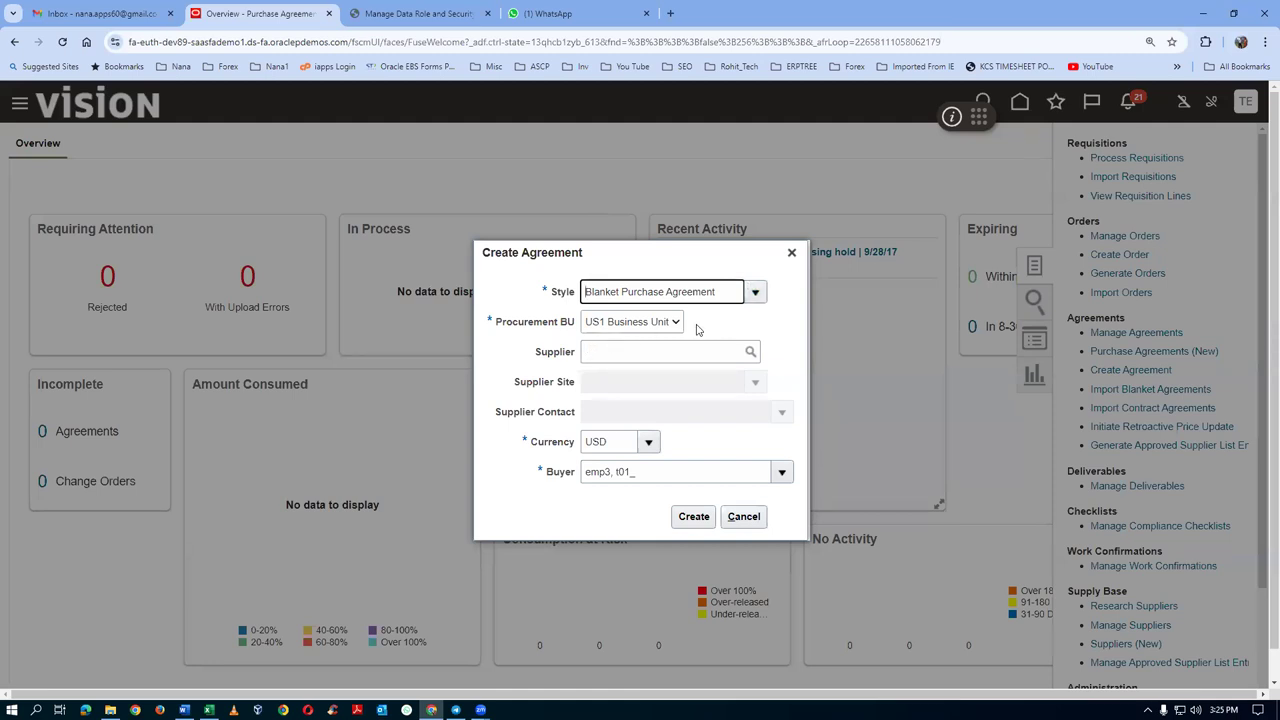
click(633, 348)
text(abc co)
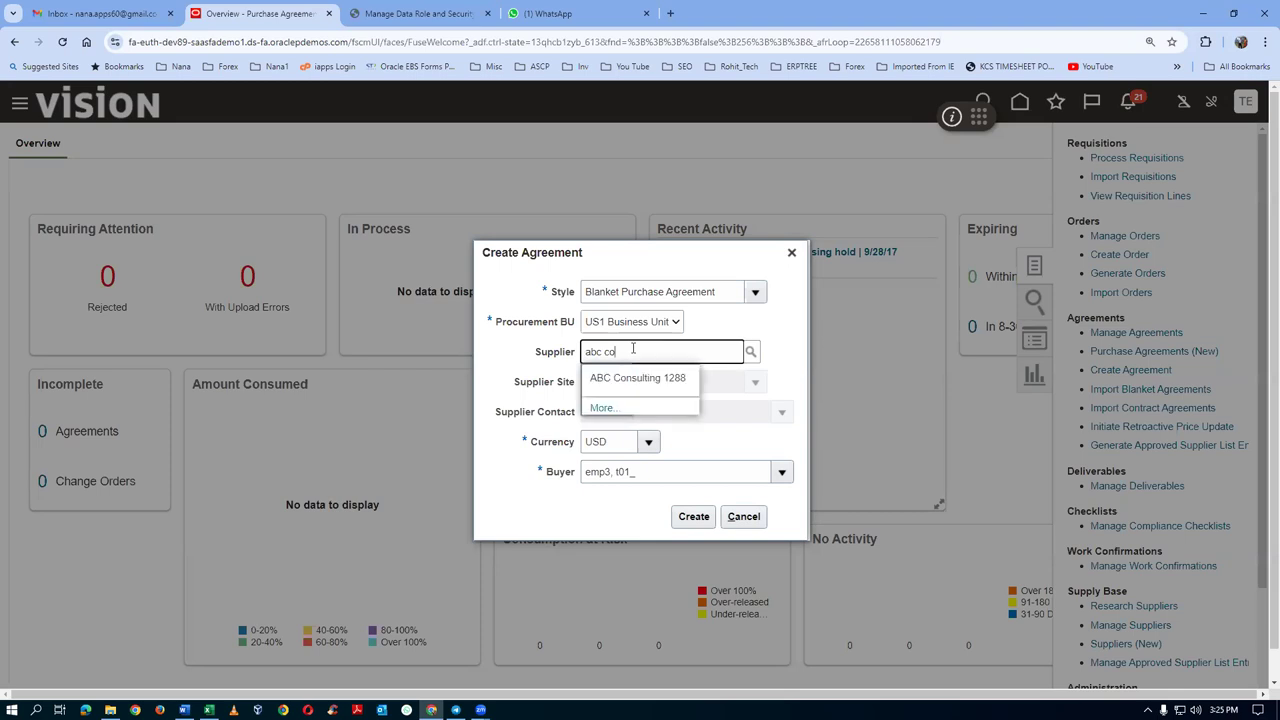
click(646, 384)
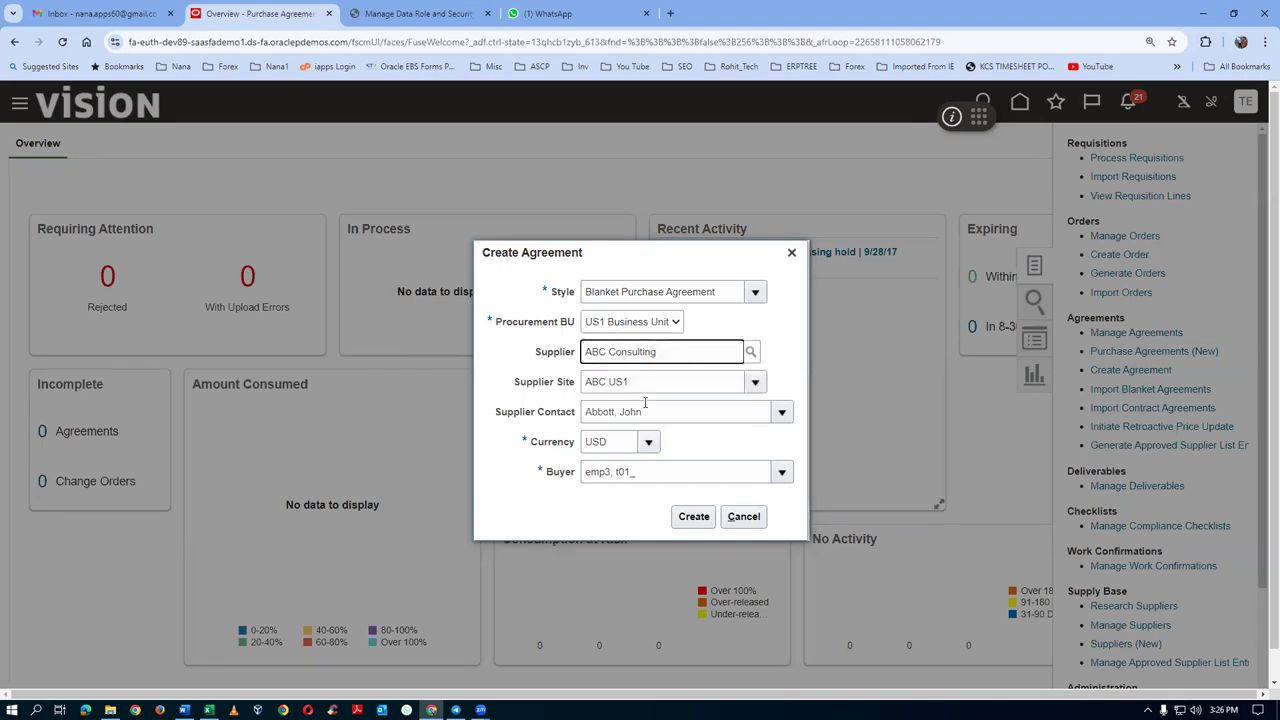
click(692, 517)
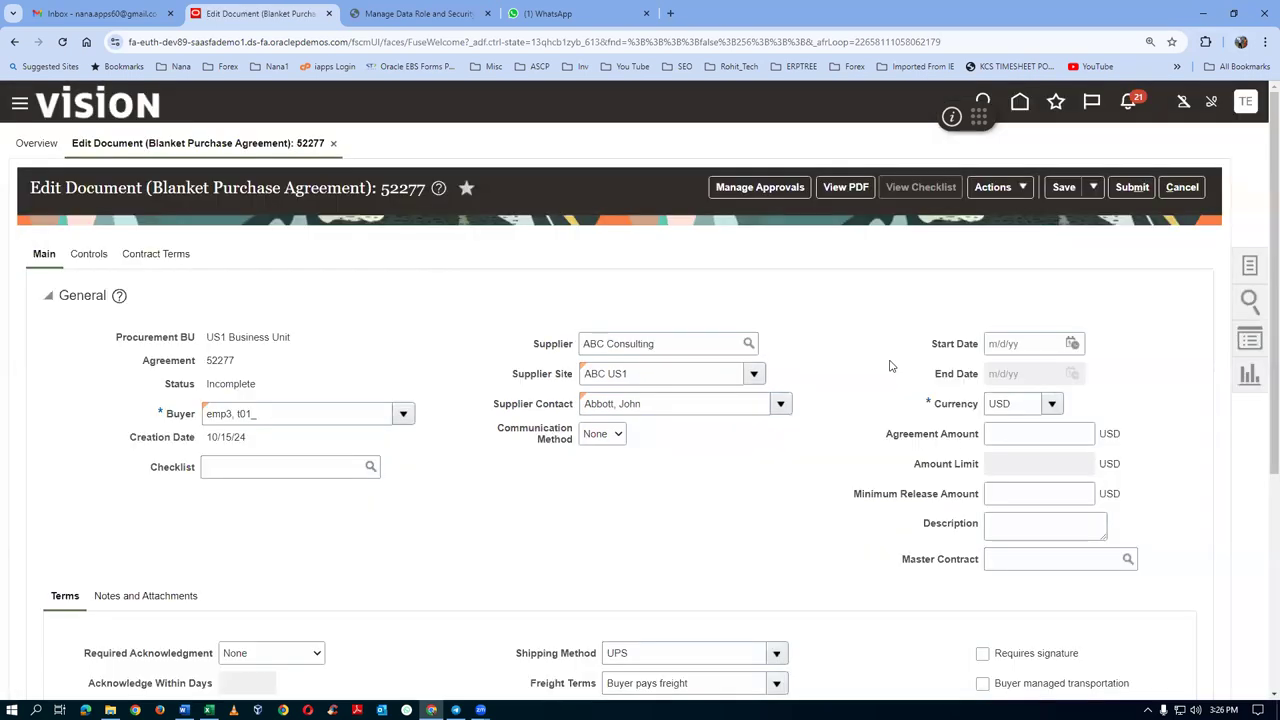
click(1004, 341)
click(1072, 344)
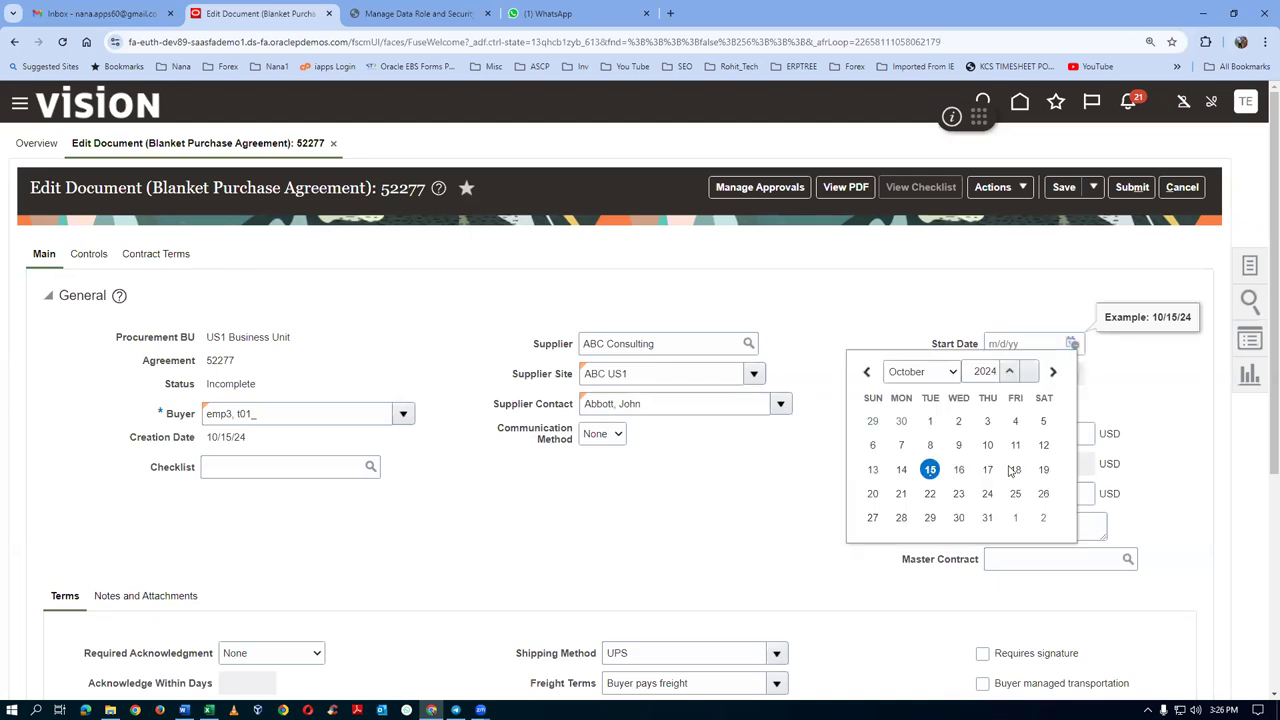
click(930, 469)
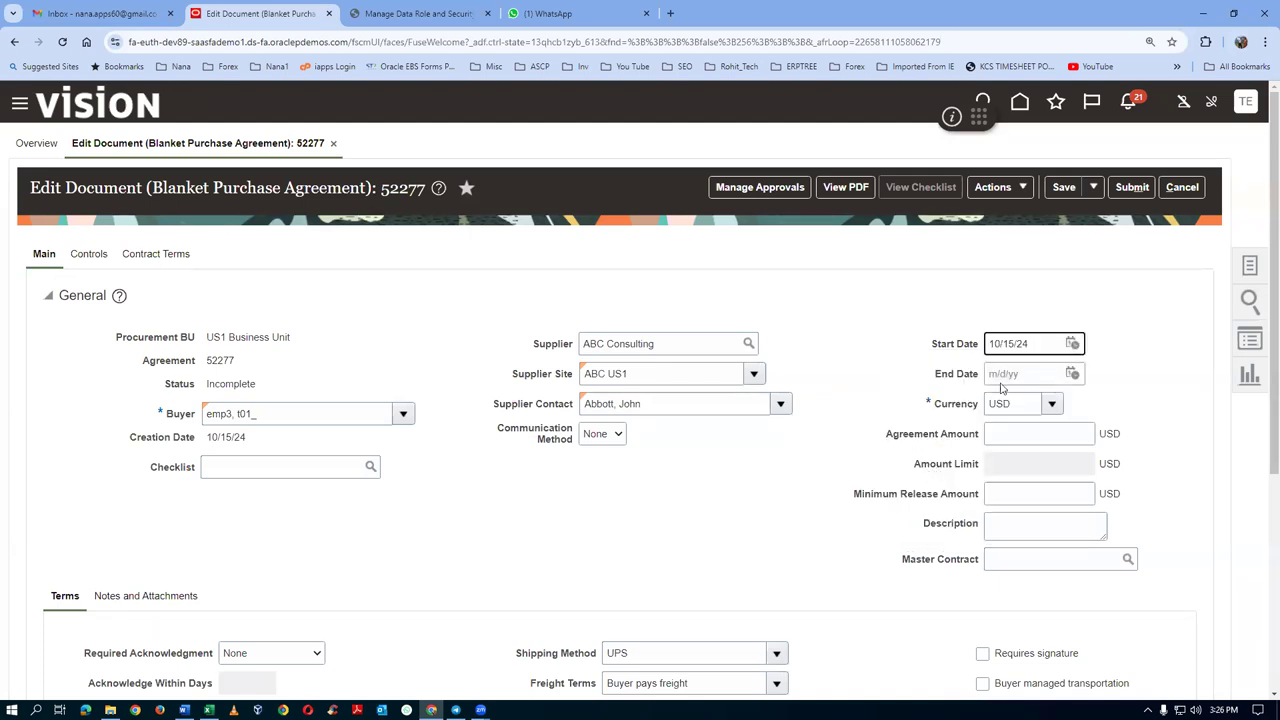
click(1033, 373)
click(1072, 374)
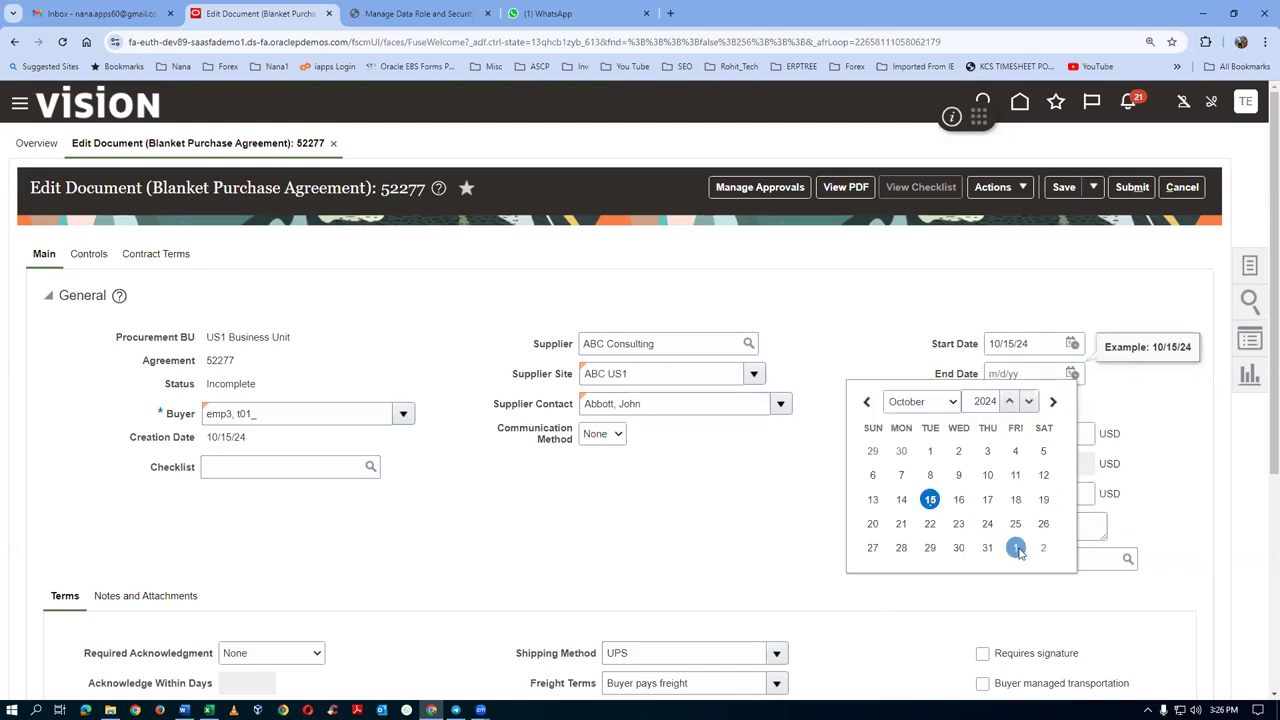
click(1015, 549)
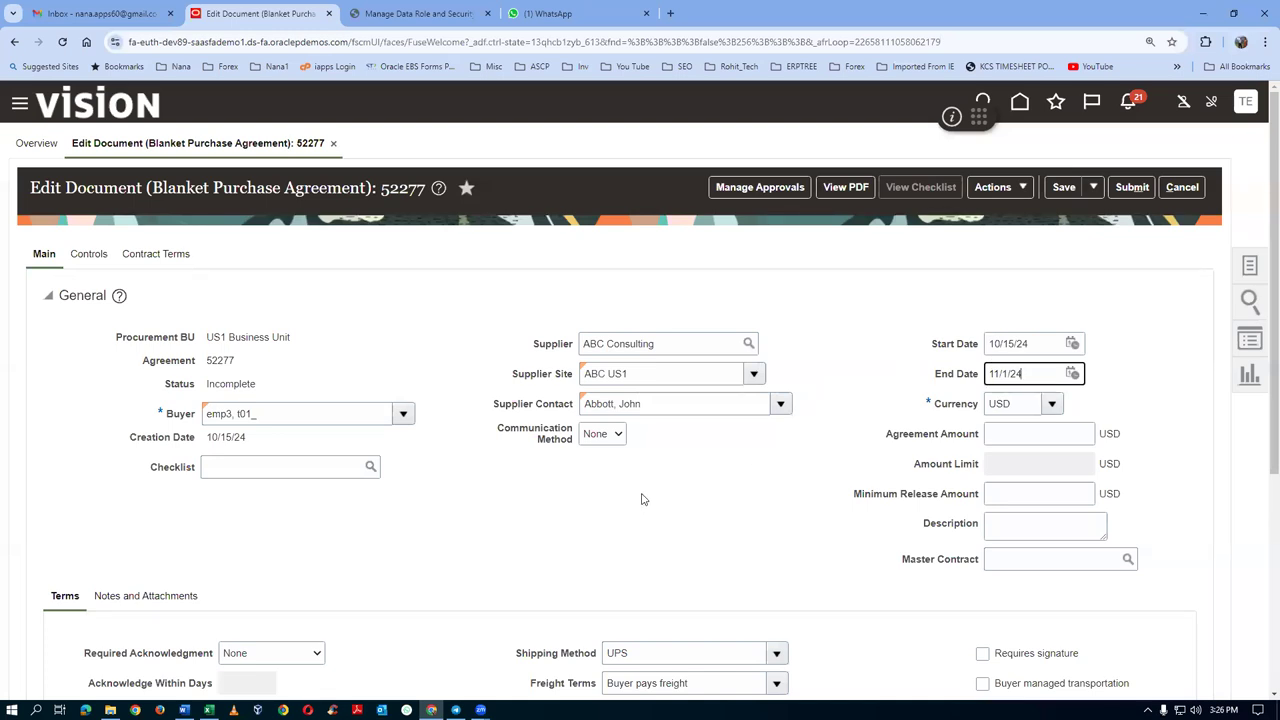
click(1002, 432)
text(100,000)
key(Tab)
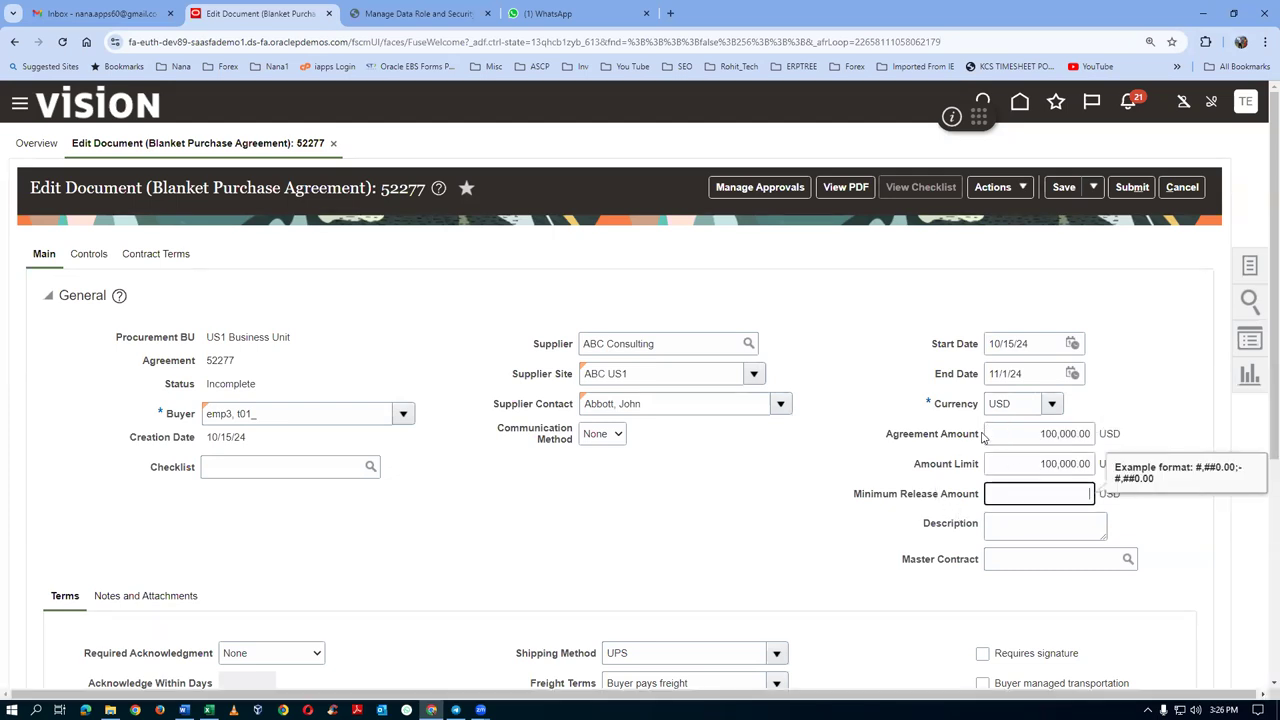
click(997, 465)
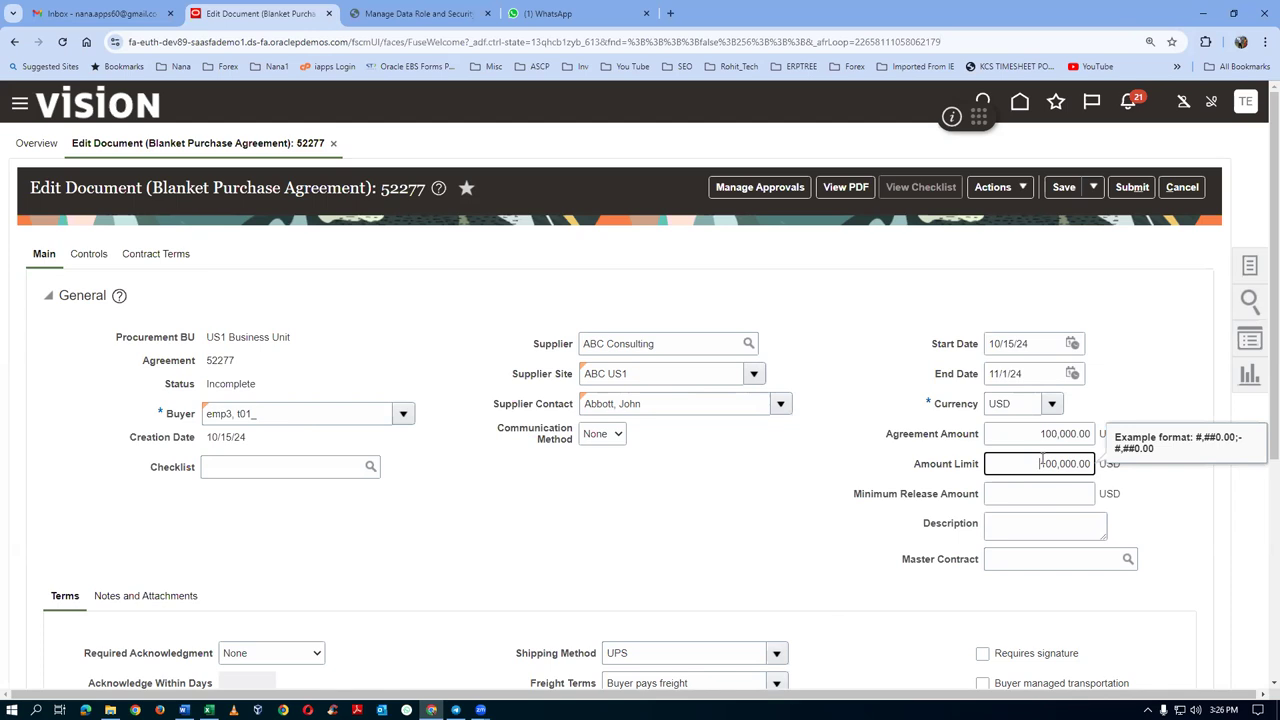
drag(1040, 463, 1096, 462)
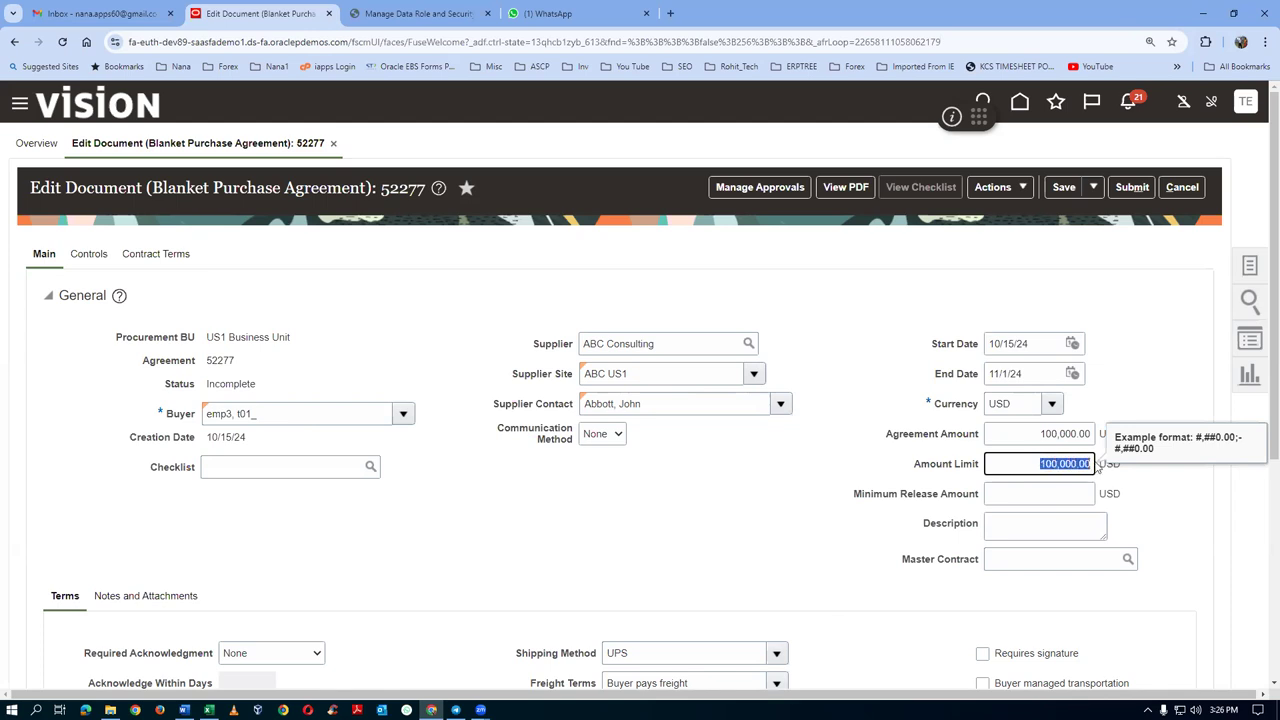
click(840, 334)
click(1027, 493)
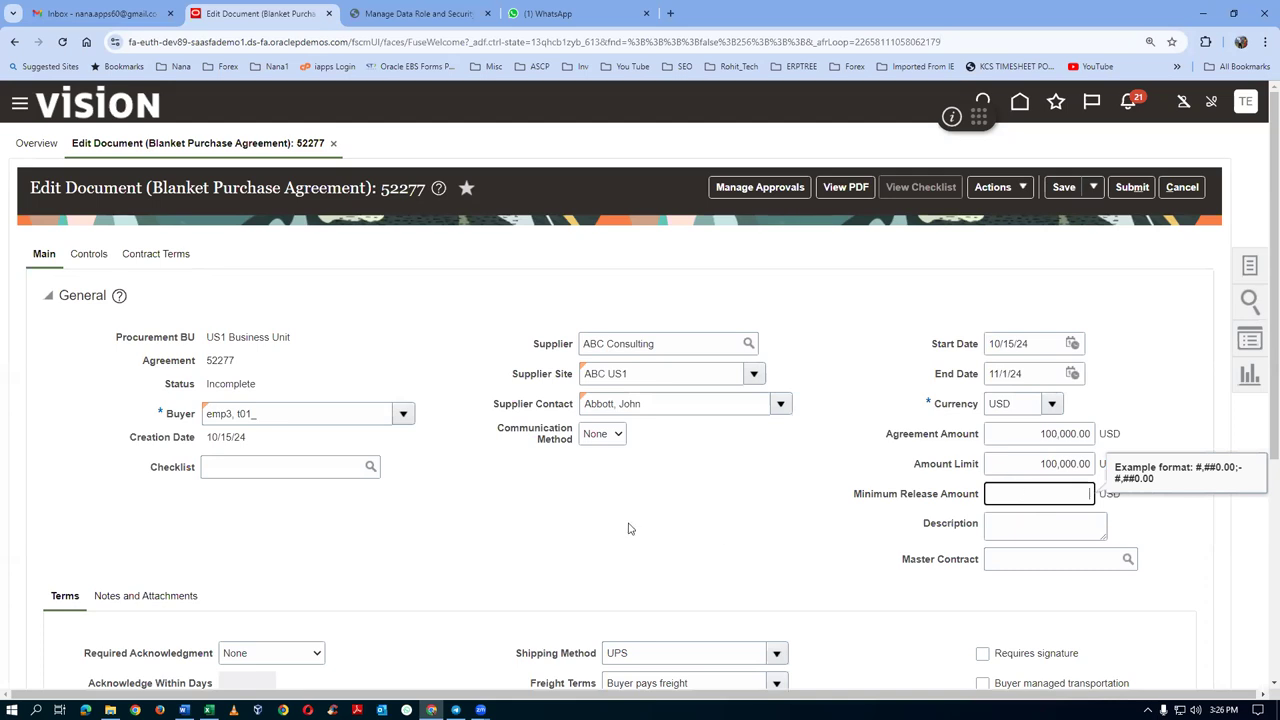
scroll(634, 529, down, 1)
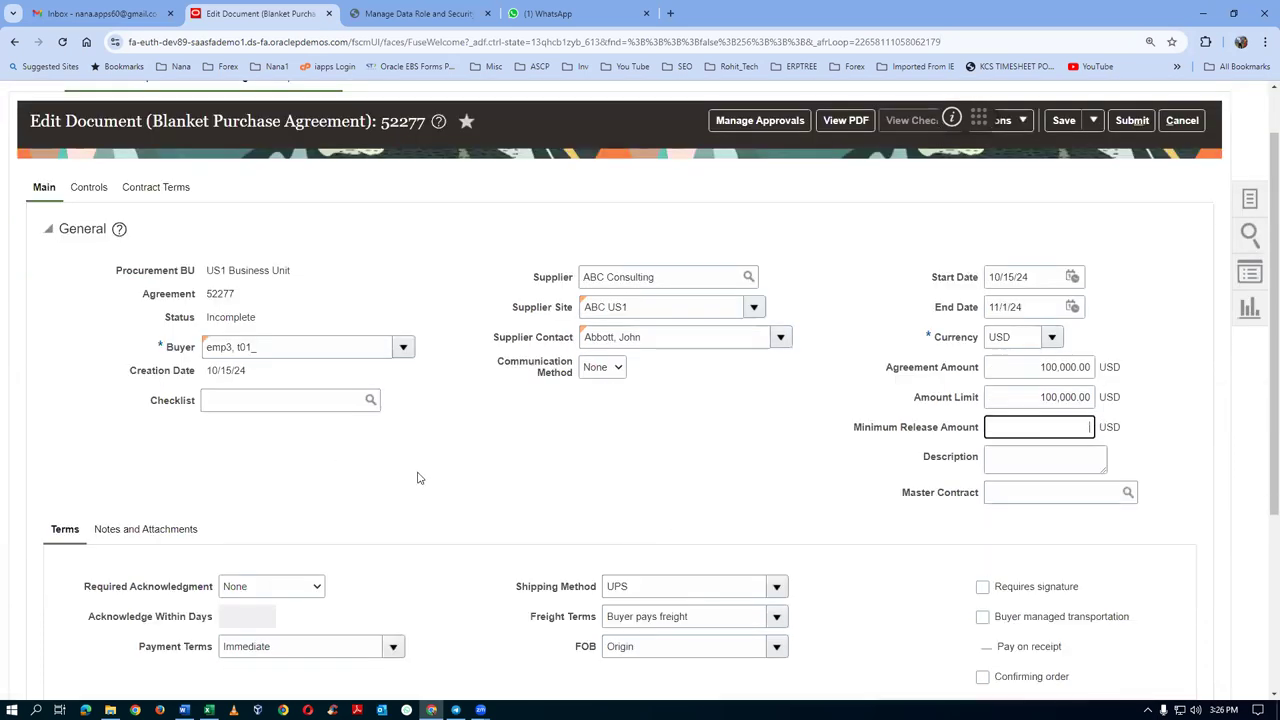
- Add line 1 for item t0101_desktop priced at 100.00 and open it in Edit Line
scroll(420, 478, down, 3)
scroll(419, 478, down, 1)
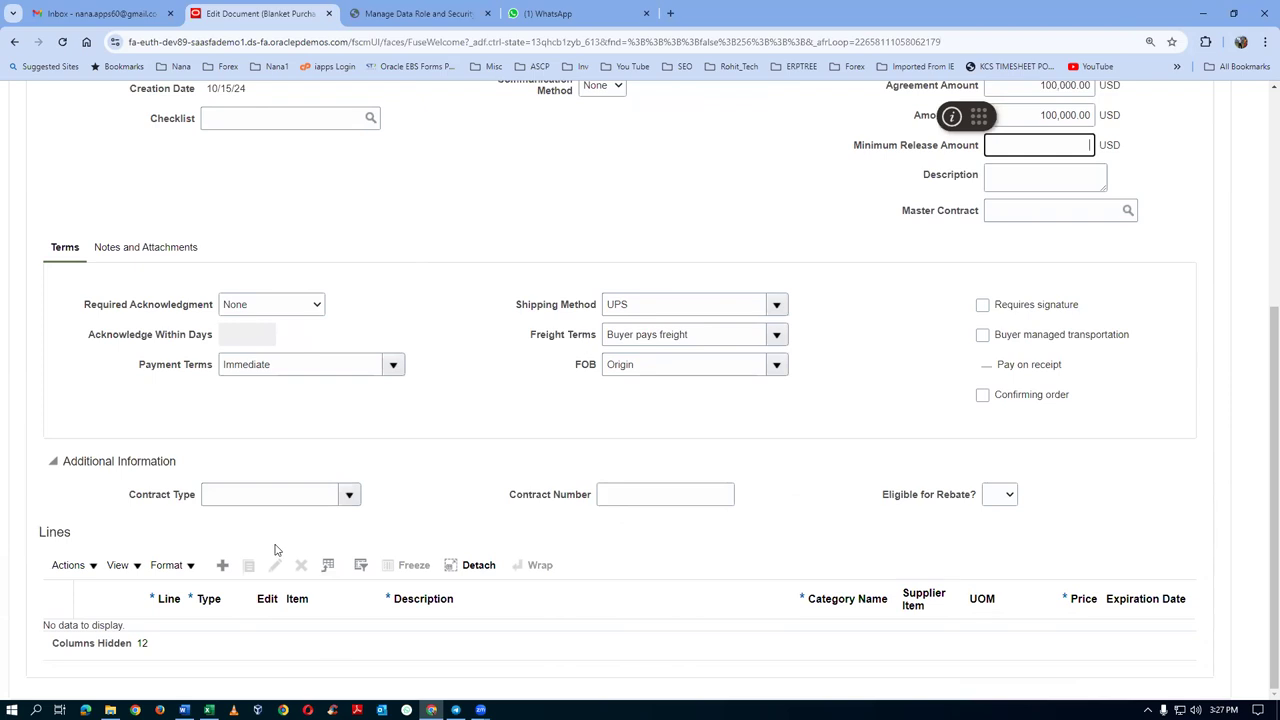
click(223, 567)
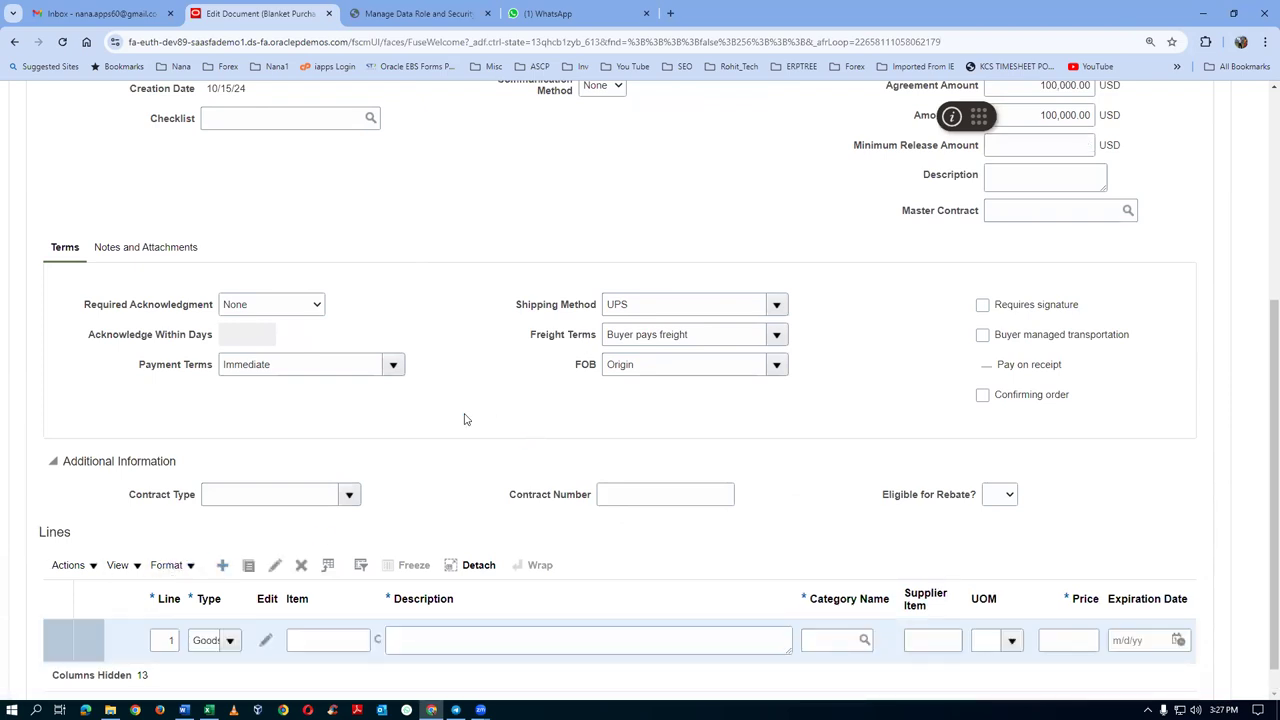
click(296, 643)
text(tt101)
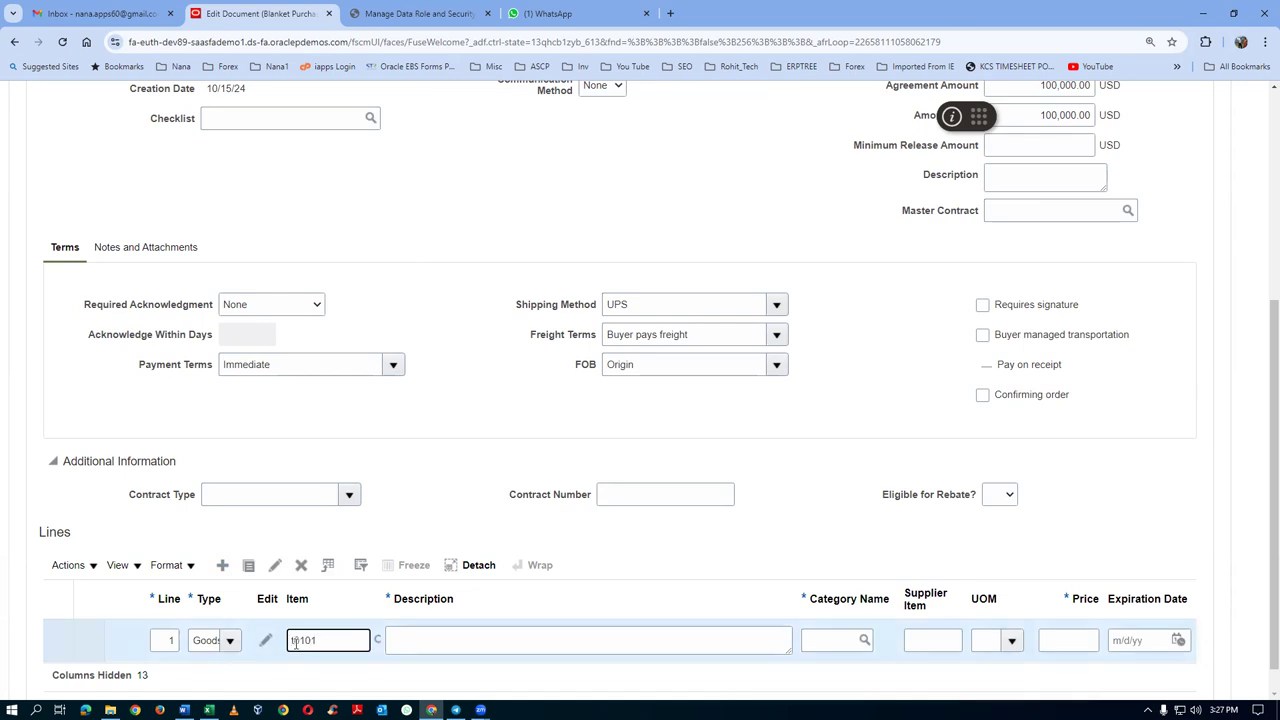
click(376, 640)
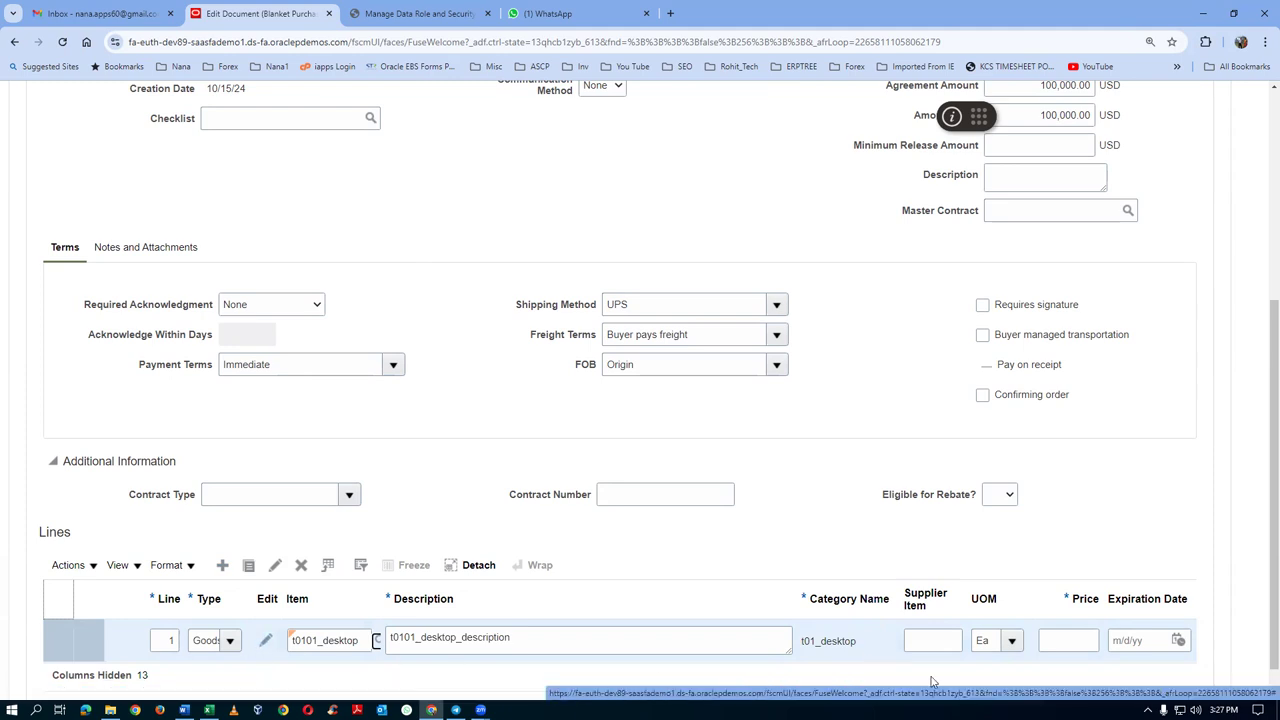
click(1068, 642)
text(100)
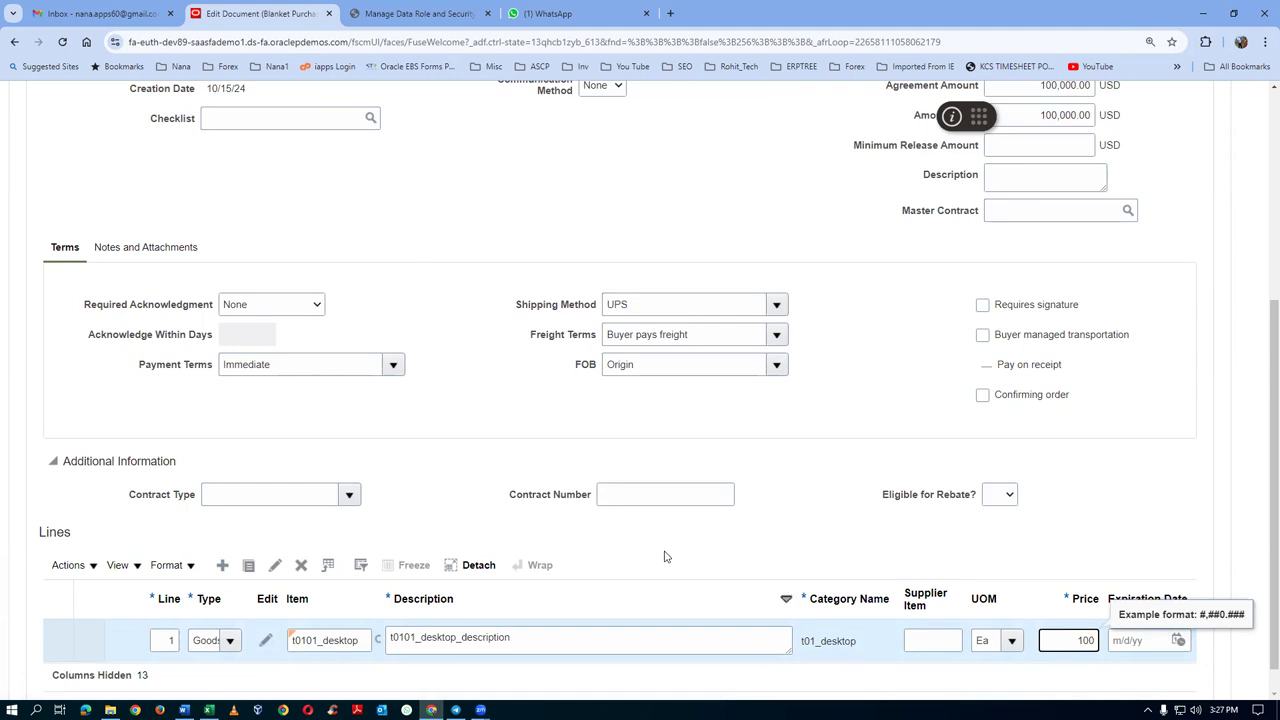
click(563, 392)
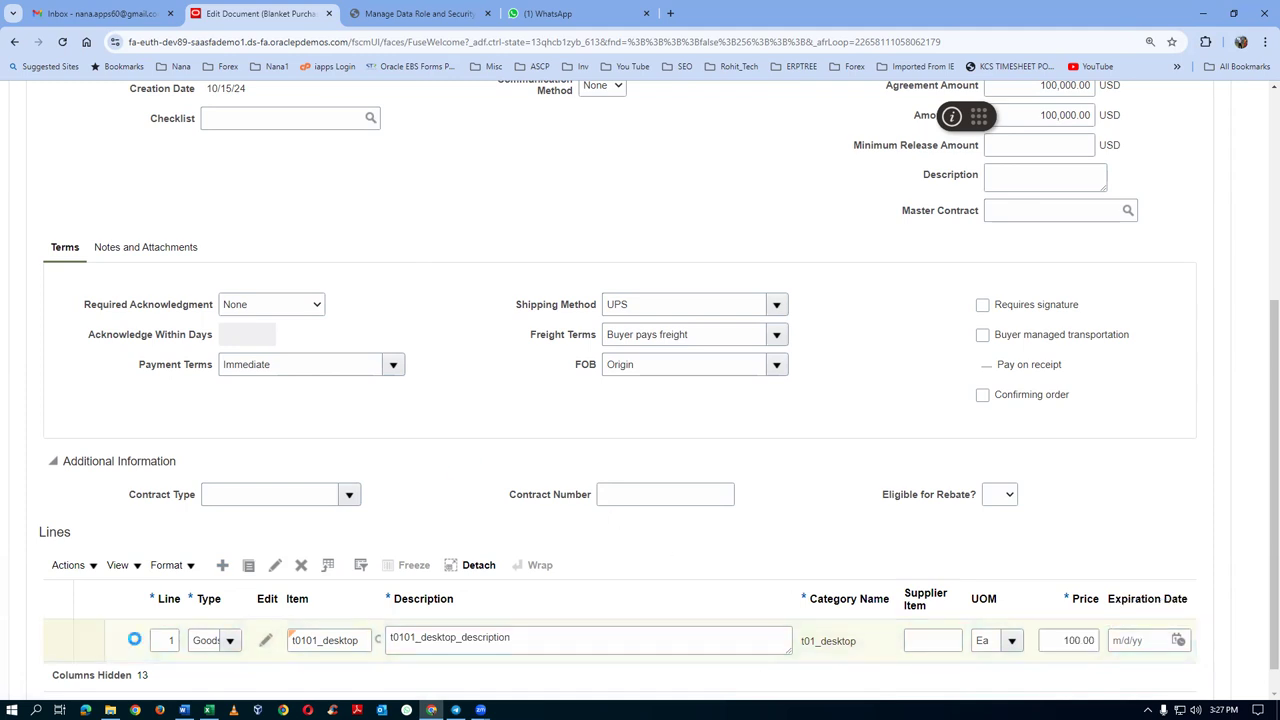
click(38, 640)
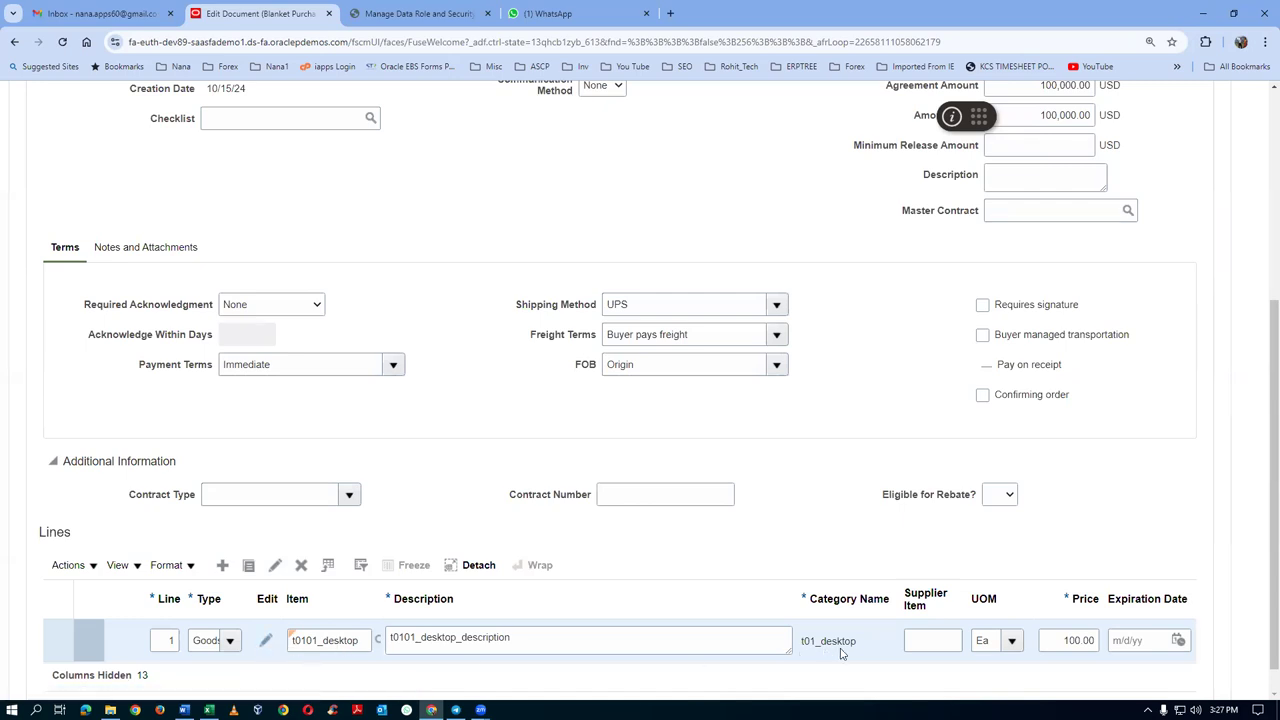
click(266, 645)
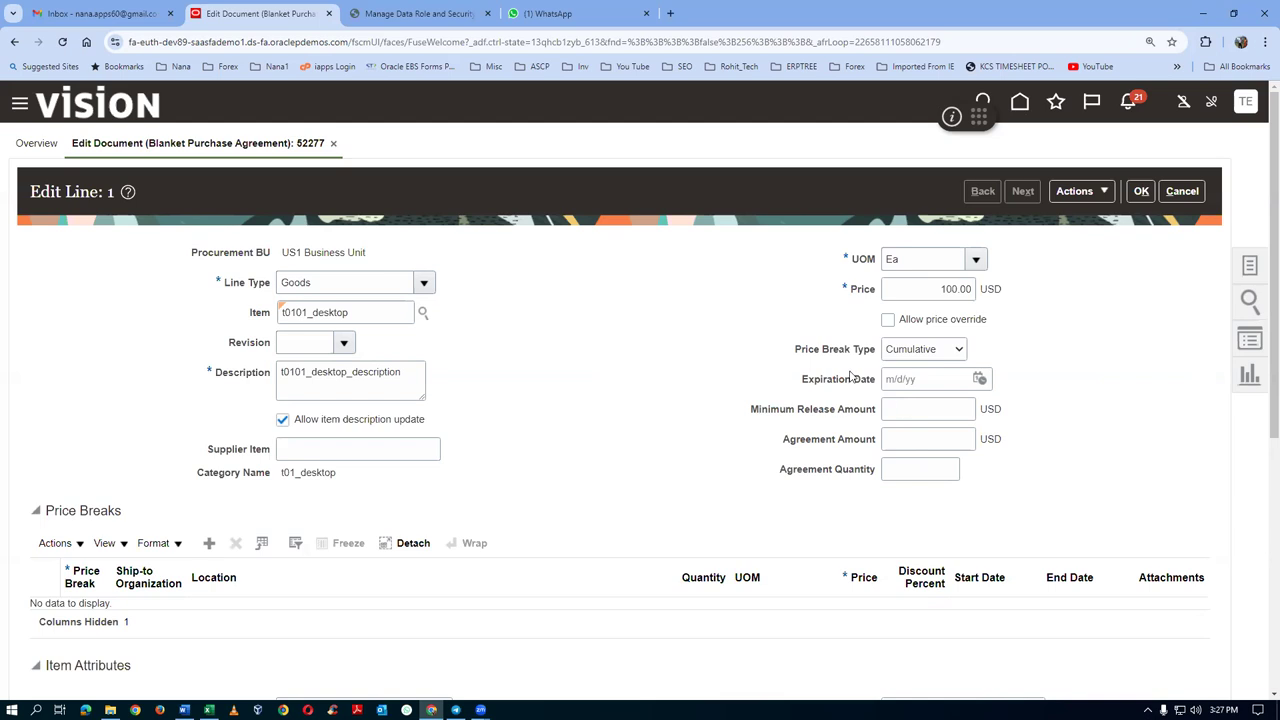
click(895, 352)
click(895, 368)
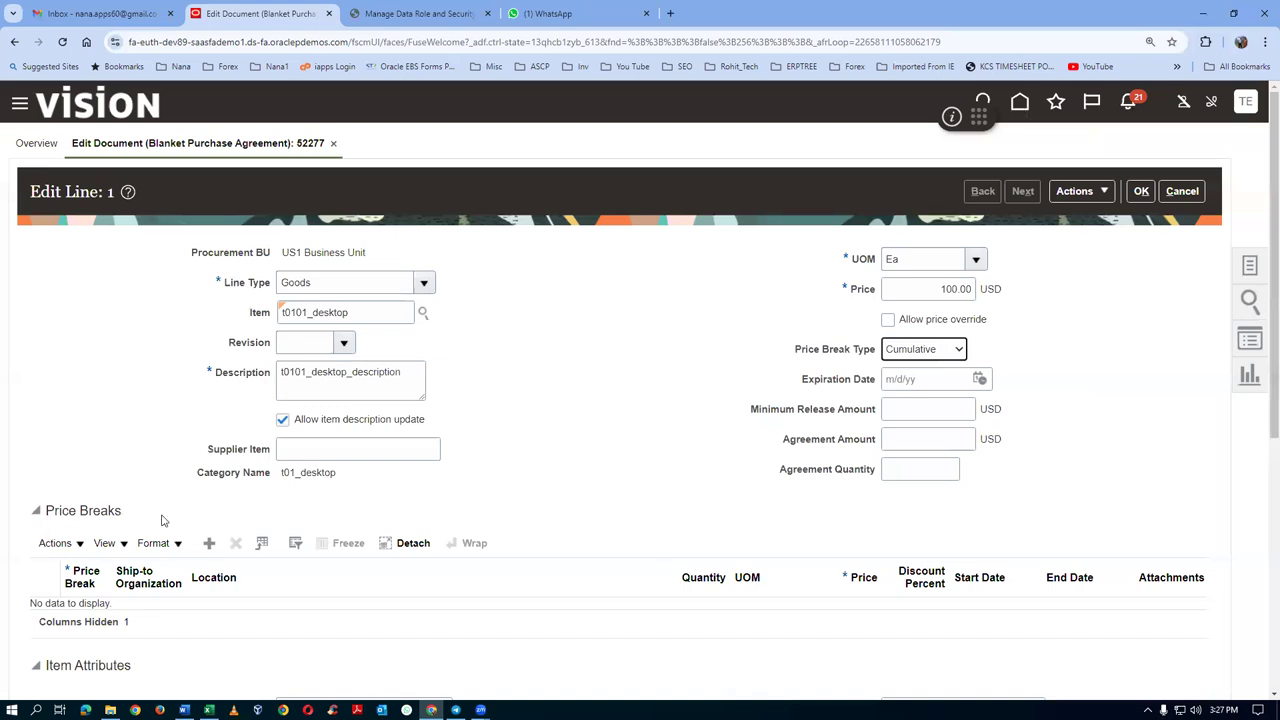
scroll(150, 528, down, 1)
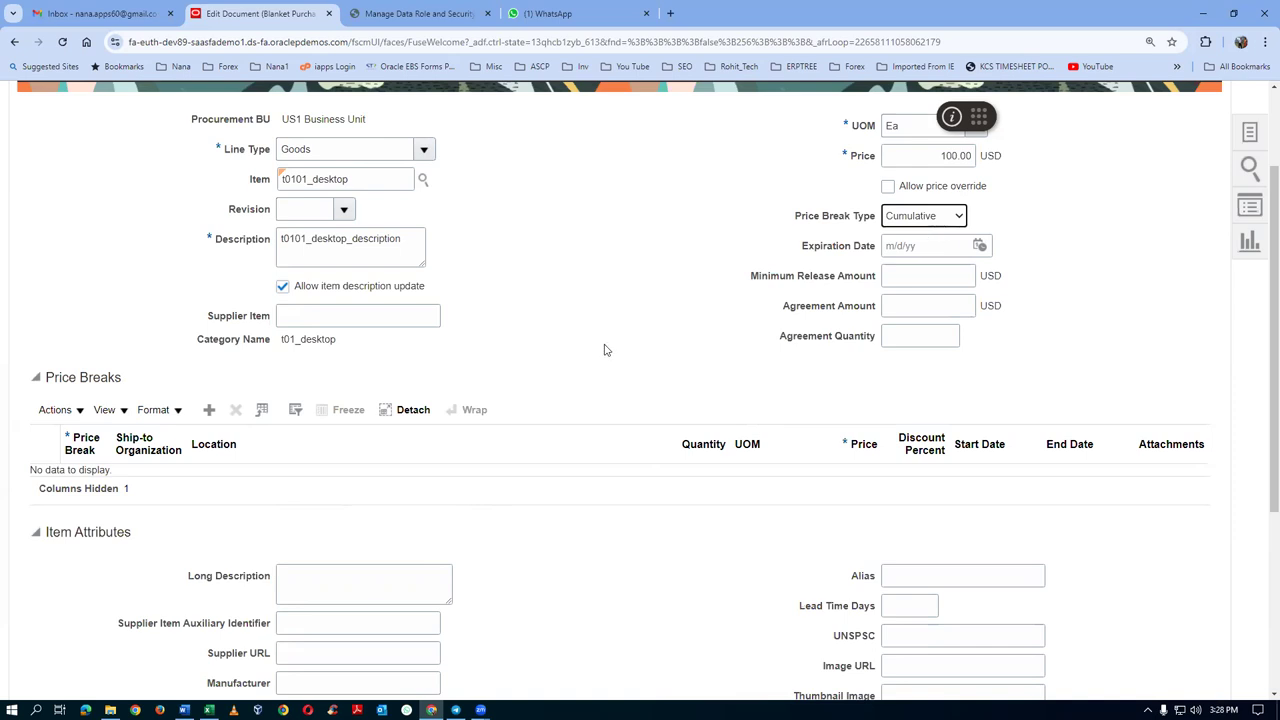
scroll(604, 349, down, 2)
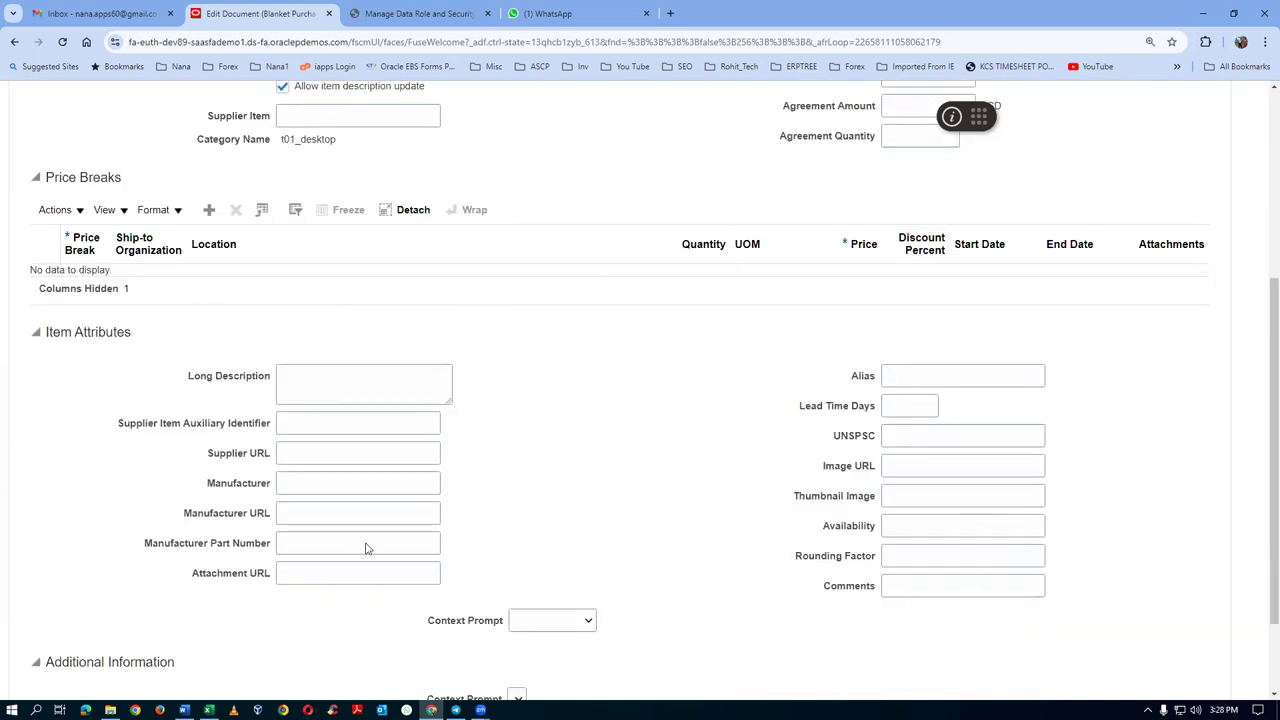
click(315, 380)
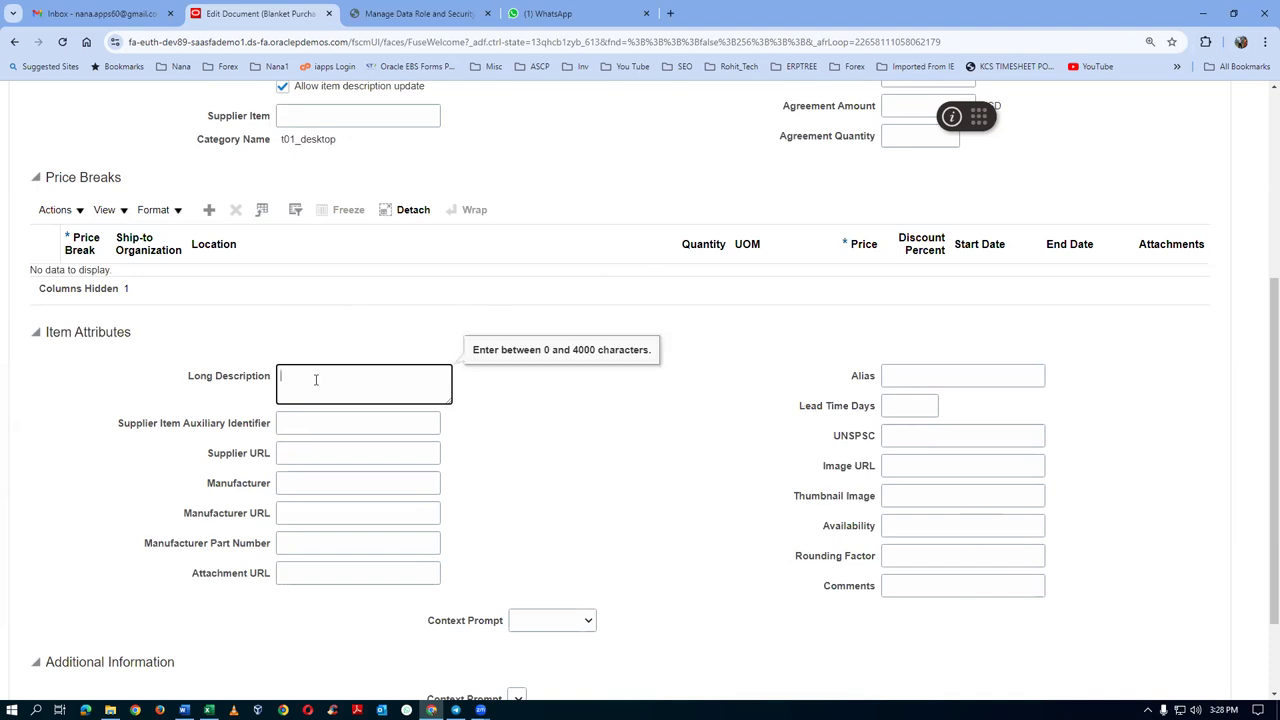
text(t01 desktop BPA Long)
click(312, 427)
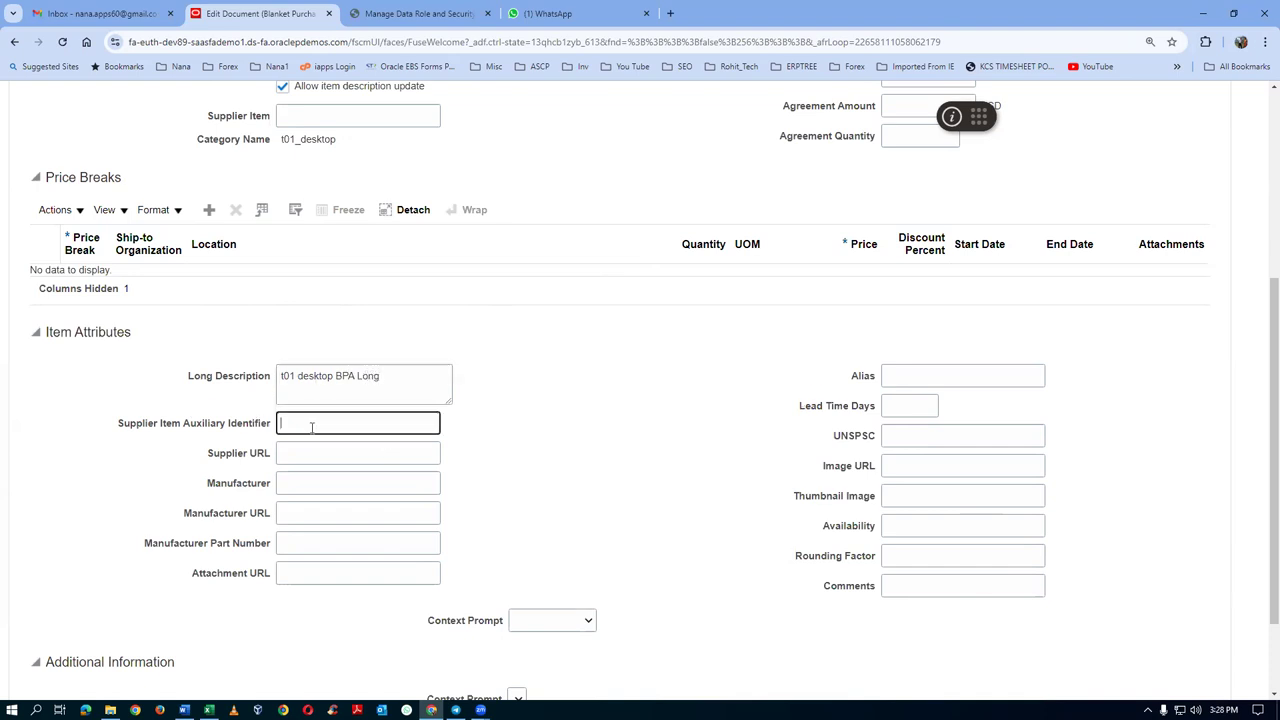
text(t01 sup identifier)
click(321, 453)
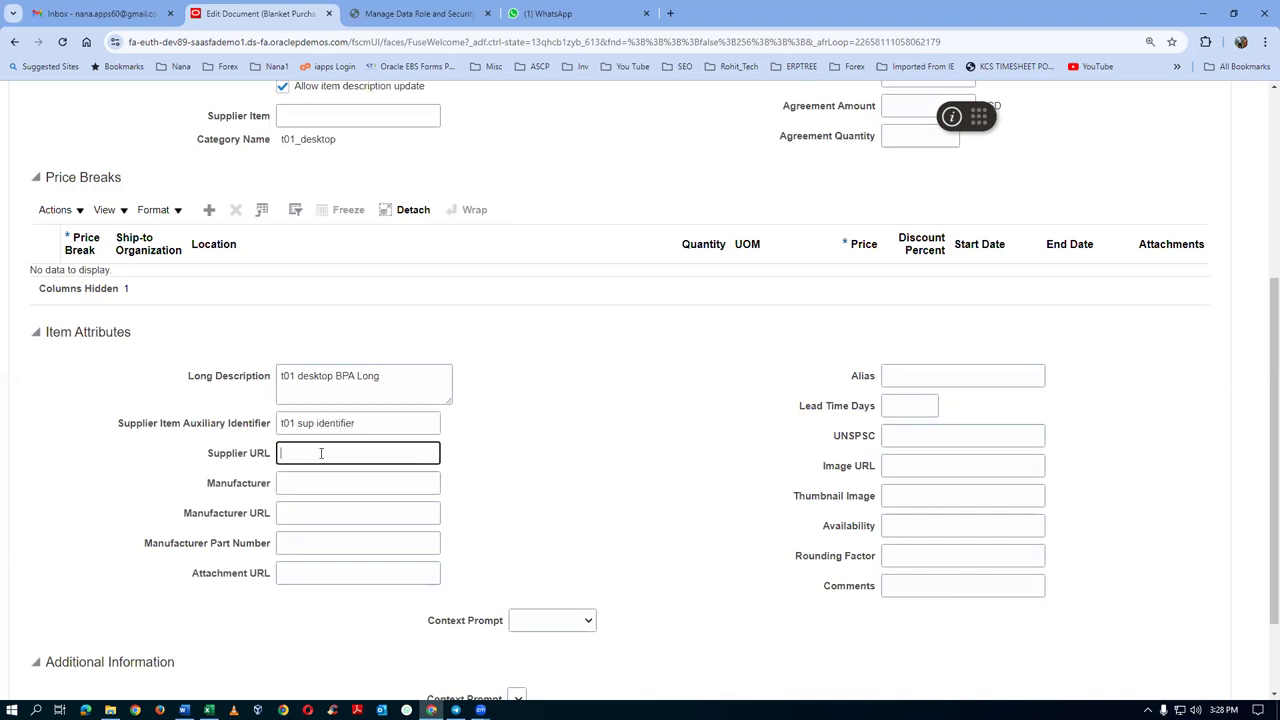
text(http://oracle.com)
click(299, 483)
text(Oracle)
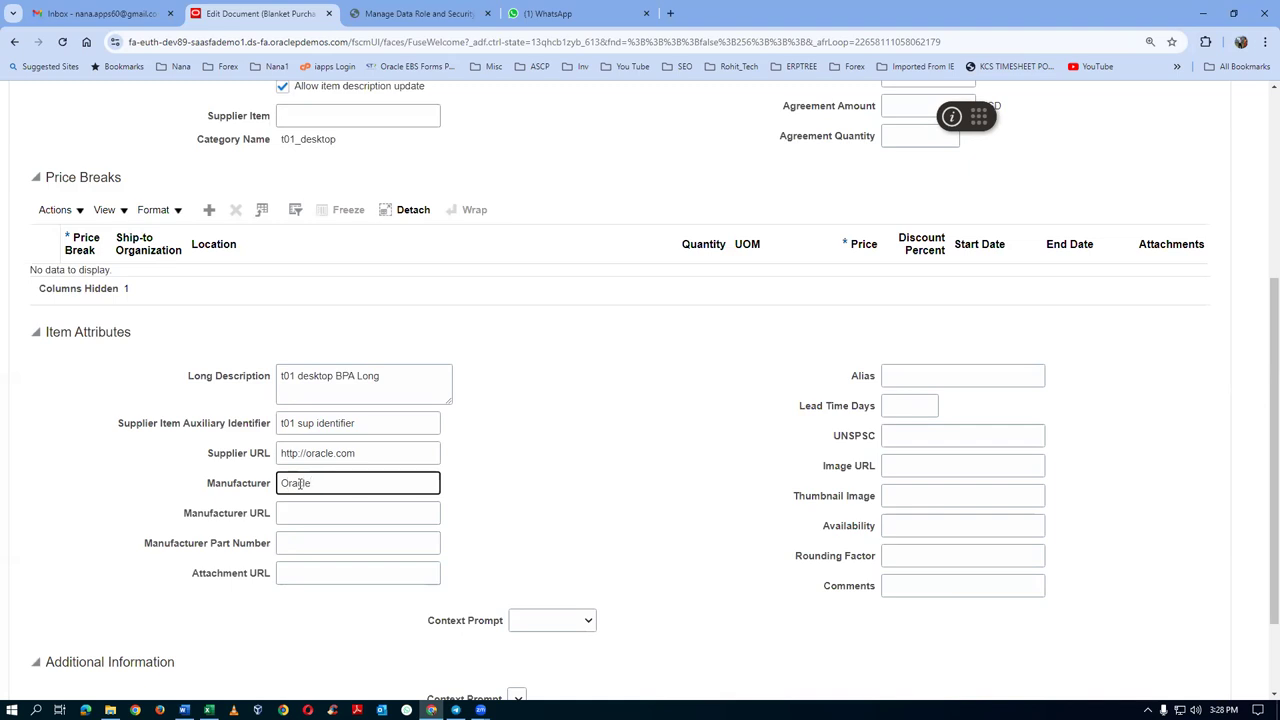
click(312, 511)
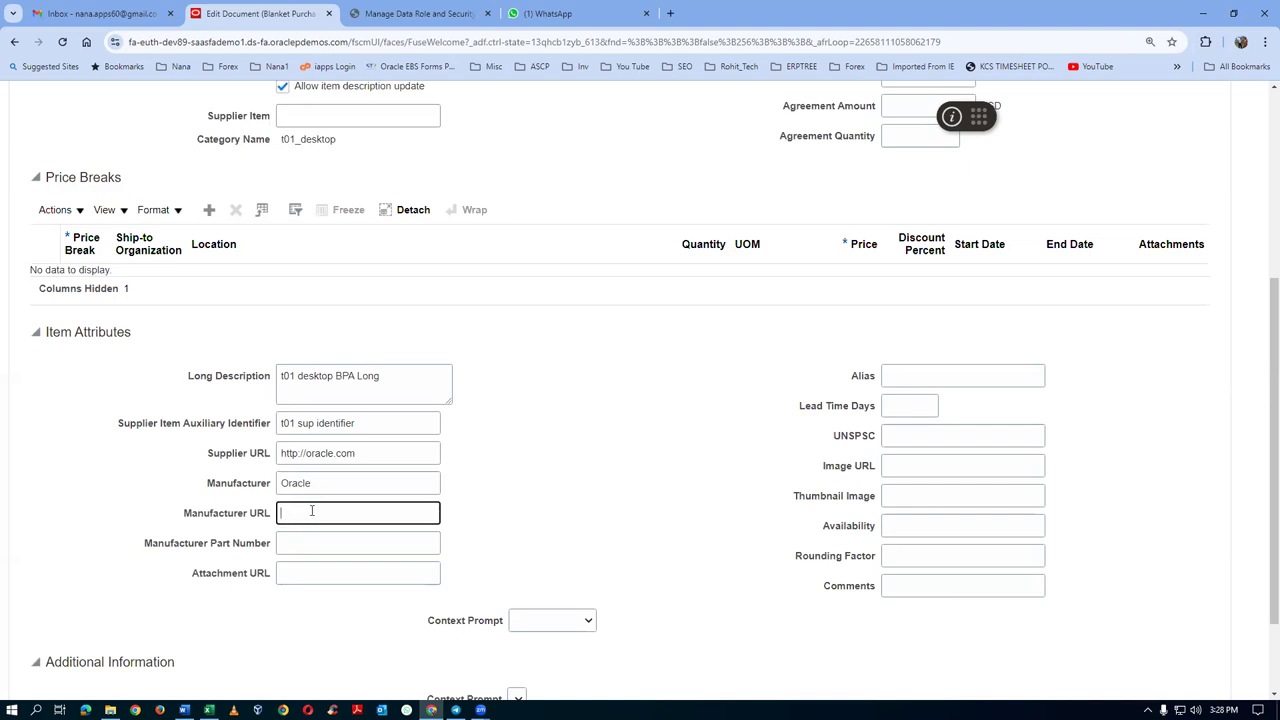
text(http://dell.com)
click(323, 540)
text(123)
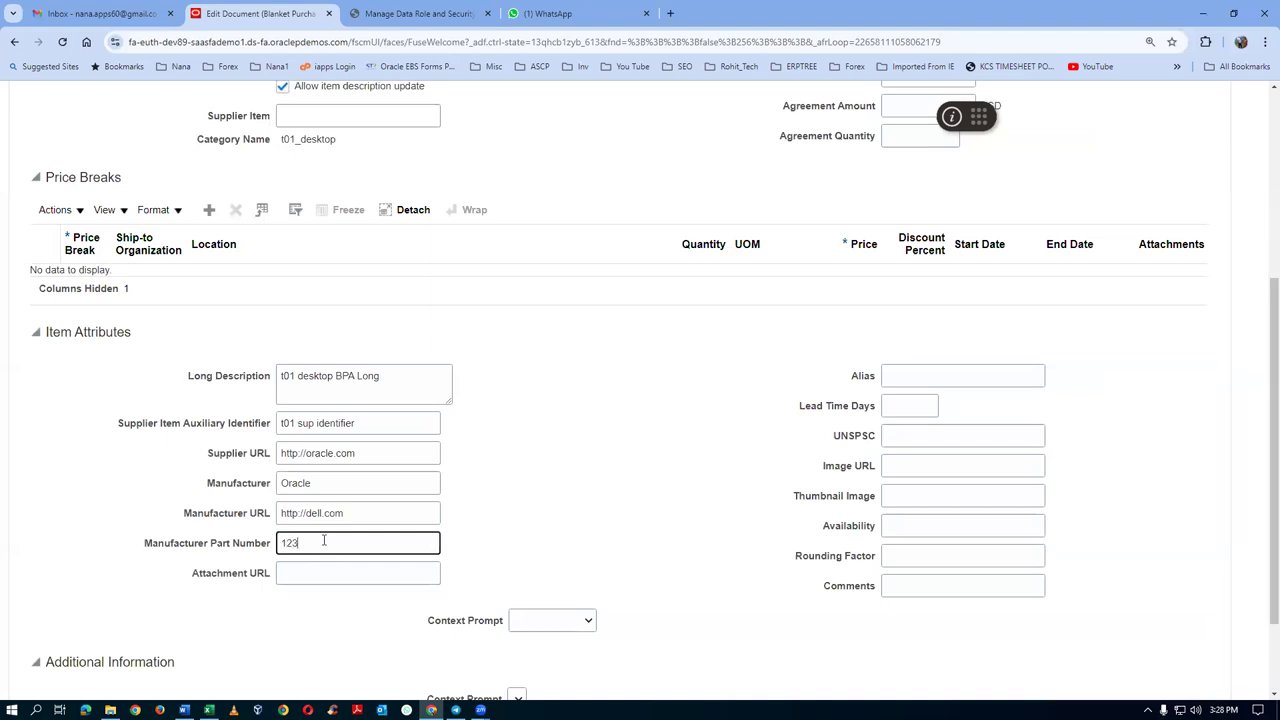
click(306, 575)
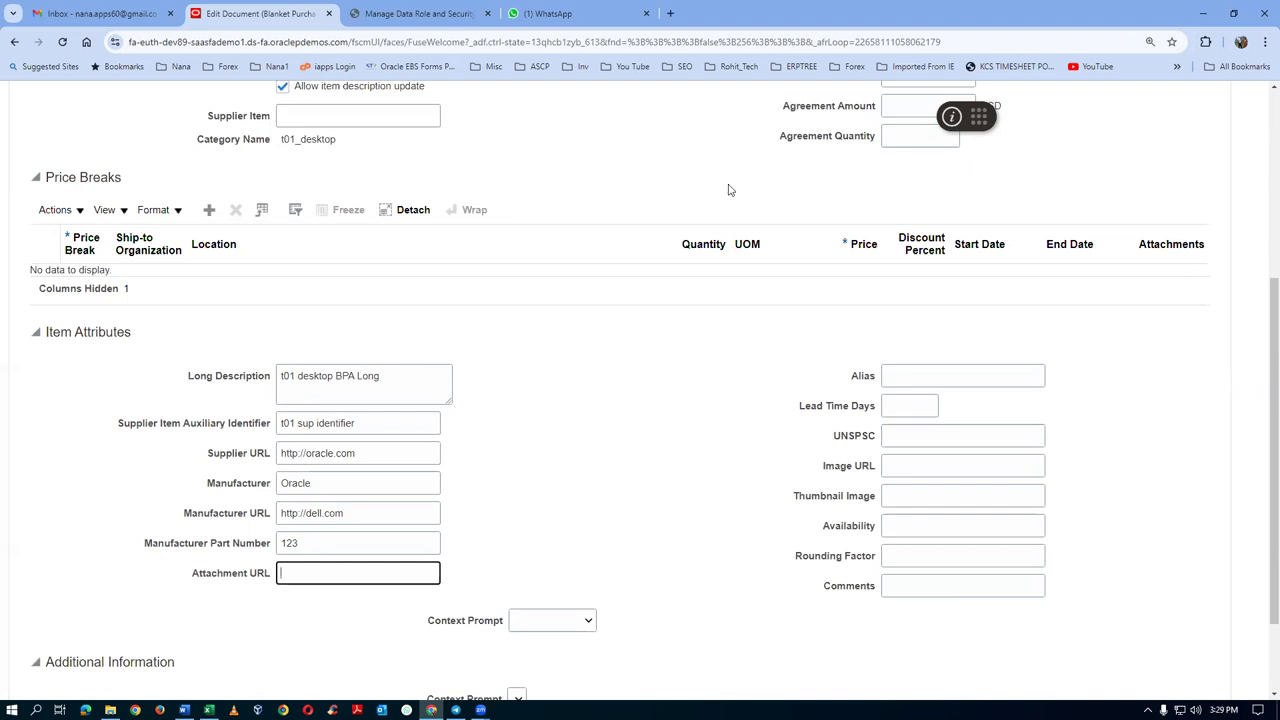
- Load oraclenana.com/Images in a new tab, open Desktop_Item.jpg and copy its address
click(673, 17)
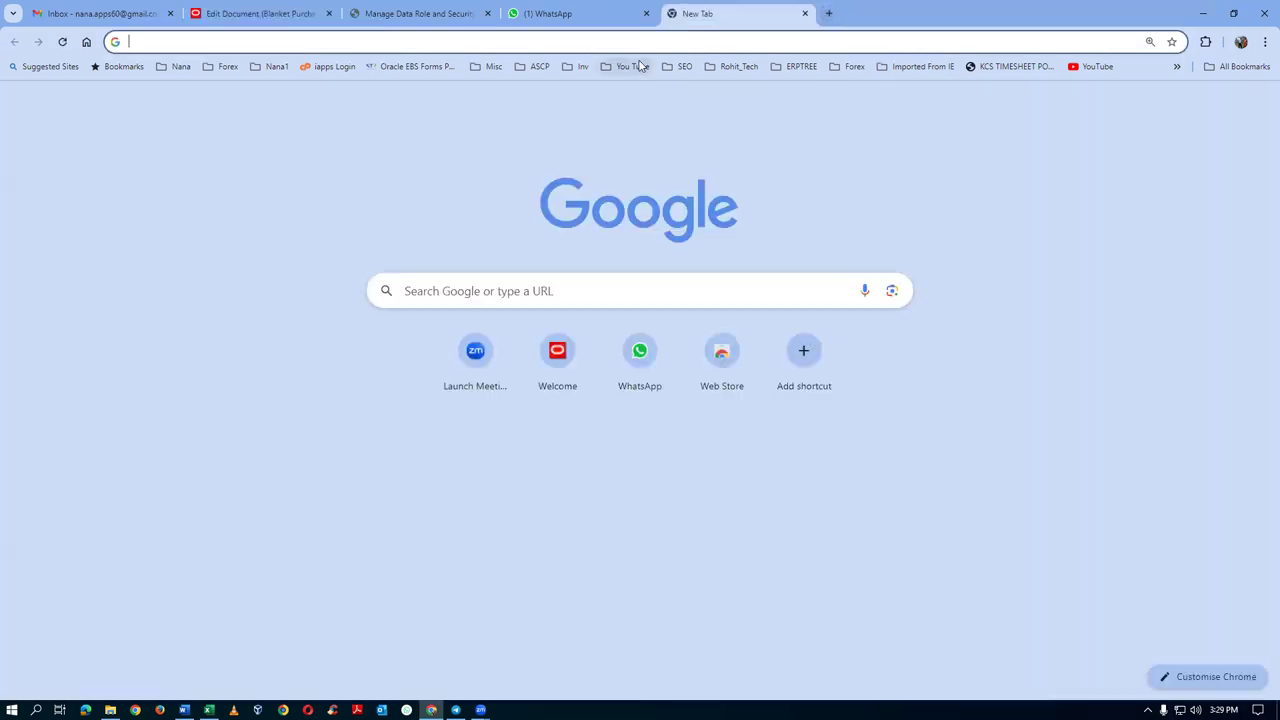
text(orac)
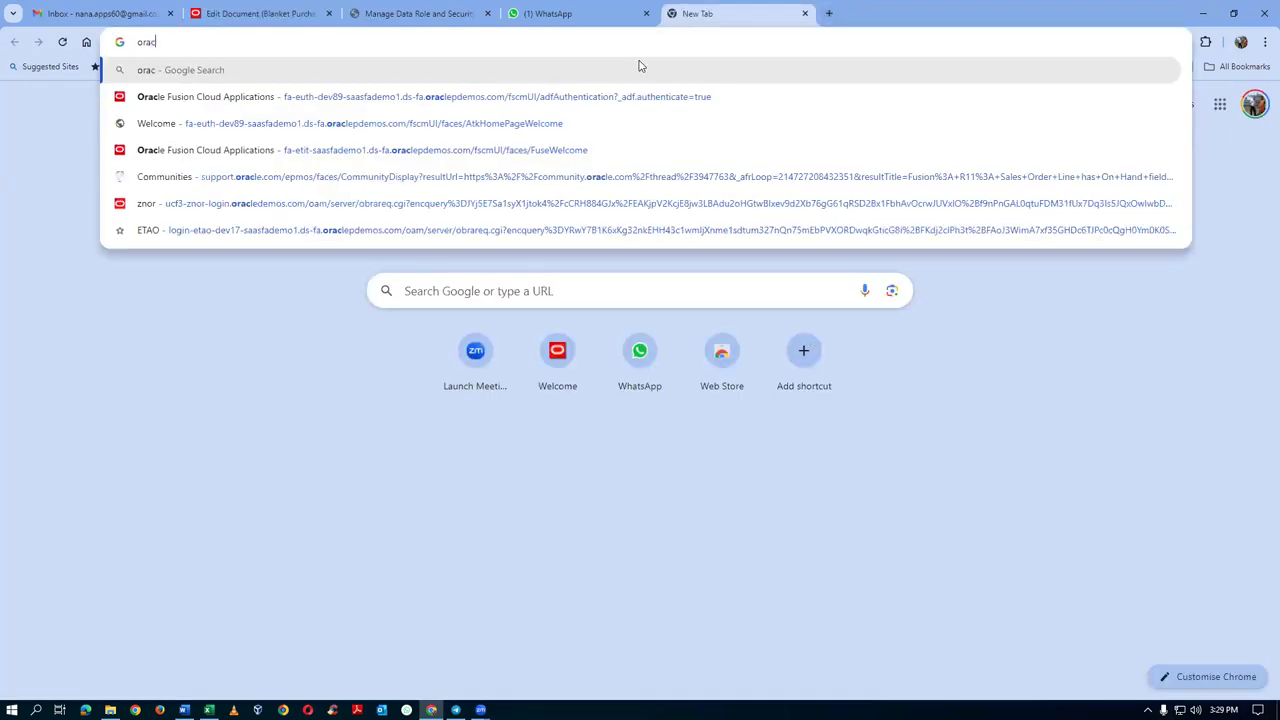
text(lenana.com/)
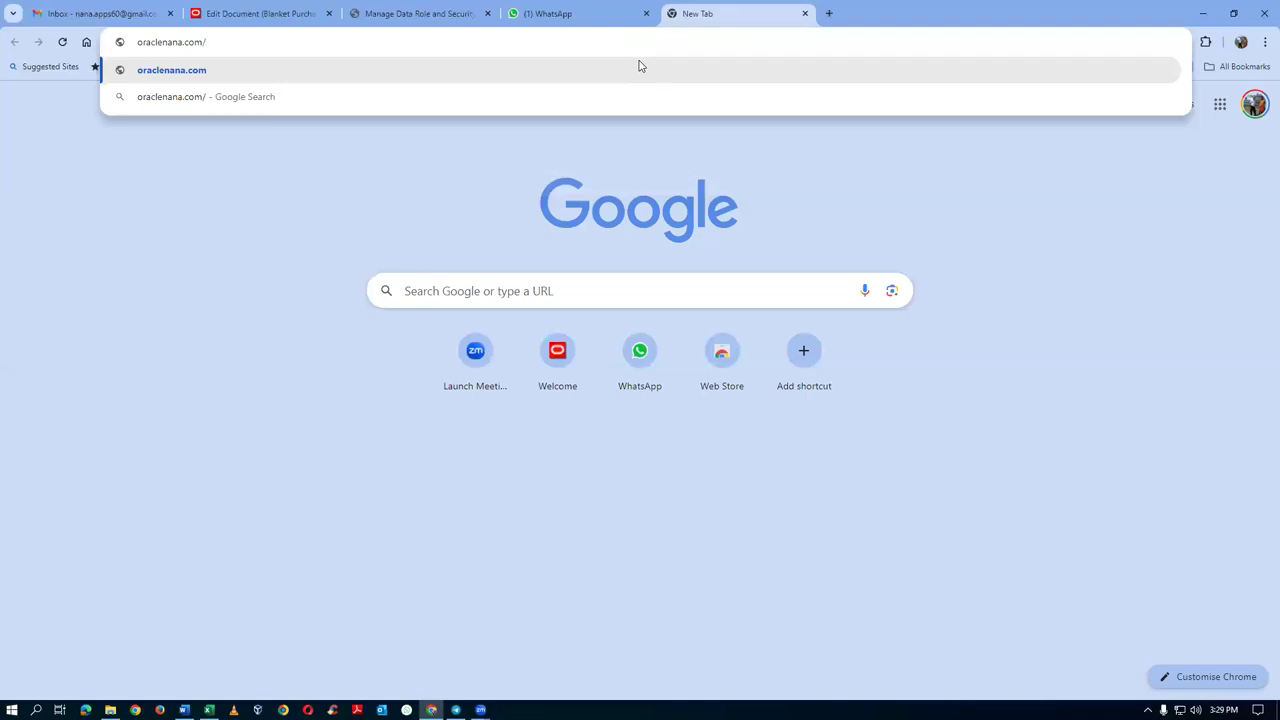
text(Images)
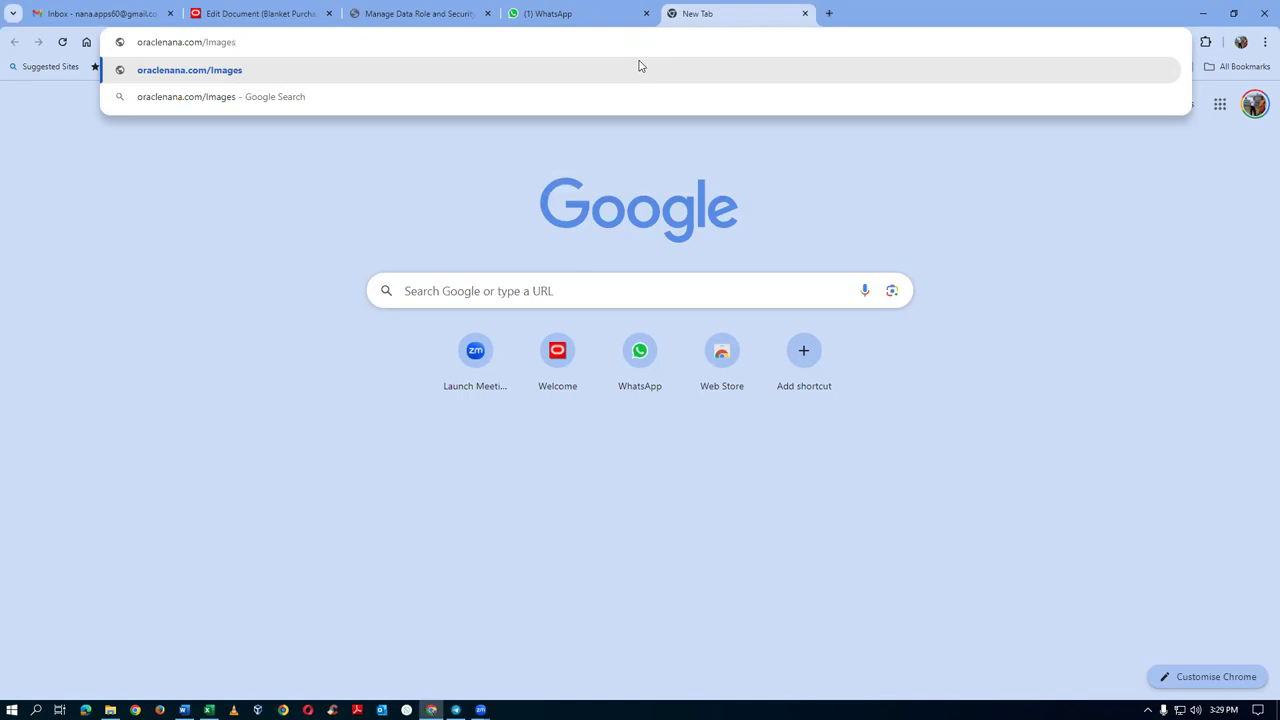
click(305, 9)
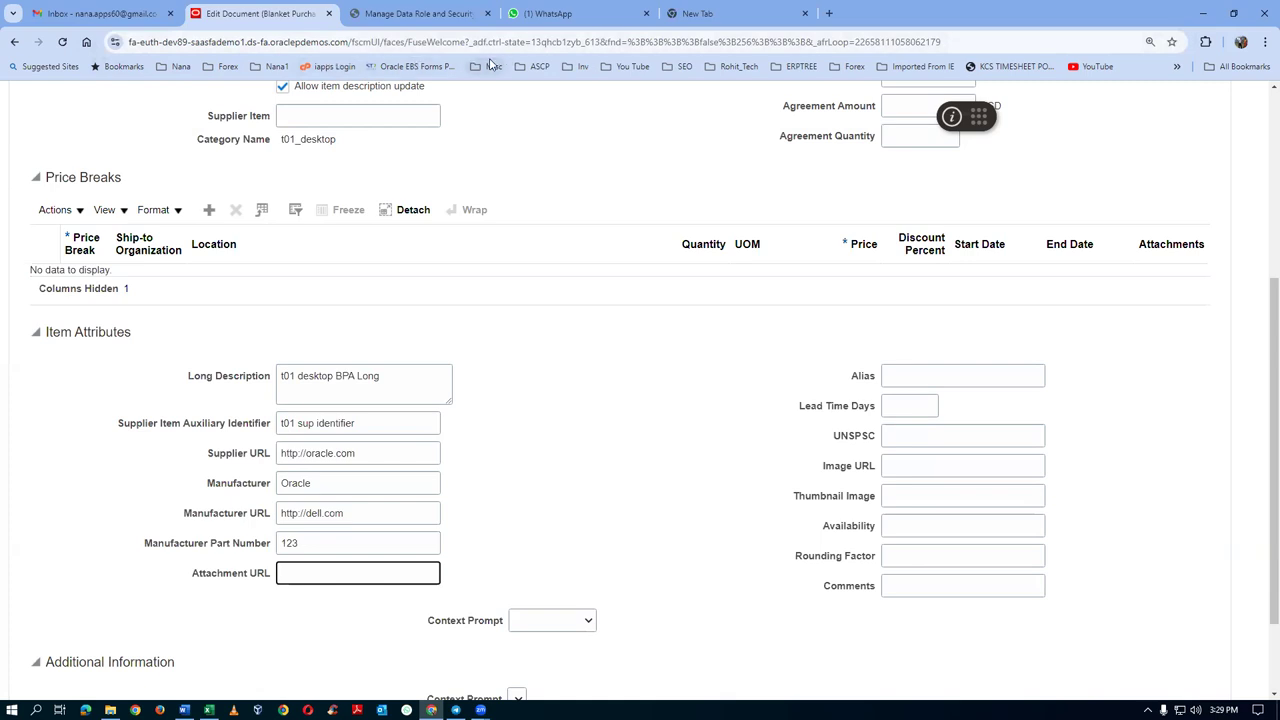
click(700, 15)
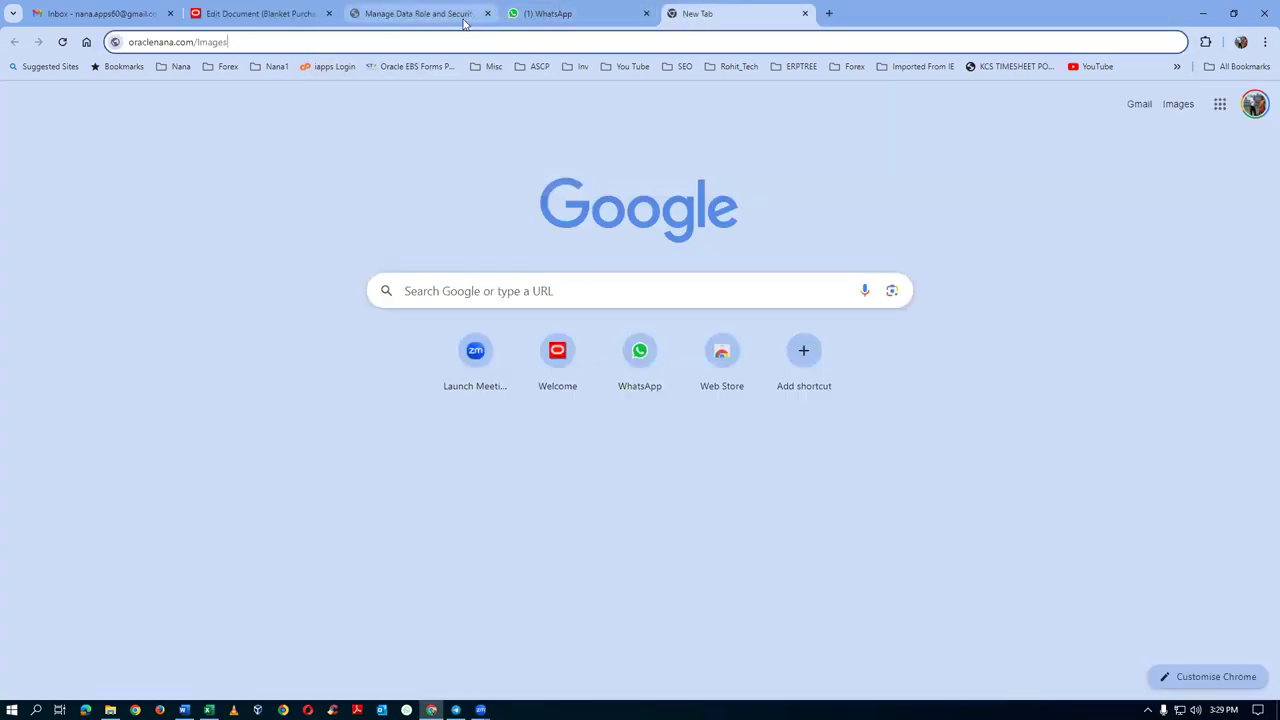
key(Return)
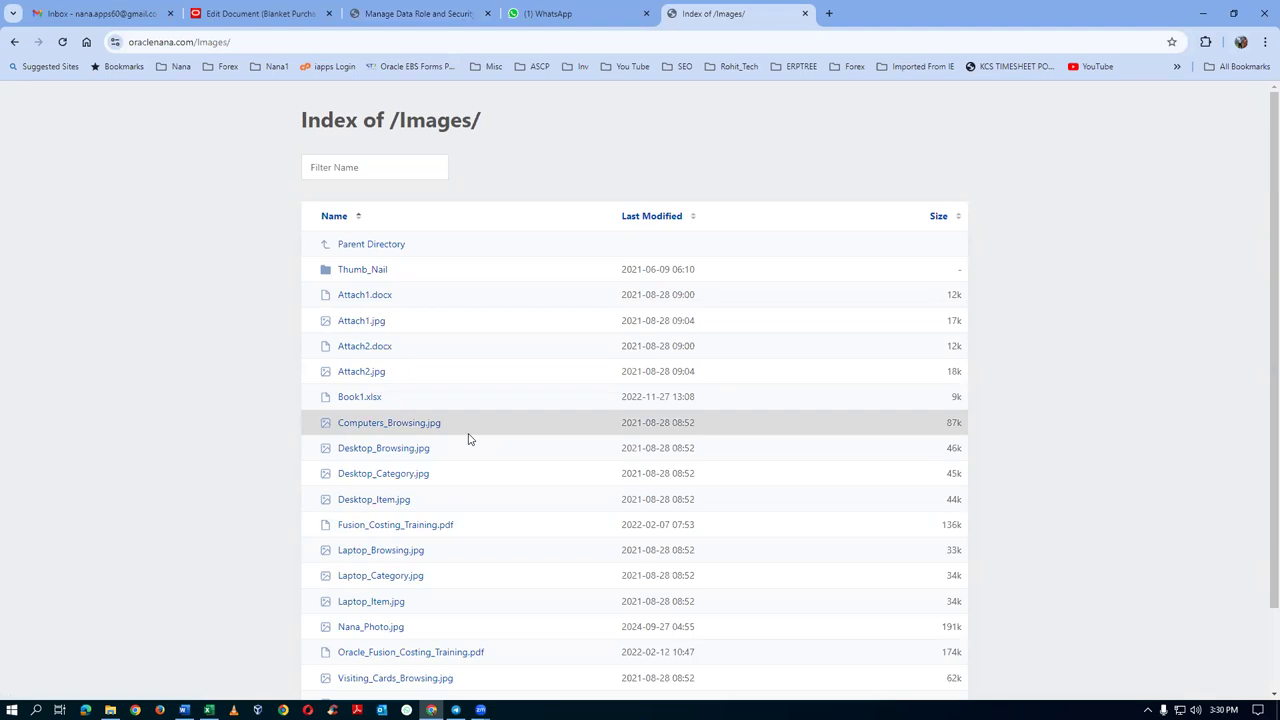
scroll(470, 438, down, 1)
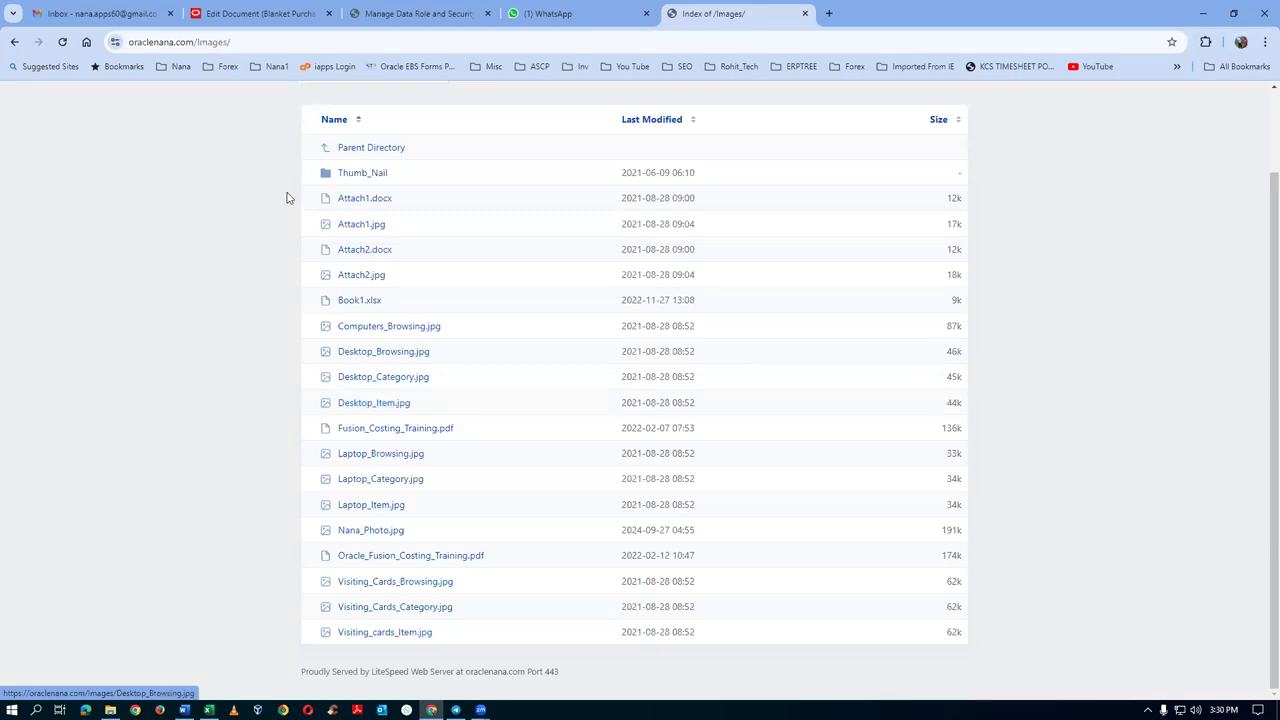
click(362, 409)
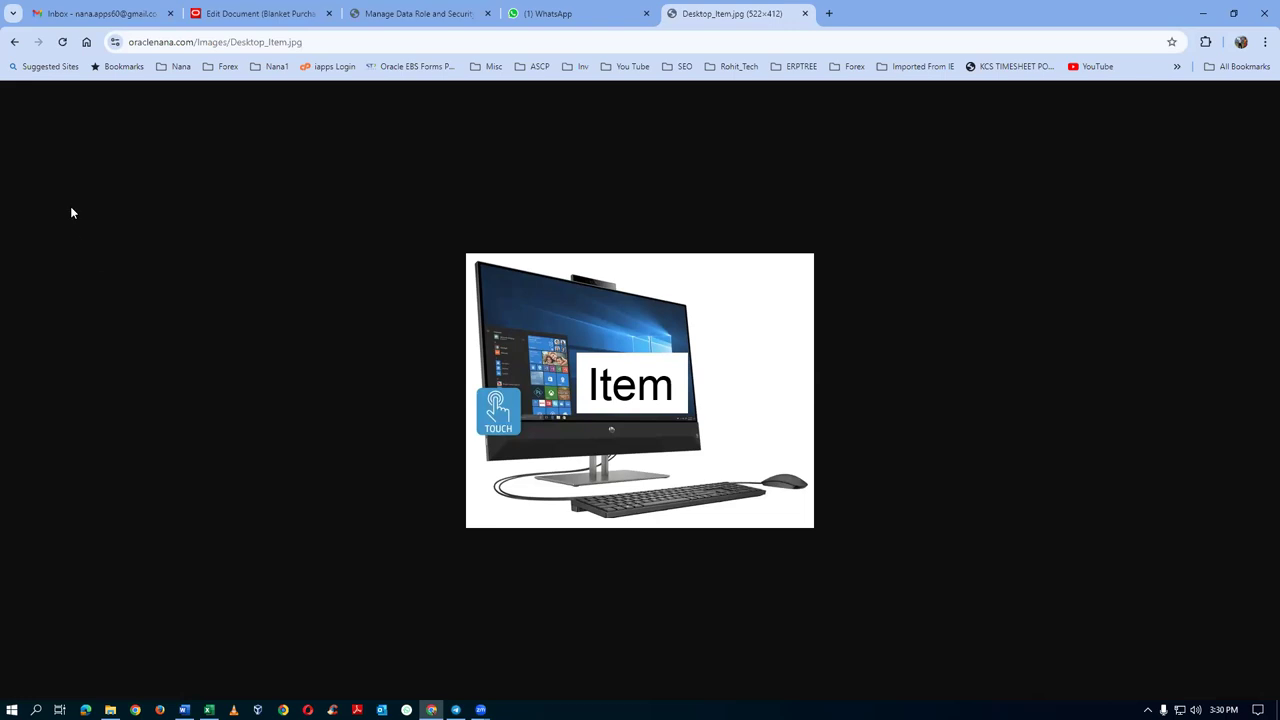
click(331, 44)
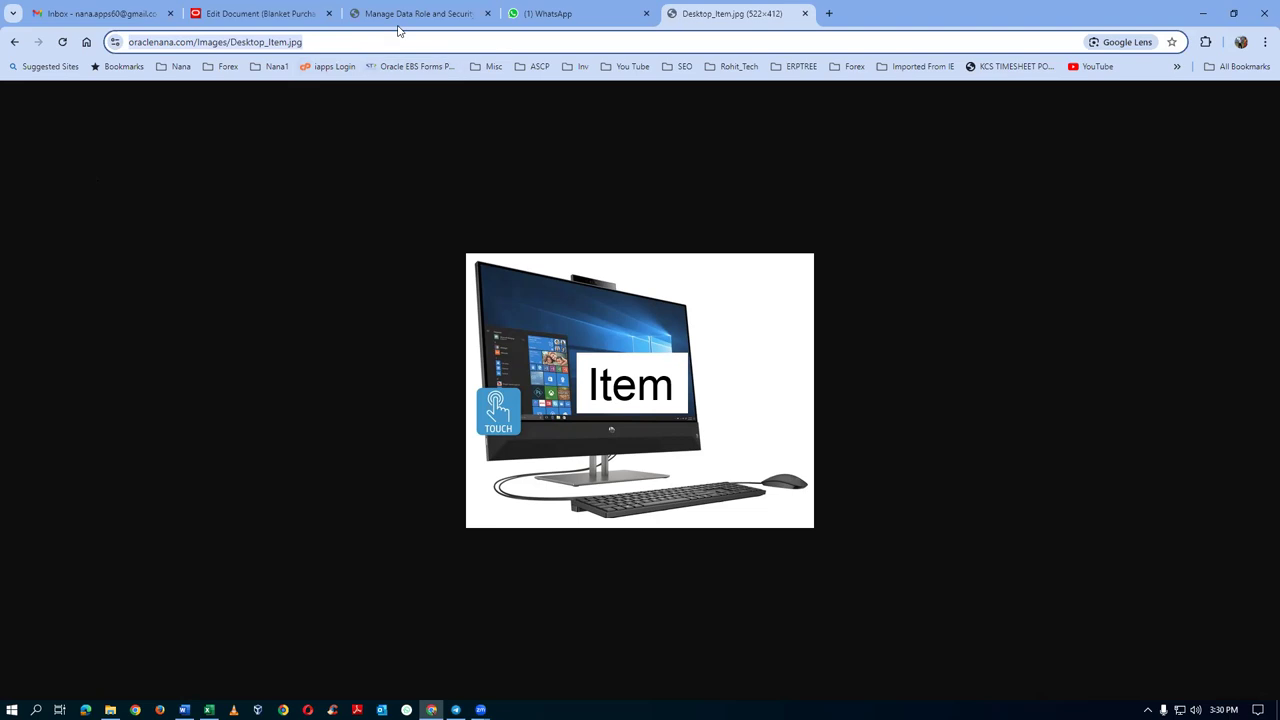
- Paste the Desktop_Item.jpg address into Attachment URL, set Alias 't01 desk' and Lead Time Days 5
click(284, 17)
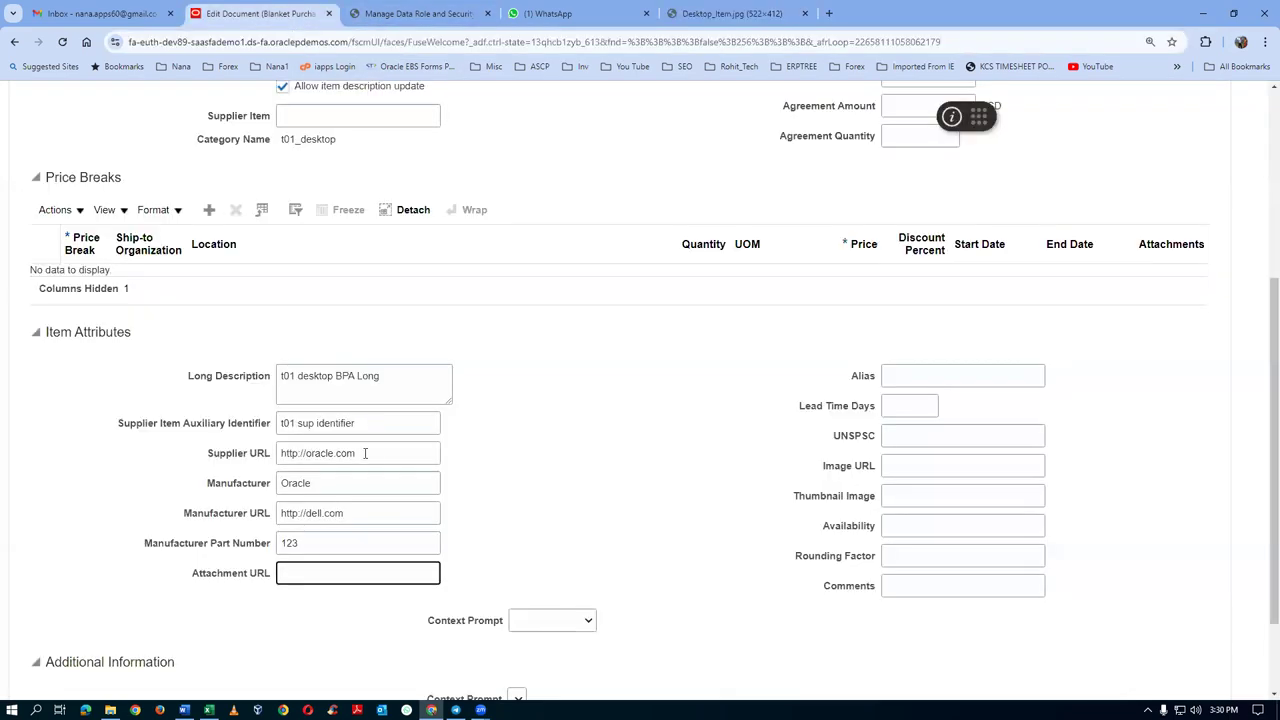
key(ctrl+v)
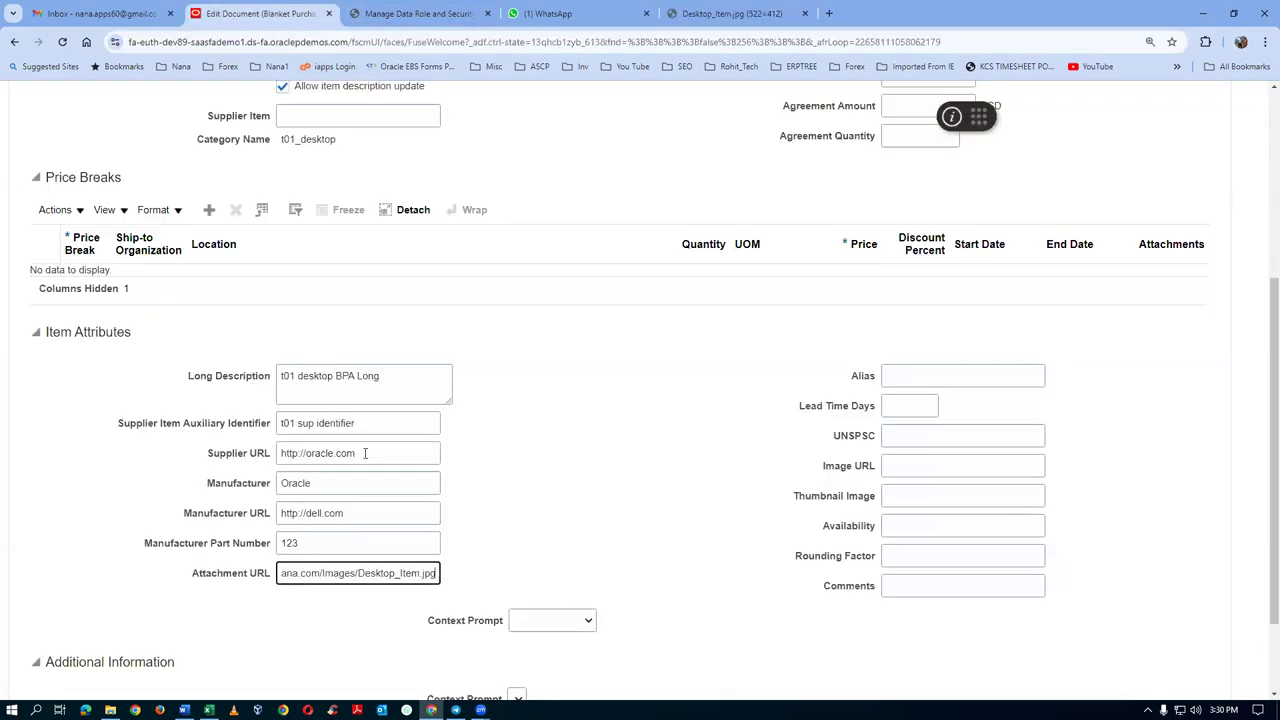
key(Tab)
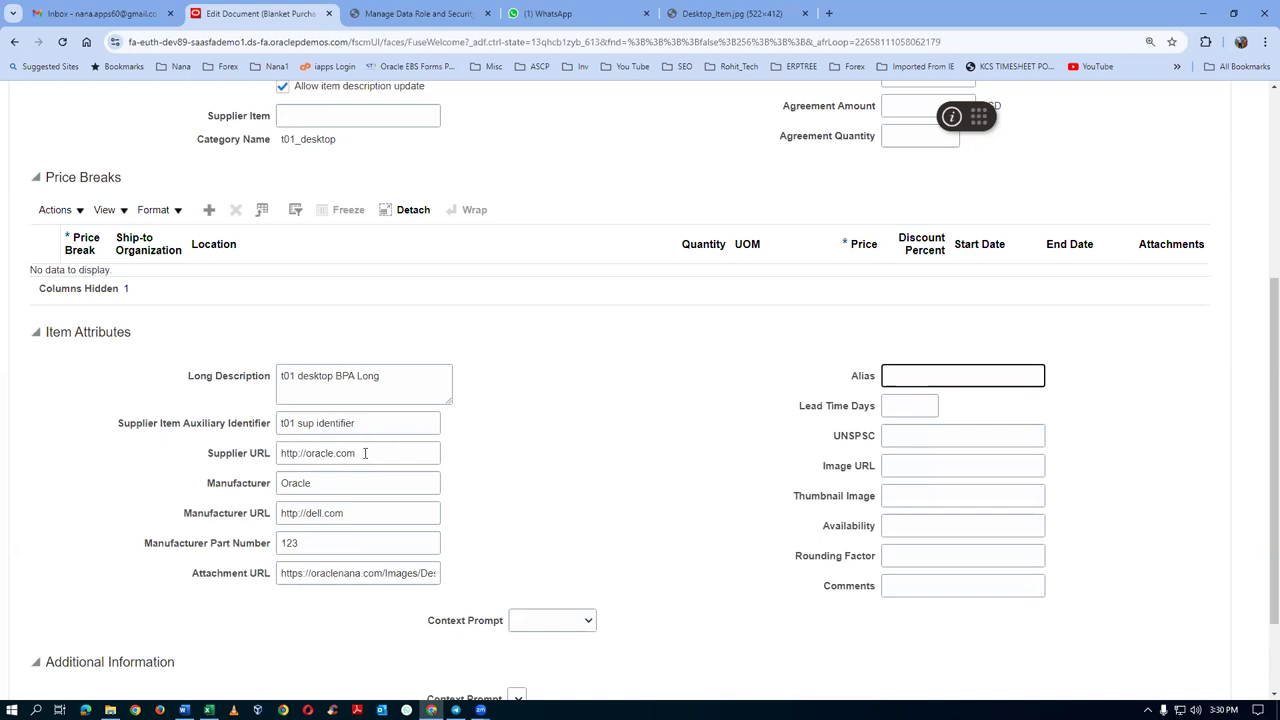
text(t021)
key(BackSpace)
key(BackSpace)
text(1 desk)
click(920, 404)
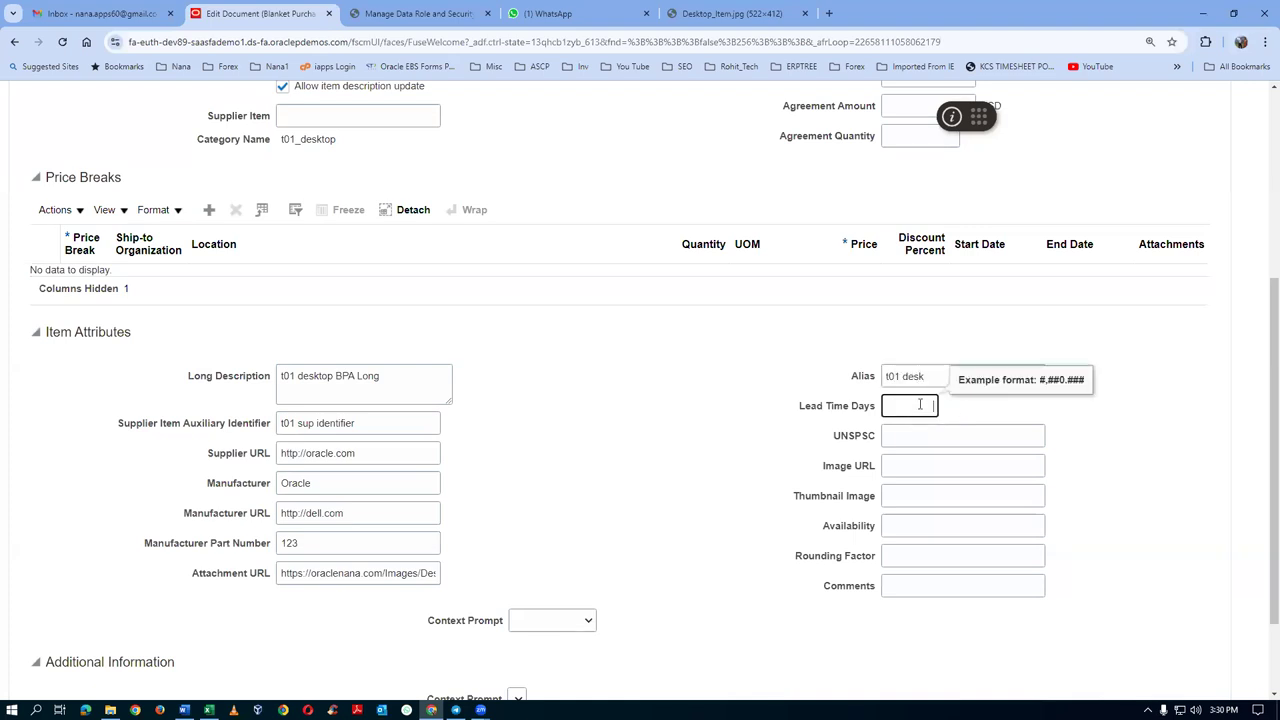
text(5)
click(910, 432)
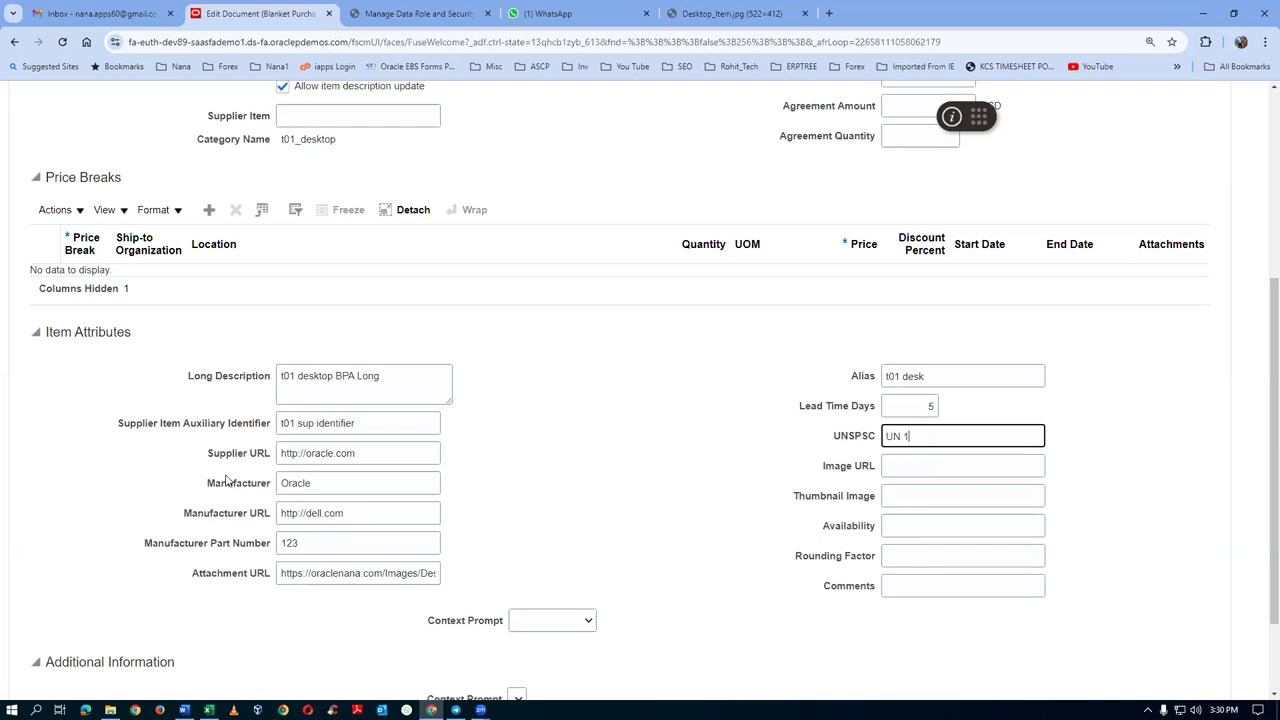
- Paste the Desktop_Item.jpg address into the Image URL field as well
click(314, 483)
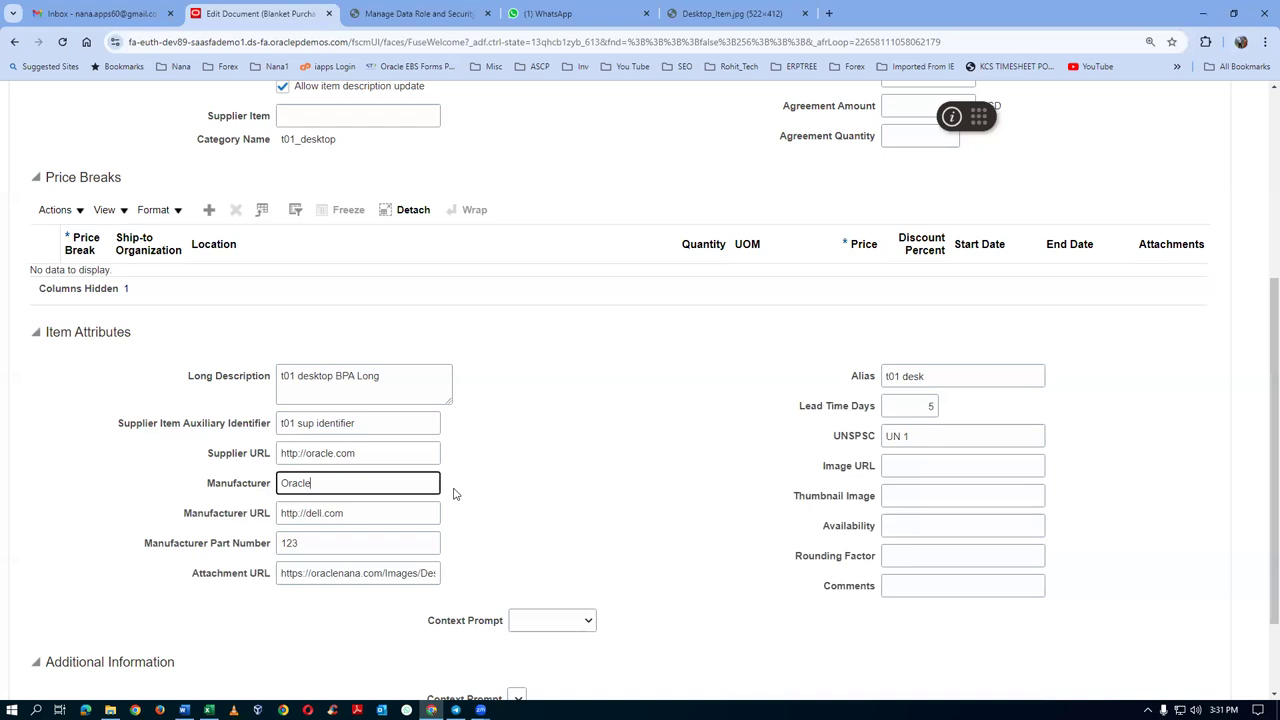
click(965, 466)
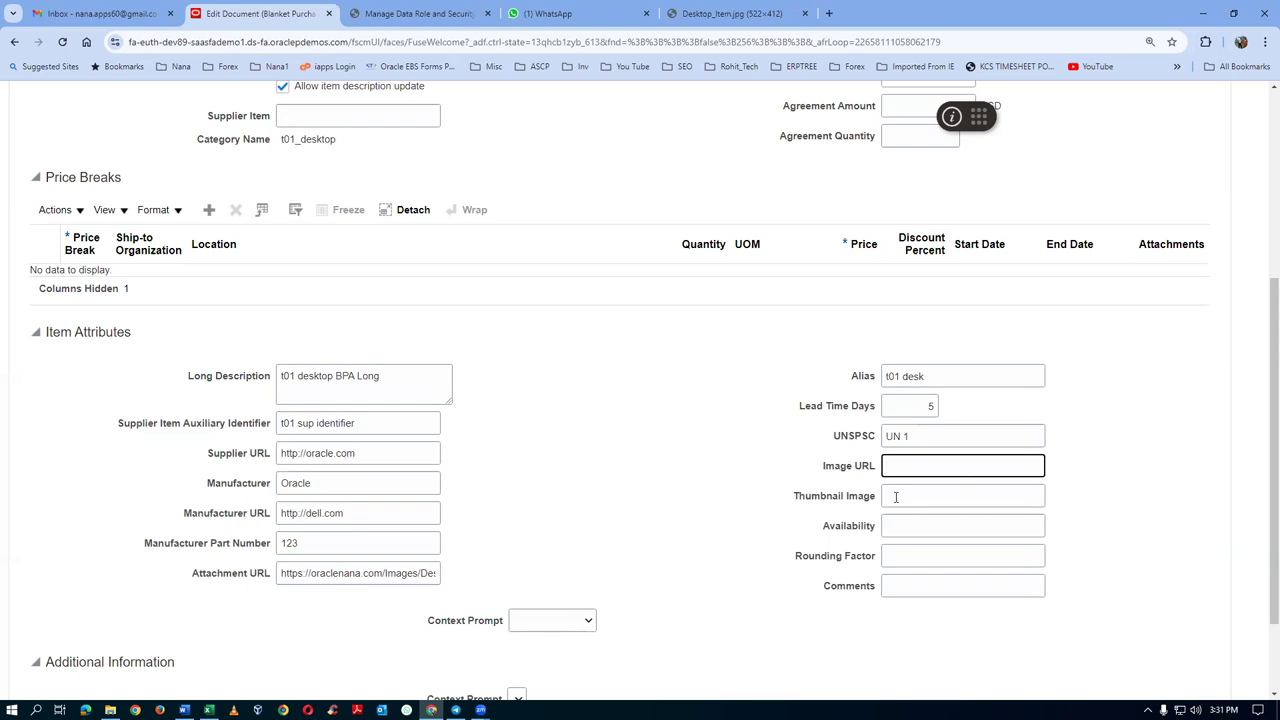
click(400, 572)
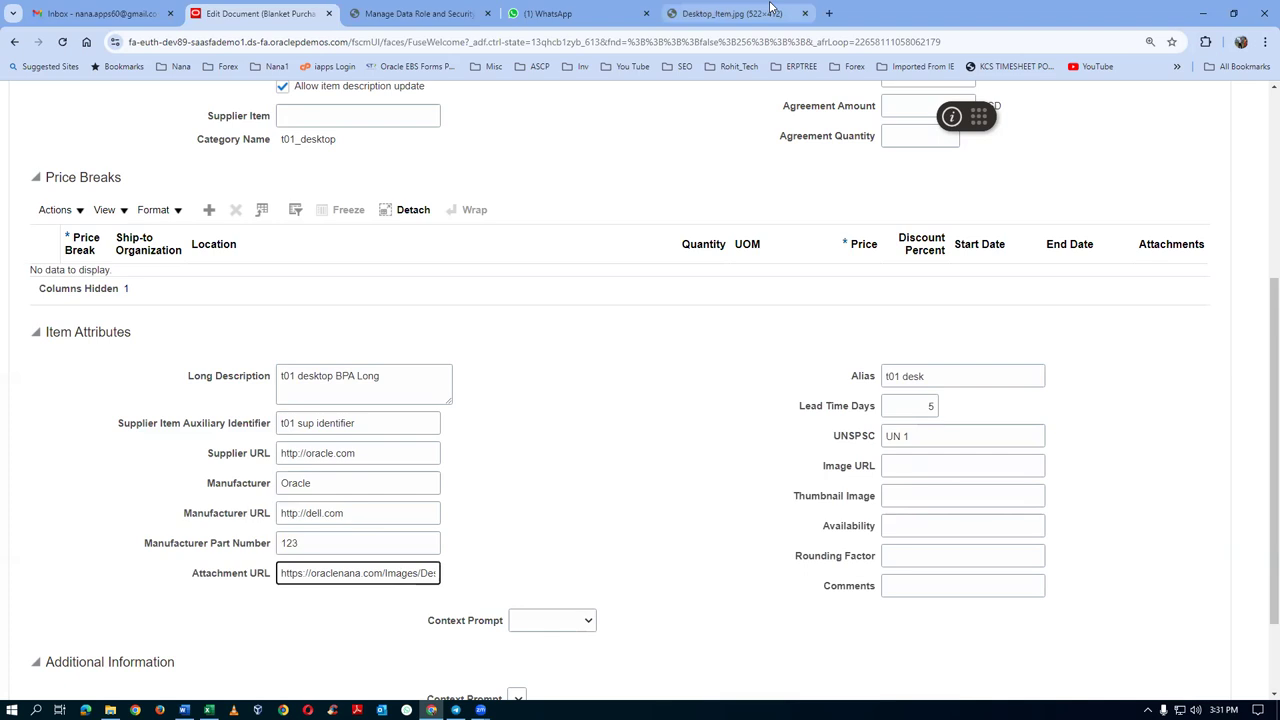
click(730, 13)
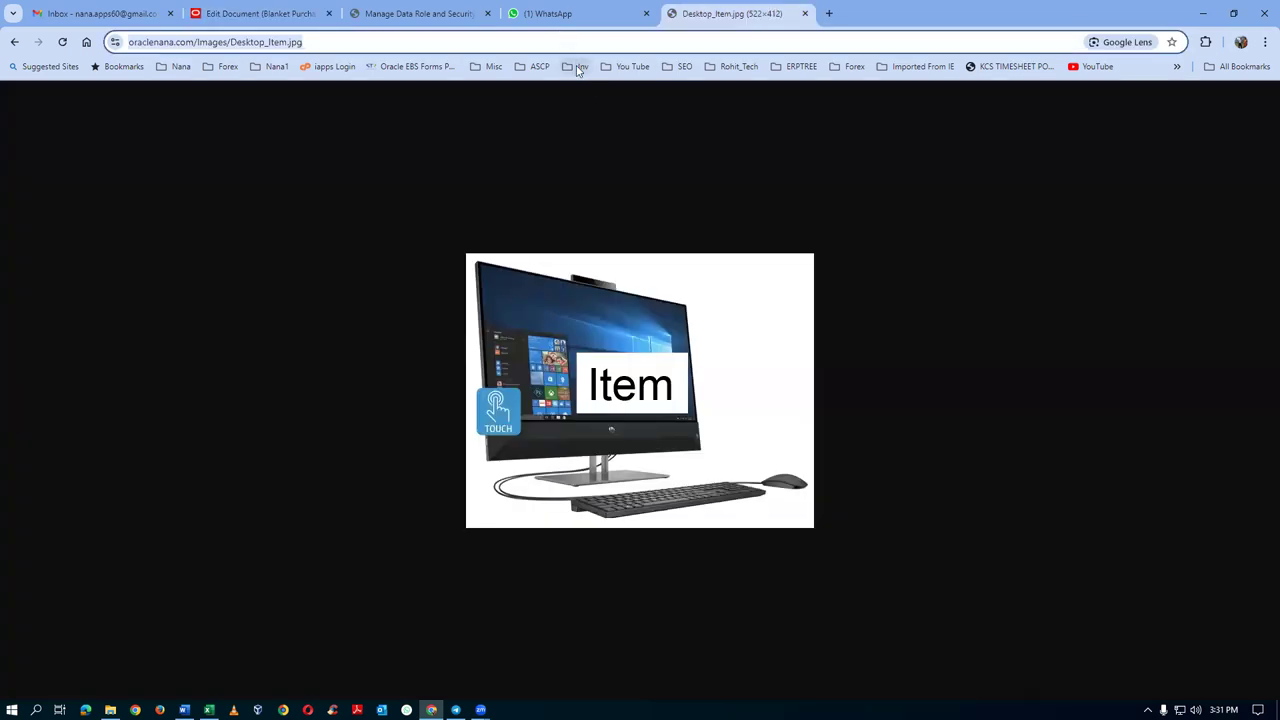
key(alt+Tab)
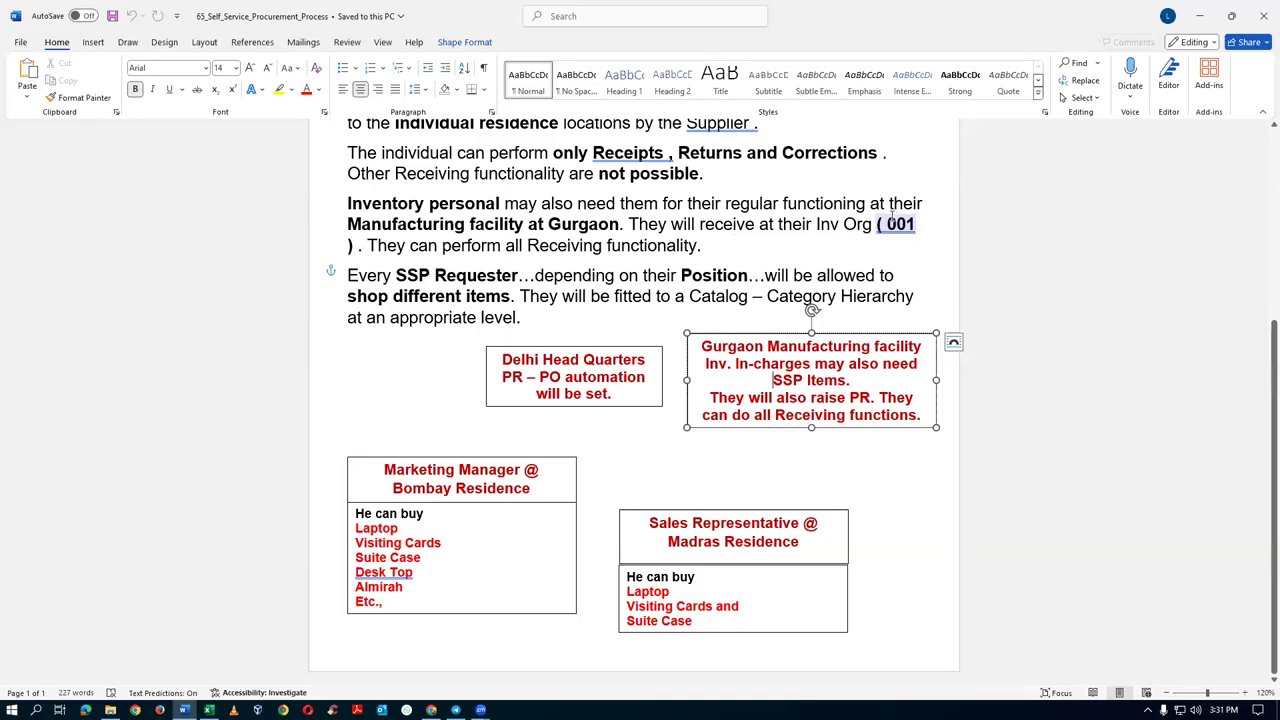
key(alt+Tab)
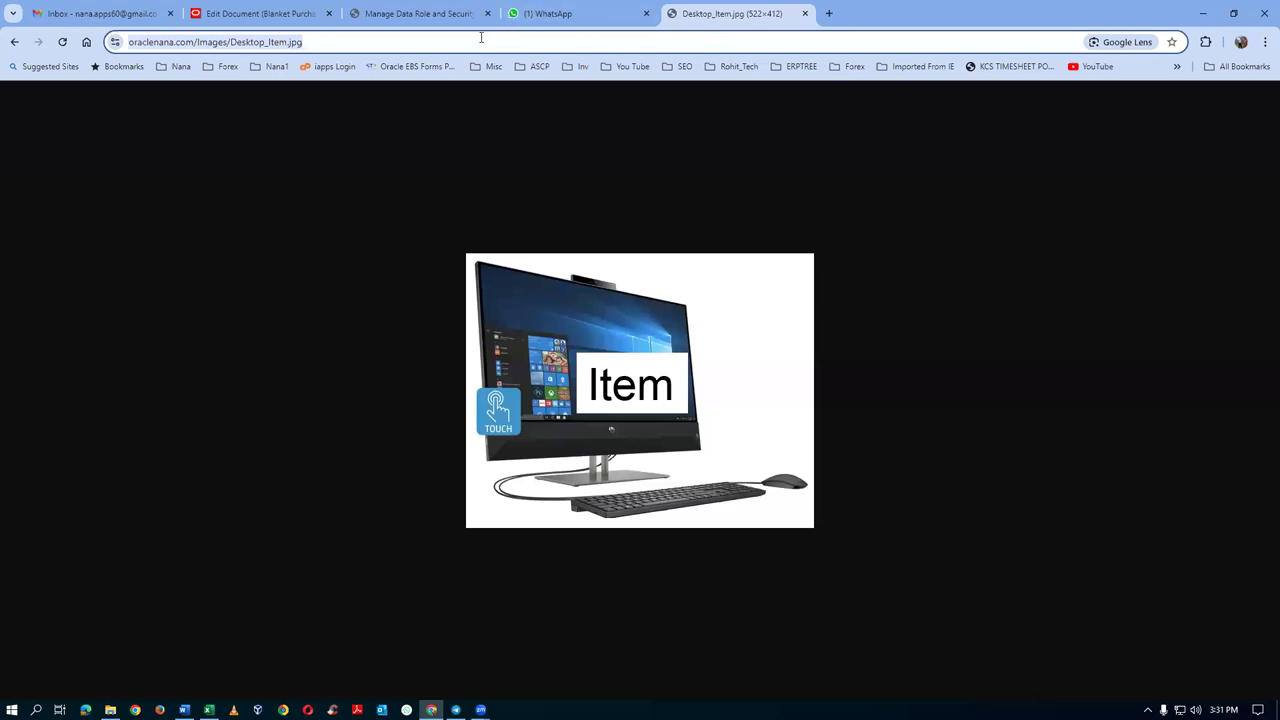
click(255, 14)
click(888, 472)
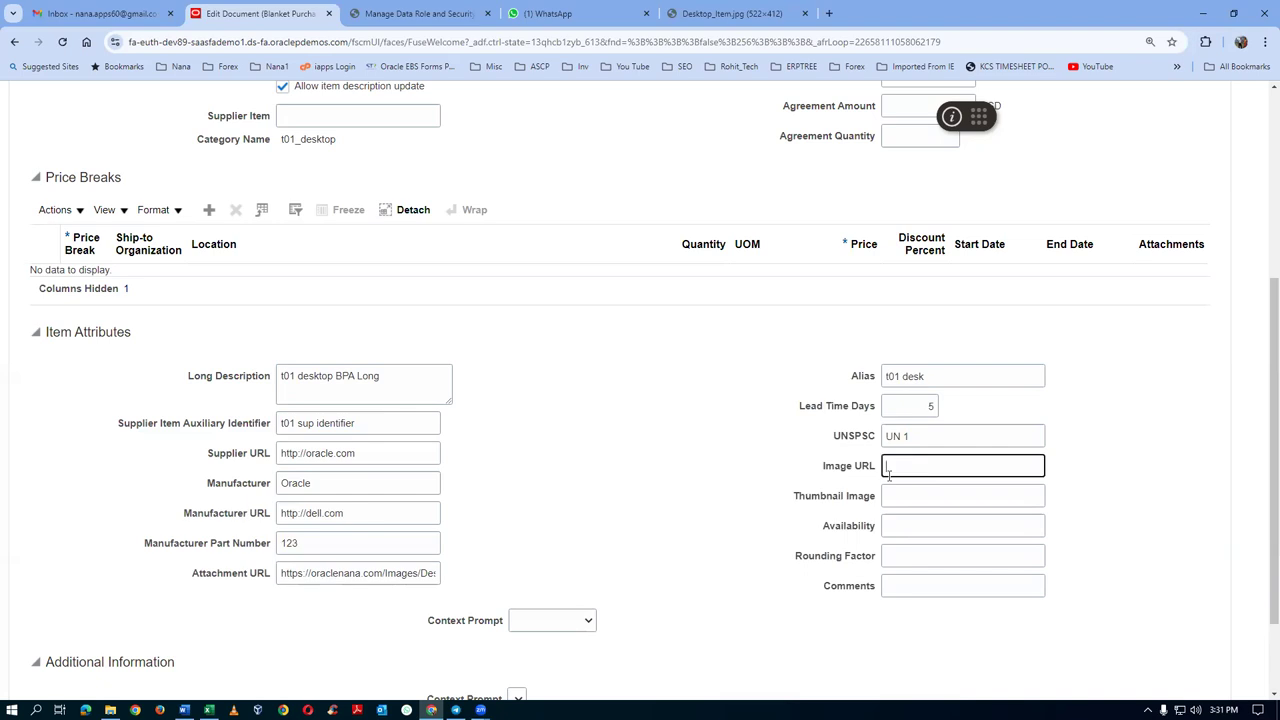
key(ctrl+v)
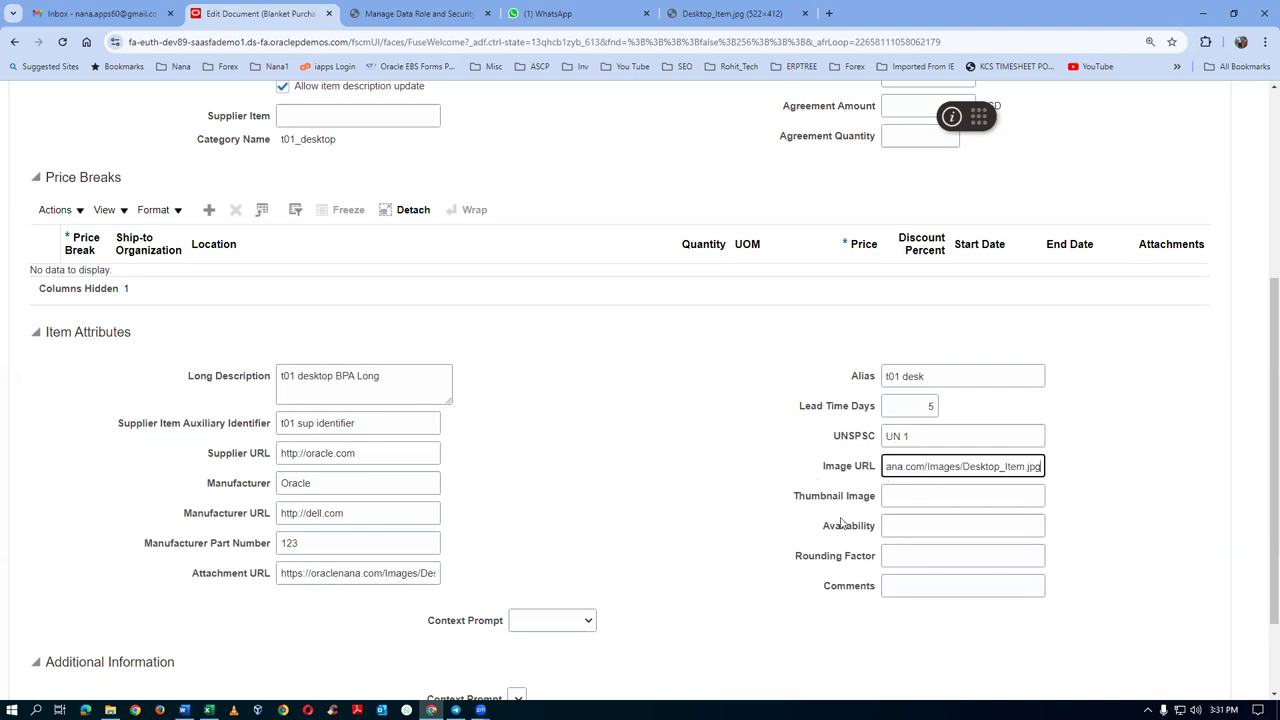
click(910, 494)
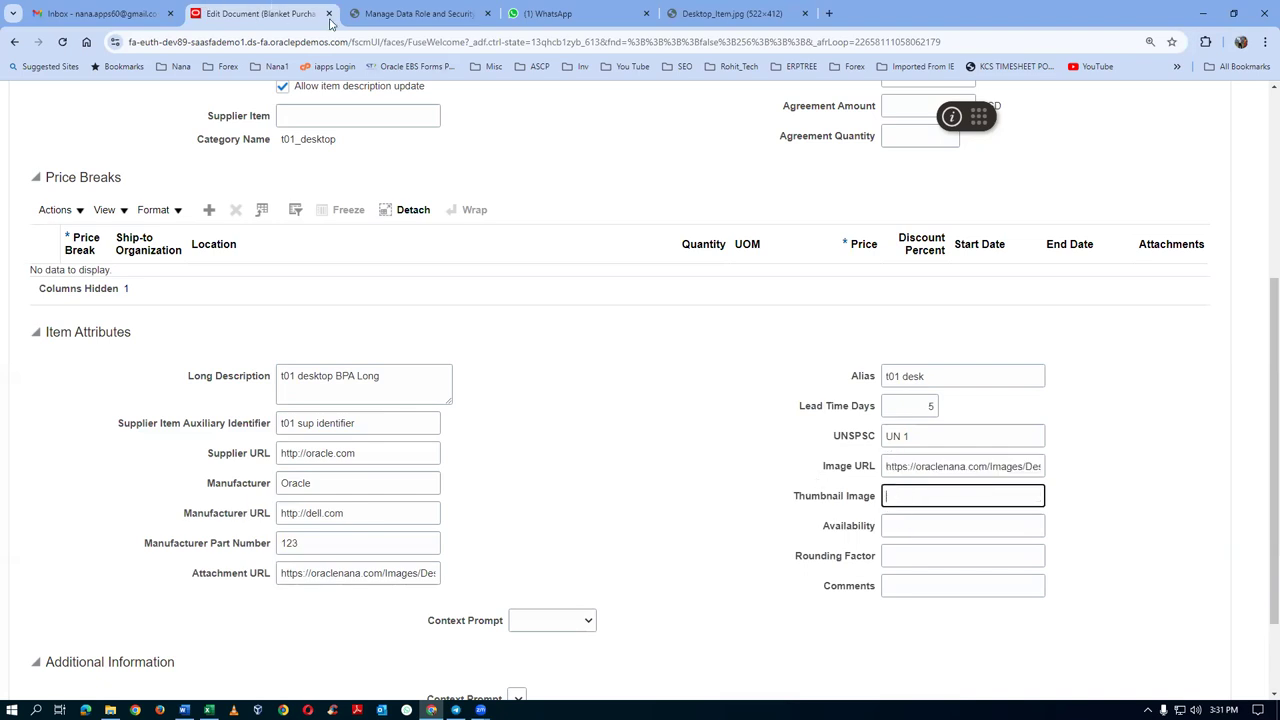
- Copy the Desktop_Thumb_Nail.png address from the Images/Thumb_Nail folder and return to the line form
click(752, 16)
click(14, 43)
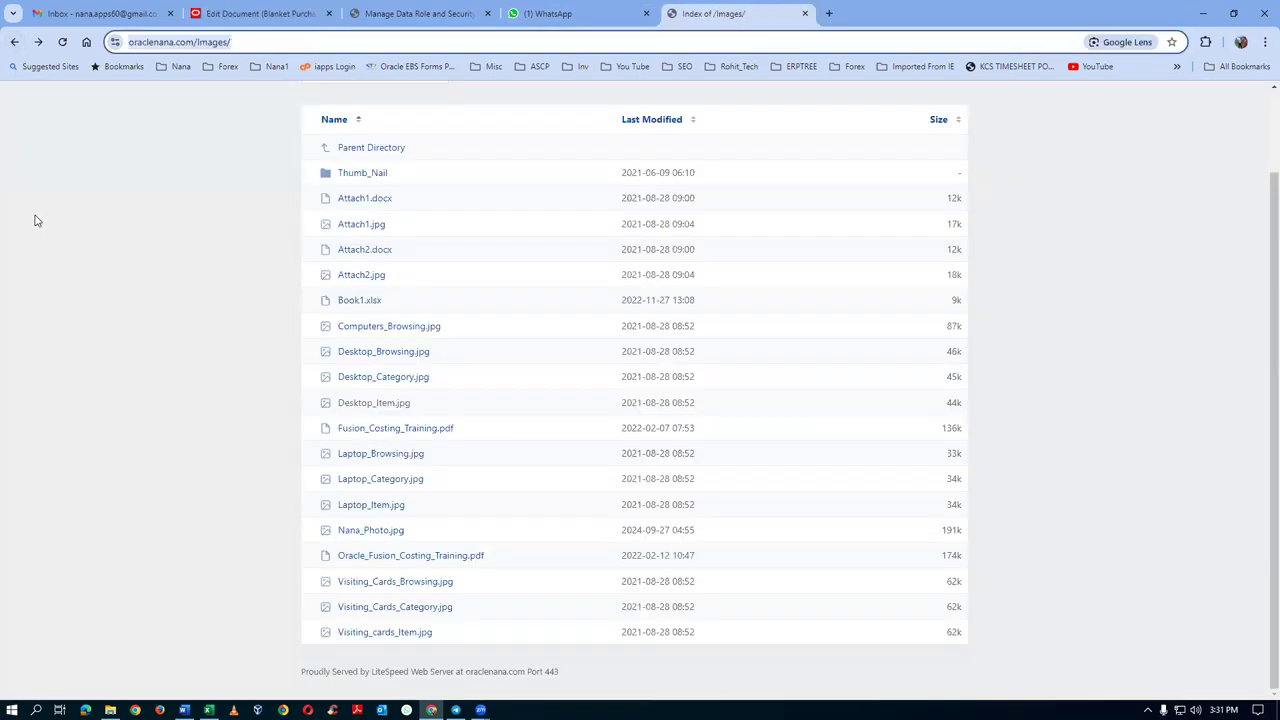
click(370, 175)
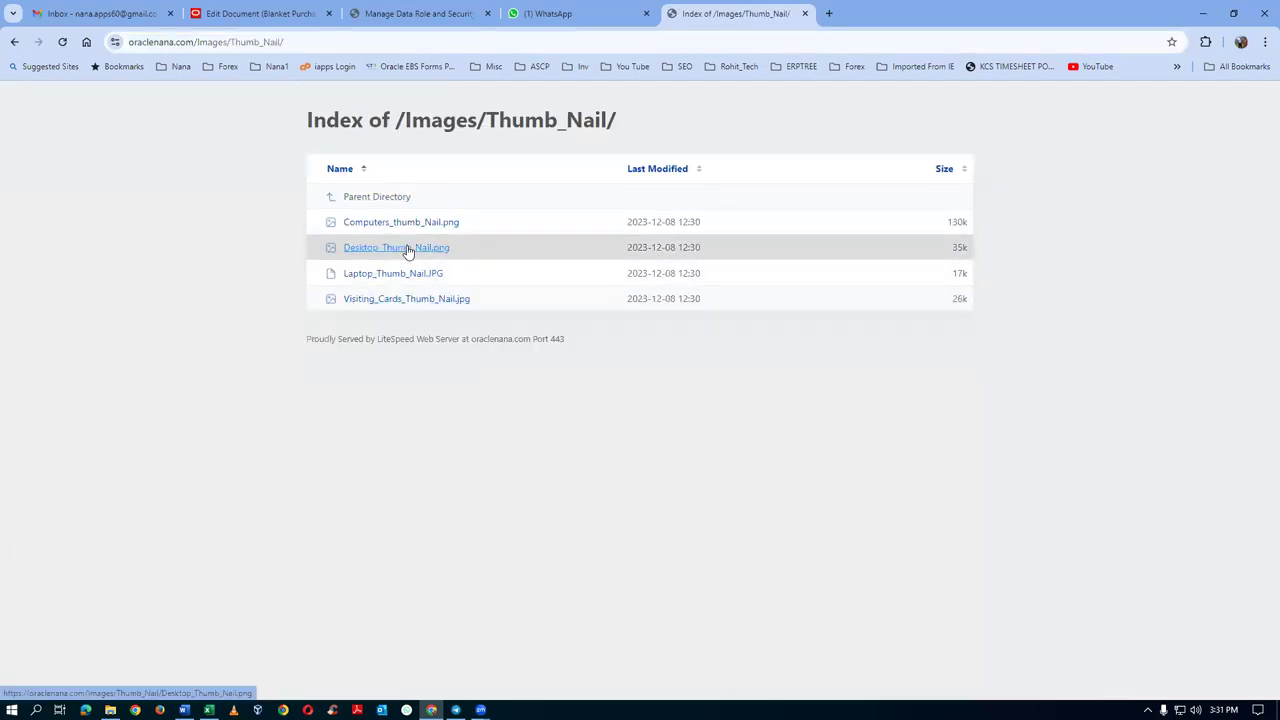
click(409, 251)
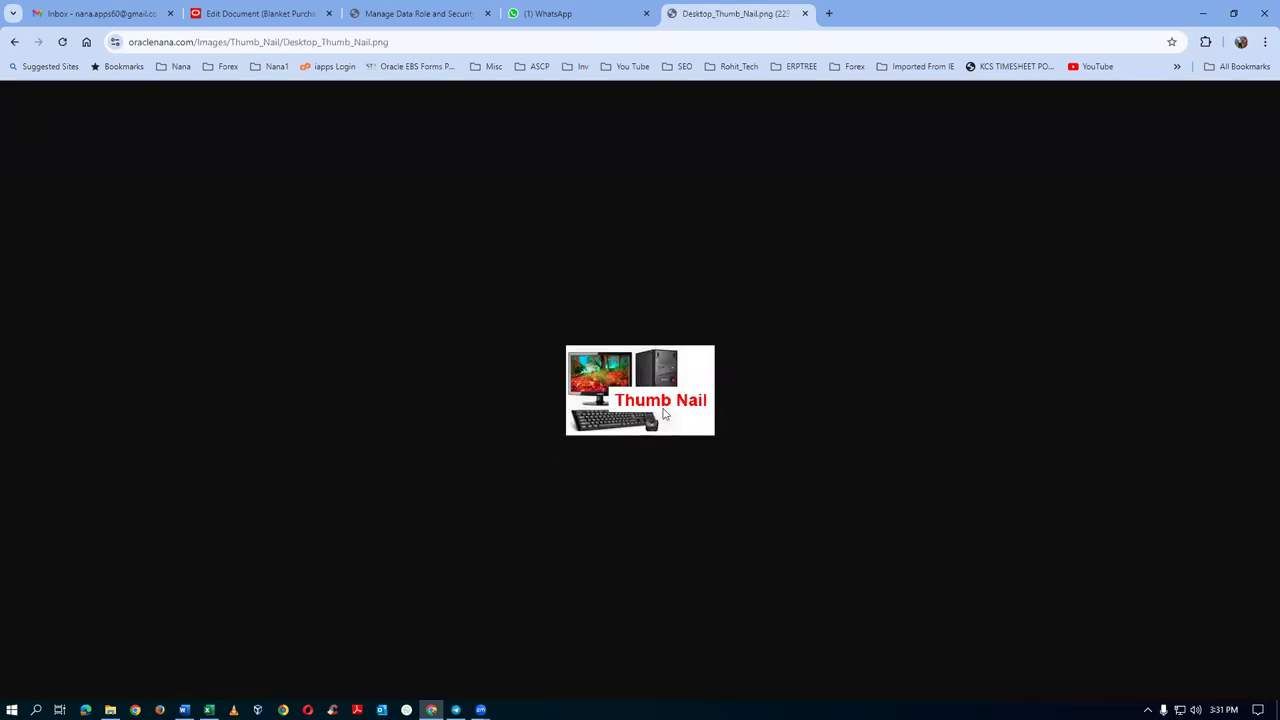
click(267, 46)
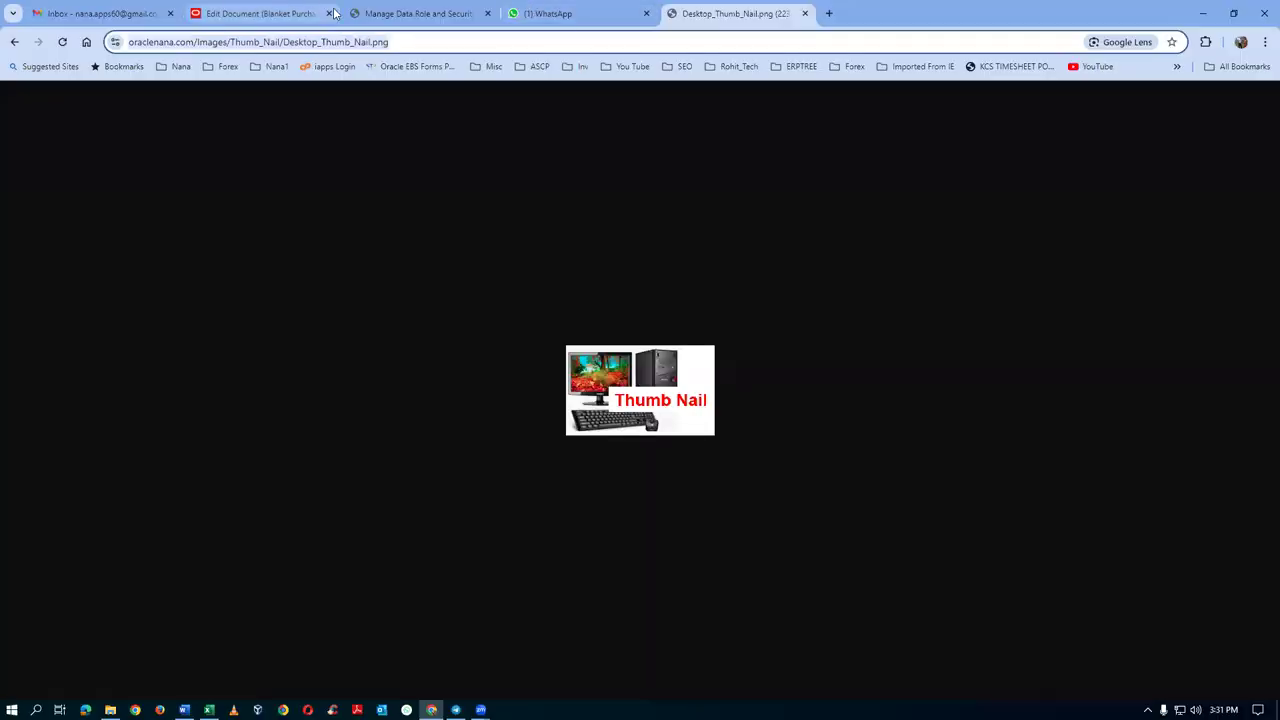
click(334, 12)
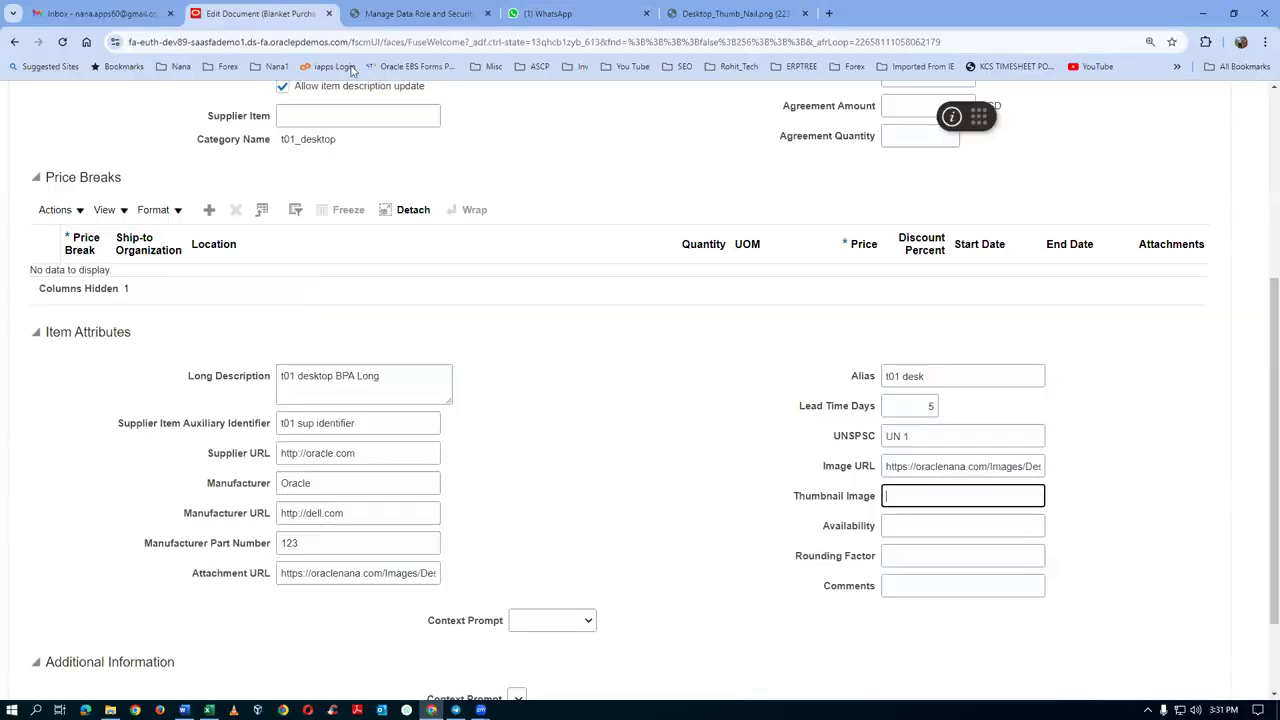
- Paste the thumbnail link into line 1 and enter the comment 'comment'
key(ctrl+v)
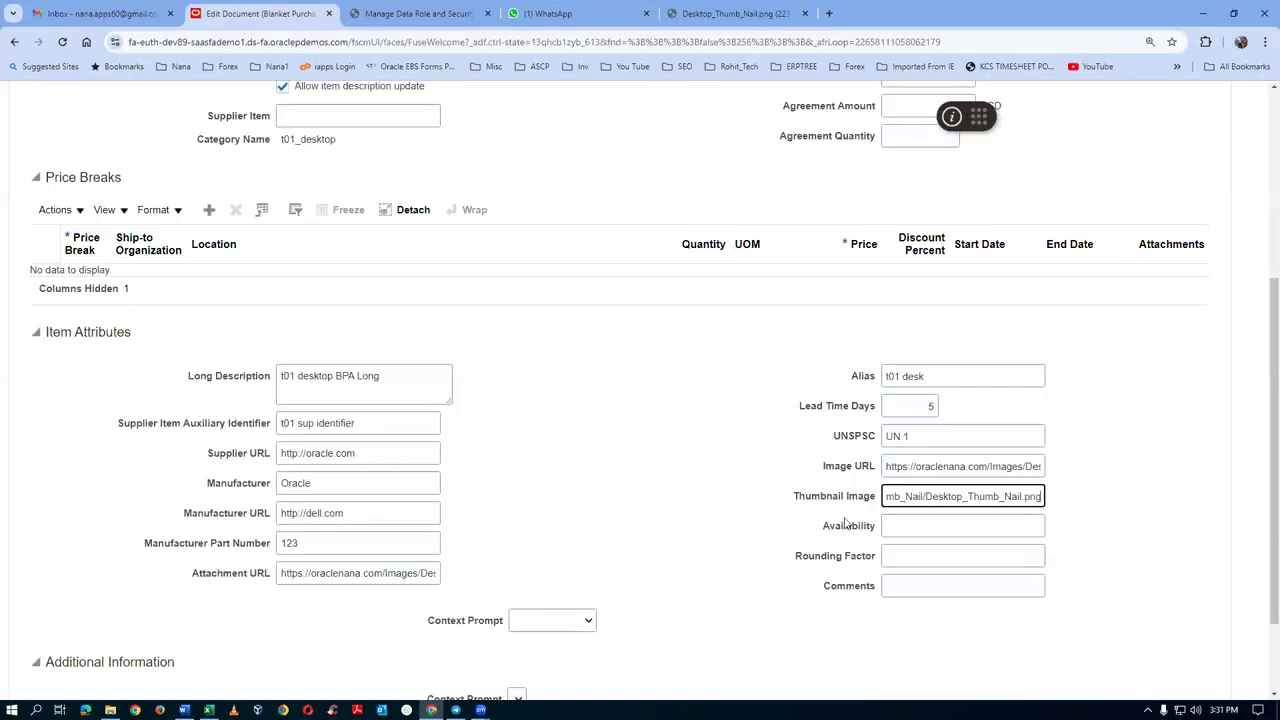
key(Tab)
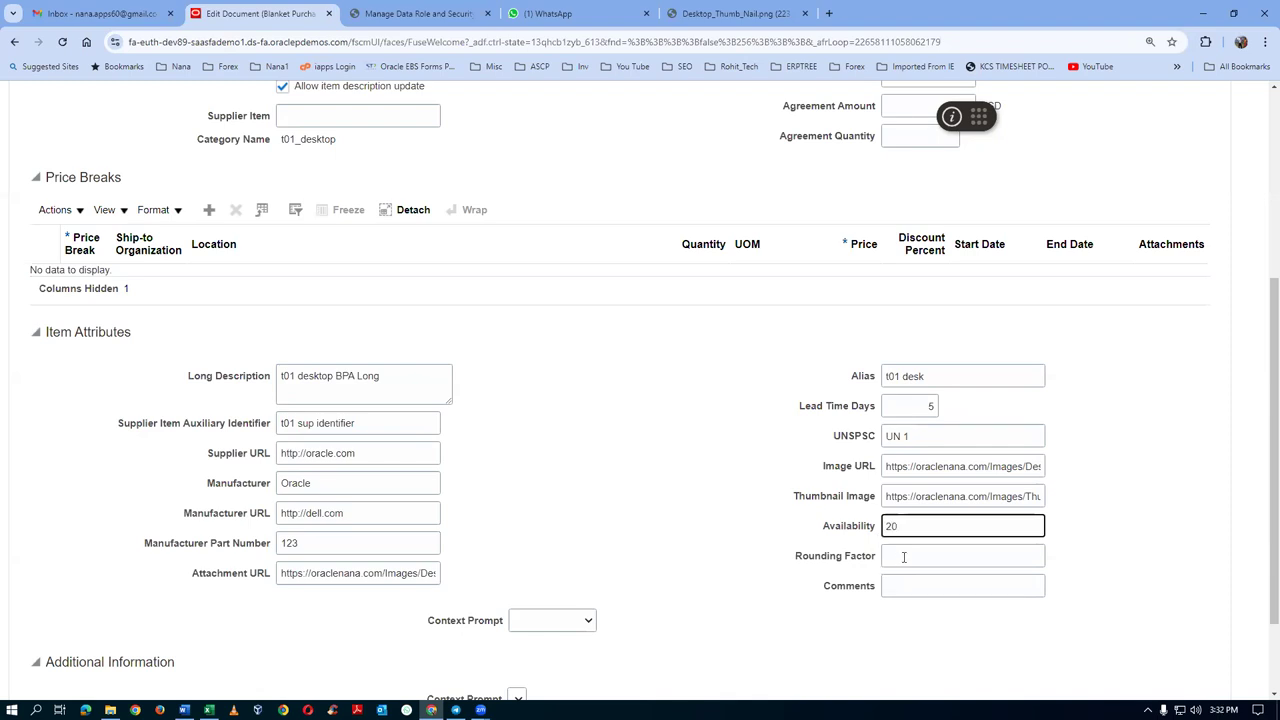
click(899, 557)
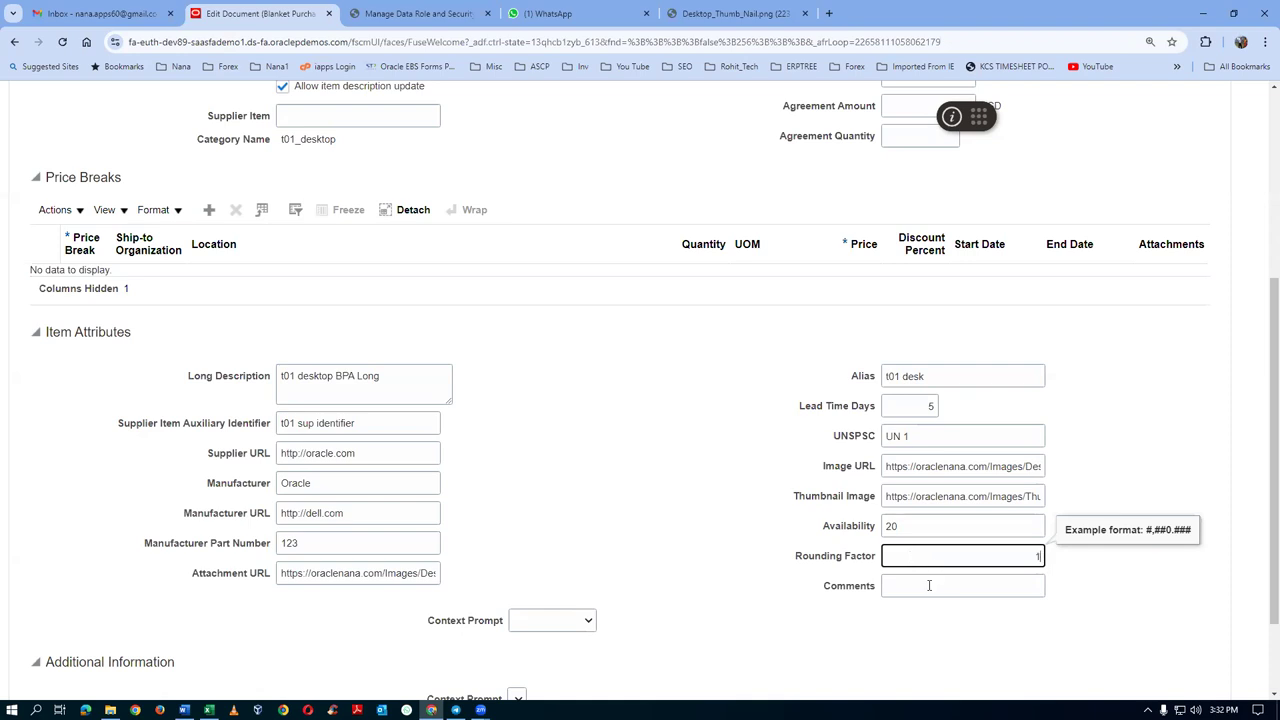
click(929, 586)
text(comments 1)
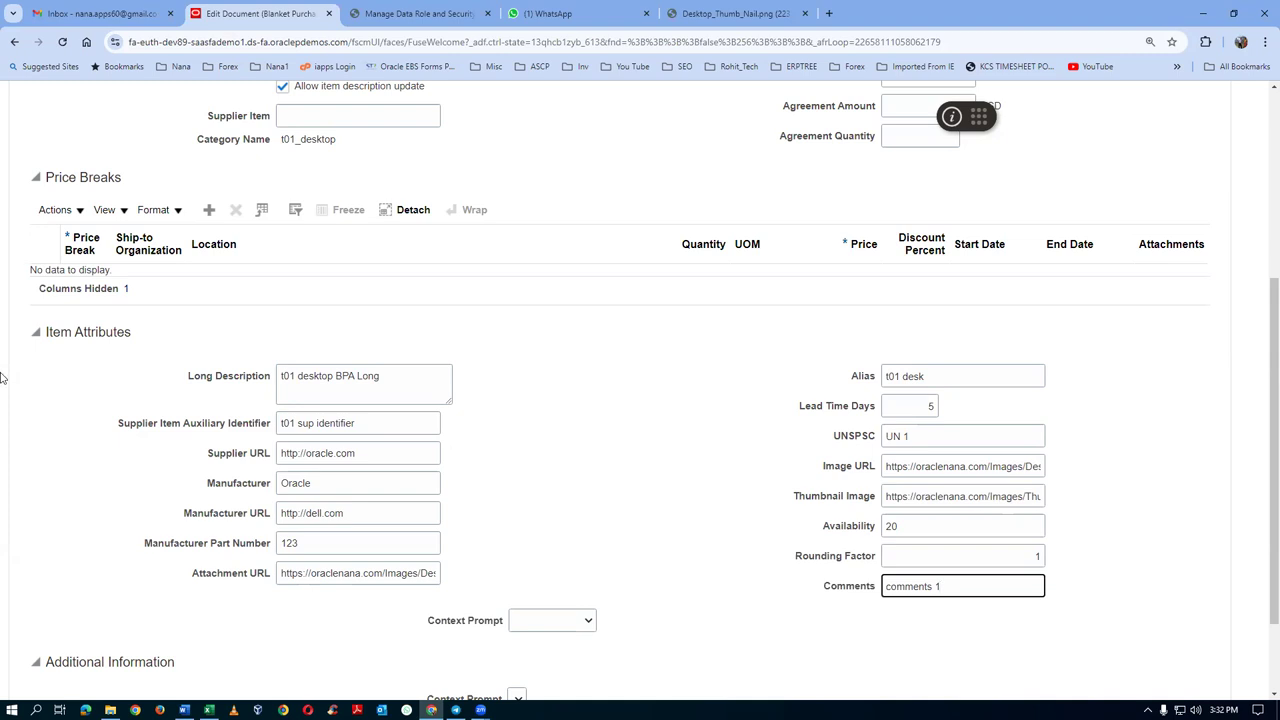
scroll(536, 578, down, 1)
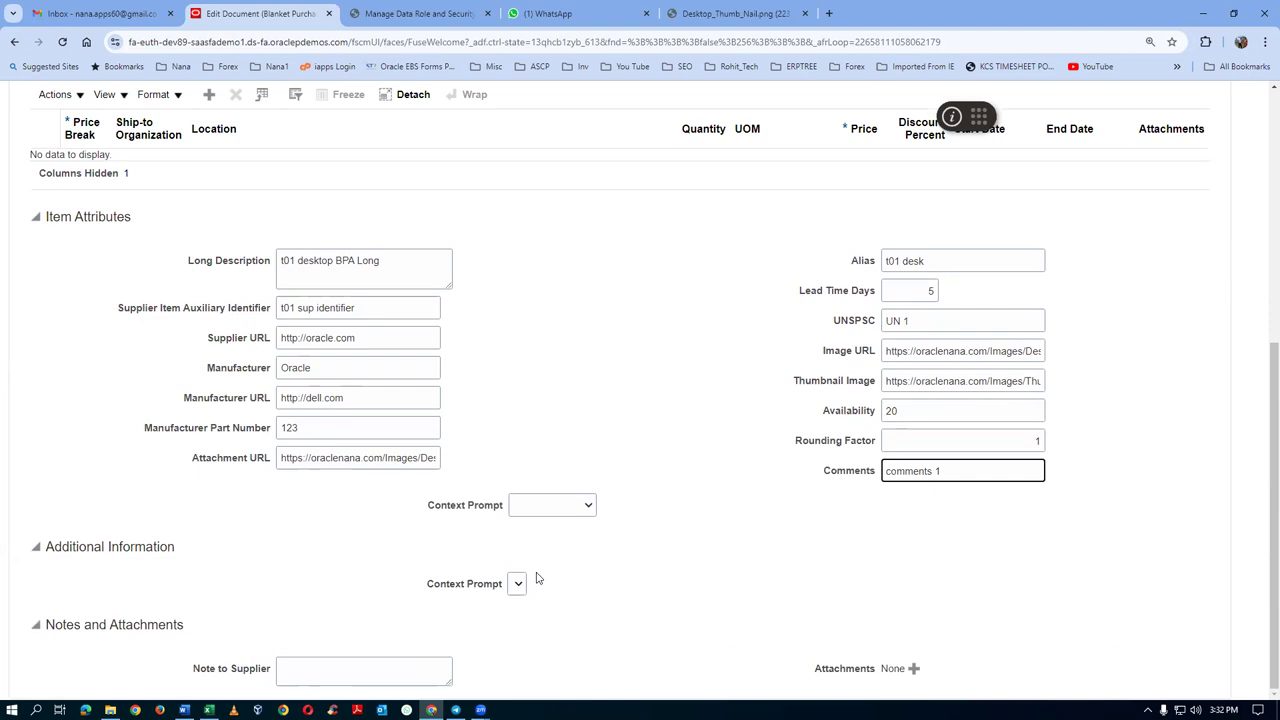
scroll(918, 518, up, 2)
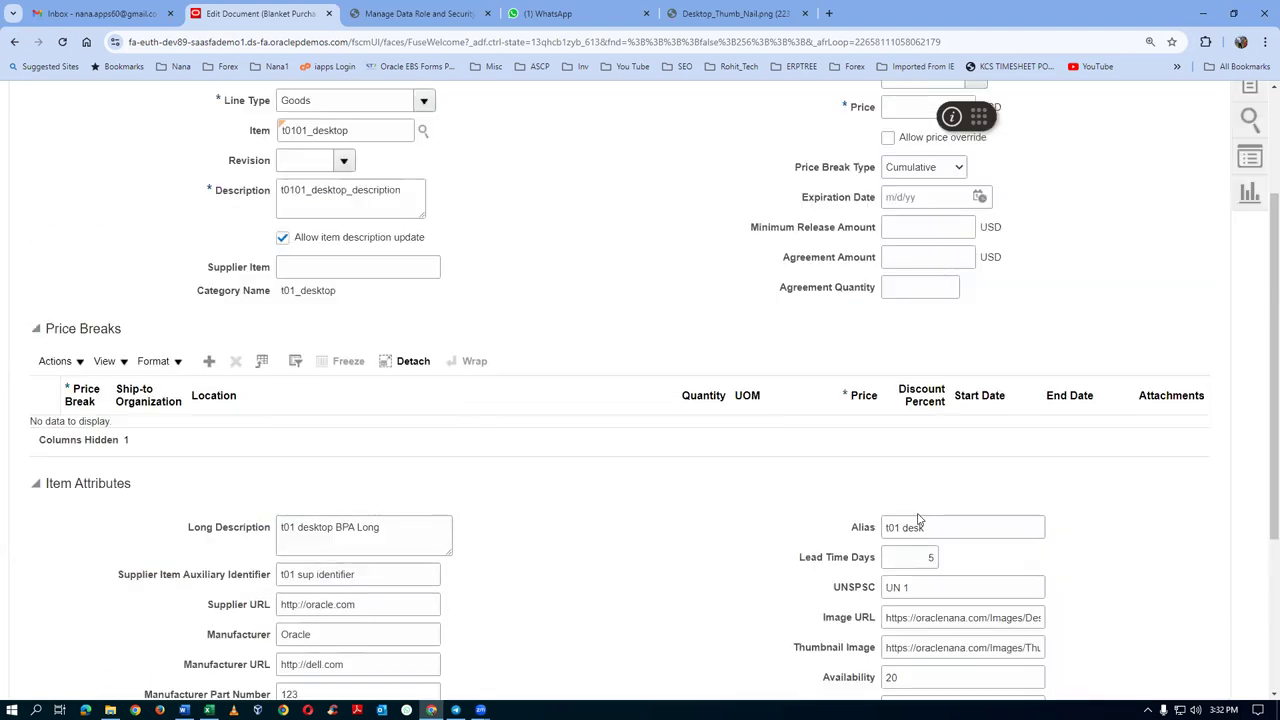
scroll(918, 518, up, 2)
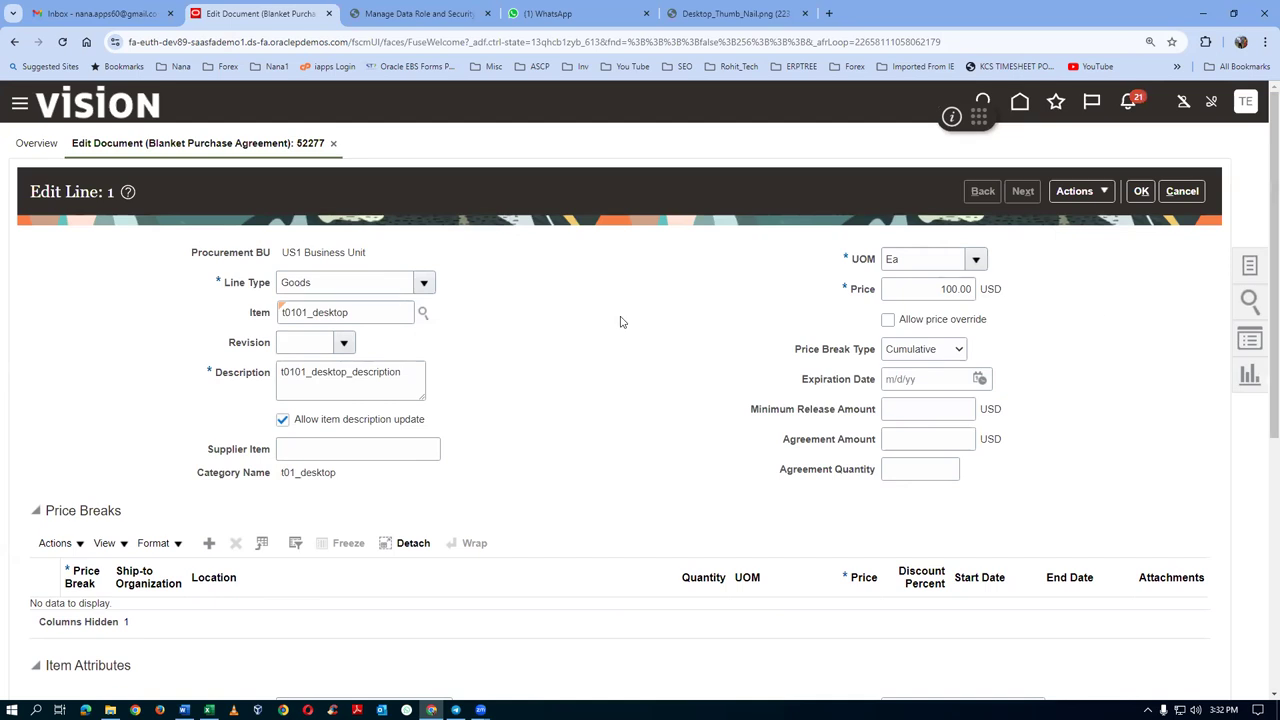
scroll(620, 321, down, 2)
scroll(620, 322, down, 1)
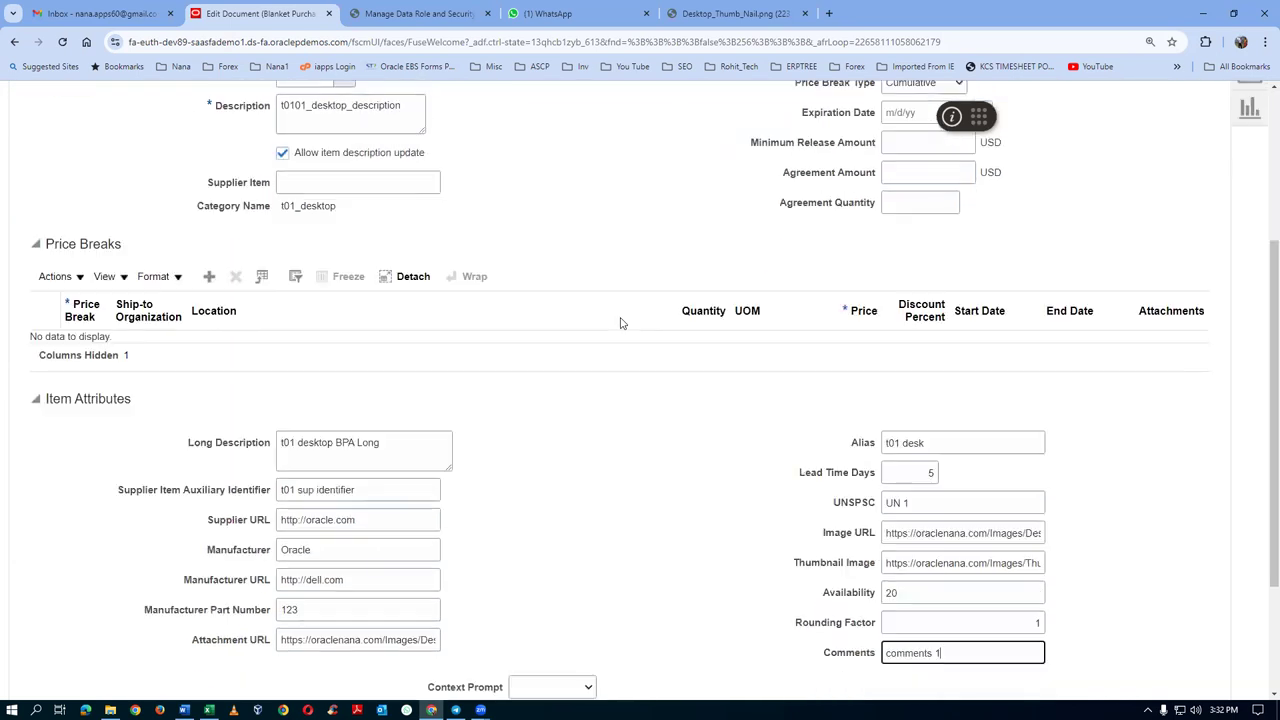
scroll(643, 318, up, 2)
- Submit line 1, then correct the invalid Rounding Factor to 0.5
click(1141, 124)
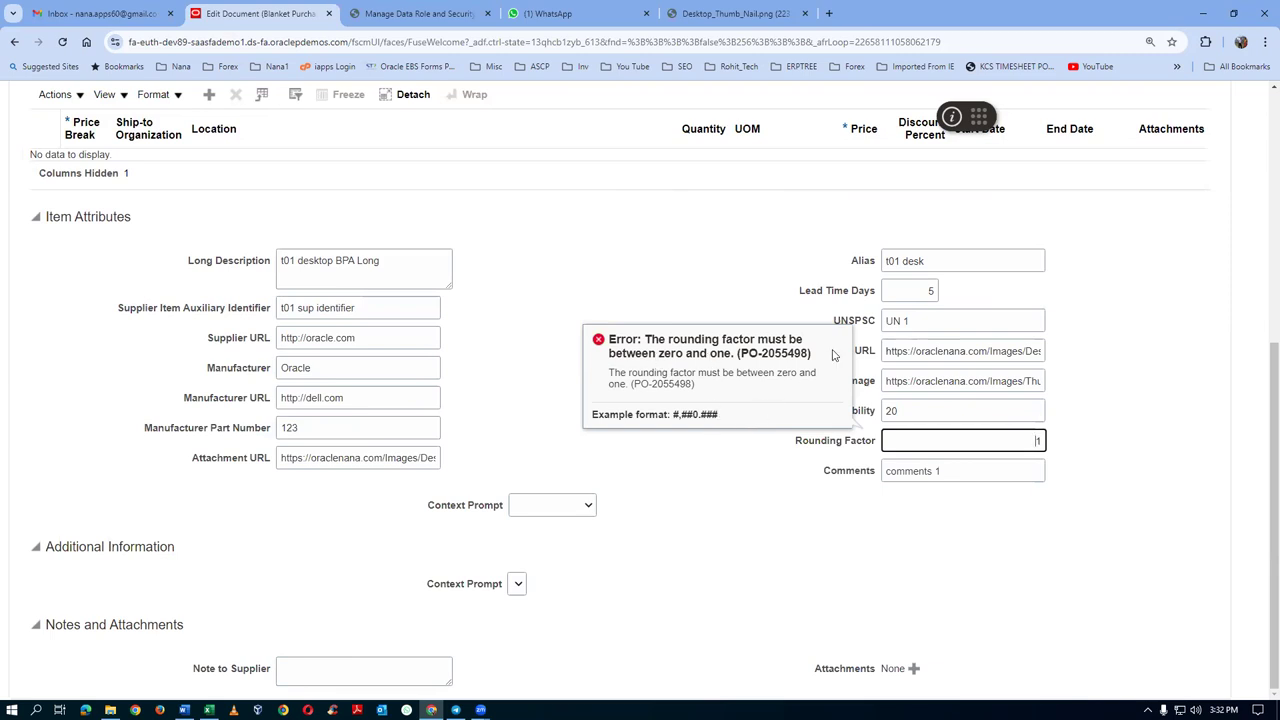
double_click(1038, 441)
text(0.5)
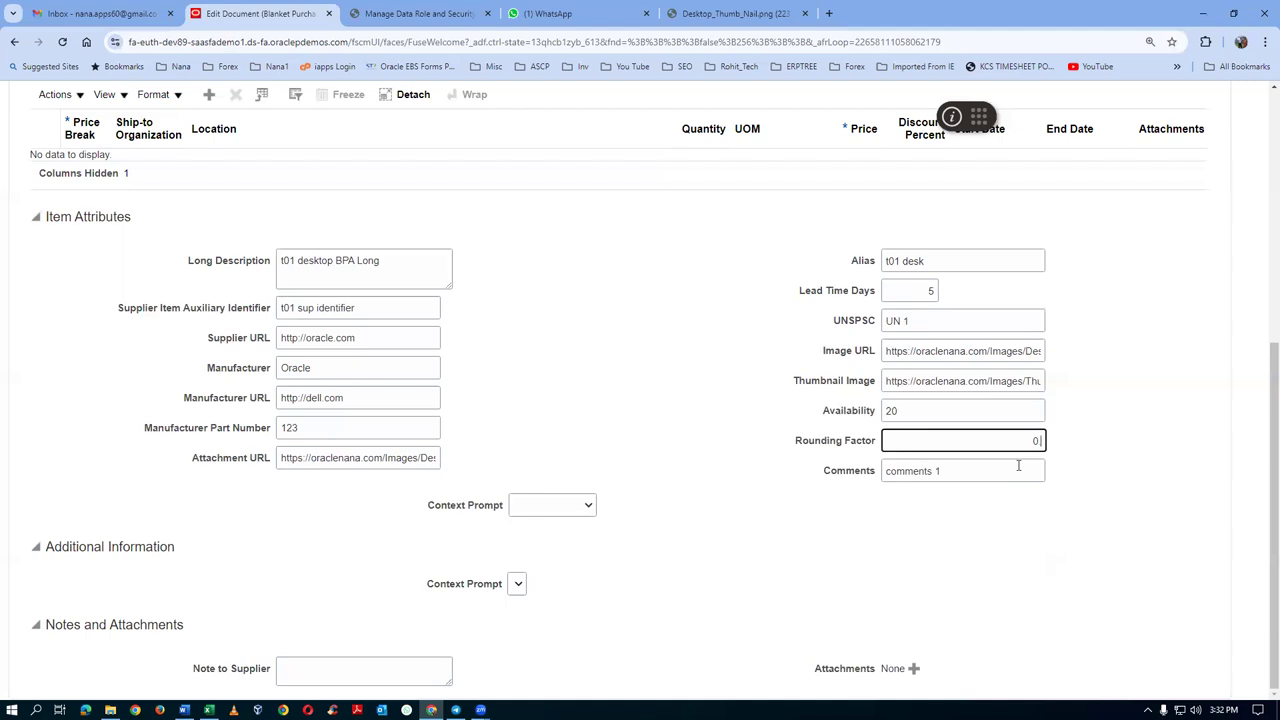
key(Tab)
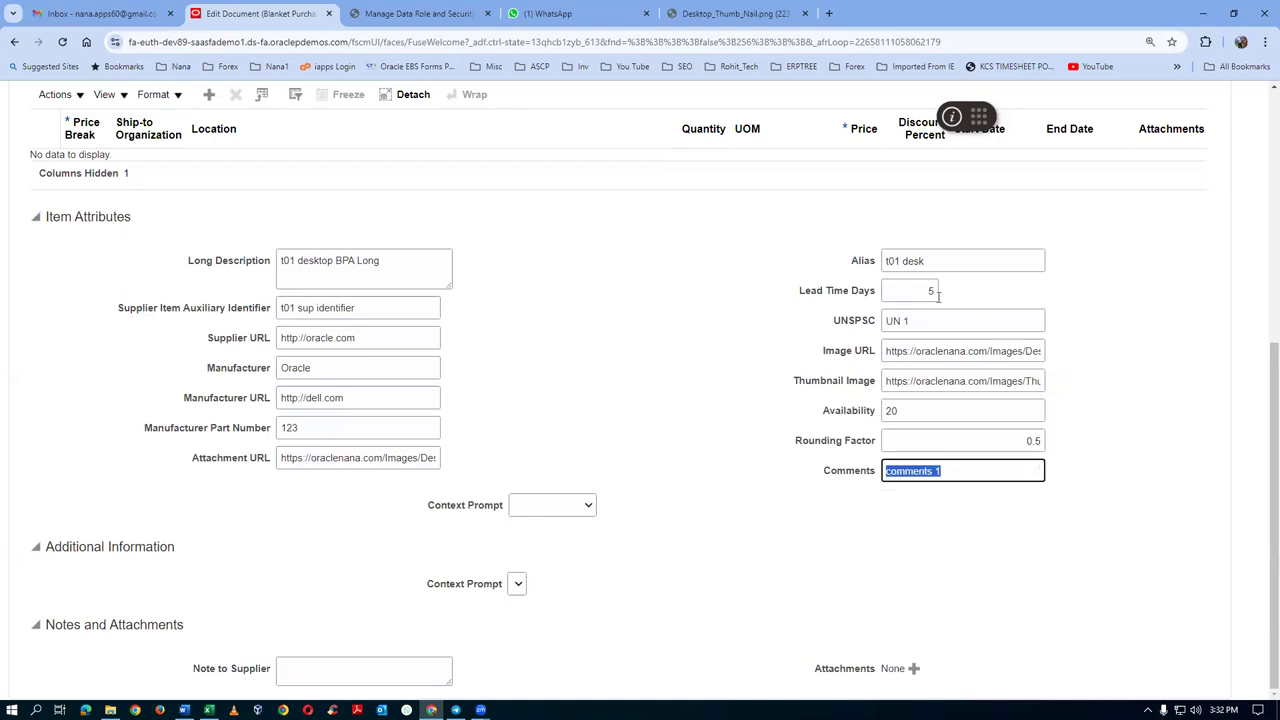
scroll(1150, 295, up, 5)
- Finish line 1 and save the blanket purchase agreement
click(1141, 191)
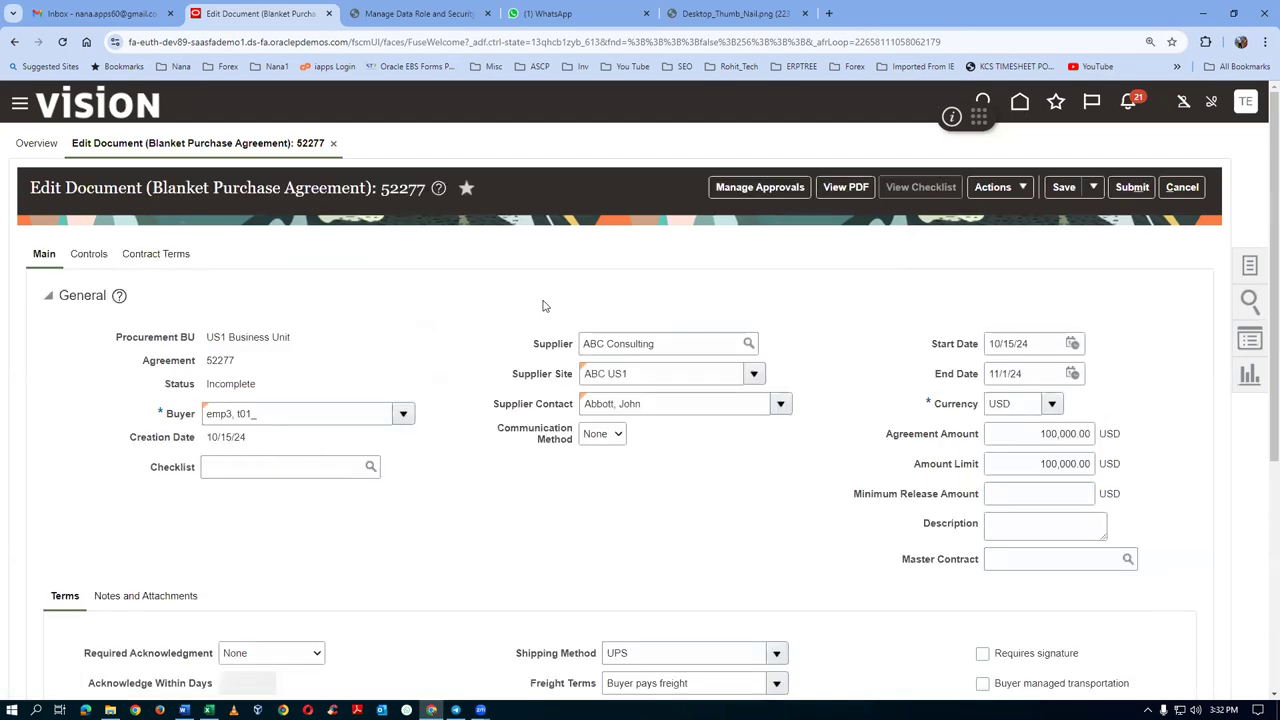
click(1066, 190)
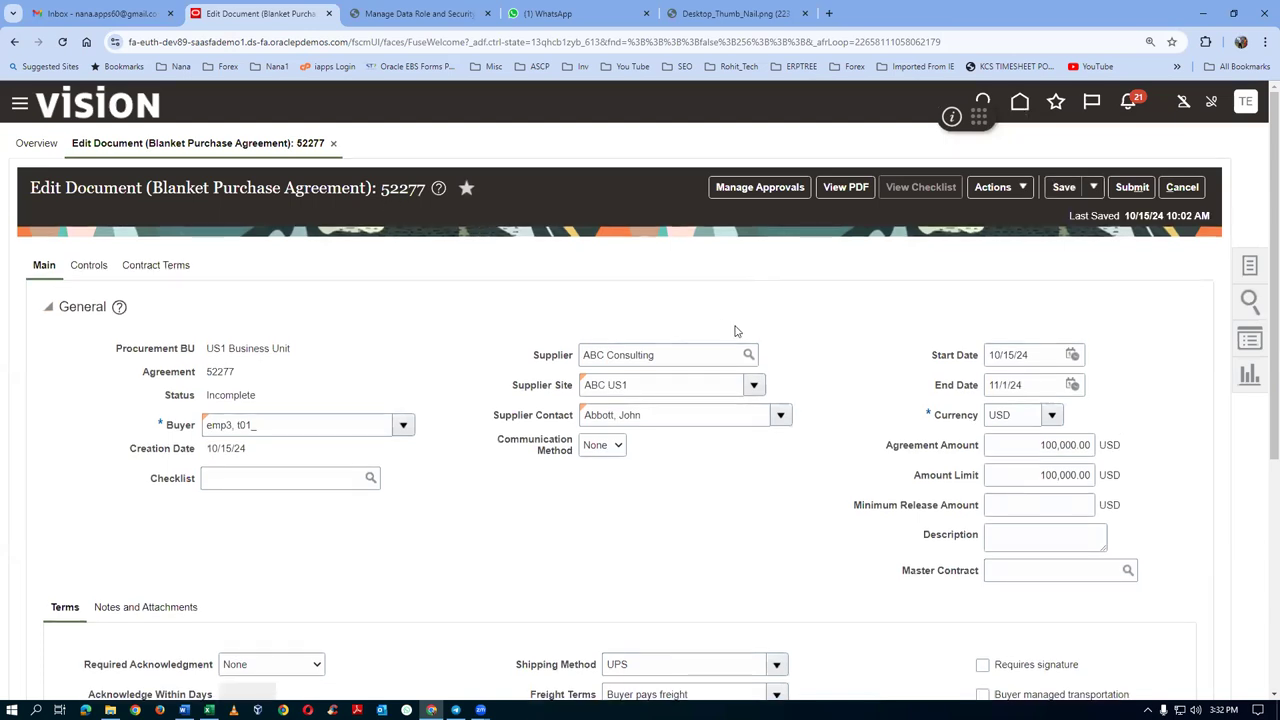
scroll(705, 355, down, 4)
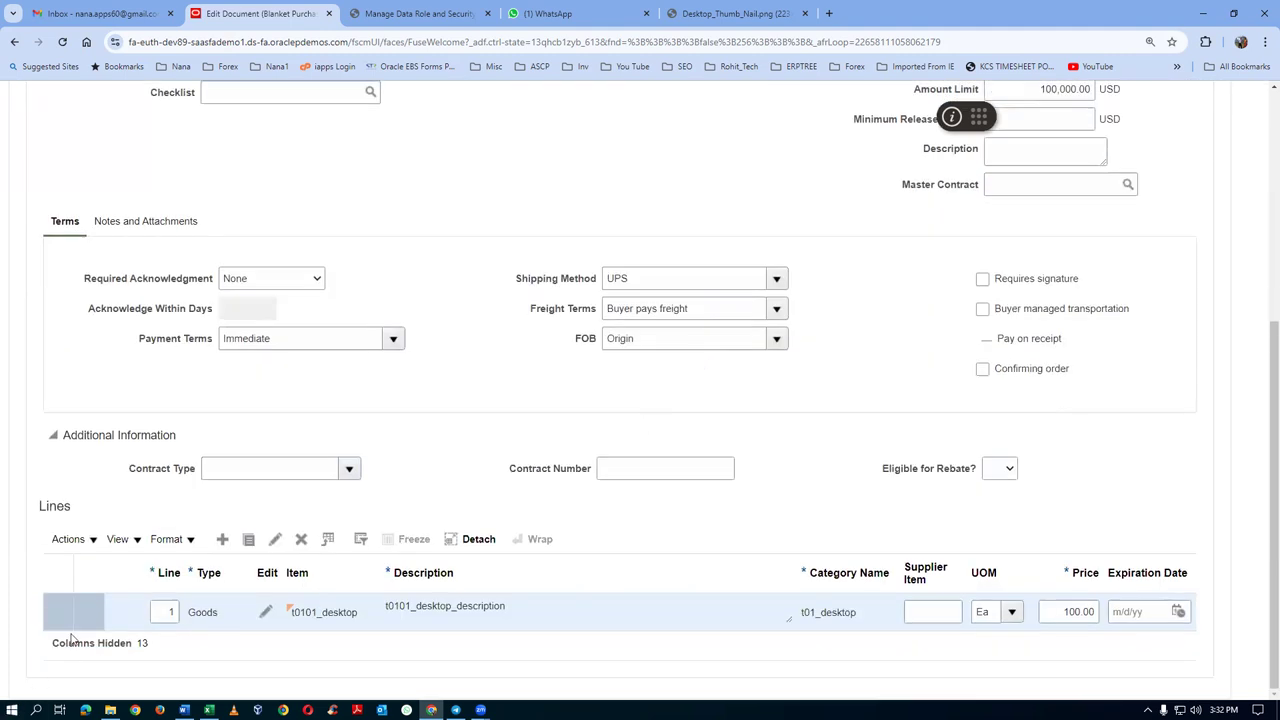
- Add line 2 for item t0102_laptop priced at 200.00 and select it
click(222, 539)
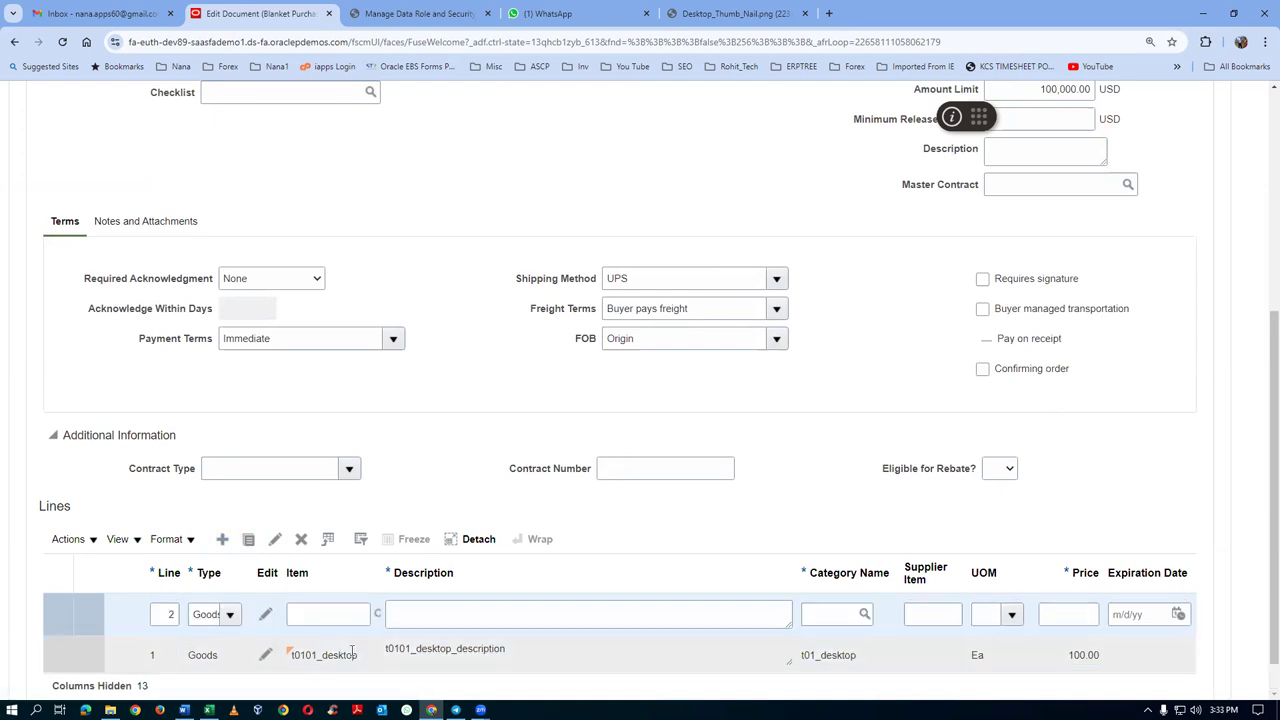
click(327, 614)
text(t0102)
key(Tab)
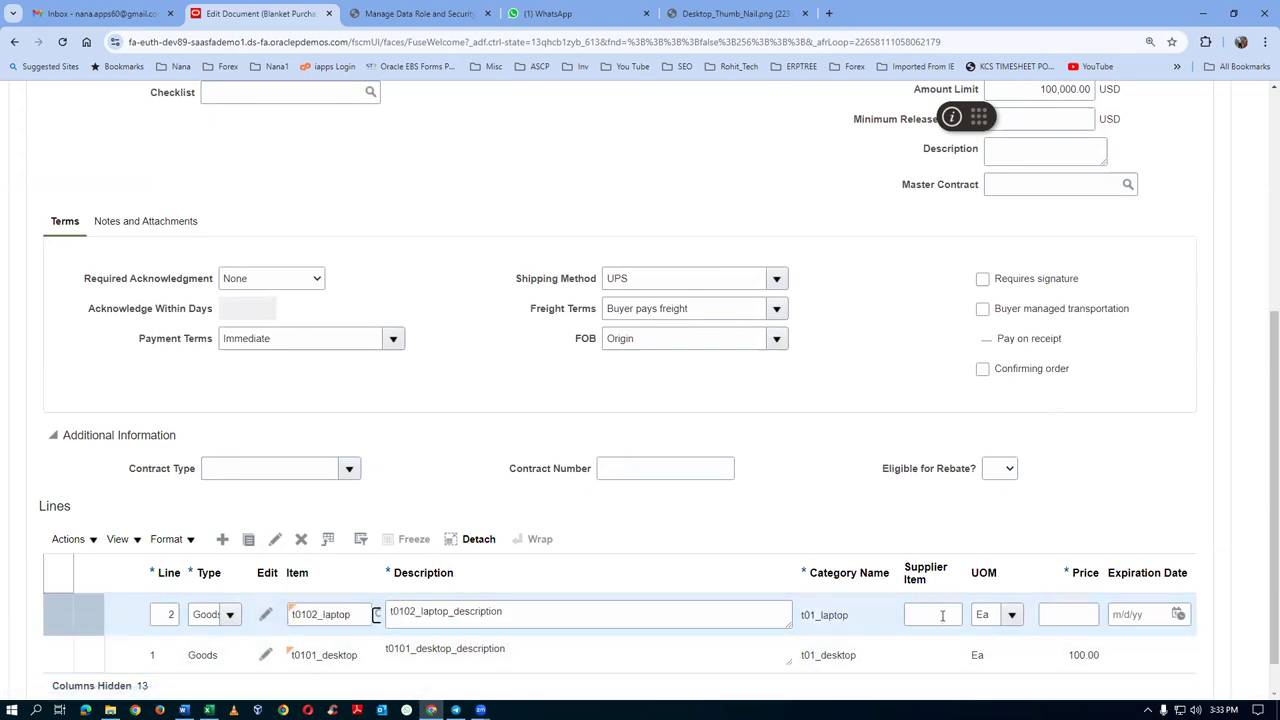
click(1080, 617)
text(200)
key(Tab)
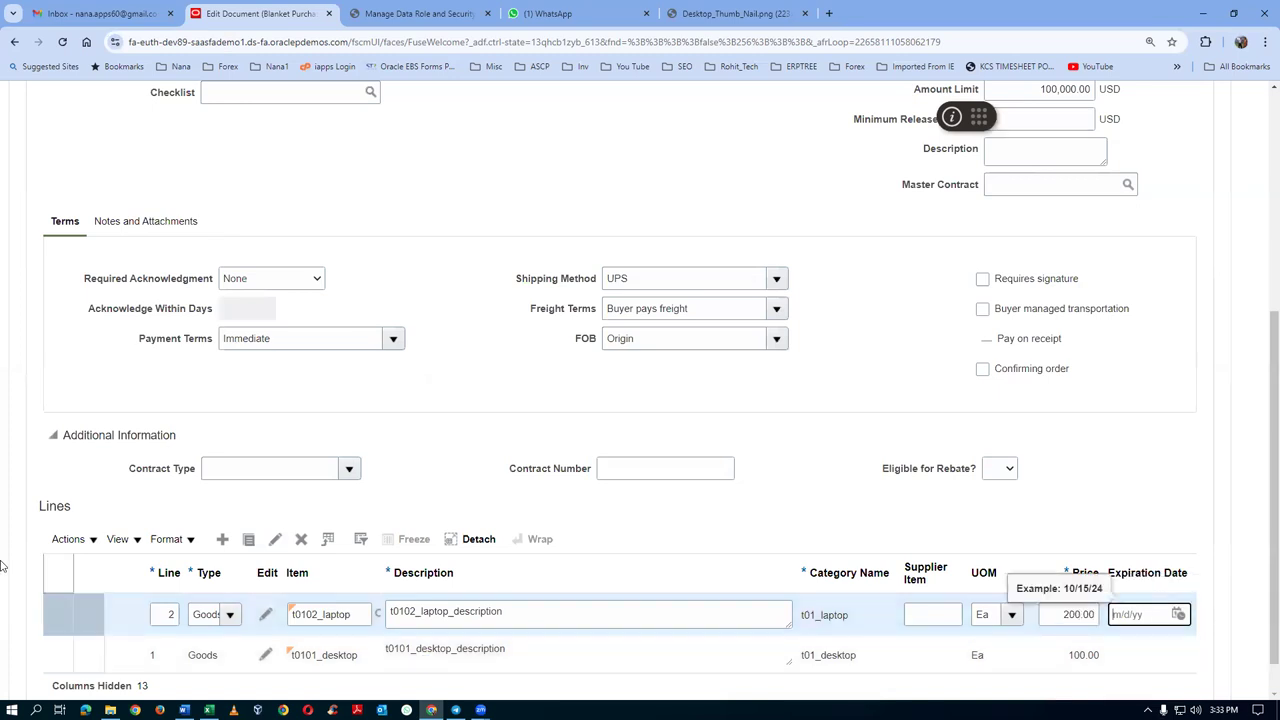
click(54, 608)
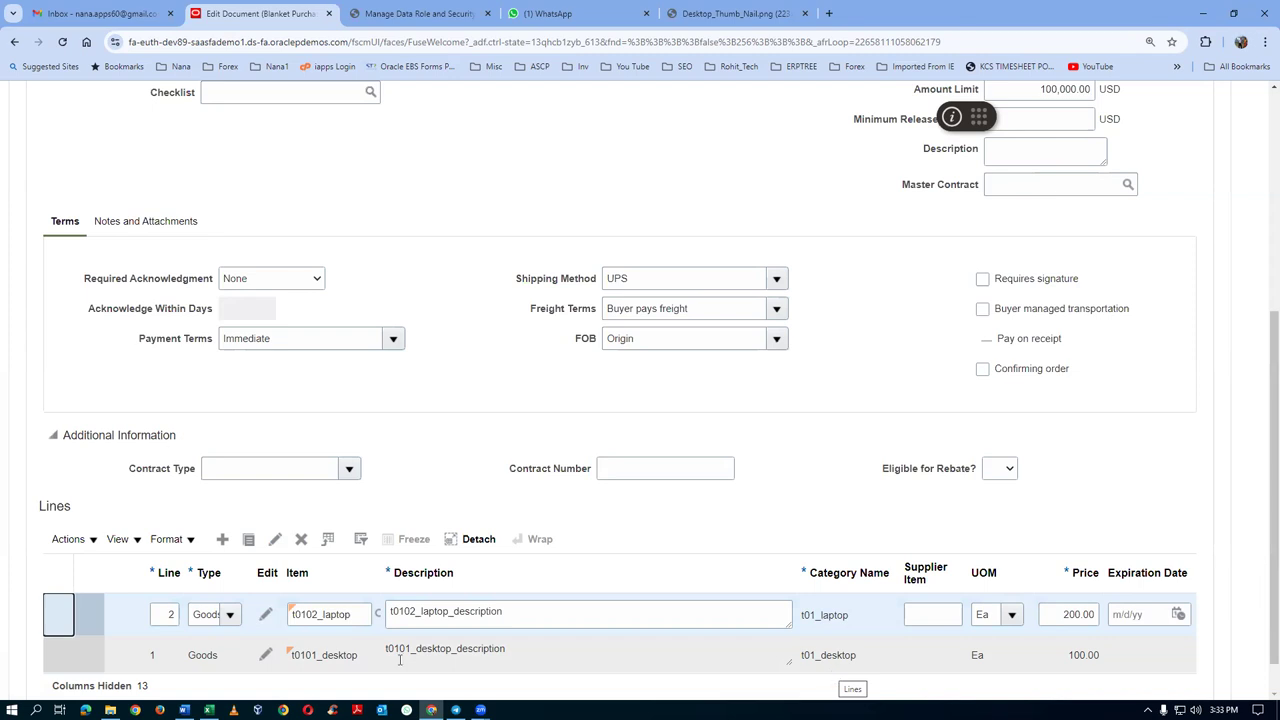
- Edit line 2 and enter the Long Description 't01 BPA laptop long'
click(276, 539)
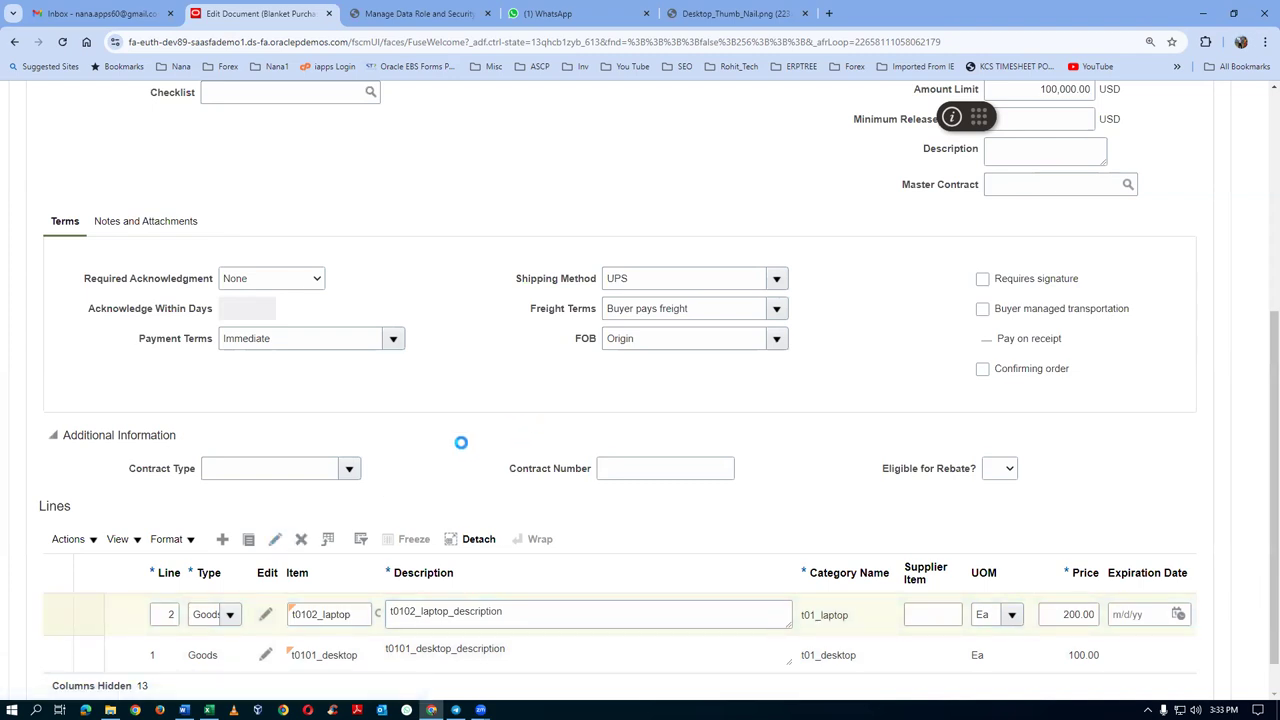
scroll(632, 413, down, 1)
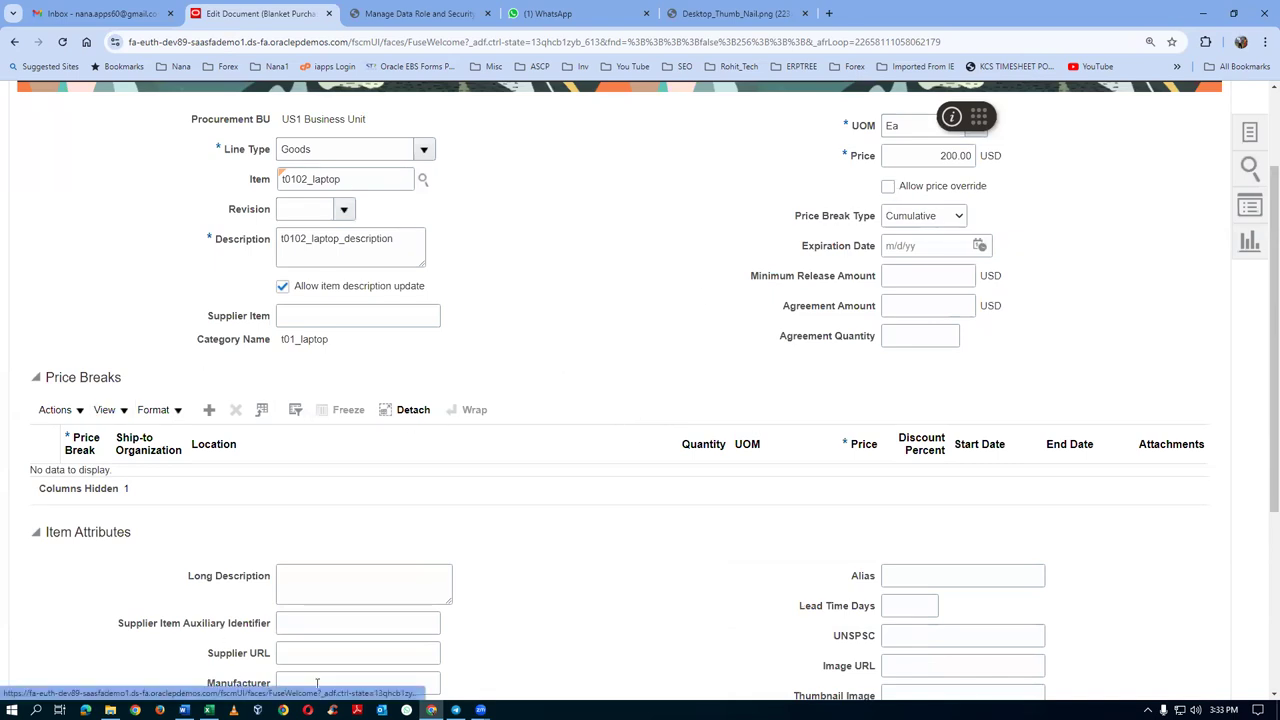
click(358, 592)
text(t01 laptop long)
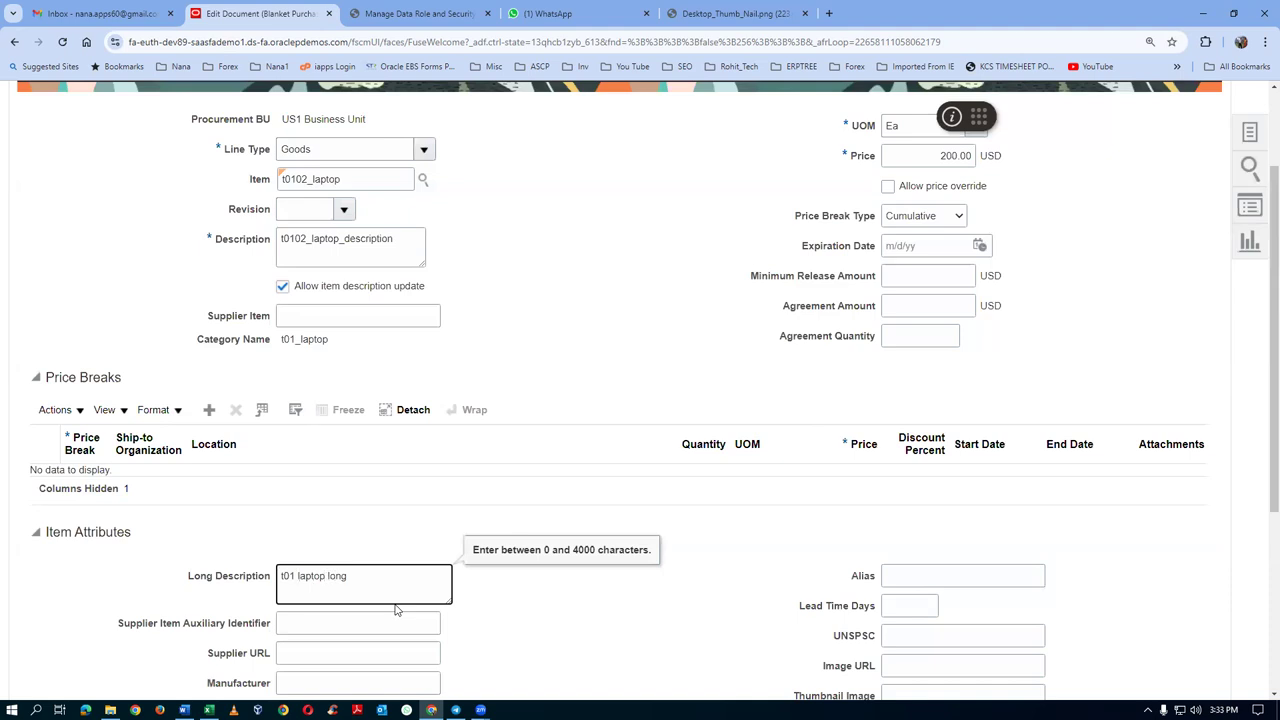
text(BPA)
scroll(417, 573, down, 2)
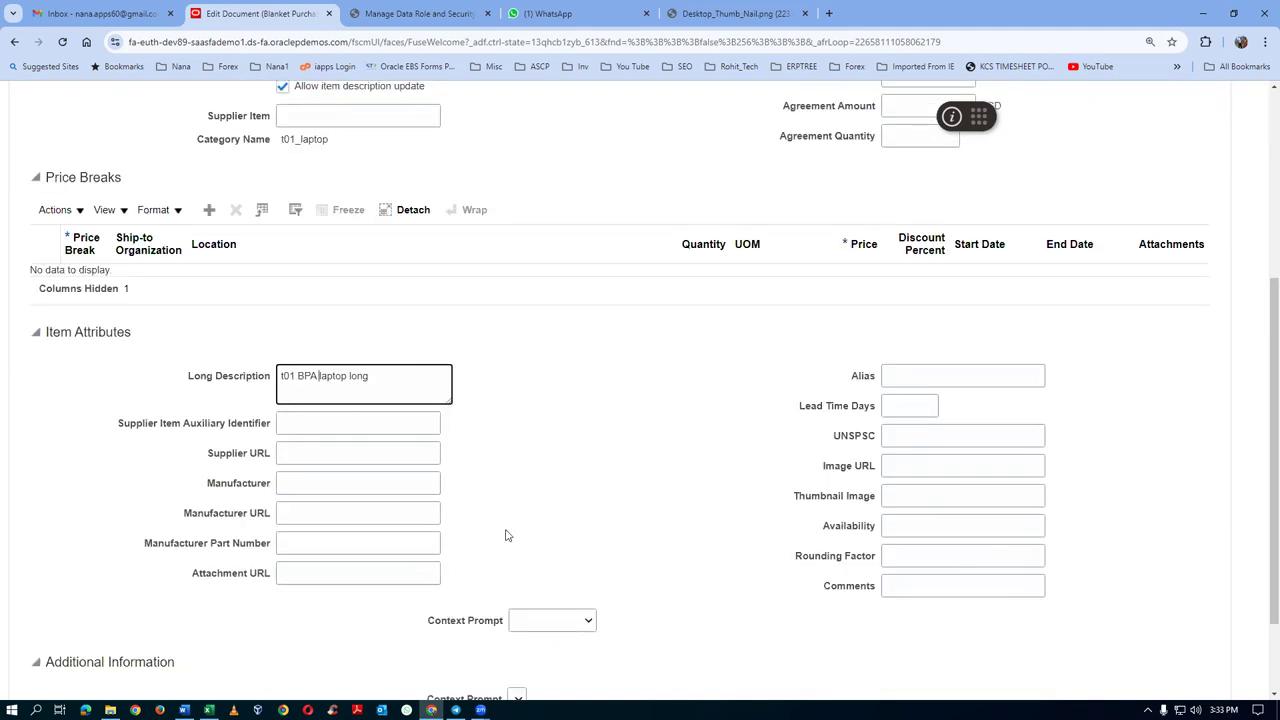
click(905, 467)
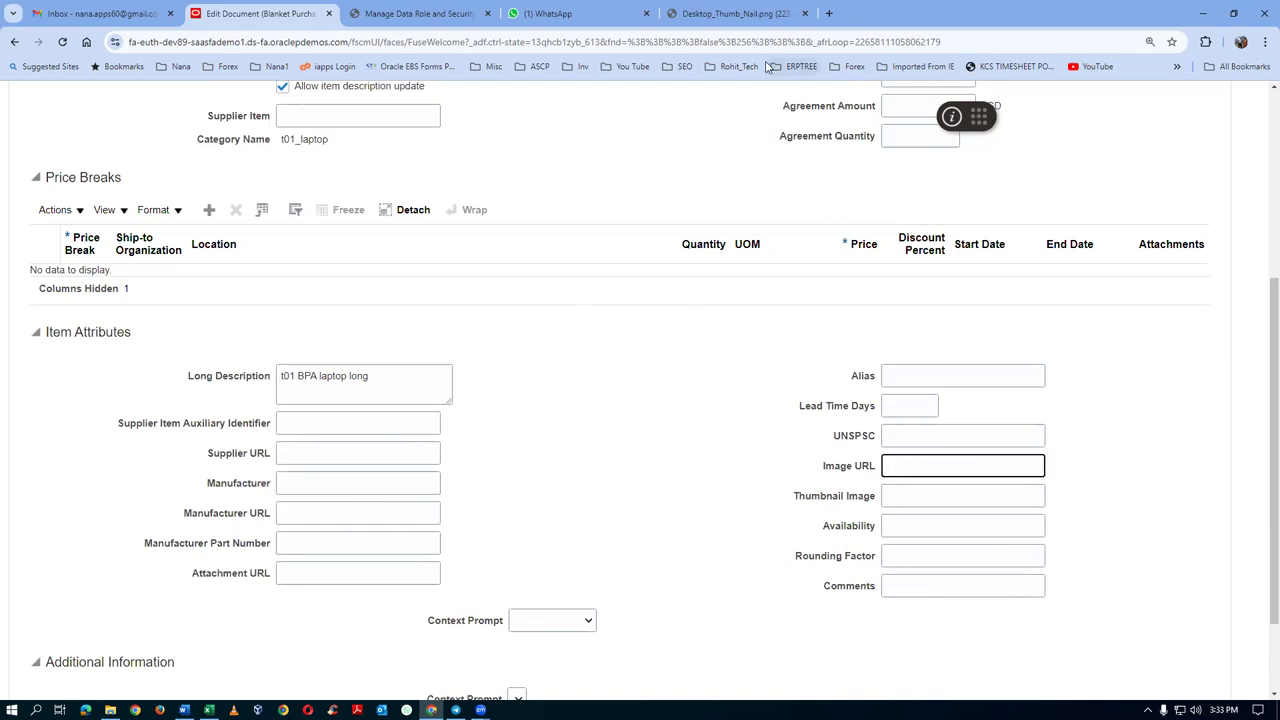
- Copy the Desktop_Thumb_Nail.png address from the image site into line 2's Image URL
click(725, 13)
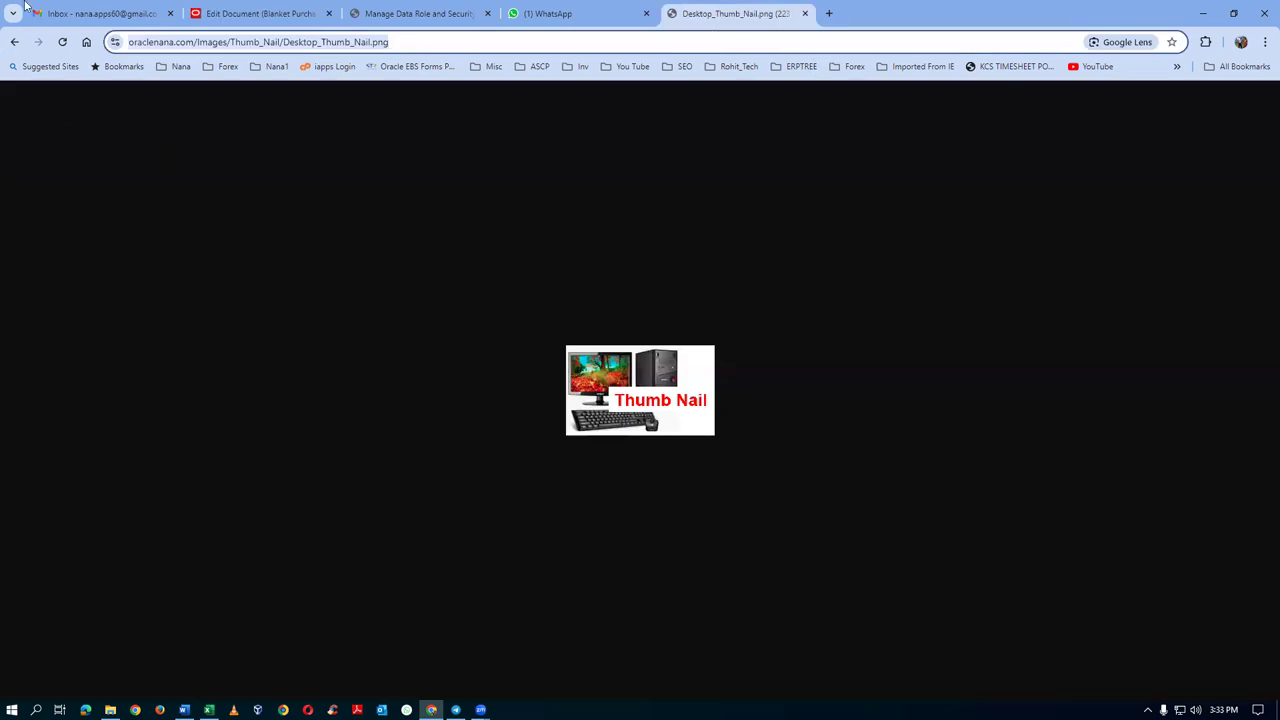
click(14, 42)
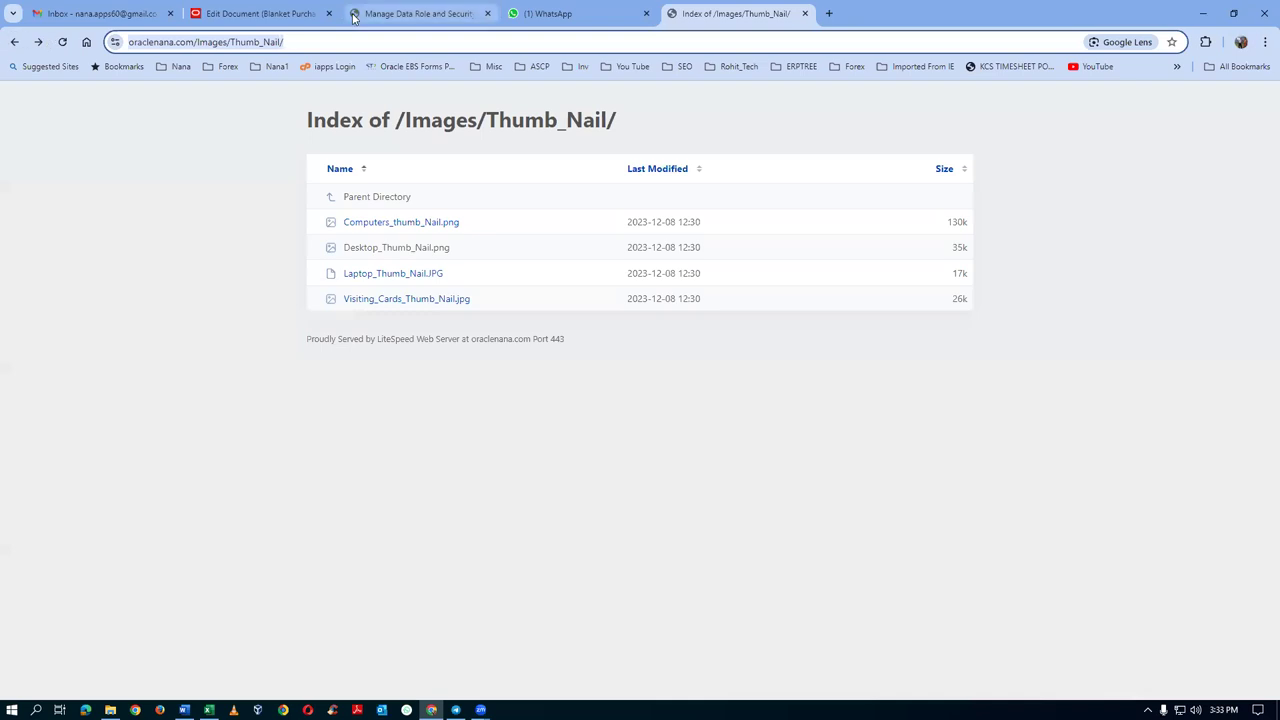
click(14, 42)
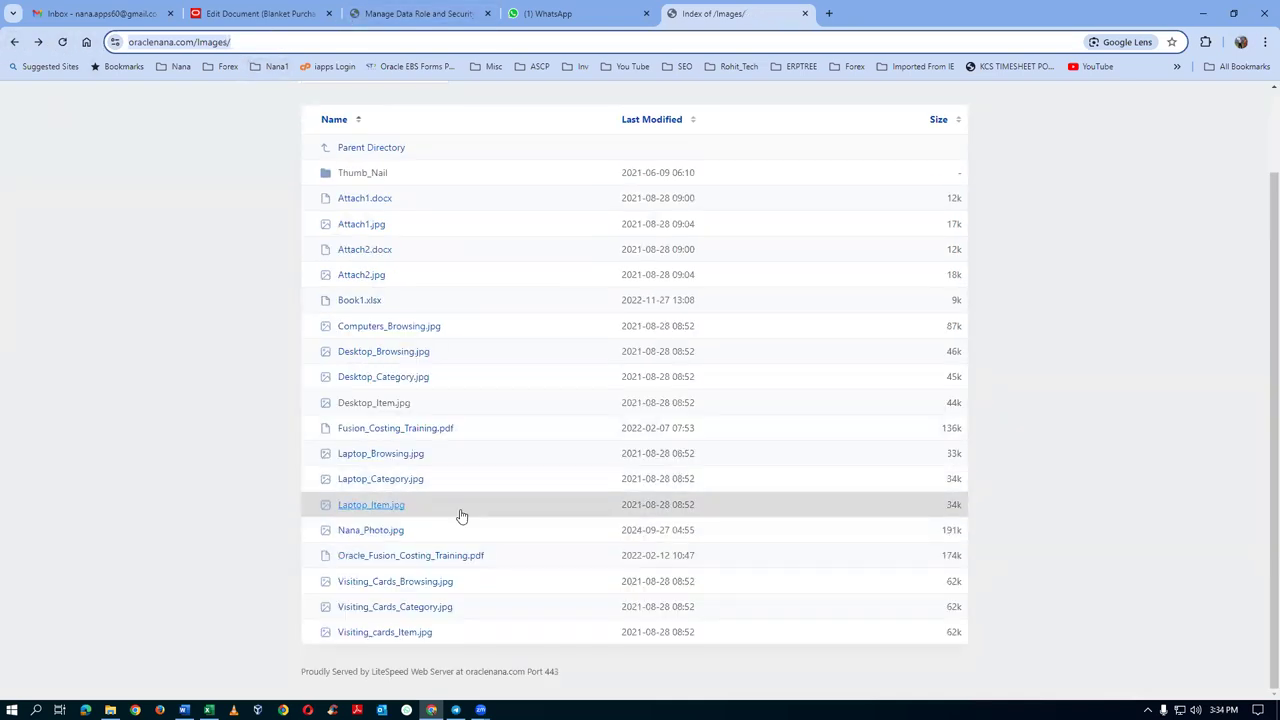
click(362, 506)
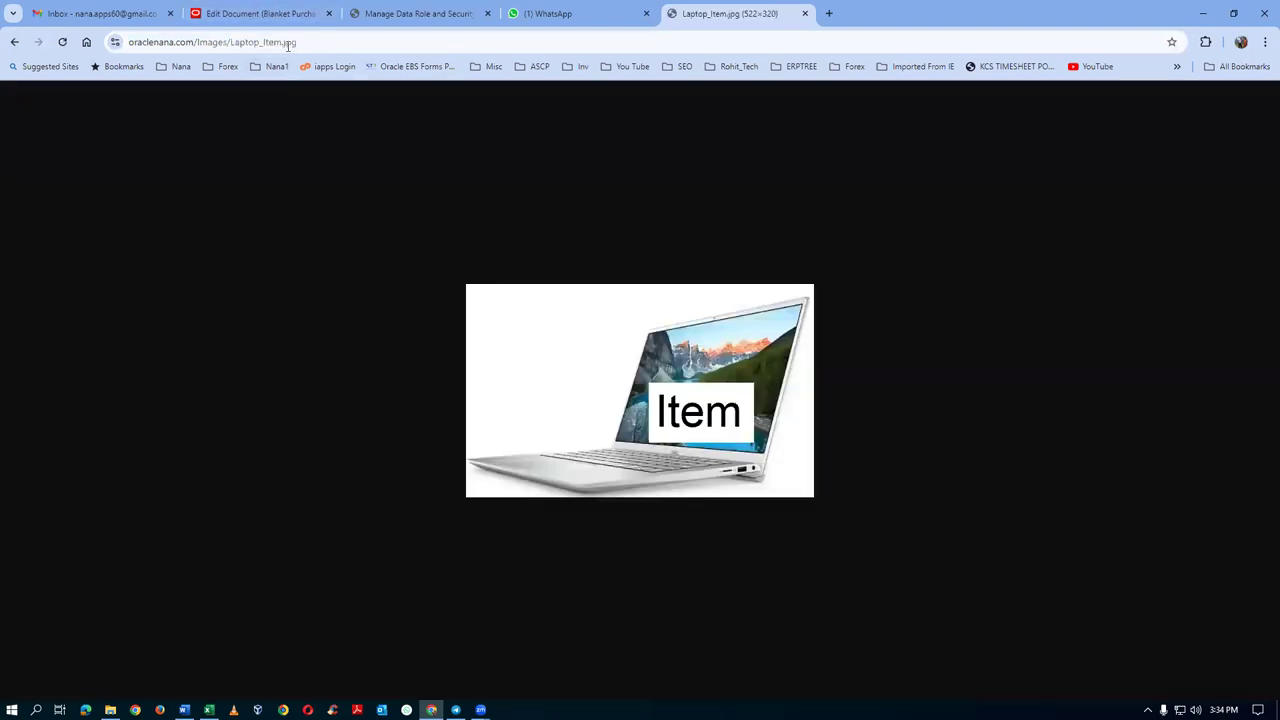
click(287, 44)
text(https://oraclenana.com/Images/Thumb_Nail/Desktop_Thumb_Nail.png)
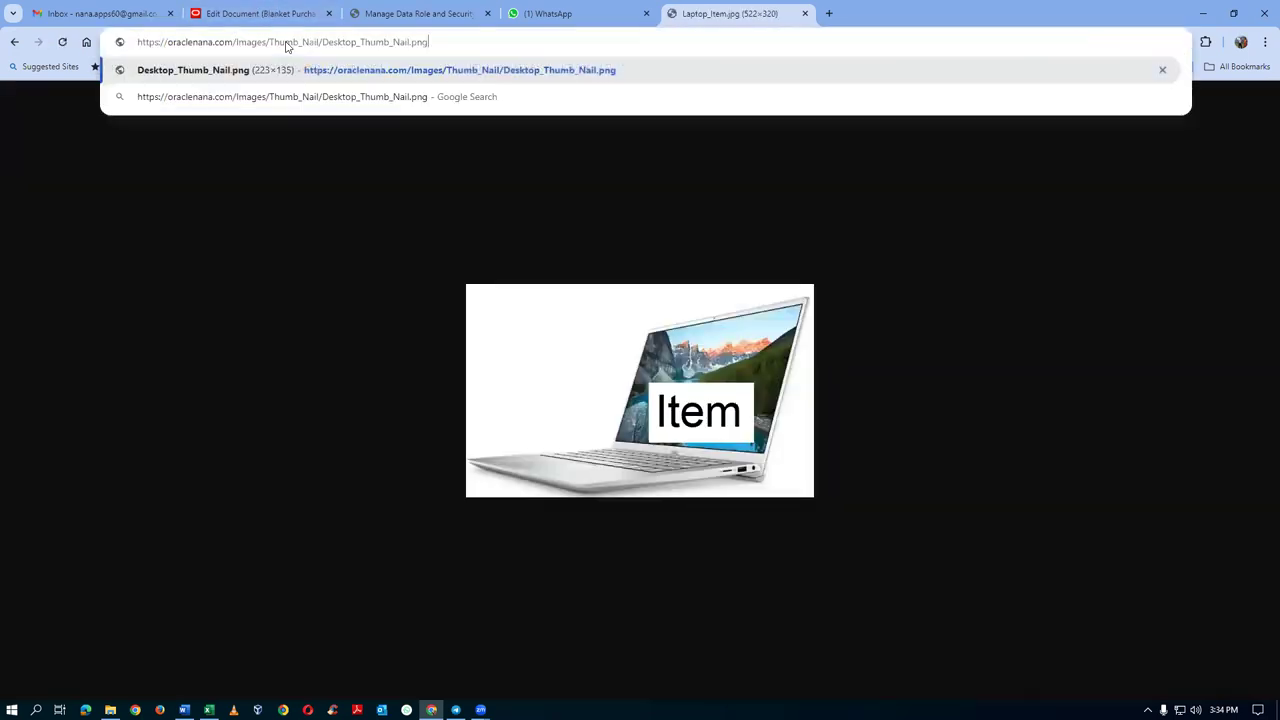
key(alt+Tab)
key(alt+Tab)
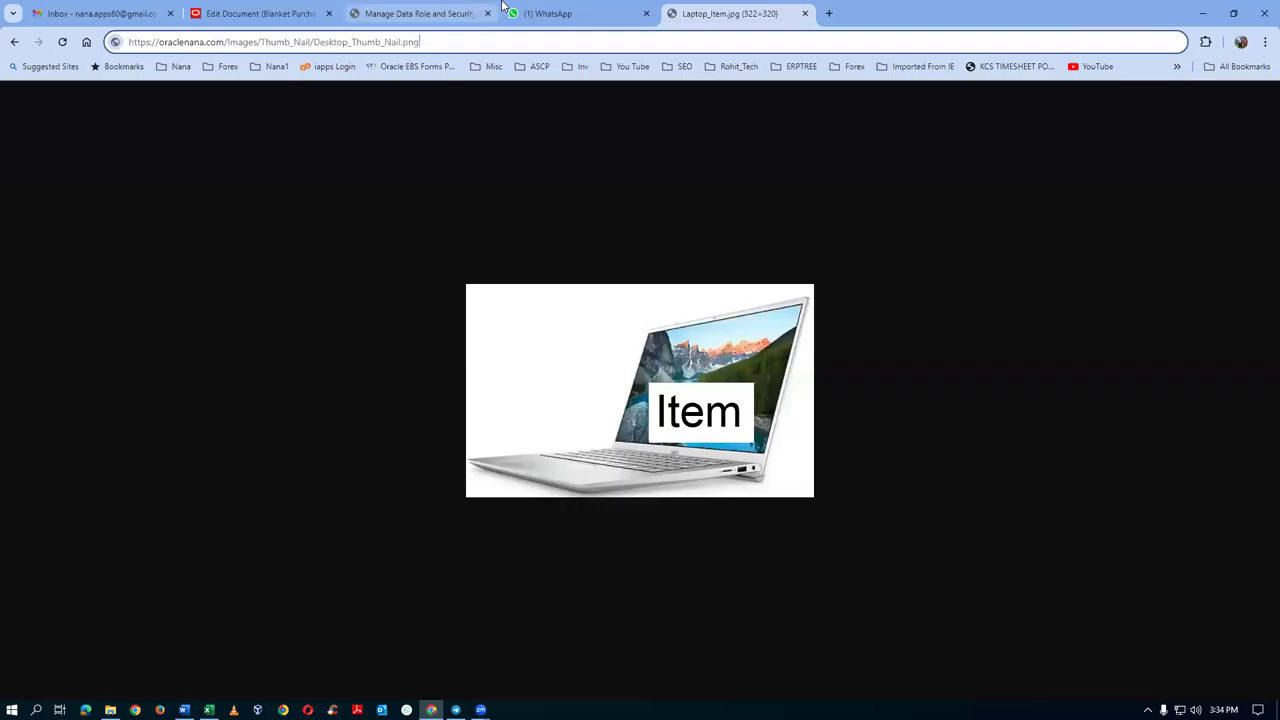
click(275, 14)
key(ctrl+v)
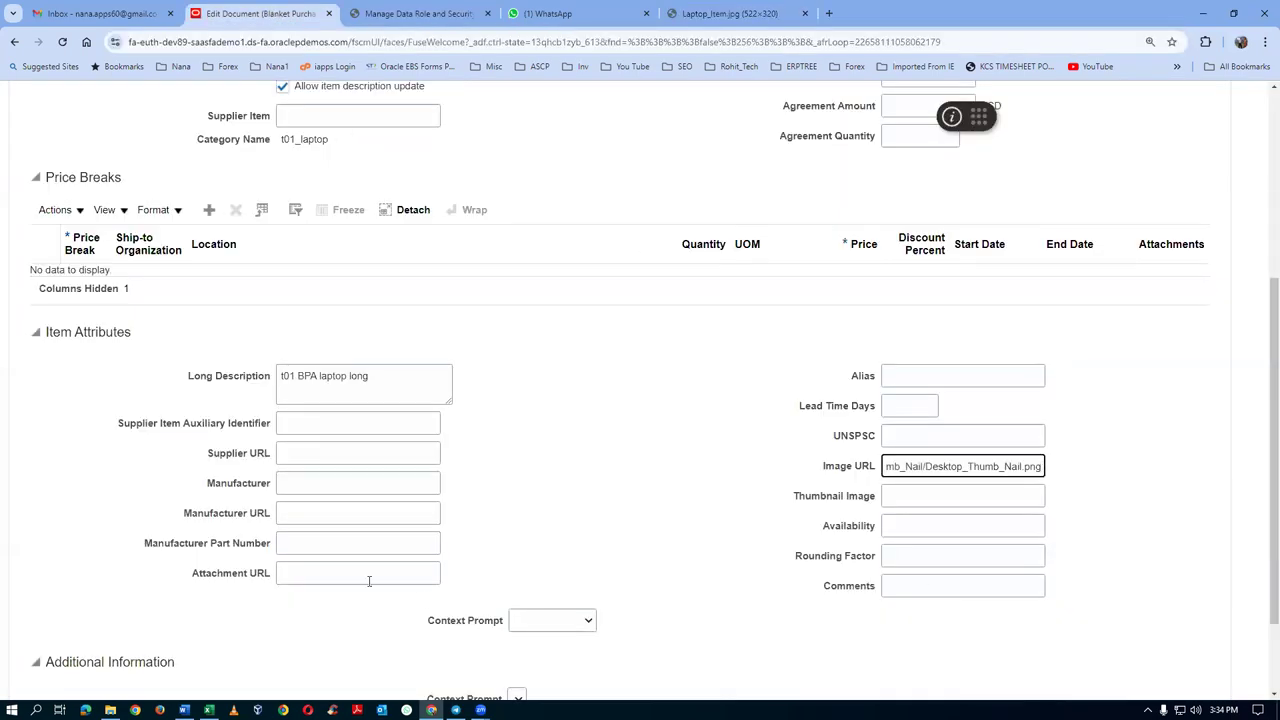
- Paste the same Desktop_Thumb_Nail.png address into line 2's Attachment URL
click(369, 580)
key(ctrl+v)
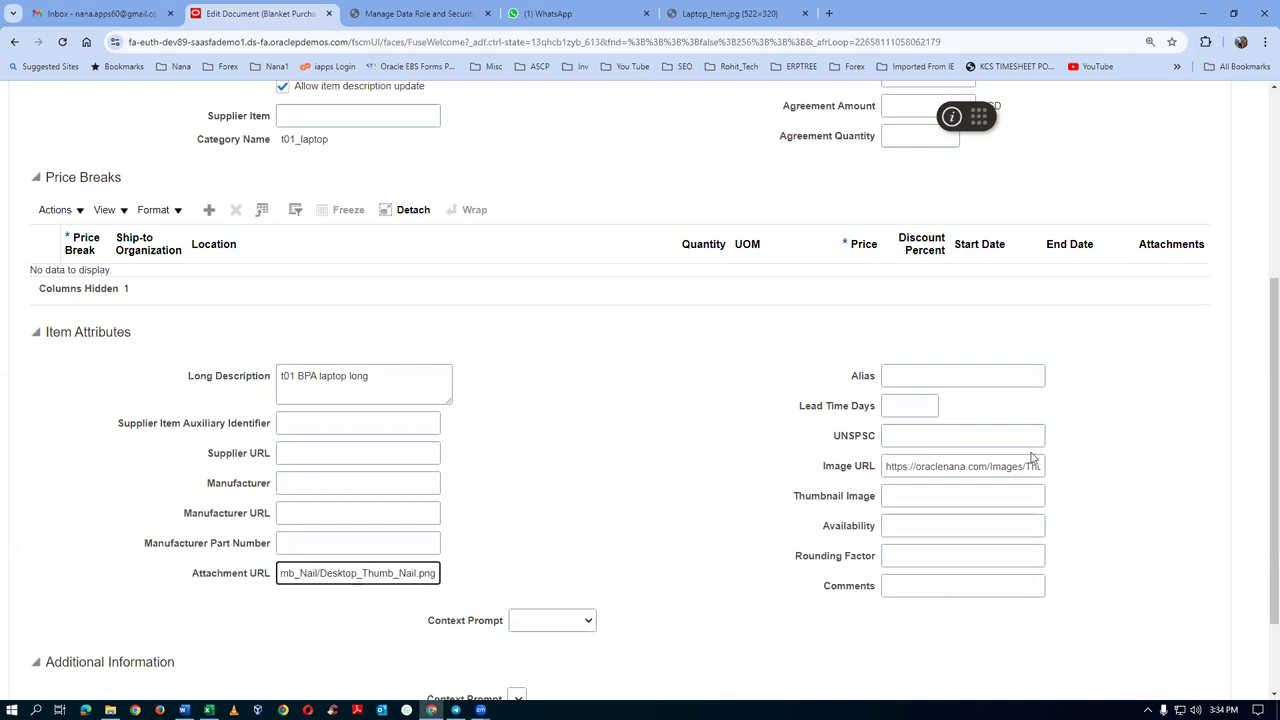
click(937, 500)
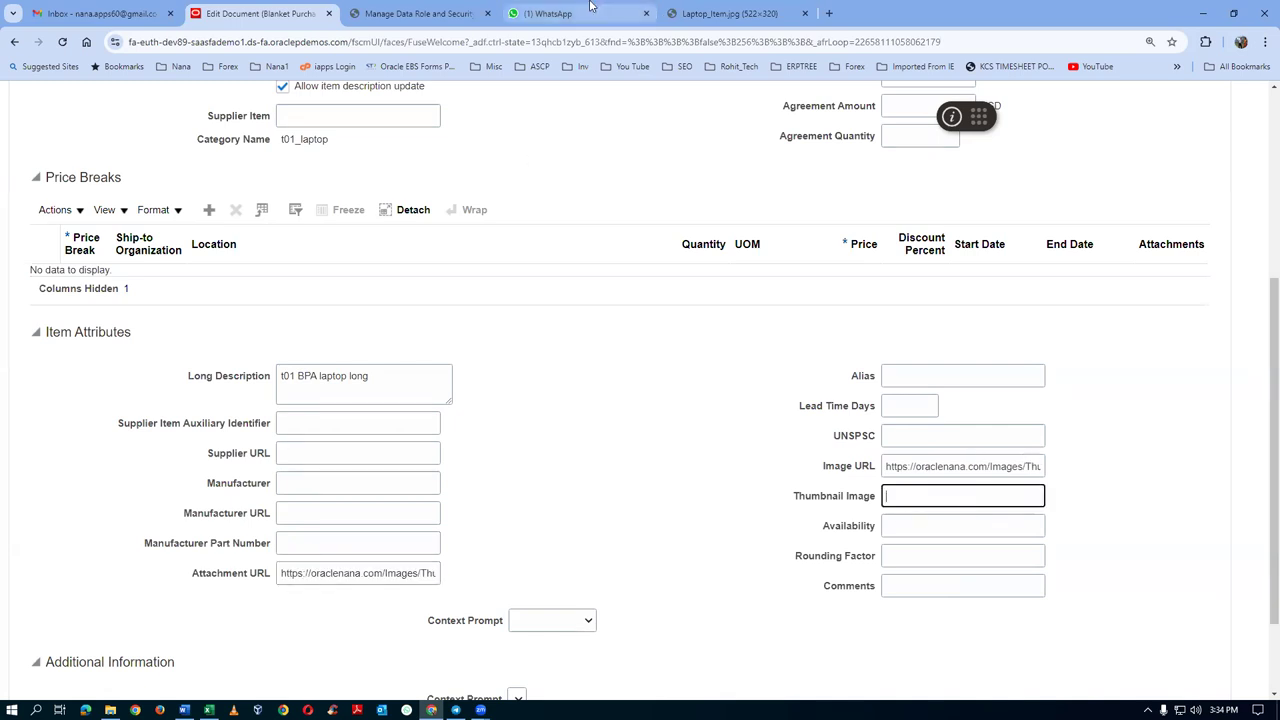
click(730, 13)
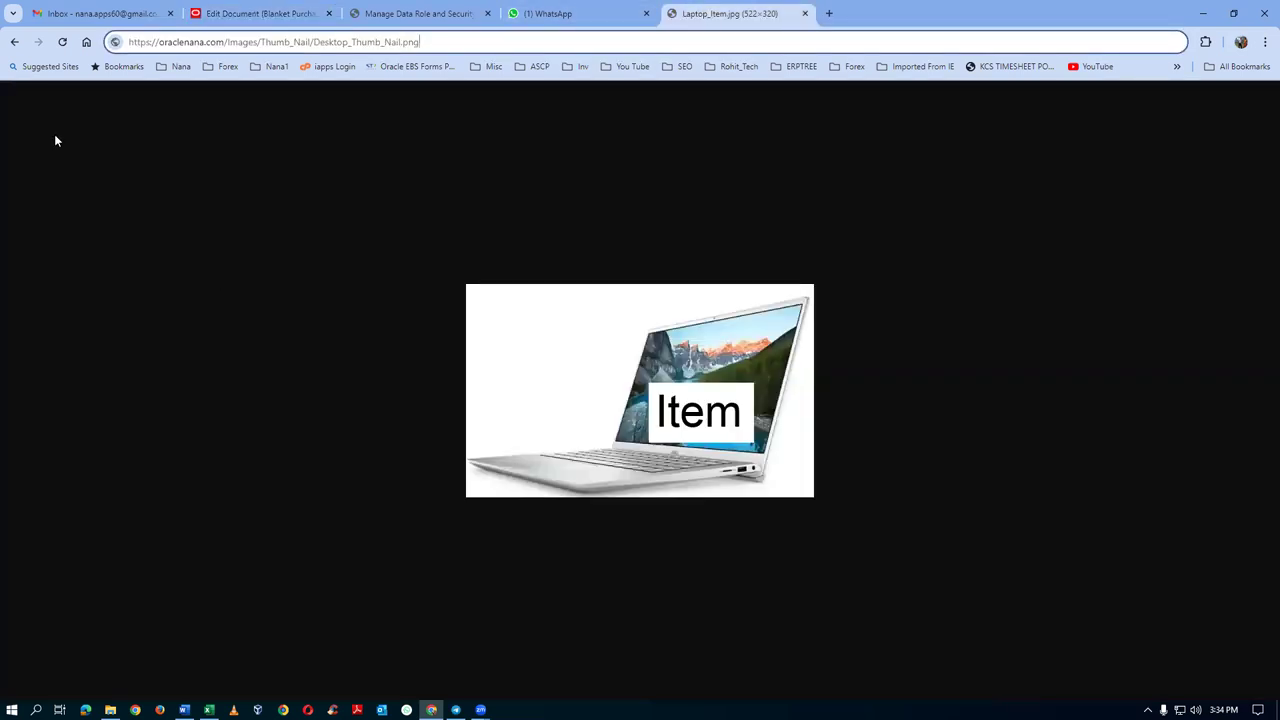
- Go back to the Images listing and open the Thumb_Nail folder
click(14, 42)
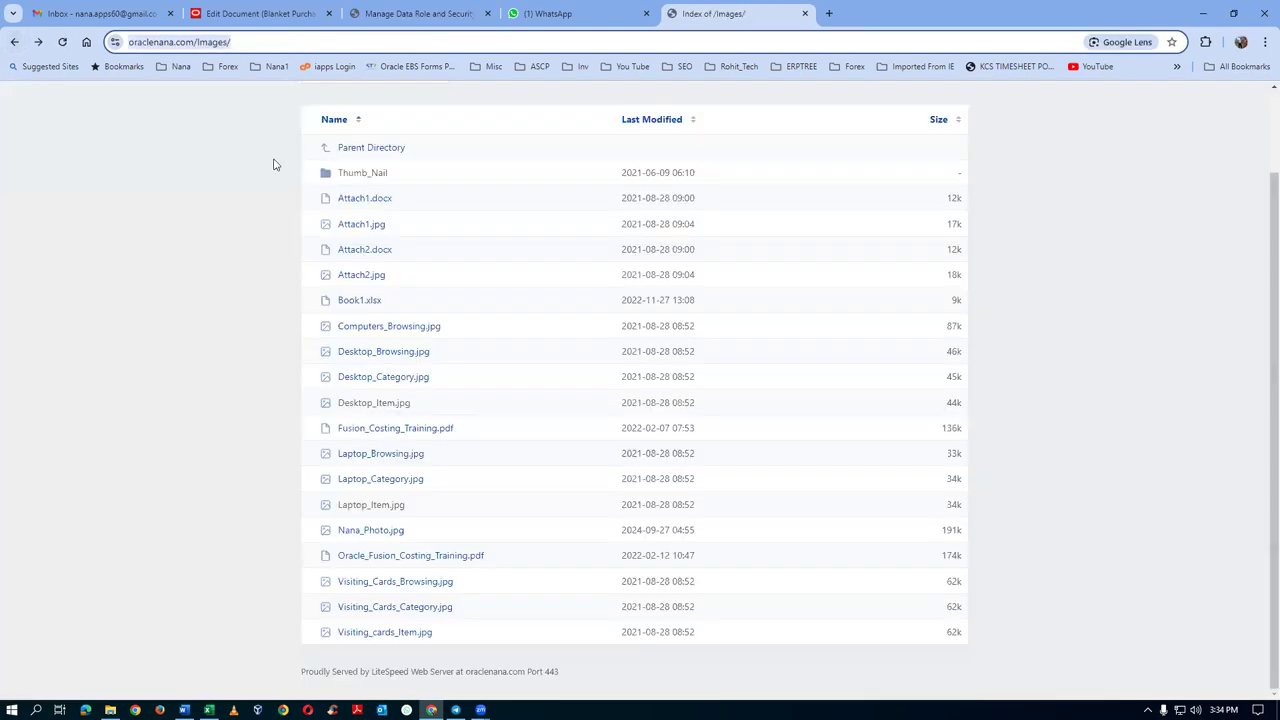
click(368, 173)
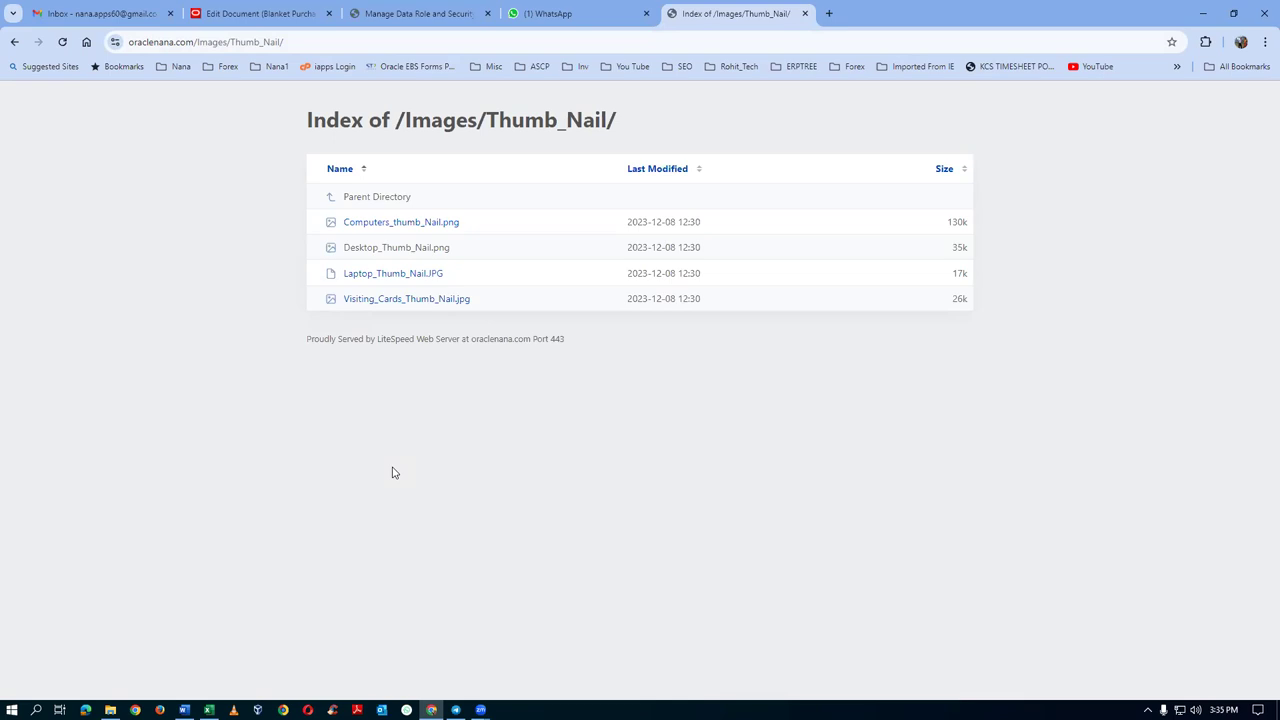
- Open Laptop_Thumb_Nail.JPG in Chrome, copy its web address, and return to the agreement edit tab
click(360, 275)
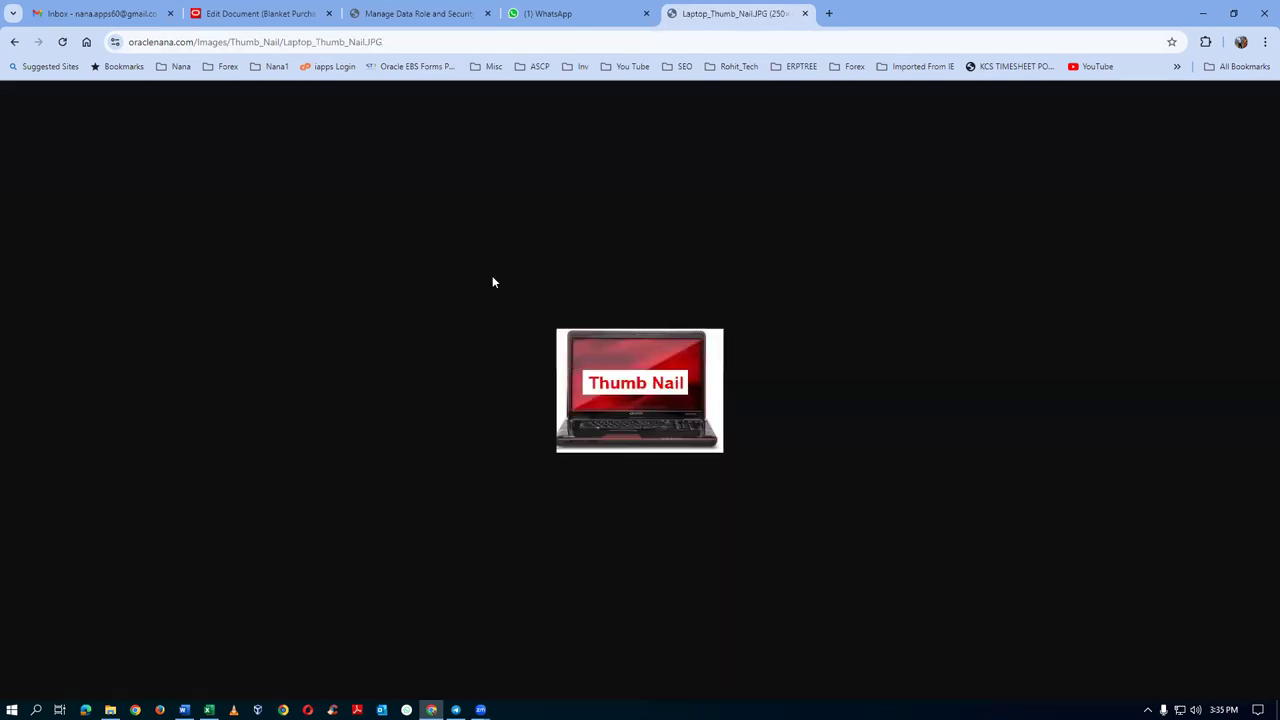
click(294, 40)
key(ctrl+c)
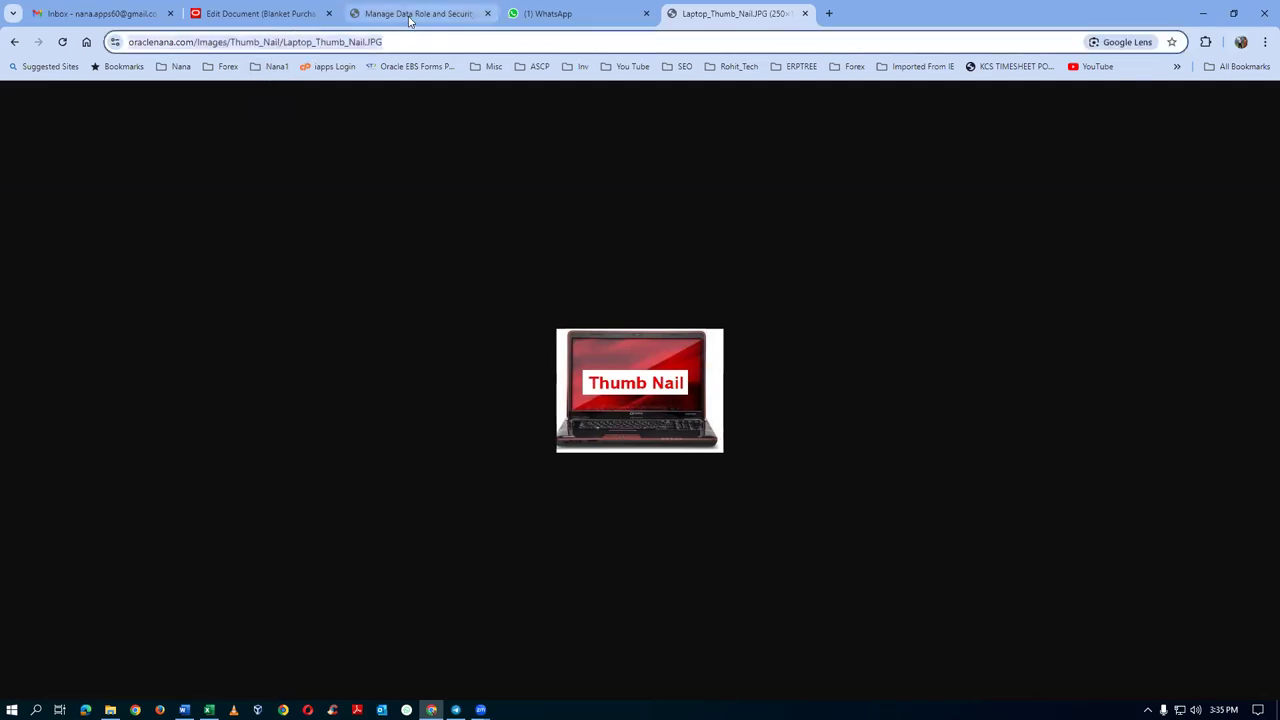
click(309, 13)
- Paste the Laptop_Thumb_Nail.JPG address into the laptop line's Thumbnail Image field
key(ctrl+v)
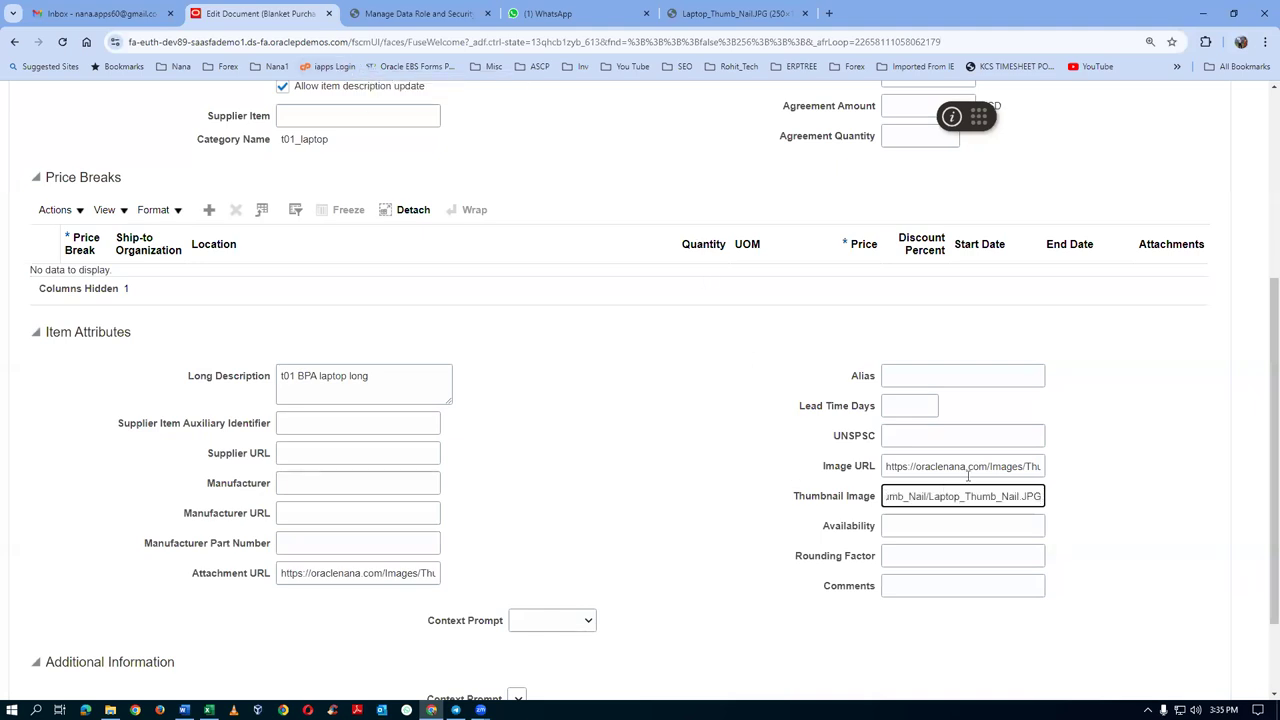
click(613, 480)
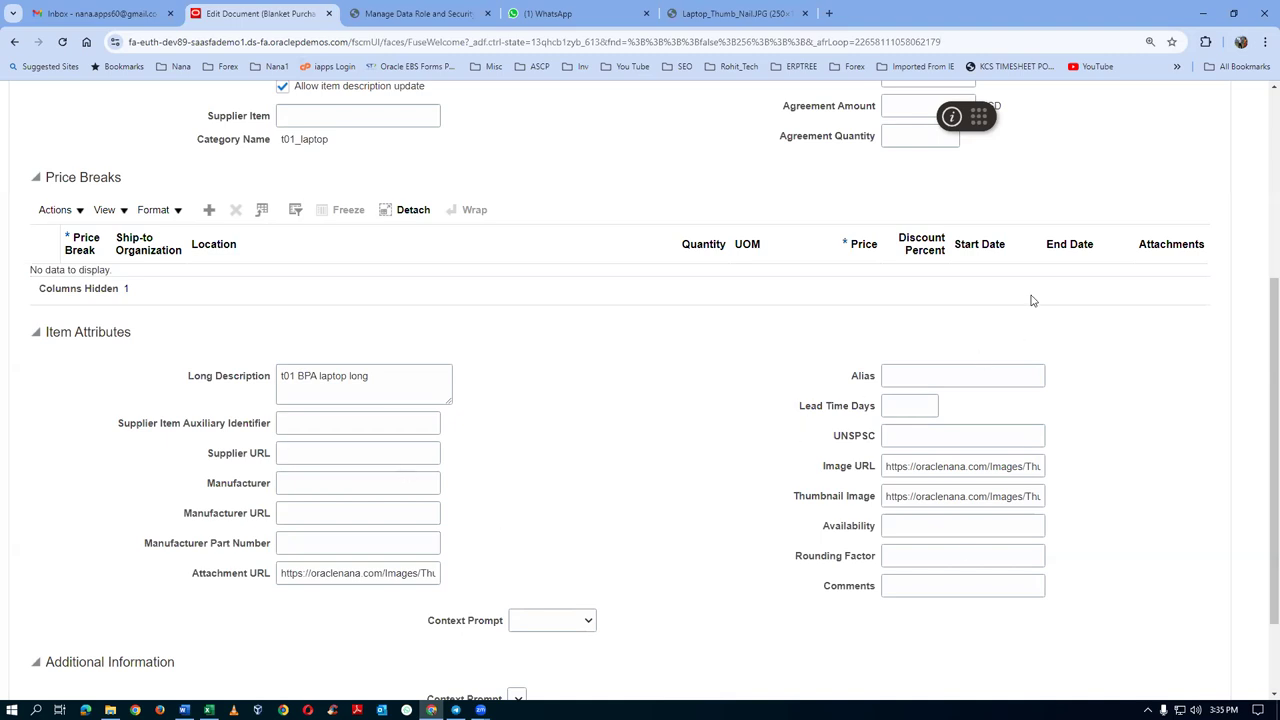
scroll(1031, 300, up, 4)
scroll(1033, 314, down, 3)
- Set the laptop line's UNSPSC to 'UN 2' and accept the line changes
click(941, 502)
text(UN 2)
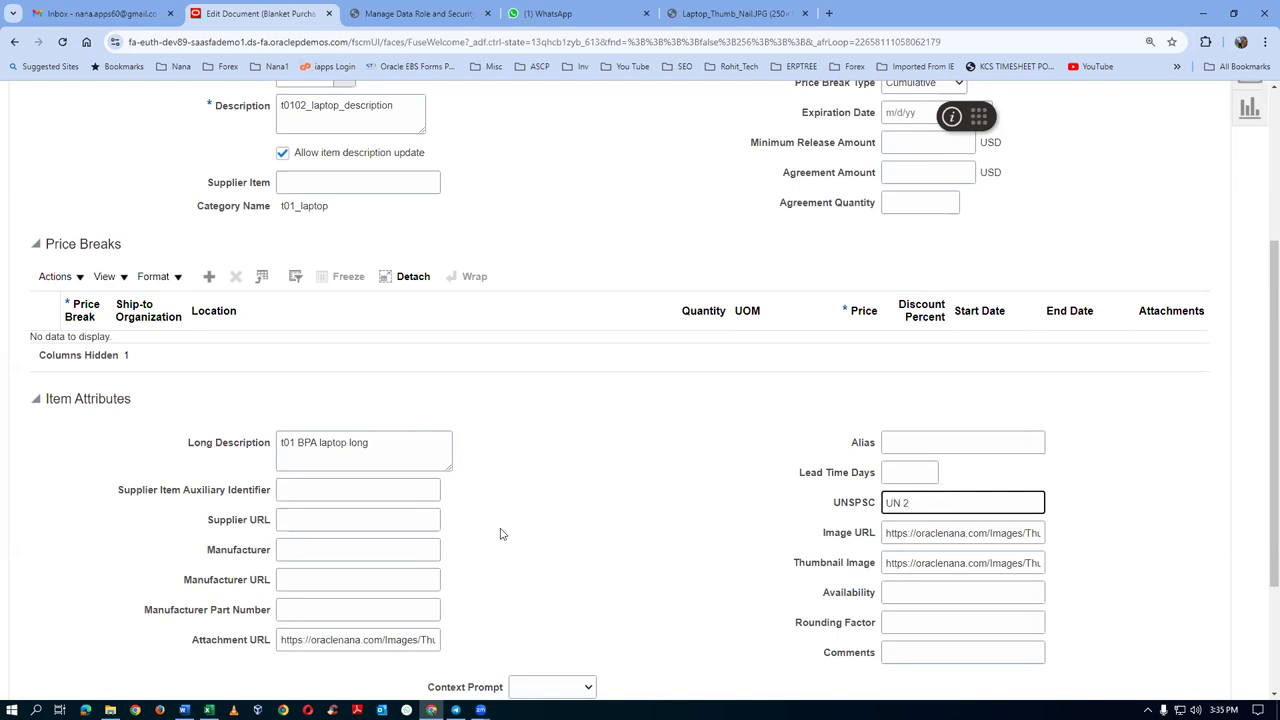
scroll(669, 540, down, 2)
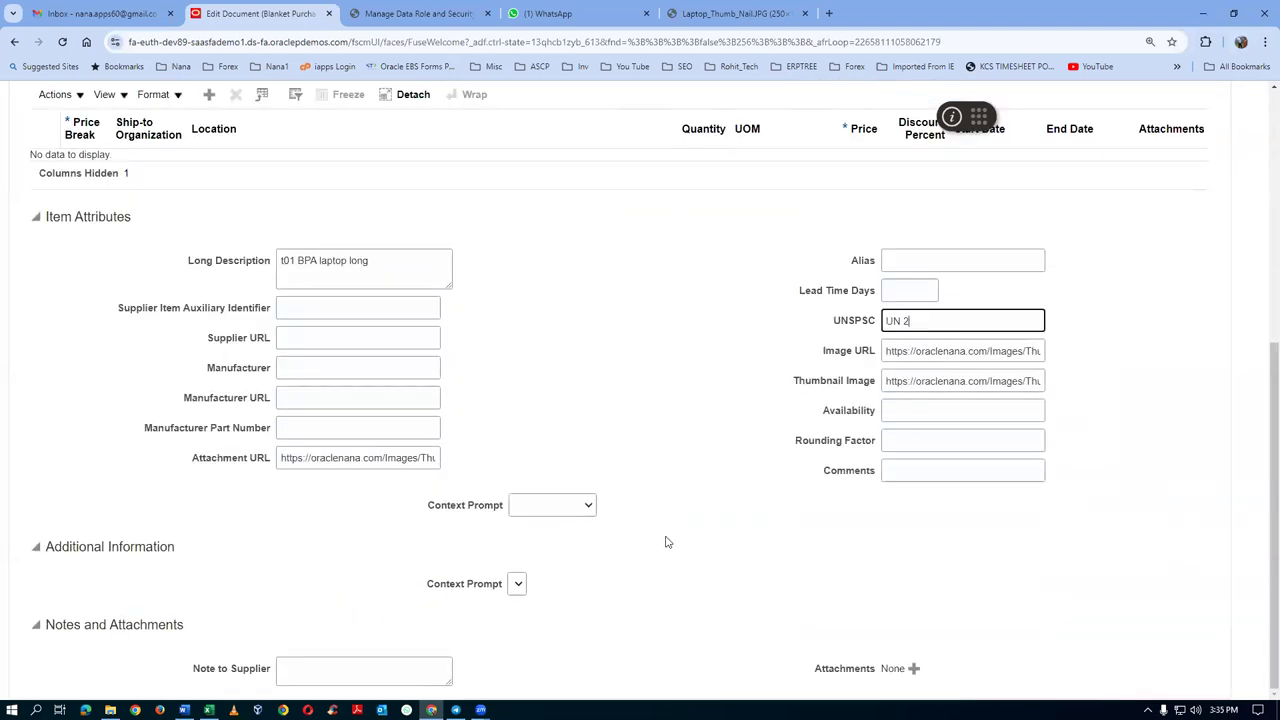
scroll(668, 541, up, 2)
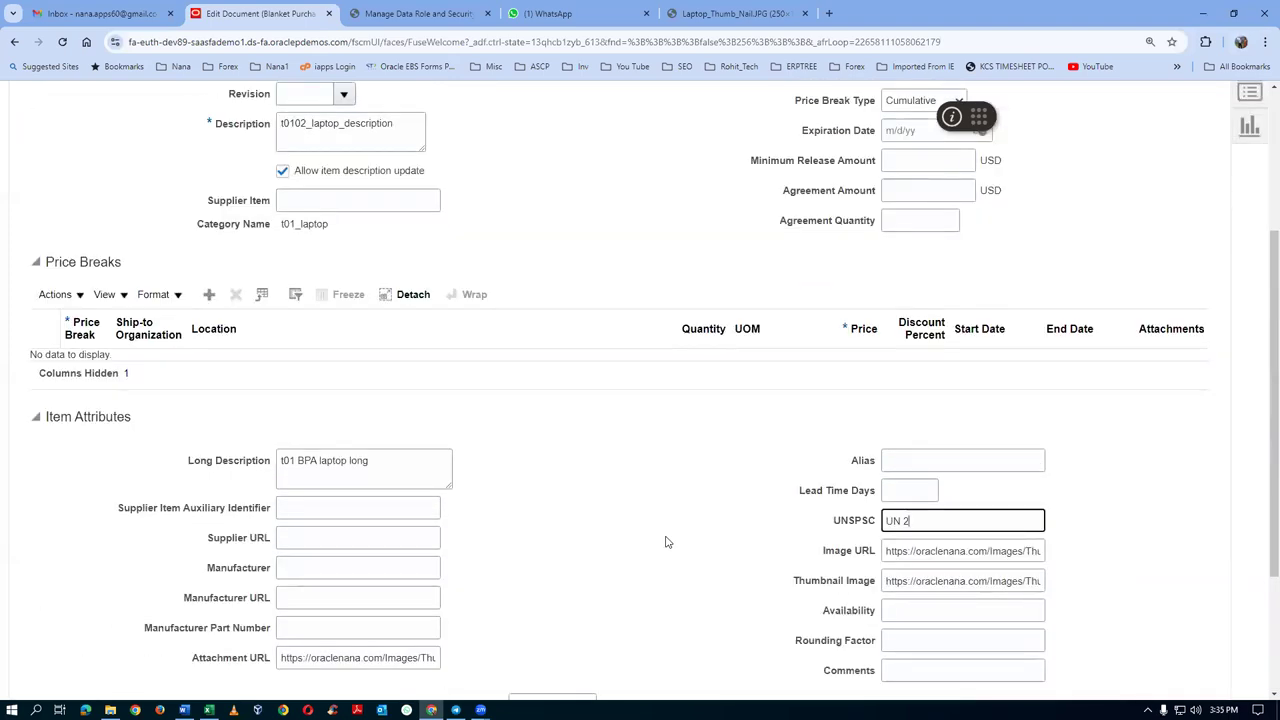
scroll(668, 541, up, 3)
click(1141, 191)
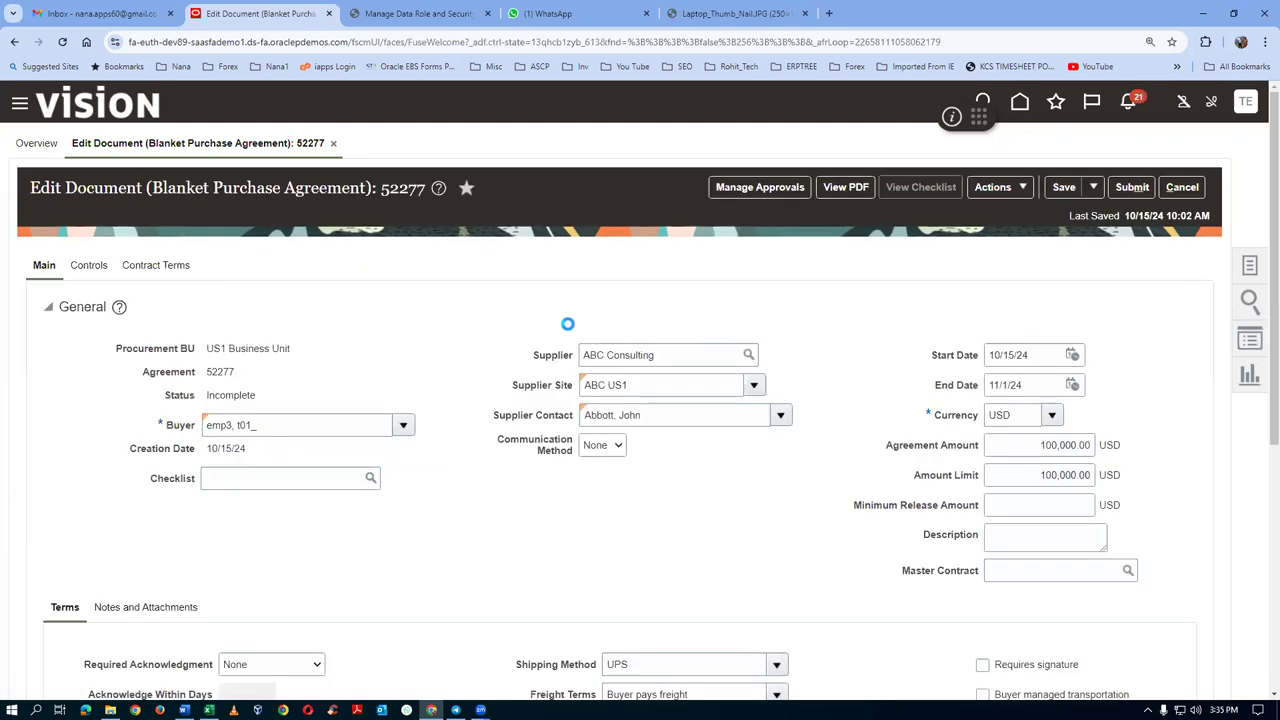
scroll(568, 328, down, 5)
scroll(568, 331, up, 5)
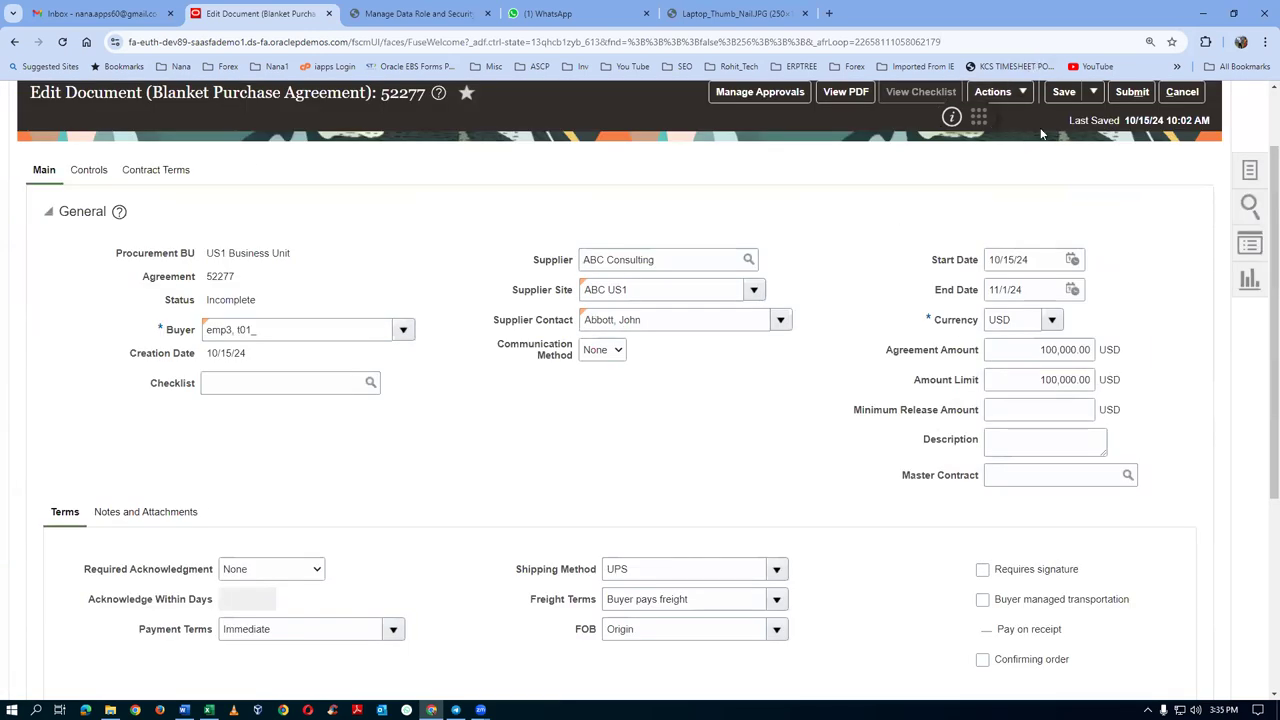
- Save agreement 52277 and add line 3 as a Fixed Price Services line
click(1063, 91)
scroll(314, 208, down, 3)
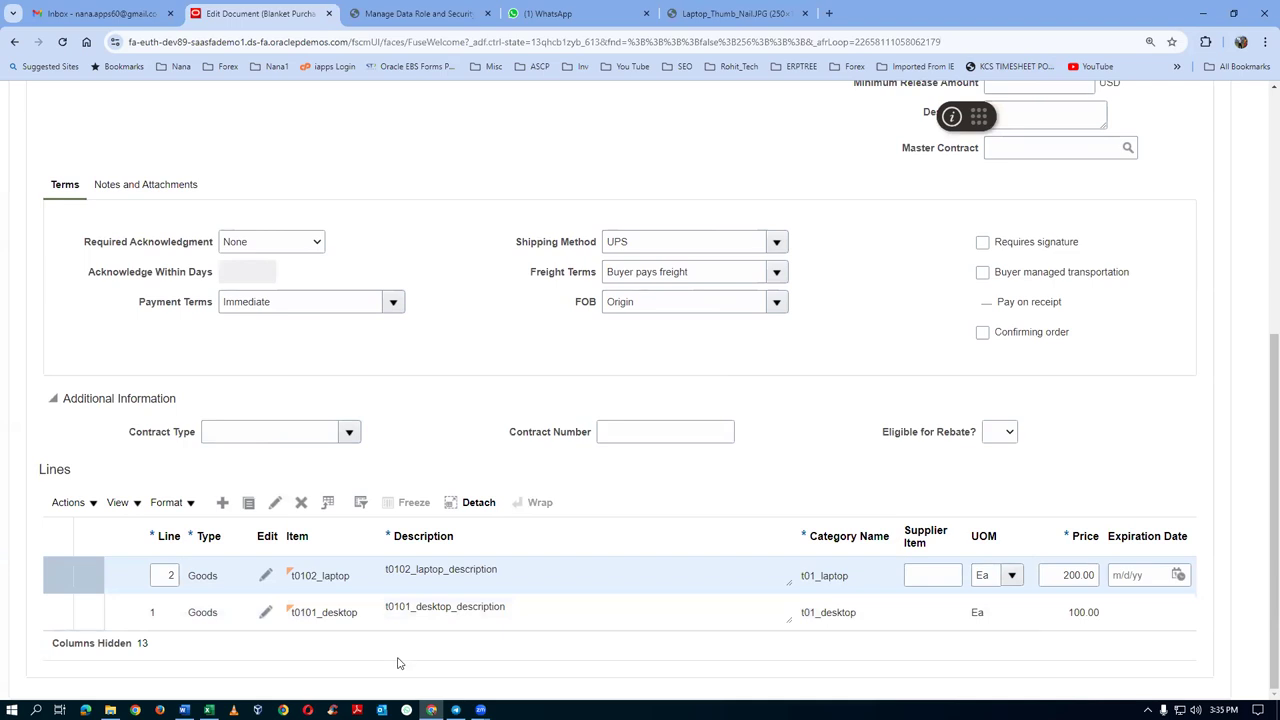
click(222, 503)
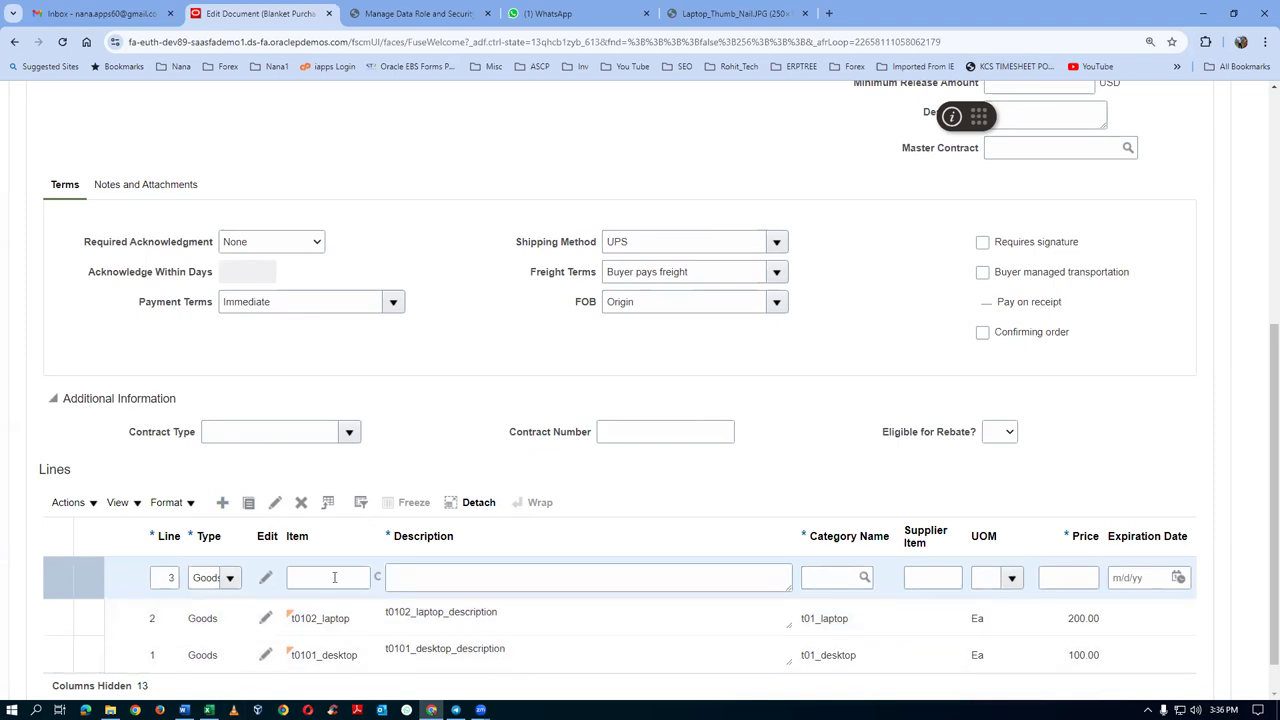
click(229, 578)
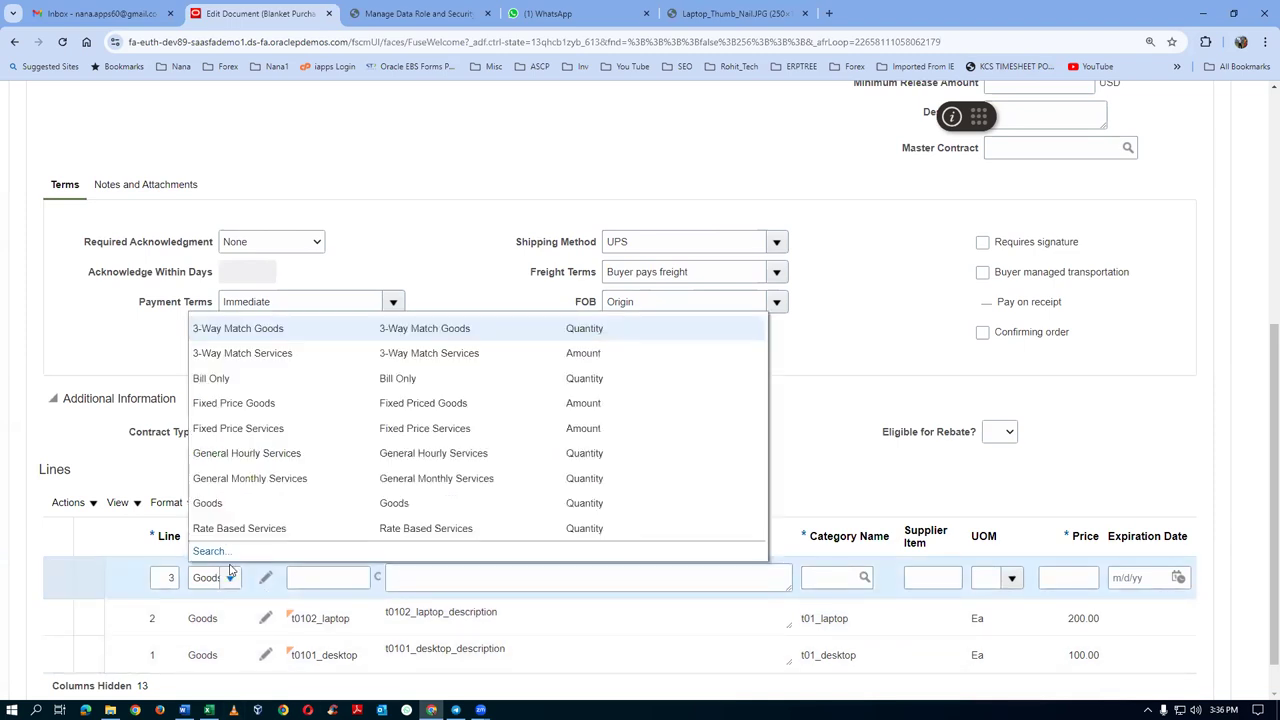
click(255, 427)
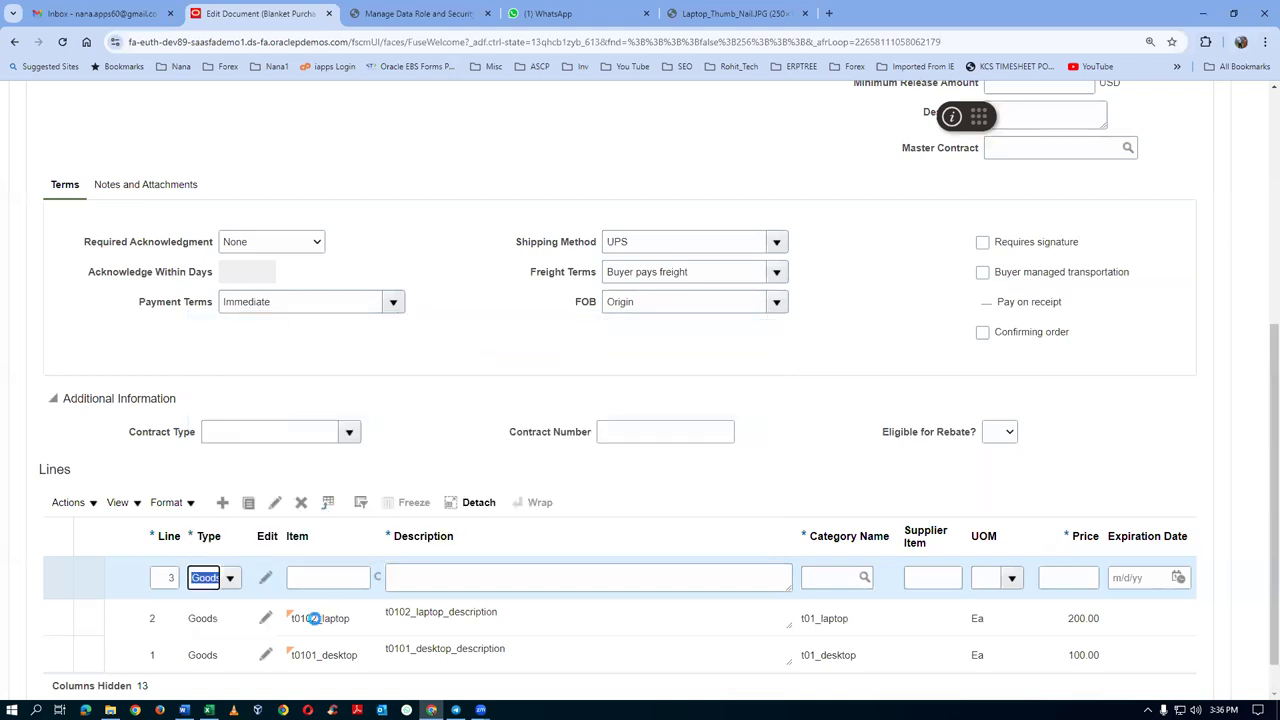
- Enter line 3's description as 't01 Visting Cards'
click(440, 585)
text(t01 Vis)
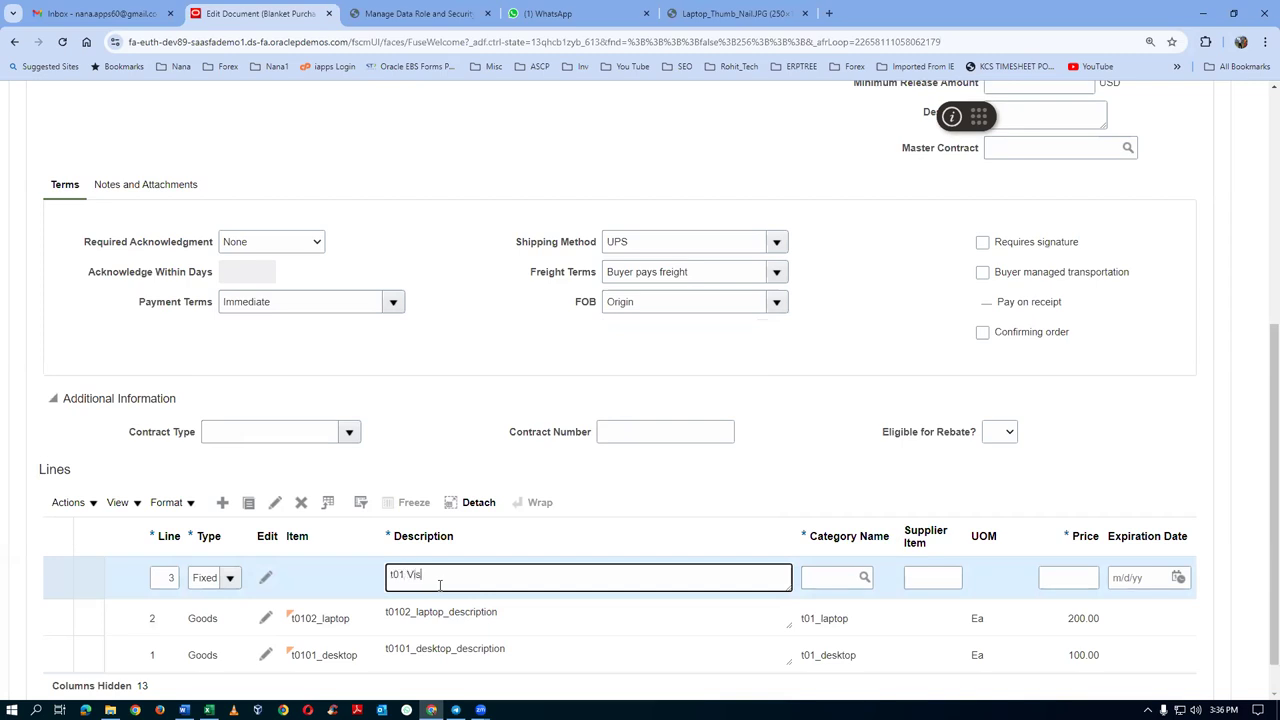
text(ting cards)
key(Left)
key(Left)
key(Left)
key(Left)
key(BackSpace)
text(C)
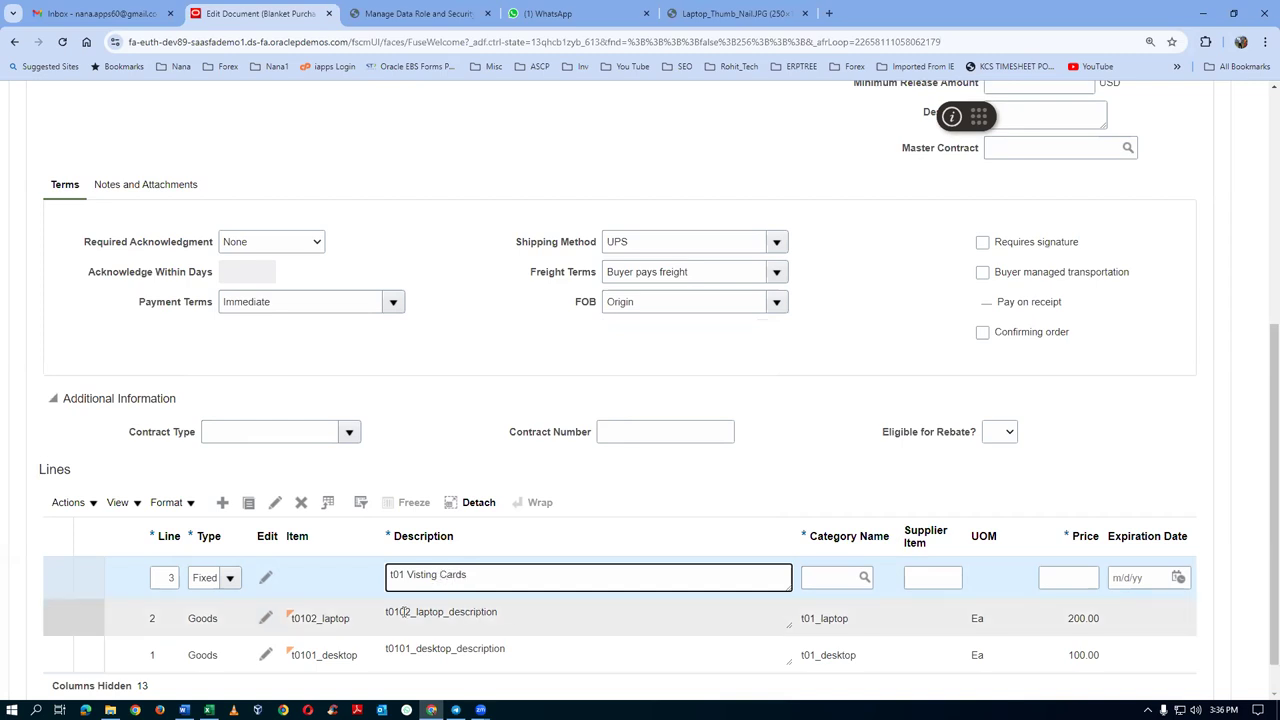
- Set line 3's category to t01_visiting_cards
click(829, 576)
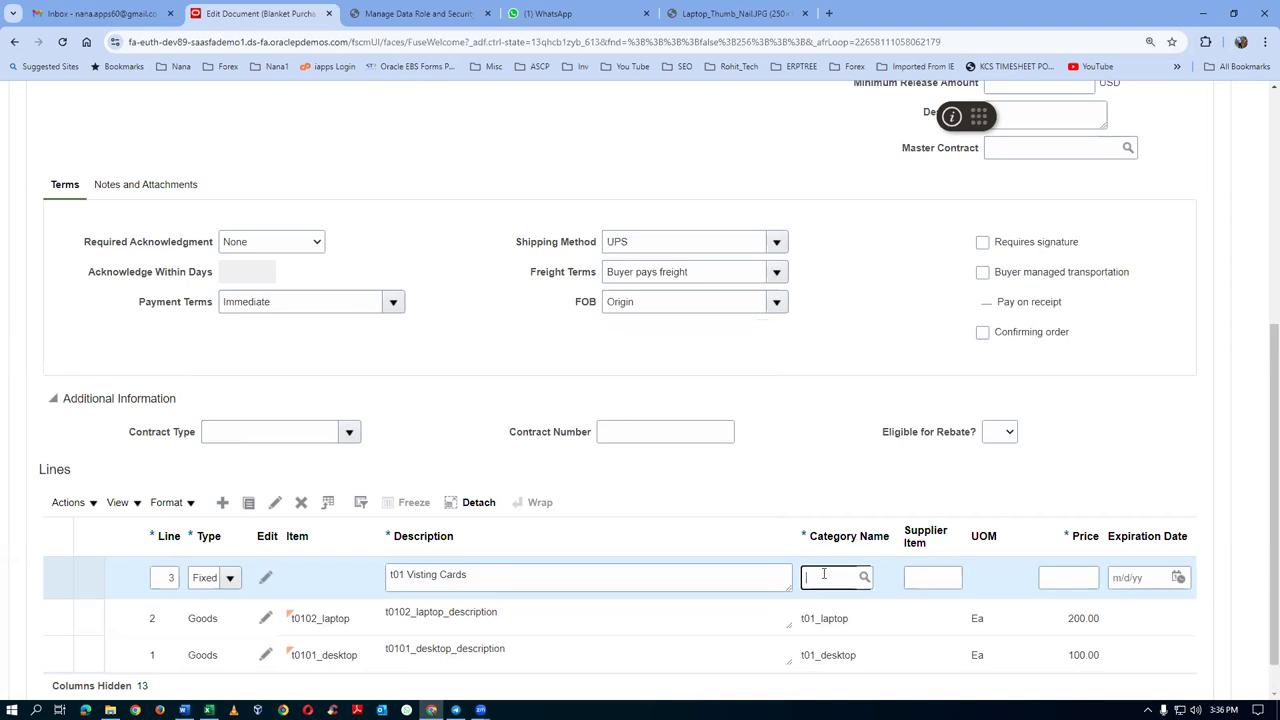
text(t01)
key(Tab)
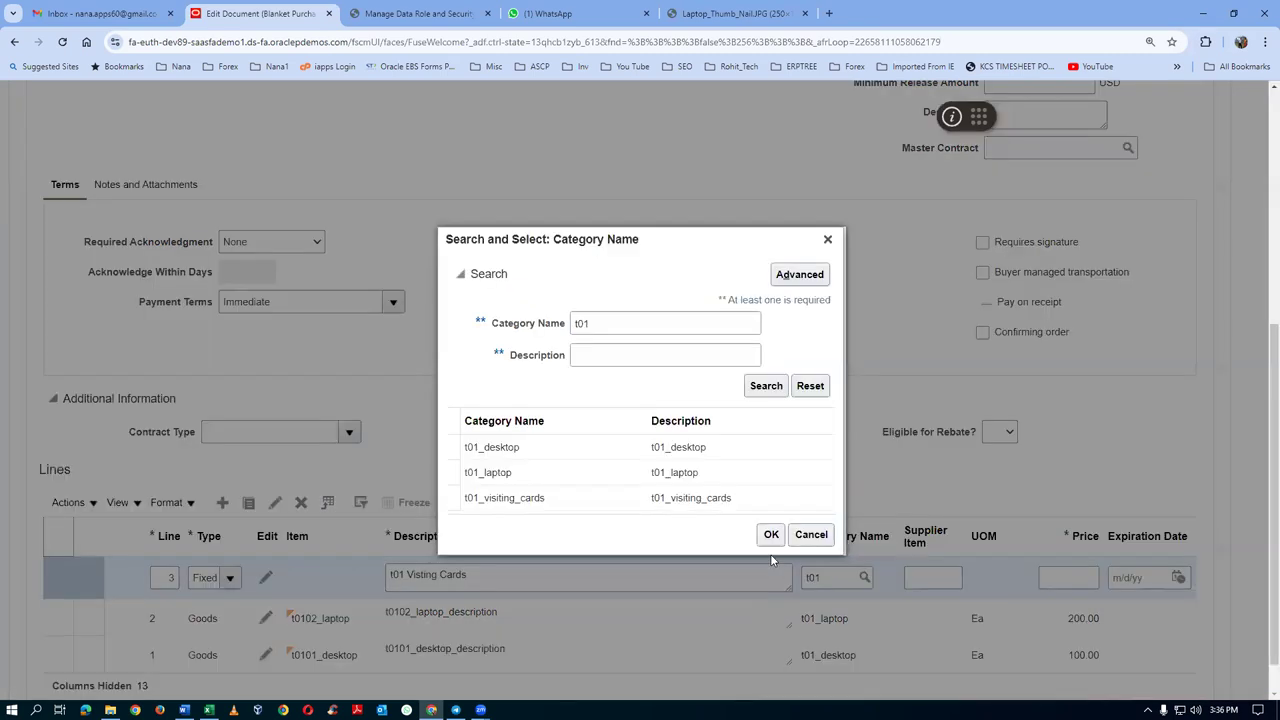
click(562, 505)
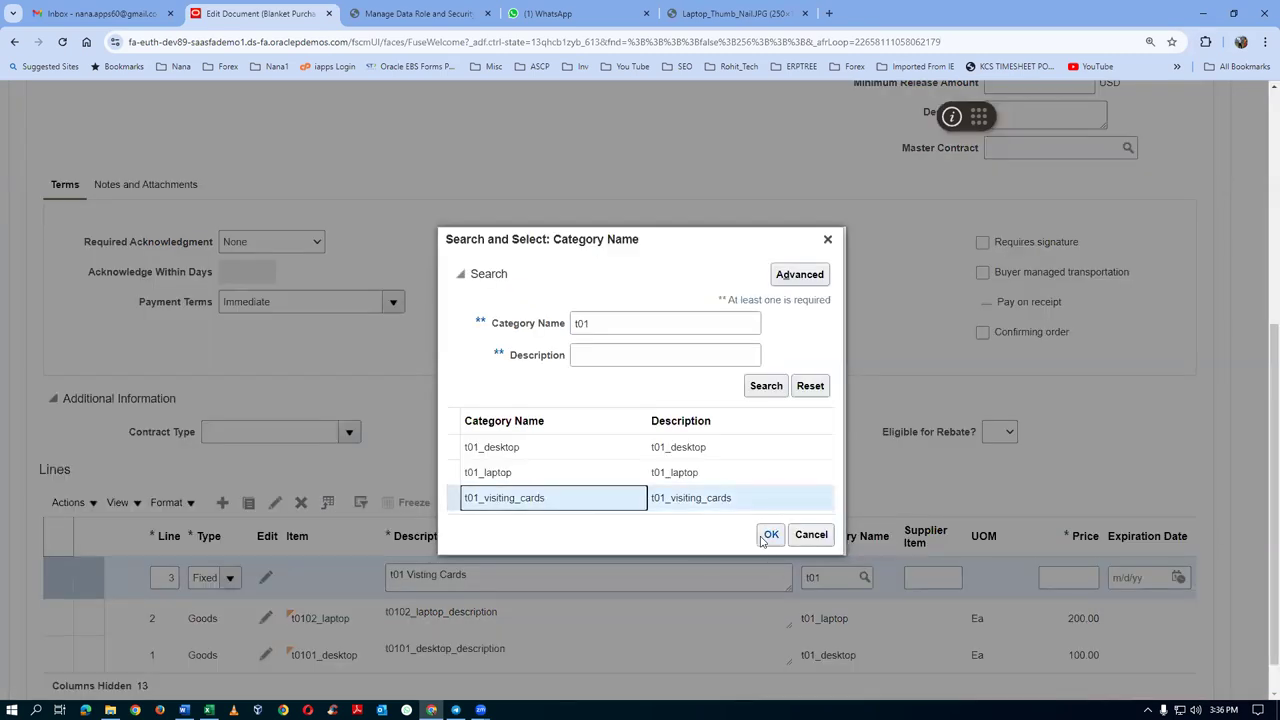
click(766, 537)
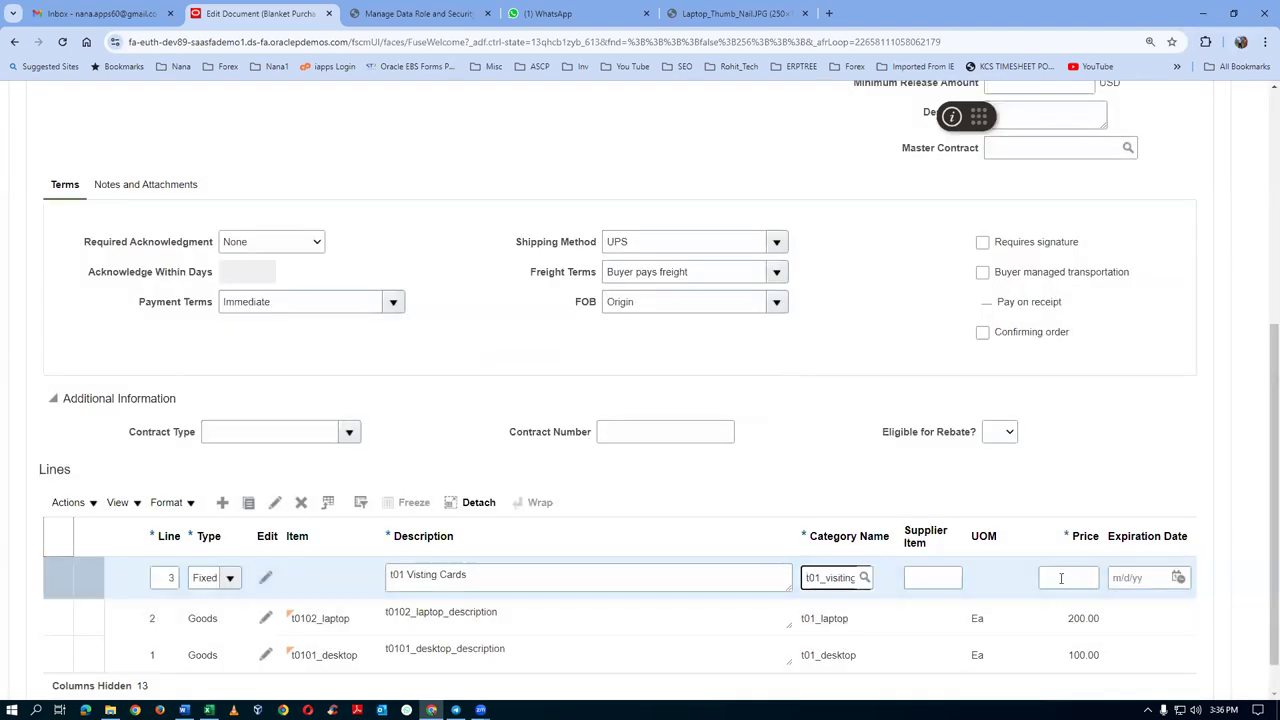
- Extend the description to 't01 Visting Cards - 100 Nos' and set the price to 10.00
click(1061, 578)
click(471, 577)
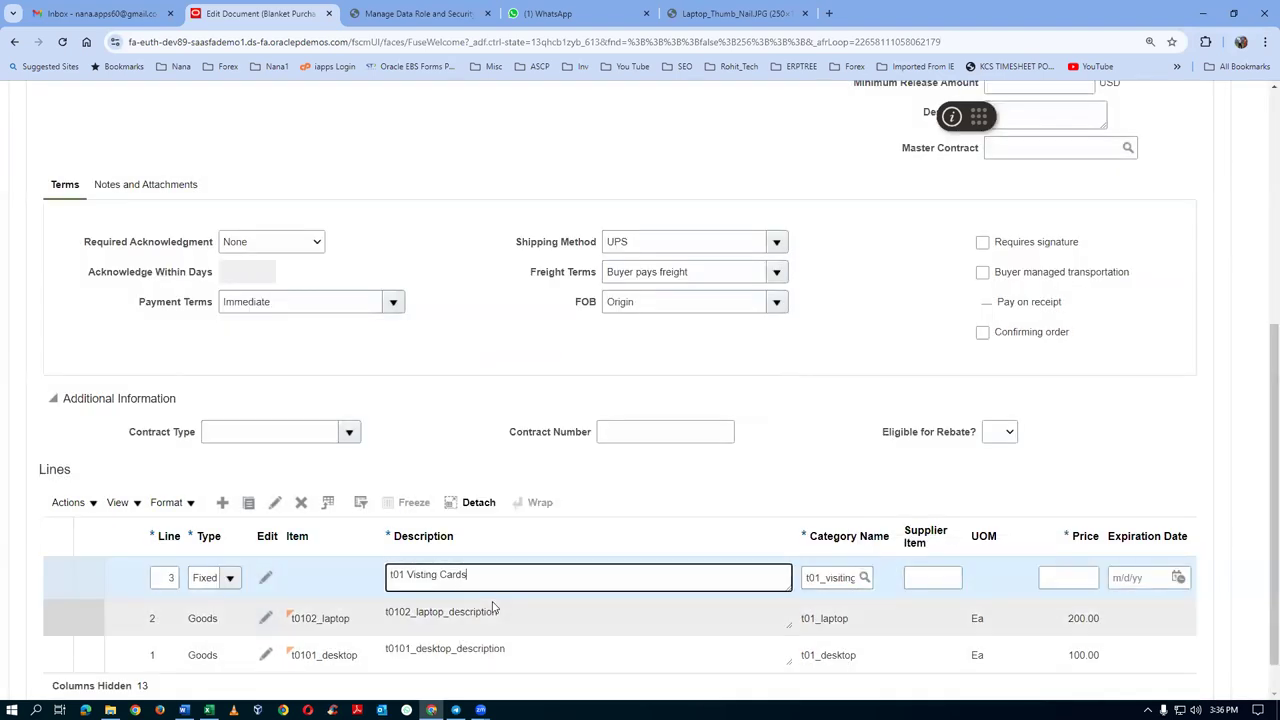
text(- 100 Nos)
click(1069, 580)
text(10)
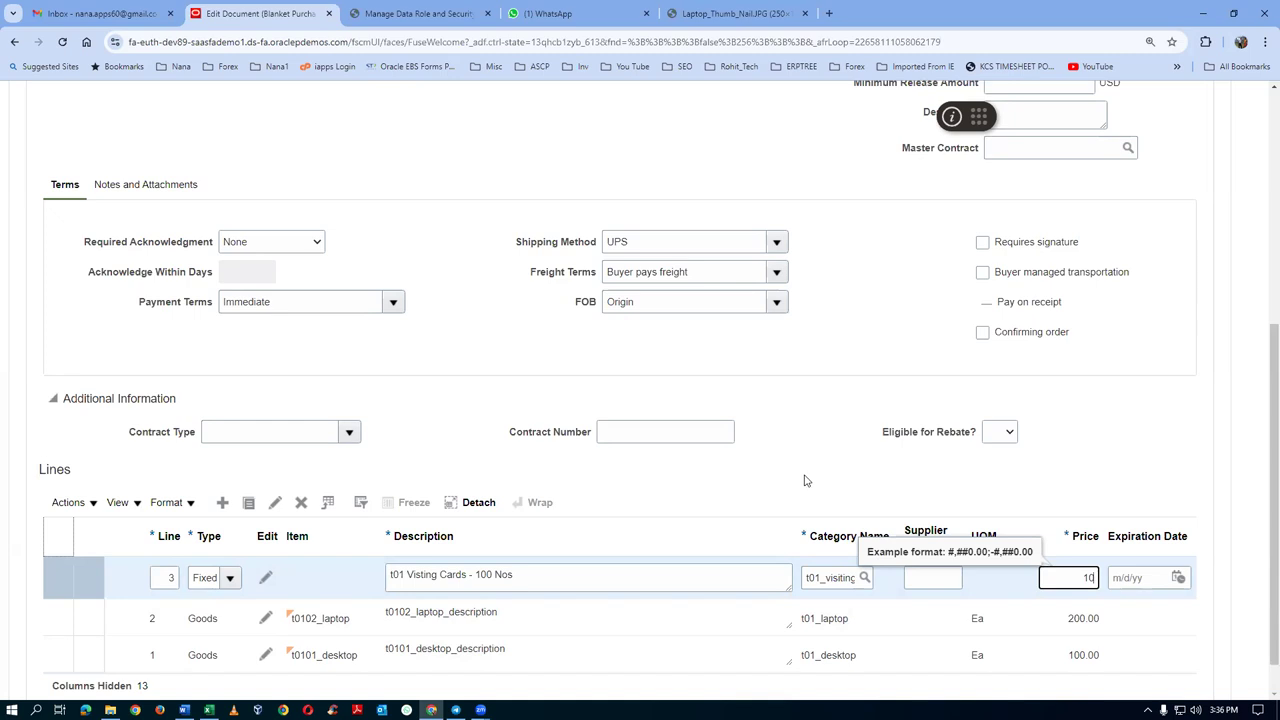
click(43, 582)
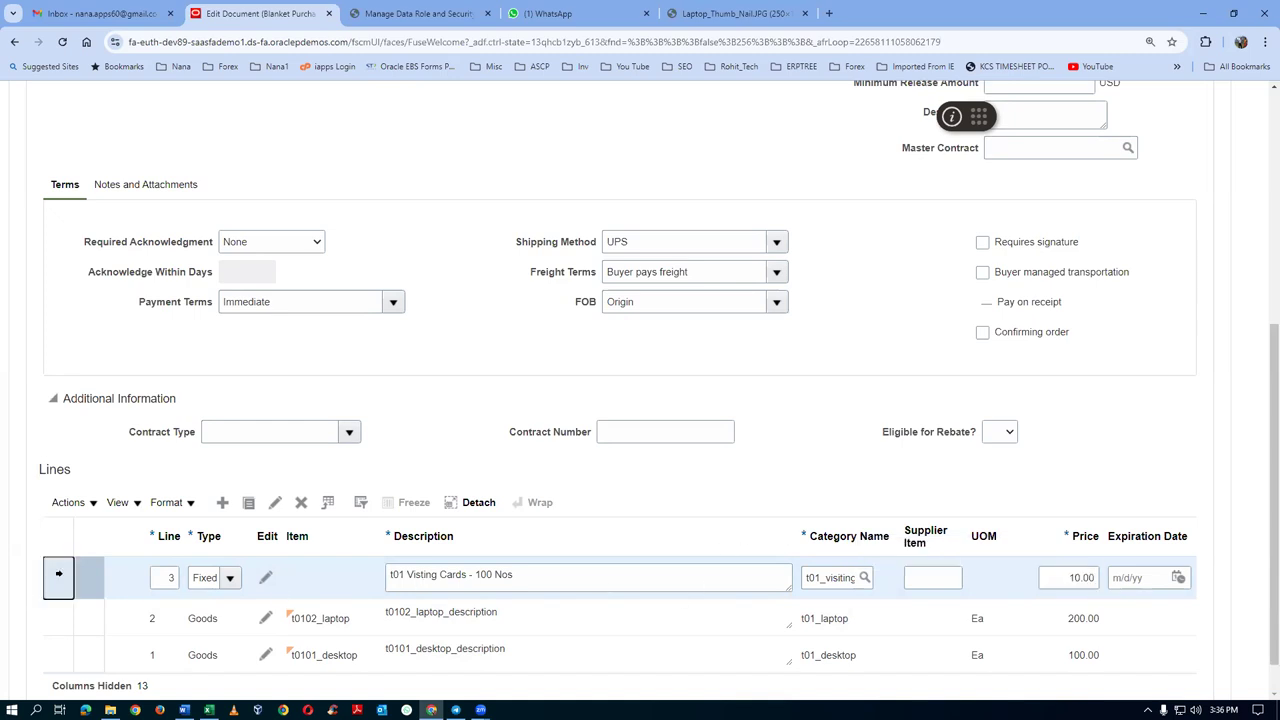
- Open line 3's details and set its UNSPSC to 'UN 3'
click(276, 503)
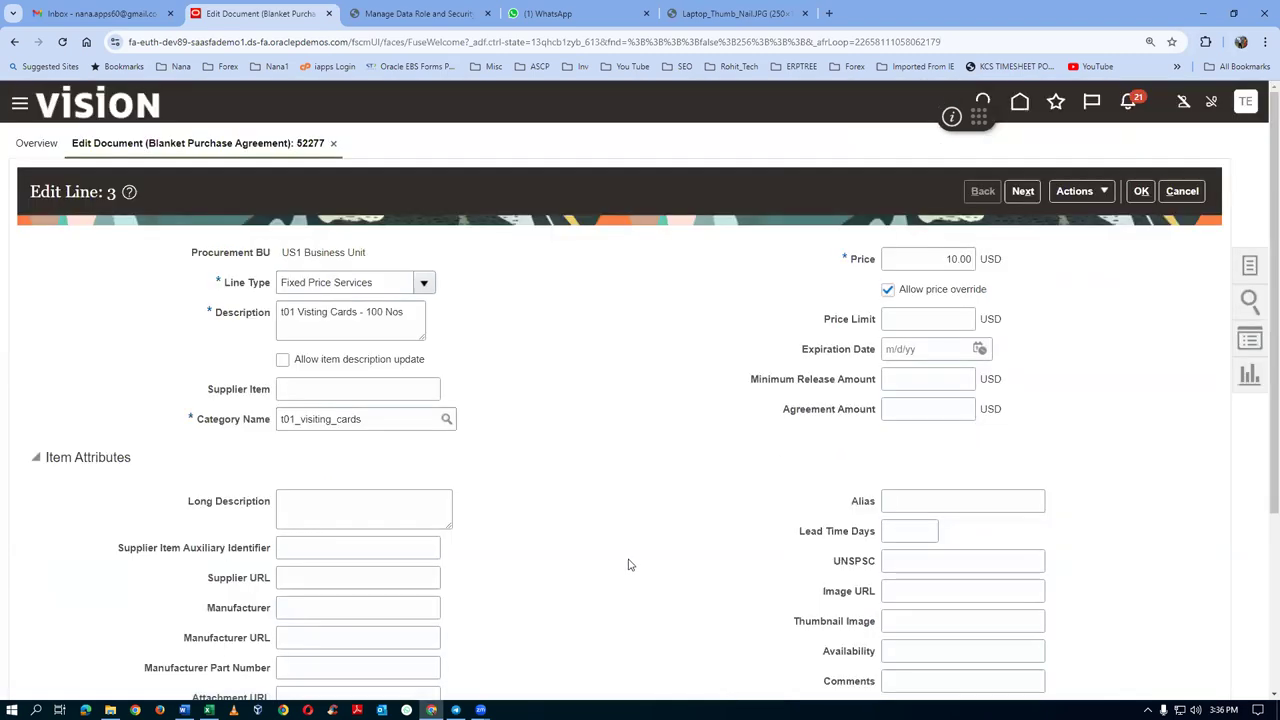
scroll(494, 486, down, 2)
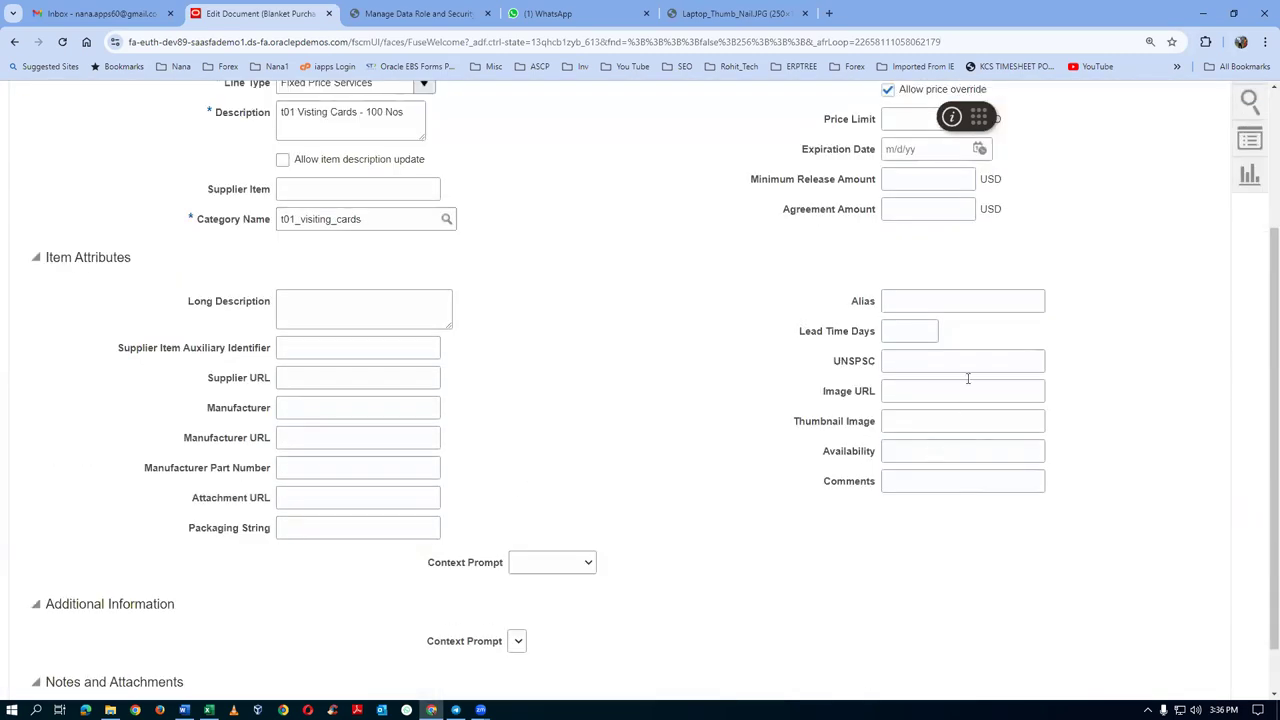
click(928, 385)
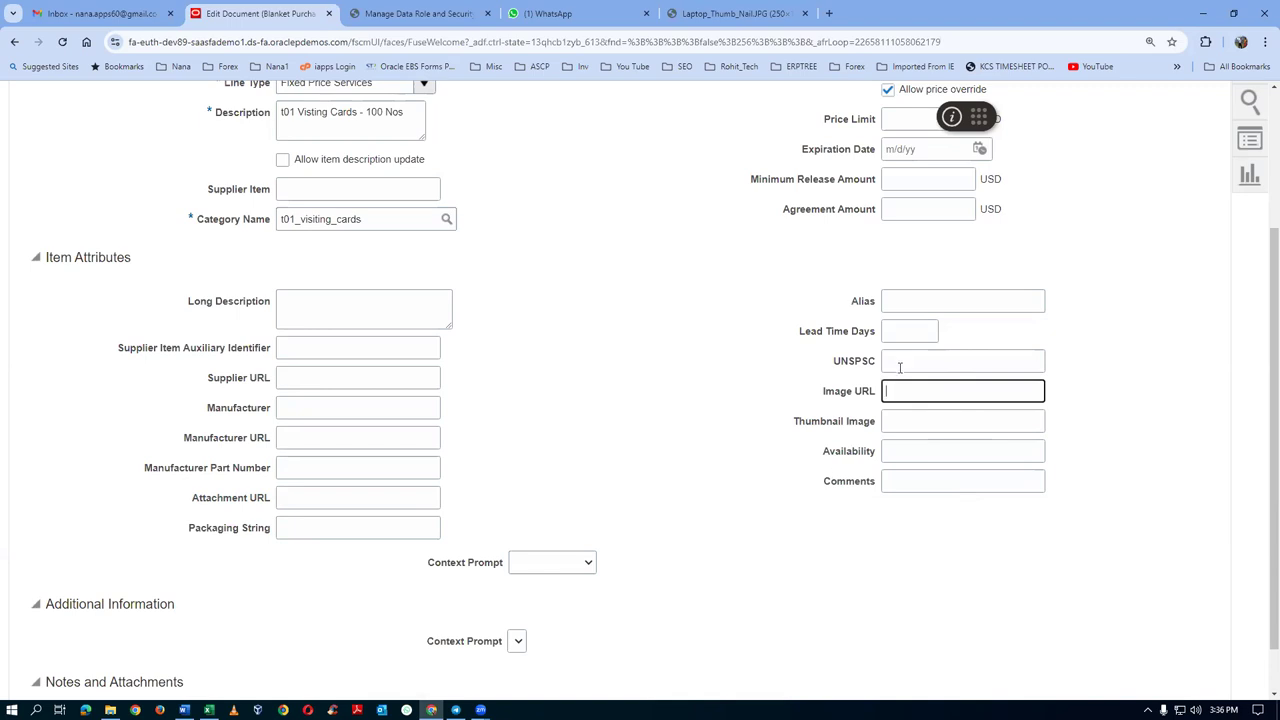
click(899, 366)
text(UN 3)
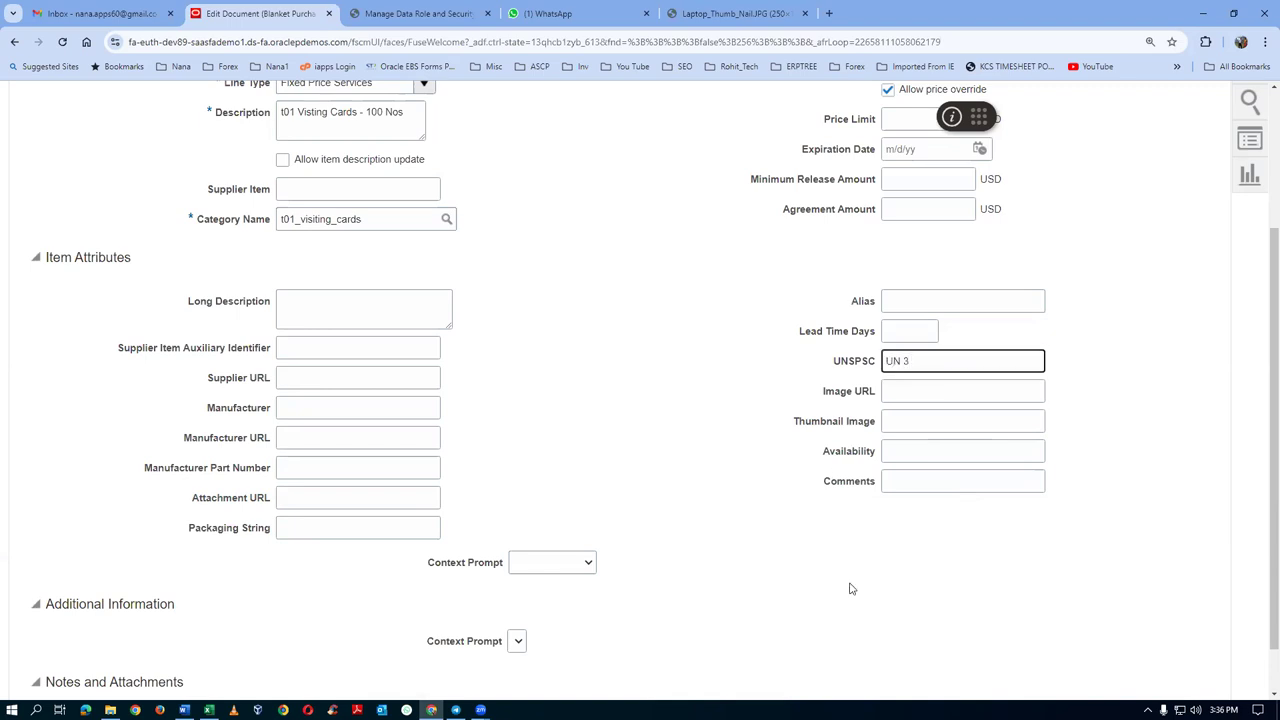
key(Tab)
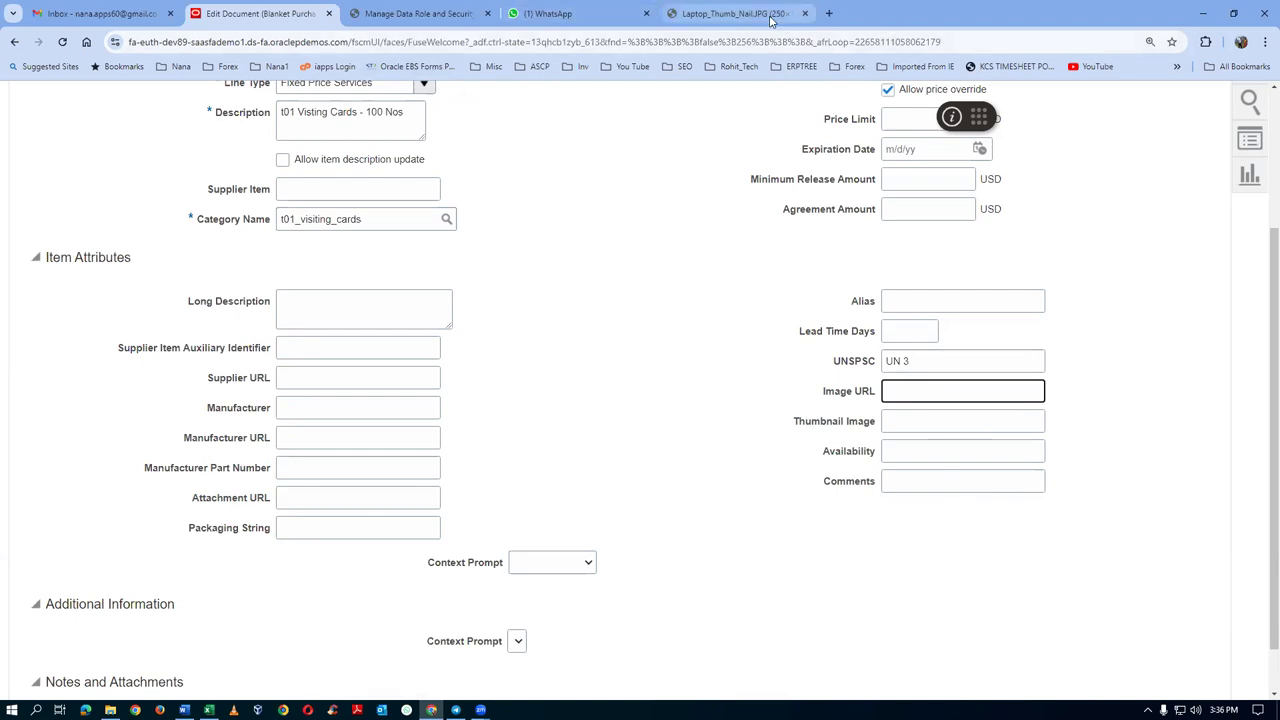
- Fill line 3's Image URL and Attachment URL with the Visiting_cards_Item.jpg address
click(735, 13)
click(14, 43)
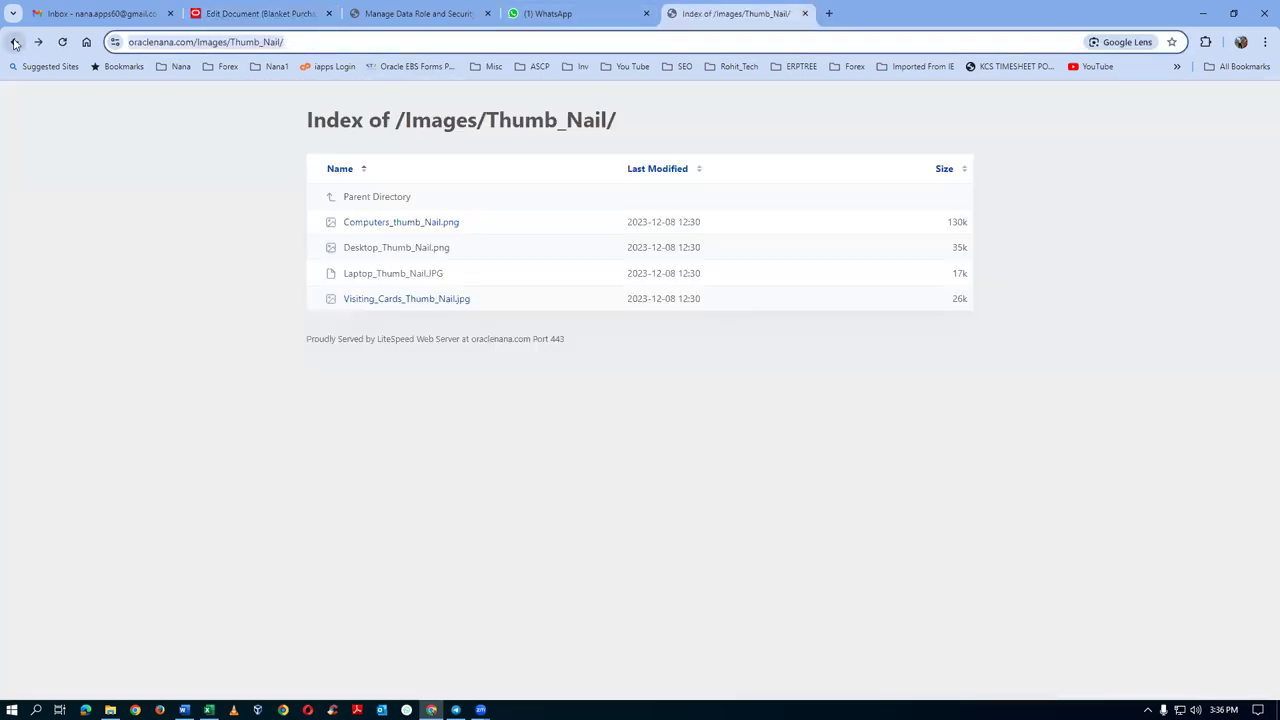
click(14, 43)
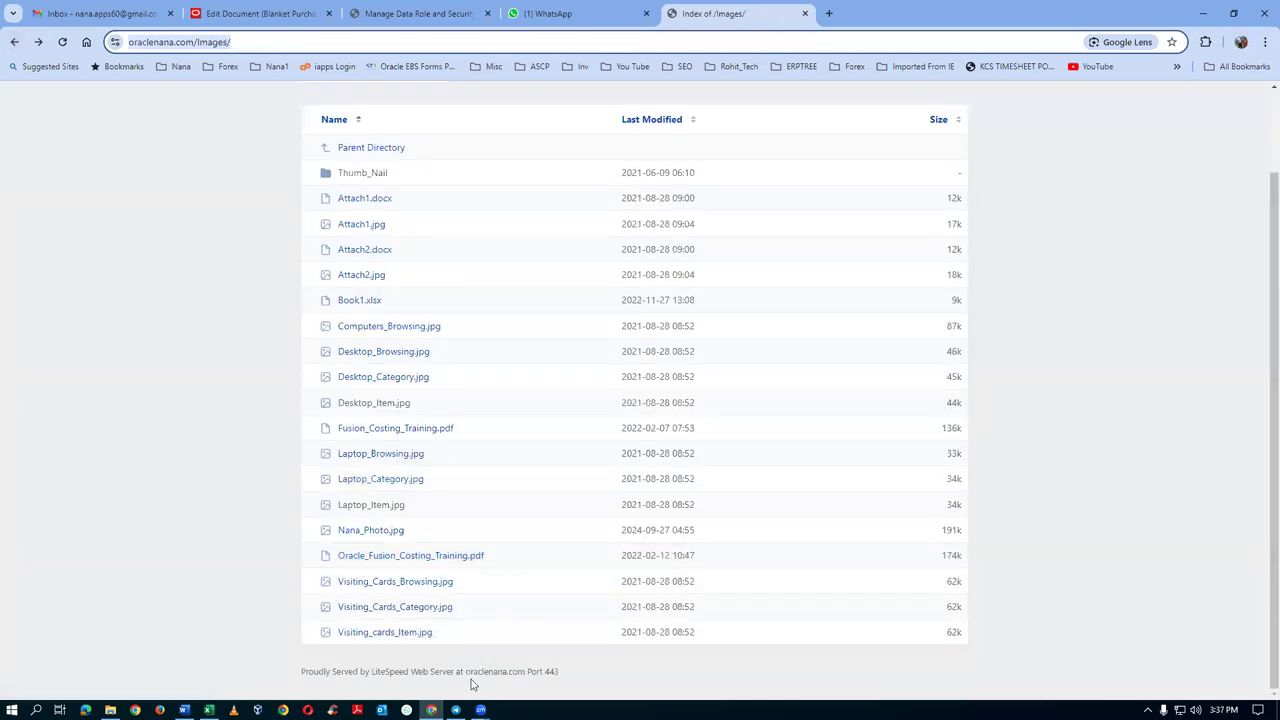
click(380, 634)
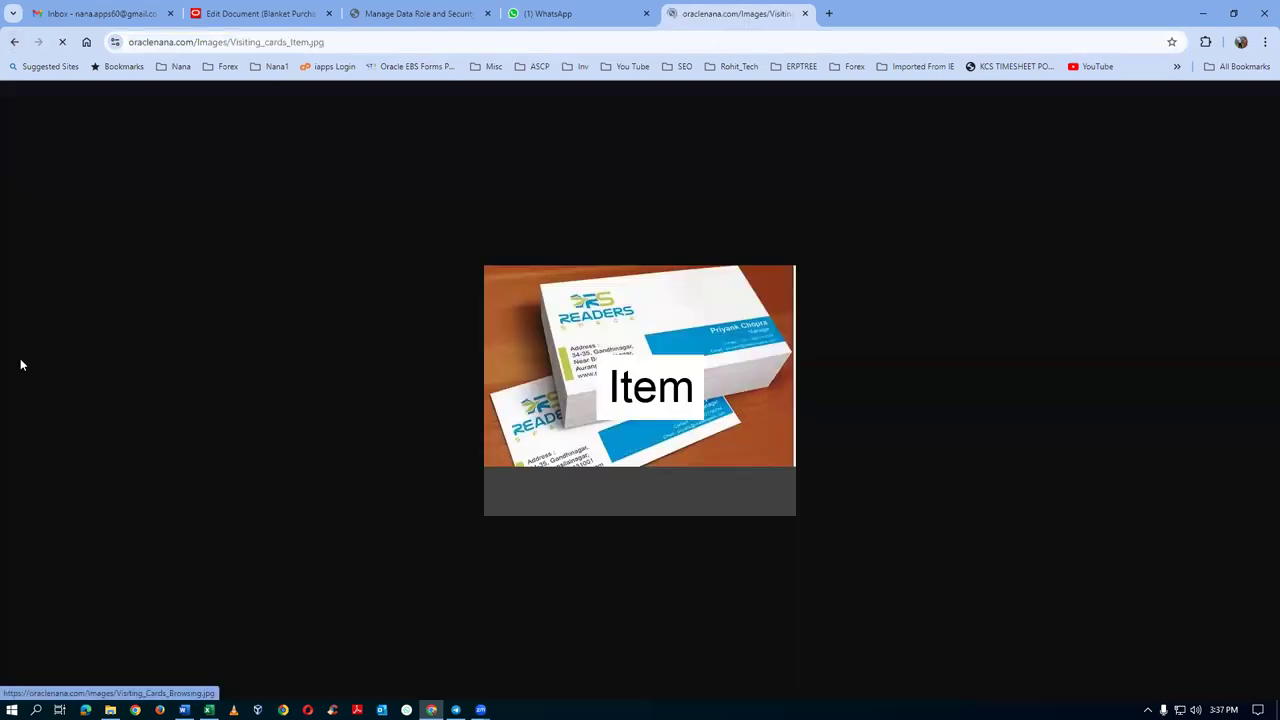
click(172, 43)
key(ctrl+c)
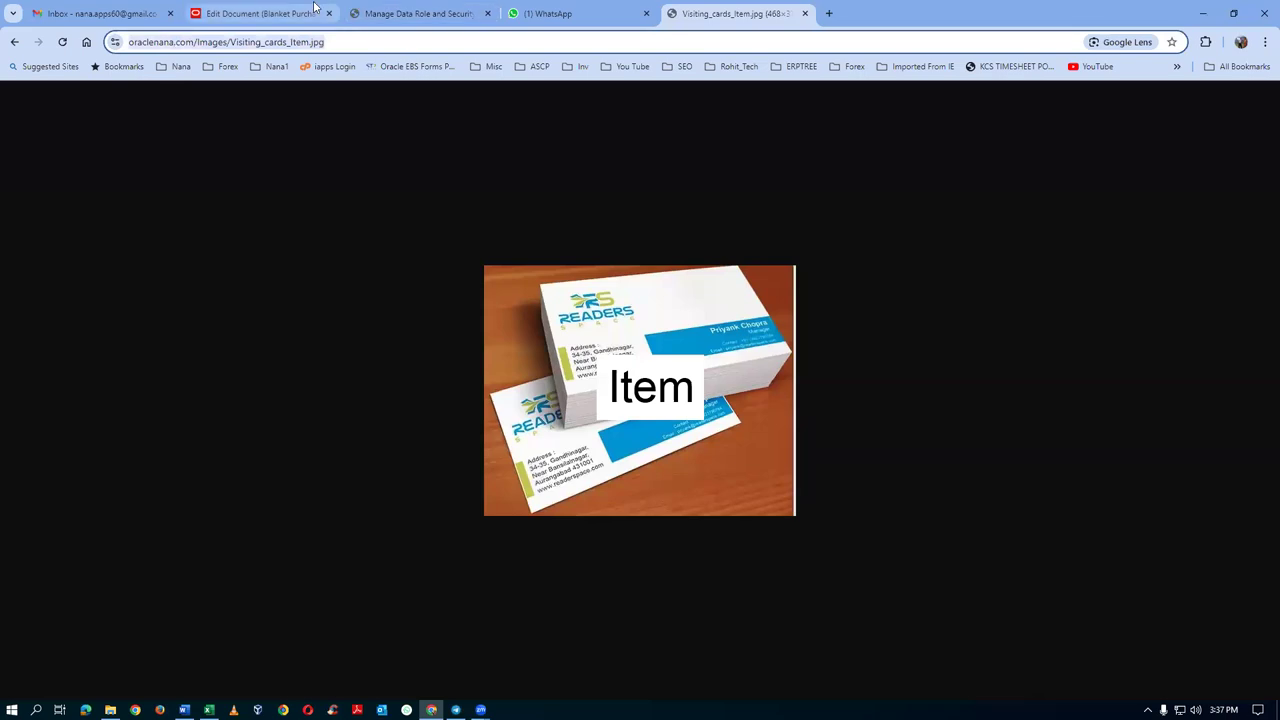
click(284, 14)
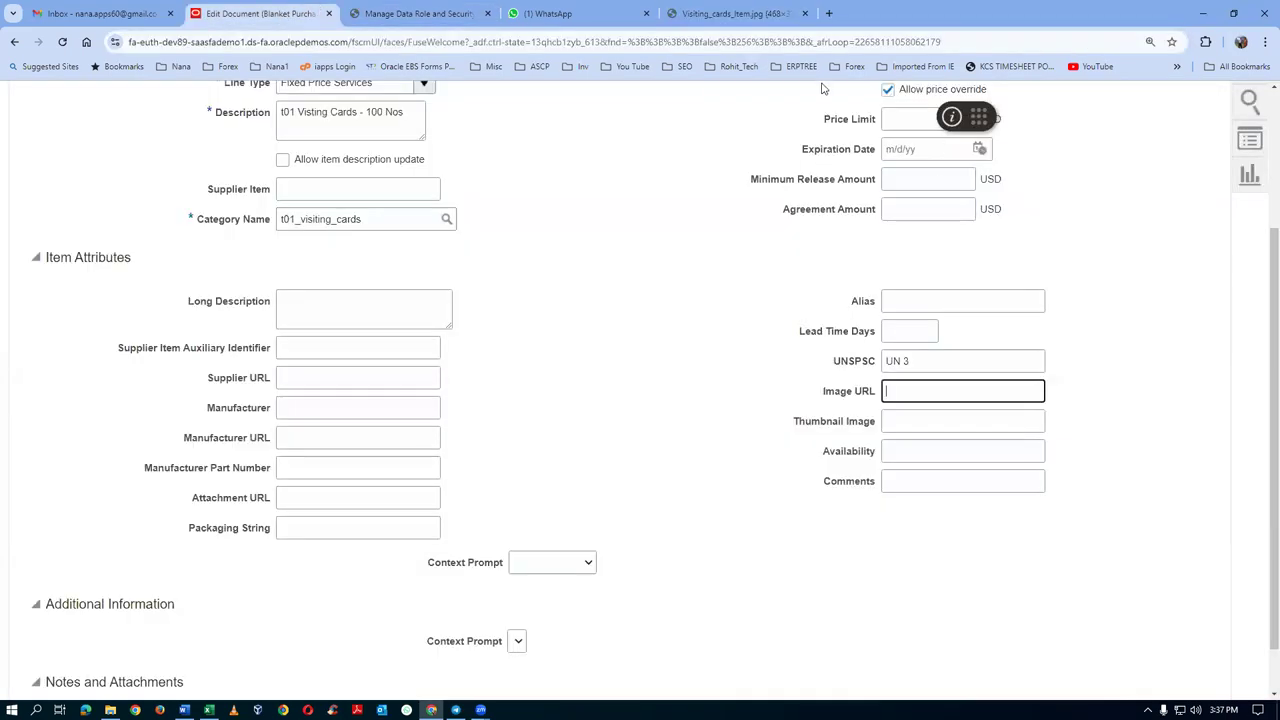
key(ctrl+v)
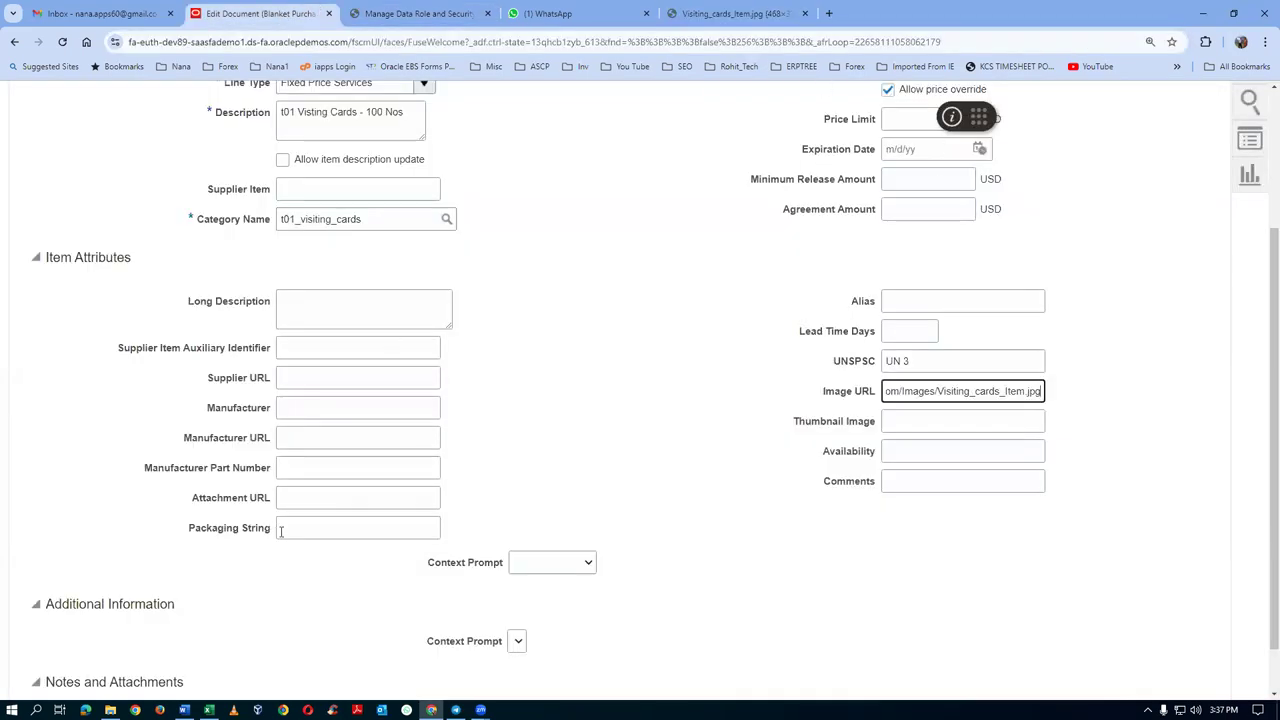
click(325, 493)
key(ctrl+v)
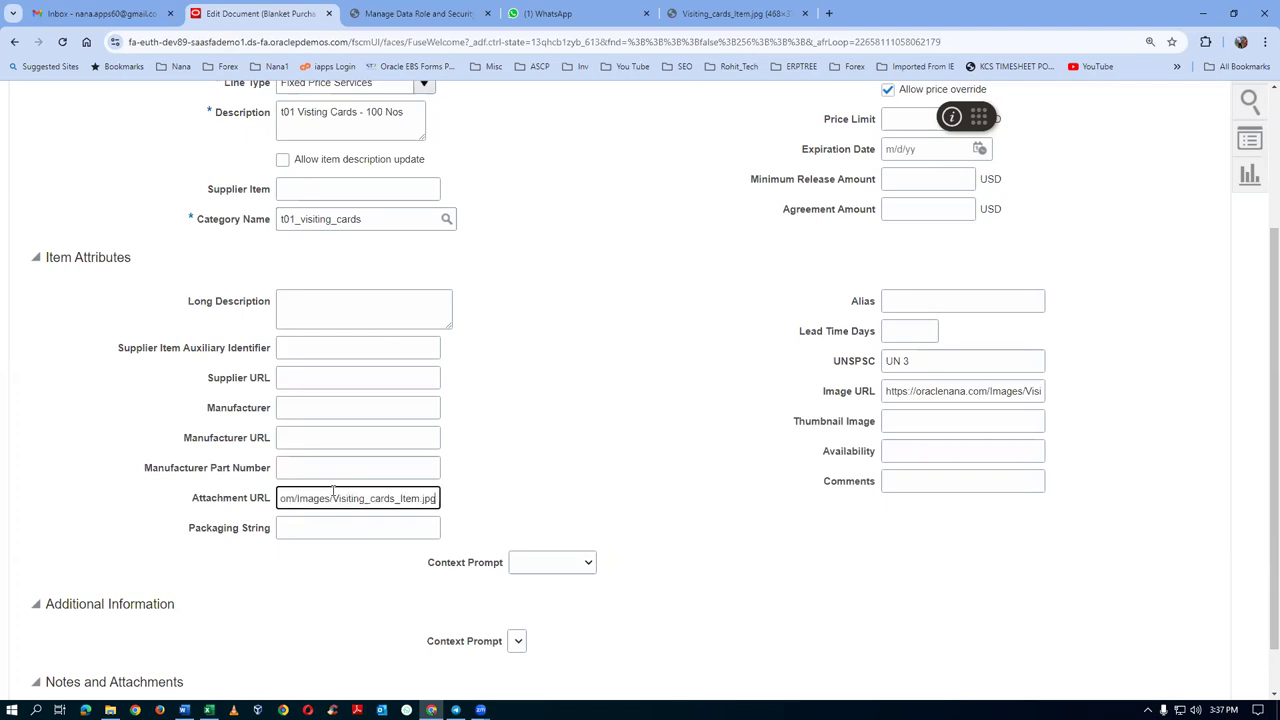
click(907, 580)
- Put the Visiting_Cards_Thumb_Nail.jpg address into line 3's Thumbnail Image field
click(937, 413)
click(735, 13)
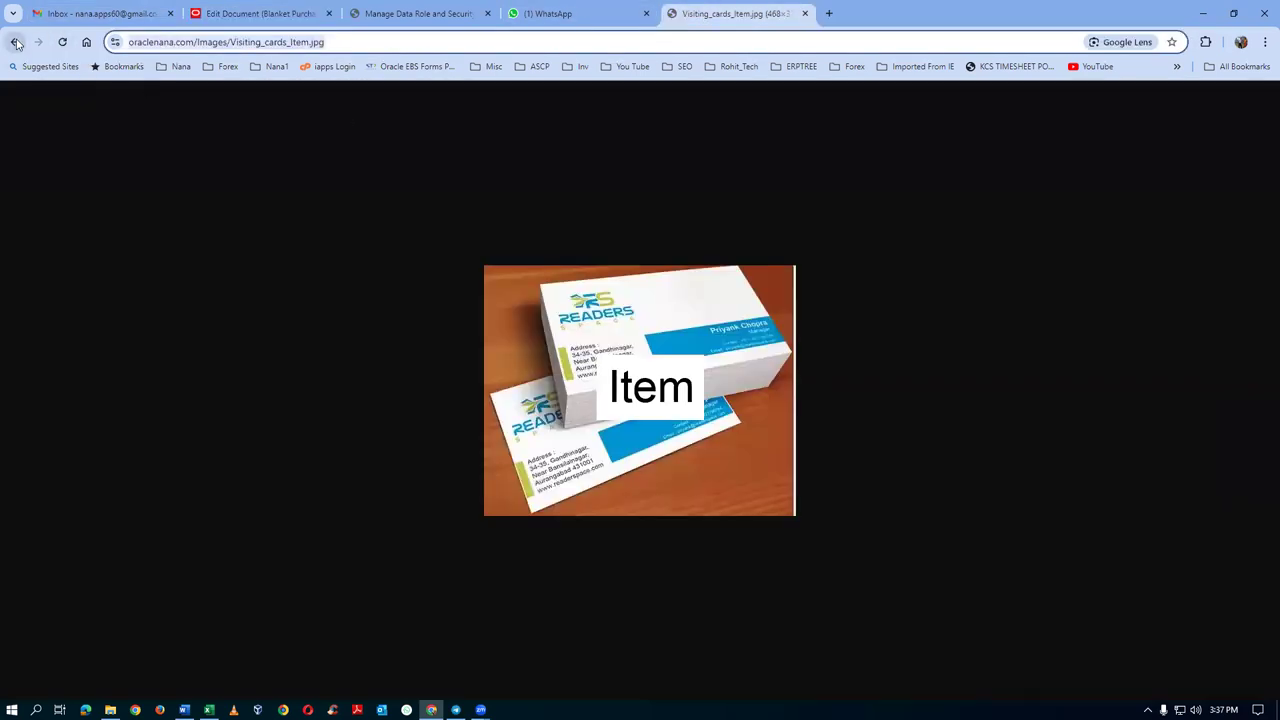
click(16, 43)
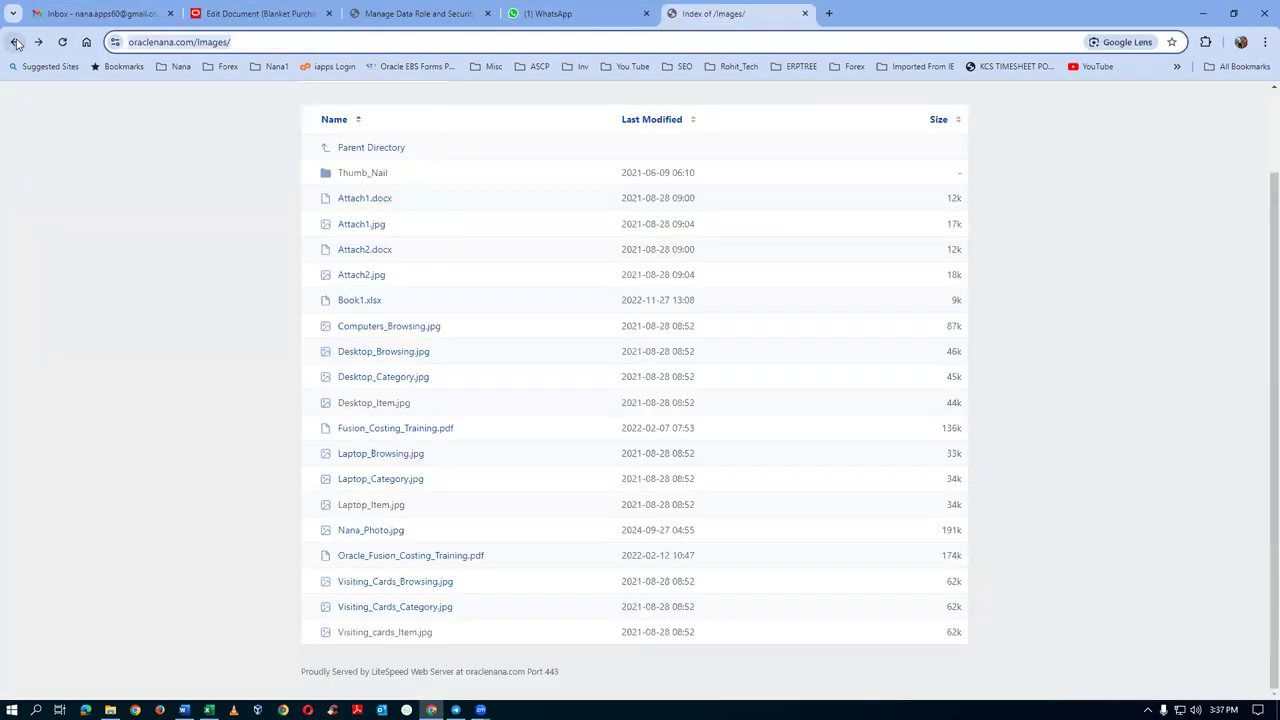
click(347, 174)
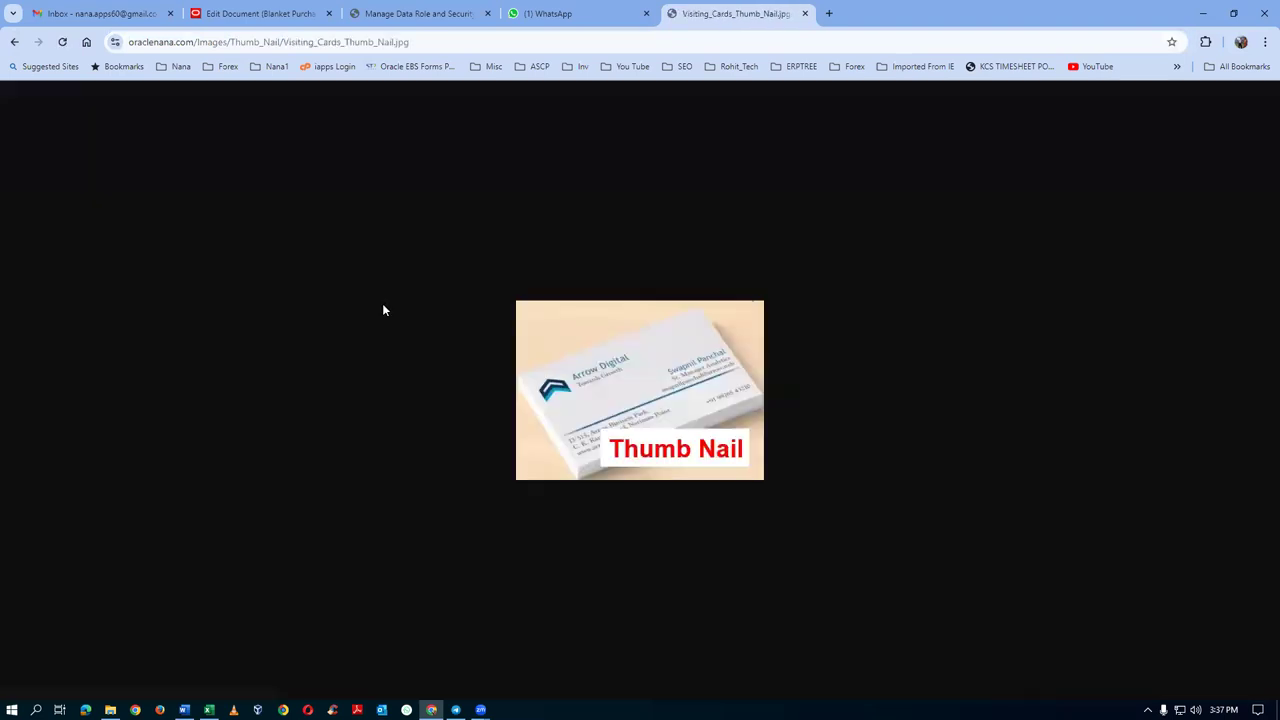
click(234, 42)
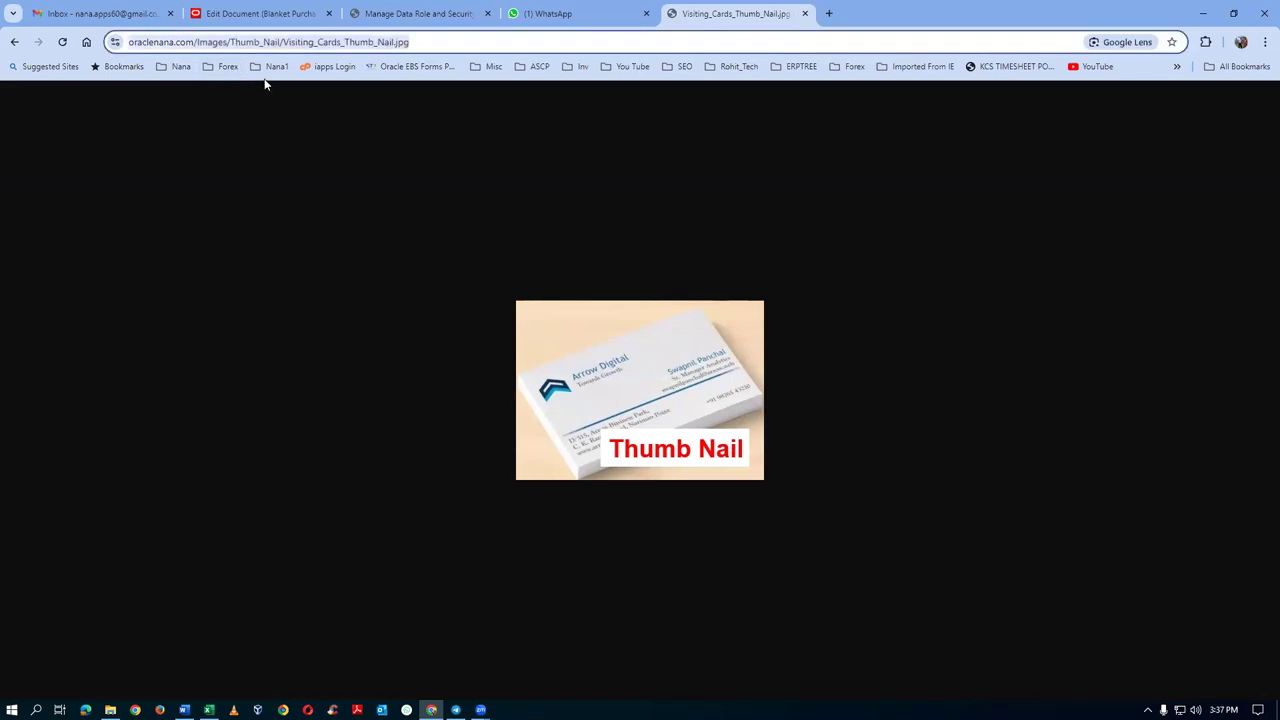
click(206, 15)
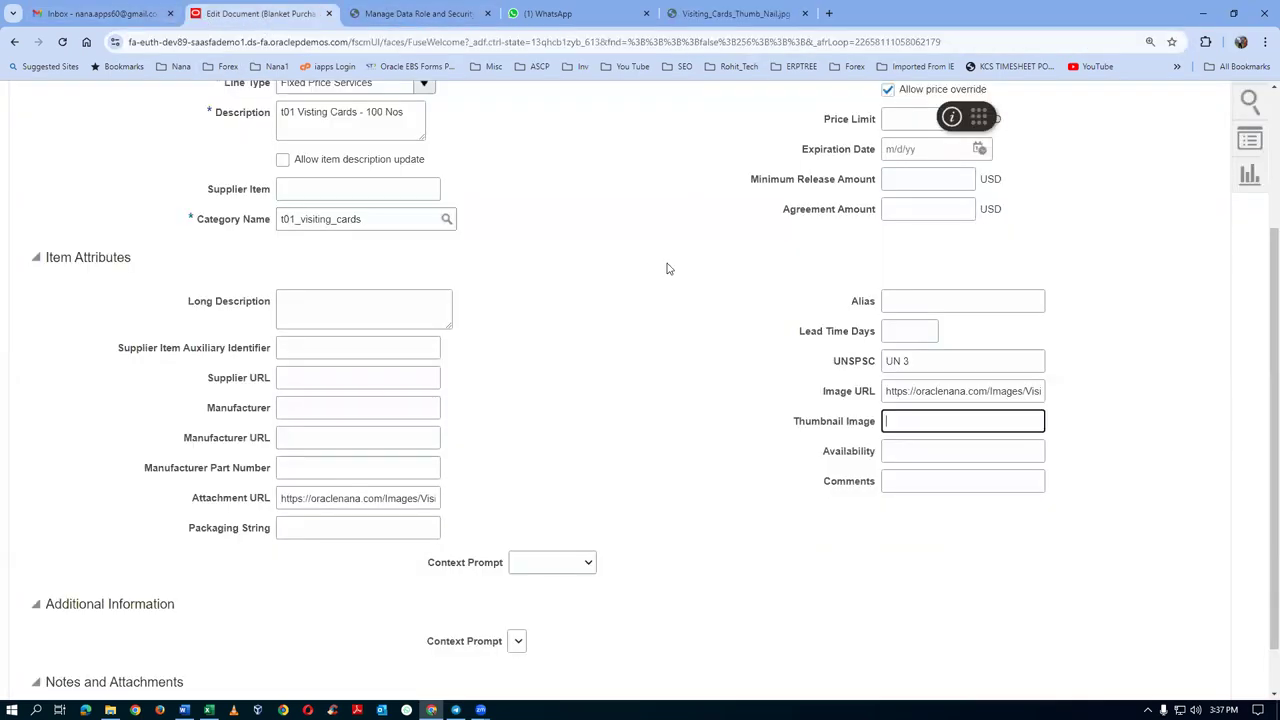
key(ctrl+v)
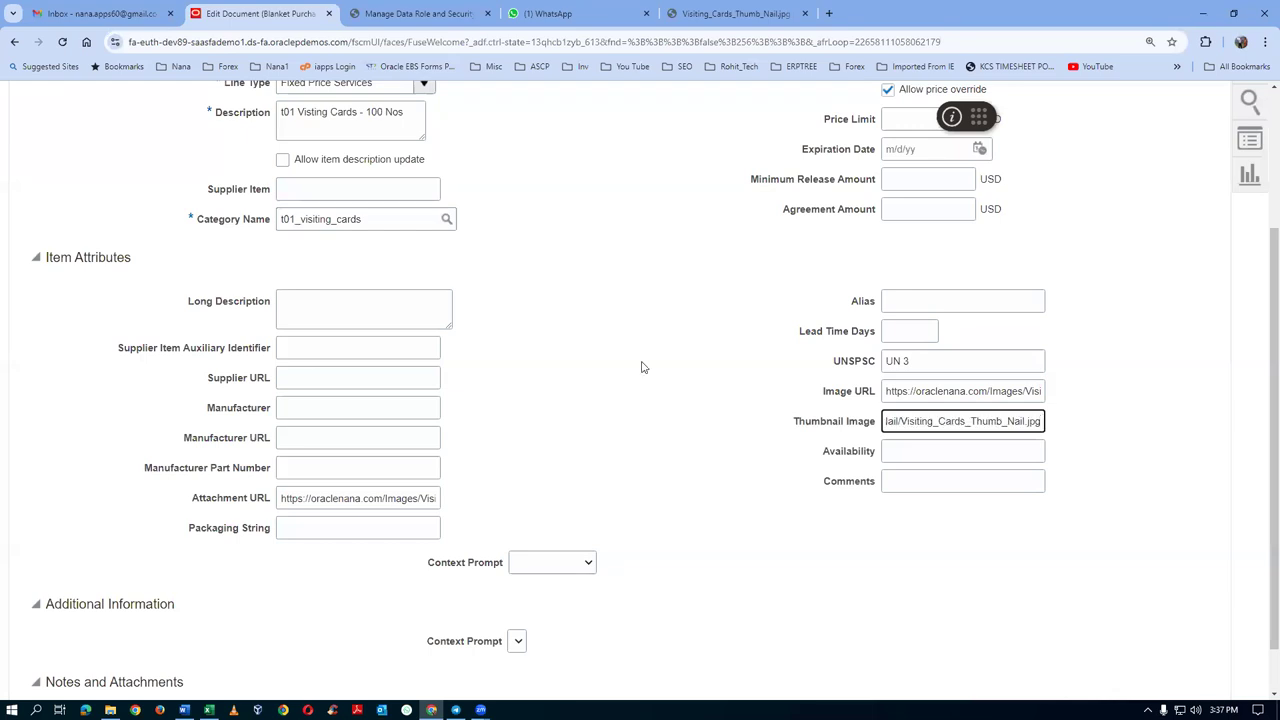
click(636, 465)
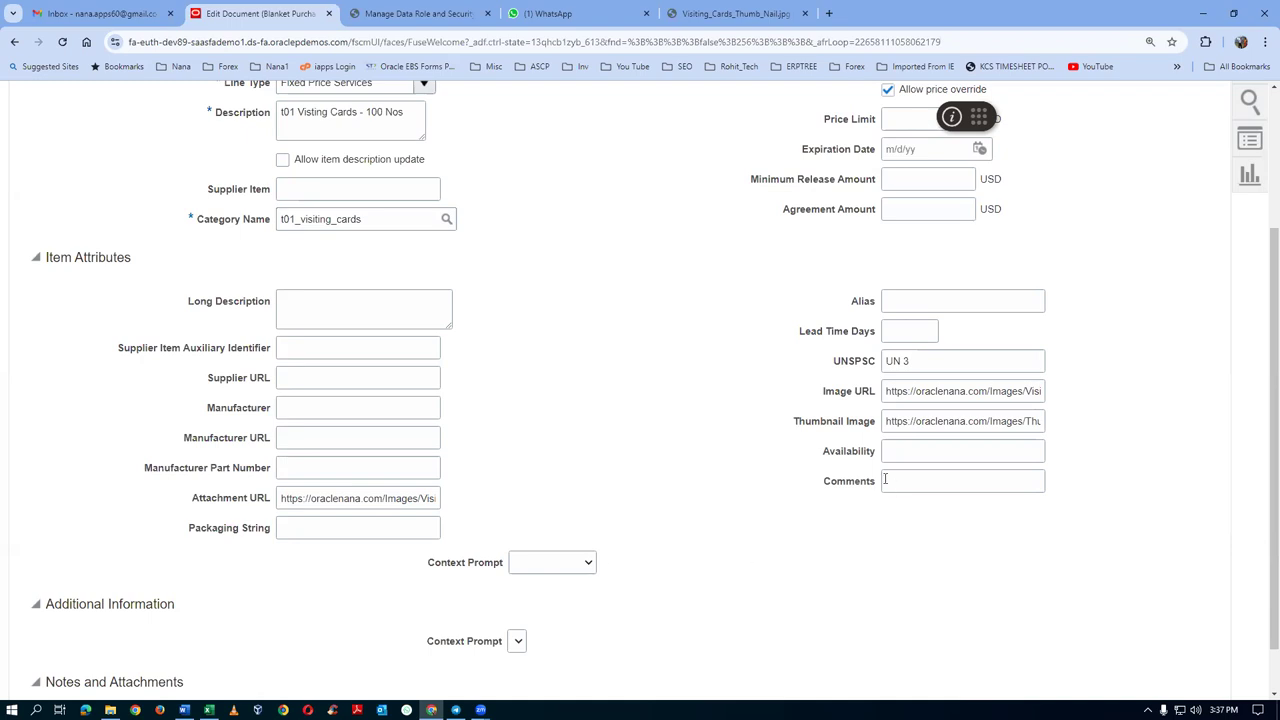
- Accept line 3's edits and save blanket purchase agreement 52277
scroll(673, 510, up, 2)
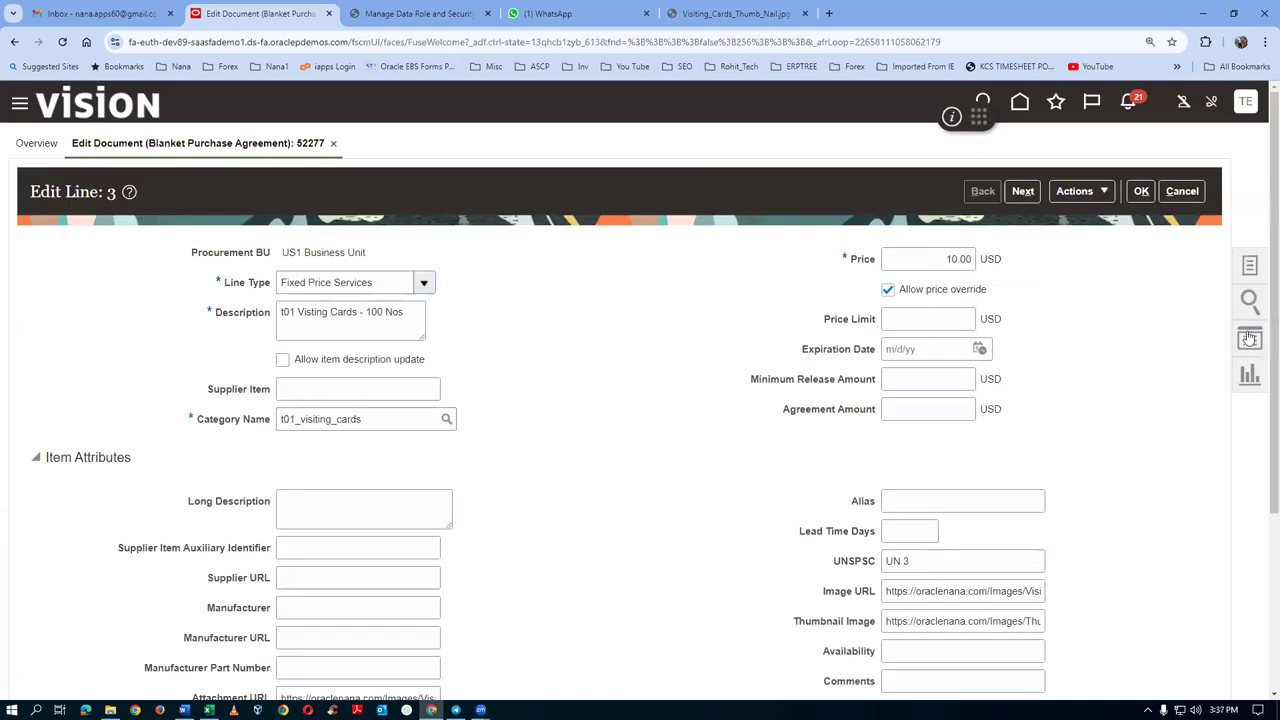
click(1145, 194)
scroll(672, 376, down, 5)
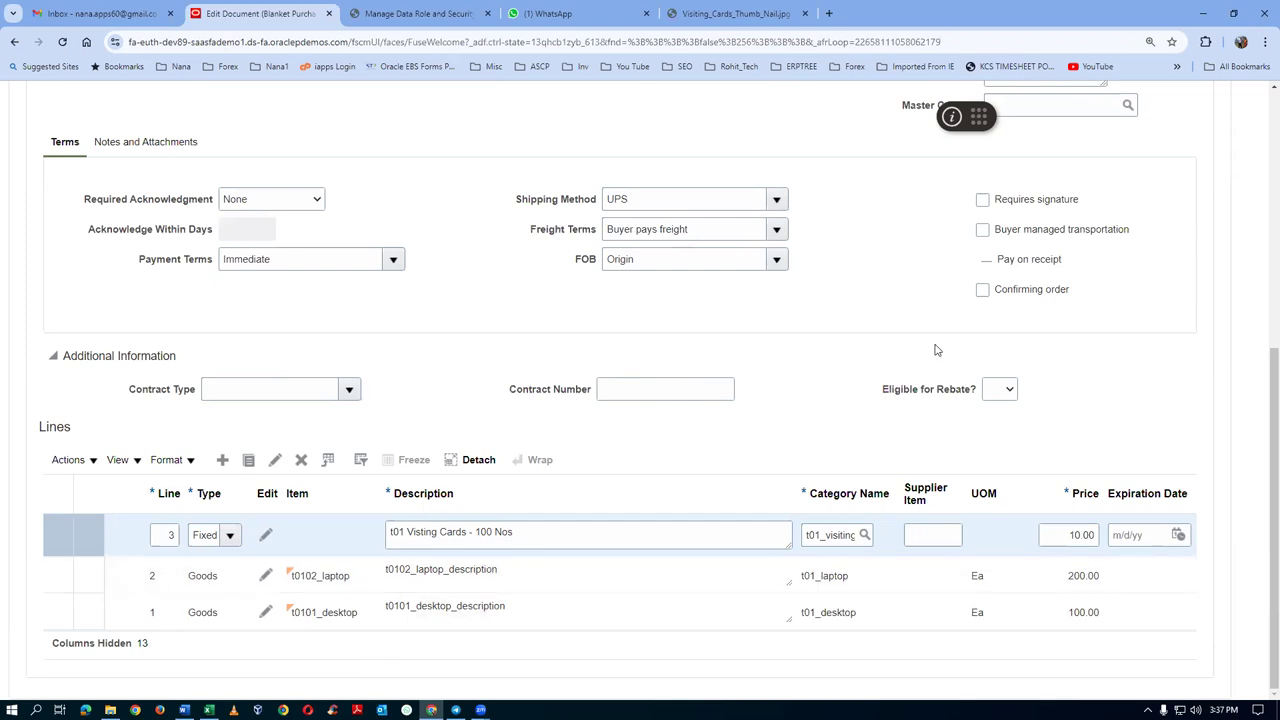
scroll(1085, 207, up, 2)
scroll(1085, 207, up, 2)
click(1062, 125)
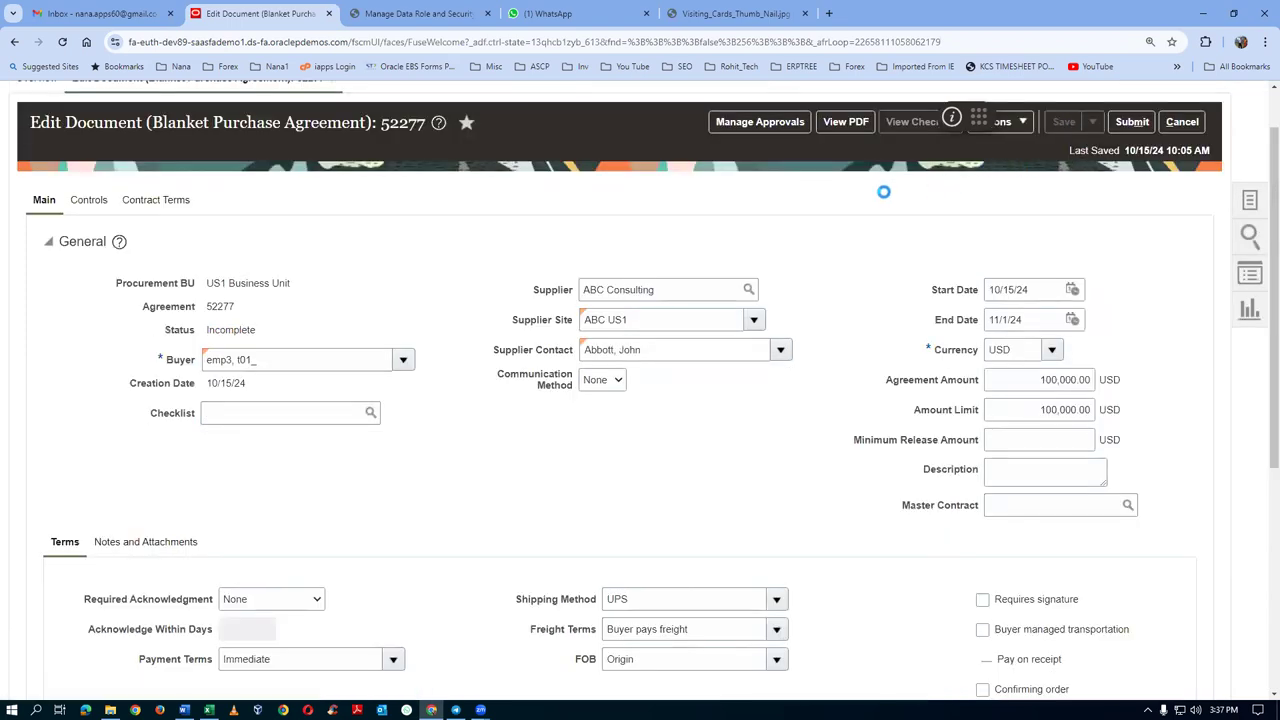
- Submit agreement 52277 for approval and dismiss the confirmation message
click(778, 126)
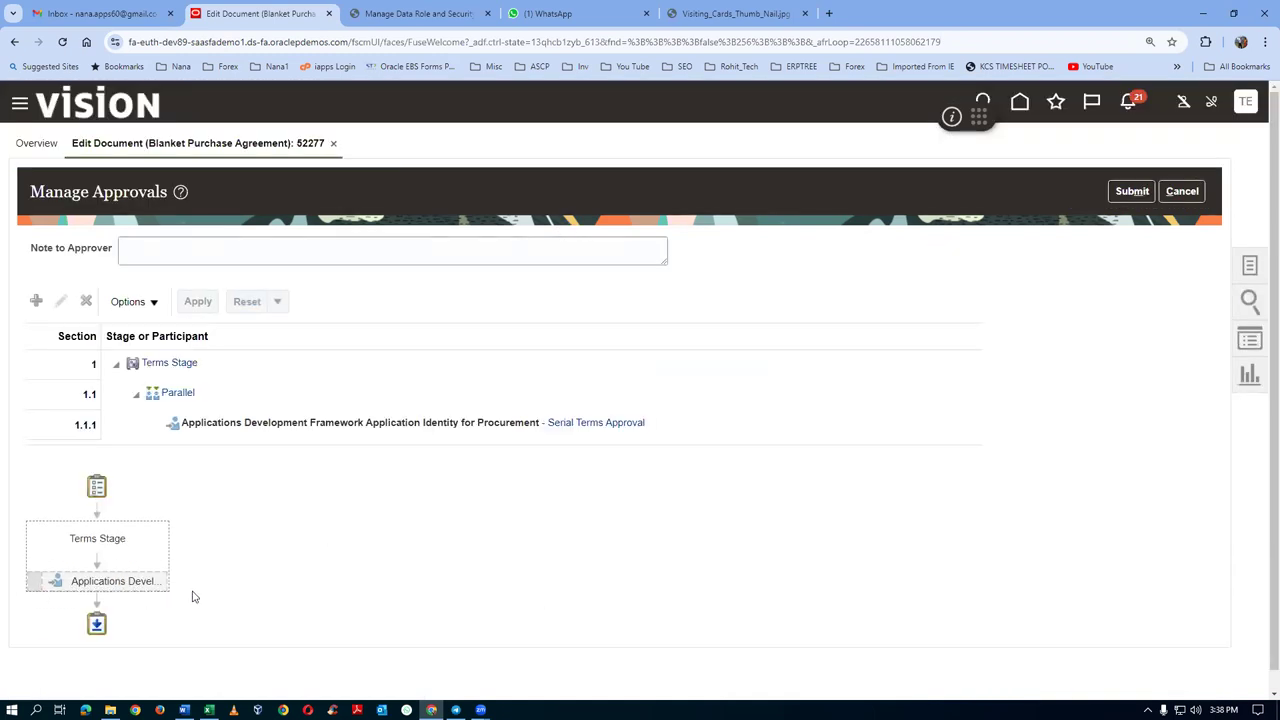
click(1138, 191)
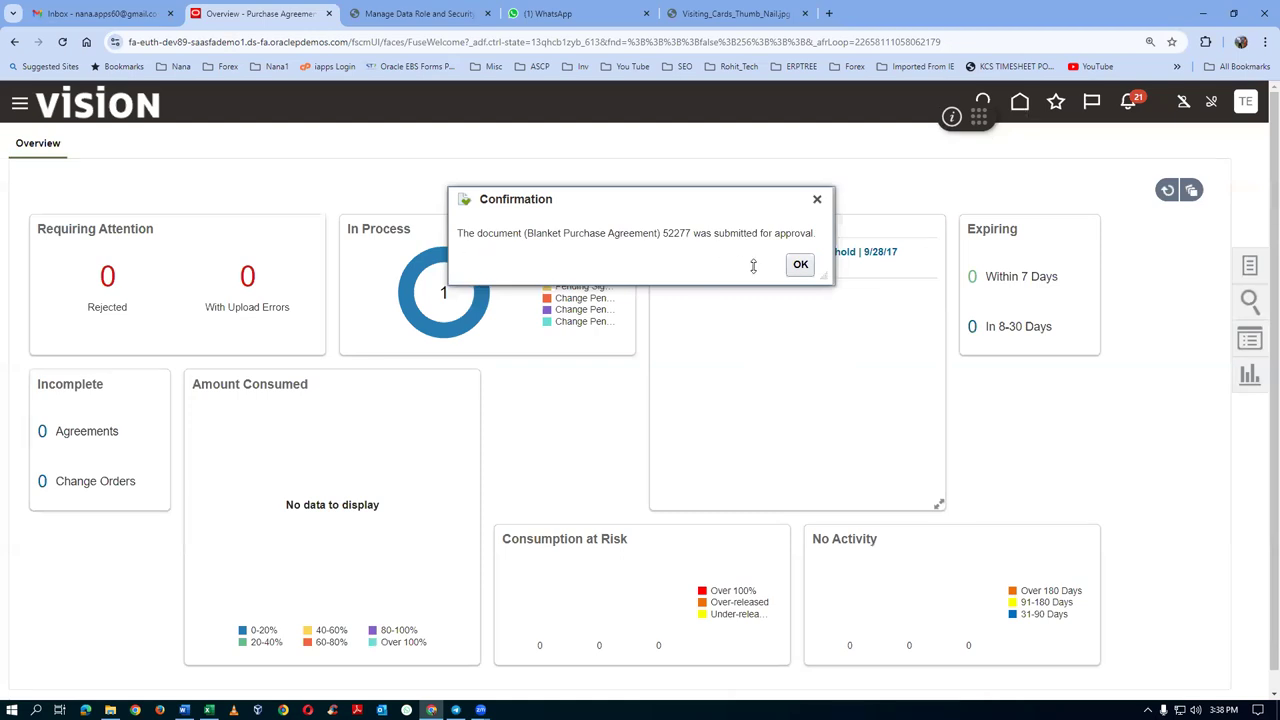
click(801, 265)
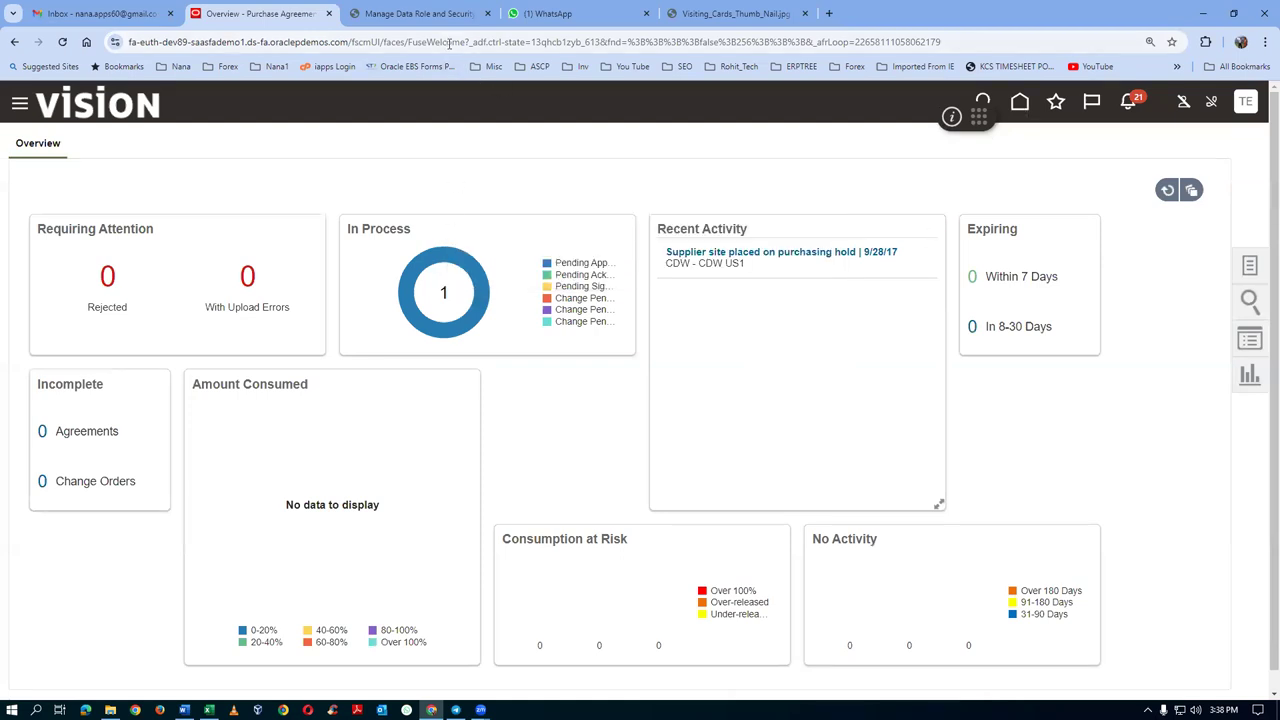
click(371, 12)
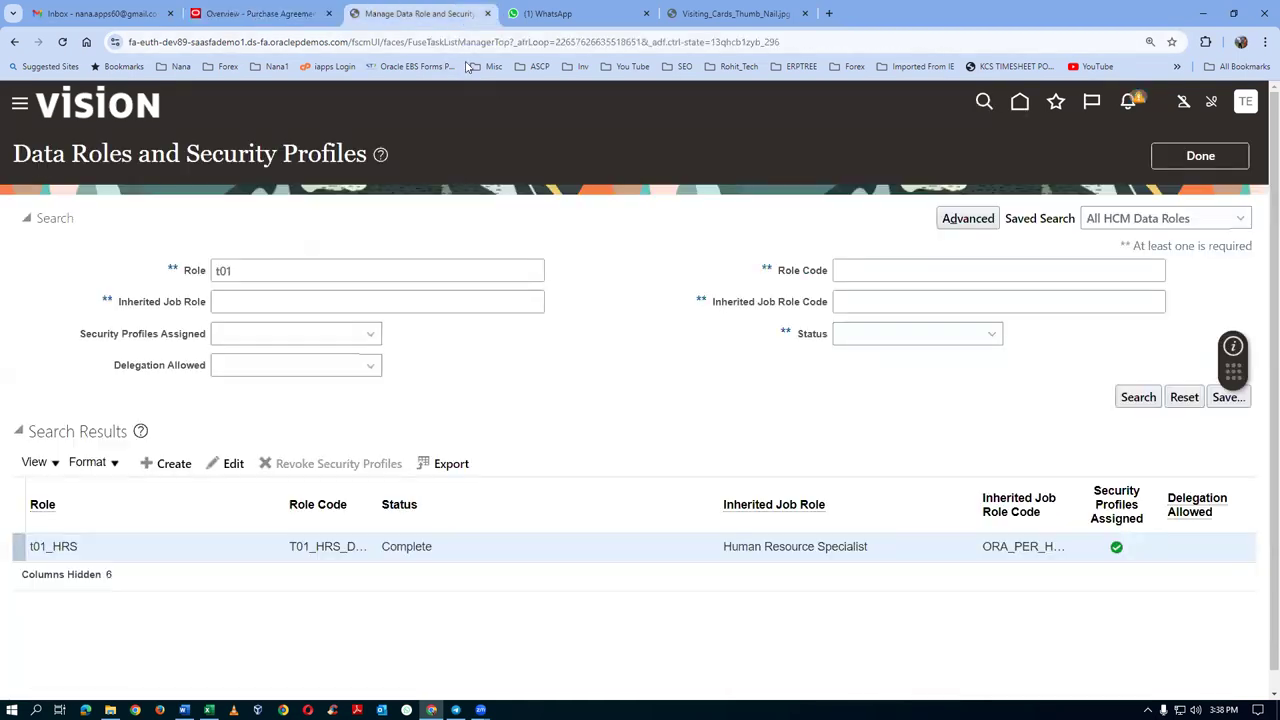
- Leave the Data Roles and task pages, then go Home and open Procurement's Catalogs work area
click(1199, 157)
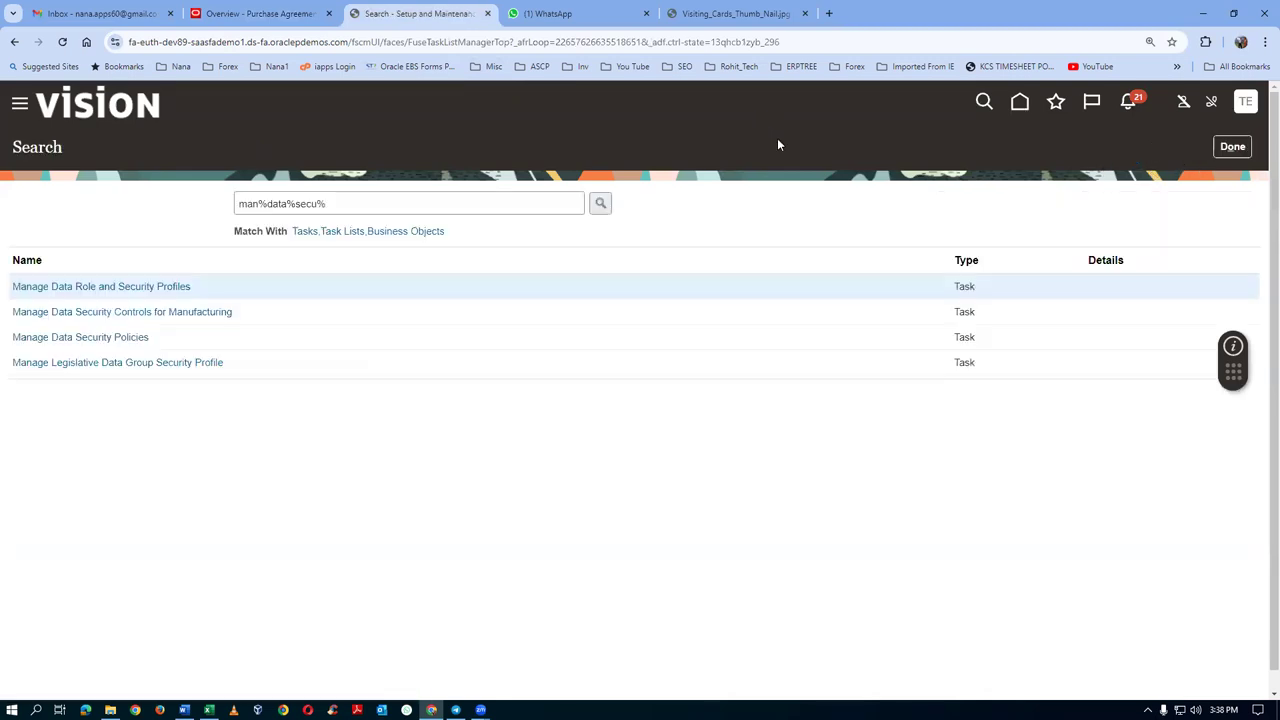
click(1238, 148)
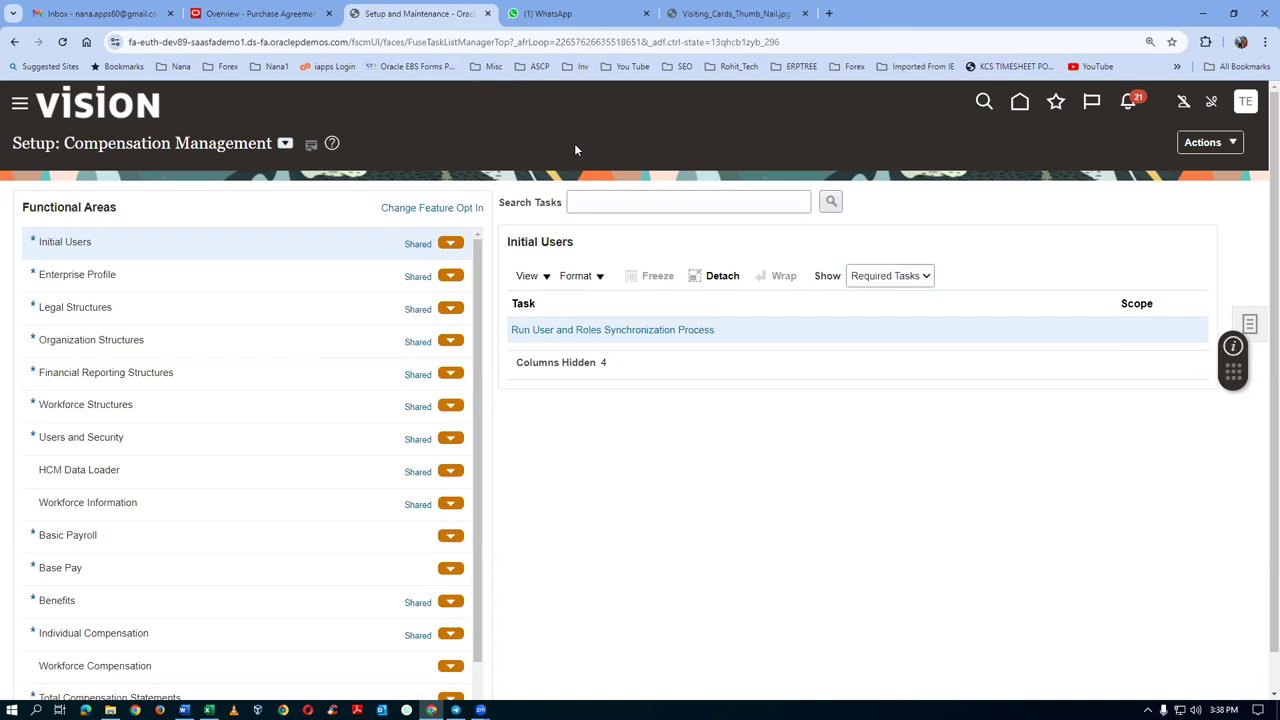
click(1020, 104)
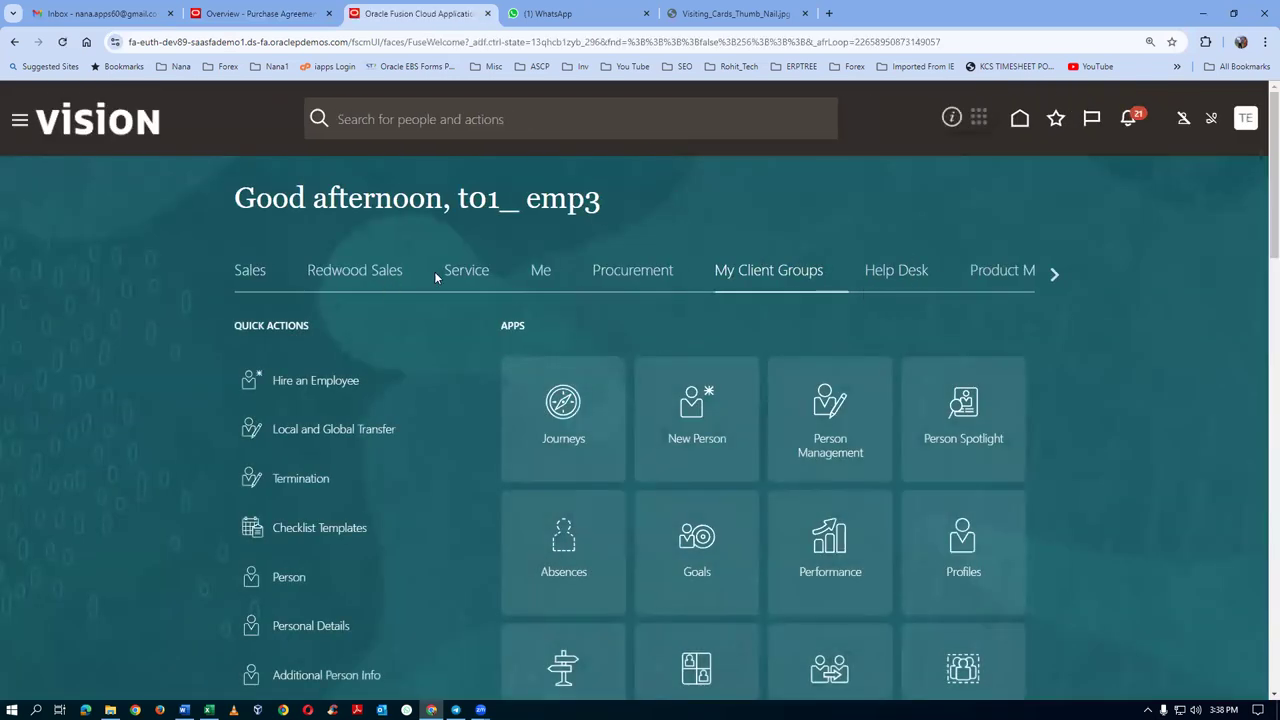
click(632, 276)
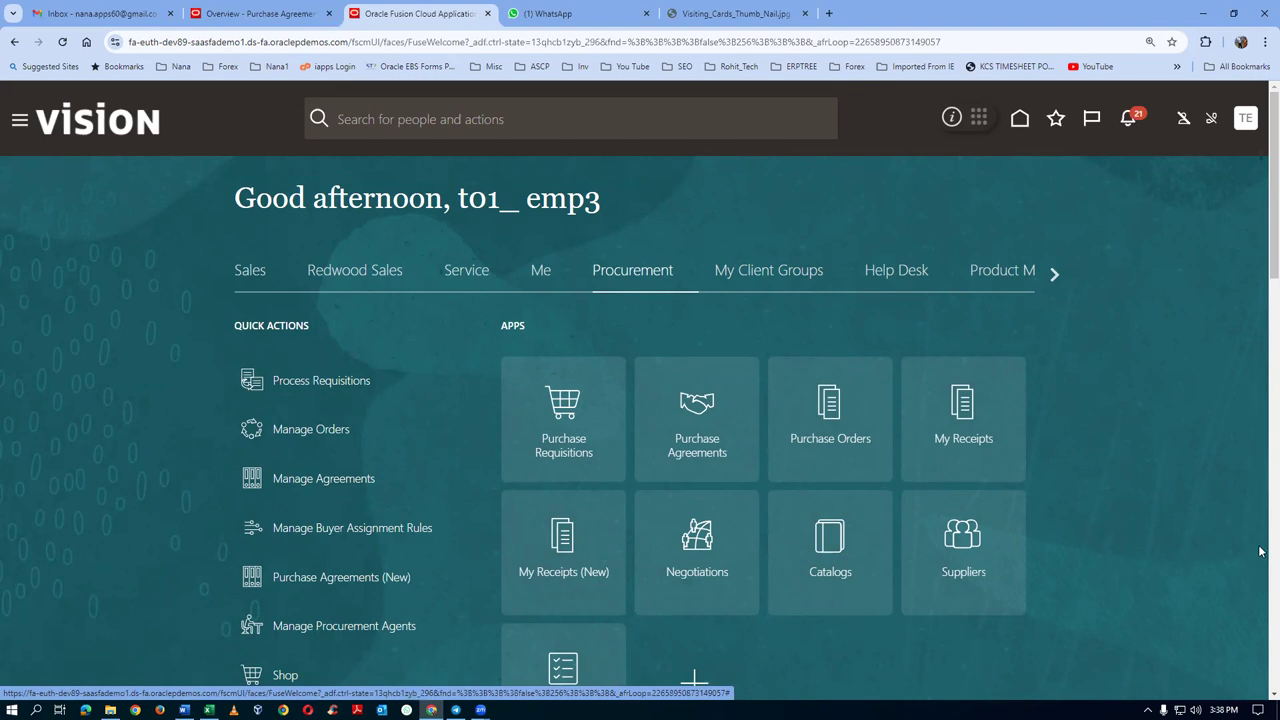
click(836, 545)
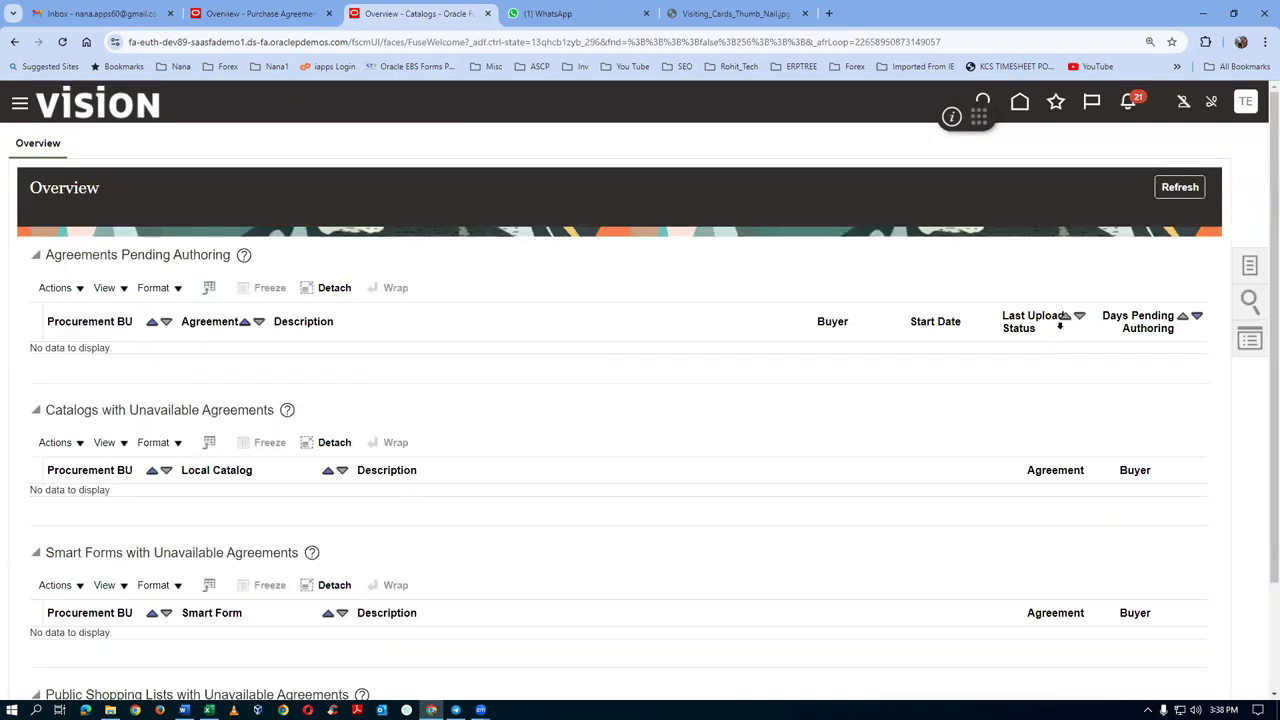
key(alt+Tab)
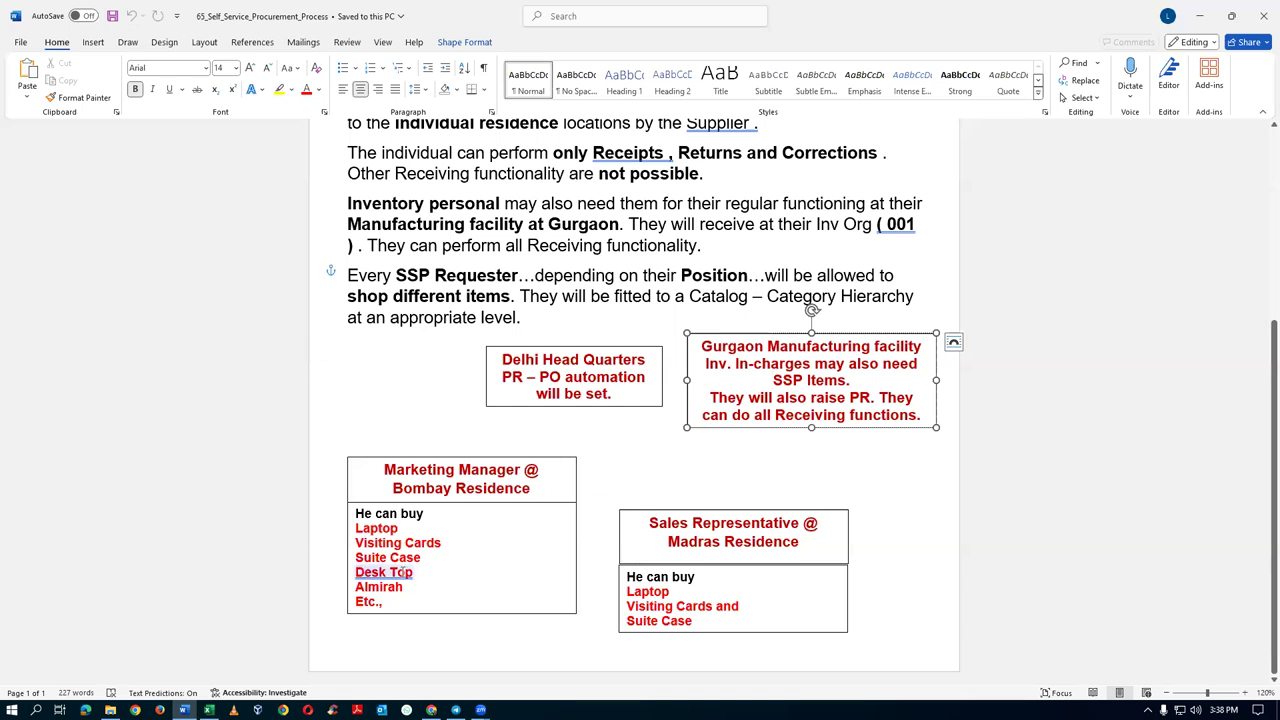
drag(355, 572, 414, 572)
click(759, 619)
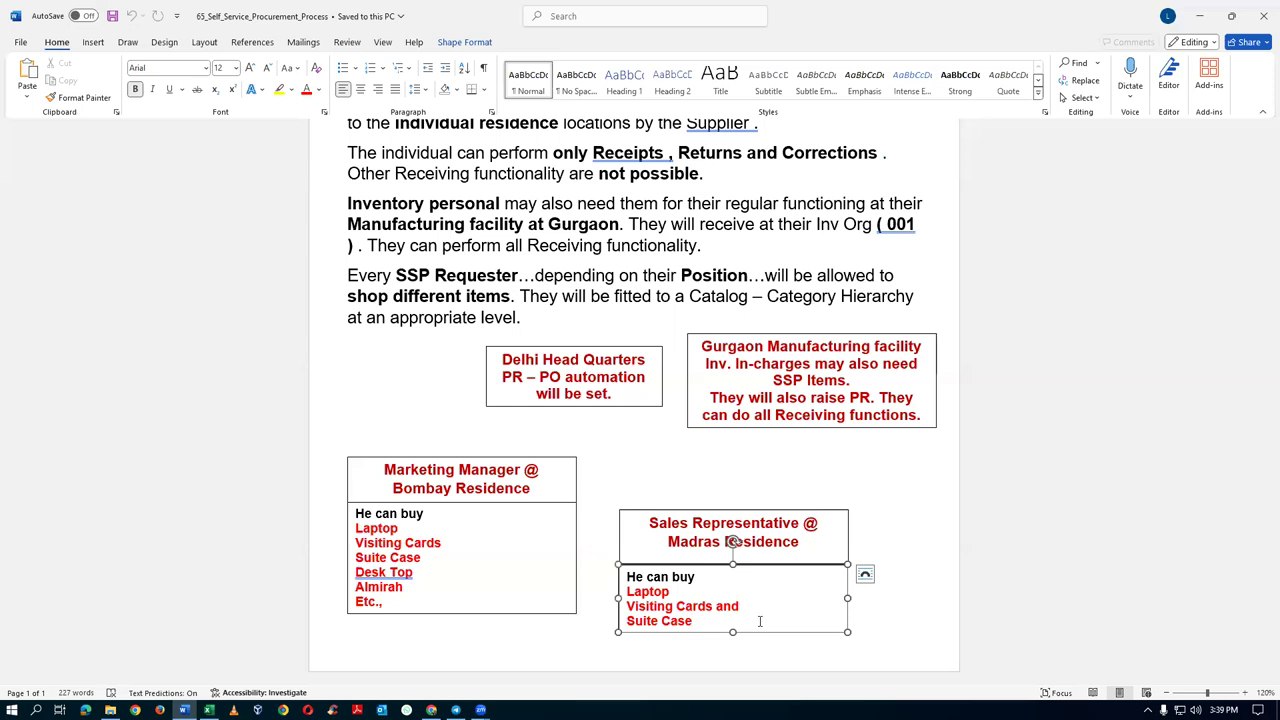
click(446, 544)
key(Up)
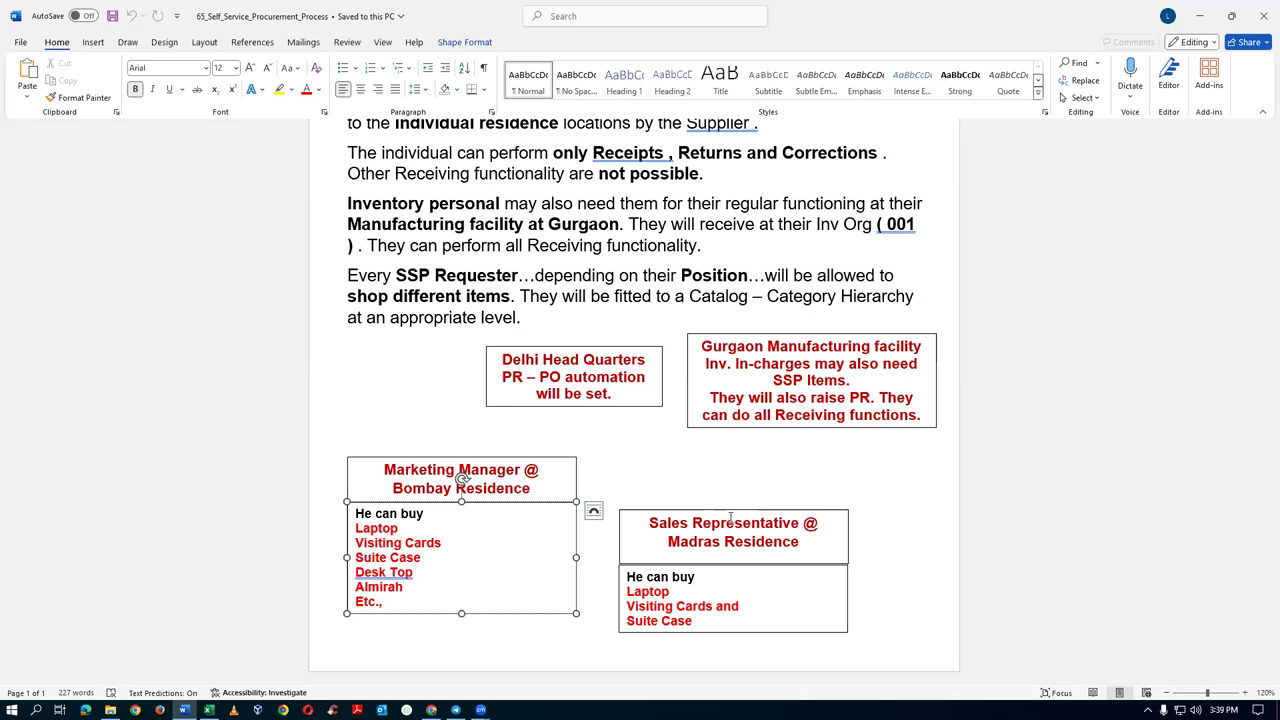
key(alt+Tab)
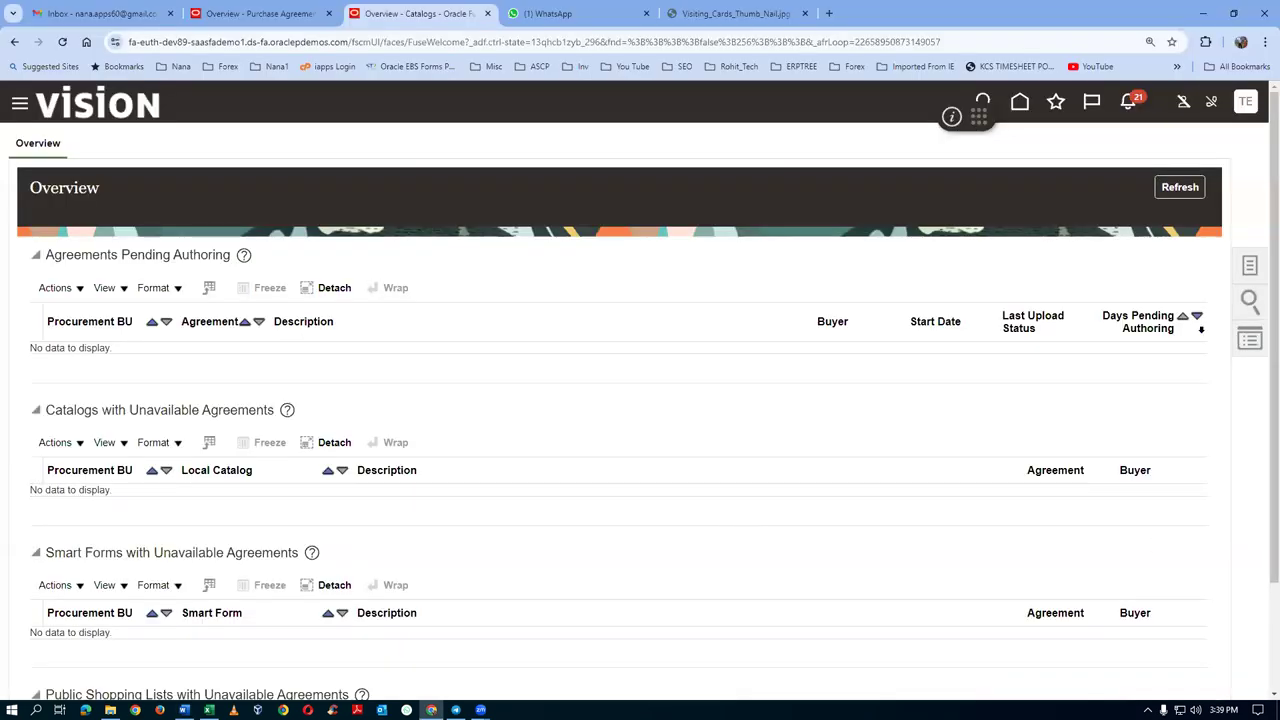
- Start a browsing category in the category hierarchy named 't01 Computers', with the same description
click(1249, 268)
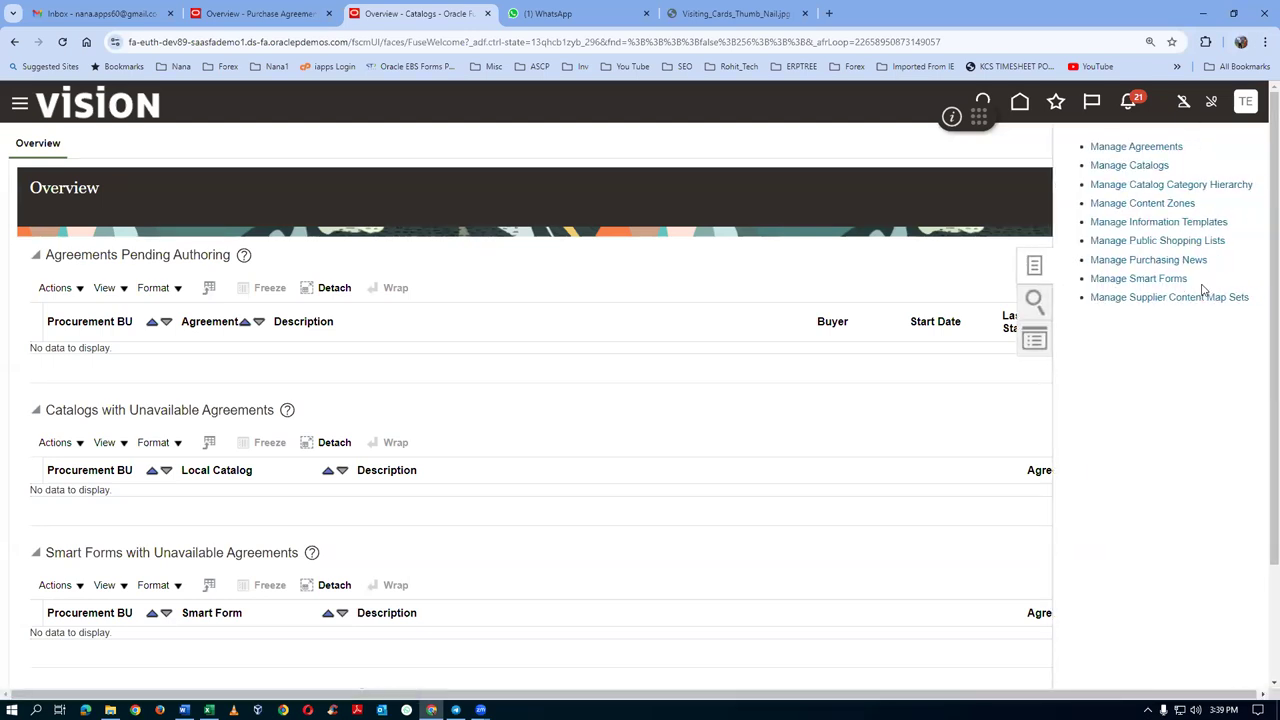
click(1123, 186)
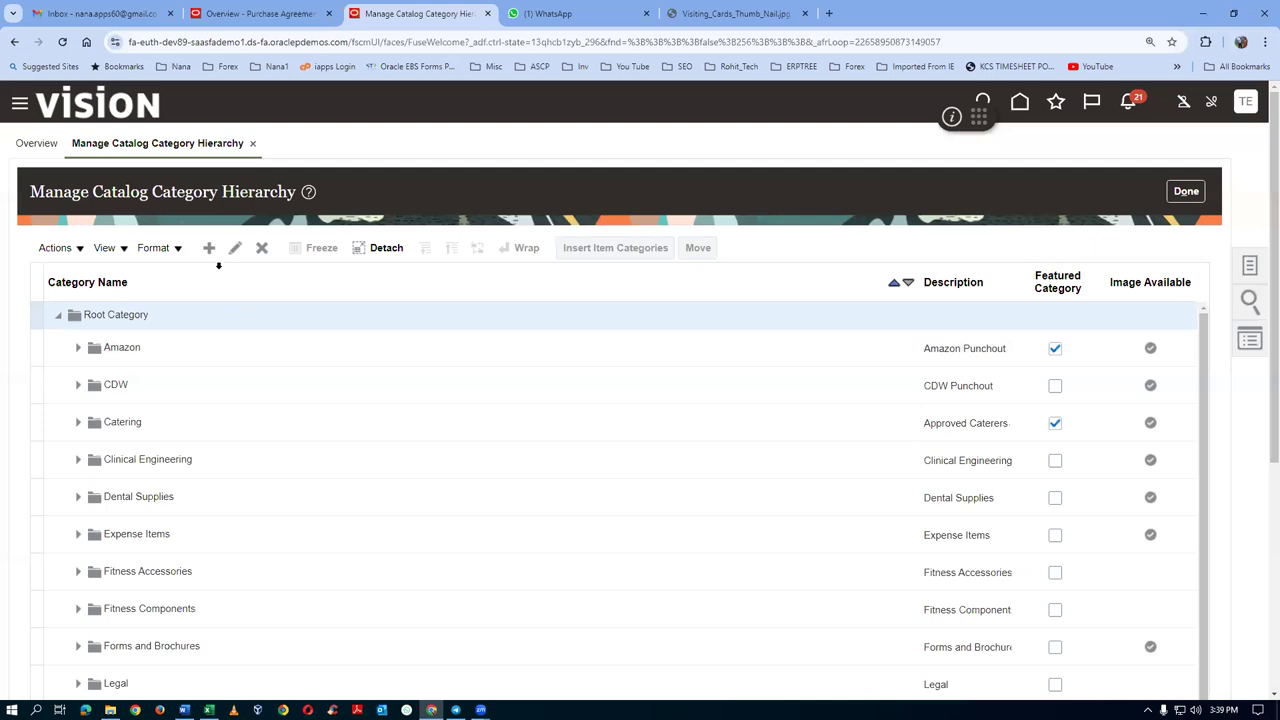
click(208, 248)
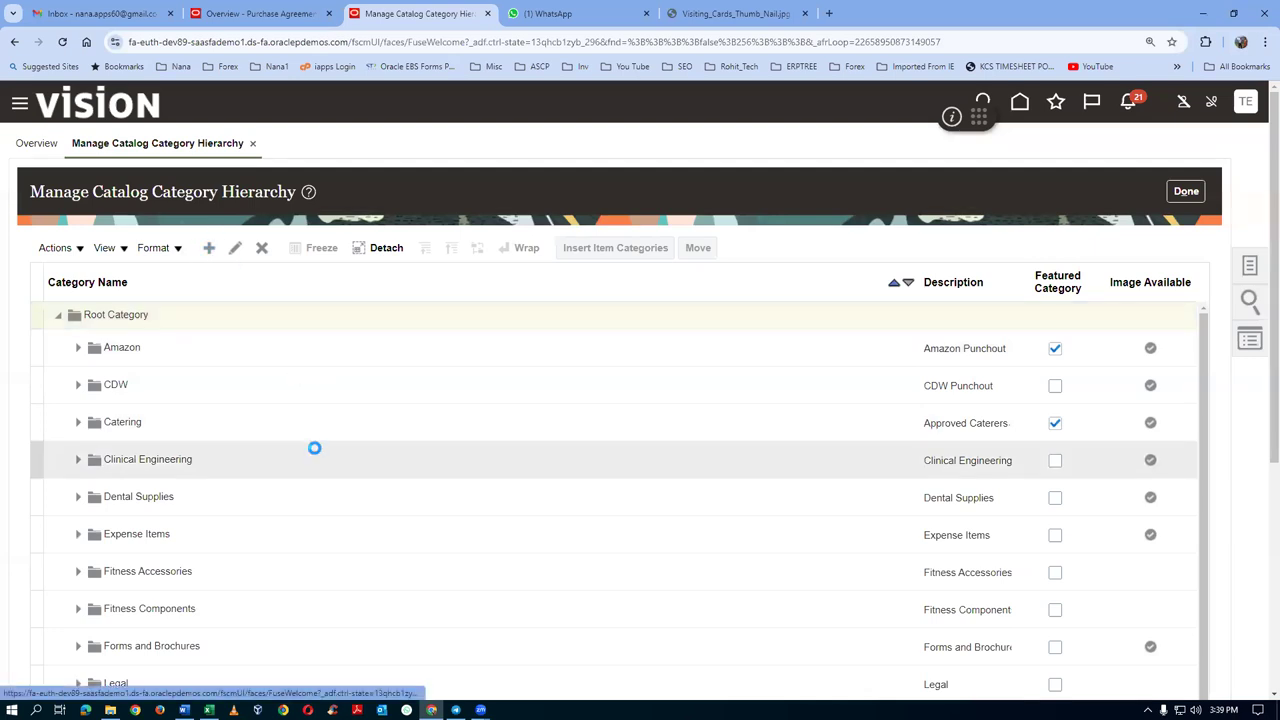
text(t01 C)
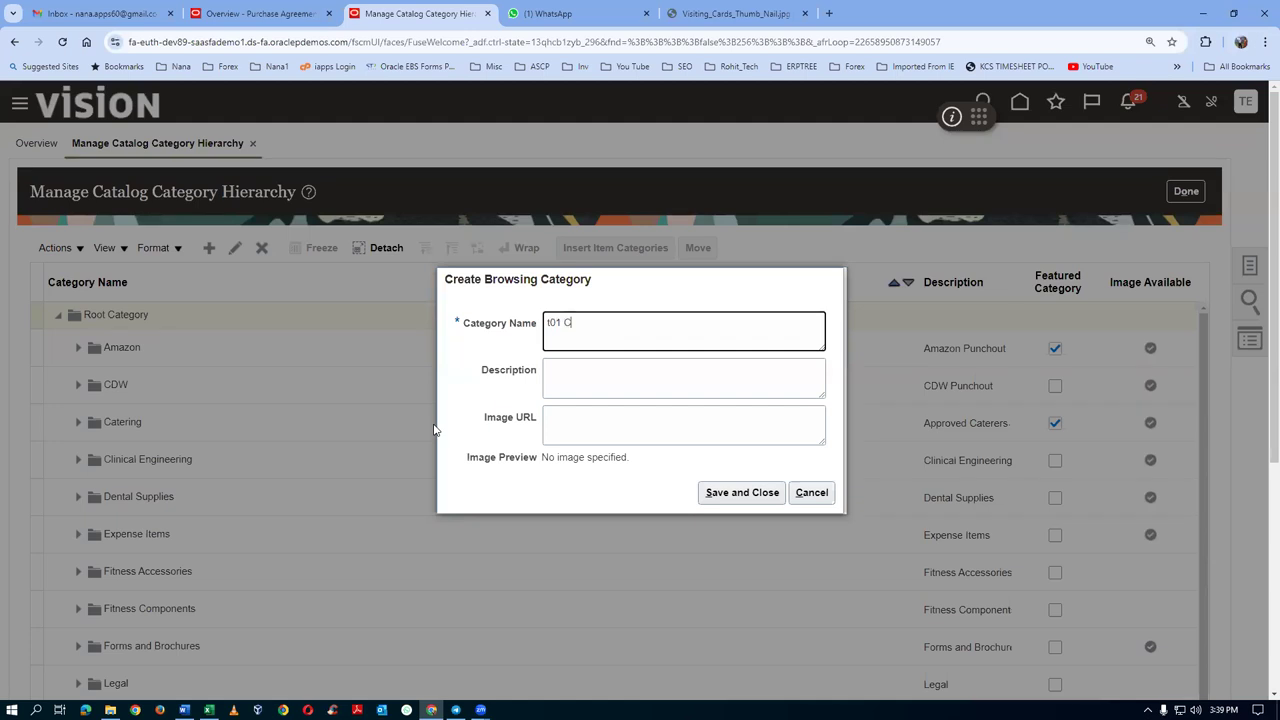
text(omputers)
drag(619, 325, 529, 334)
key(ctrl+c)
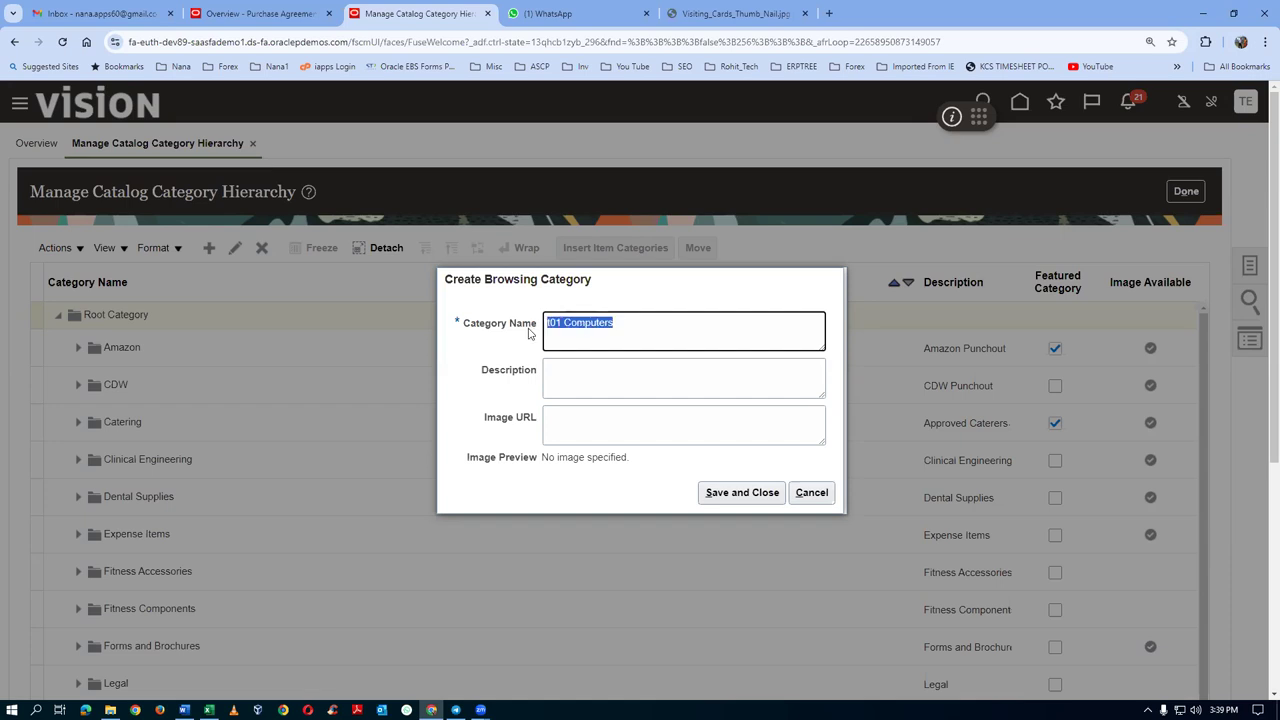
click(607, 363)
key(ctrl+v)
click(580, 437)
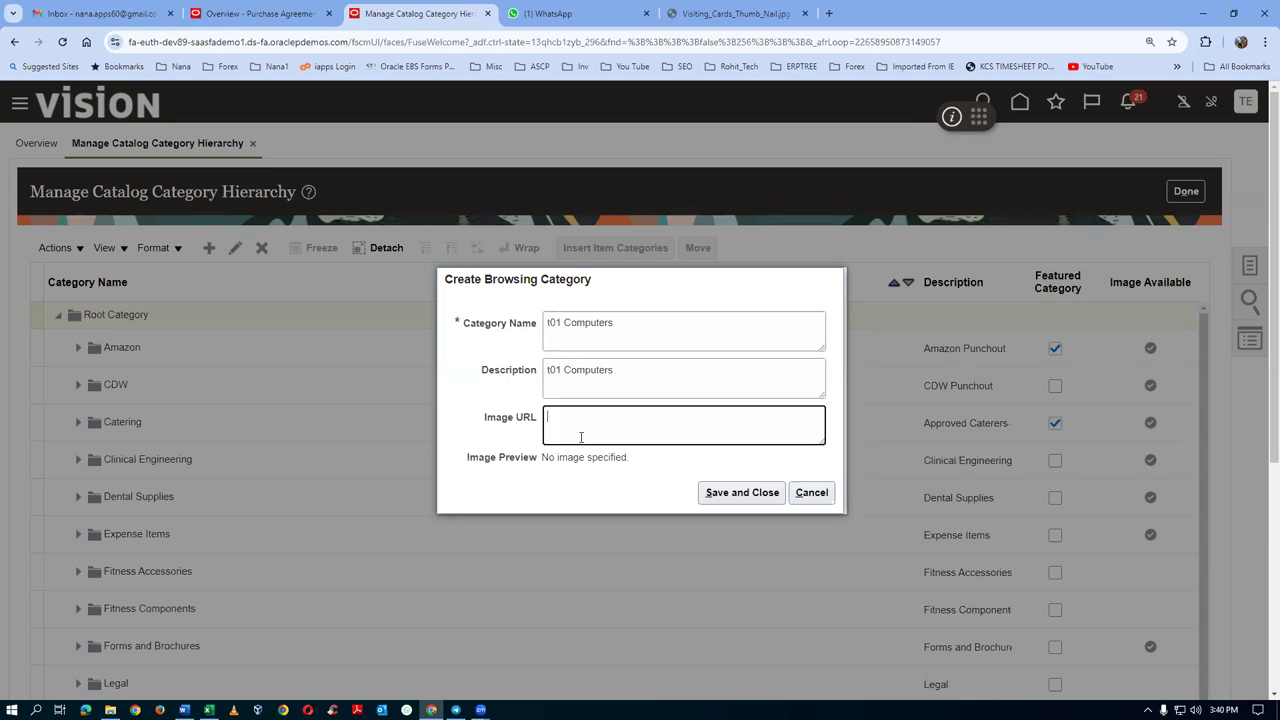
- Set its Image URL to the Computers_Browsing.jpg address and save the category
click(720, 14)
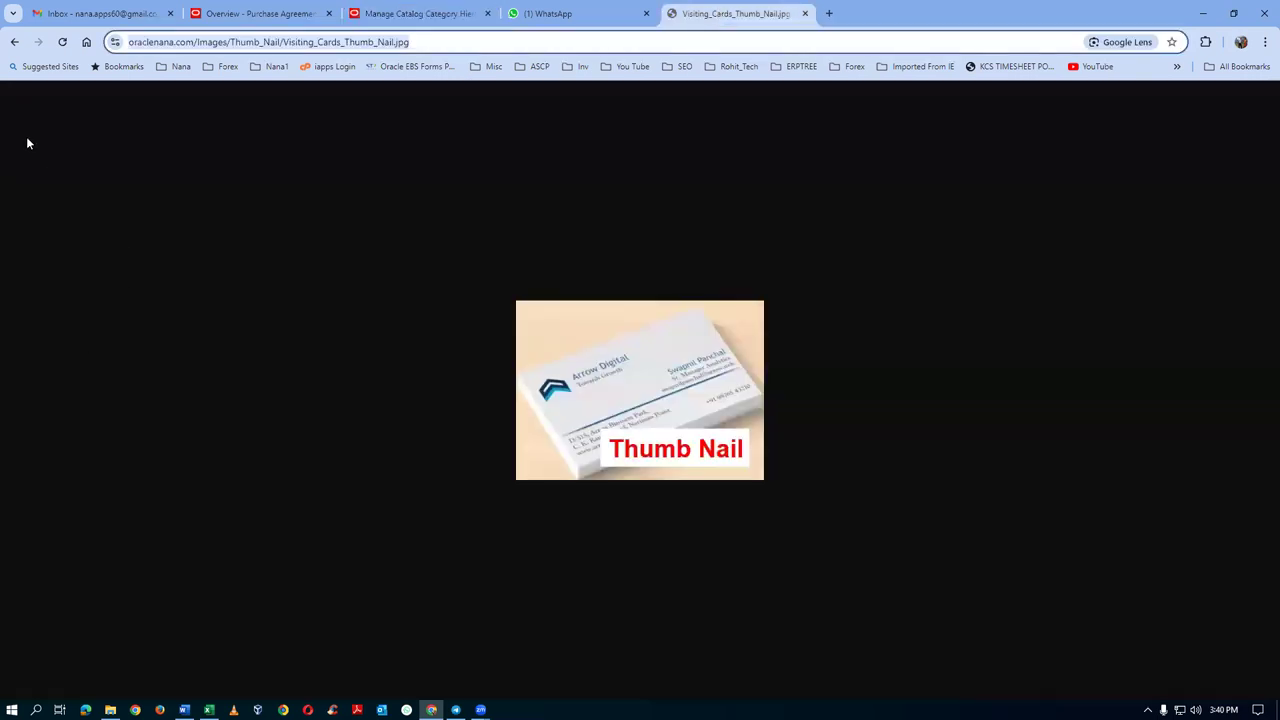
click(15, 42)
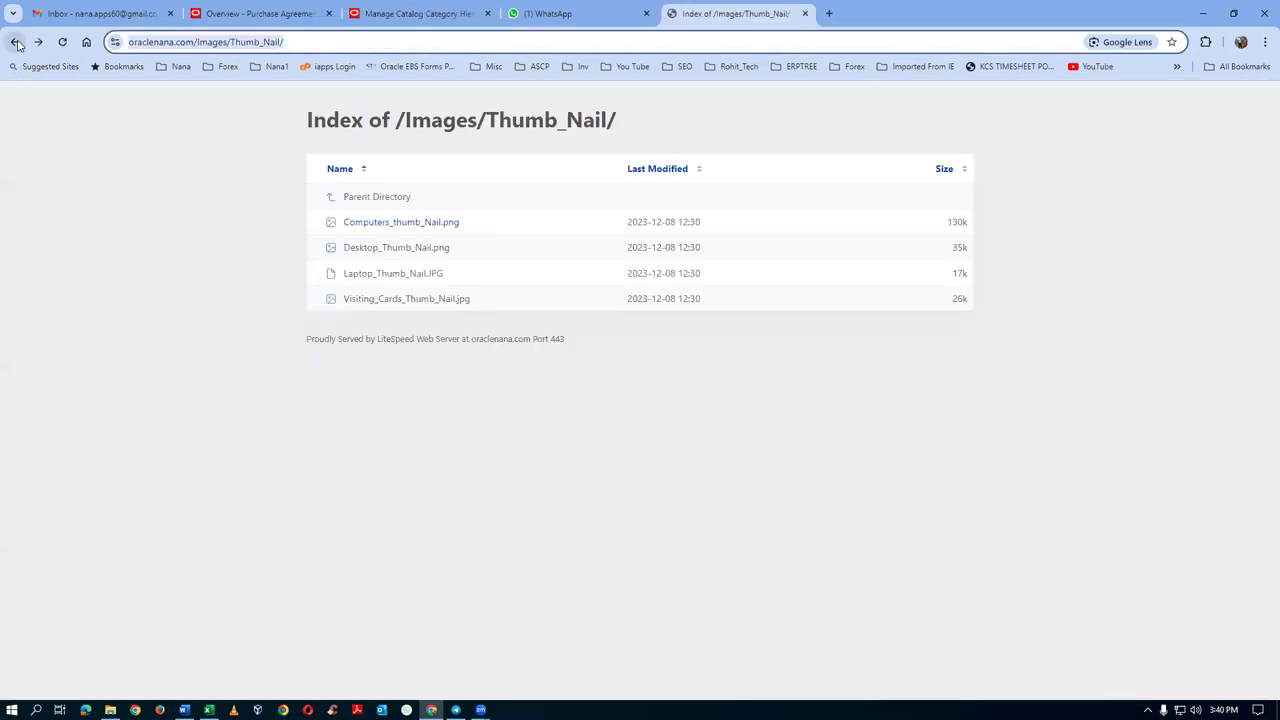
click(15, 42)
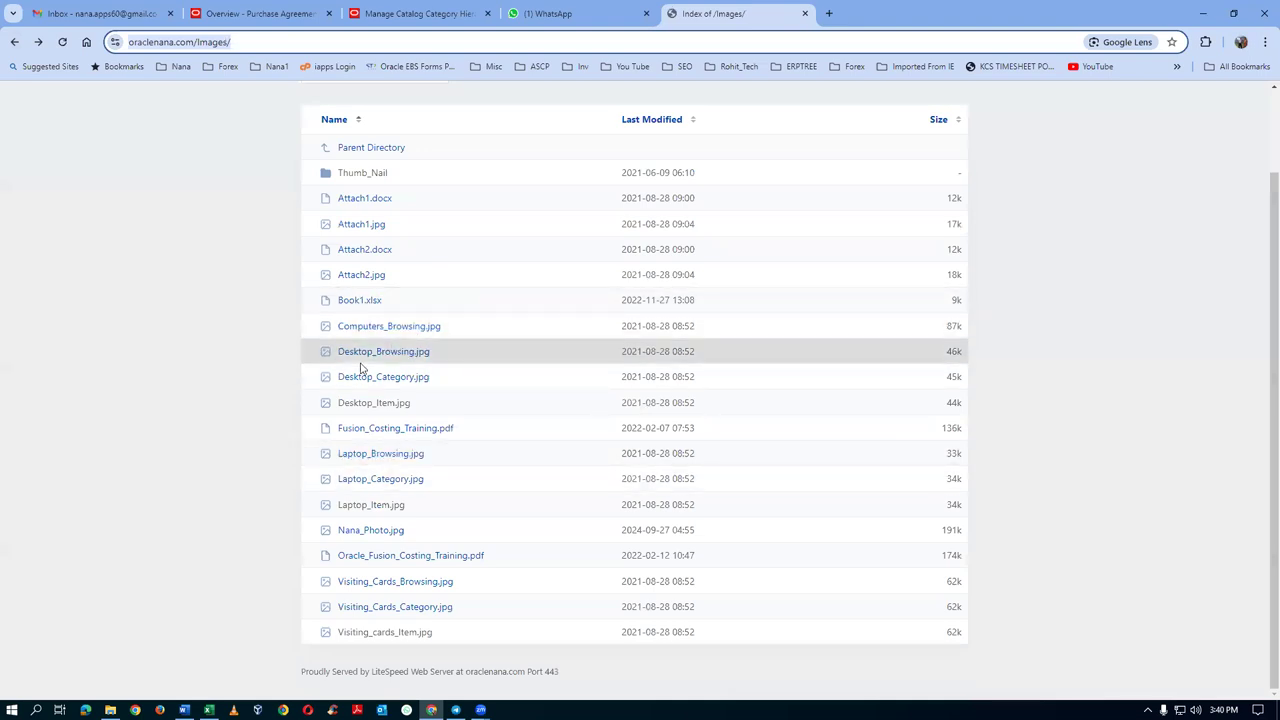
click(402, 328)
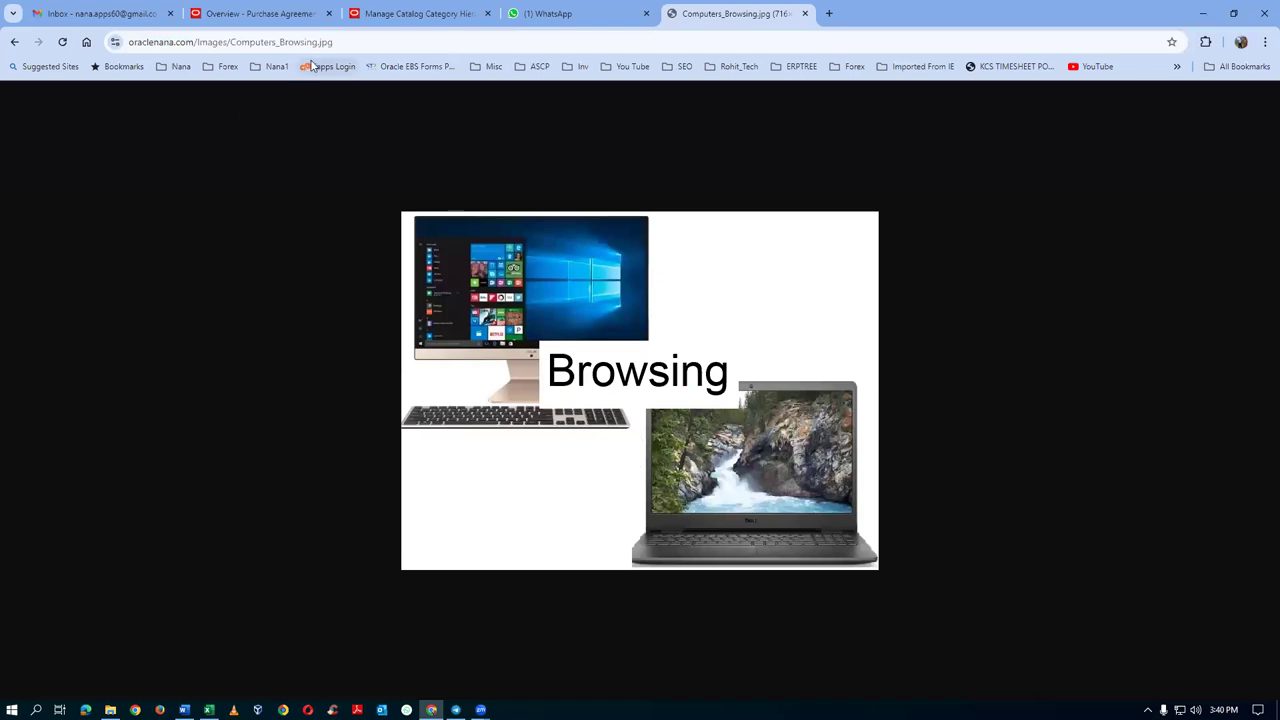
click(343, 43)
key(ctrl+c)
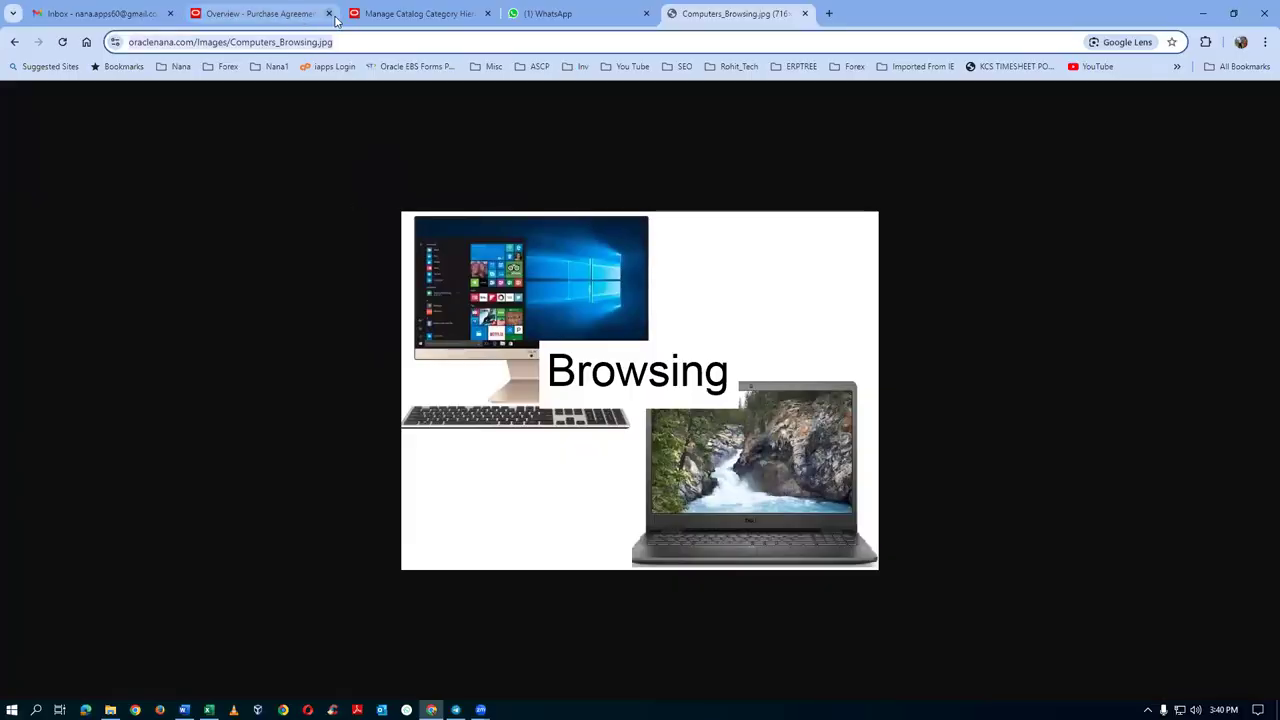
click(382, 17)
key(ctrl+v)
key(Tab)
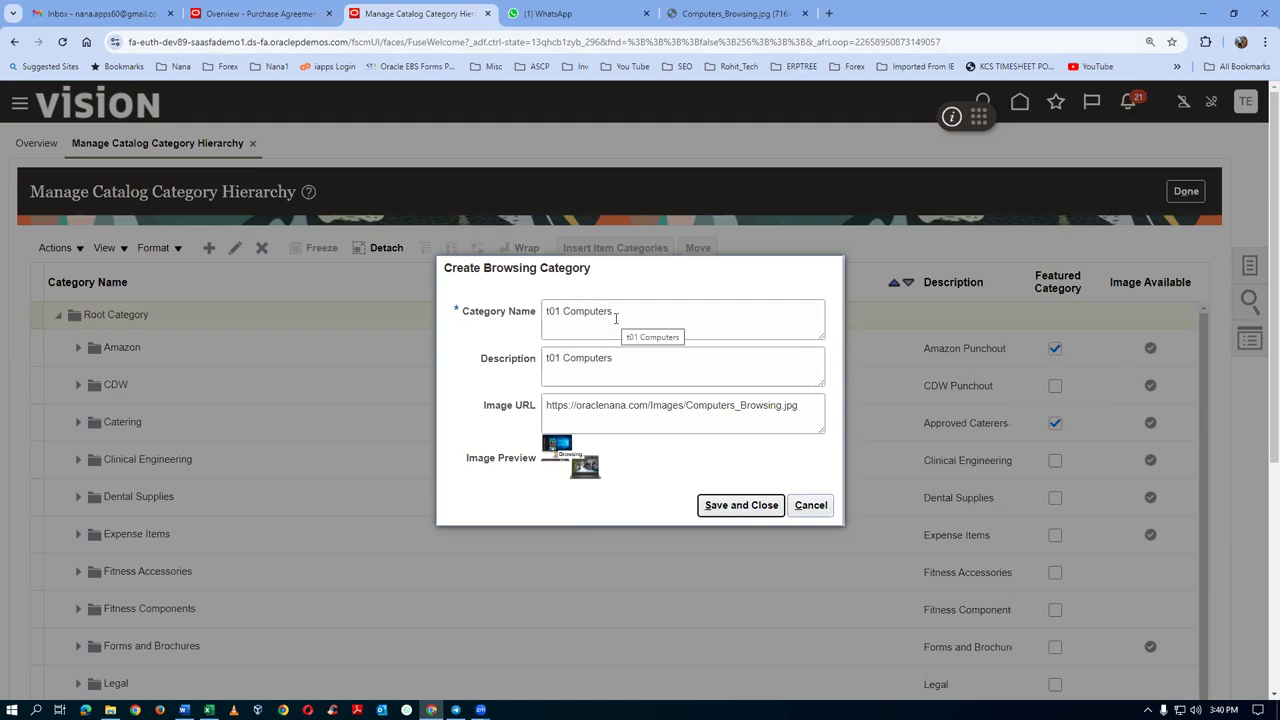
click(728, 508)
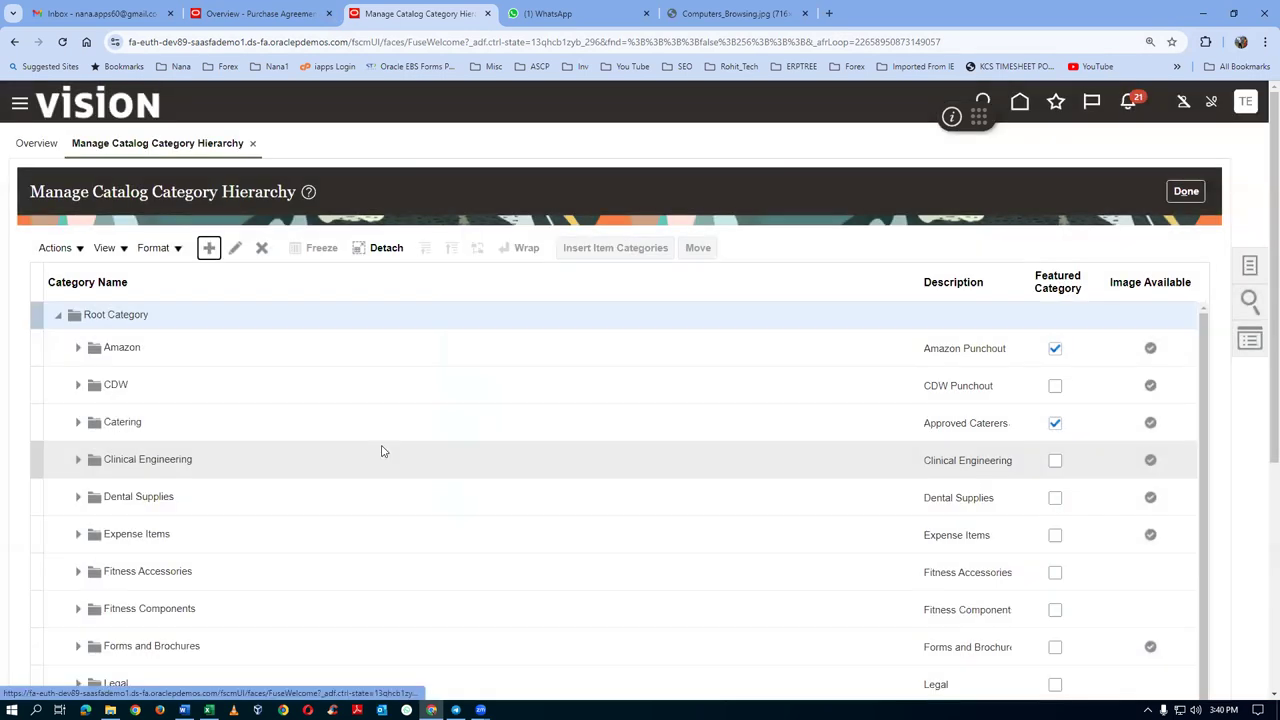
scroll(381, 451, down, 5)
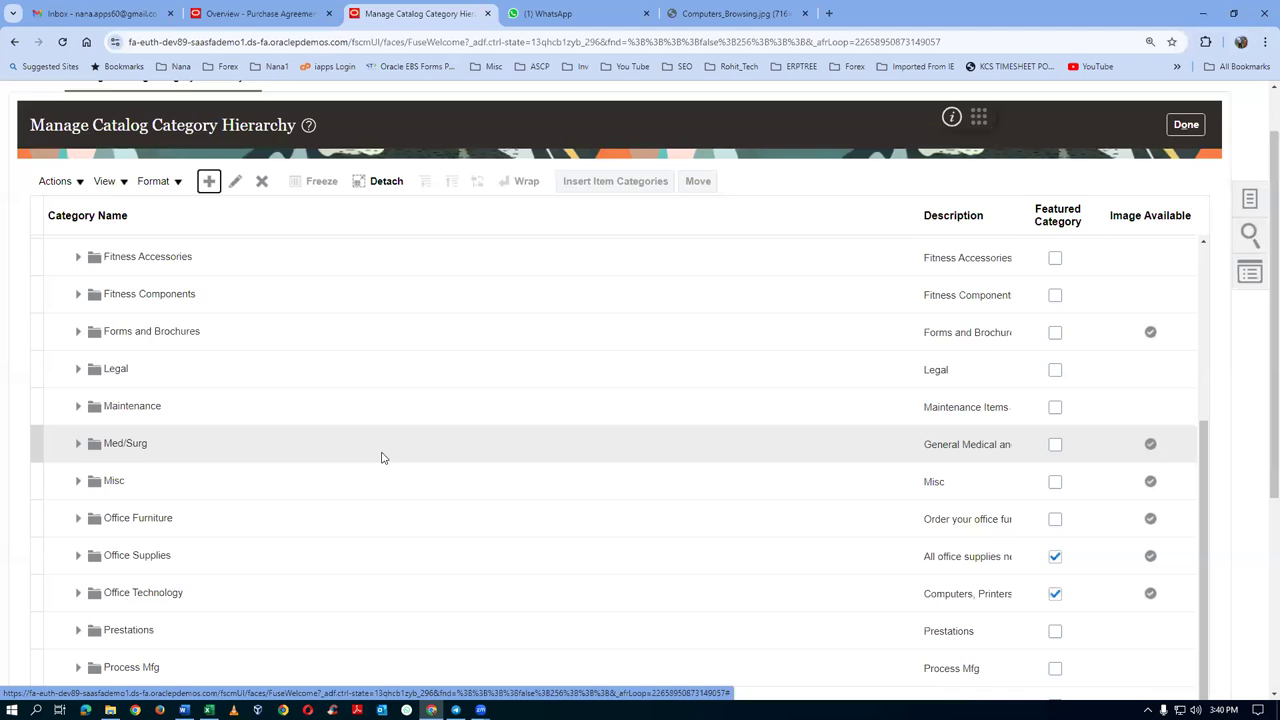
scroll(381, 458, down, 2)
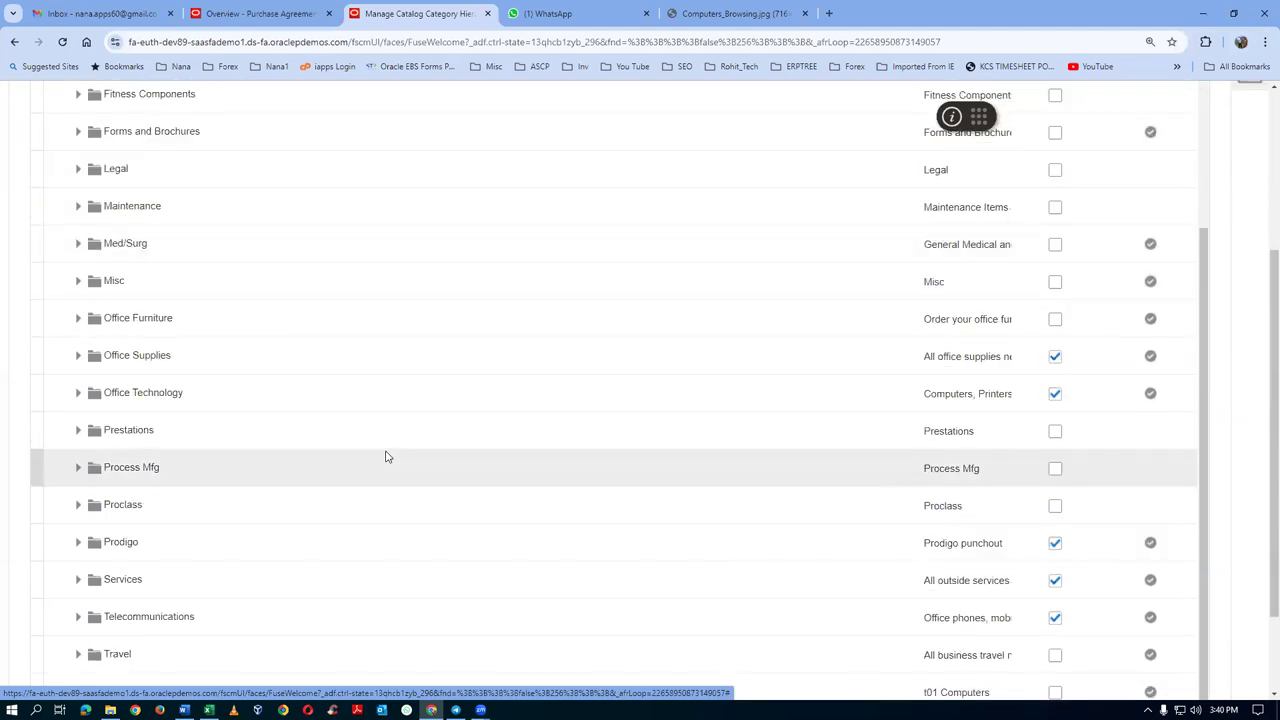
scroll(388, 455, up, 4)
scroll(390, 450, up, 2)
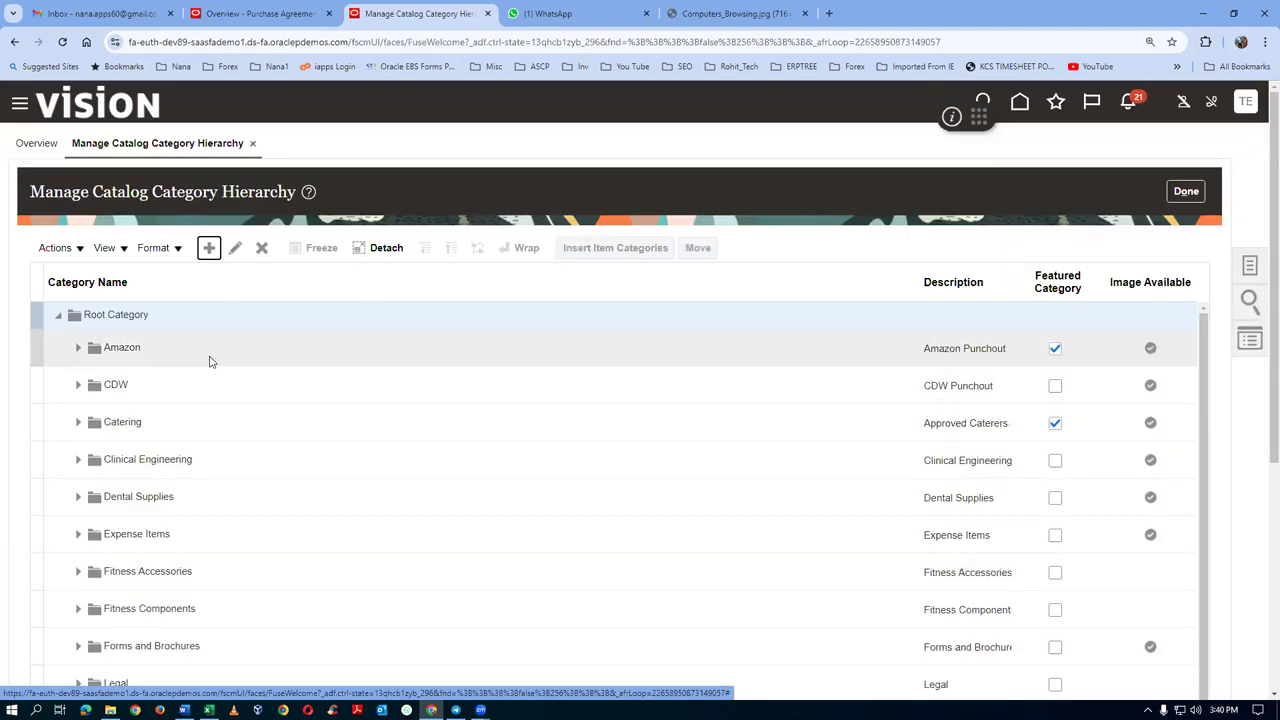
click(150, 317)
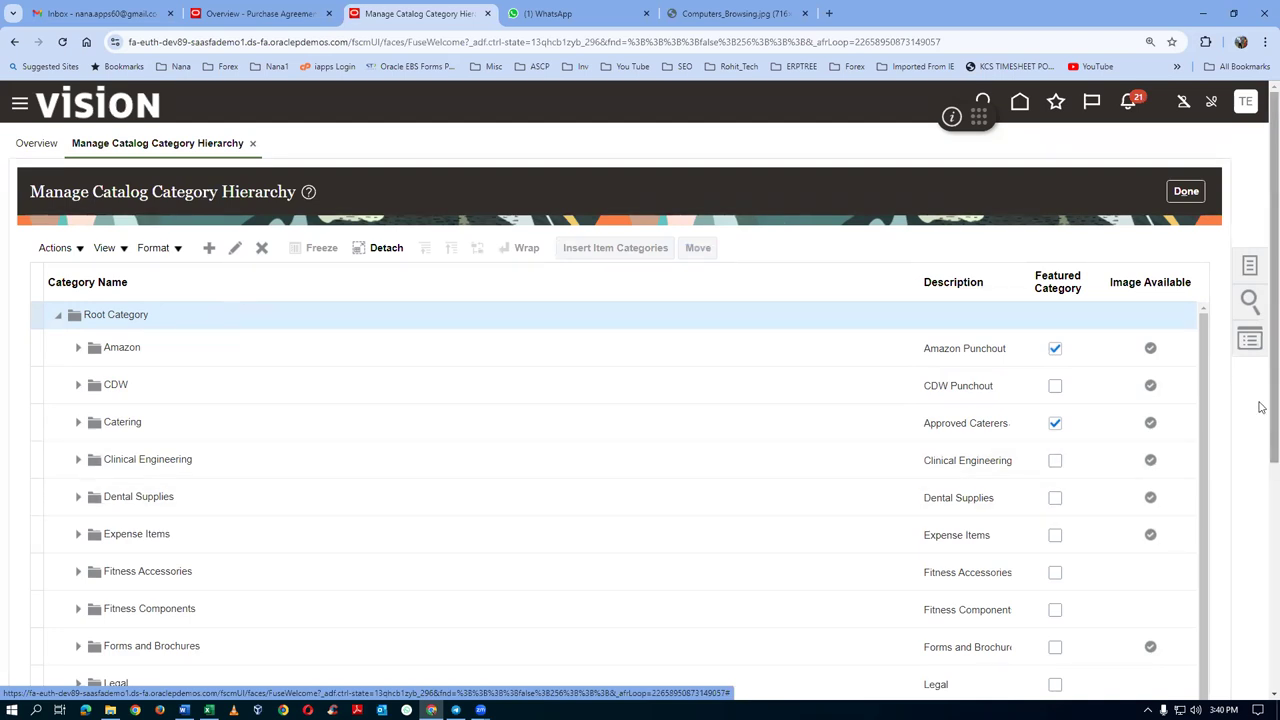
scroll(1260, 430, down, 3)
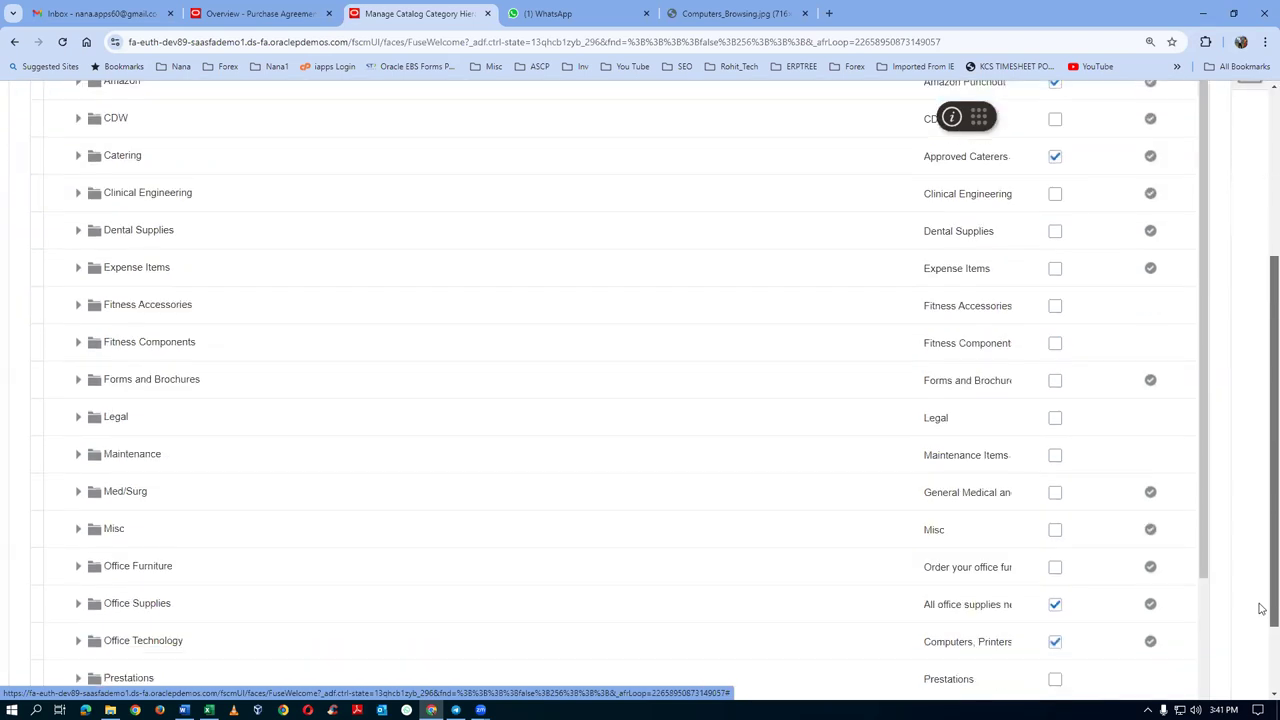
scroll(1260, 608, down, 1)
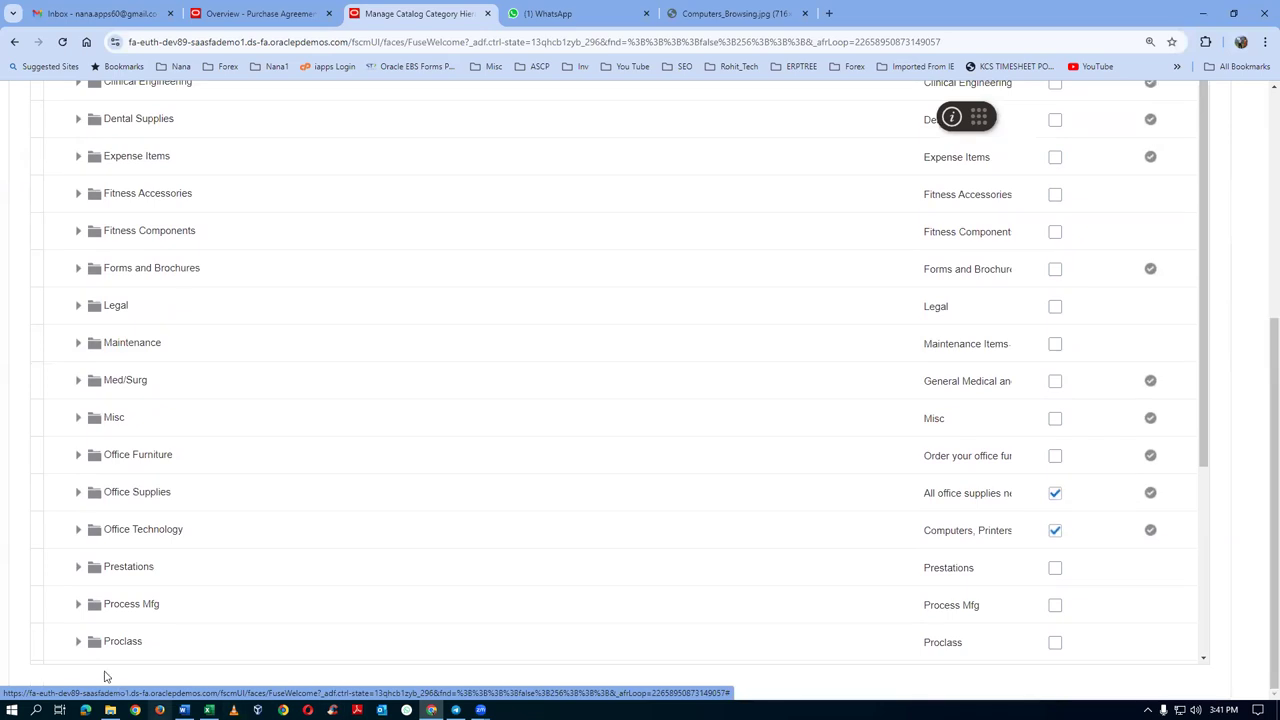
scroll(100, 575, down, 1)
scroll(104, 578, down, 1)
click(33, 577)
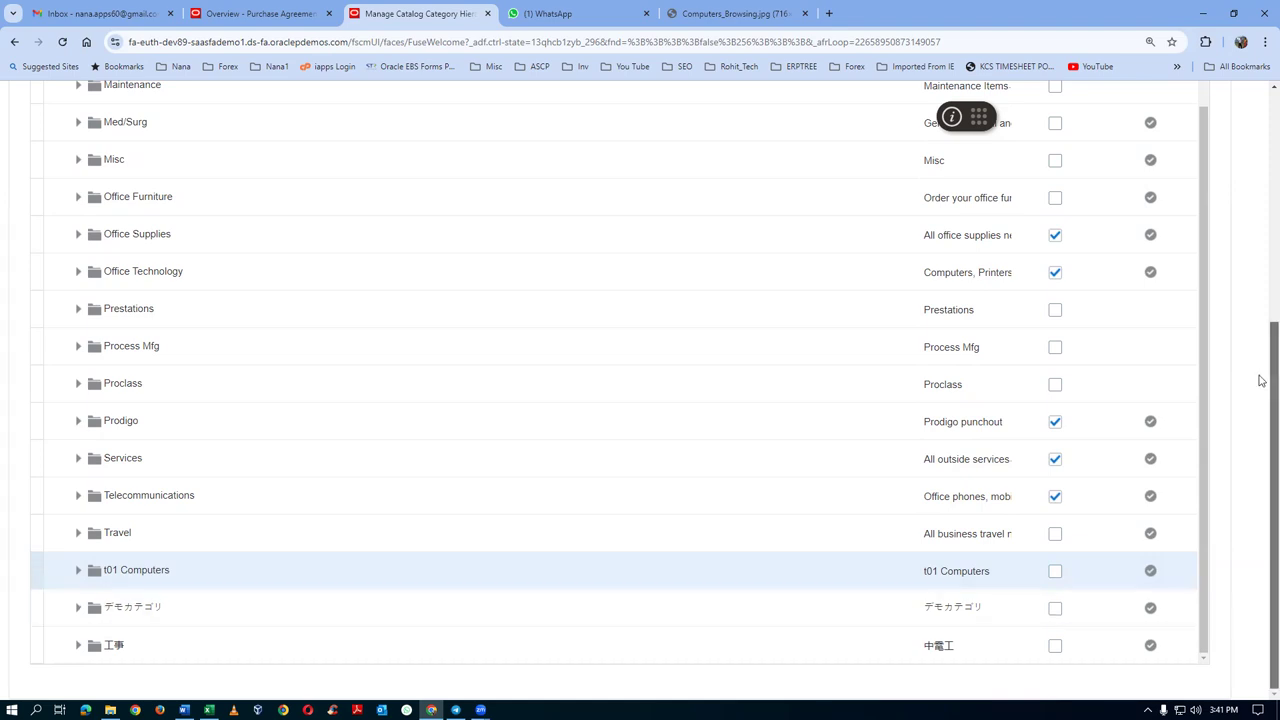
scroll(1260, 370, up, 4)
- Start a browsing category named 't01 Desktop browsing', copying the name into Description
click(209, 249)
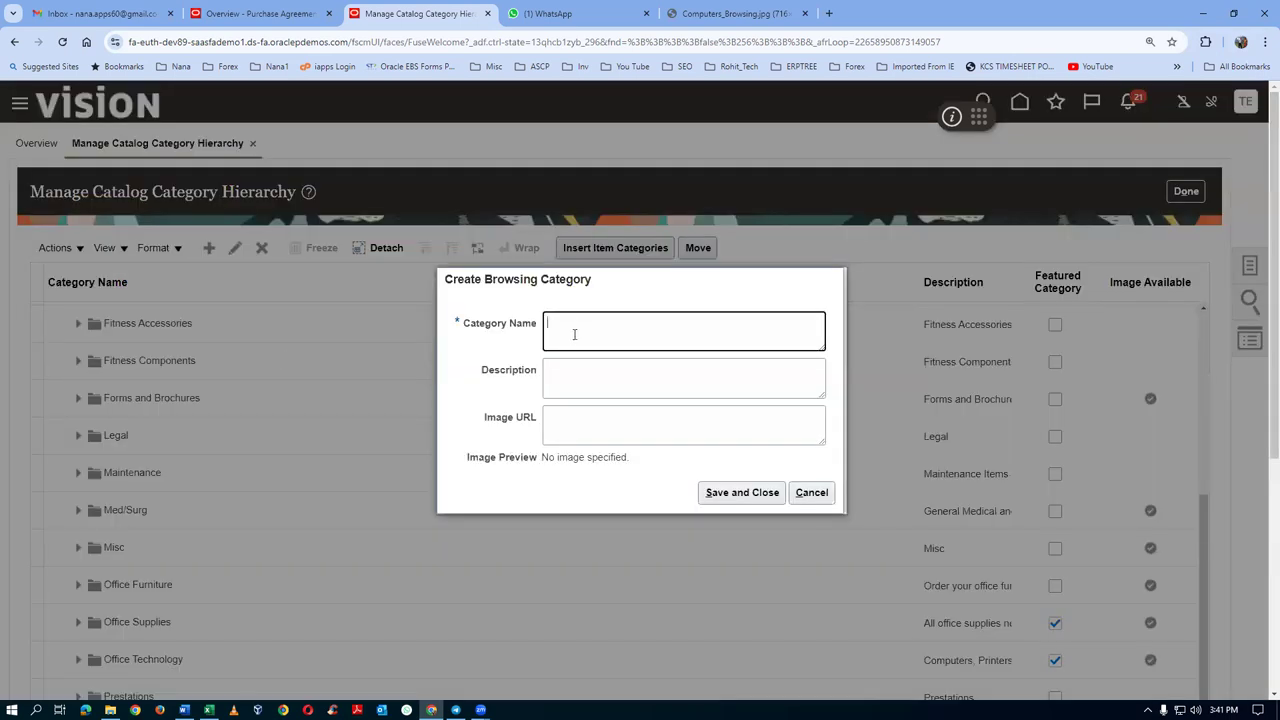
text(t01 Desktop browsing)
drag(678, 331, 398, 347)
key(ctrl+c)
click(634, 403)
click(625, 382)
key(ctrl+v)
click(603, 423)
- Set its Image URL to the Desktop_Browsing.jpg address and save the category
click(738, 14)
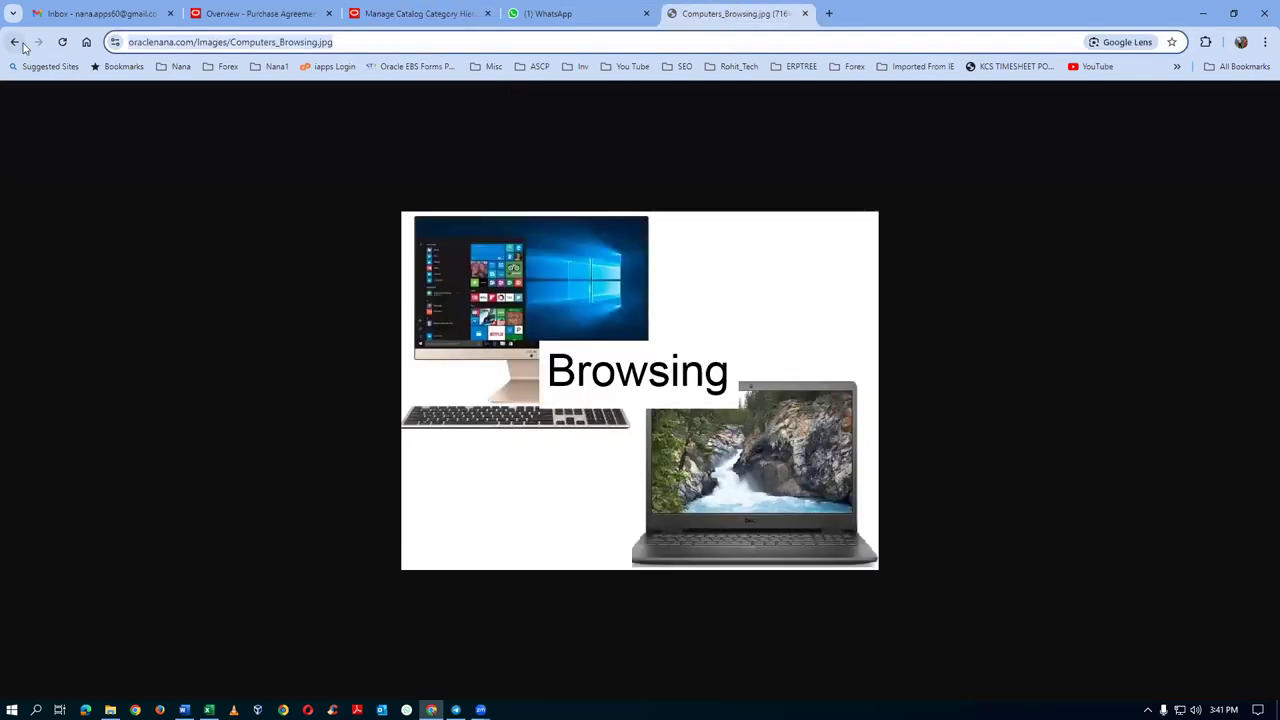
click(15, 42)
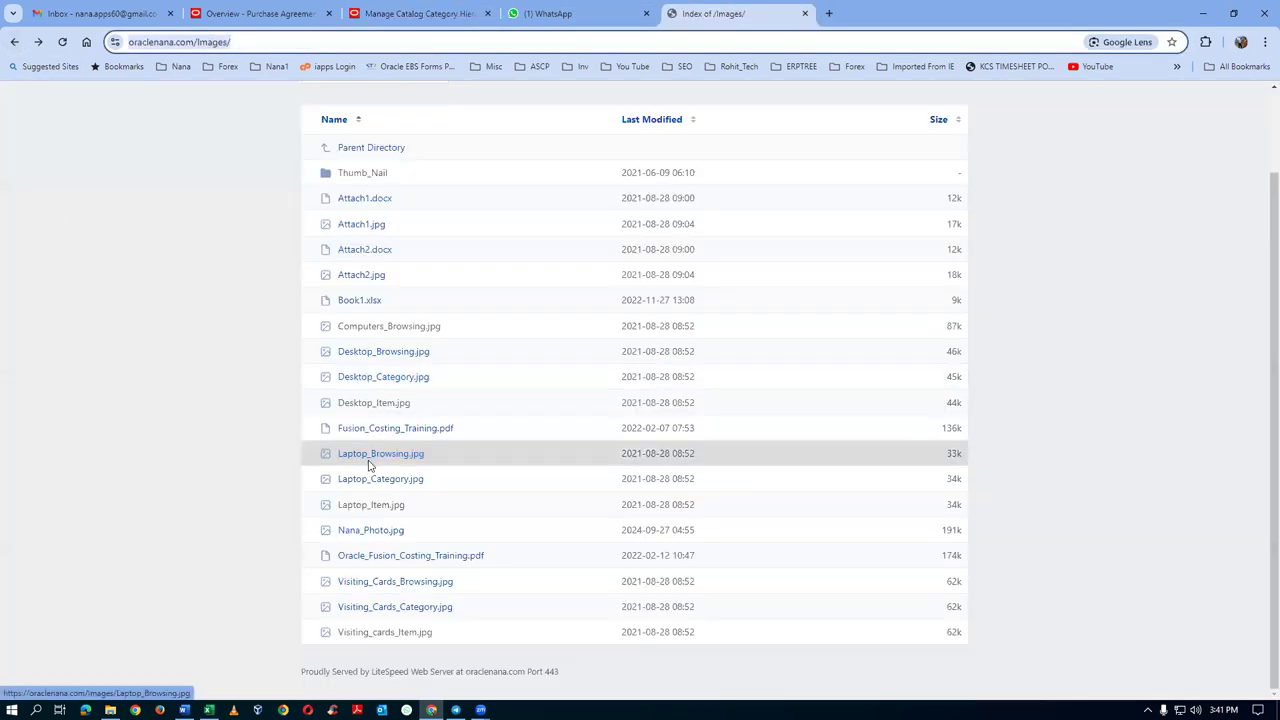
click(394, 358)
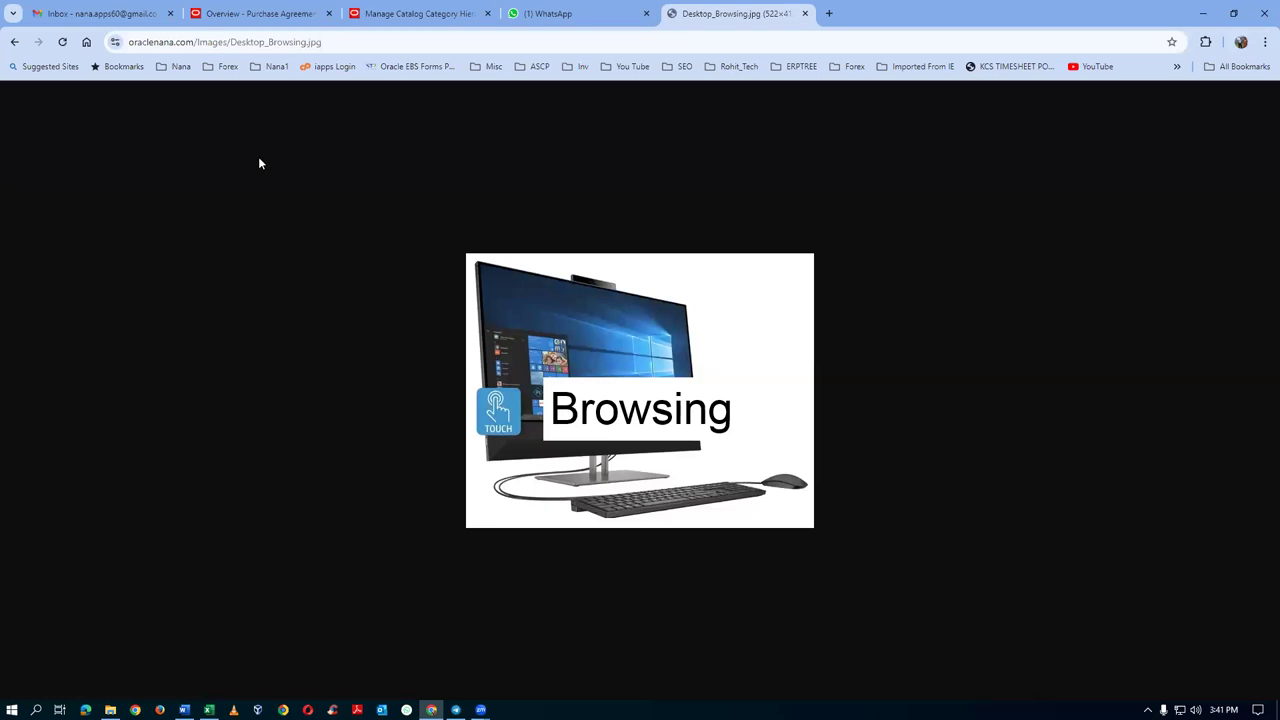
click(302, 42)
key(ctrl+c)
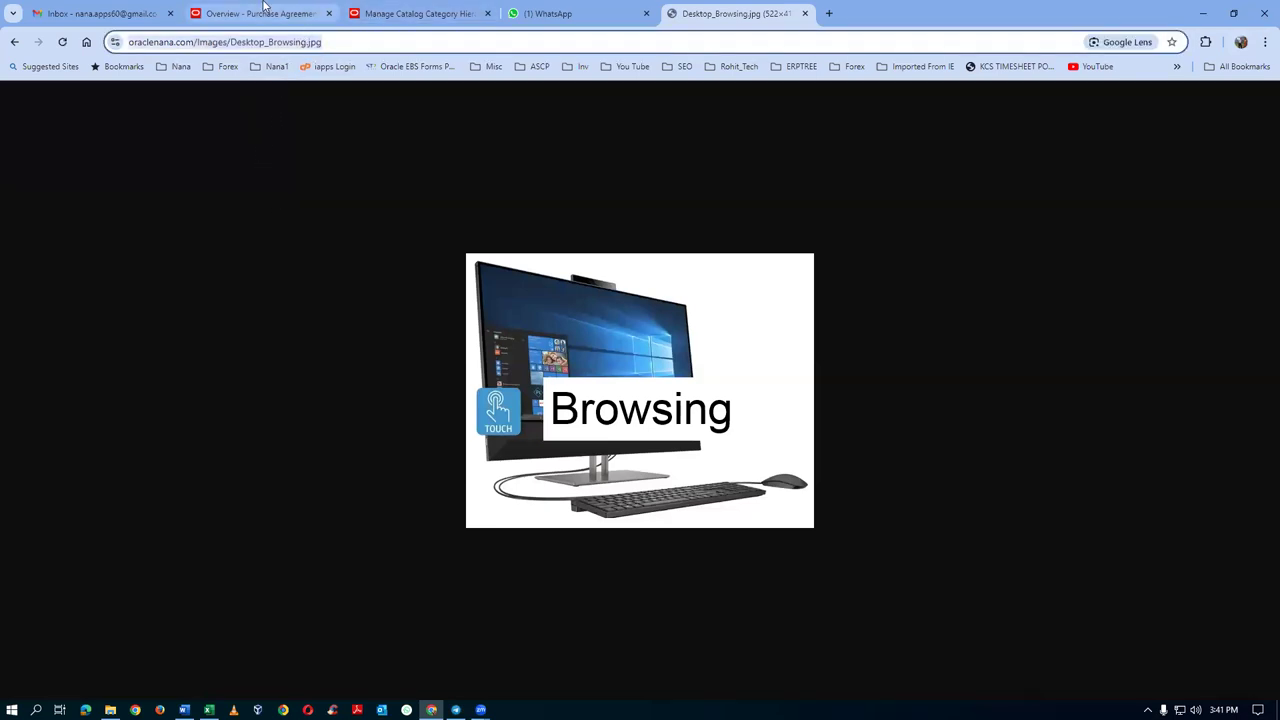
click(399, 14)
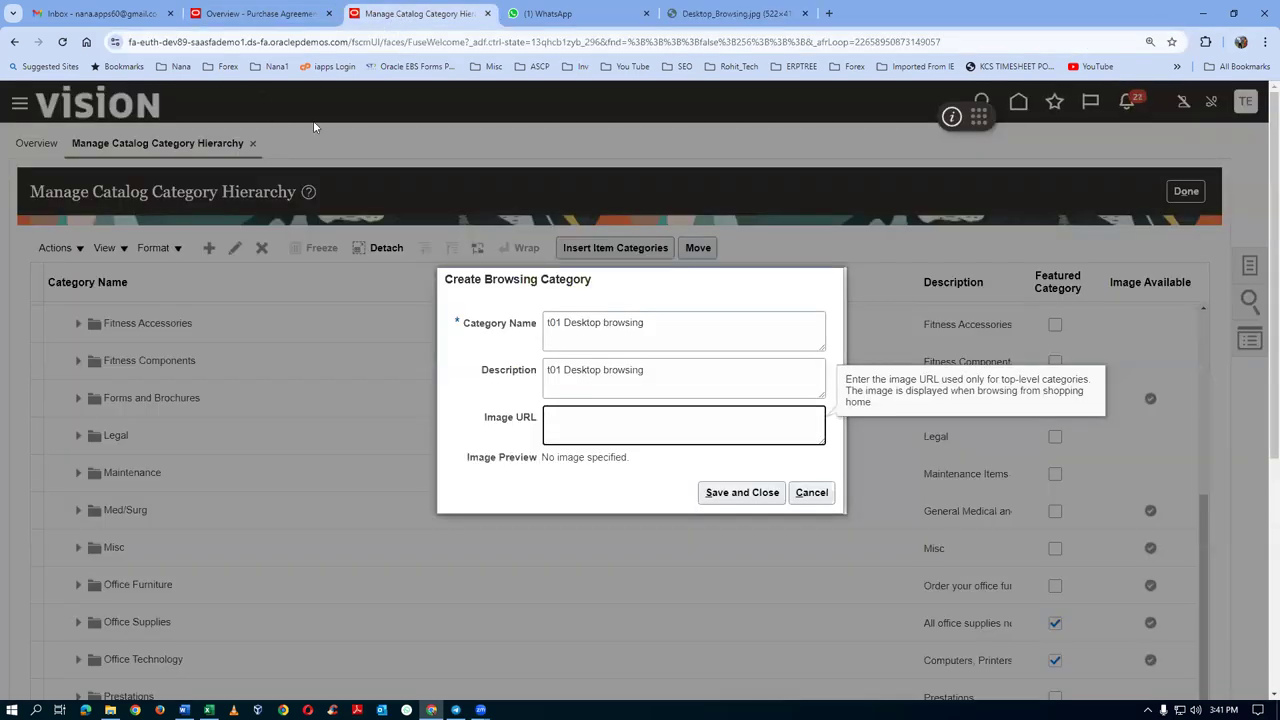
key(ctrl+v)
key(Tab)
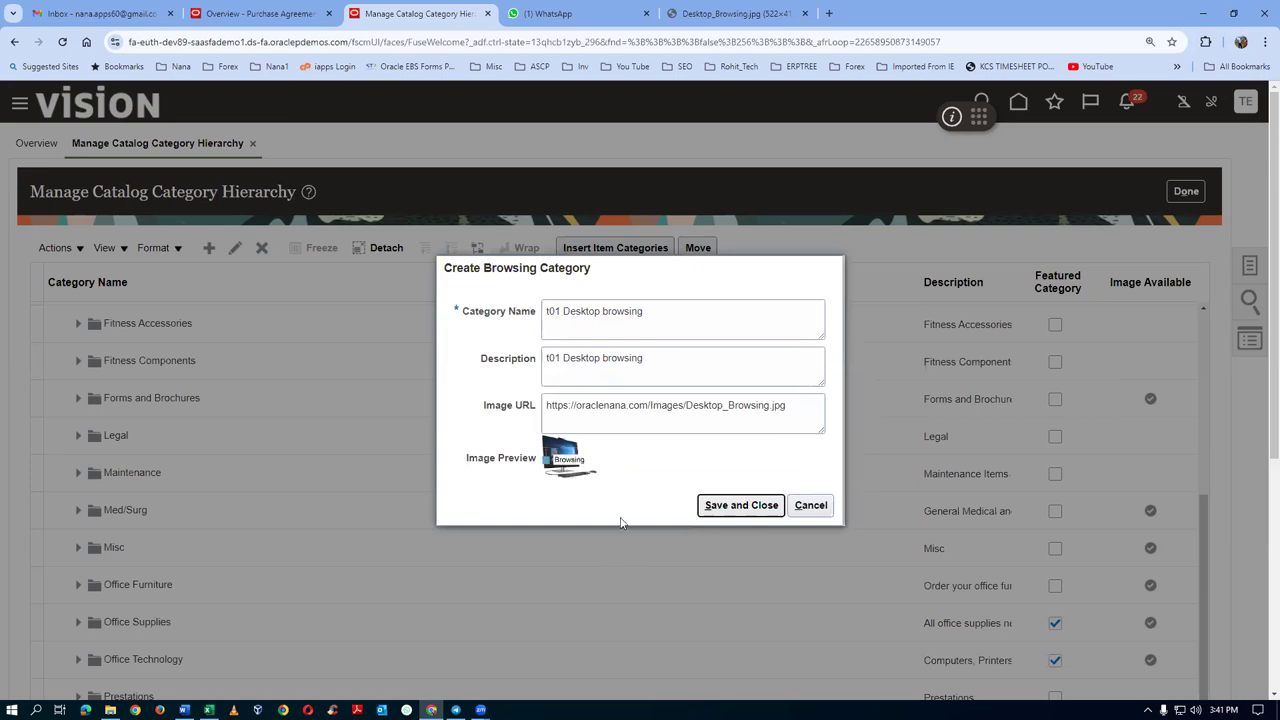
click(724, 508)
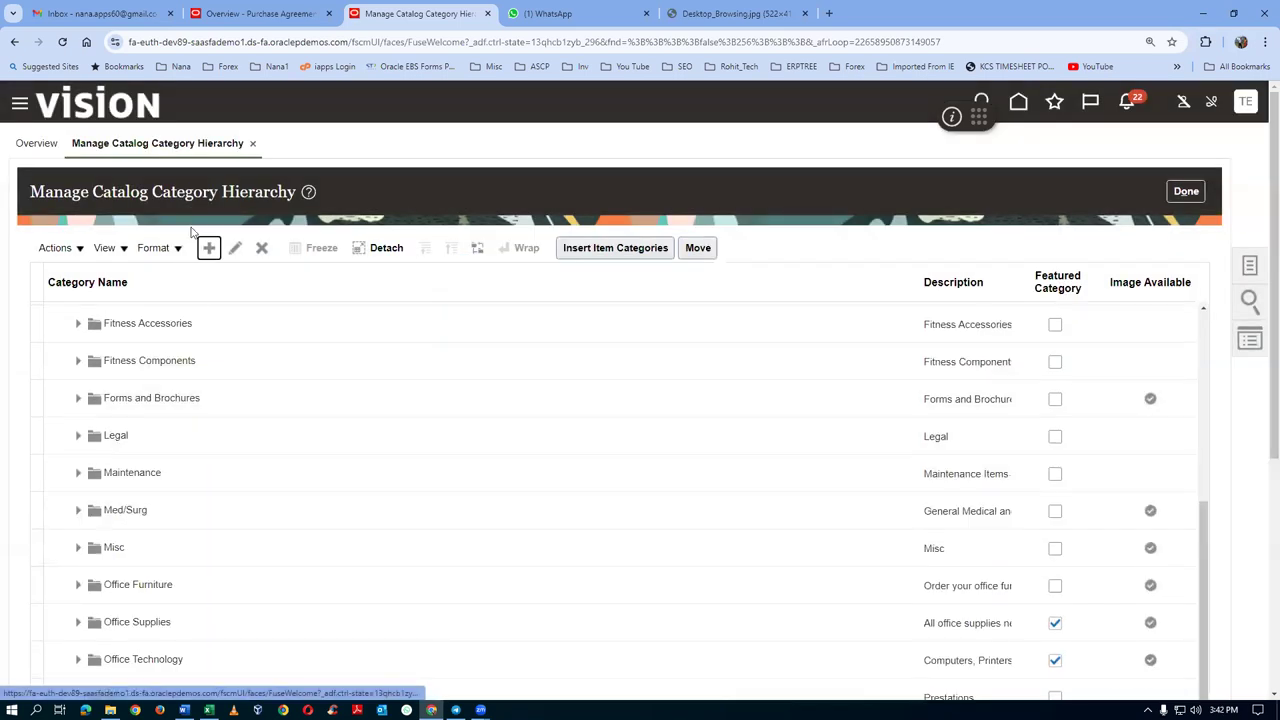
- Start a browsing category named 't01 laptop browsing', copying the name into Description
click(209, 248)
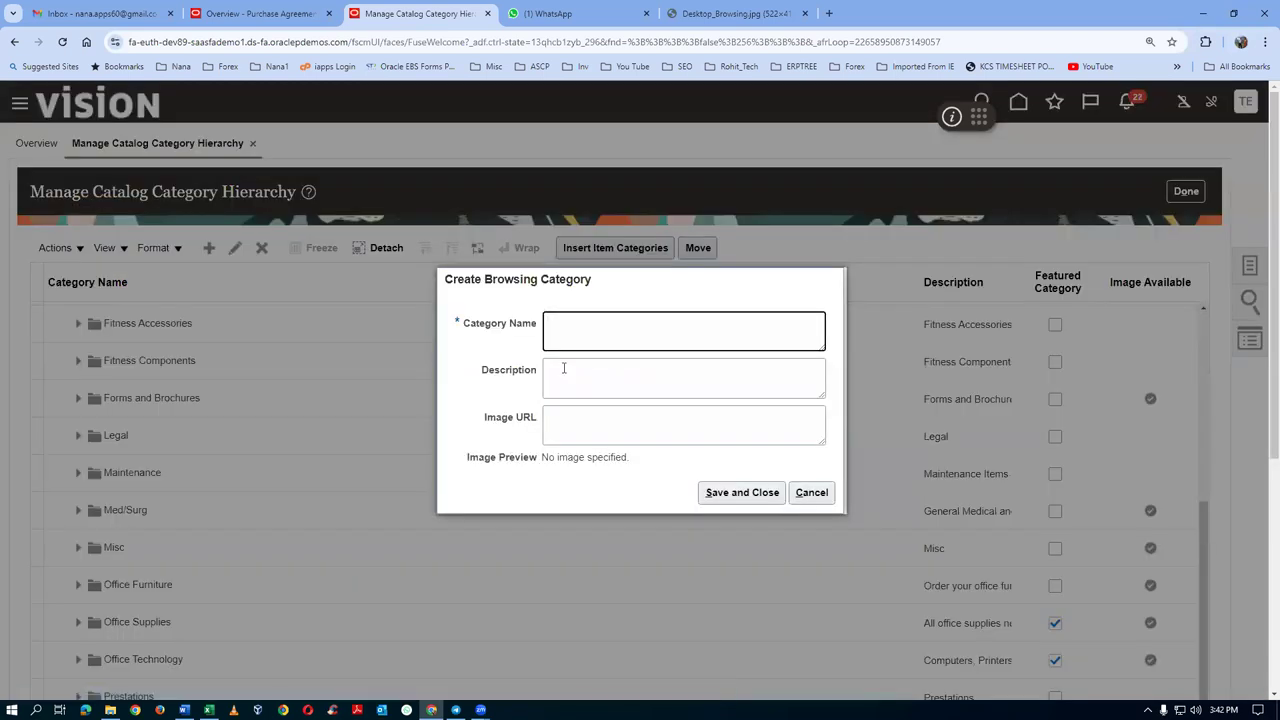
text(t01 laptop browsing)
drag(678, 326, 380, 350)
key(ctrl+c)
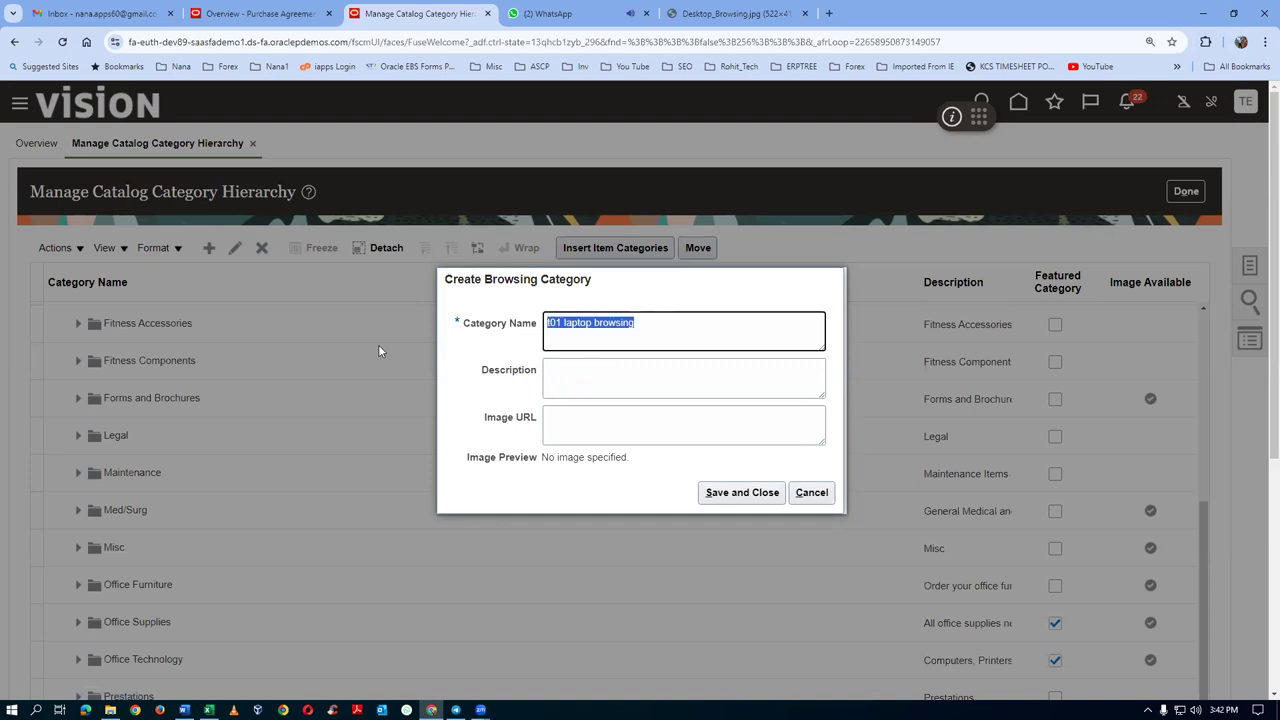
click(626, 382)
key(ctrl+v)
click(592, 440)
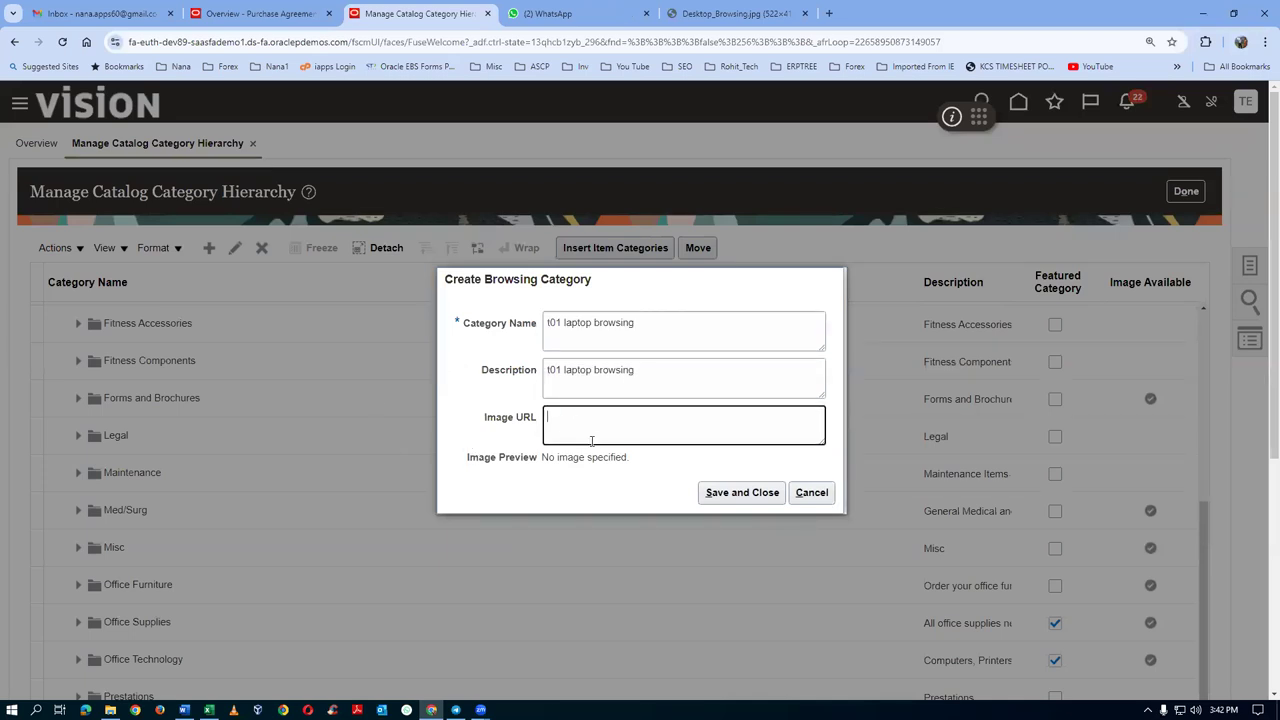
- Set its Image URL to the Laptop_Browsing.jpg address and save the category
click(748, 18)
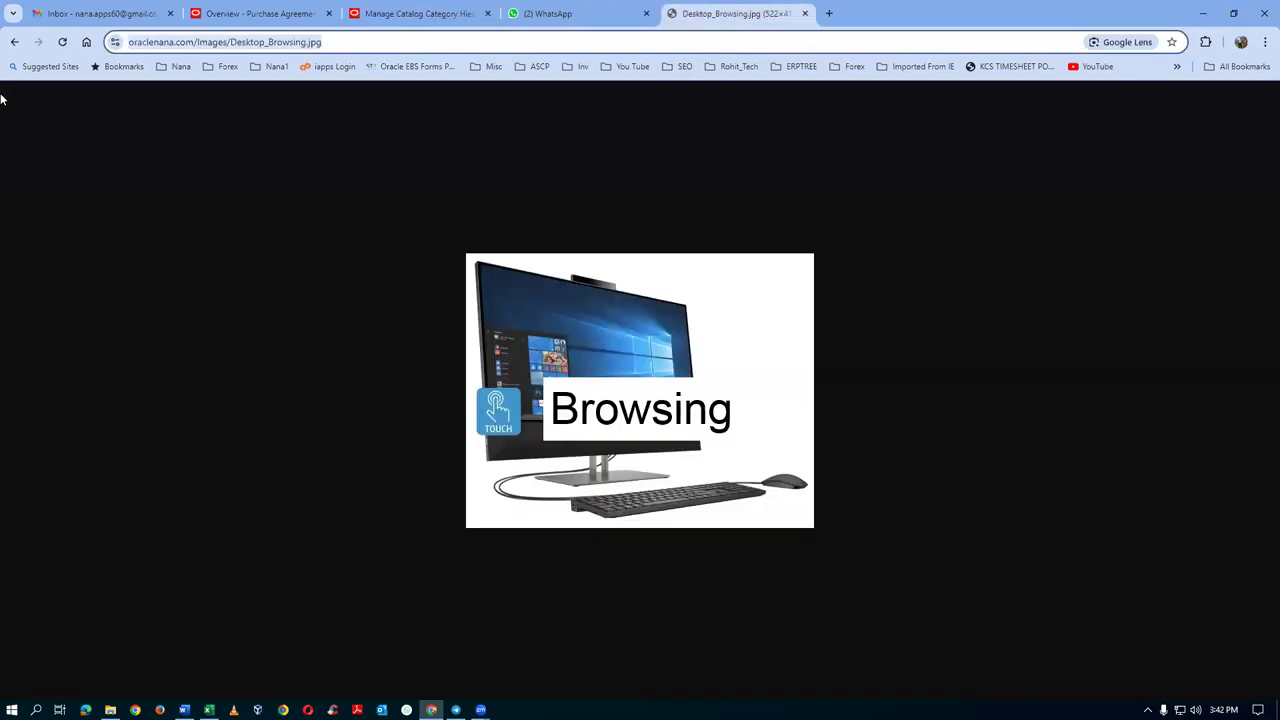
click(14, 43)
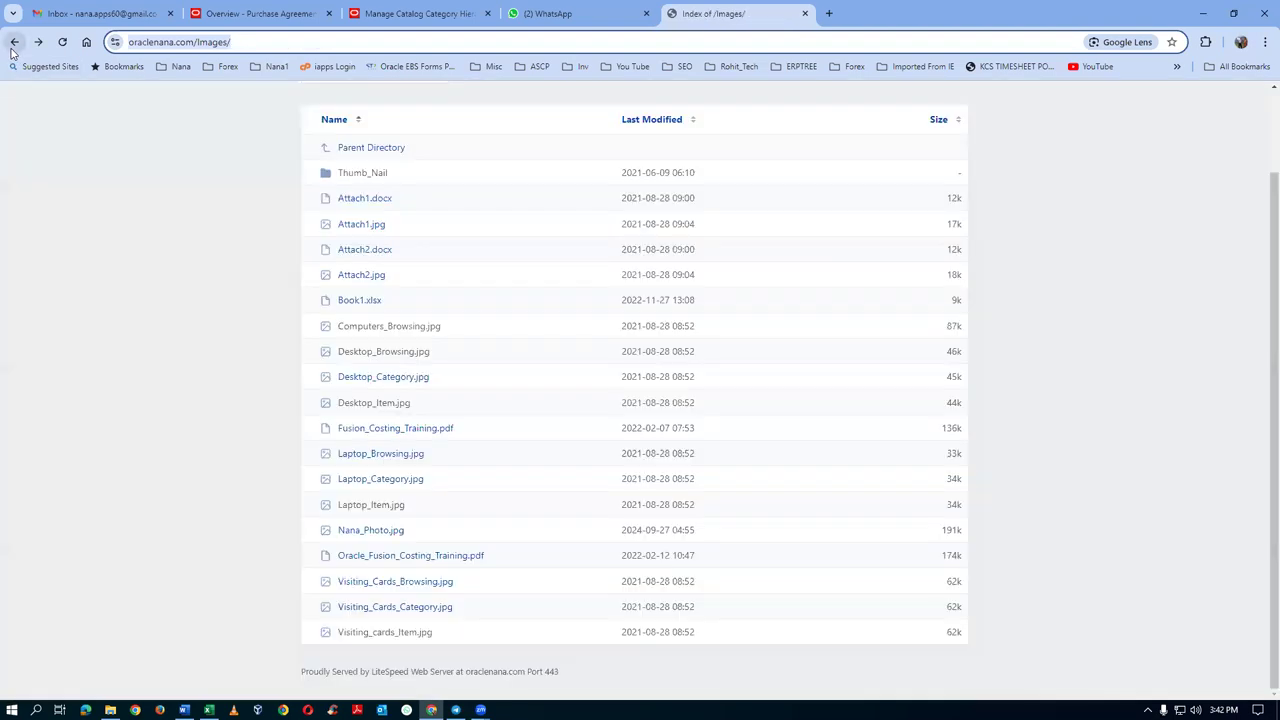
click(396, 455)
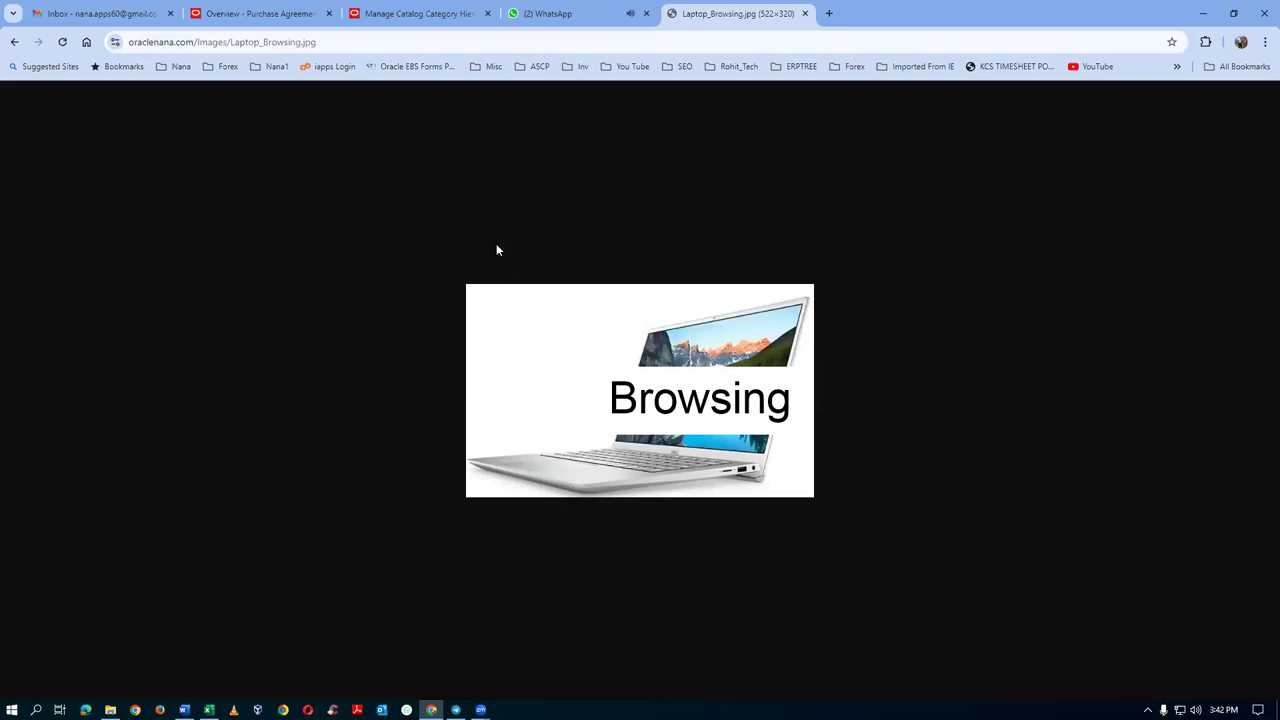
click(289, 40)
key(ctrl+c)
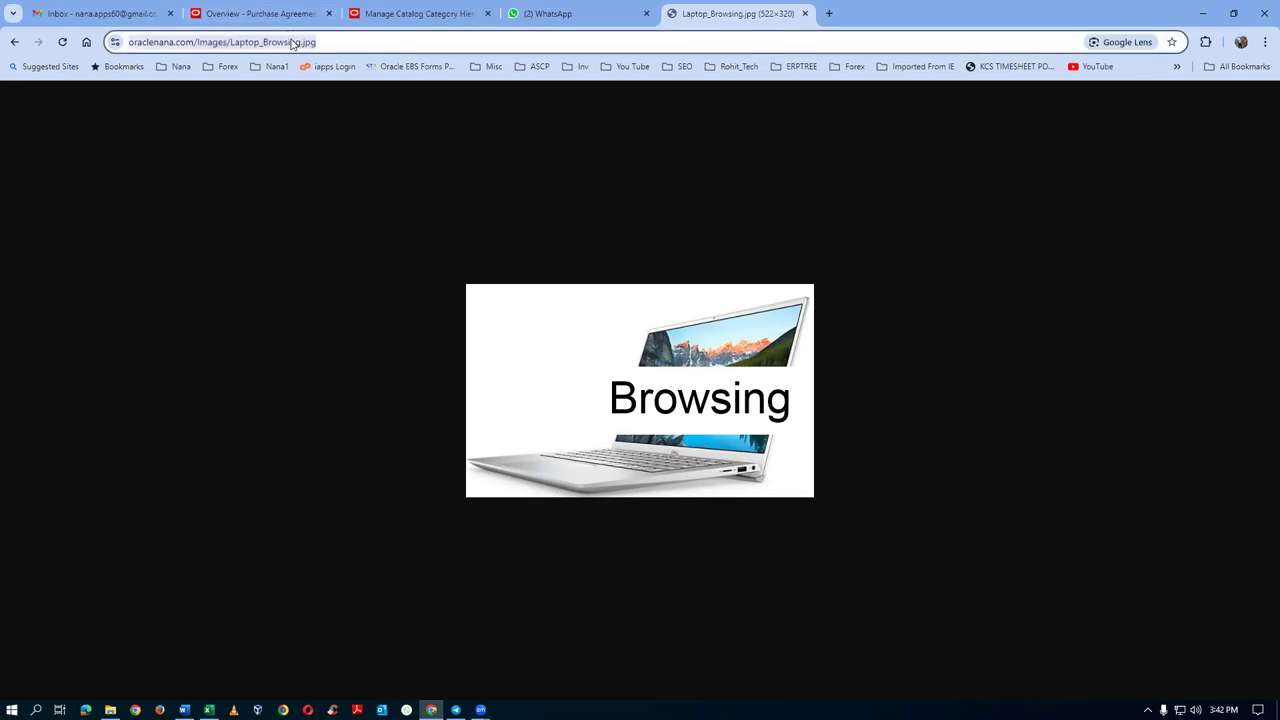
click(421, 14)
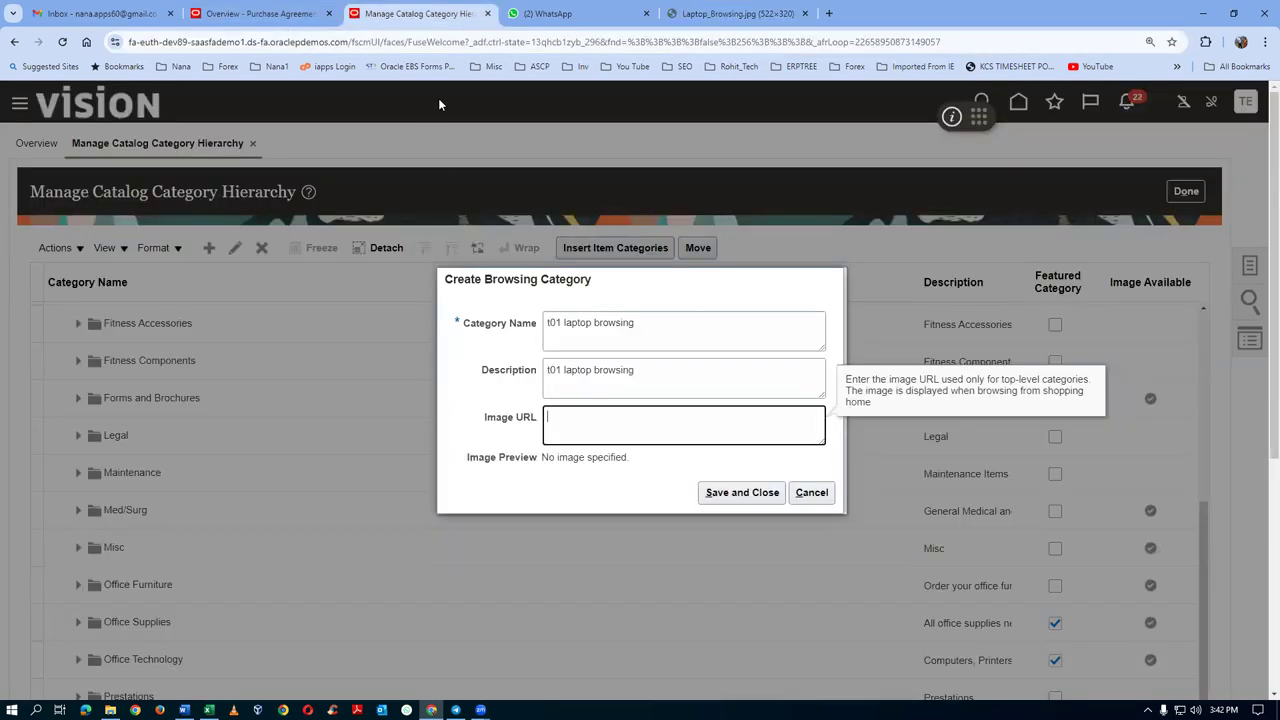
key(ctrl+v)
key(Tab)
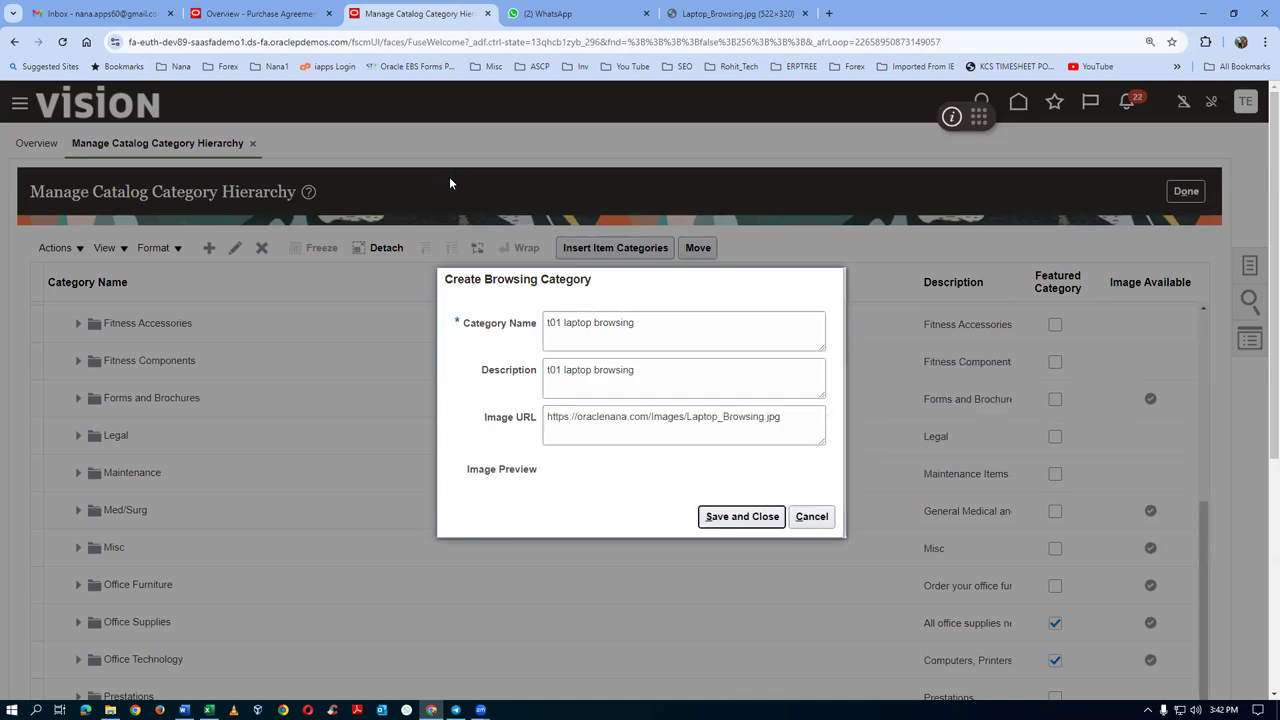
click(740, 505)
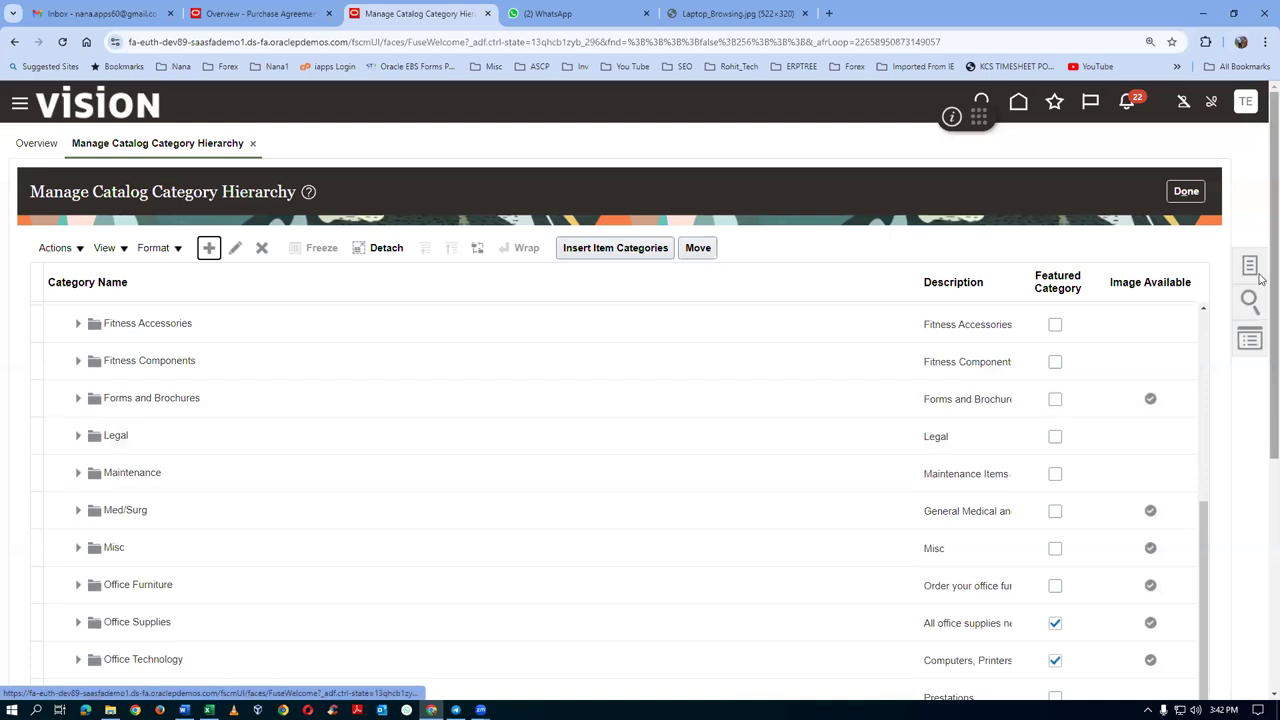
- Expand t01 Computers in the tree and select its subcategory t01 Desktop browsing
scroll(1260, 288, down, 5)
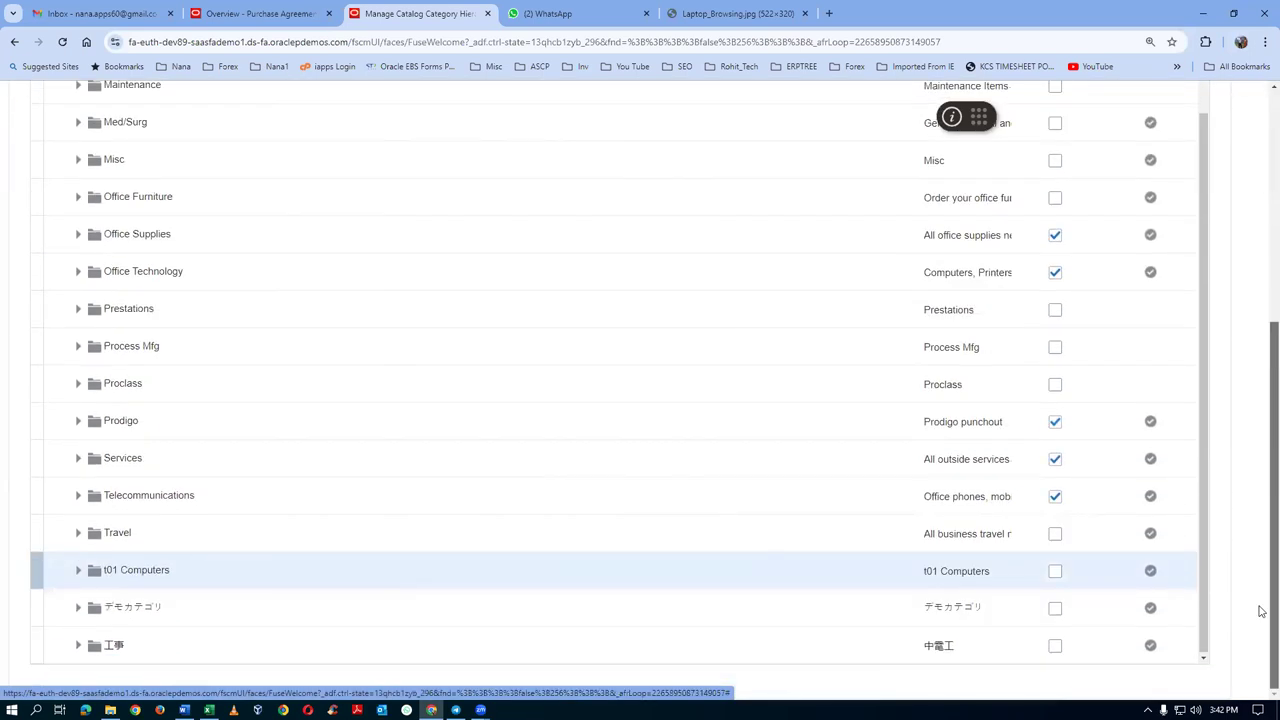
click(79, 572)
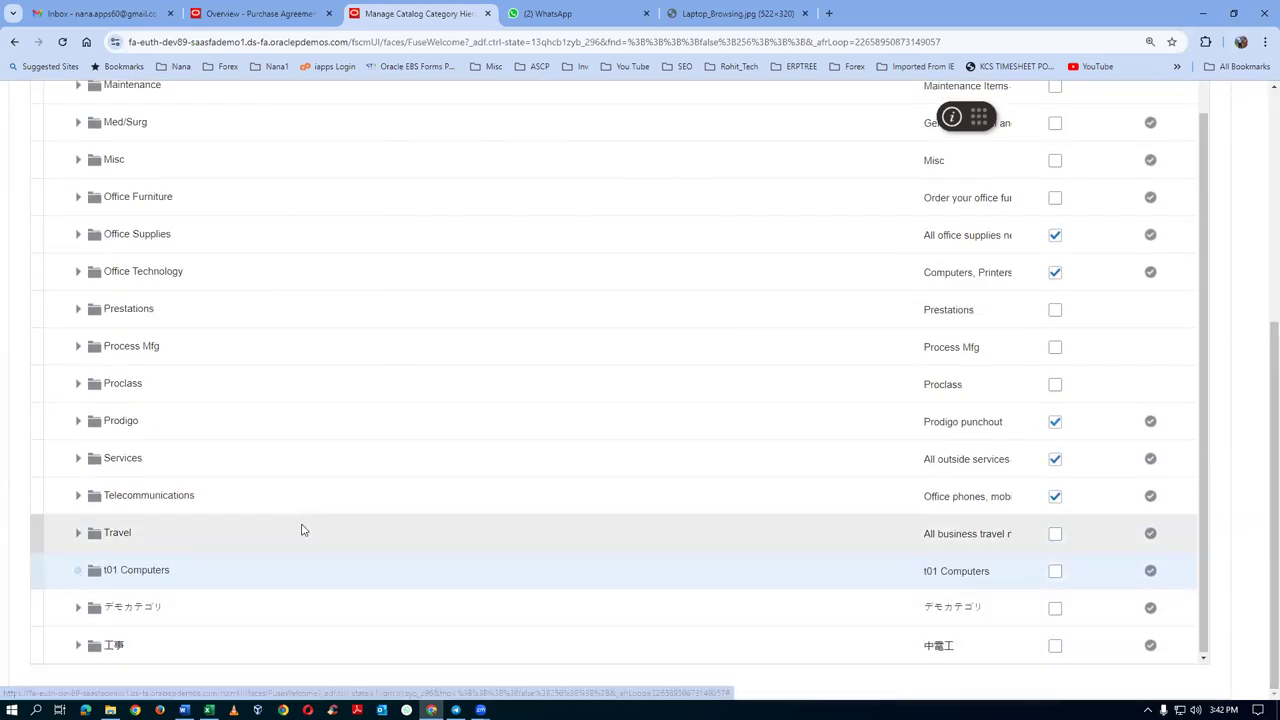
click(266, 621)
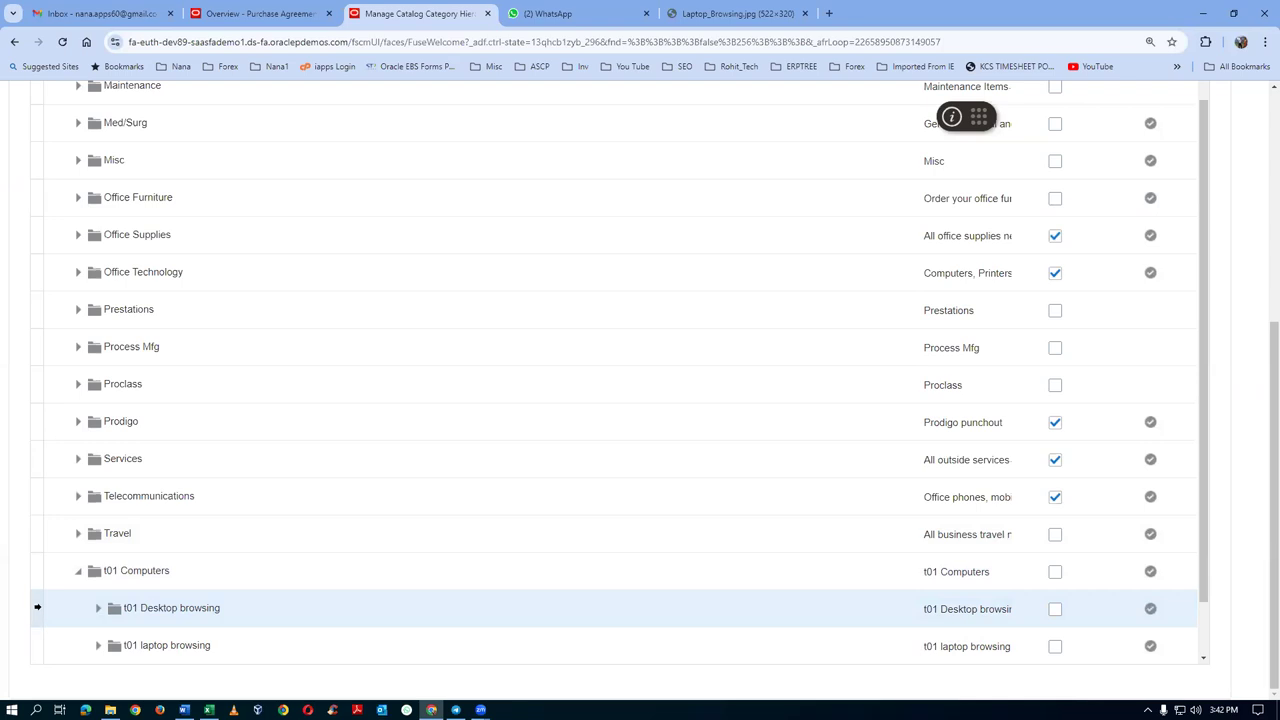
drag(1264, 372, 1262, 8)
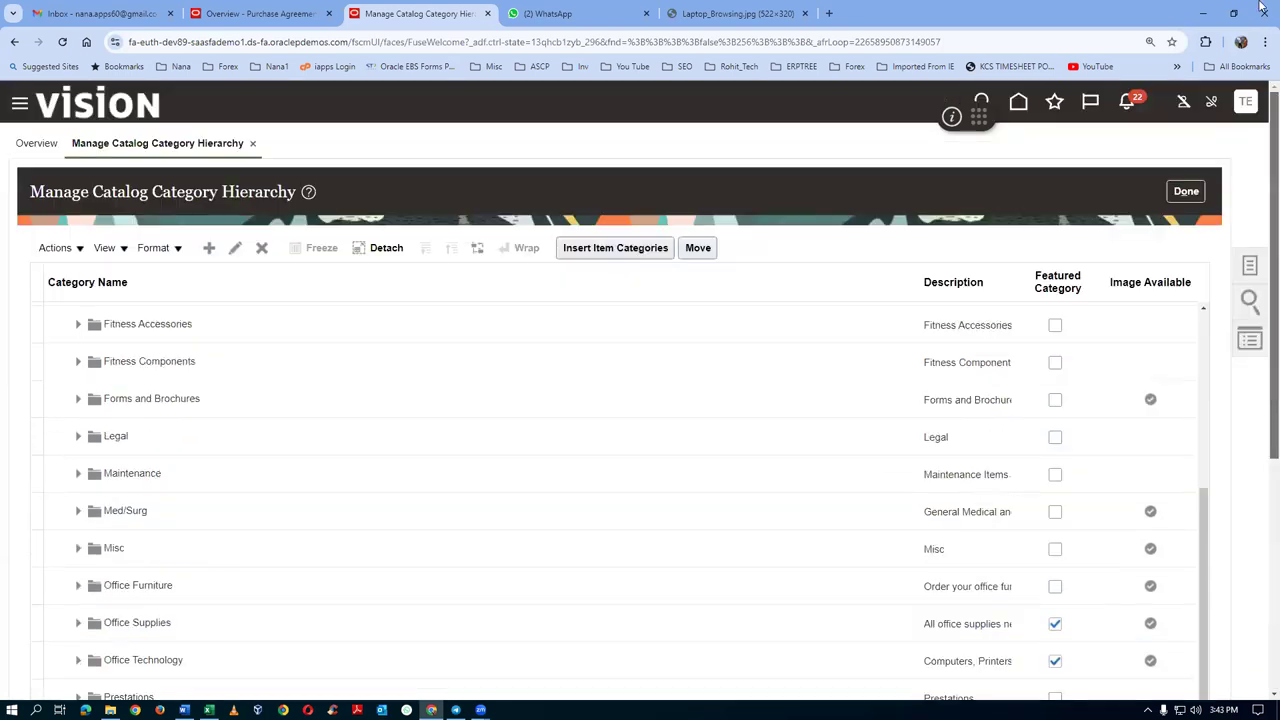
- Add item category t01_desktop under t01 Desktop browsing and expand it to check
click(638, 252)
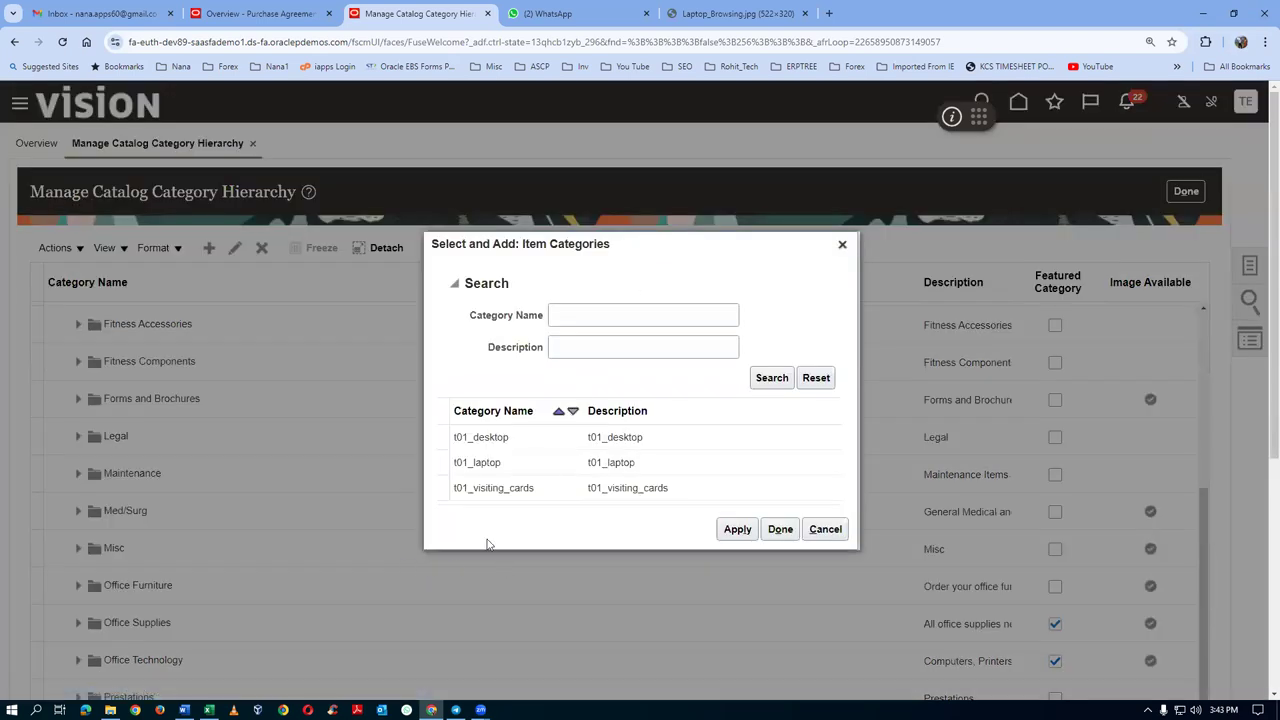
click(486, 435)
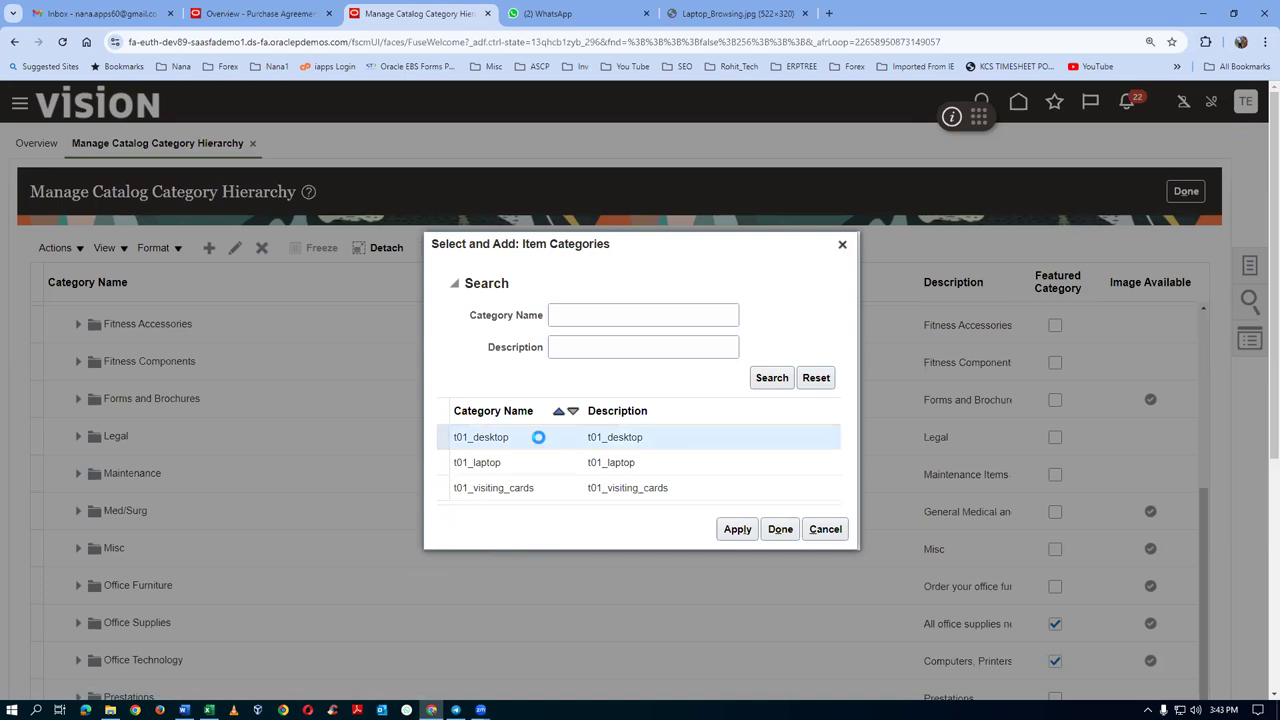
click(737, 530)
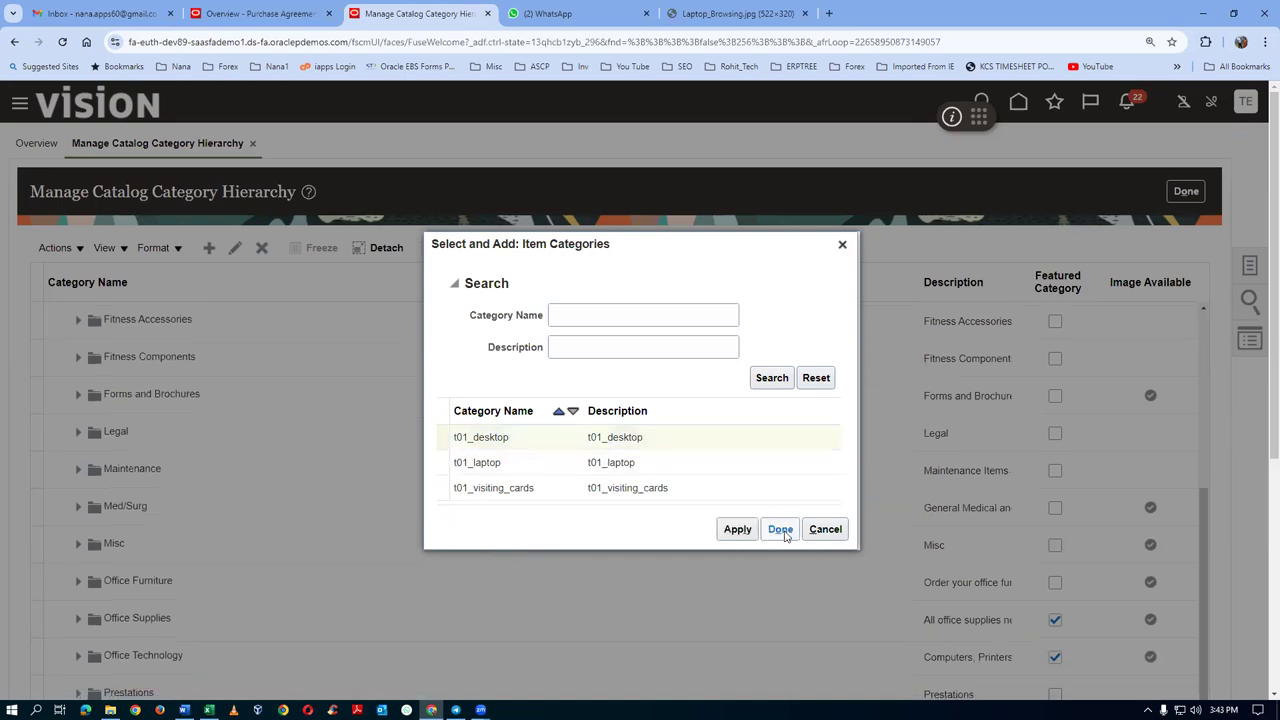
click(780, 530)
scroll(383, 600, down, 1)
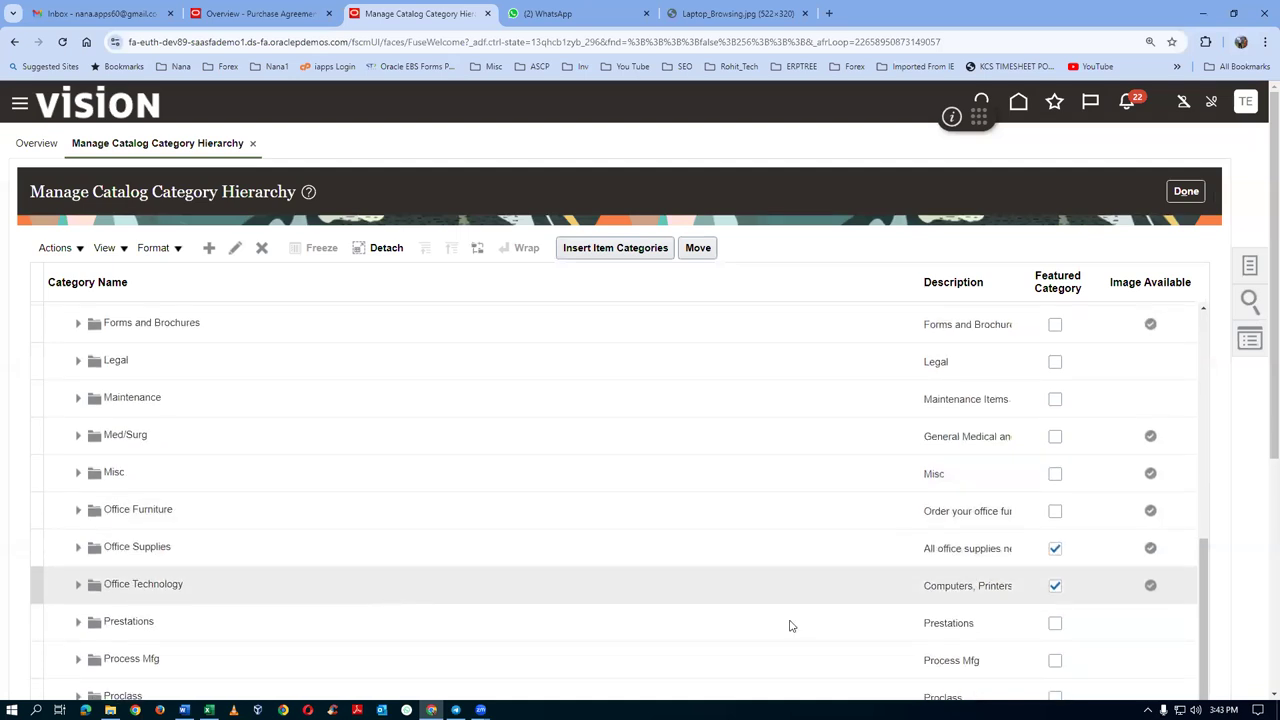
drag(1262, 408, 1262, 600)
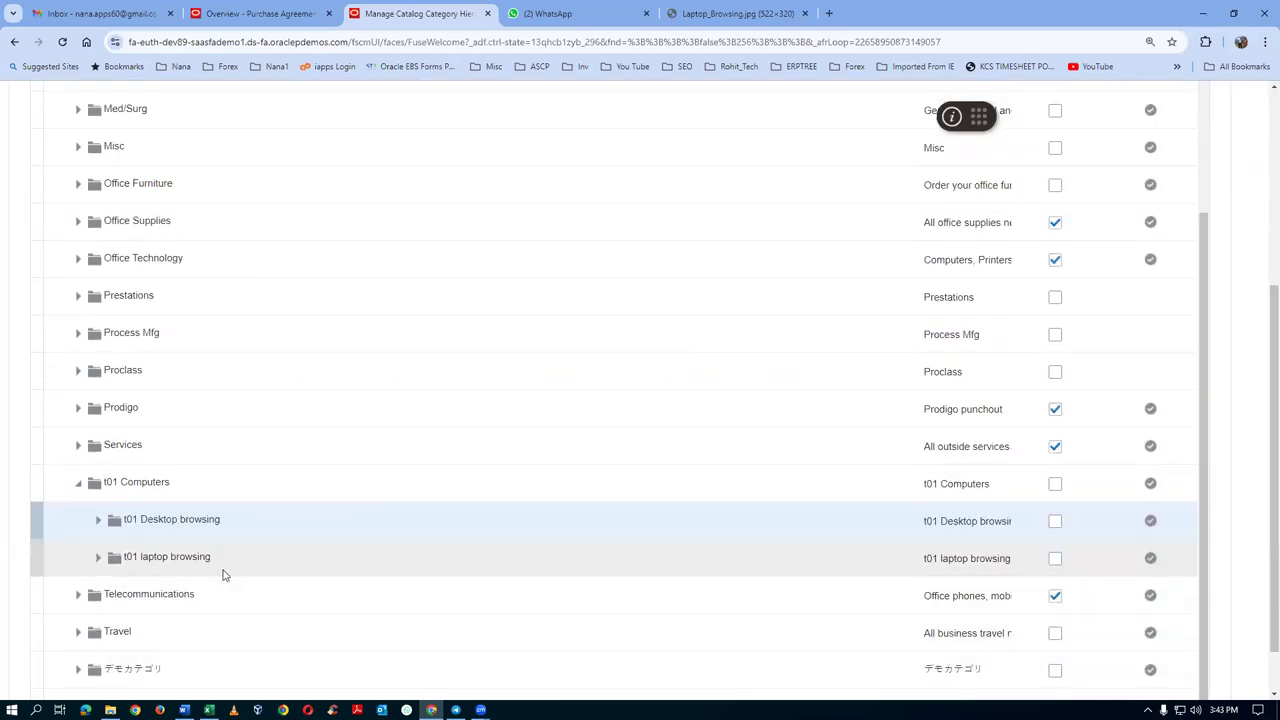
click(98, 520)
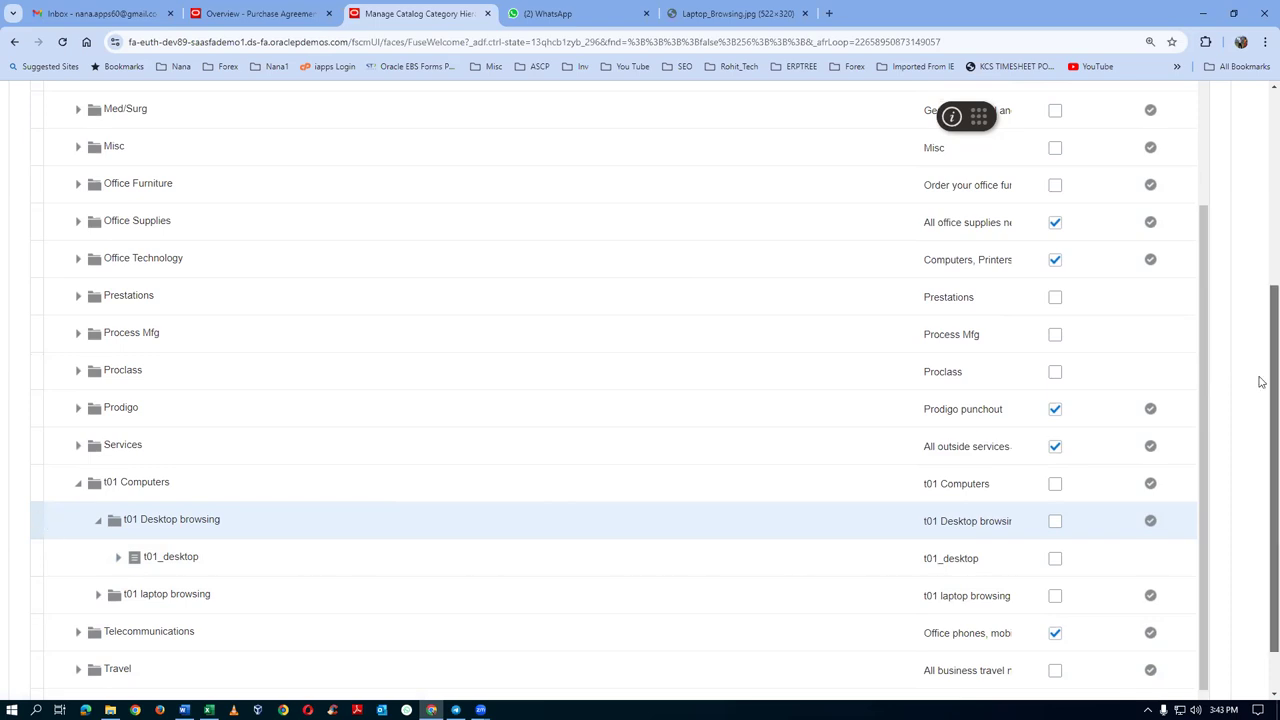
drag(1266, 380, 1262, 117)
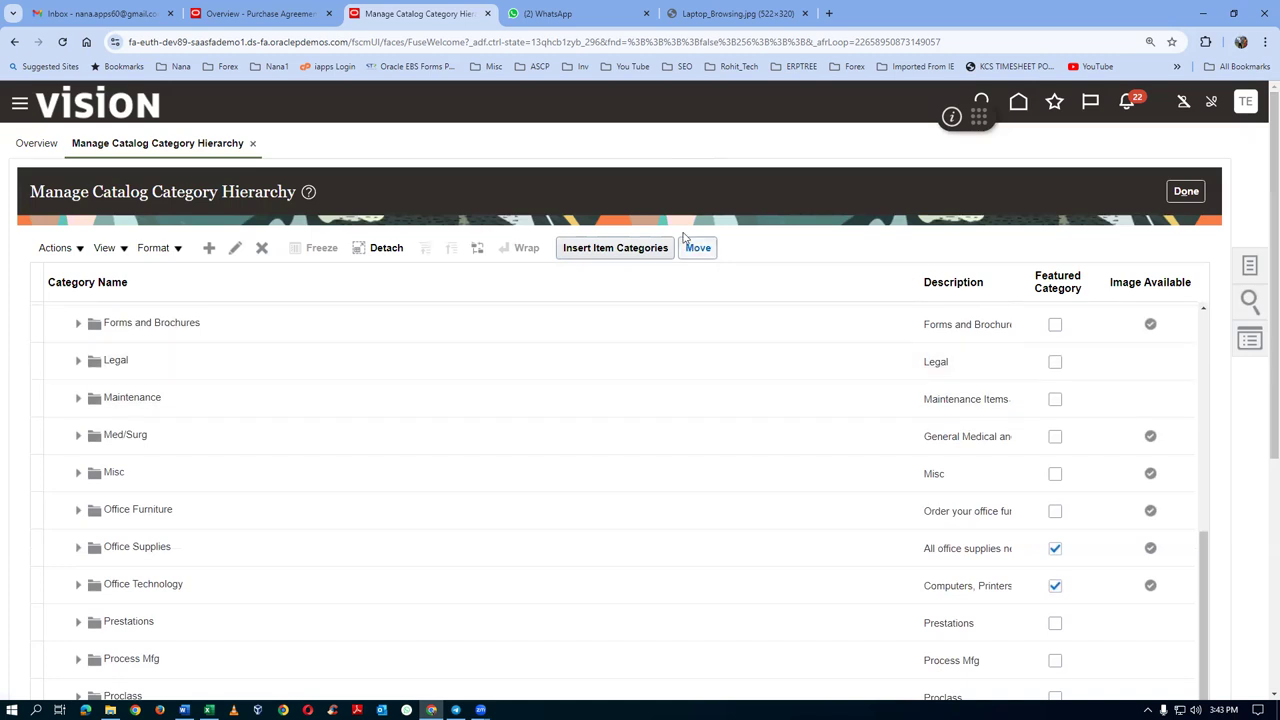
- Add item category t01_visiting_cards under t01 Desktop browsing as well
click(610, 250)
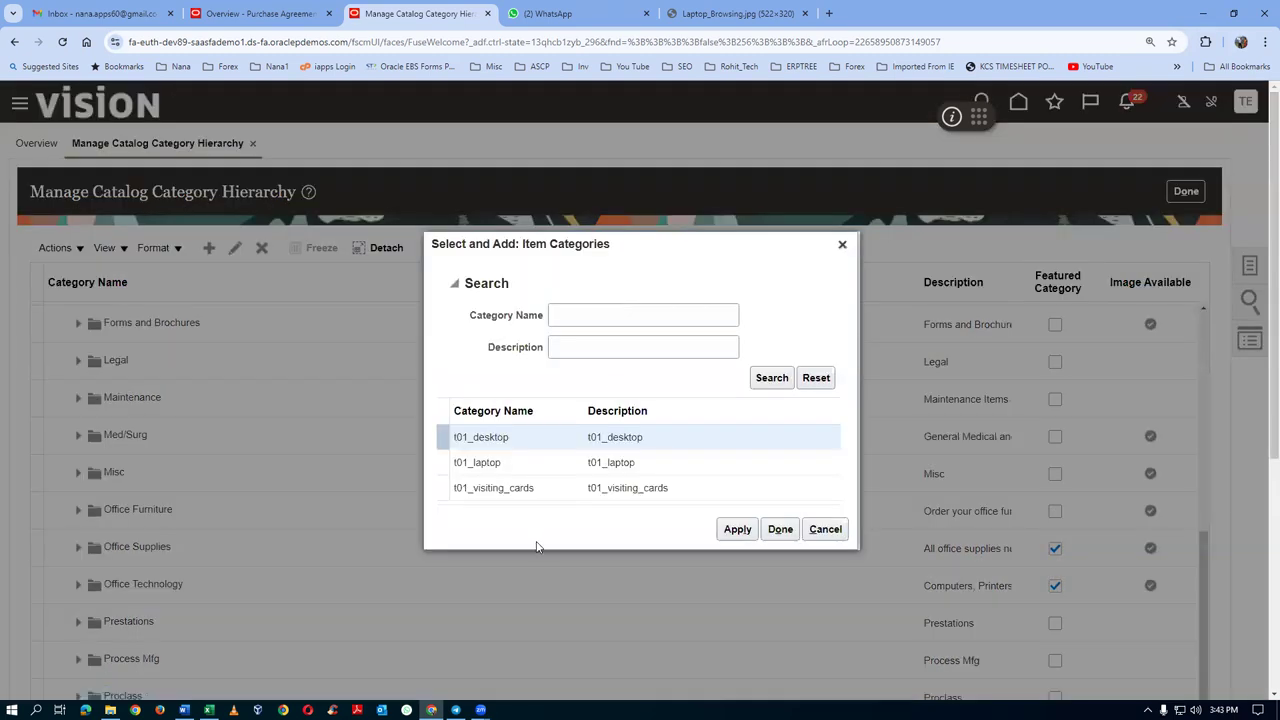
click(440, 489)
click(740, 532)
click(780, 529)
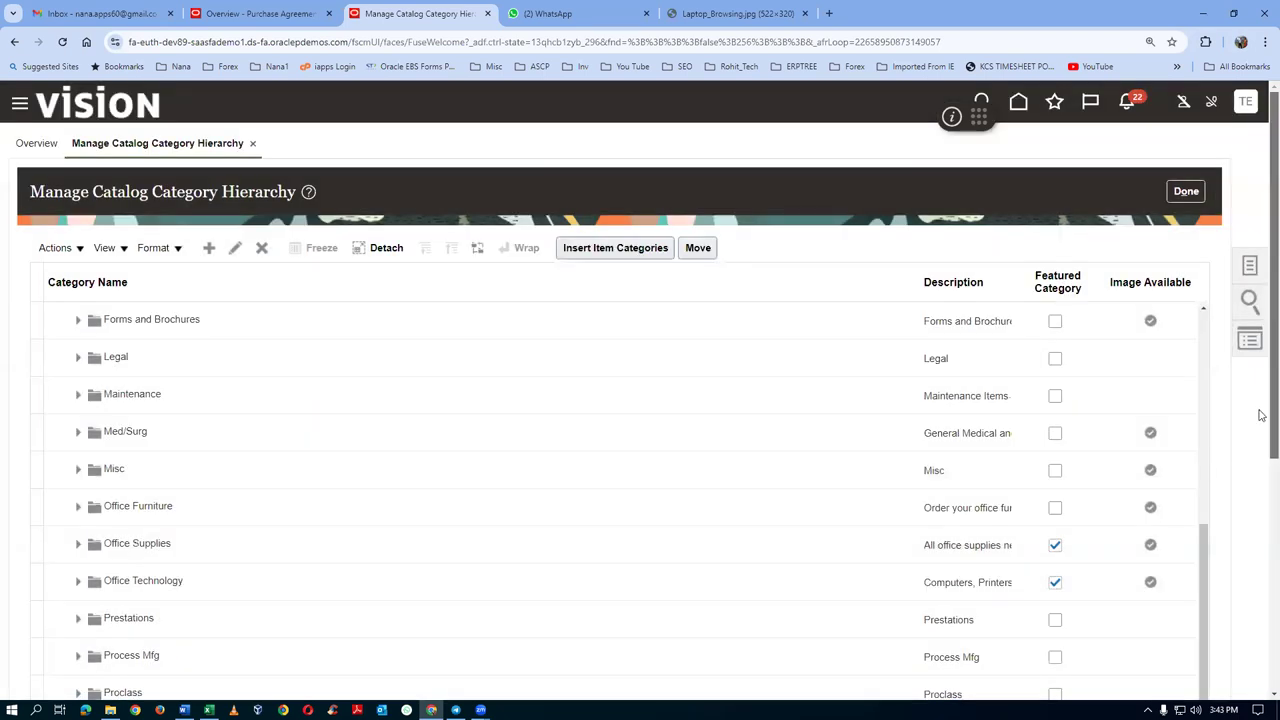
scroll(1262, 500, down, 3)
scroll(1262, 617, down, 2)
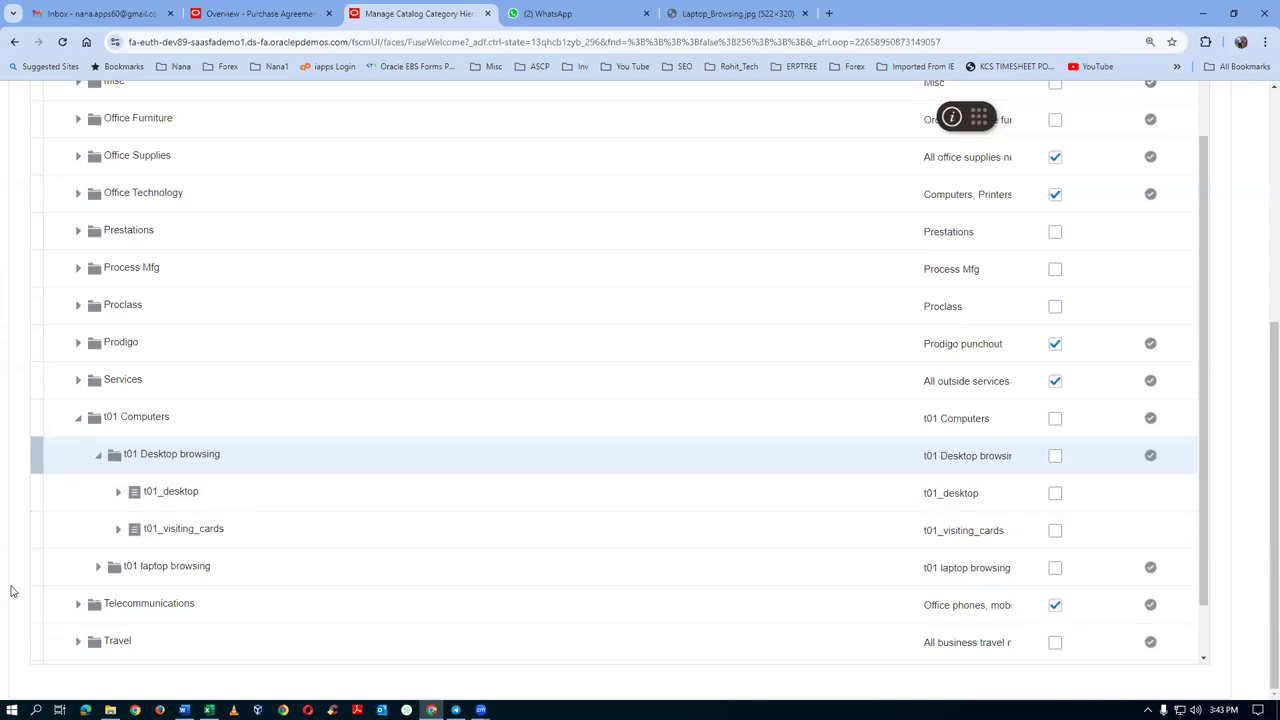
click(37, 567)
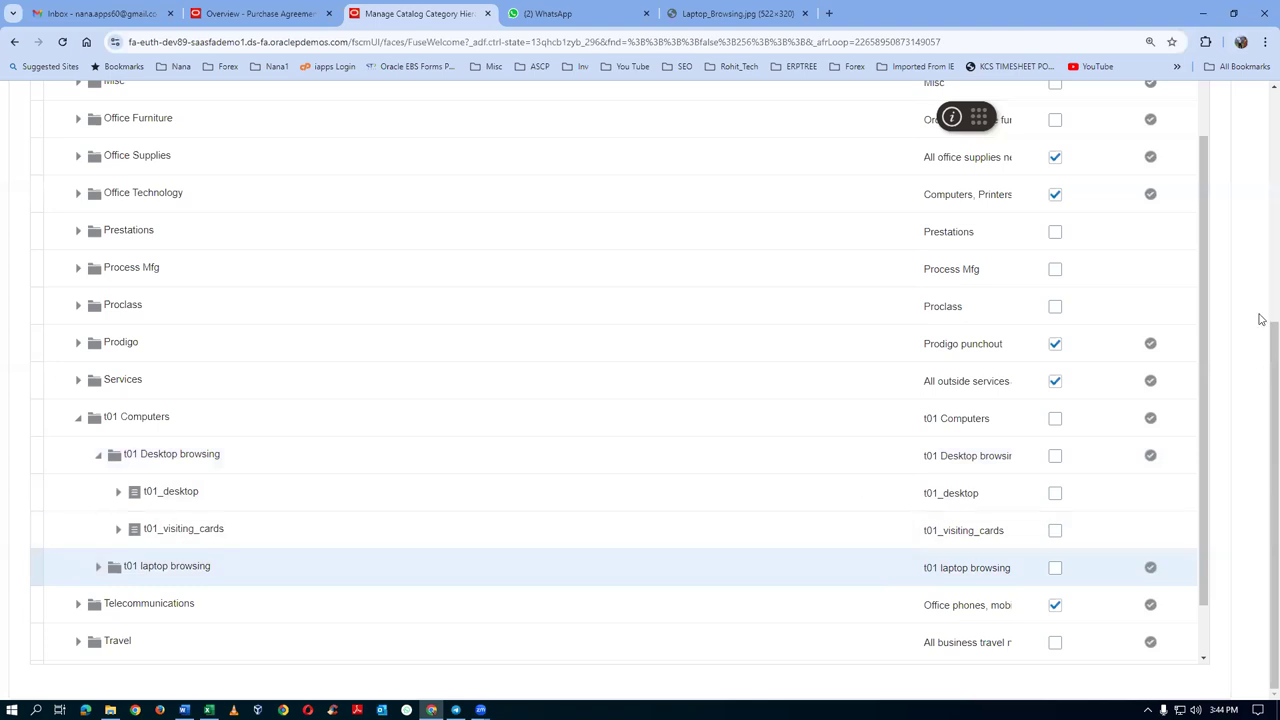
scroll(1266, 357, up, 4)
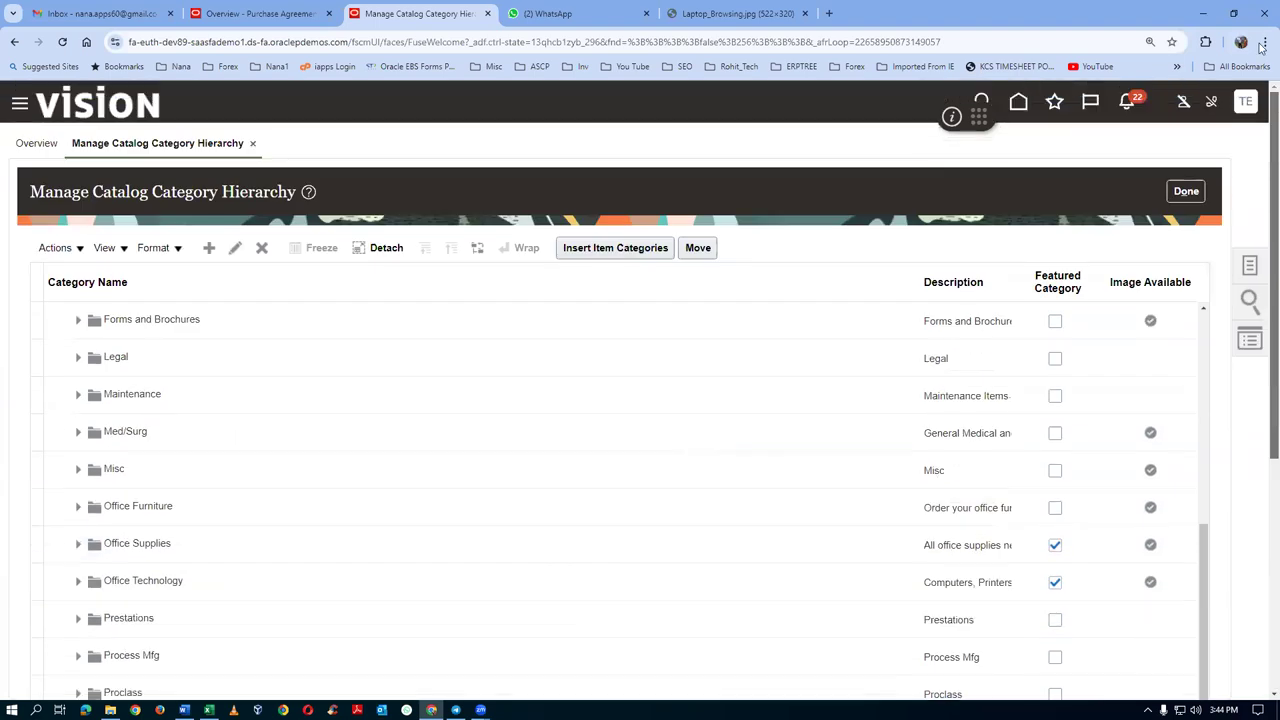
- Add item category t01_laptop under t01 laptop browsing and expand it to confirm
click(612, 248)
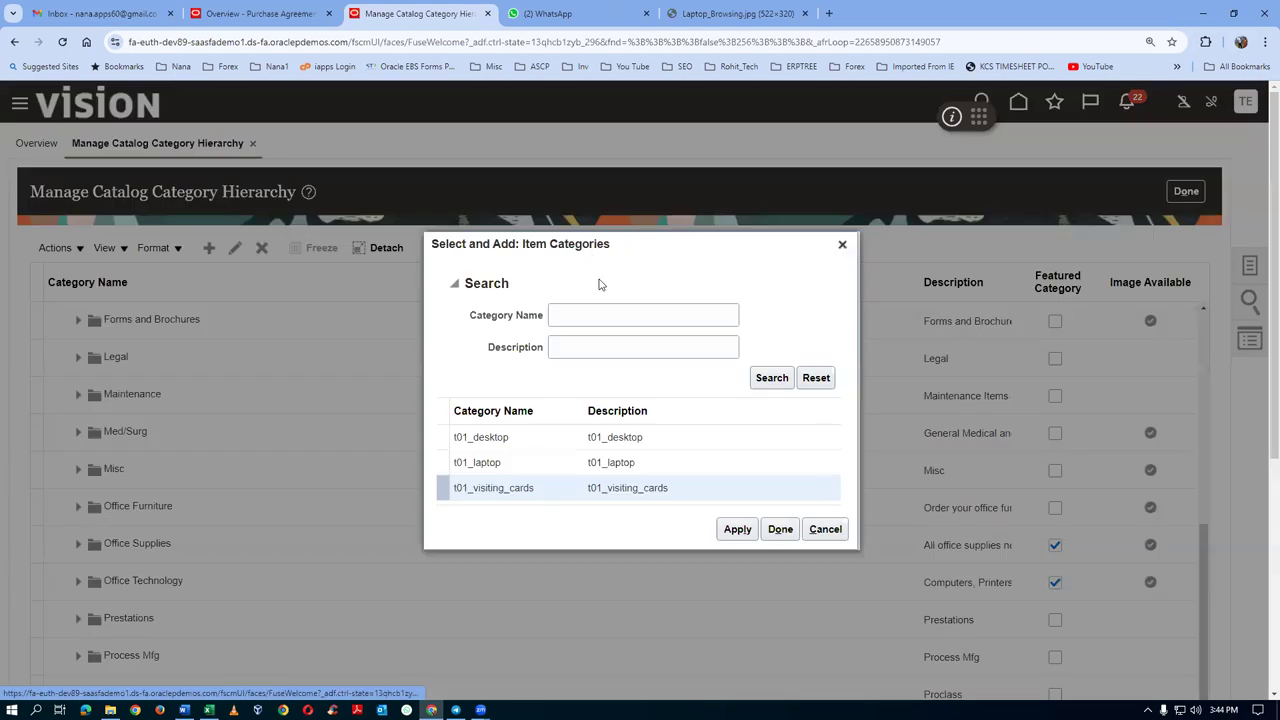
click(740, 531)
click(780, 530)
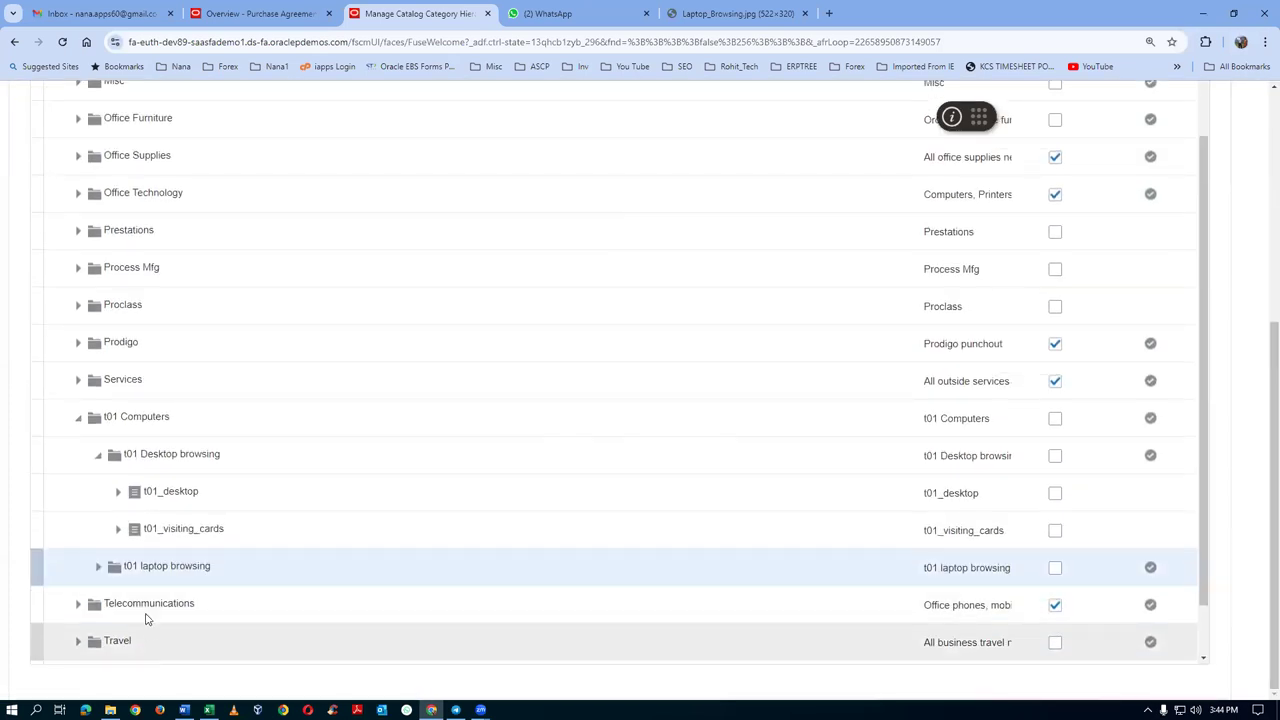
click(98, 566)
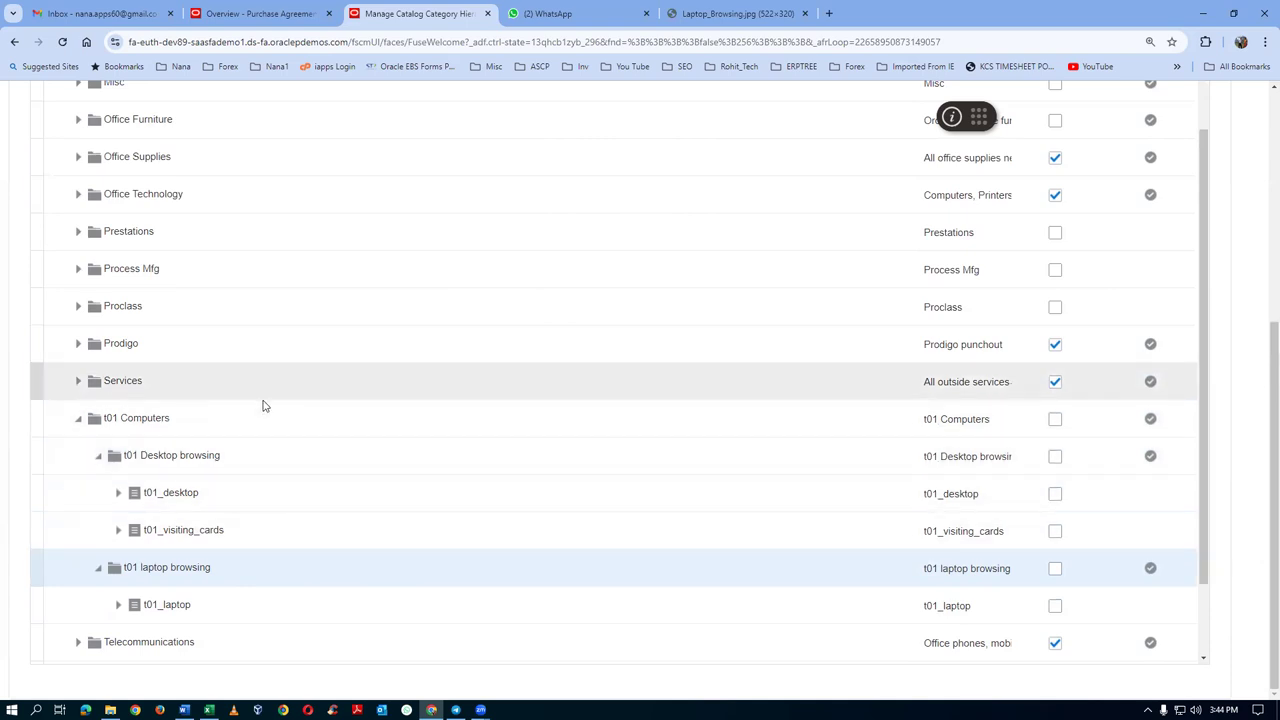
- Mark t01 Computers, t01 Desktop browsing and t01 laptop browsing as featured categories
click(1055, 420)
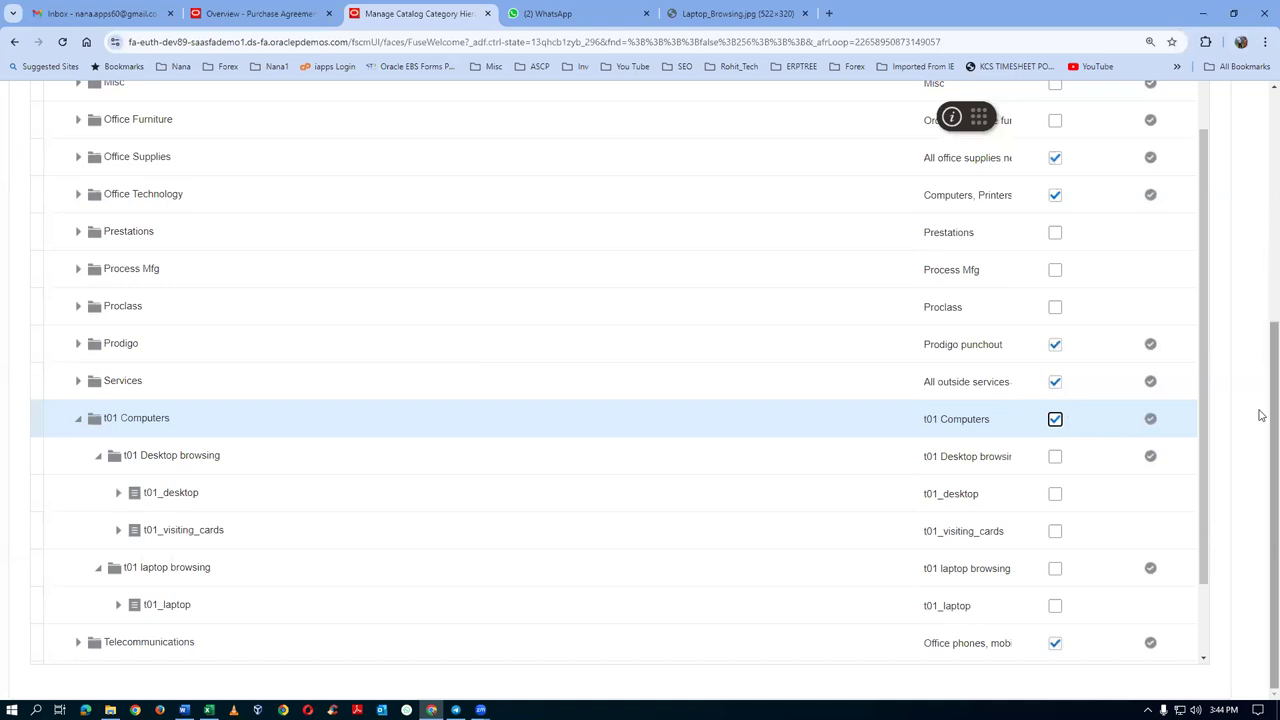
drag(1262, 415, 1262, 147)
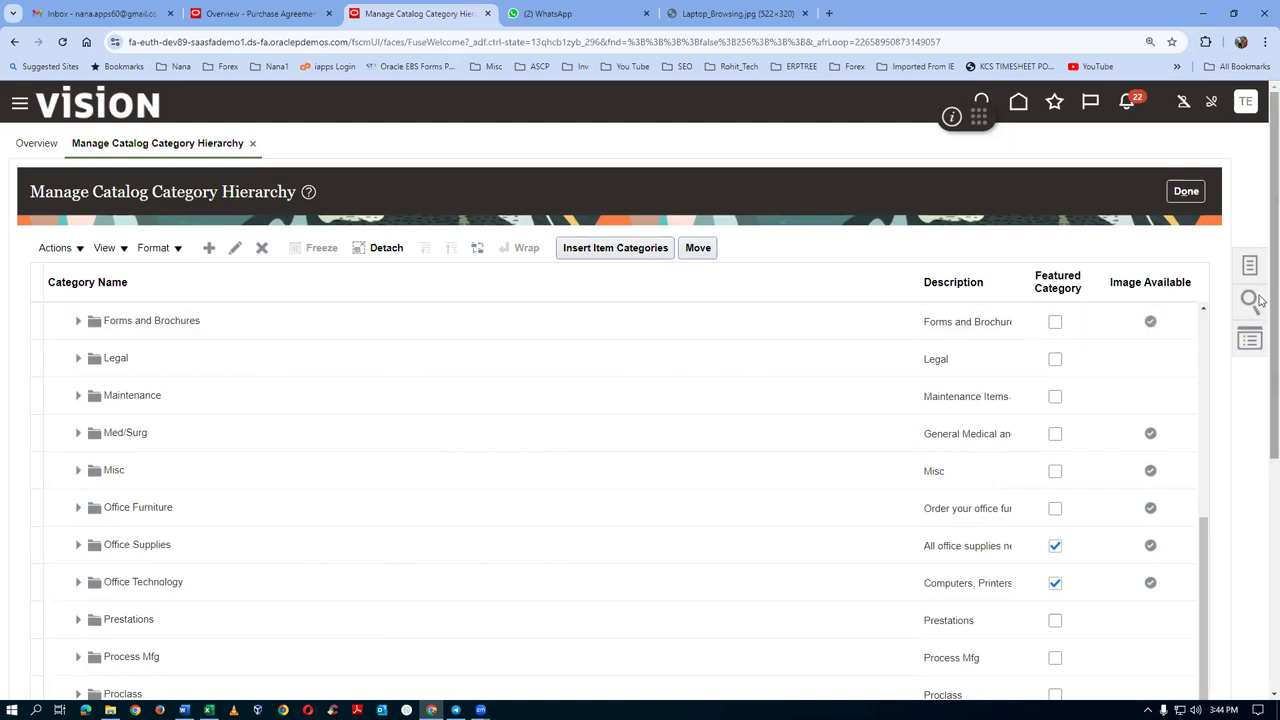
drag(1260, 300, 1260, 557)
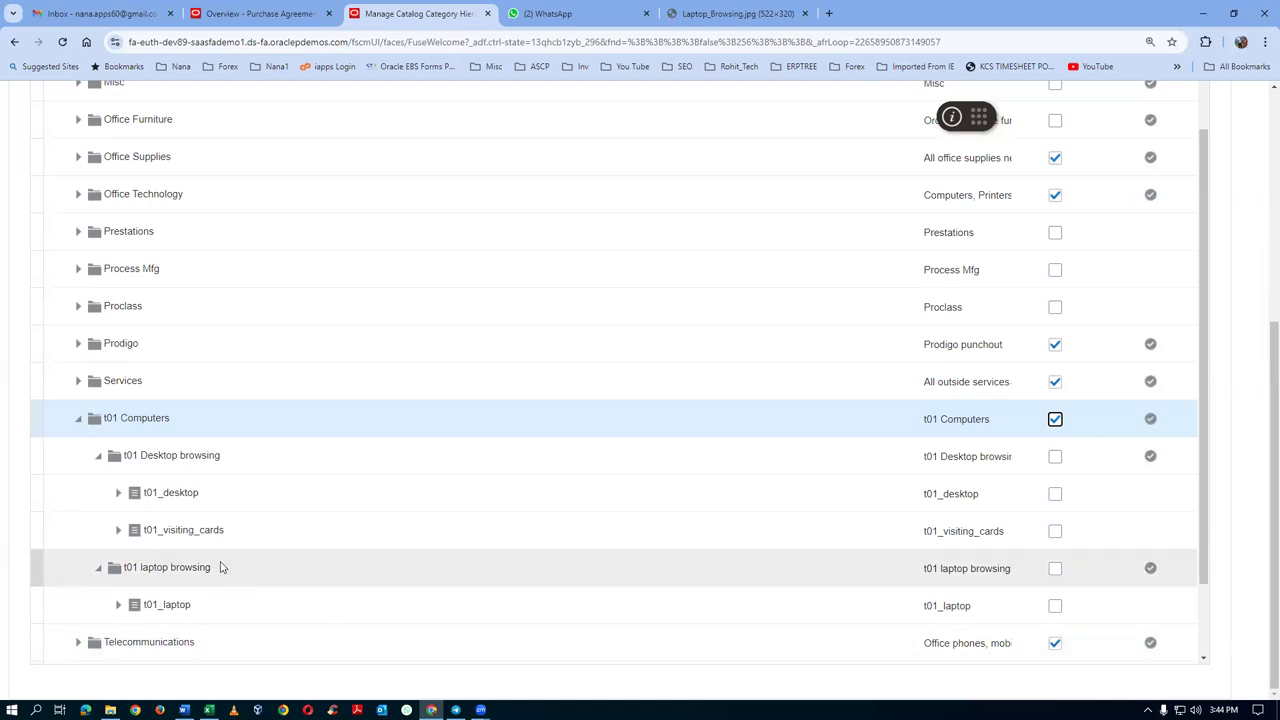
click(1055, 458)
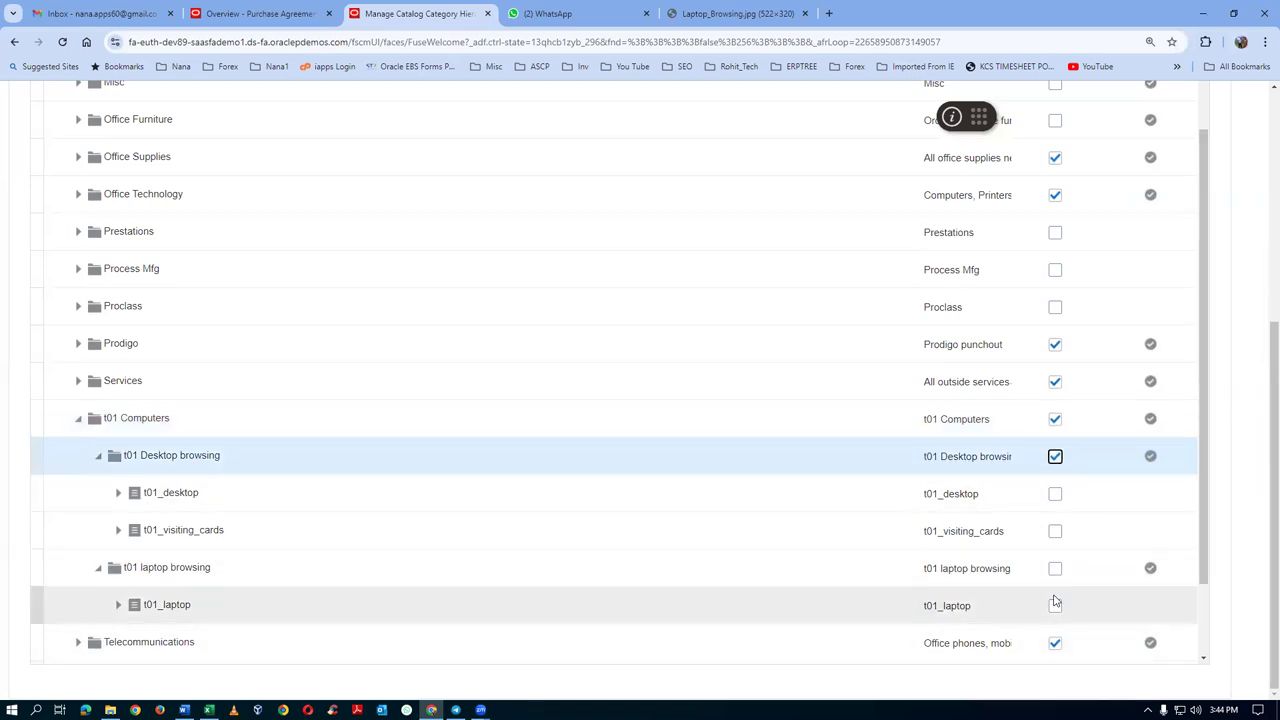
click(1055, 569)
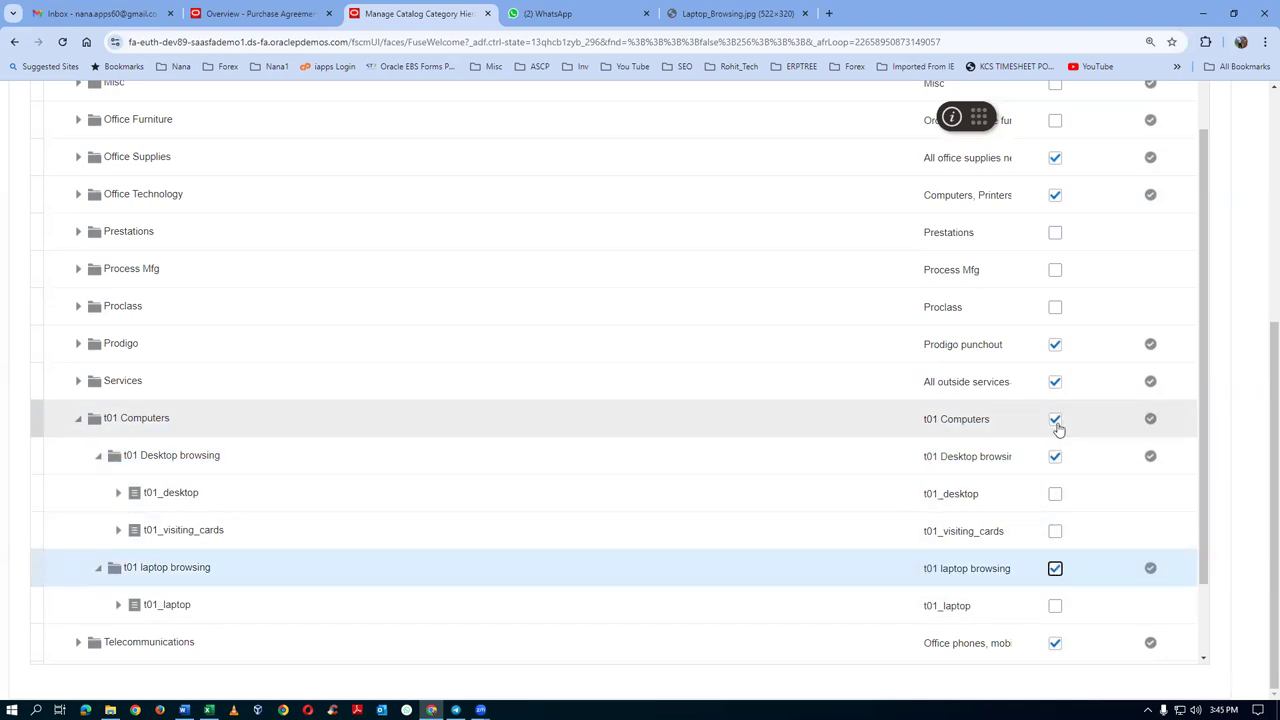
- Unfeature Telecommunications, Services, Prodigo, Office Supplies and Office Technology, then close the hierarchy
click(1055, 643)
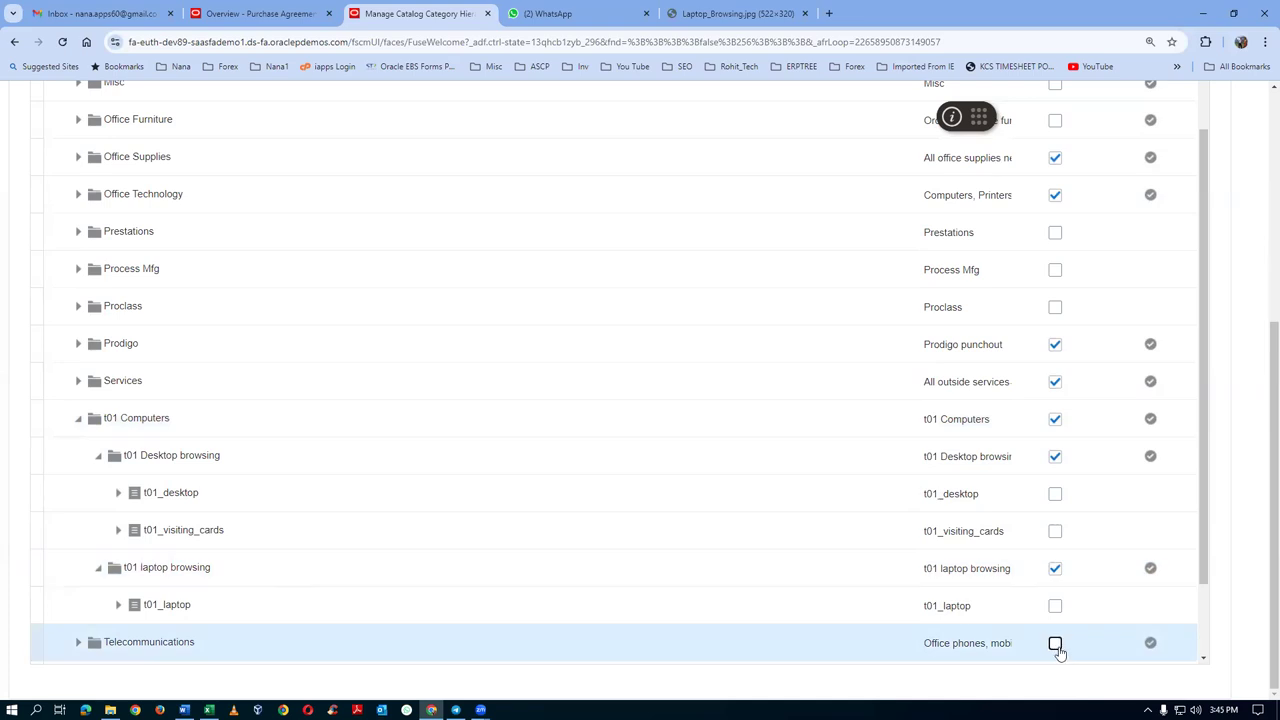
click(1055, 382)
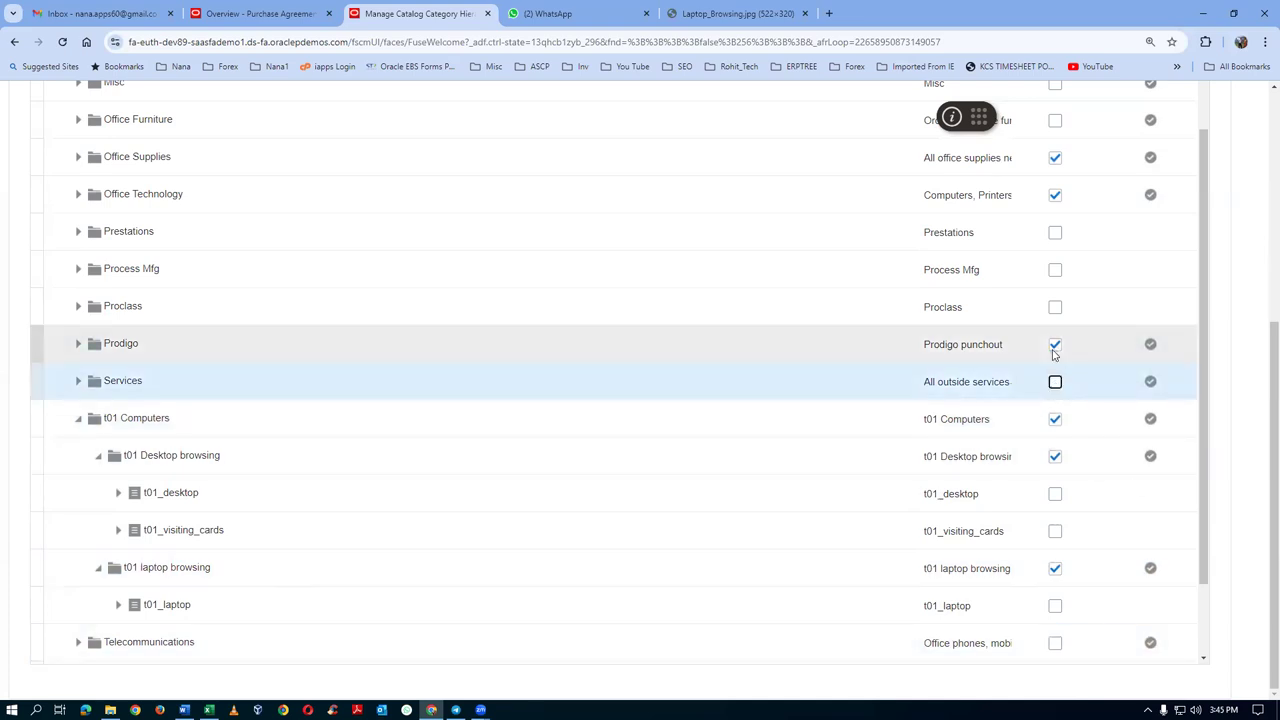
click(1055, 345)
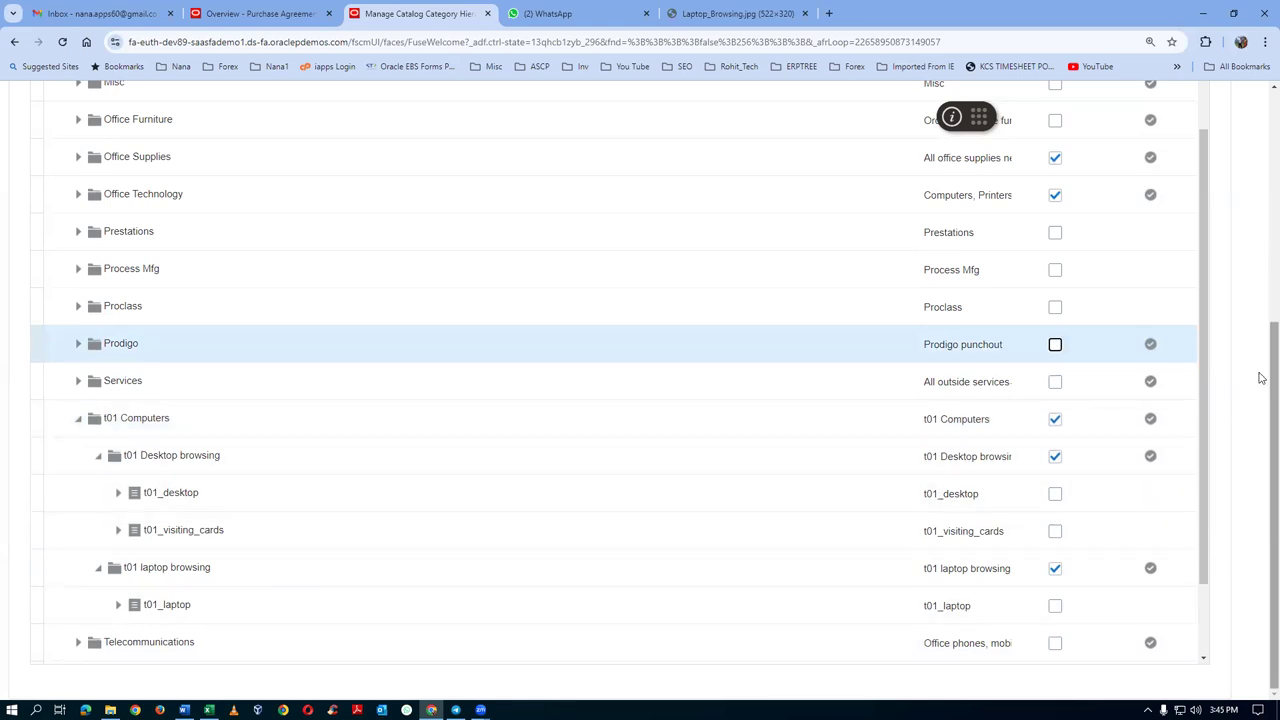
scroll(1261, 382, up, 2)
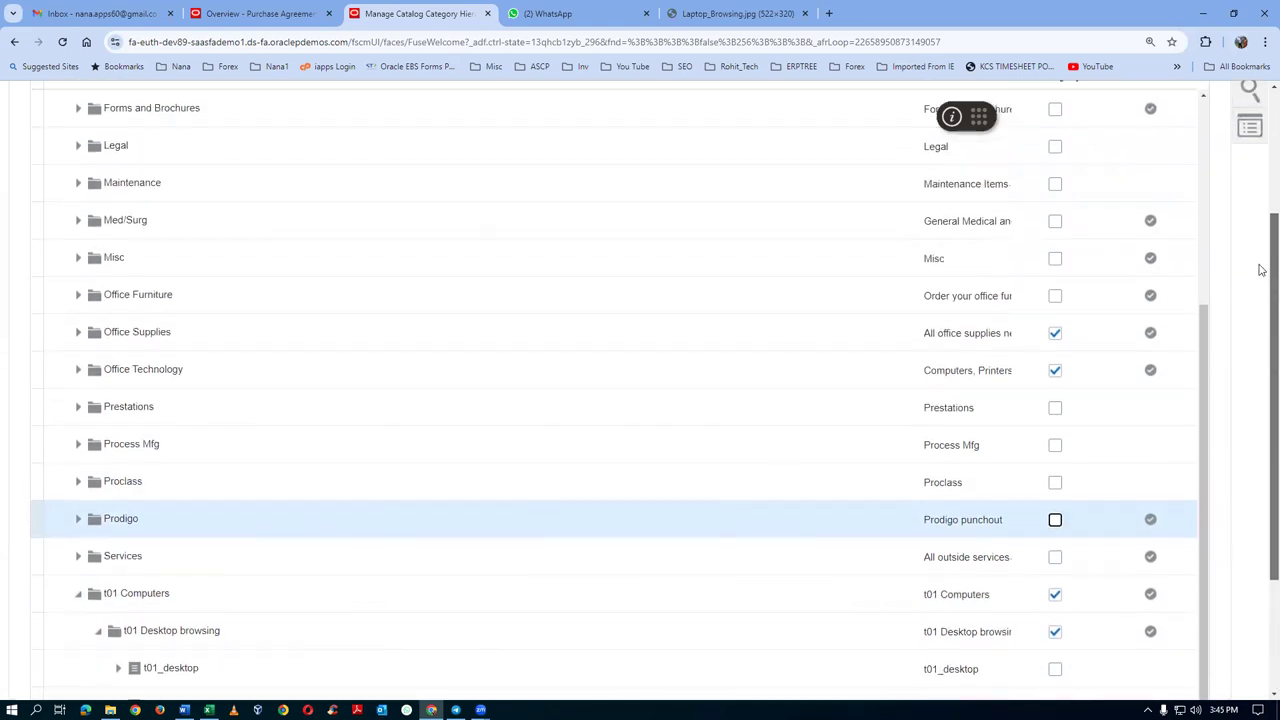
click(1056, 382)
click(1055, 345)
click(1056, 382)
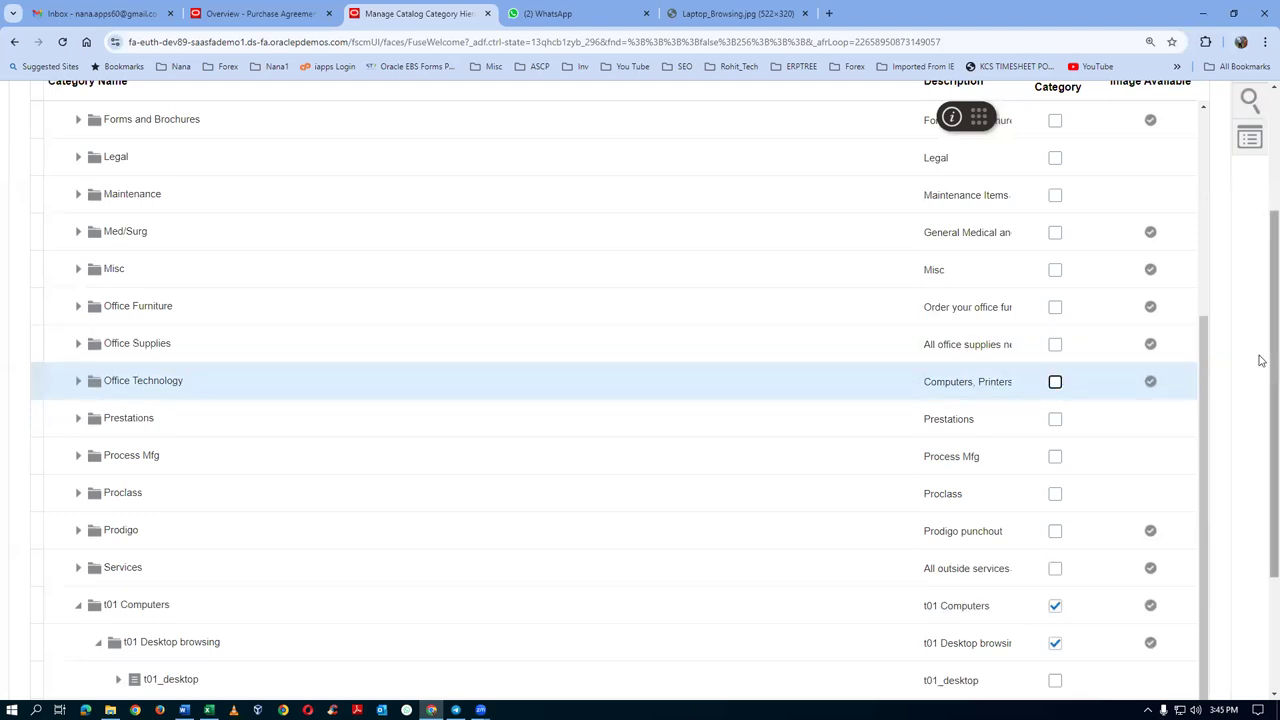
scroll(1261, 230, up, 2)
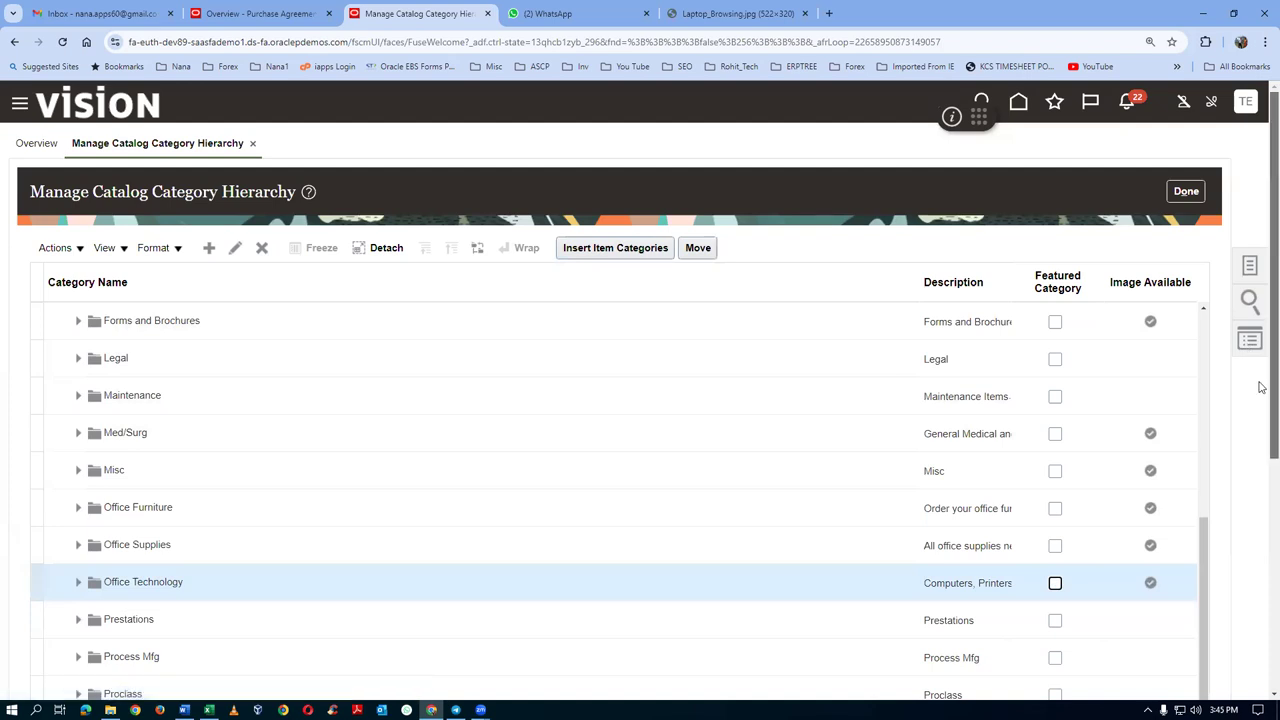
scroll(1261, 378, down, 4)
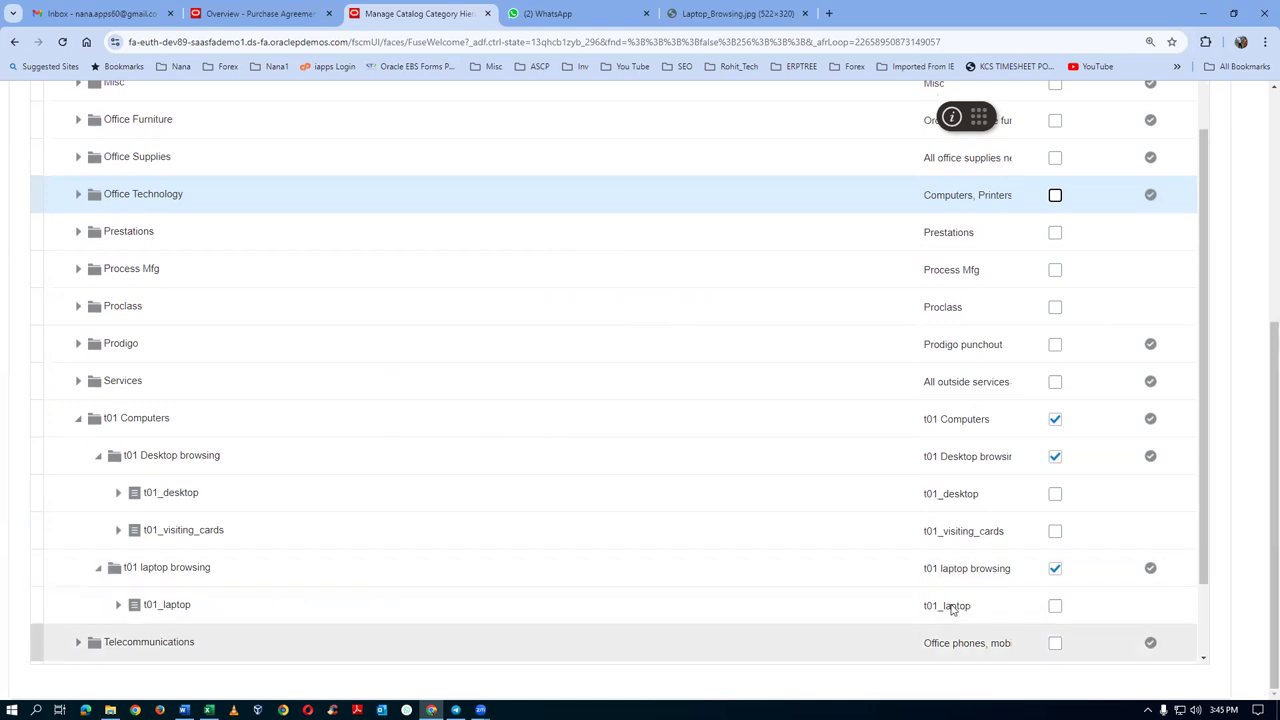
scroll(1260, 399, up, 3)
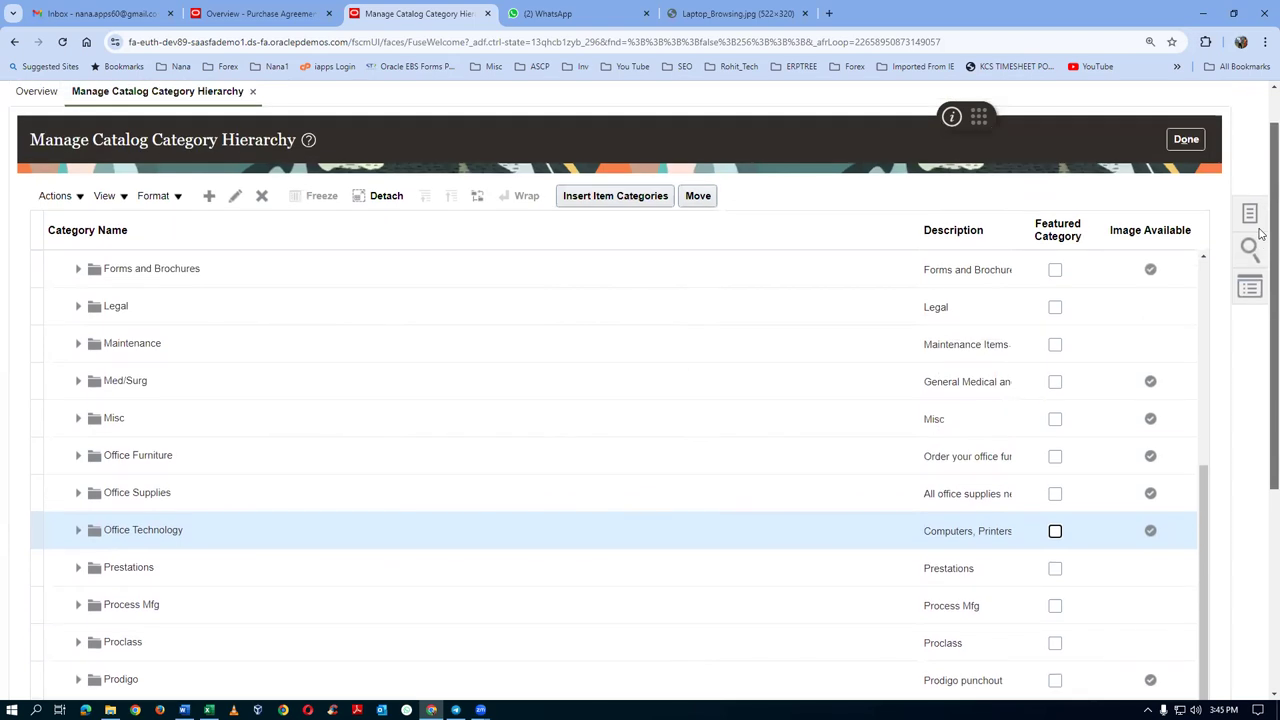
scroll(1262, 256, down, 3)
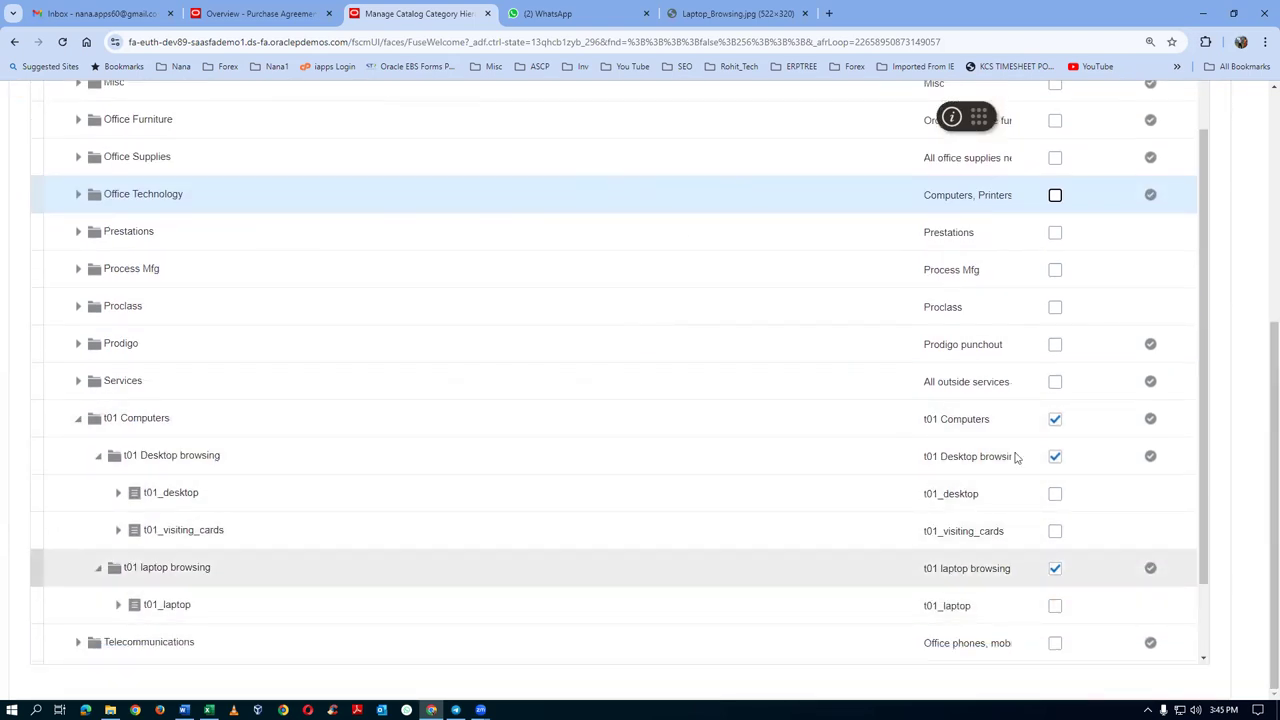
drag(1262, 424, 1262, 214)
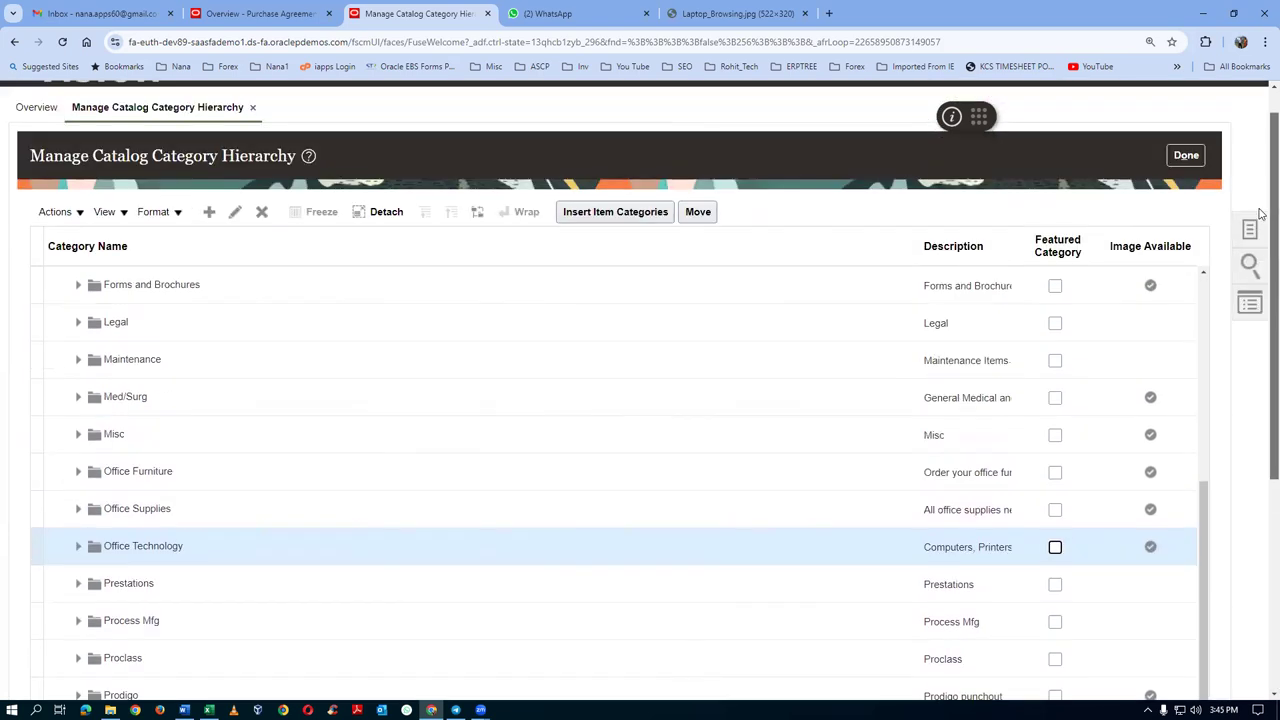
click(1186, 156)
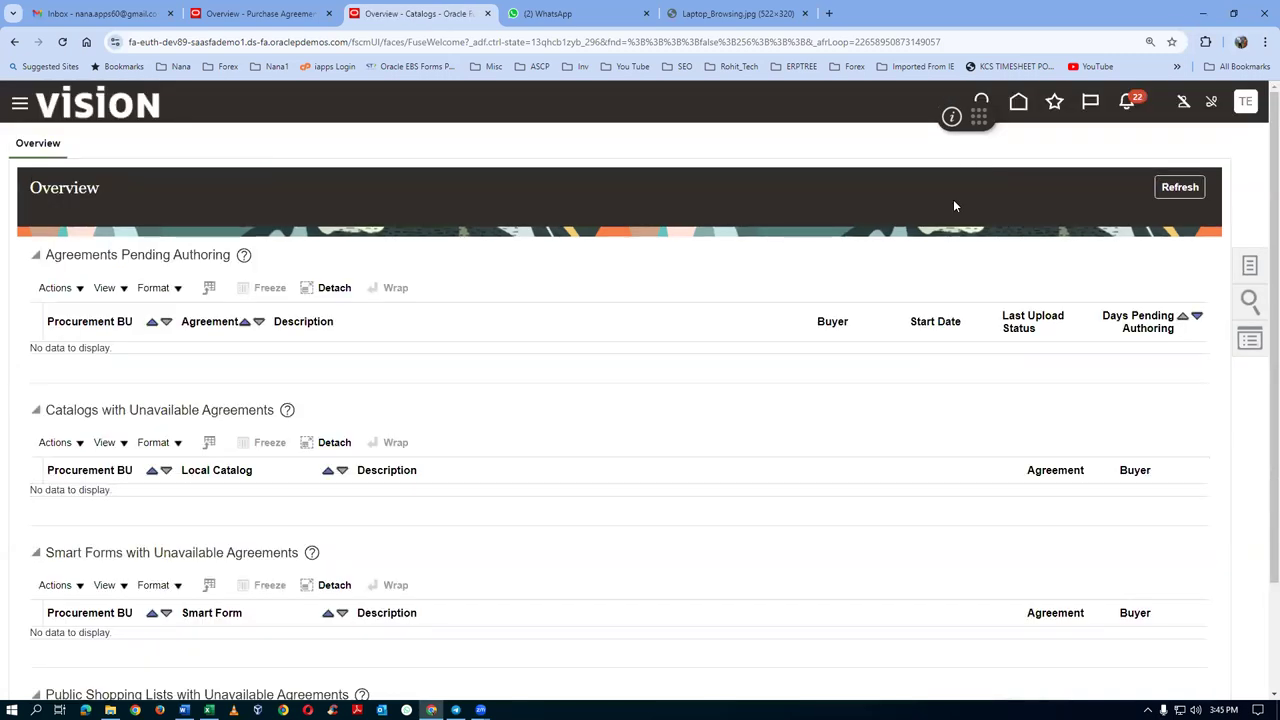
- Open Manage Catalogs from the Catalogs Overview task panel
click(1250, 266)
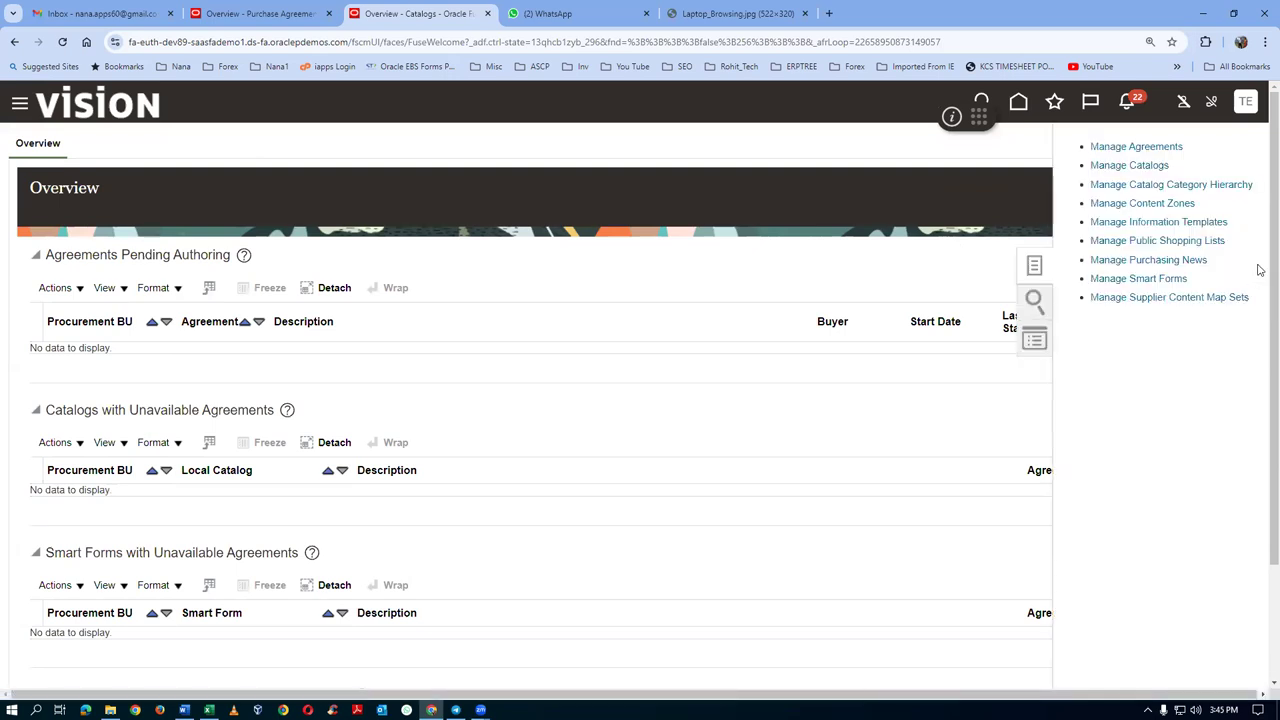
click(1145, 166)
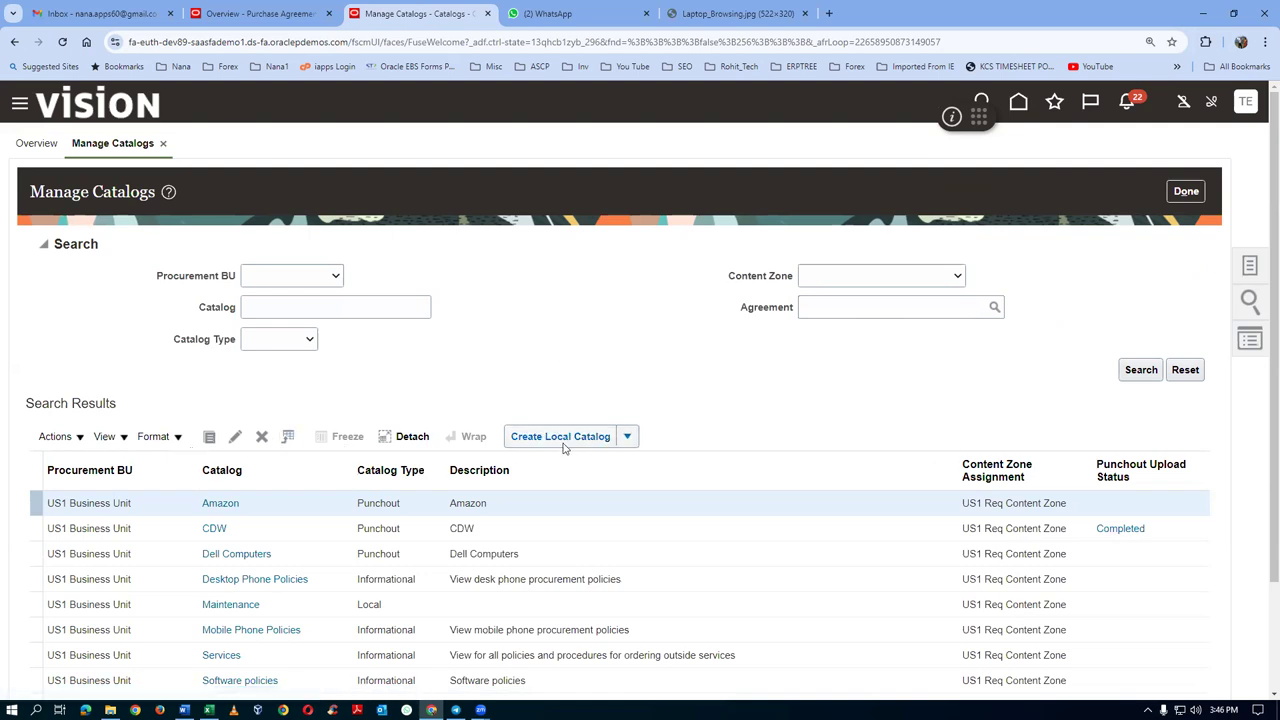
- Start a new local catalog and name it 't01 computer catalog'
click(627, 438)
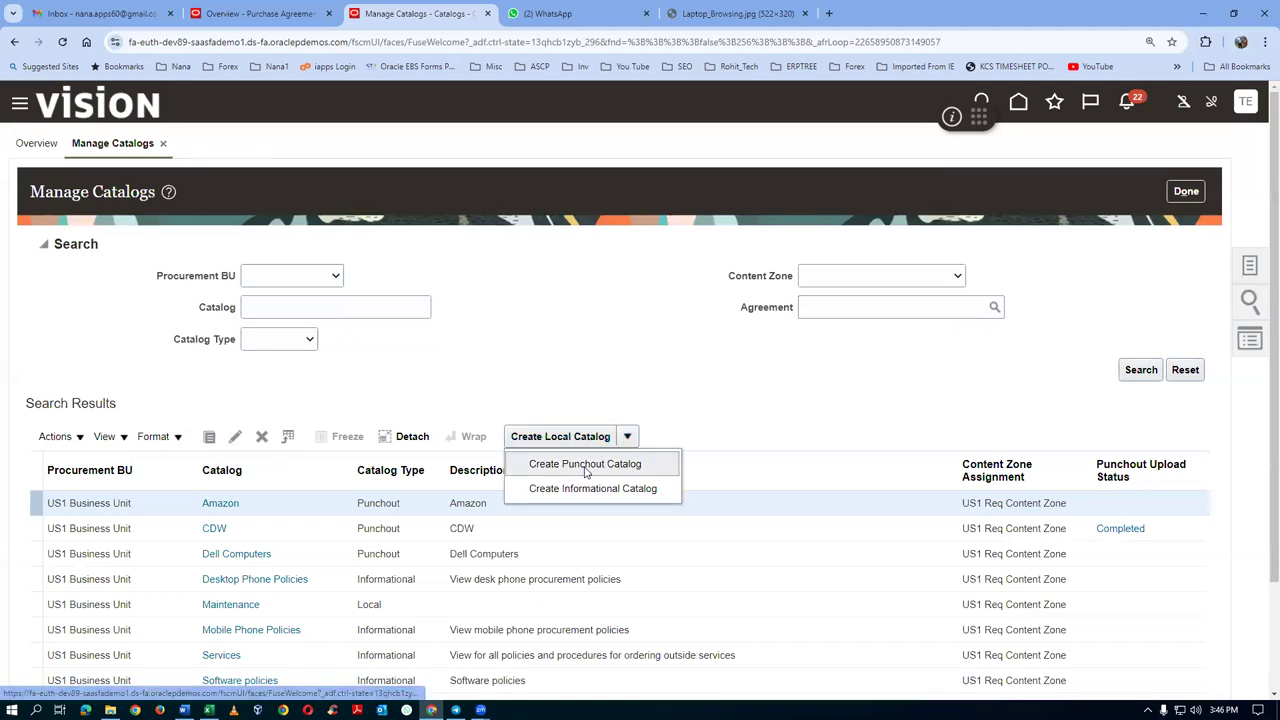
scroll(669, 400, down, 1)
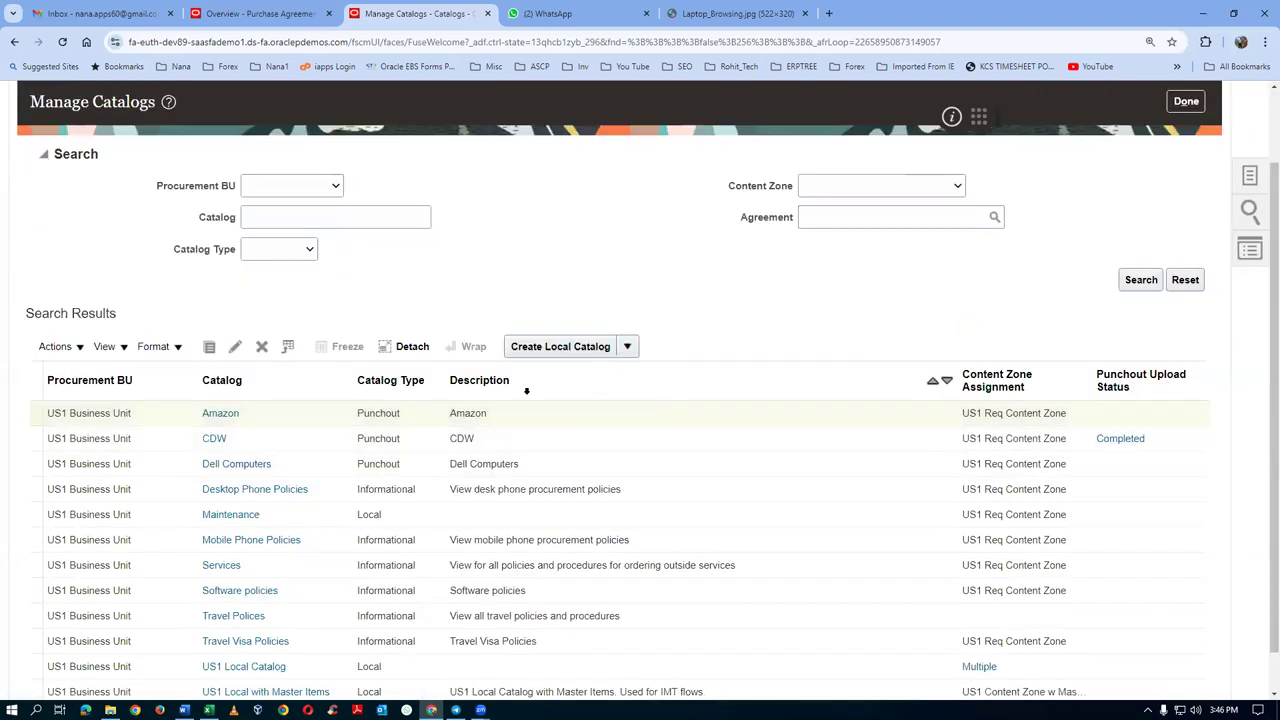
click(563, 348)
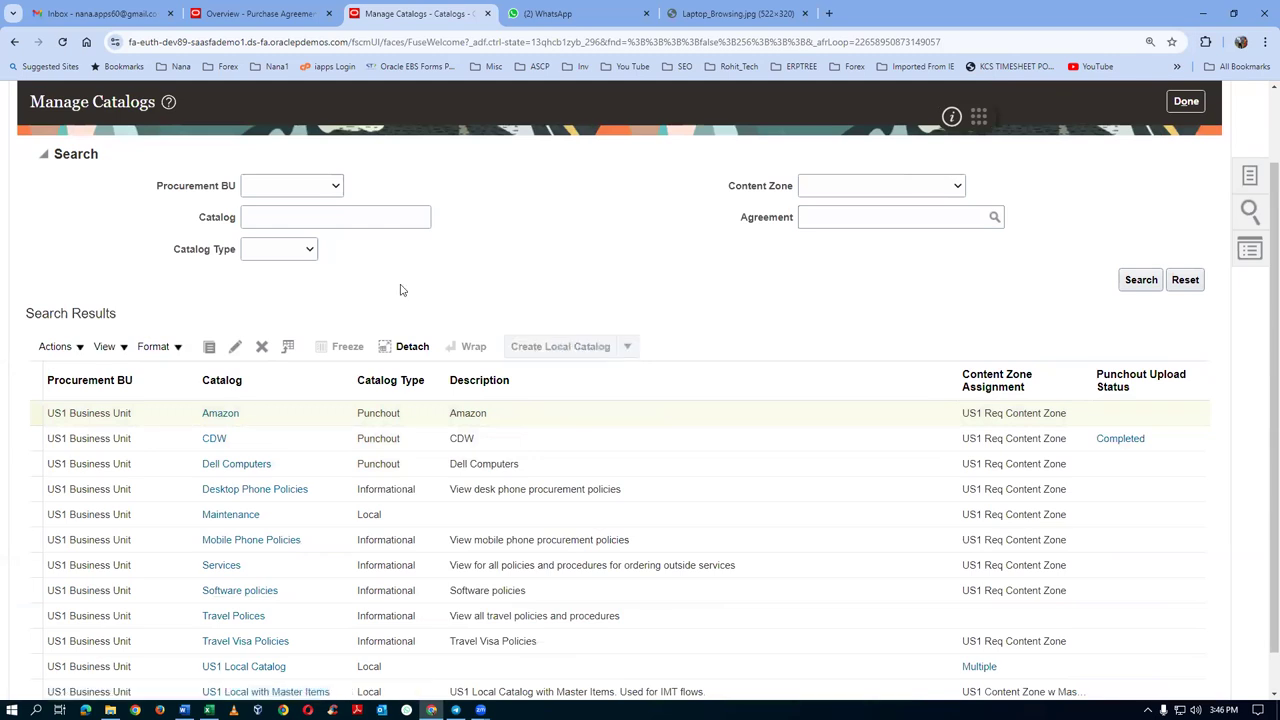
click(157, 285)
text(t01 computer catalog)
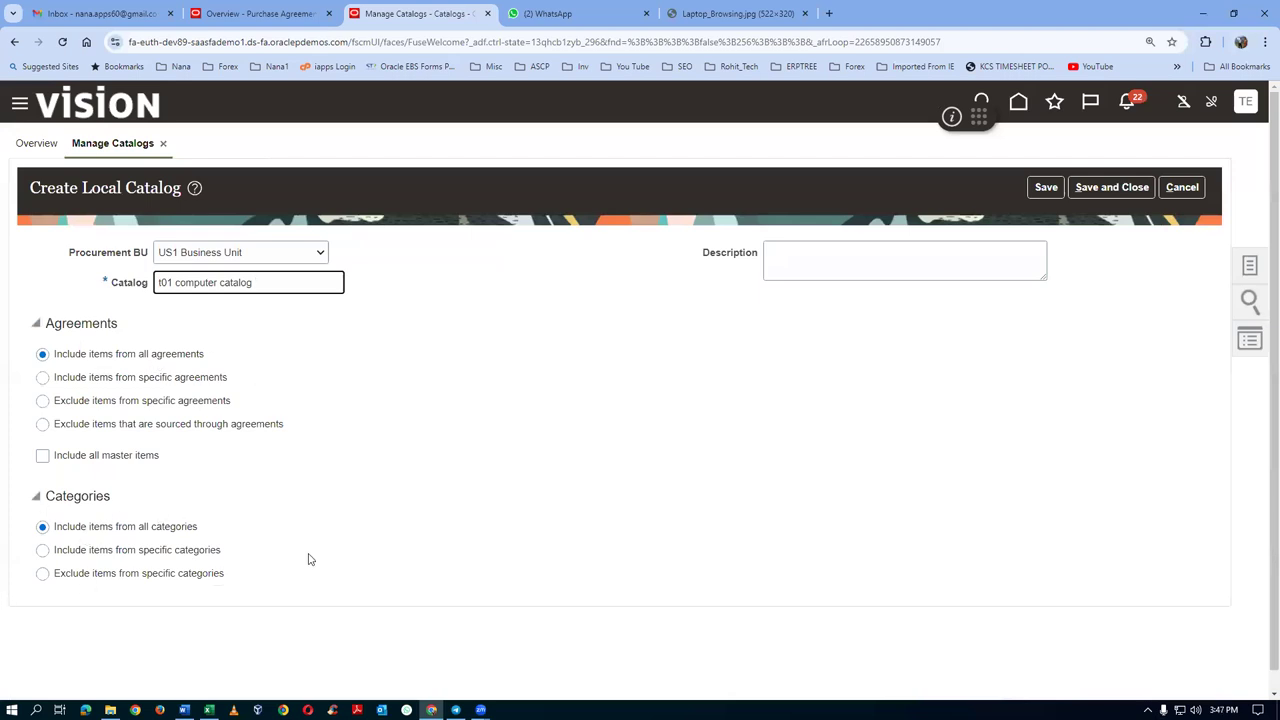
- Restrict the catalog to items from the t01 Computers category
click(43, 553)
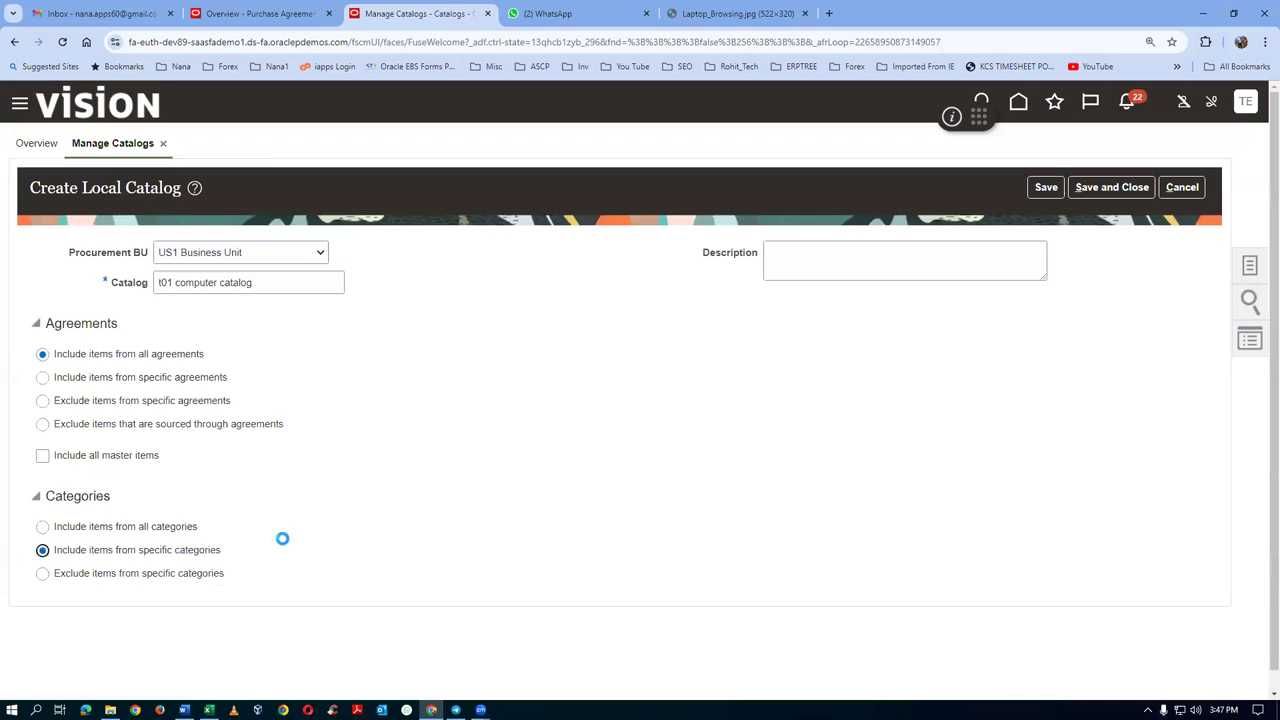
scroll(283, 545, down, 1)
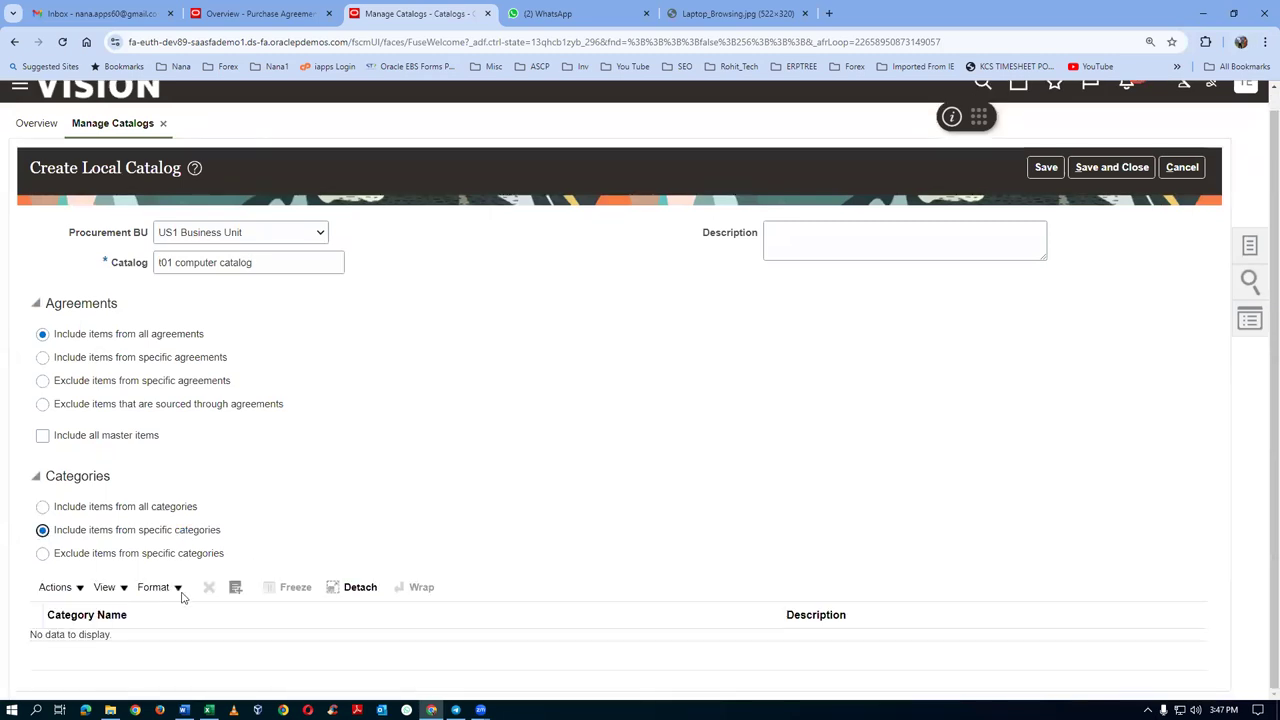
click(57, 607)
click(84, 641)
click(606, 165)
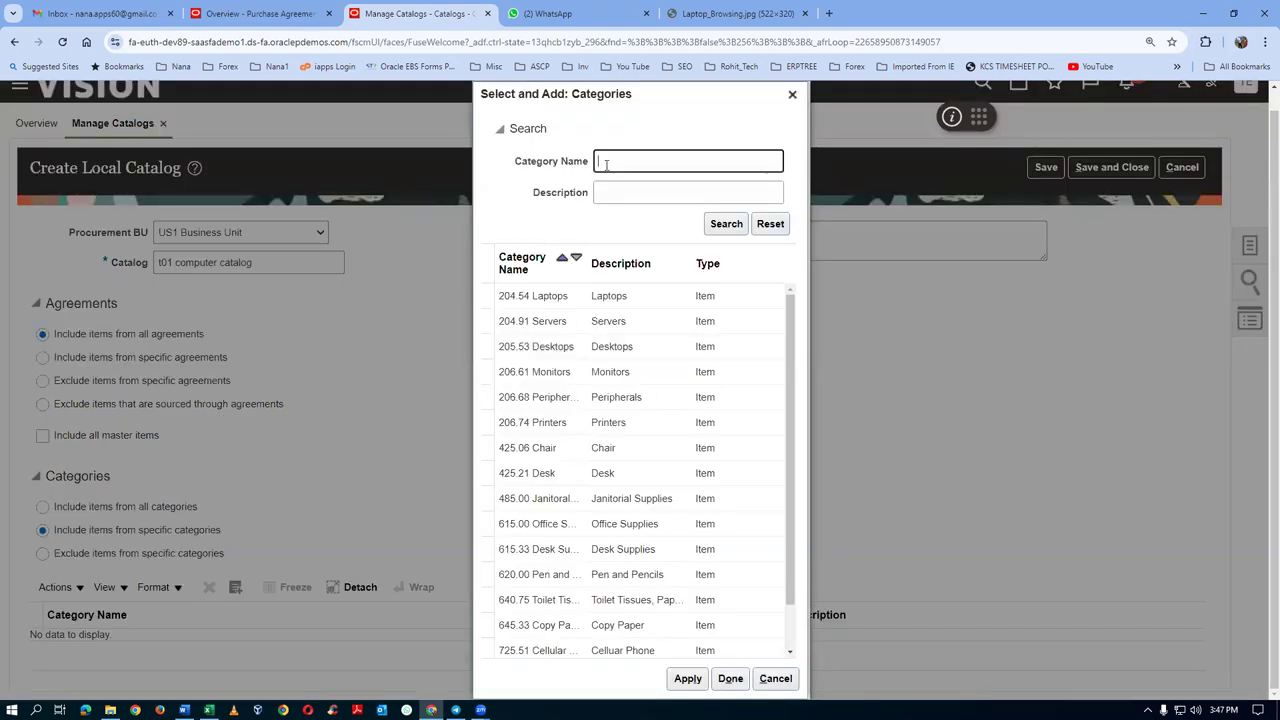
text(t01)
click(726, 224)
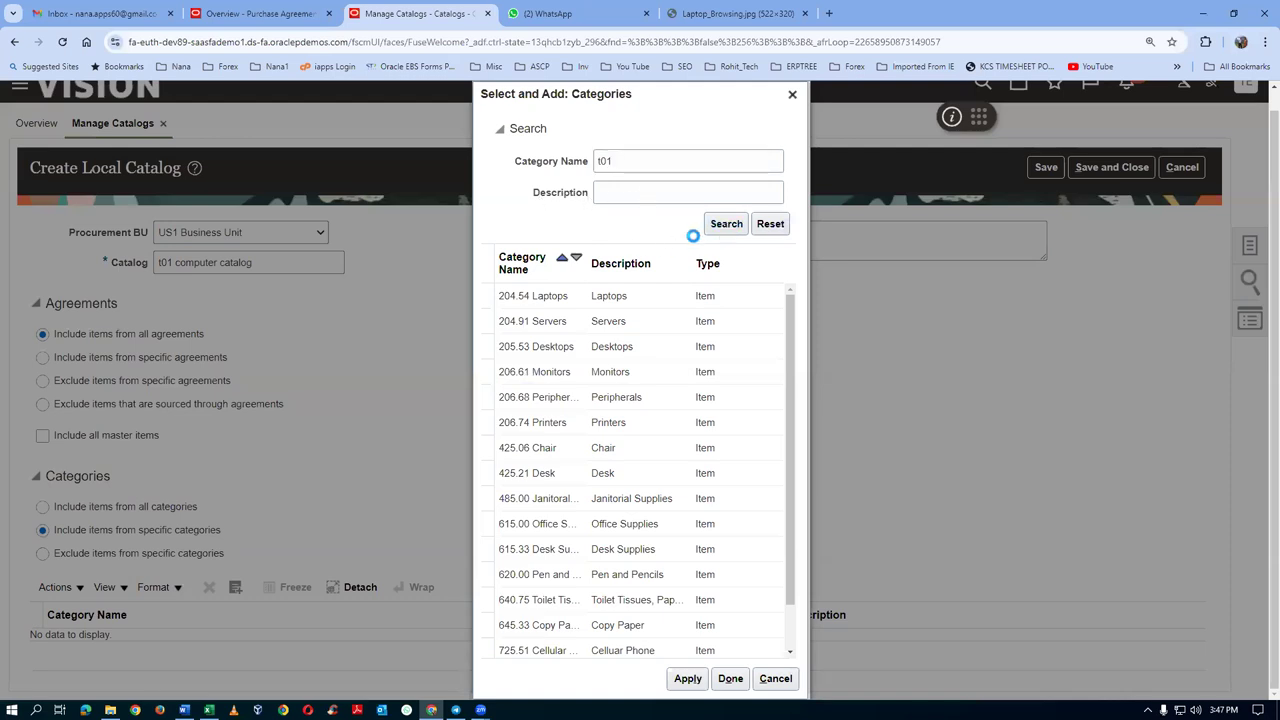
click(500, 410)
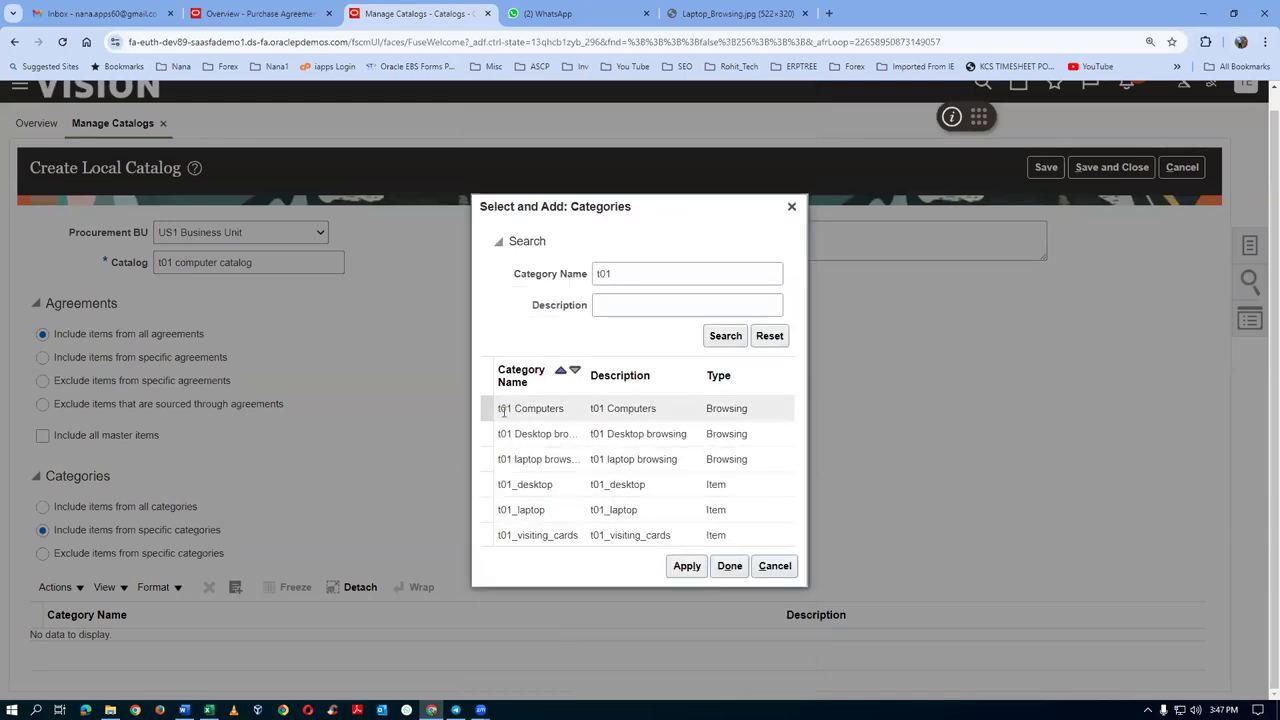
click(687, 566)
click(730, 566)
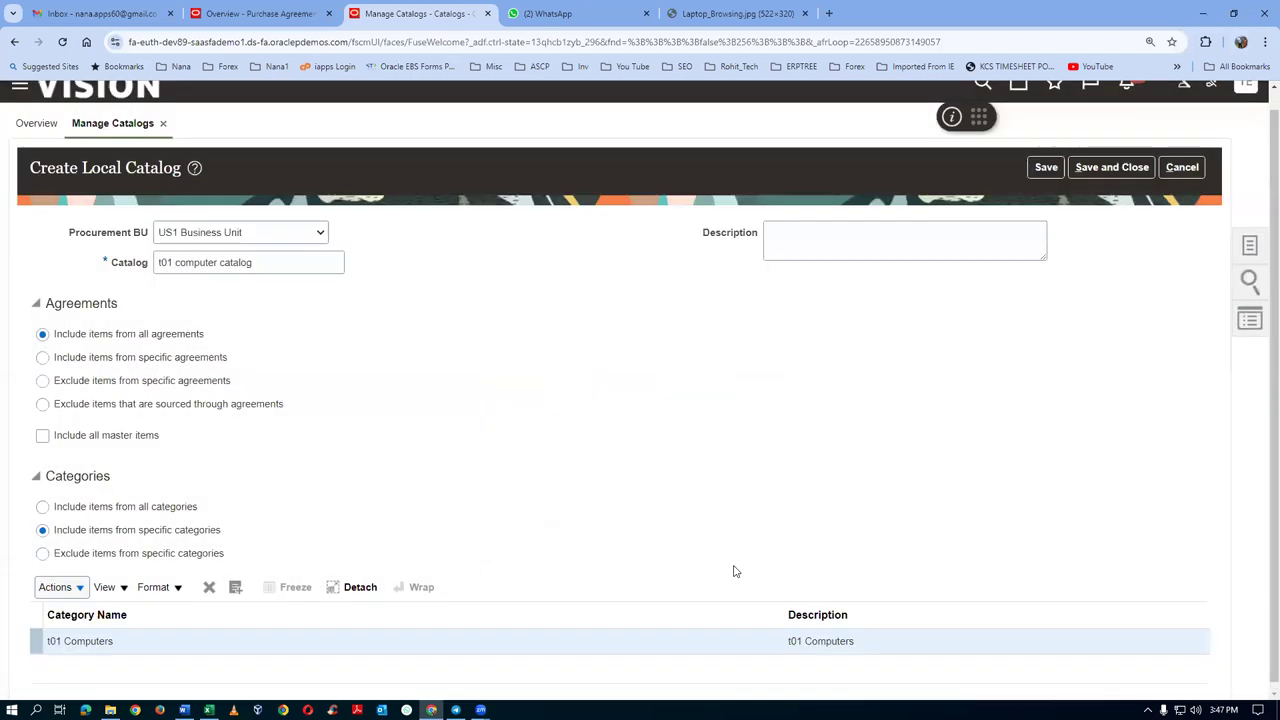
- Save the t01 computer catalog and dismiss the confirmation
key(Tab)
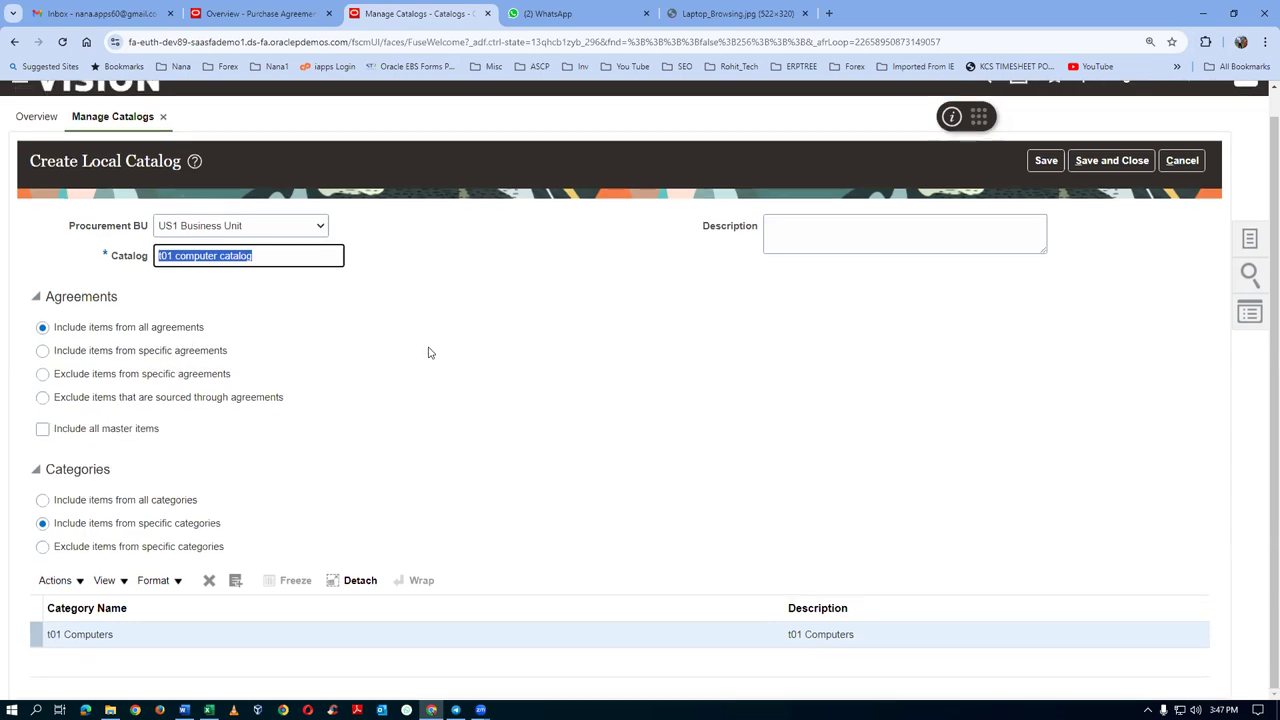
scroll(200, 480, down, 1)
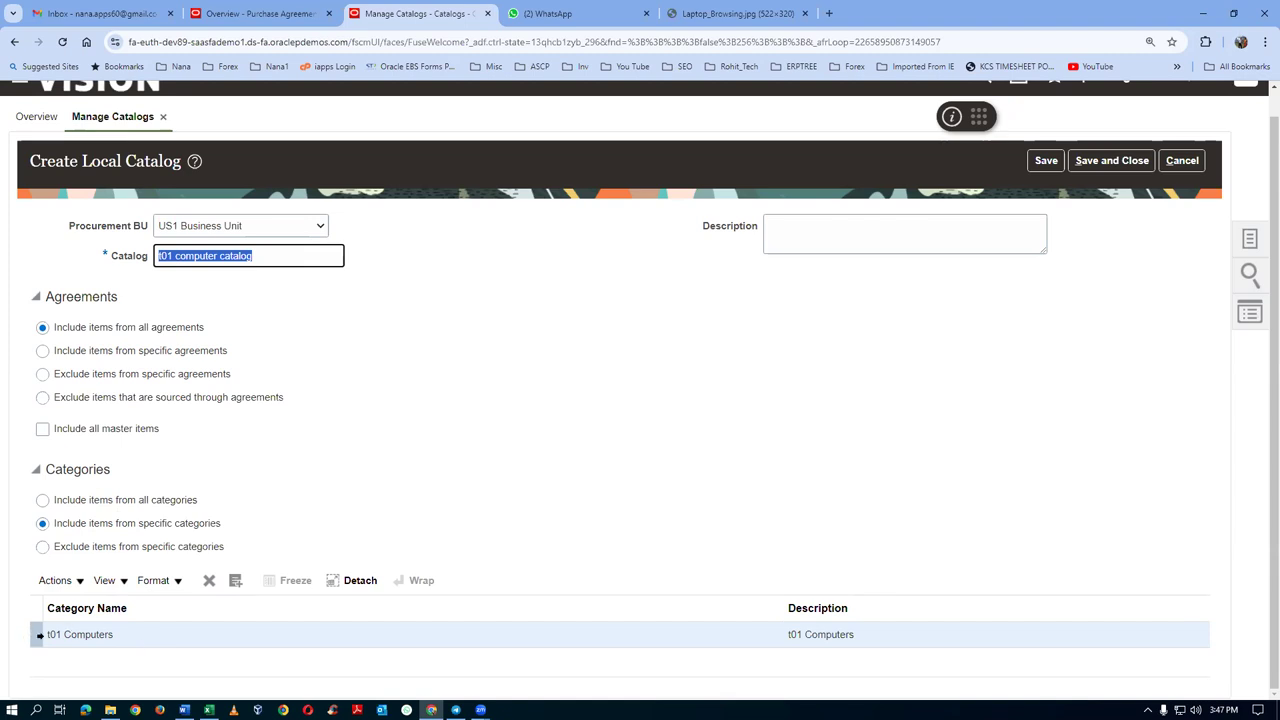
click(33, 635)
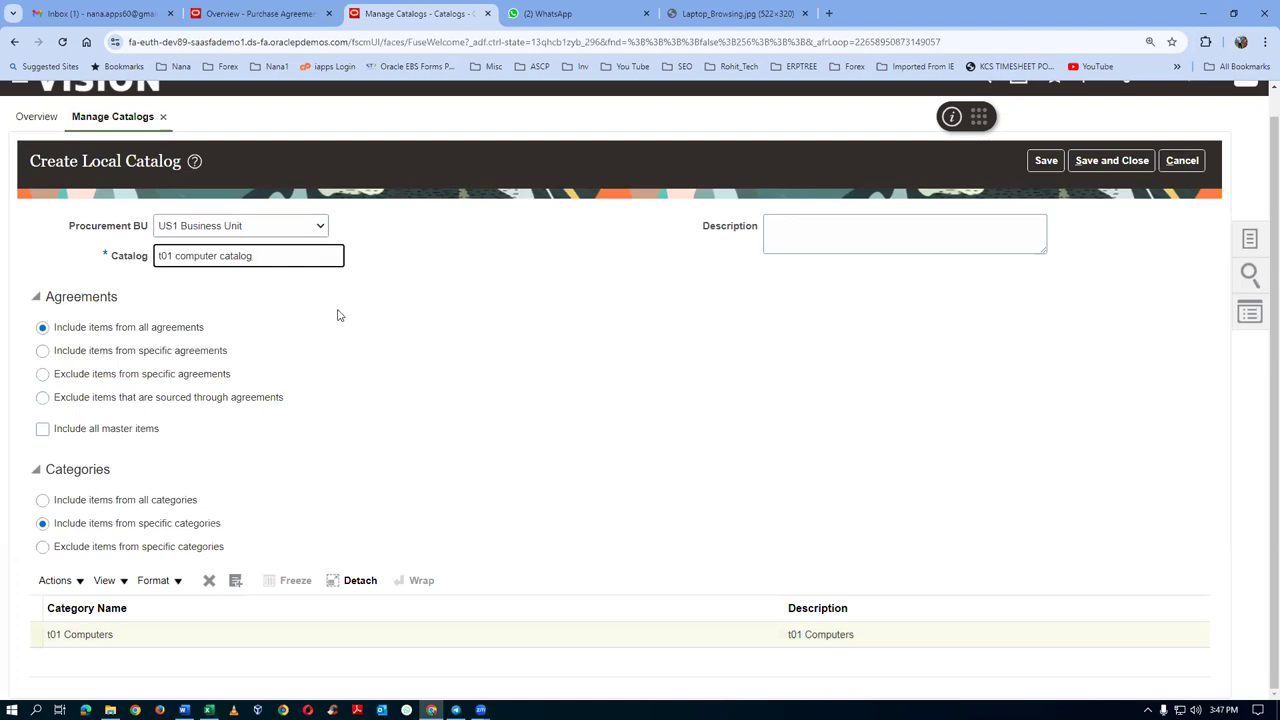
click(1111, 161)
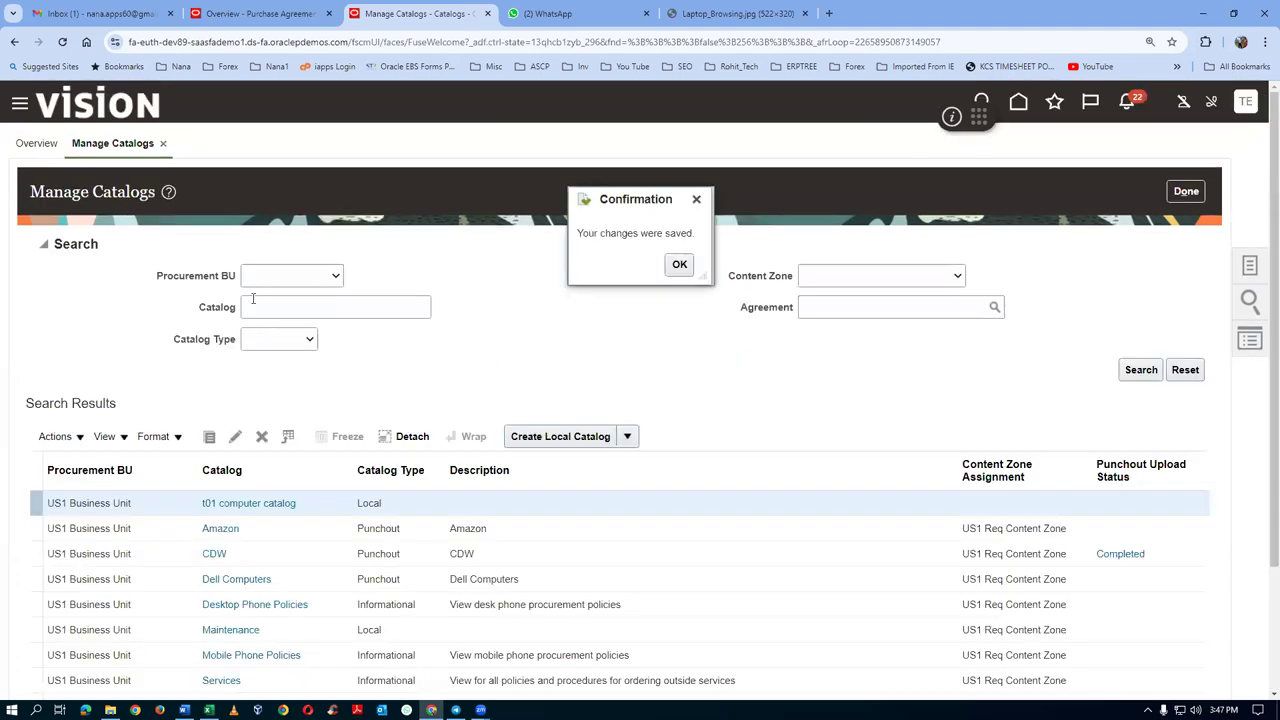
click(679, 266)
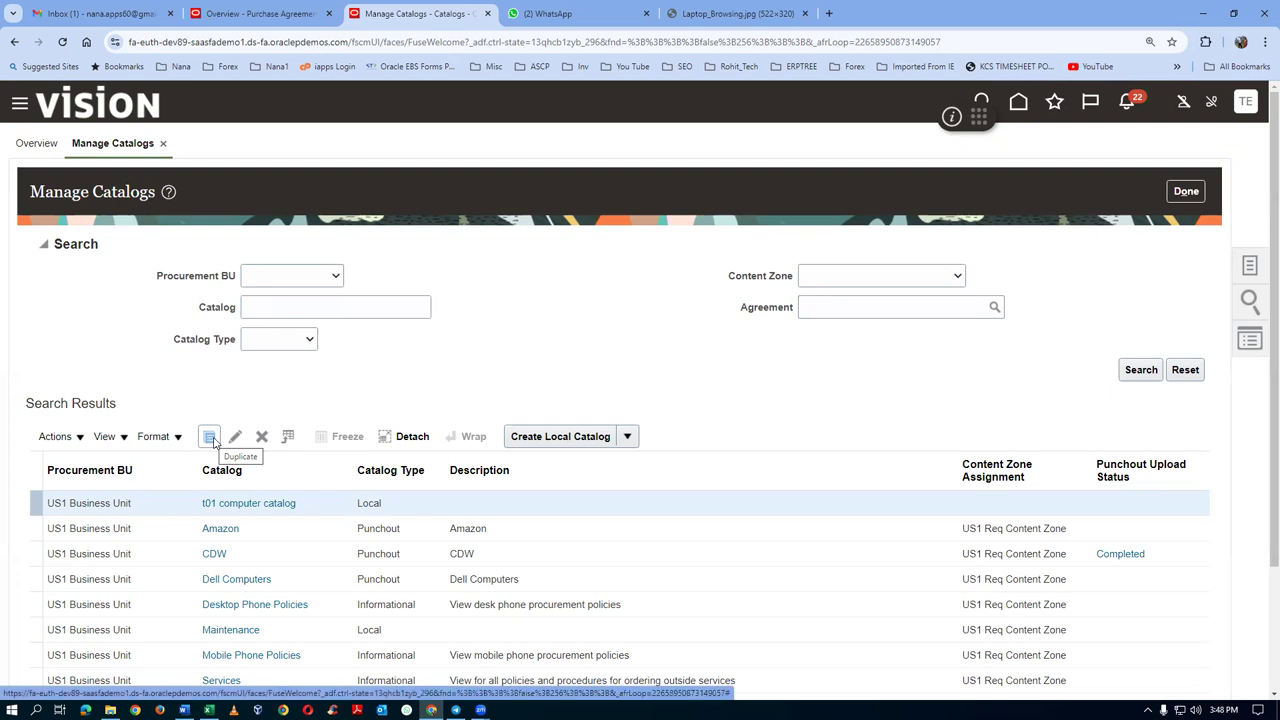
- Start local catalog 't01 laptop catalog', set to include items from specific categories
click(588, 437)
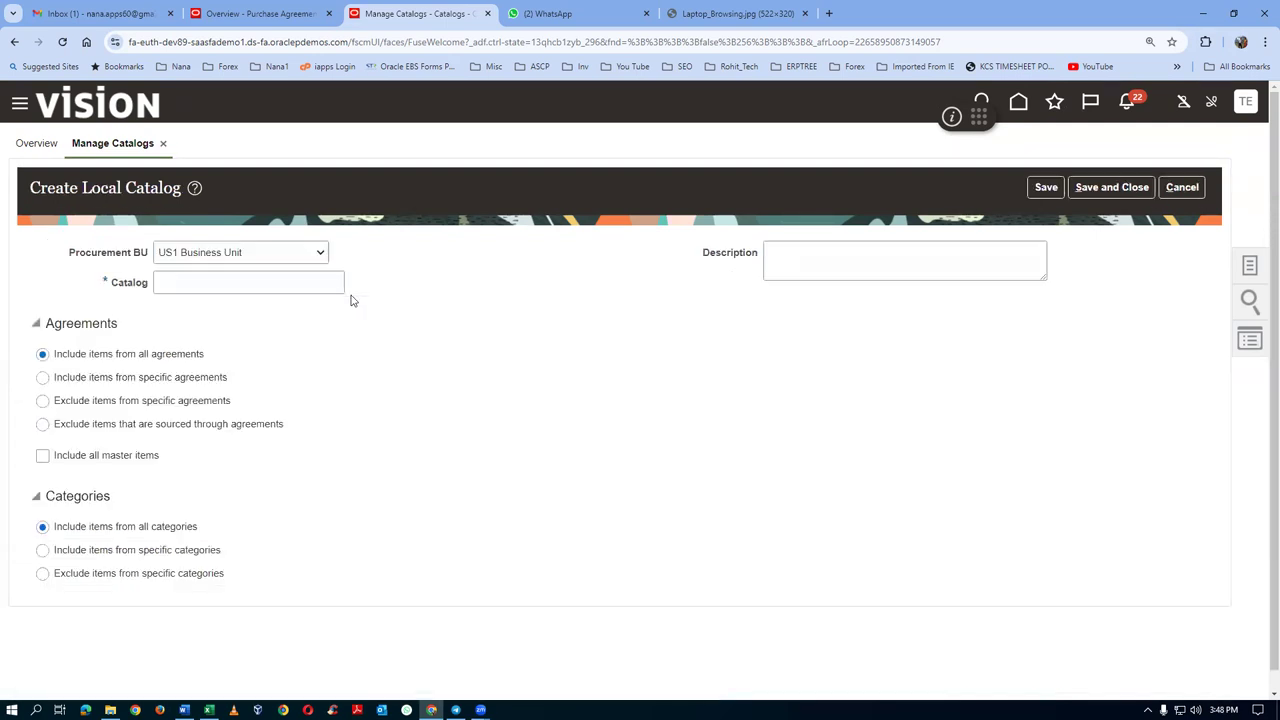
click(277, 288)
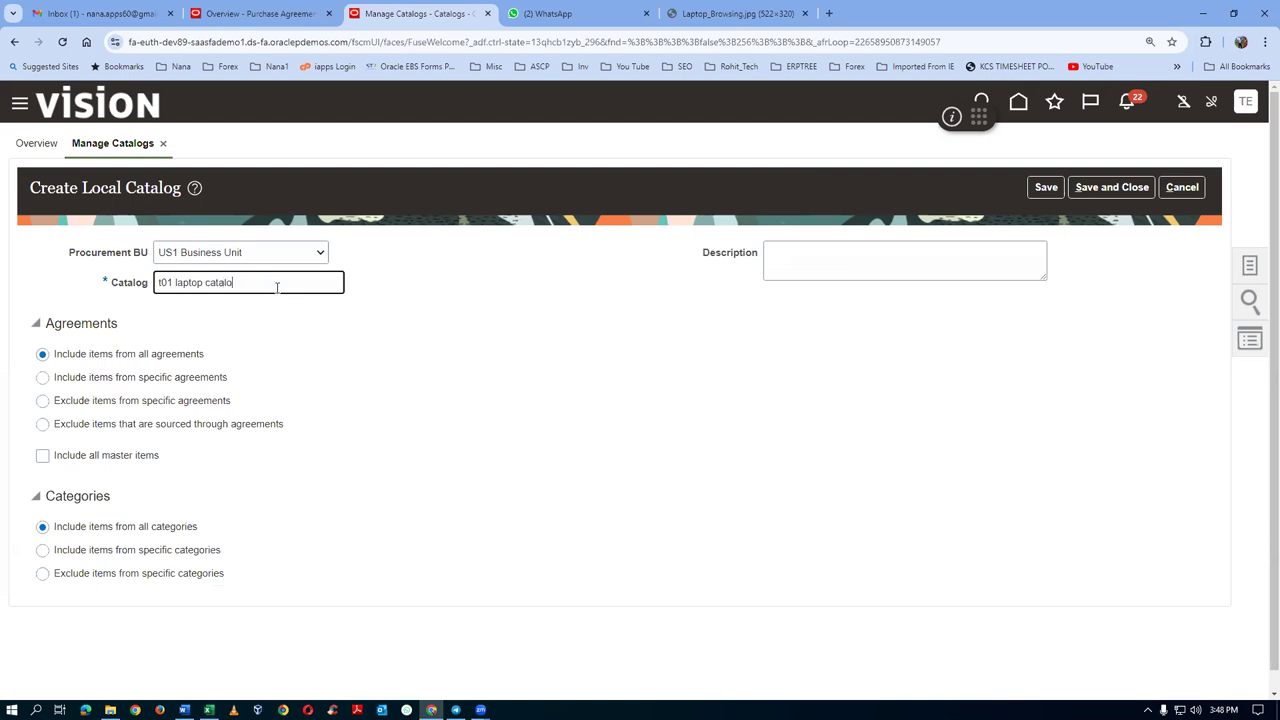
click(58, 553)
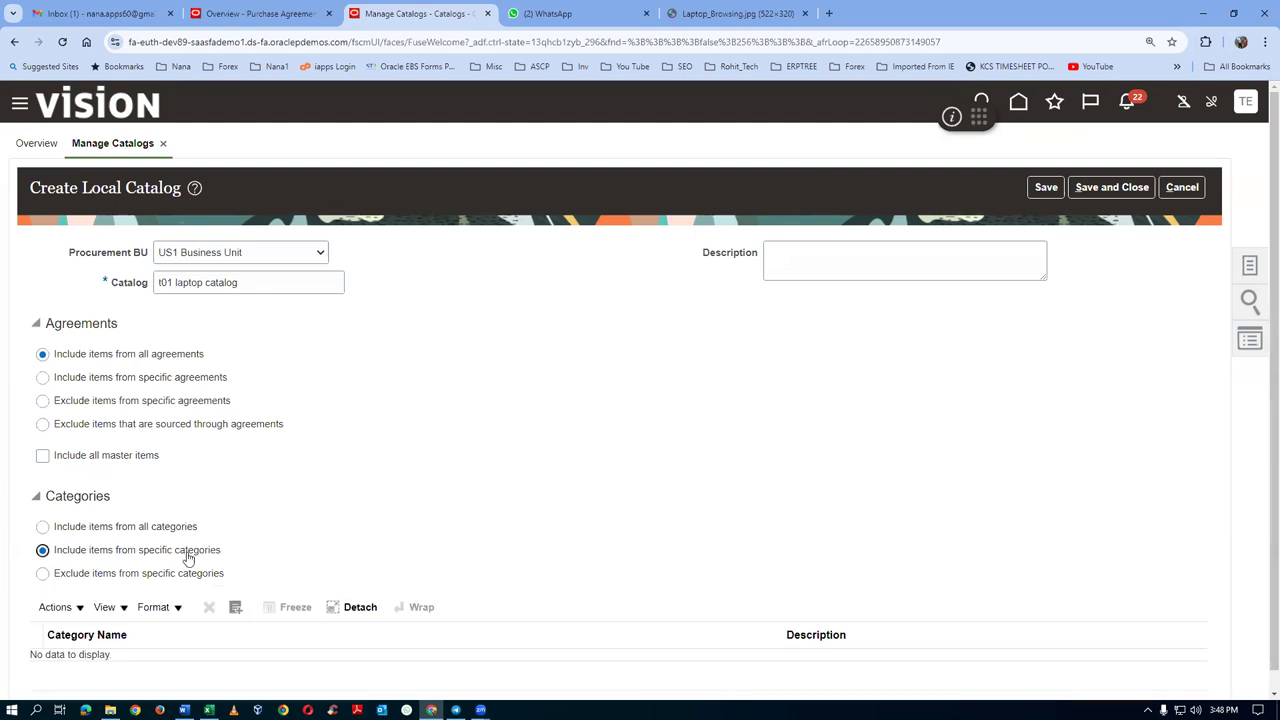
- Add the t01 laptop browsing category to the catalog and save it
scroll(186, 560, down, 1)
click(57, 590)
click(80, 640)
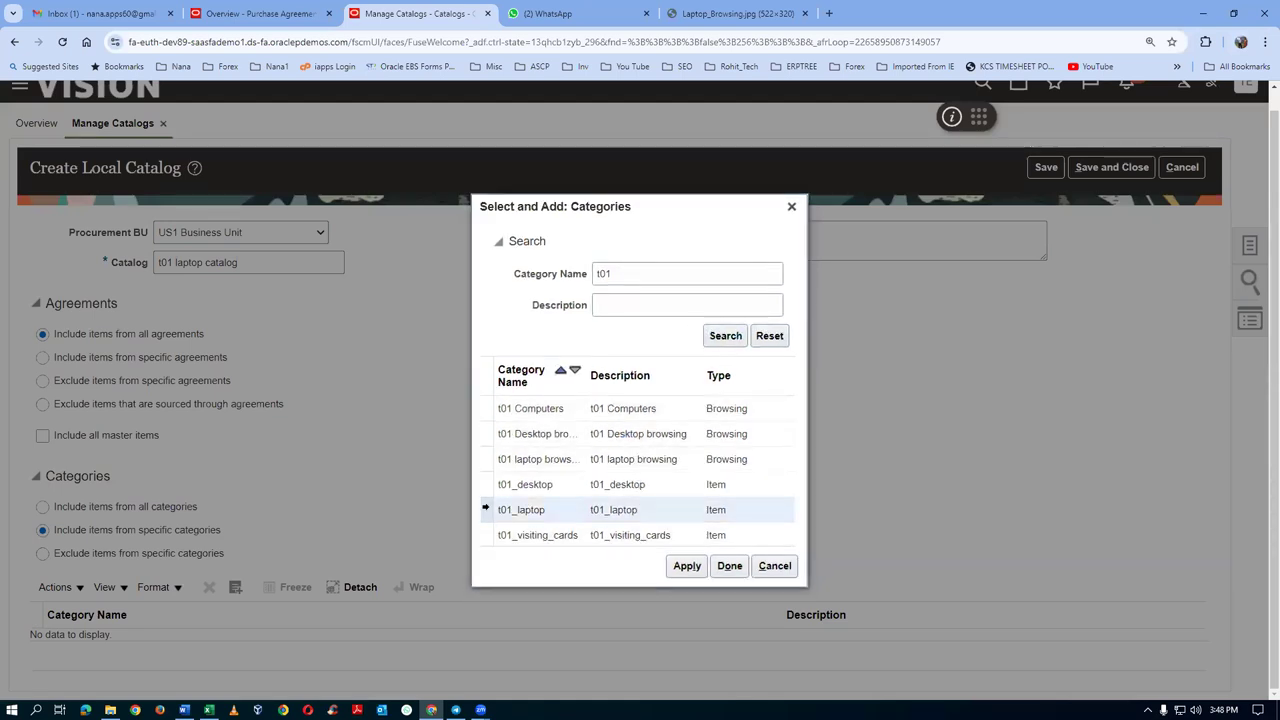
click(649, 518)
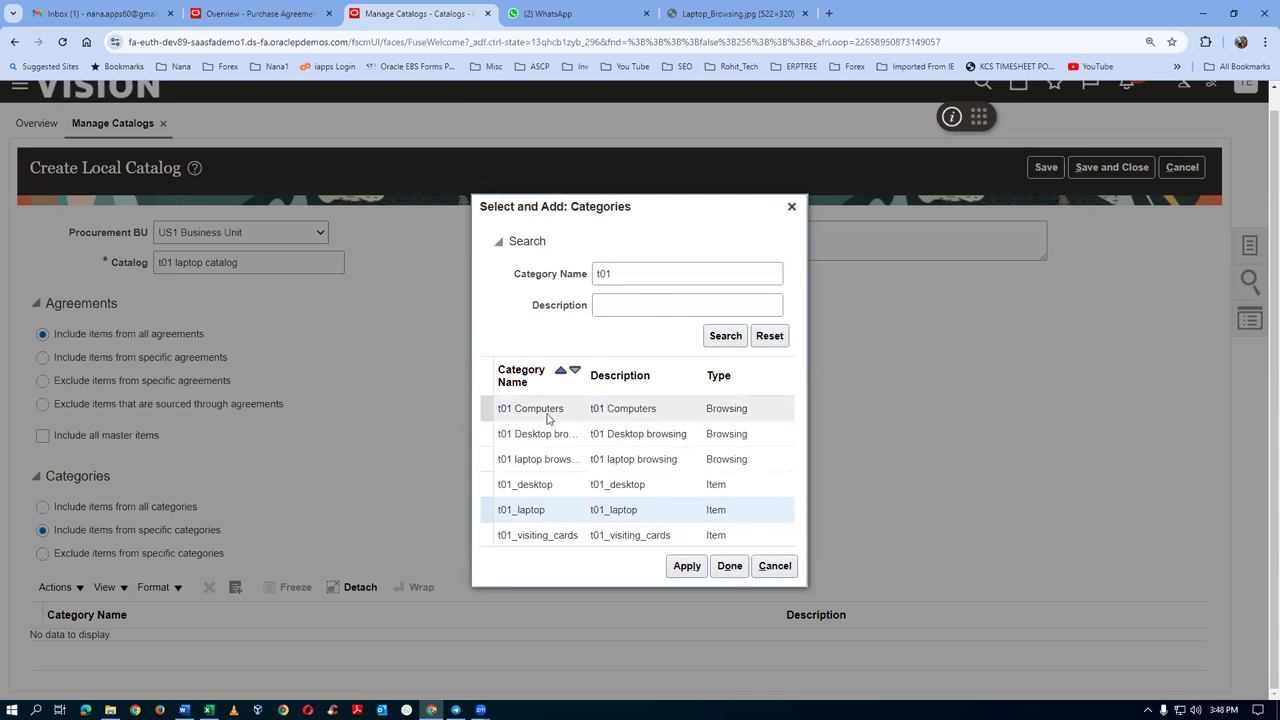
click(484, 458)
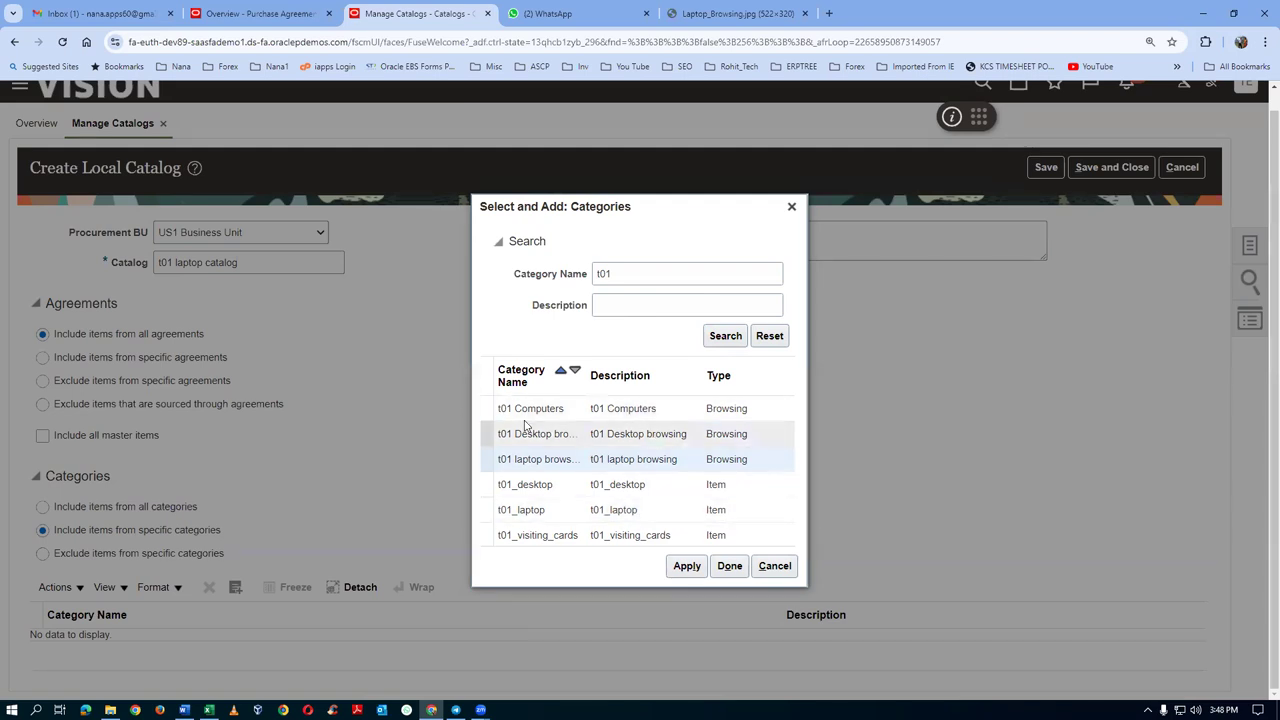
click(689, 570)
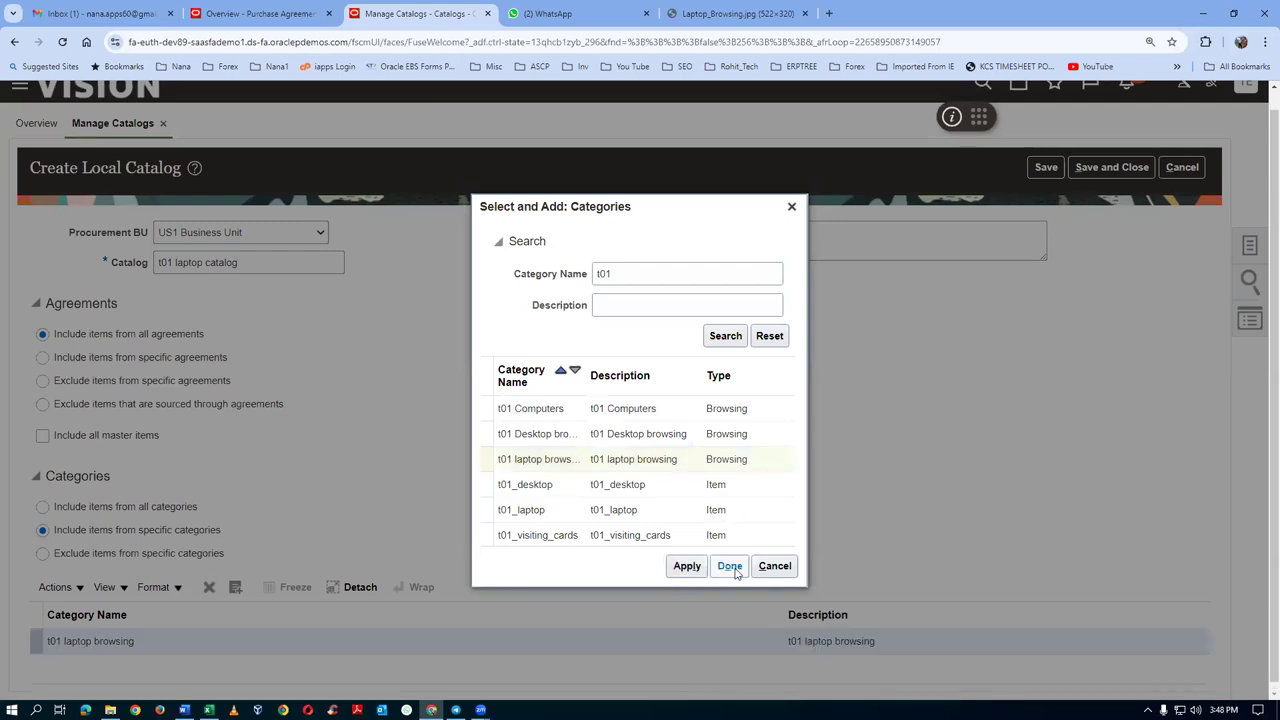
click(734, 569)
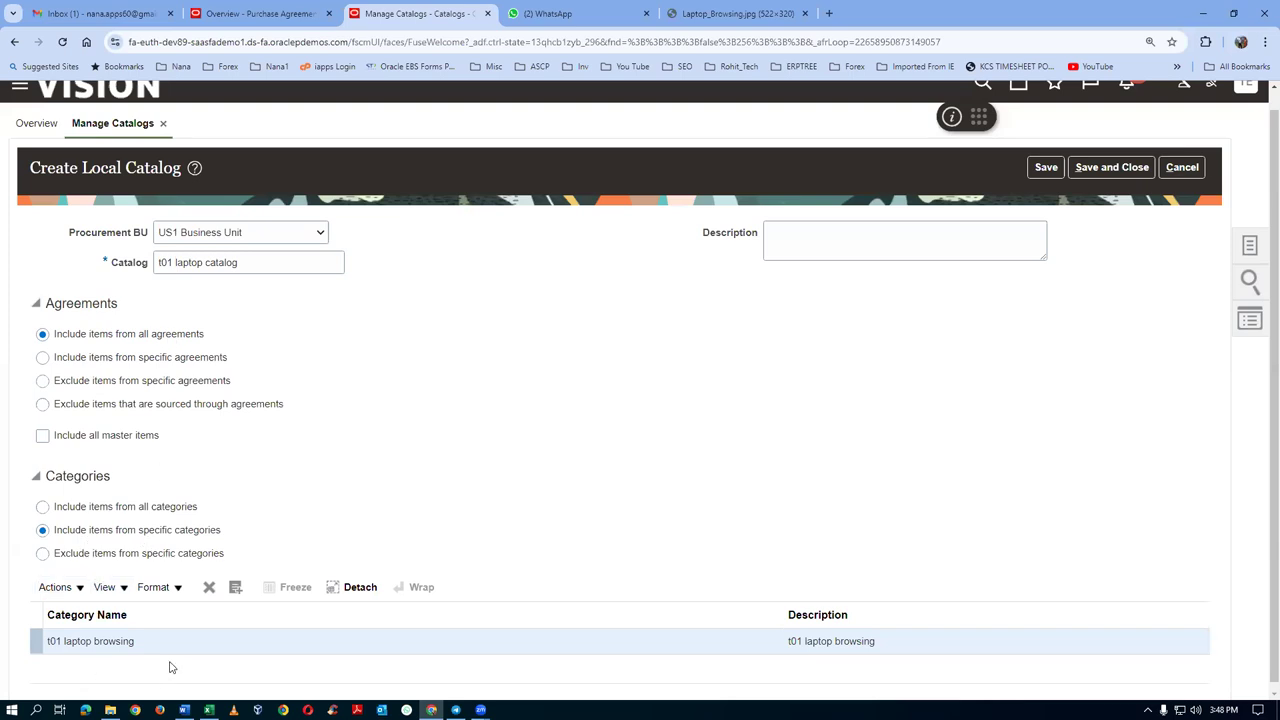
click(1072, 170)
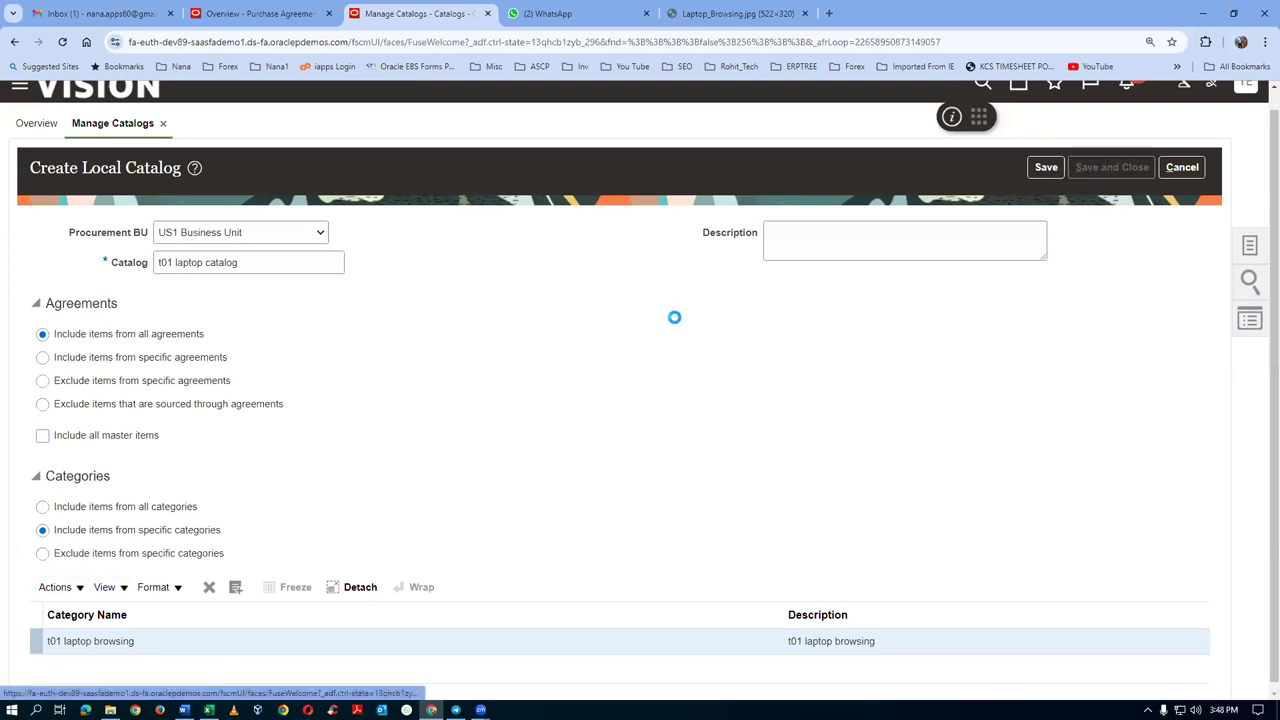
click(678, 264)
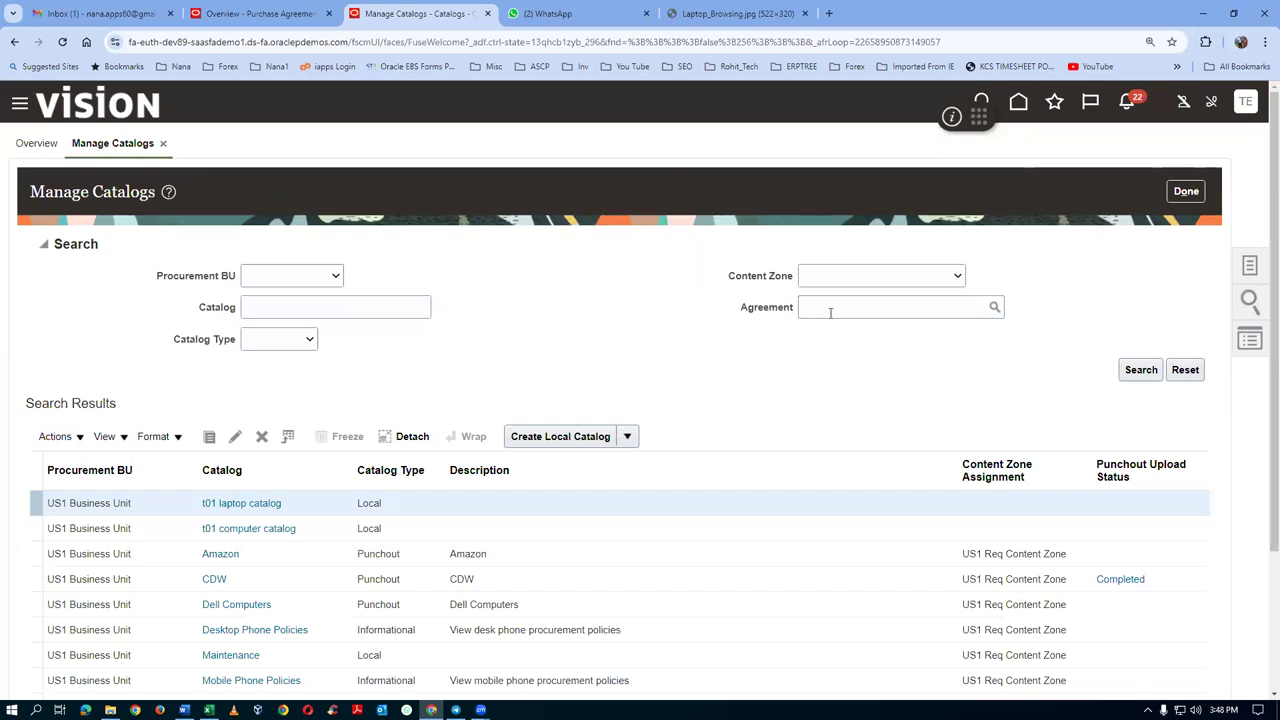
- Return to the Catalogs Overview and open Manage Content Zones
click(1185, 192)
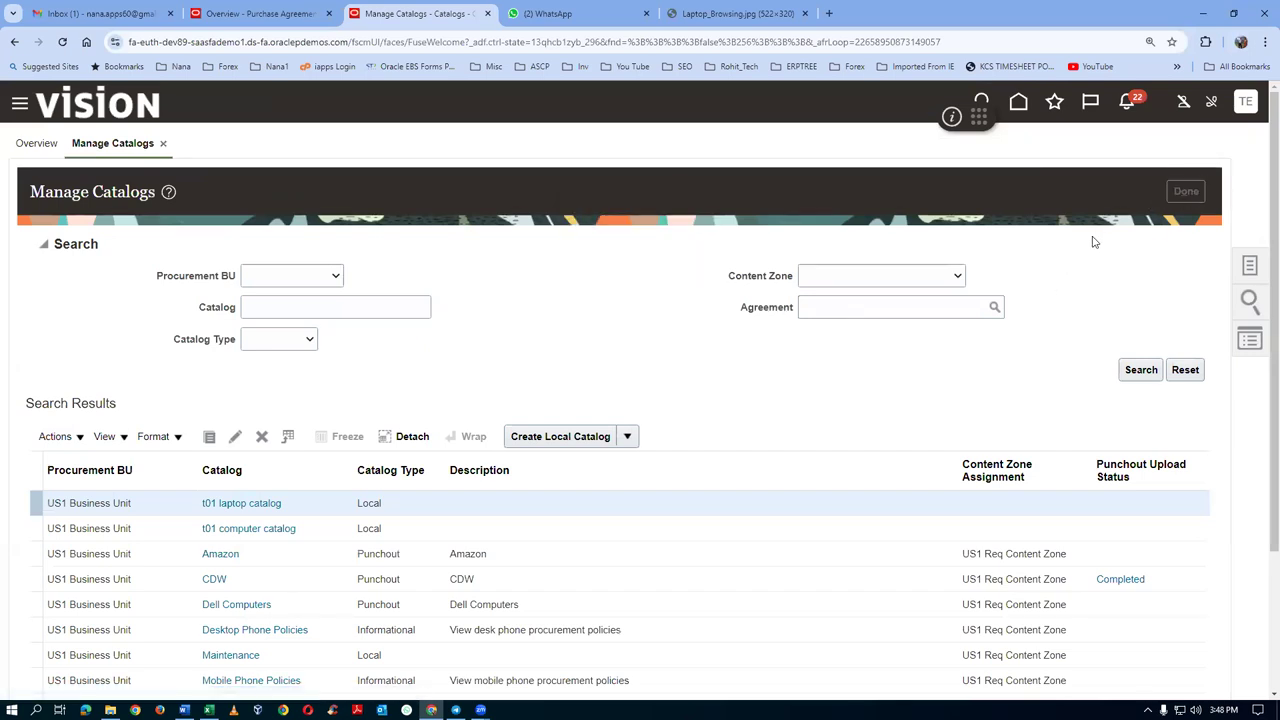
click(1252, 268)
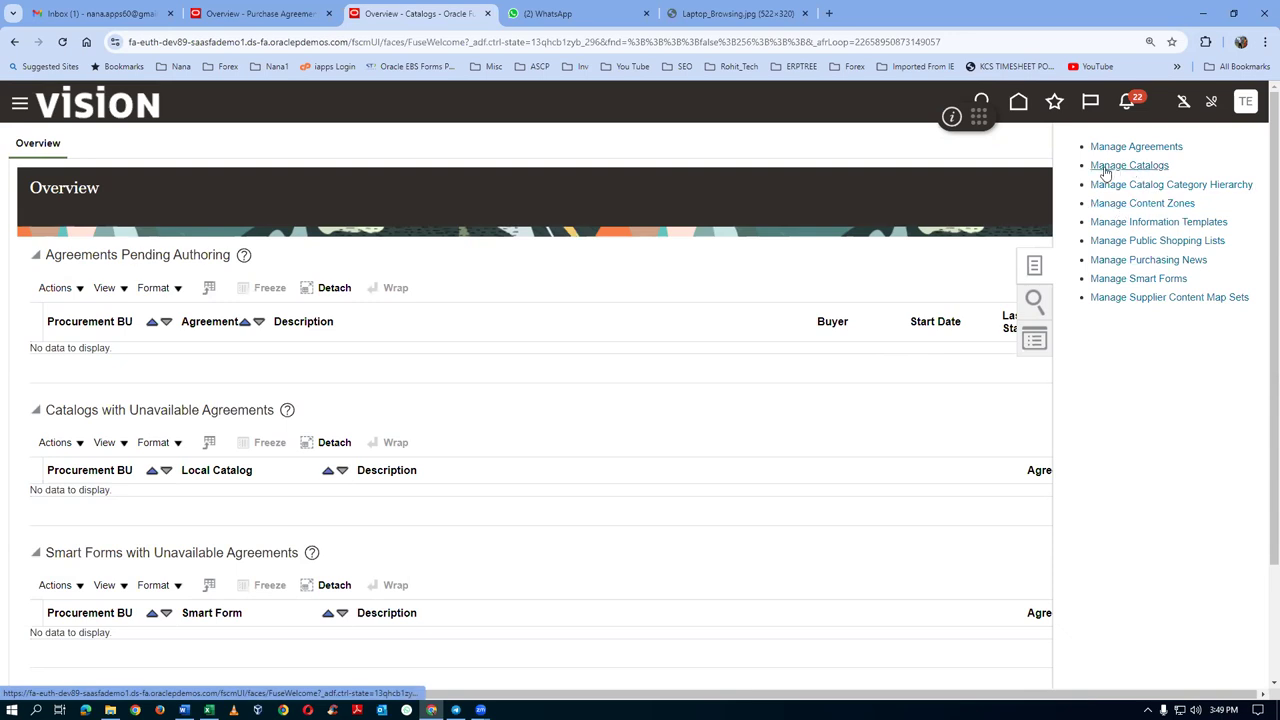
click(1143, 204)
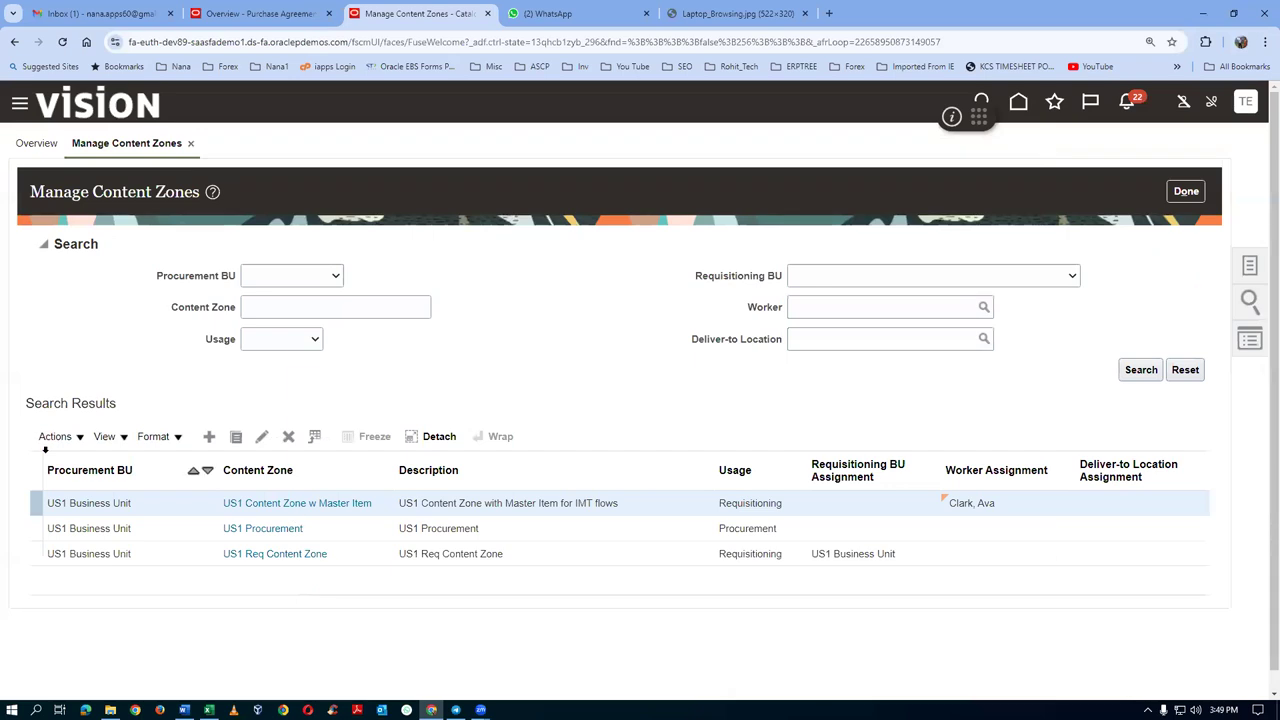
- Create a new content zone named 't01 computer content zone'
click(50, 437)
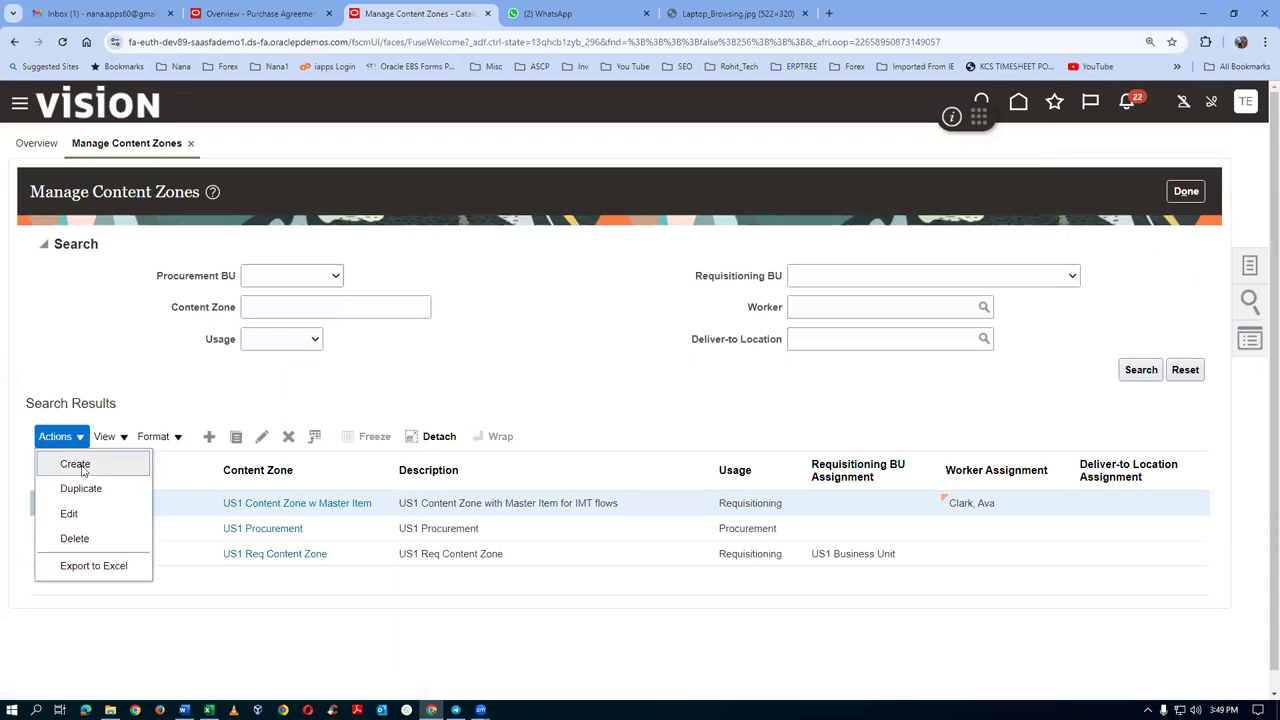
click(208, 436)
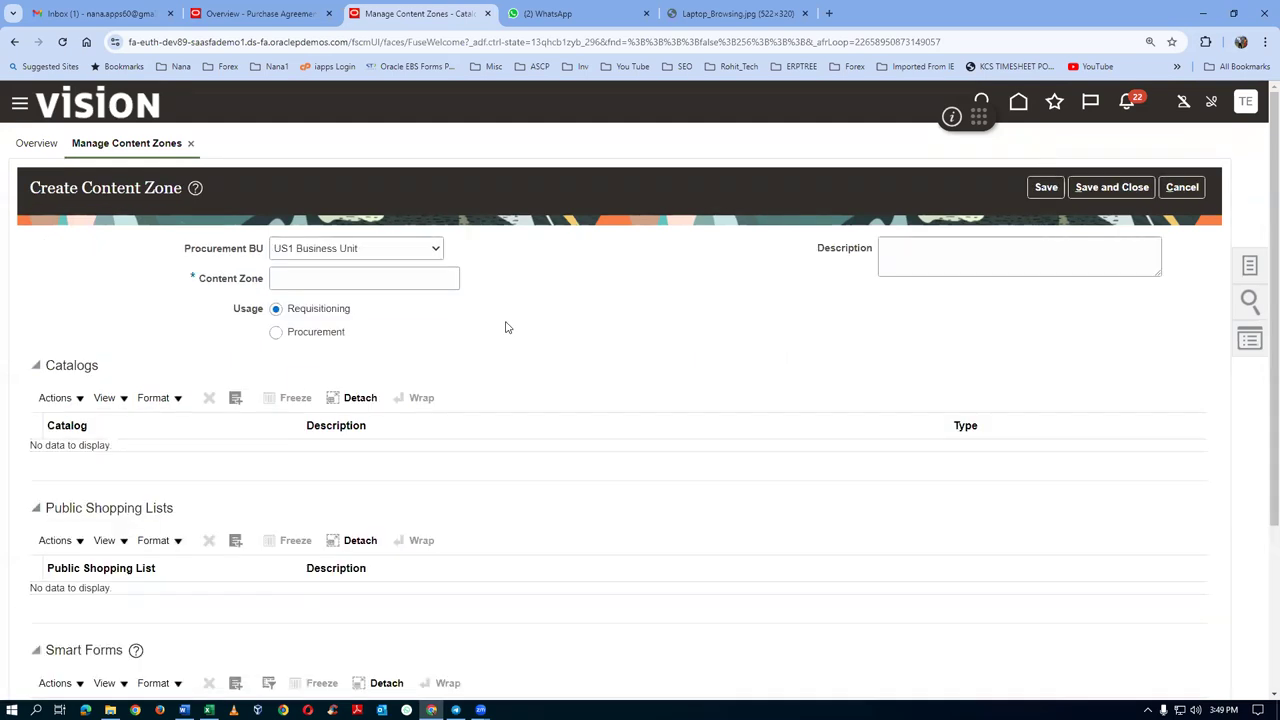
click(382, 281)
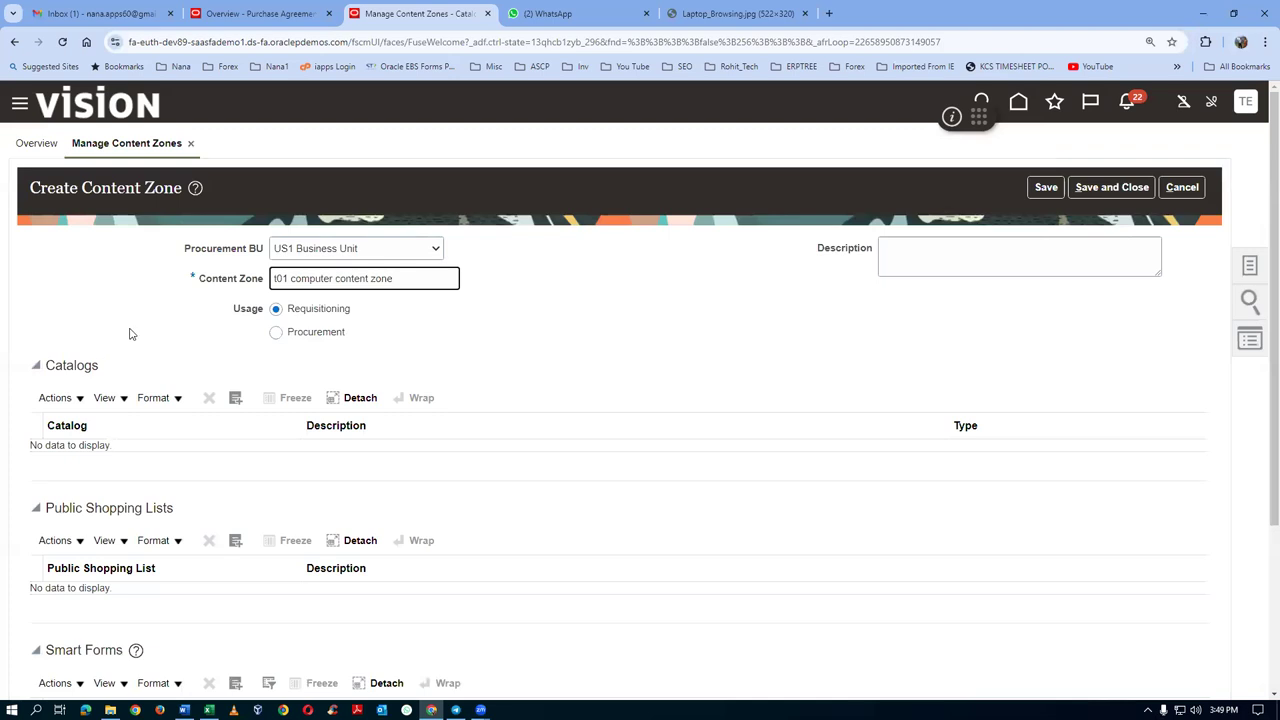
- Search catalogs for t01 and add t01 computer catalog to the zone
click(62, 398)
click(94, 454)
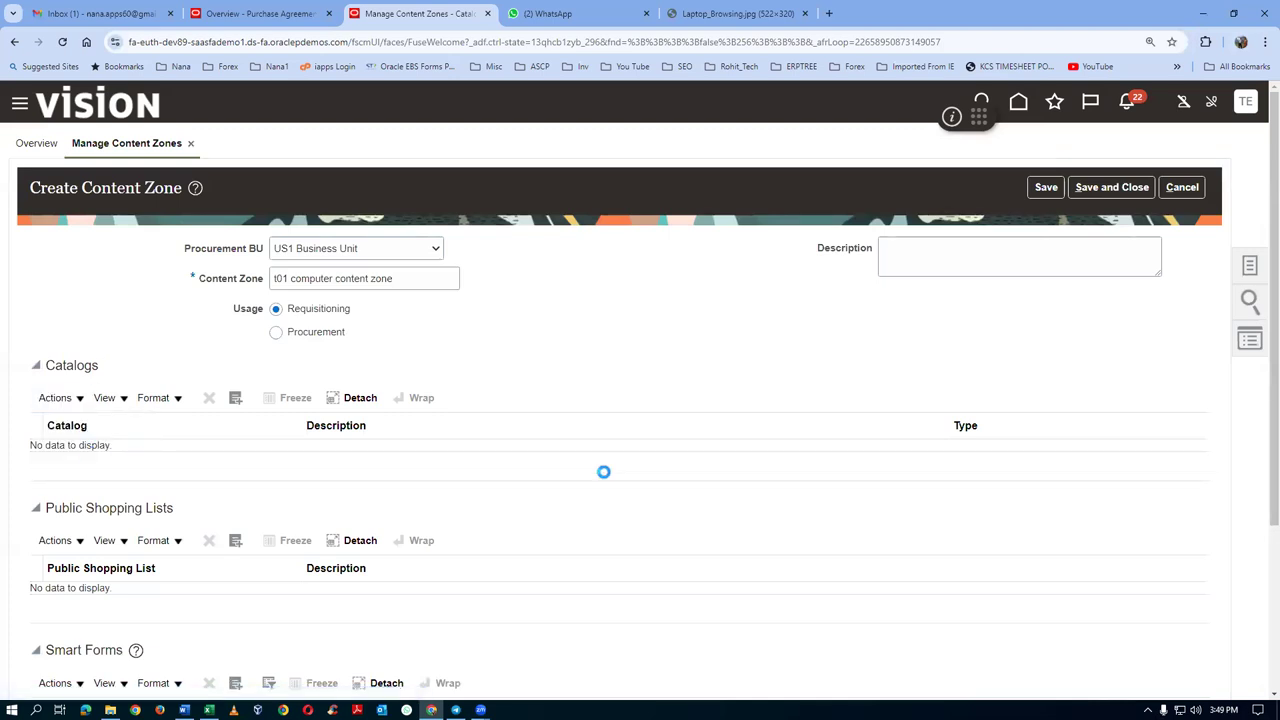
click(565, 186)
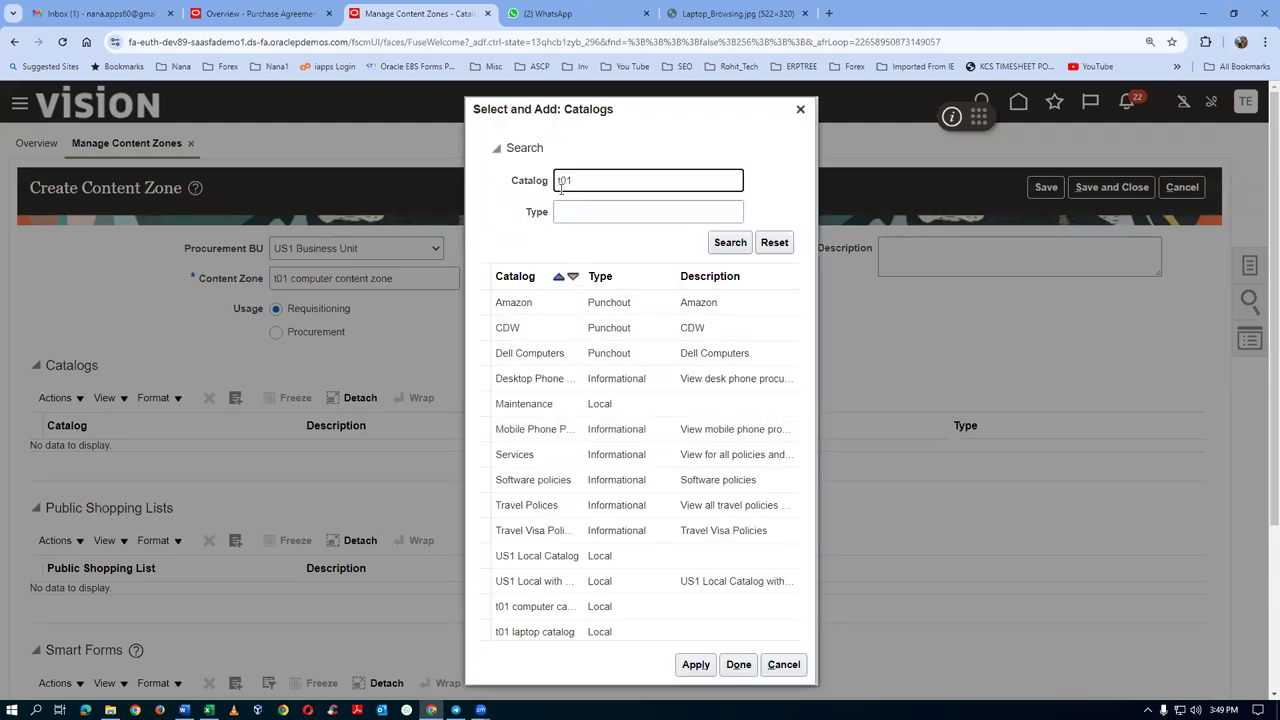
text(t01)
key(Return)
click(553, 452)
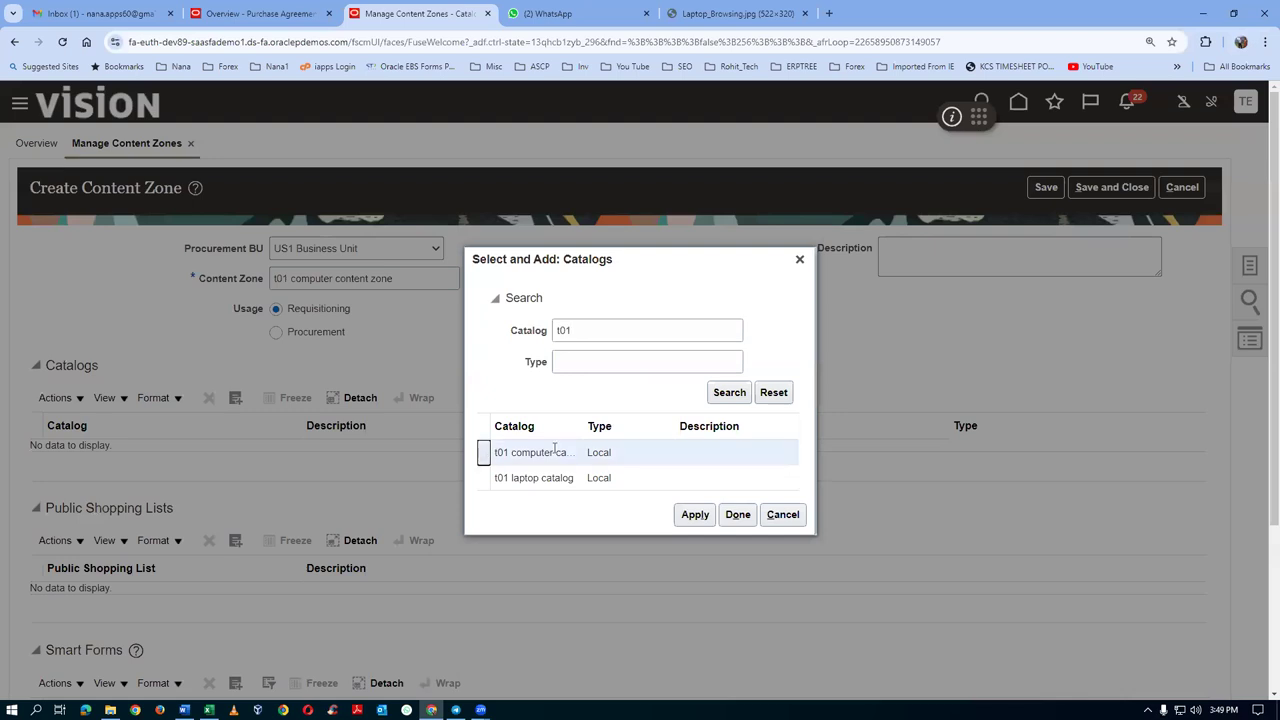
drag(583, 426, 656, 426)
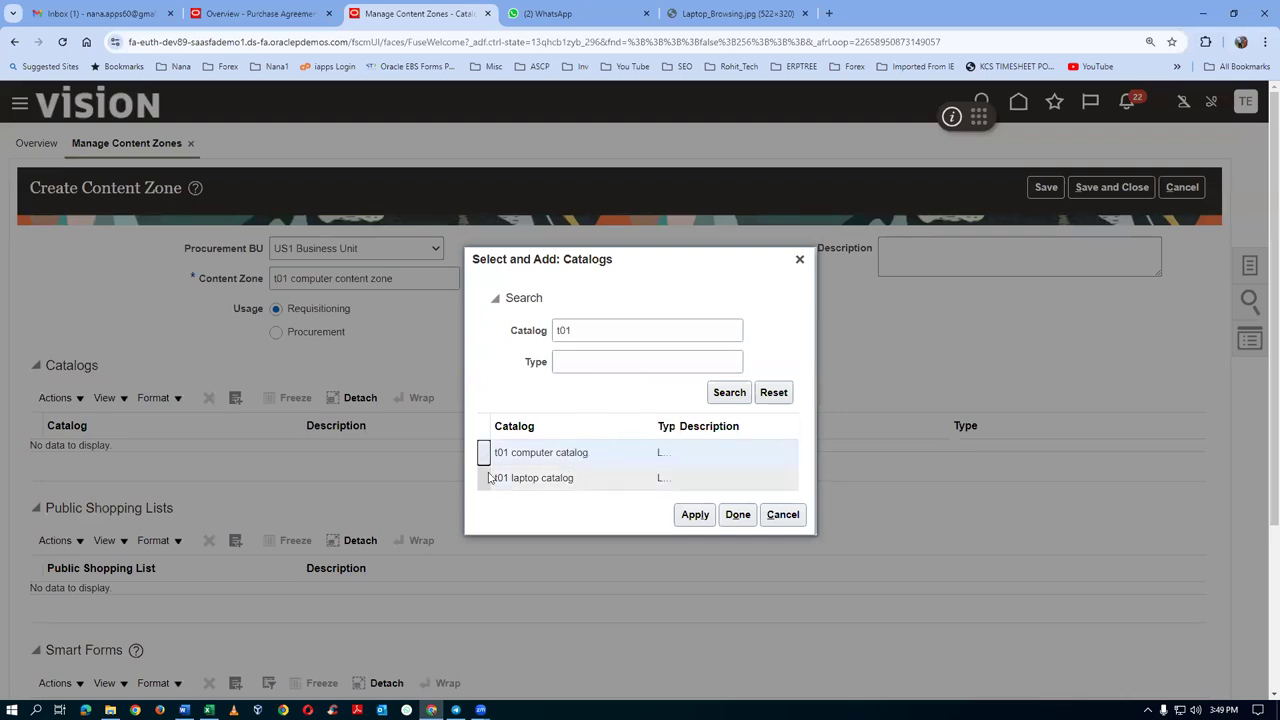
click(695, 514)
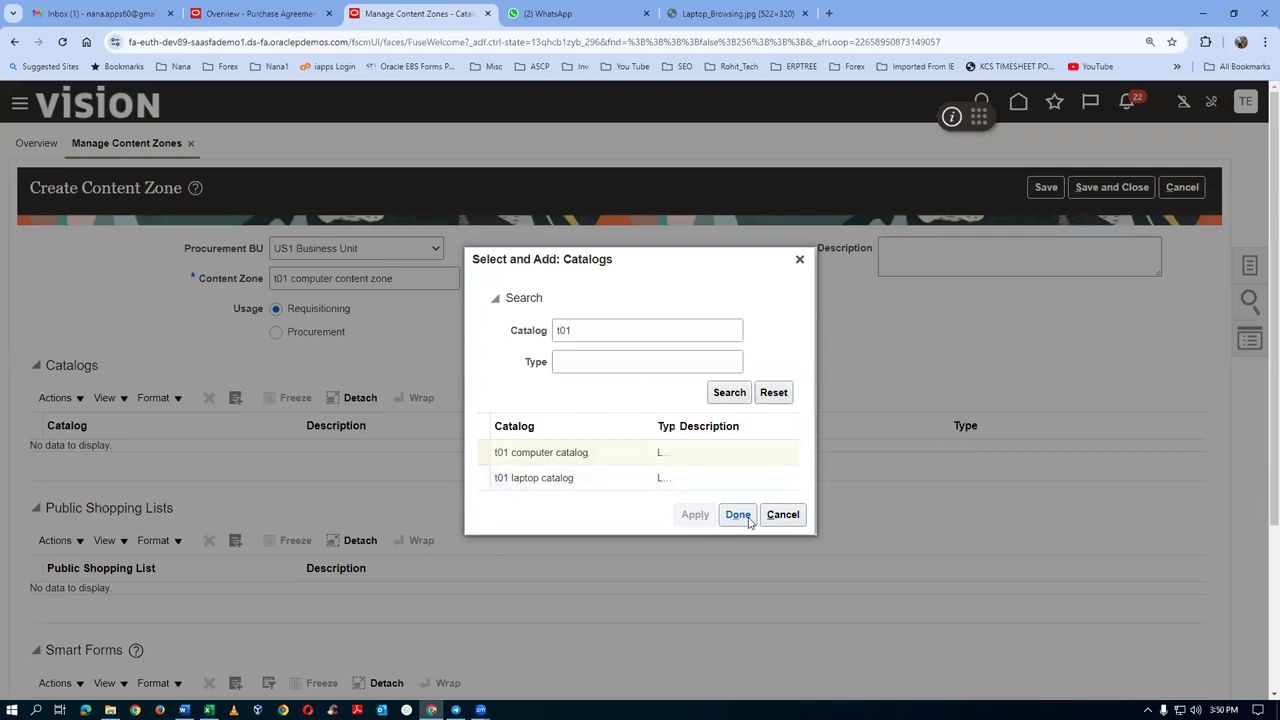
click(738, 514)
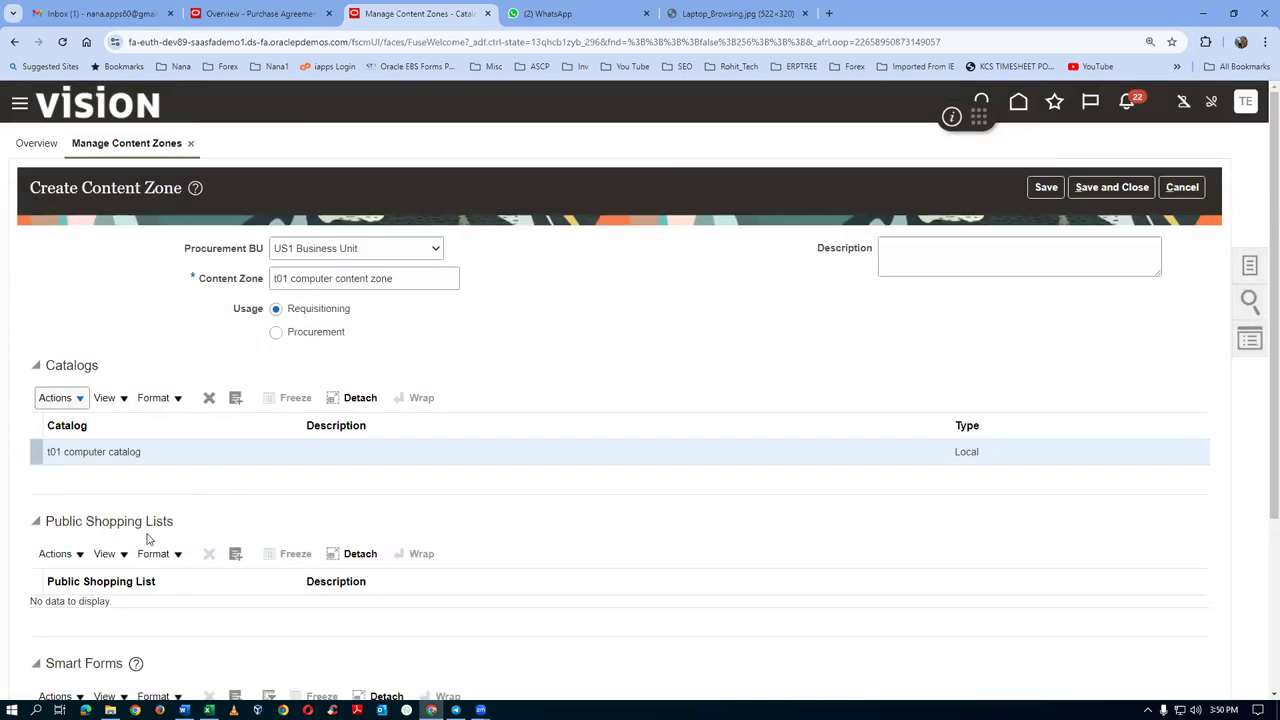
- Secure the zone by worker and add the matching worker to its list
scroll(197, 512, down, 2)
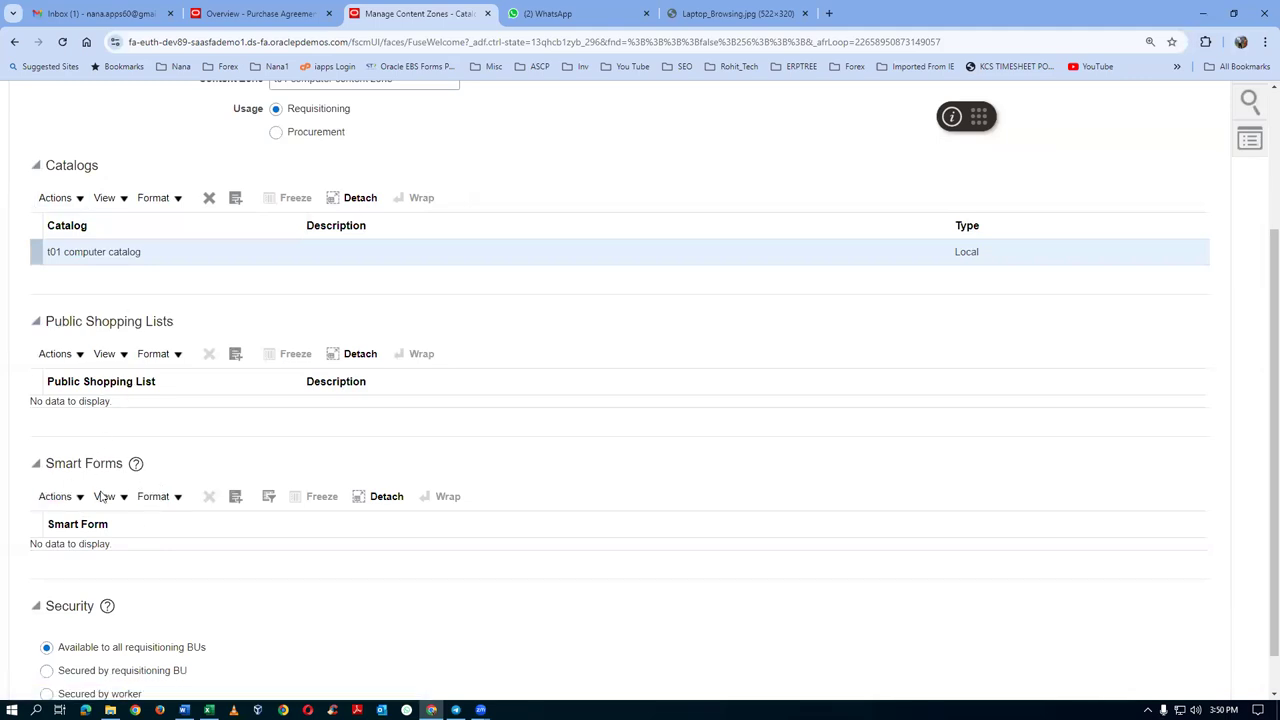
scroll(102, 495, down, 1)
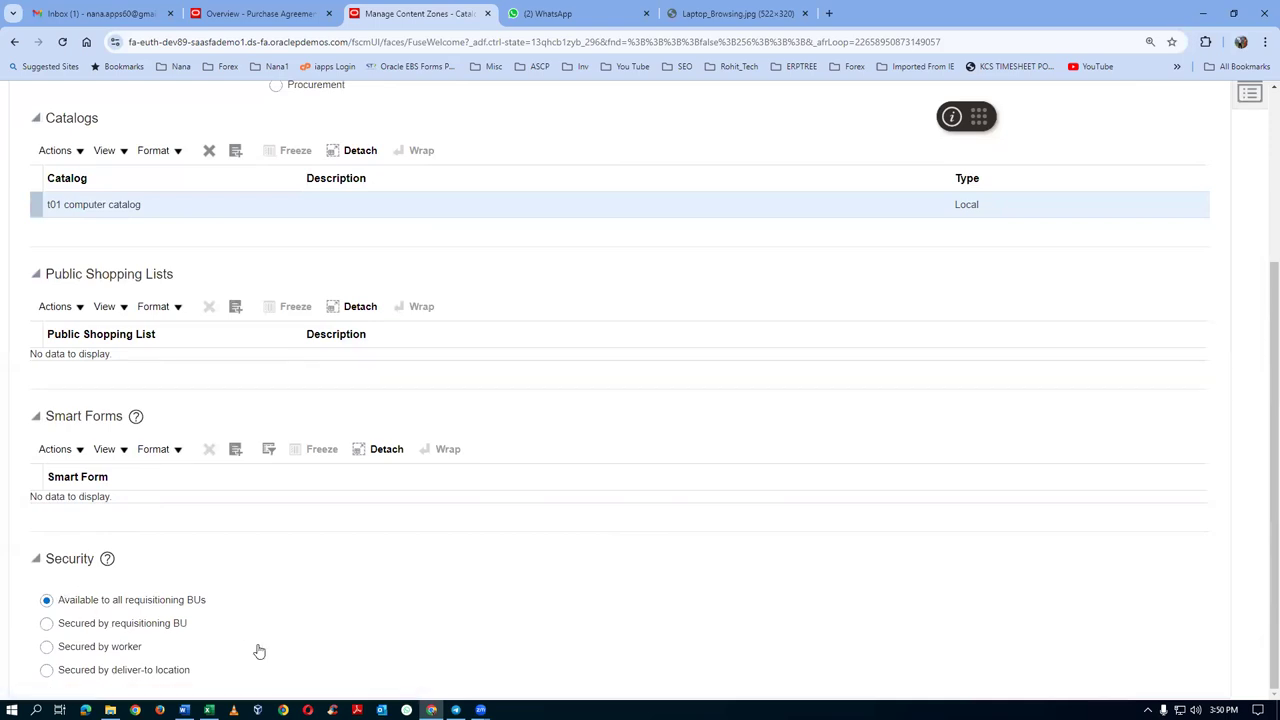
click(46, 647)
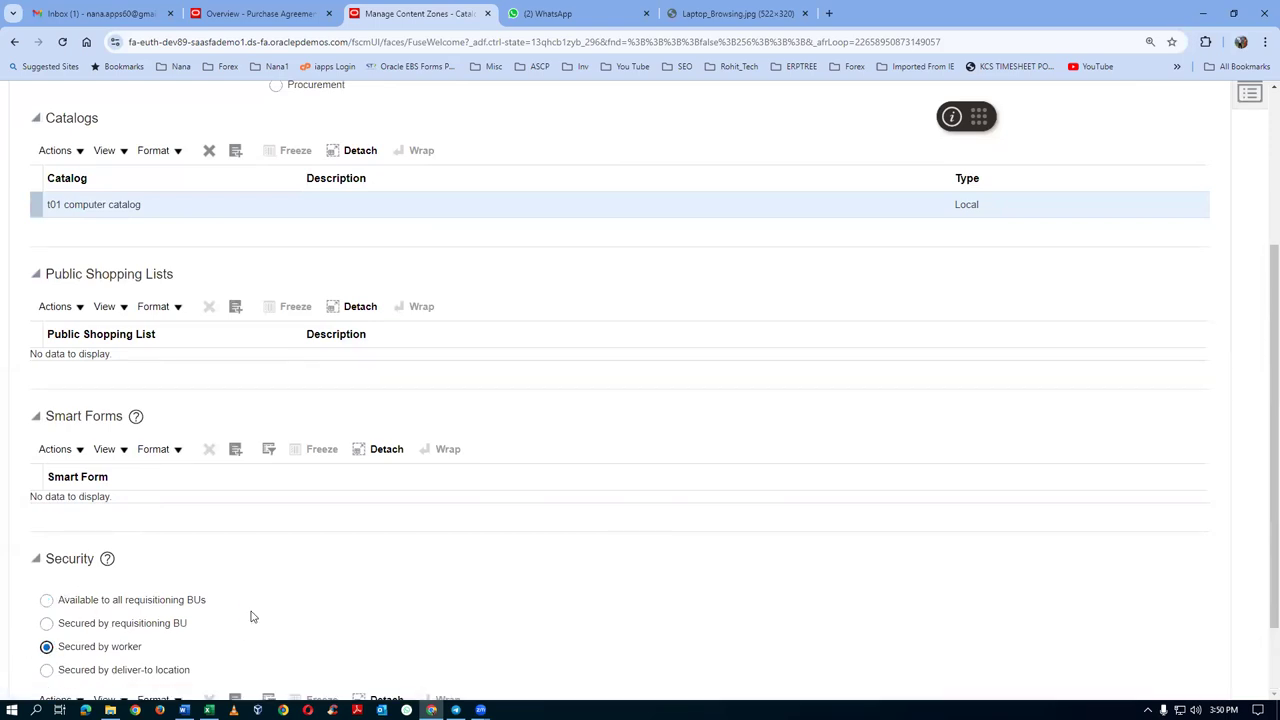
scroll(251, 614, down, 2)
click(79, 604)
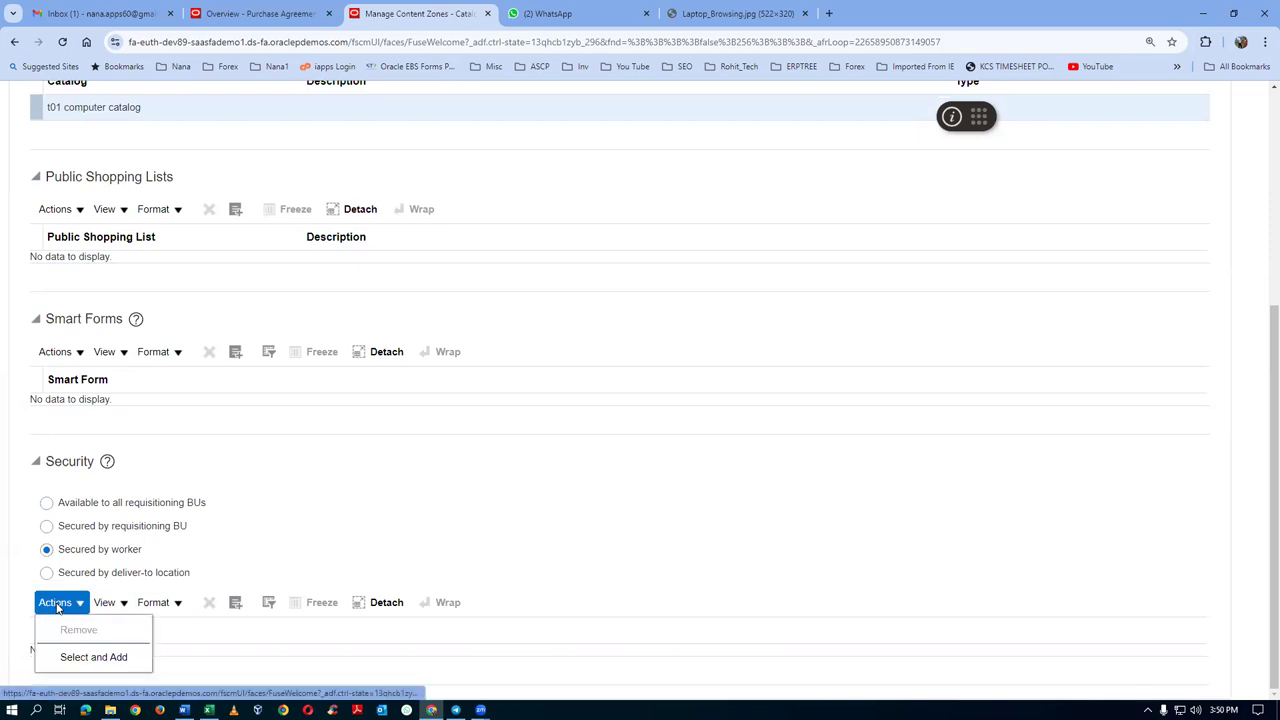
click(69, 657)
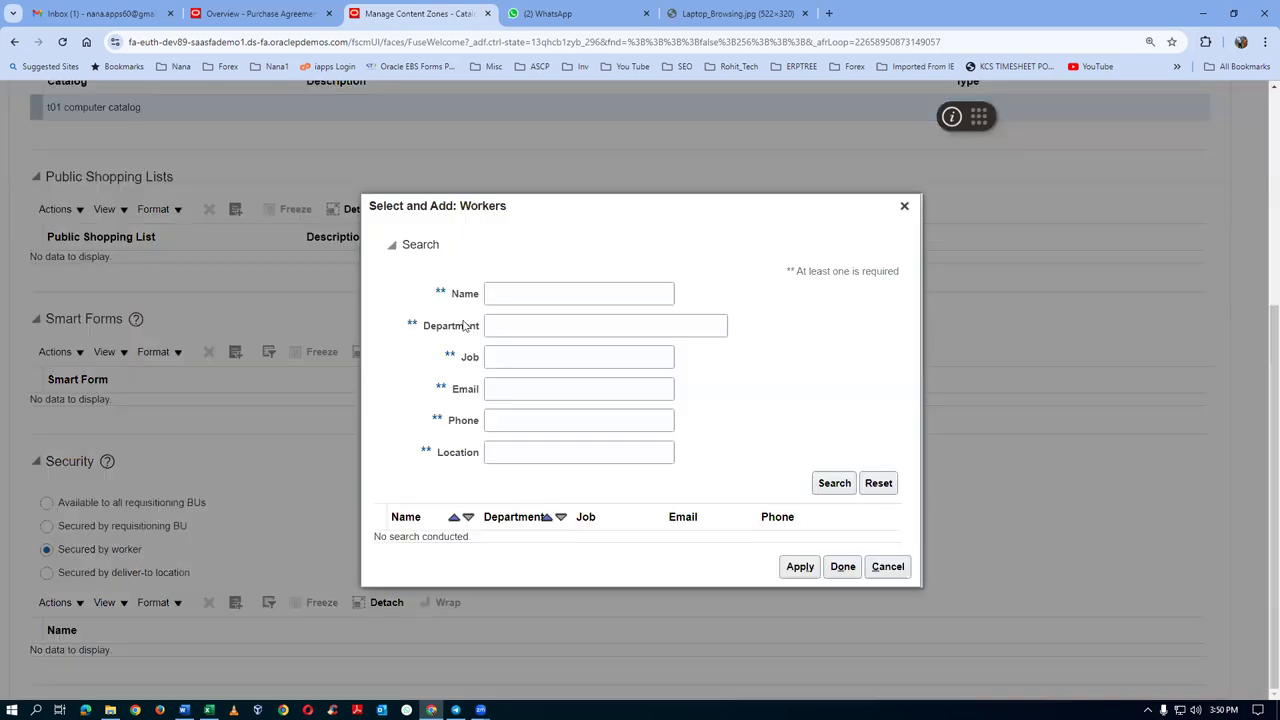
click(518, 291)
text(emp2, t01_)
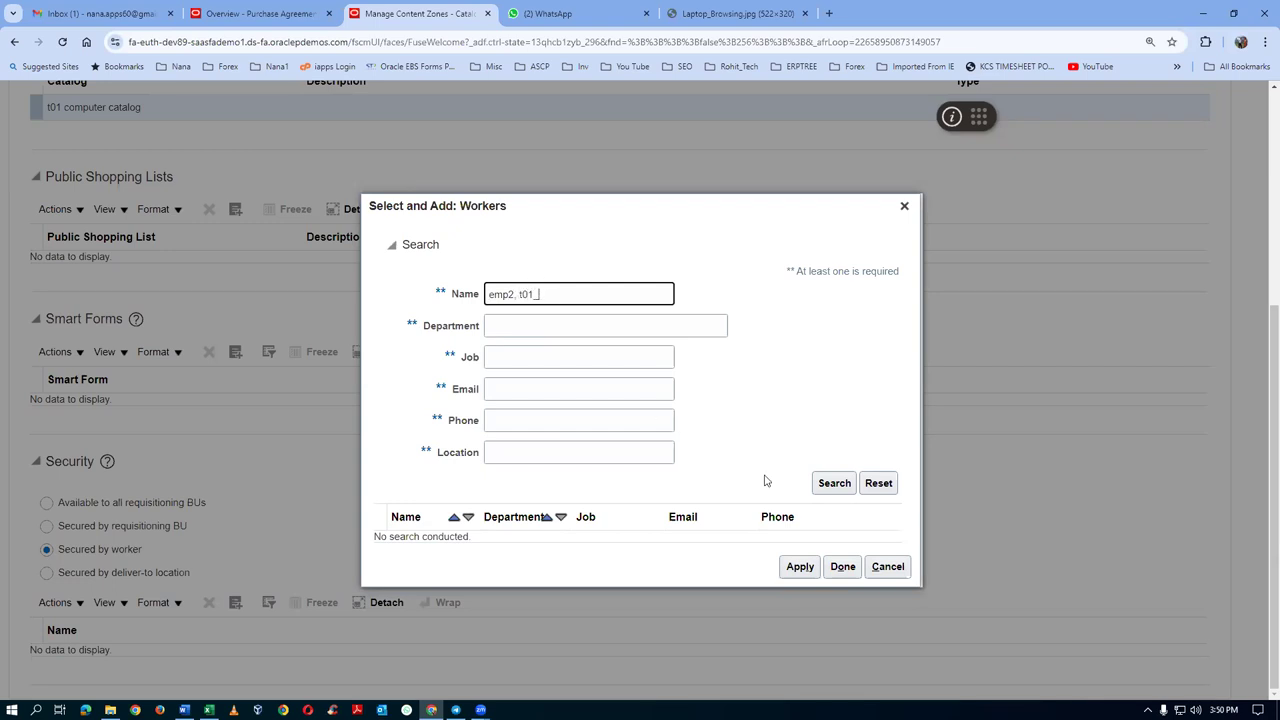
click(834, 484)
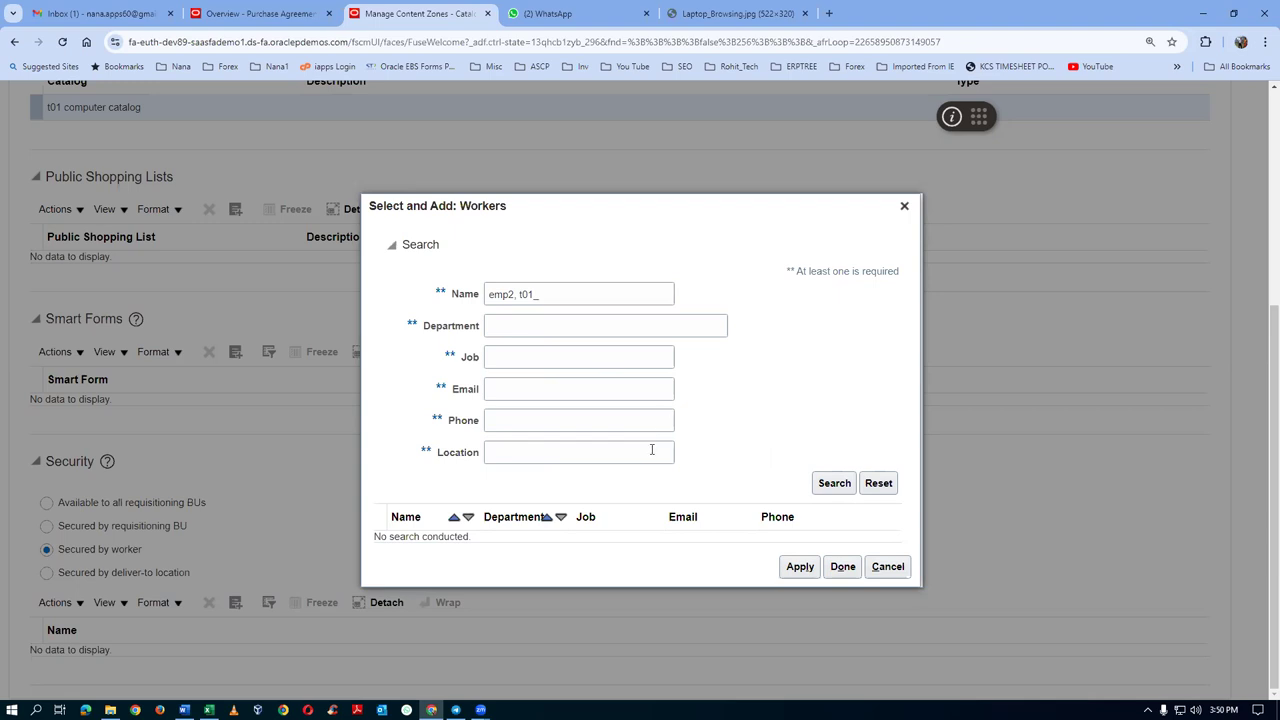
click(390, 540)
click(799, 573)
click(842, 573)
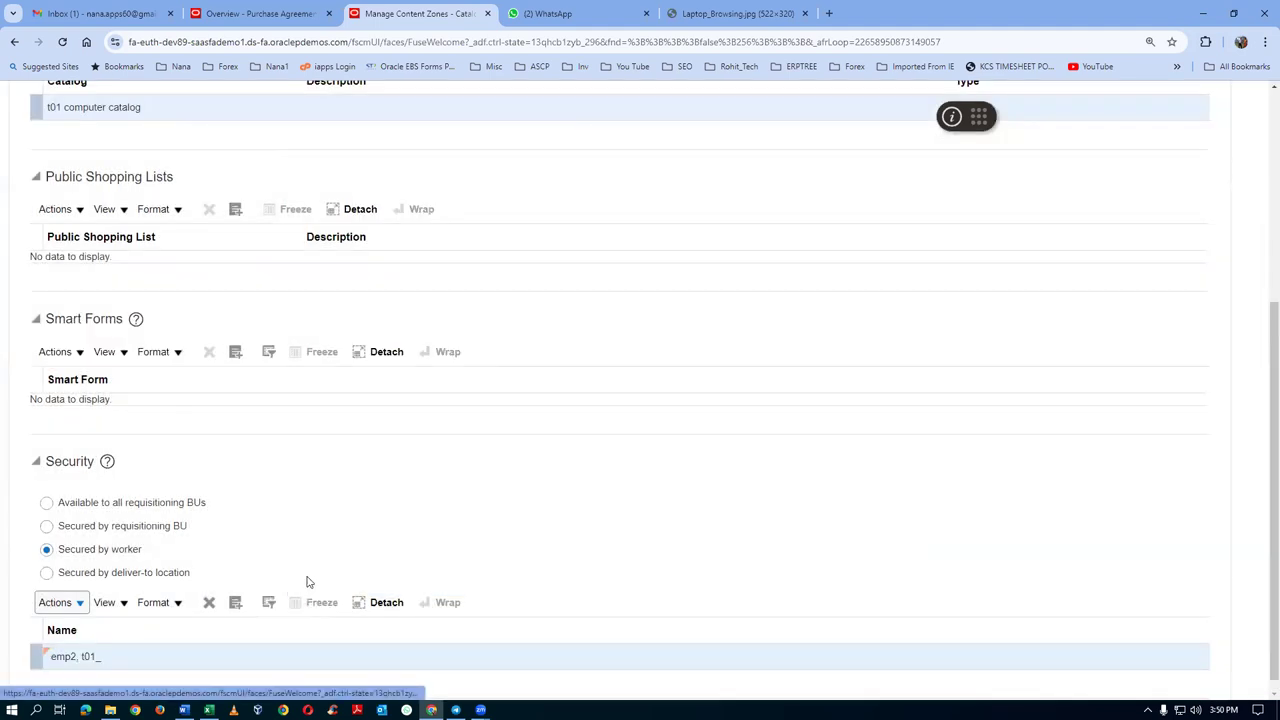
- Save the t01 computer content zone and dismiss the confirmation
scroll(308, 582, up, 2)
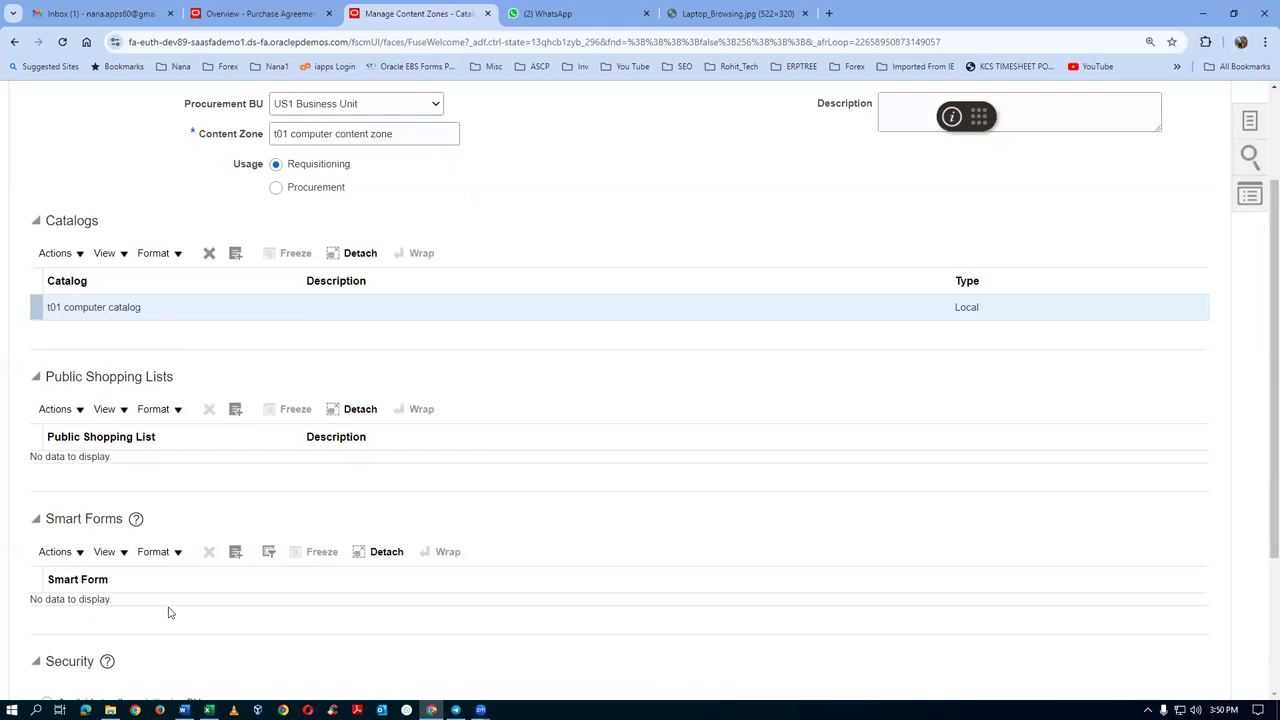
scroll(177, 632, down, 2)
scroll(177, 626, up, 4)
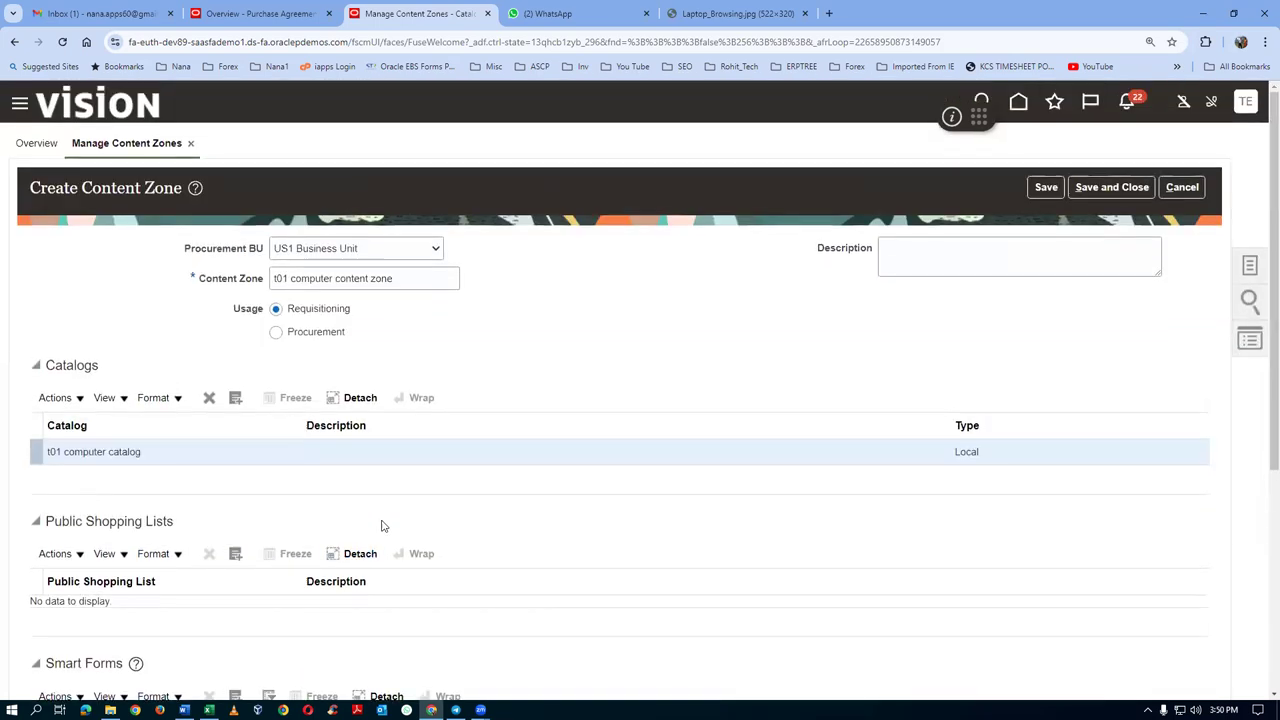
click(1120, 190)
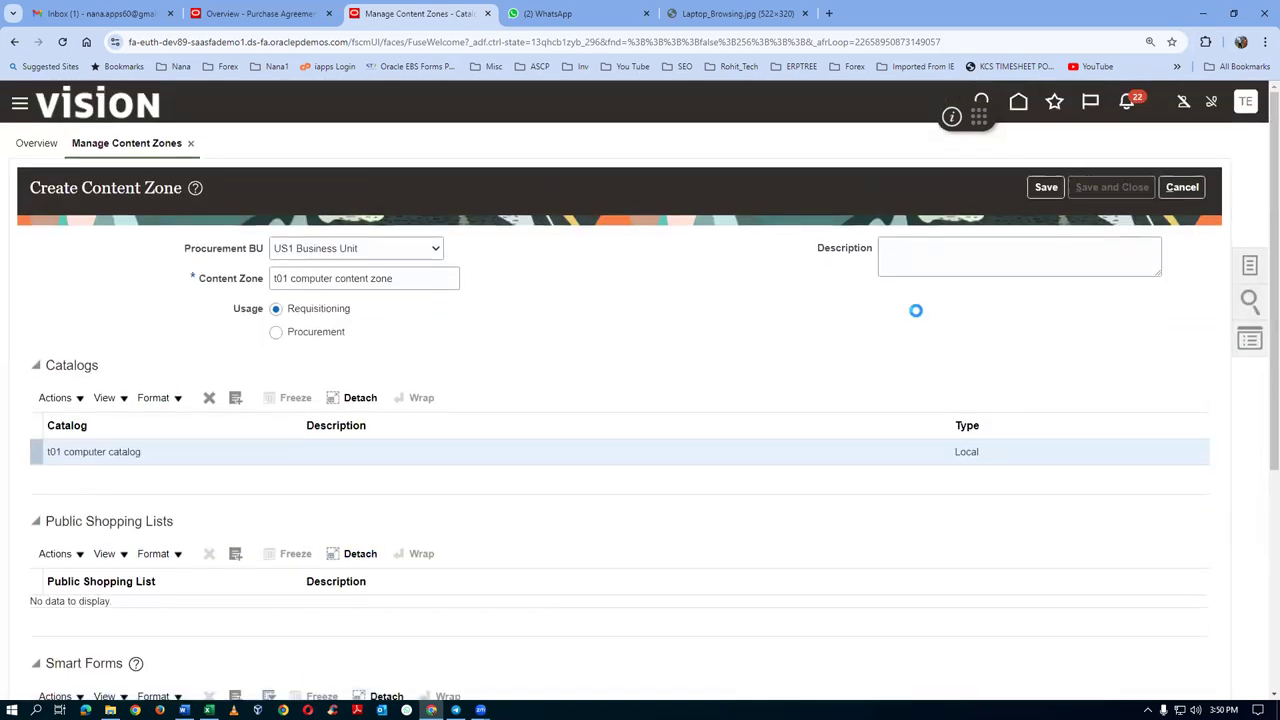
click(679, 264)
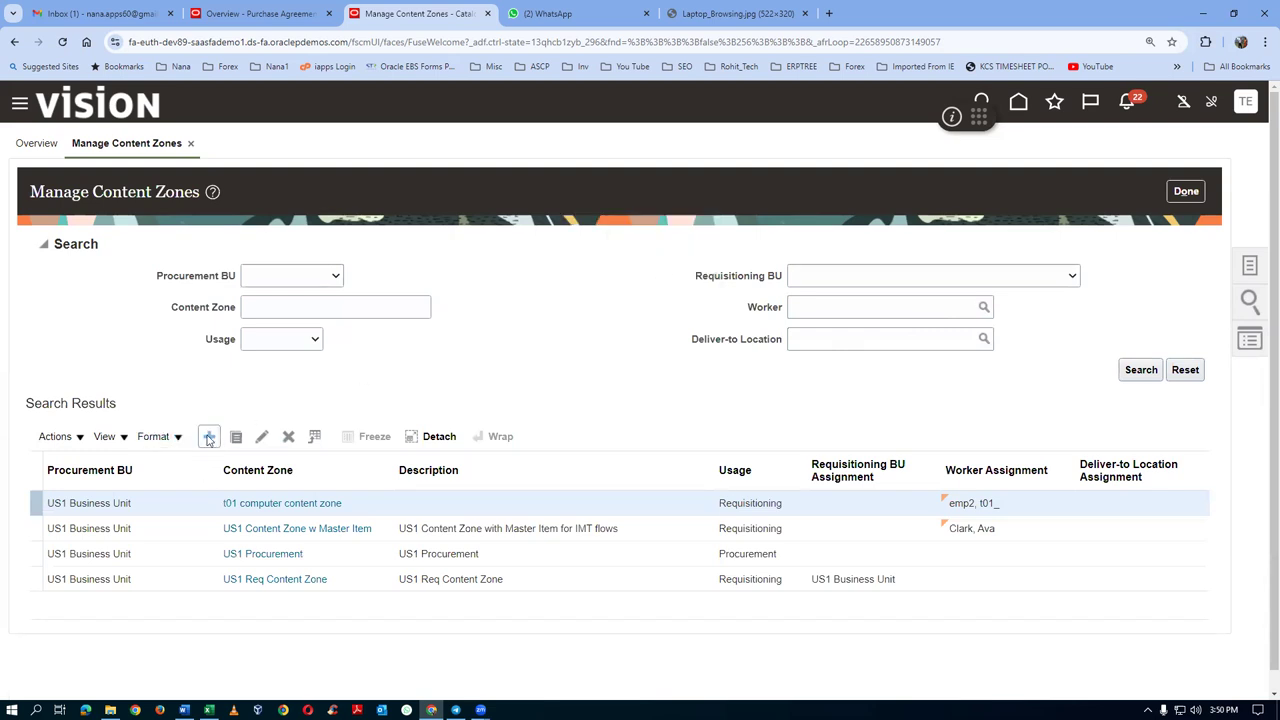
- Add the t01 laptop catalog to the t01 laptop content zone
click(314, 286)
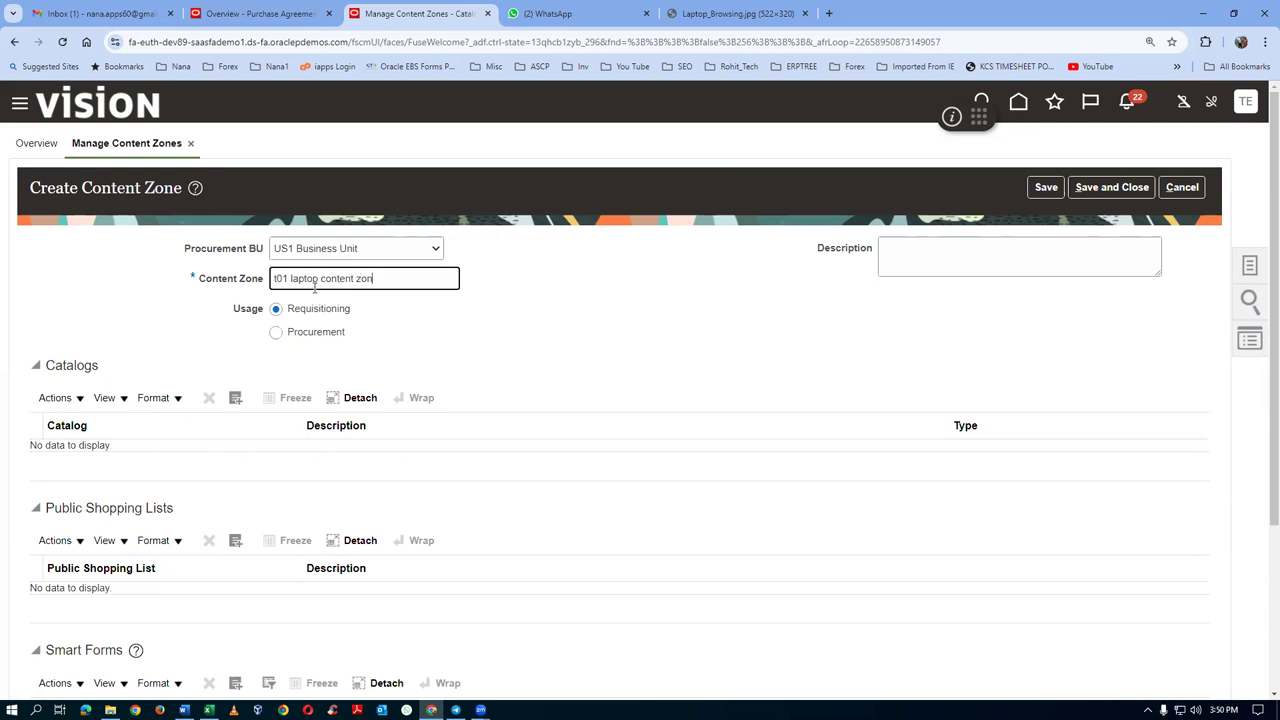
click(52, 399)
click(66, 456)
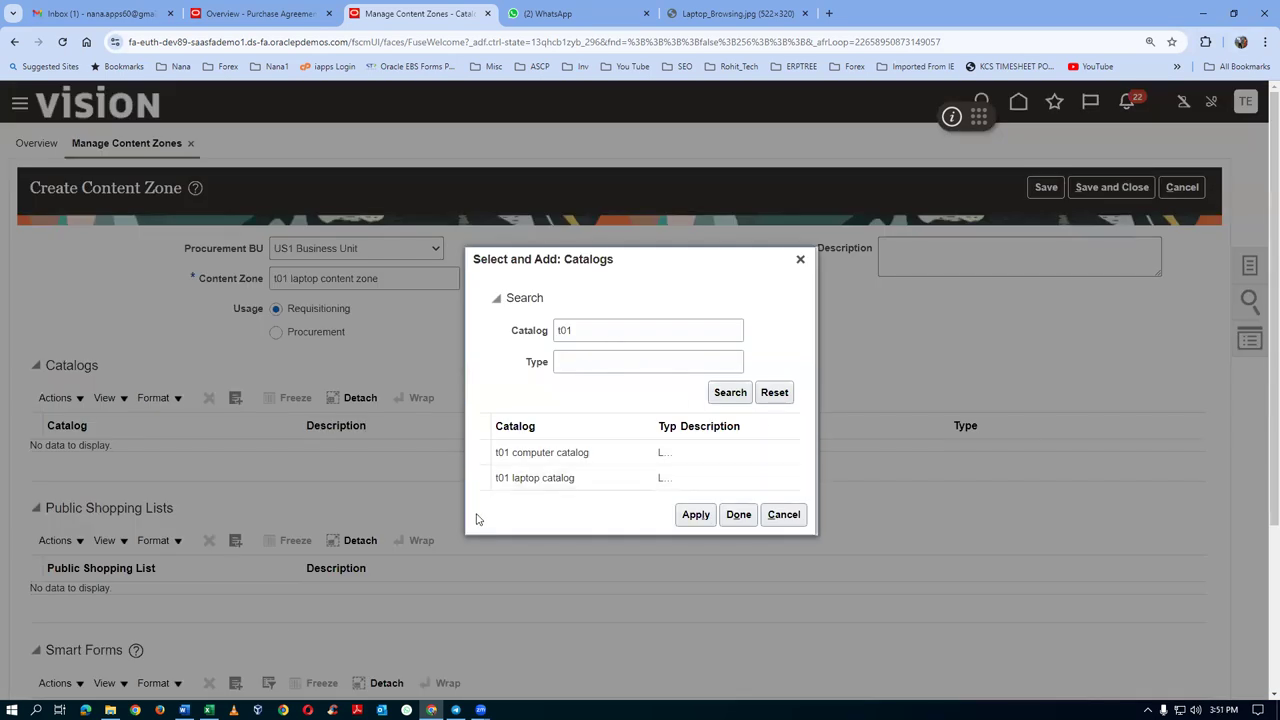
click(482, 478)
click(737, 516)
scroll(300, 545, down, 3)
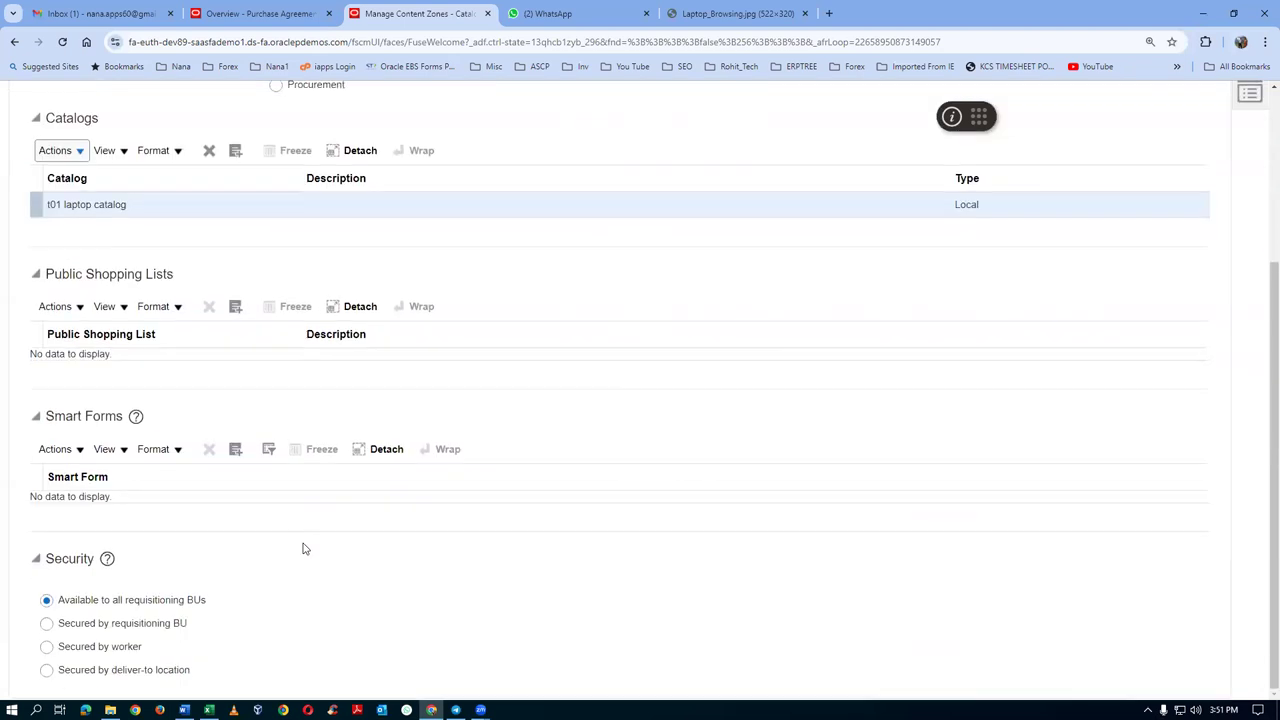
- Secure the zone by worker, assign the other employee, and save it
click(79, 654)
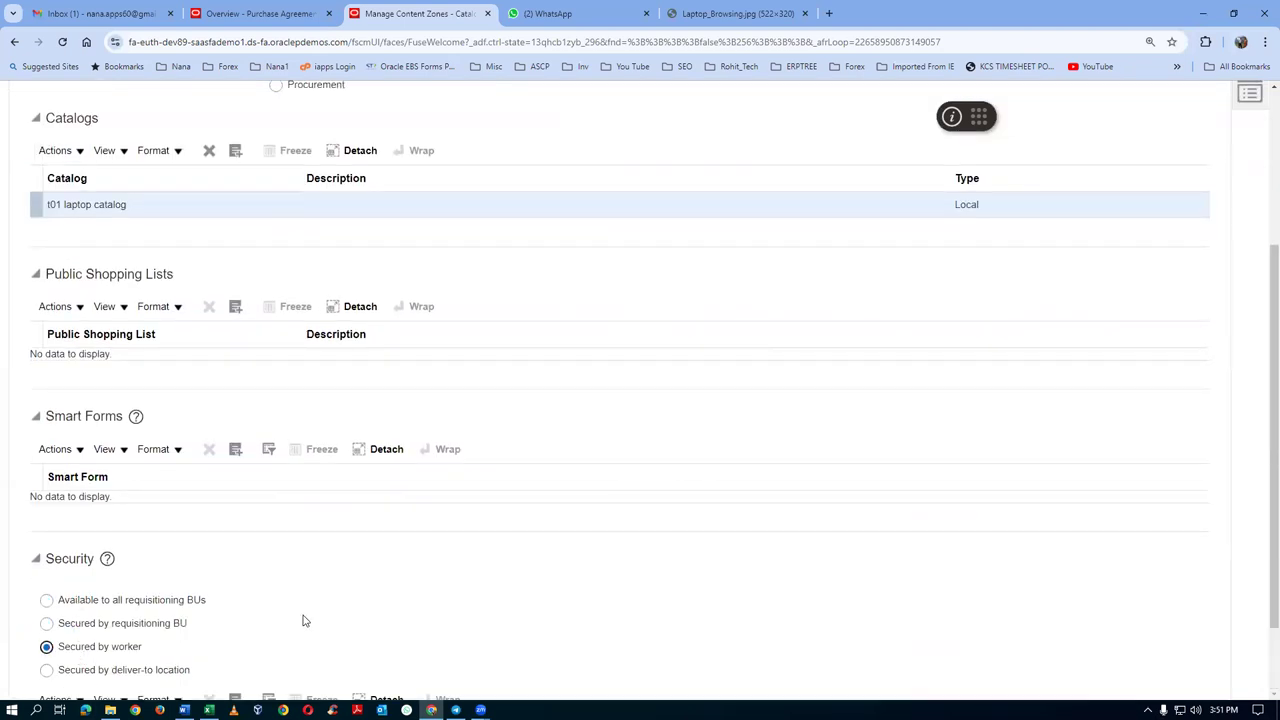
scroll(305, 621, down, 1)
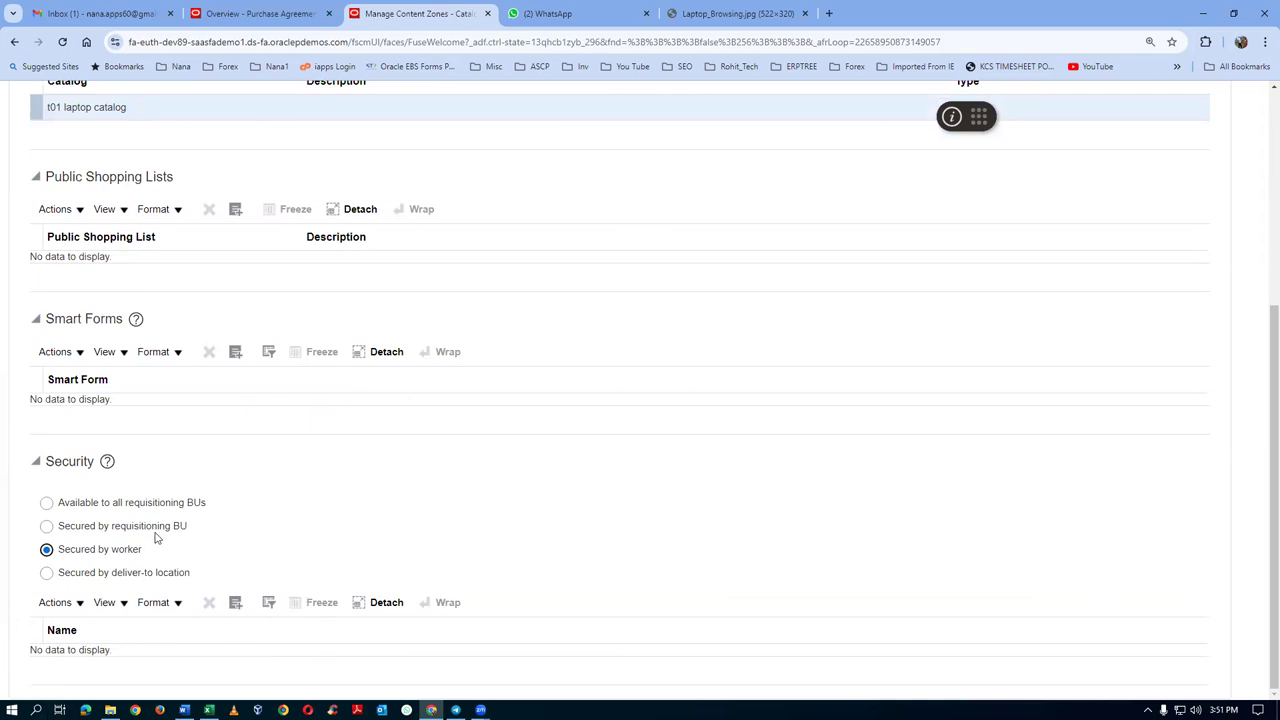
click(52, 603)
click(97, 655)
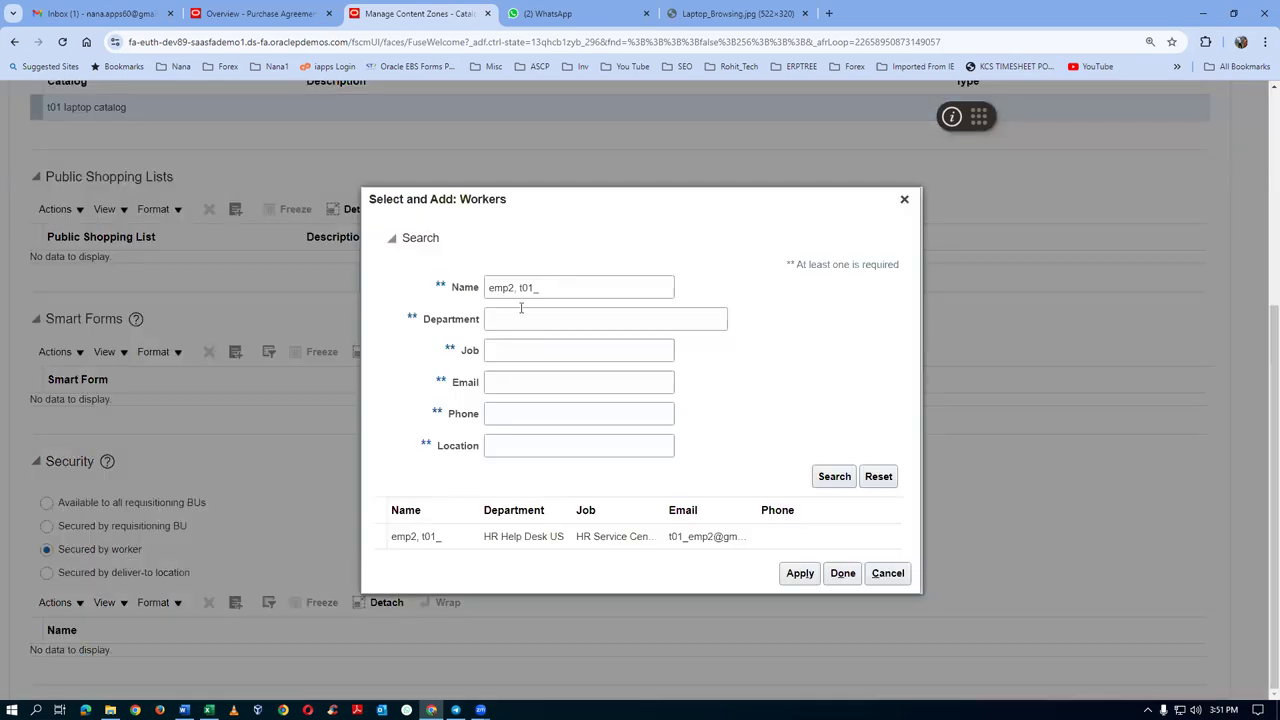
click(514, 286)
key(BackSpace)
text(1)
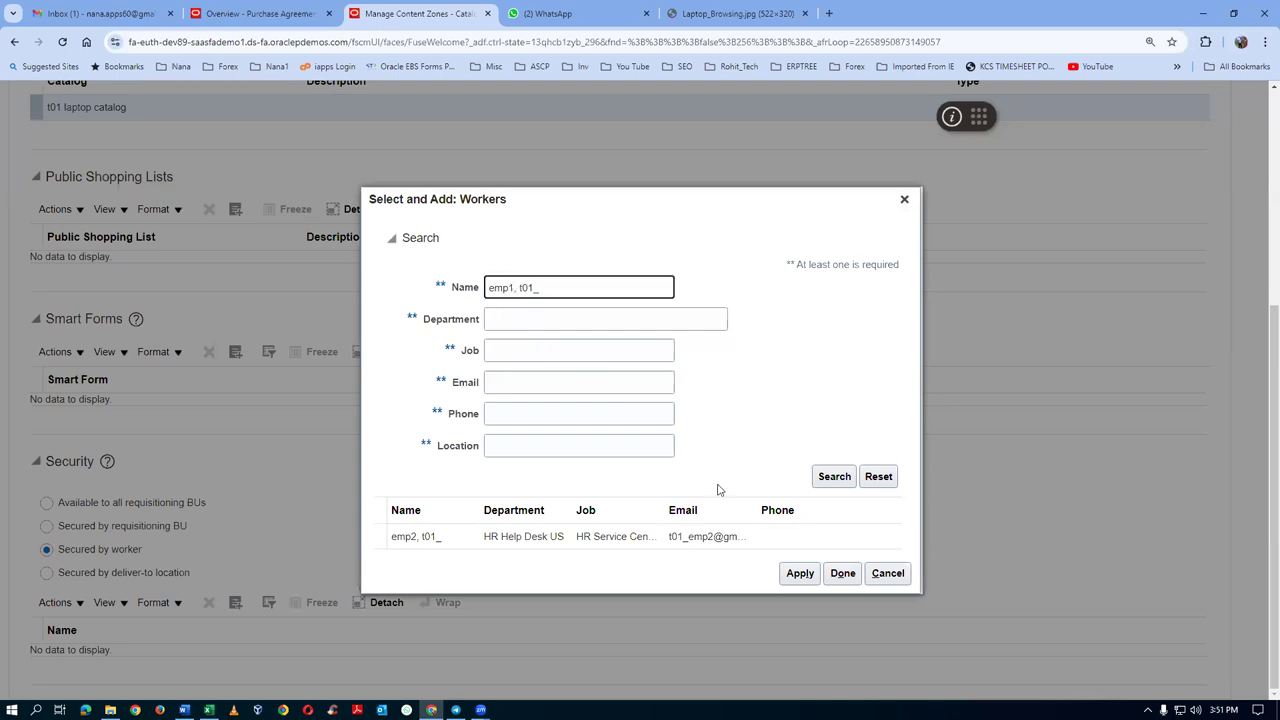
click(836, 477)
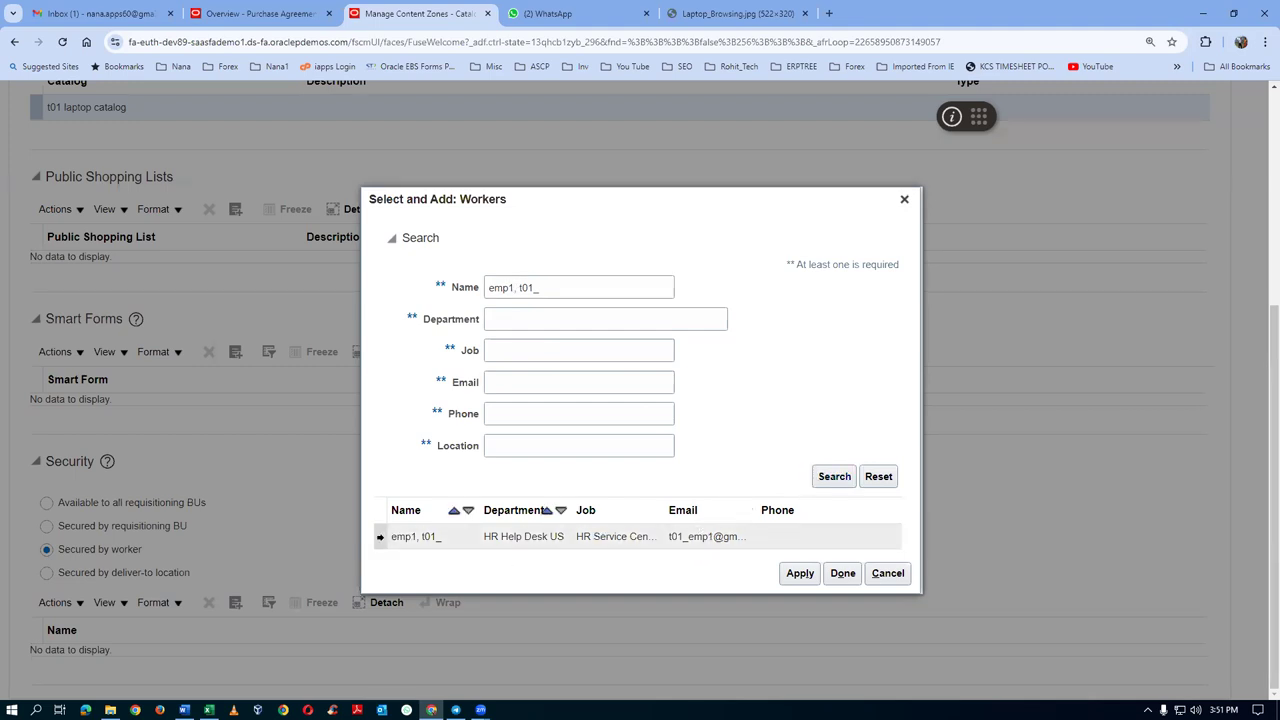
click(799, 573)
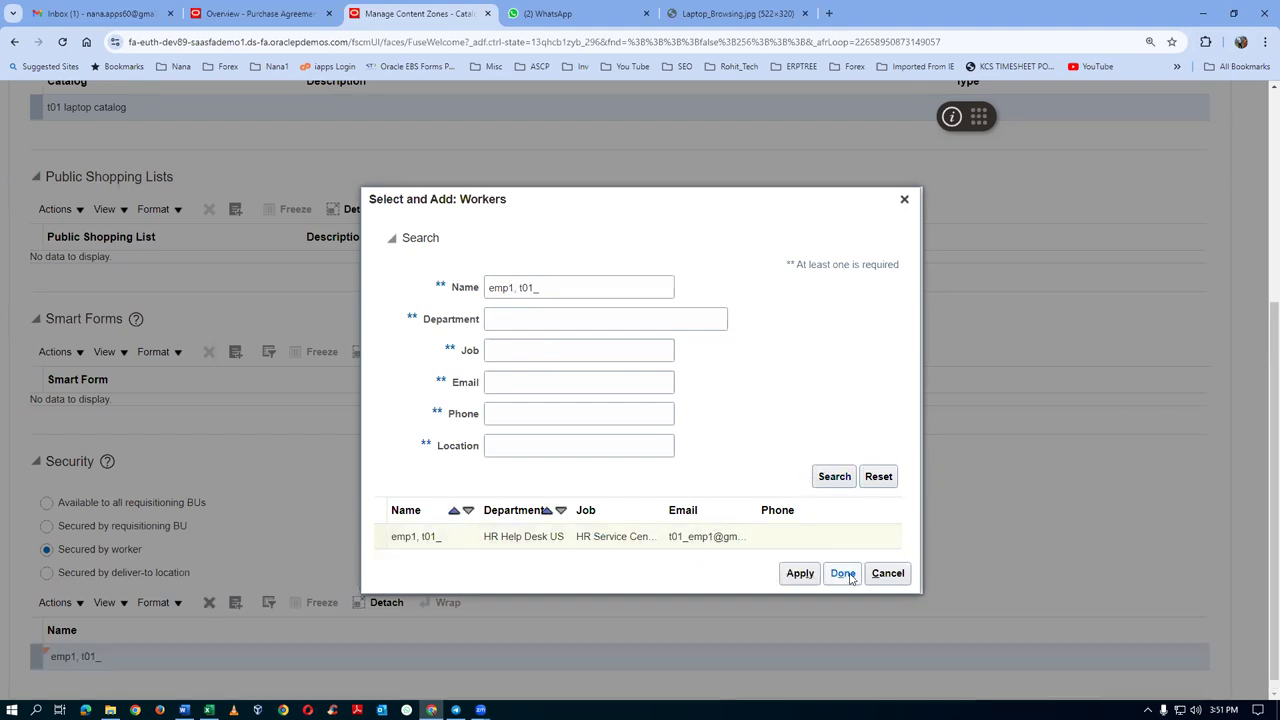
click(843, 574)
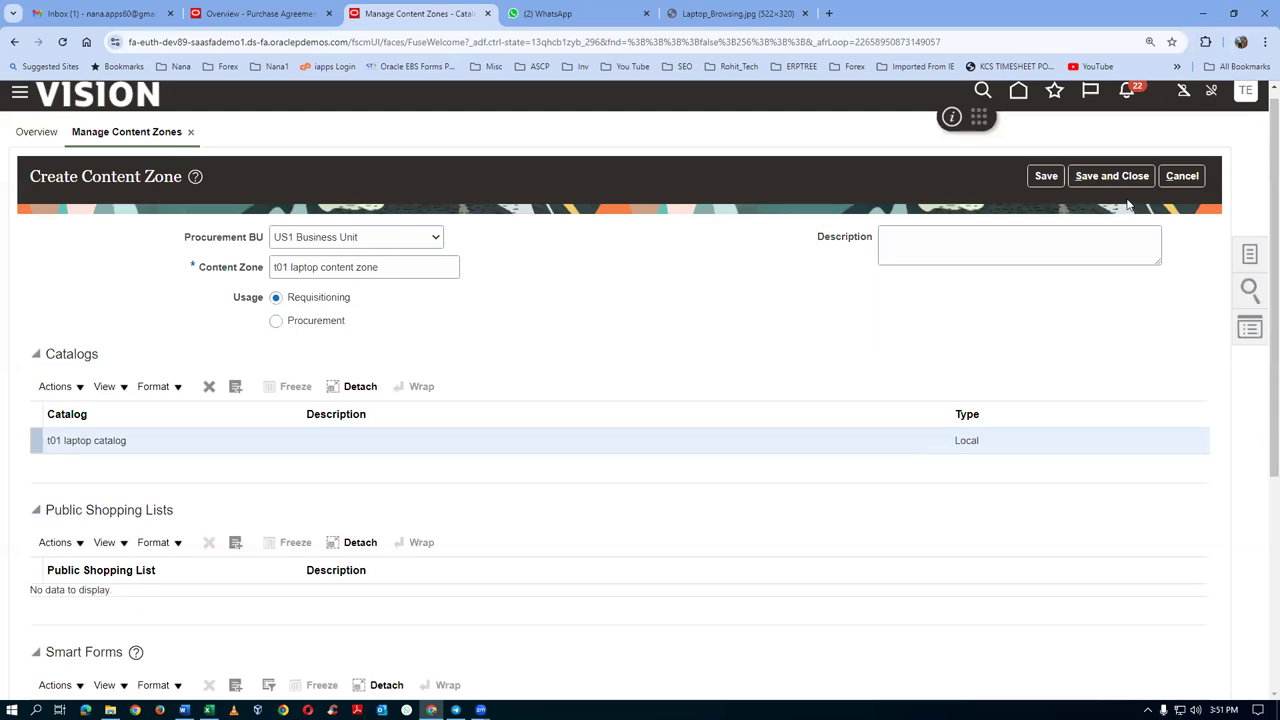
click(1130, 176)
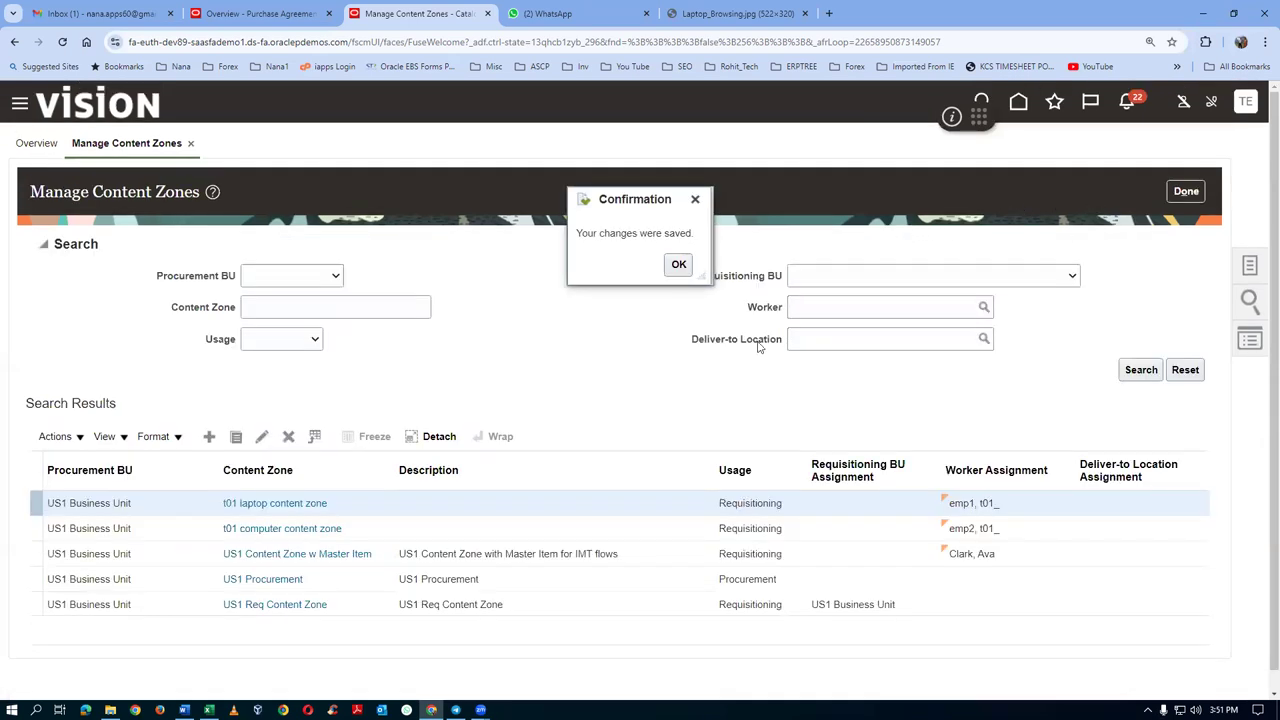
click(676, 264)
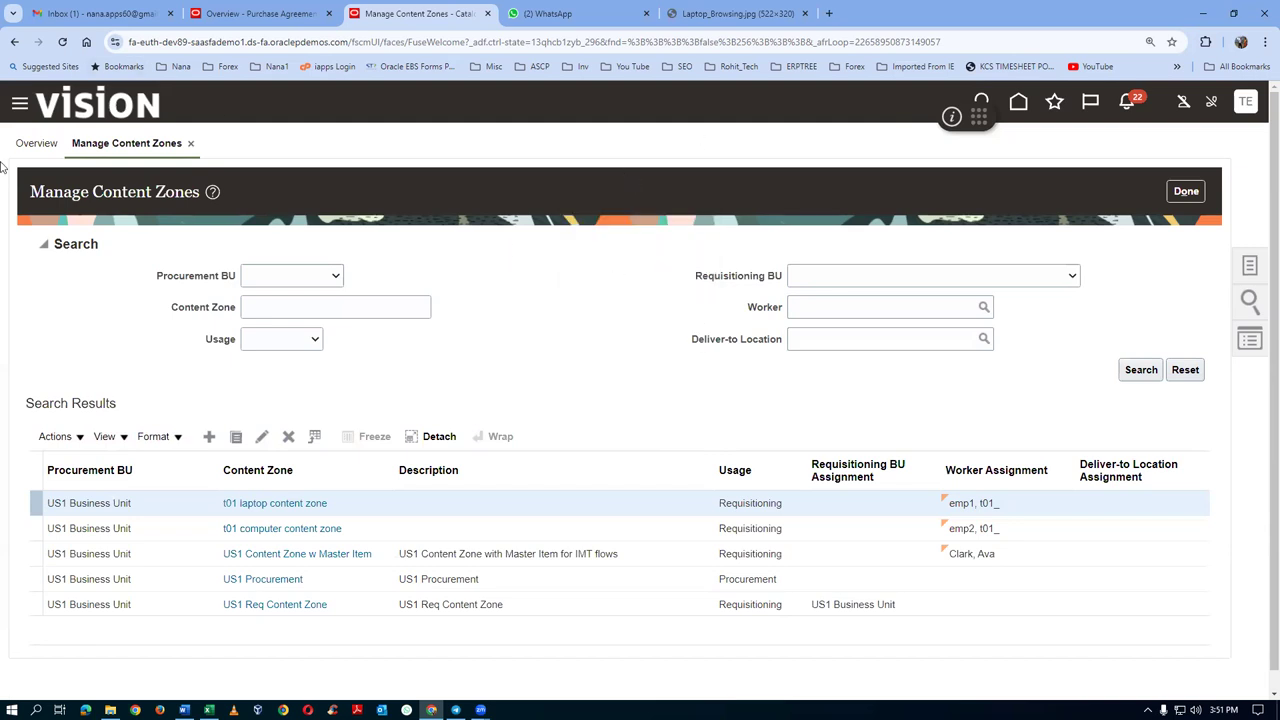
- Select the Oracle site address in the address bar to copy it
click(194, 46)
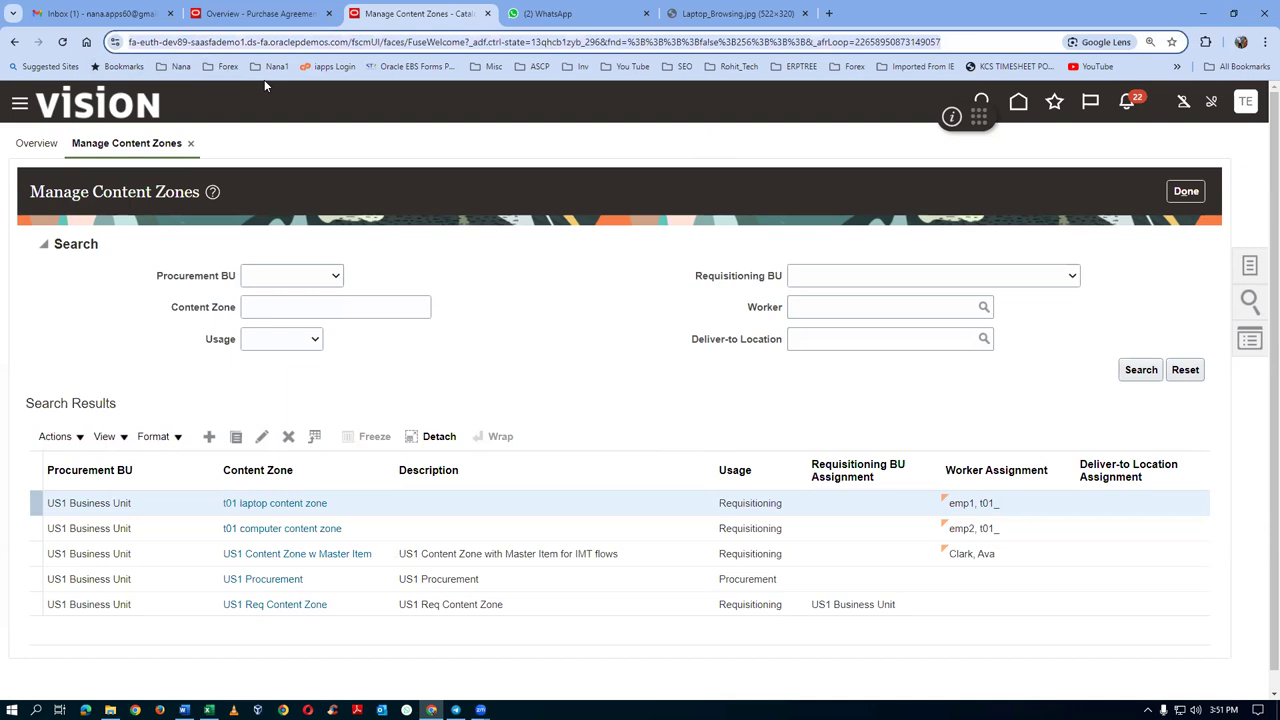
key(Home)
key(shift+Right)
key(shift+Right)
key(shift+Right)
key(shift+Right)
key(shift+Right)
key(shift+Right)
key(shift+Right)
key(shift+Right)
key(shift+Right)
key(shift+Right)
key(shift+Right)
key(shift+Right)
key(shift+Right)
key(shift+Right)
key(shift+Right)
key(shift+Right)
key(shift+Right)
key(shift+Right)
key(shift+Right)
key(shift+Right)
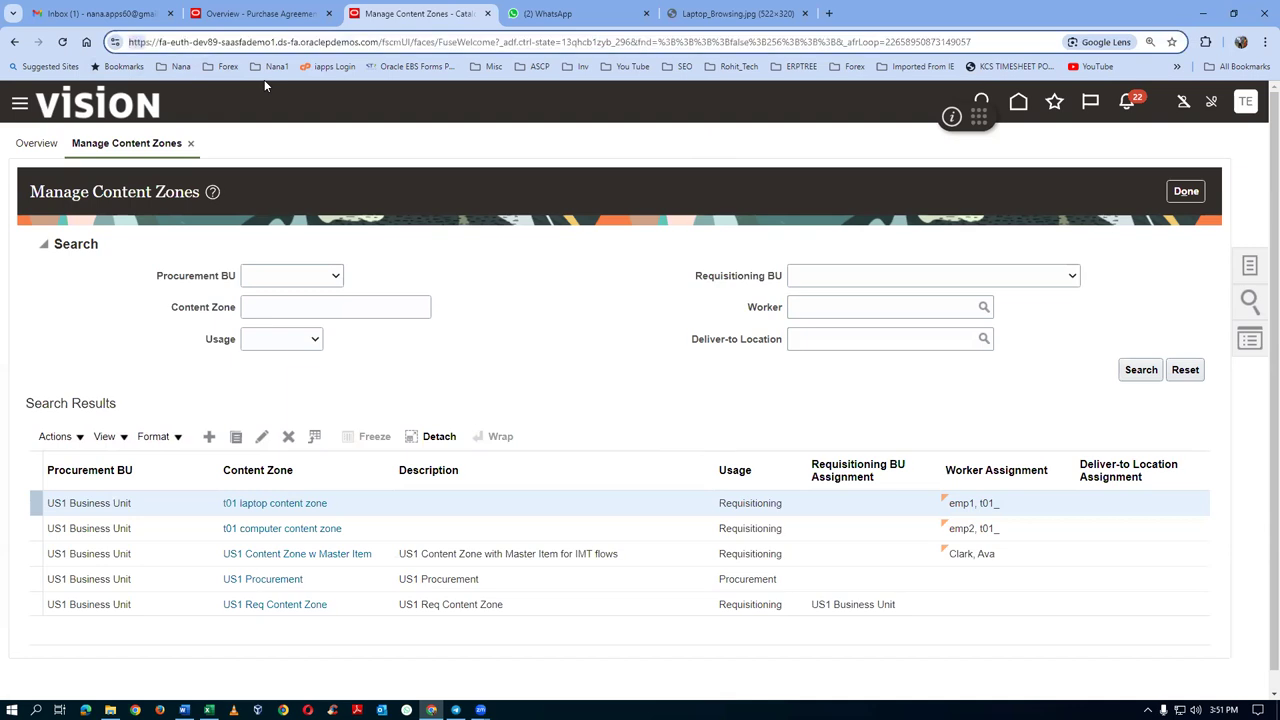
key(shift+Right)
key(shift+Right)
key(shift+Right)
key(shift+Right)
key(shift+Right)
key(shift+Right)
key(ctrl+c)
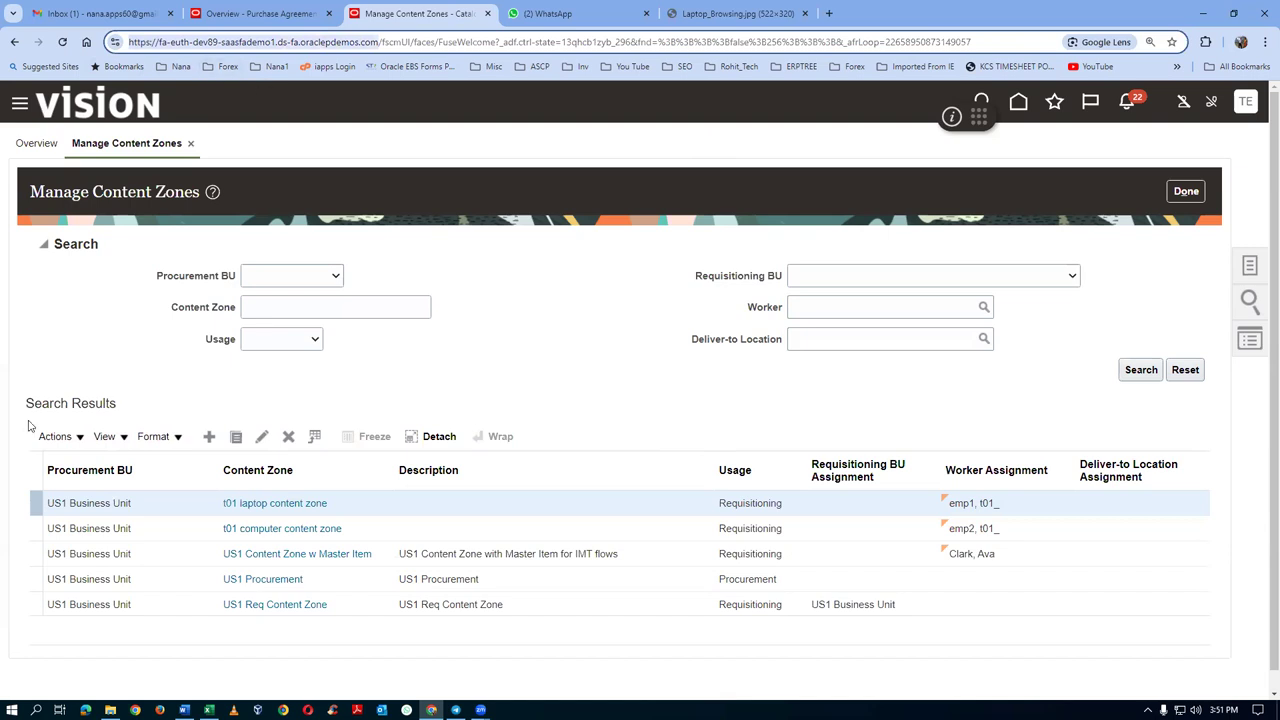
- In Edge, open the copied Oracle URL and sign in with the employee's user ID and password
click(85, 710)
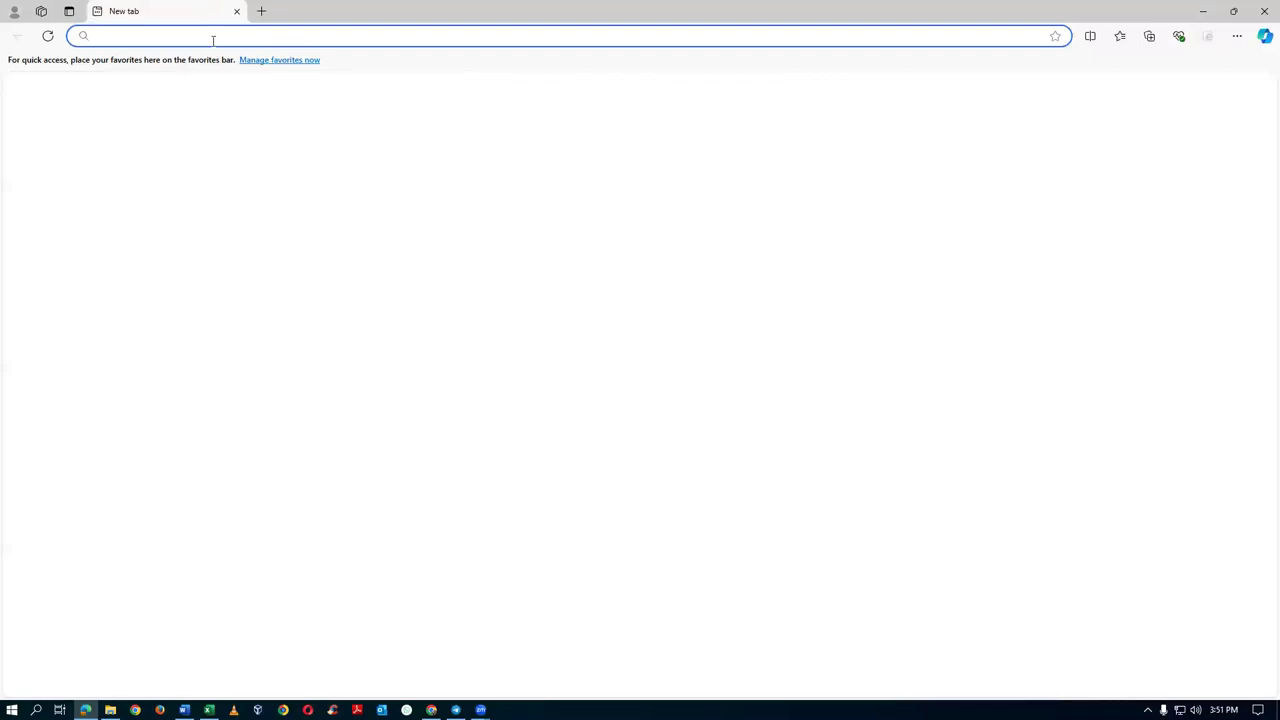
key(ctrl+v)
key(Return)
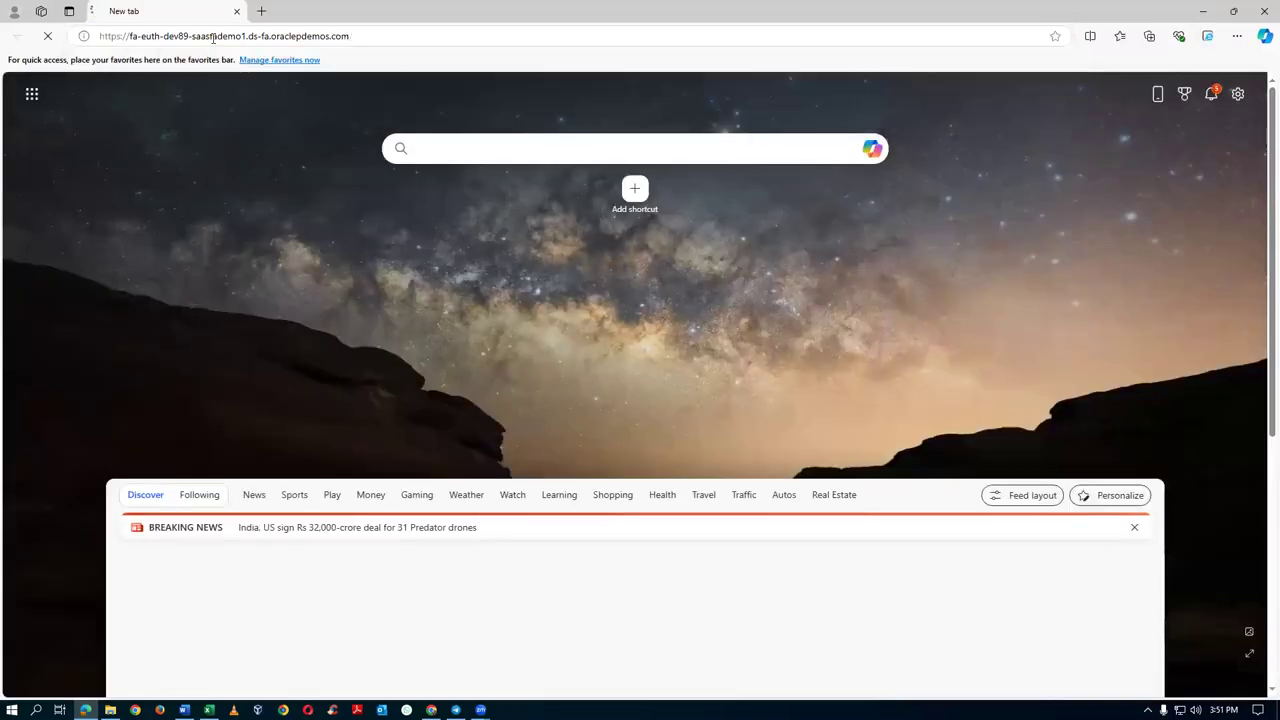
scroll(240, 130, down, 2)
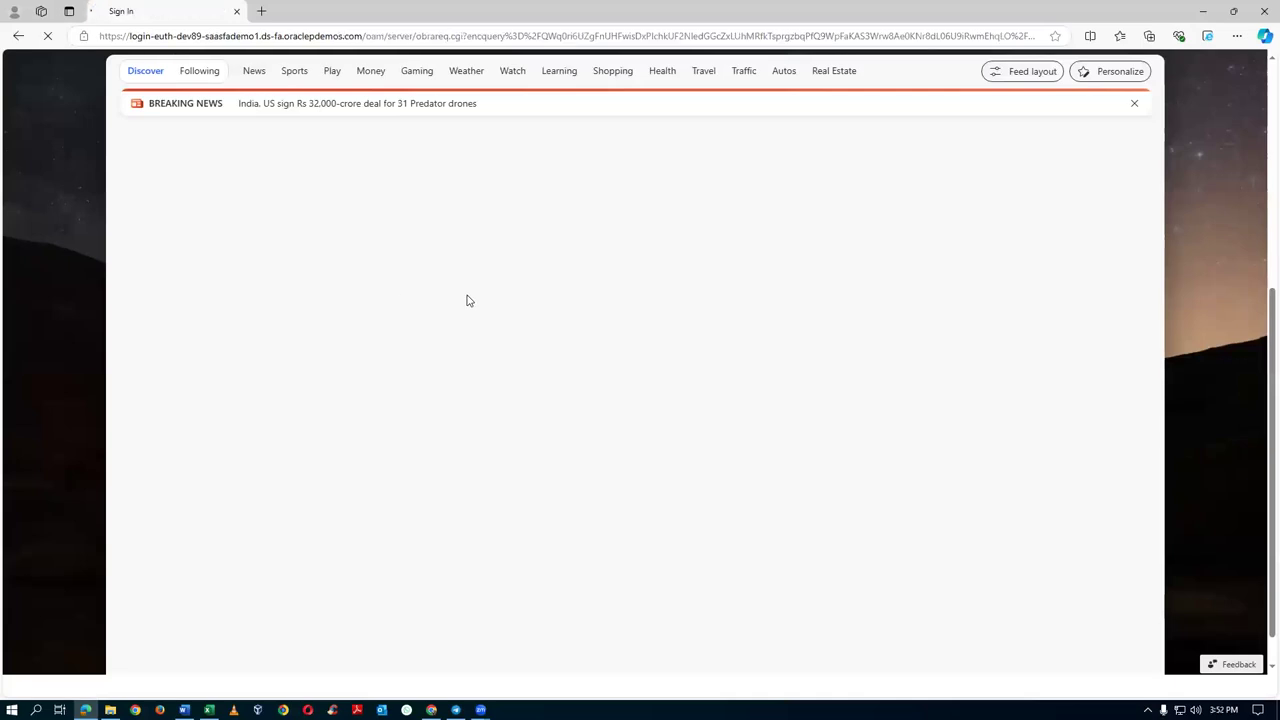
text(t)
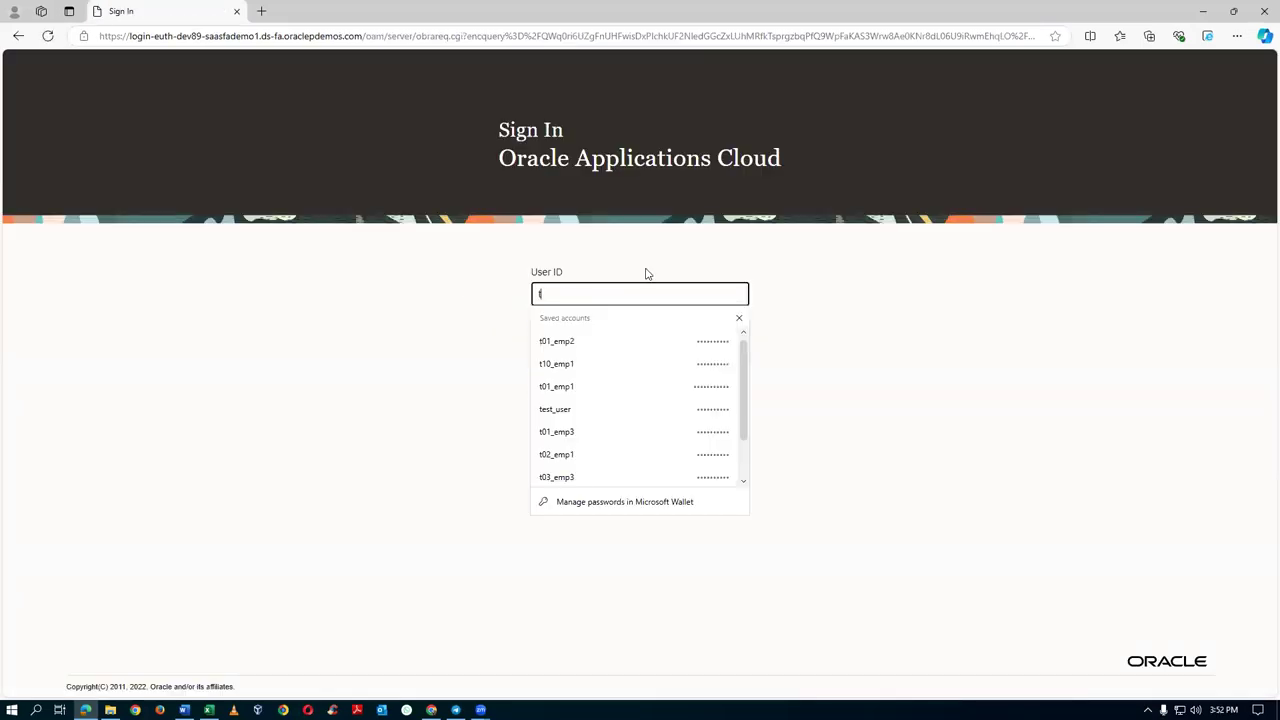
text(01_emp1)
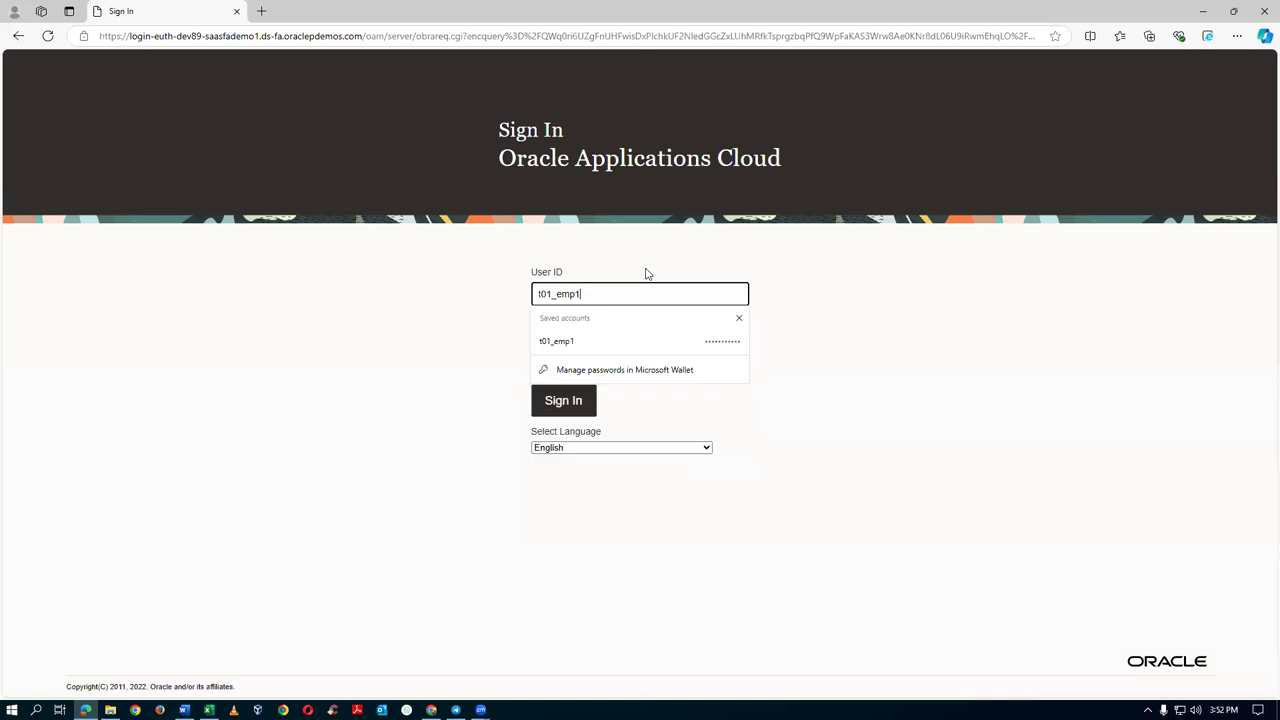
key(Tab)
text(••••••••)
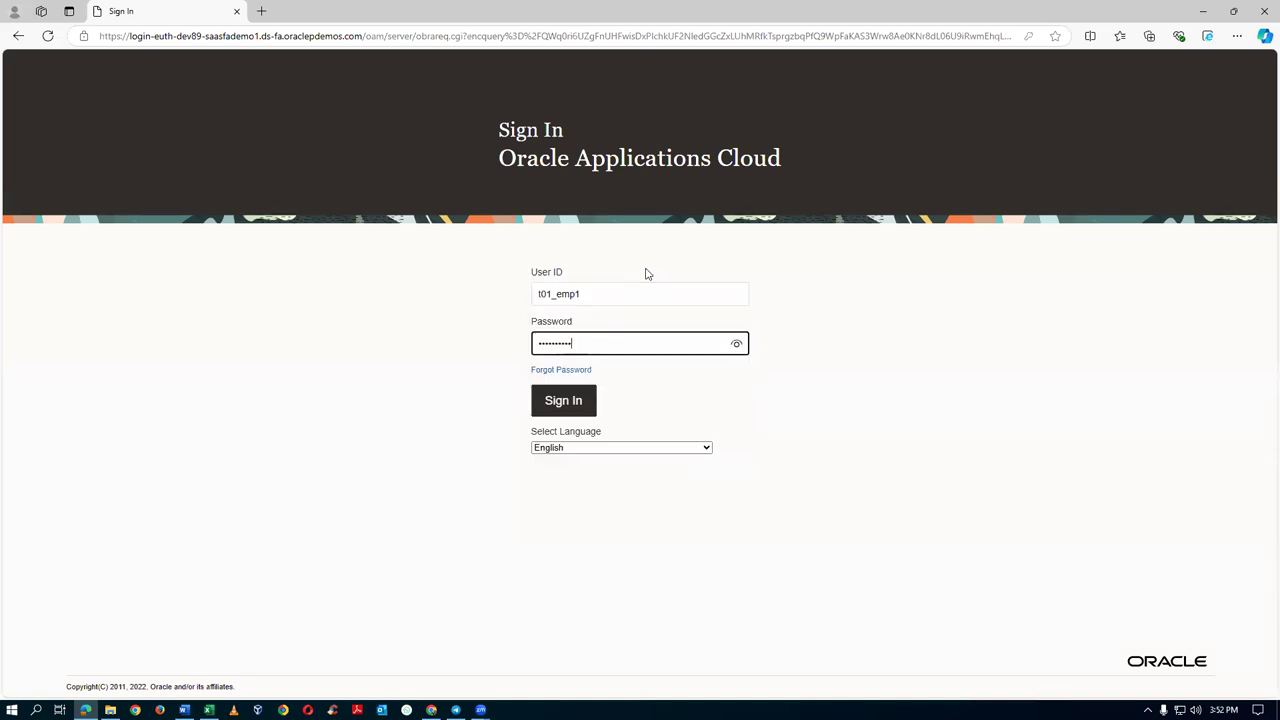
click(563, 400)
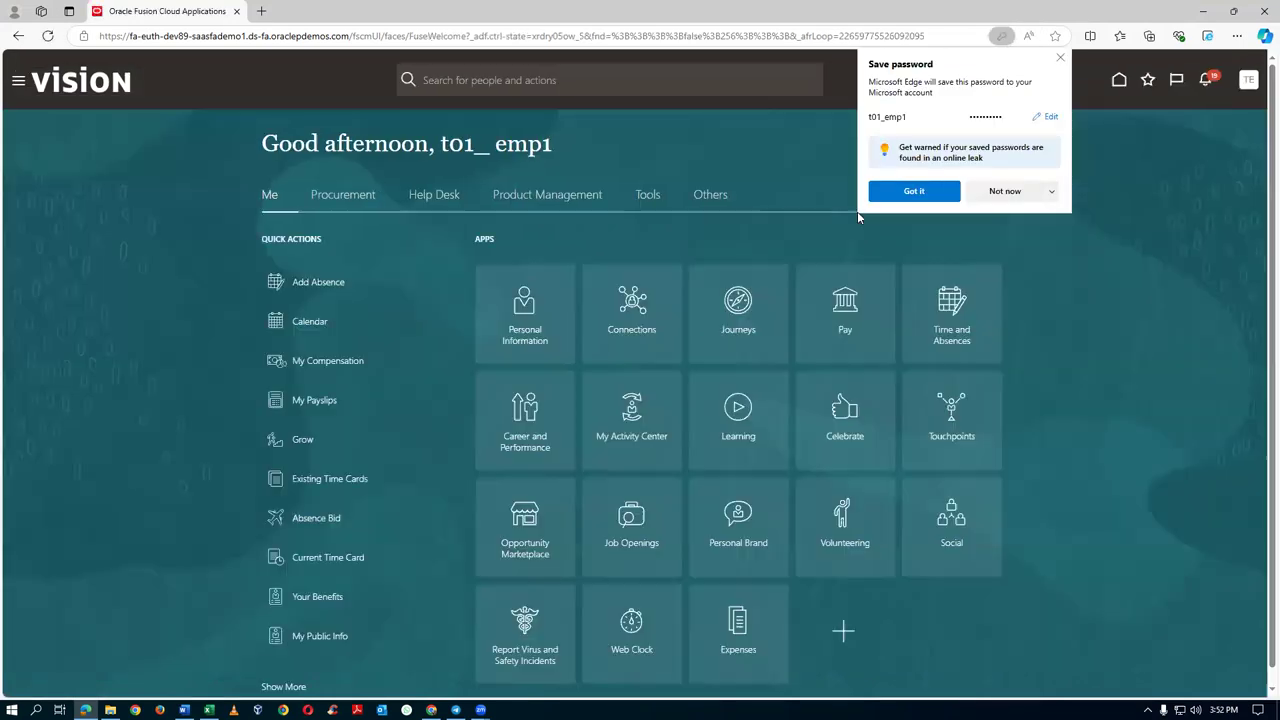
- Skip saving the password, browse the employee's t01 Computers category, then return to Manage Content Zones
click(900, 190)
click(337, 200)
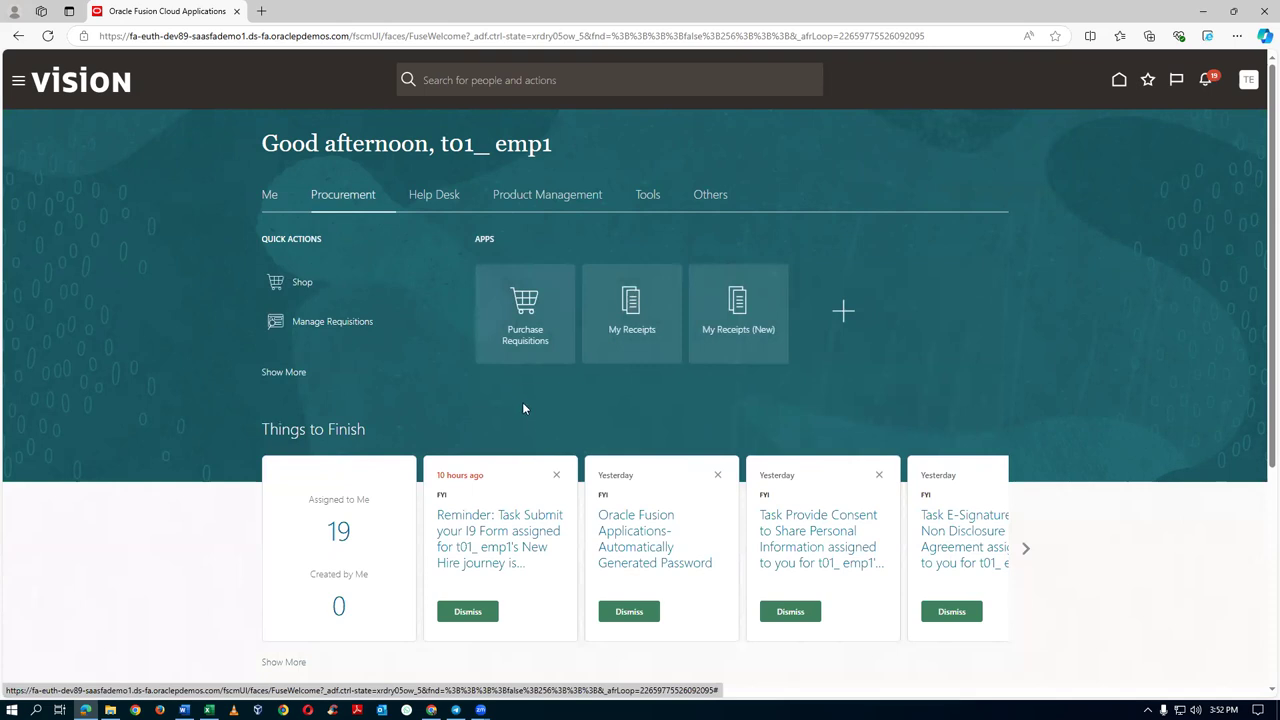
click(520, 333)
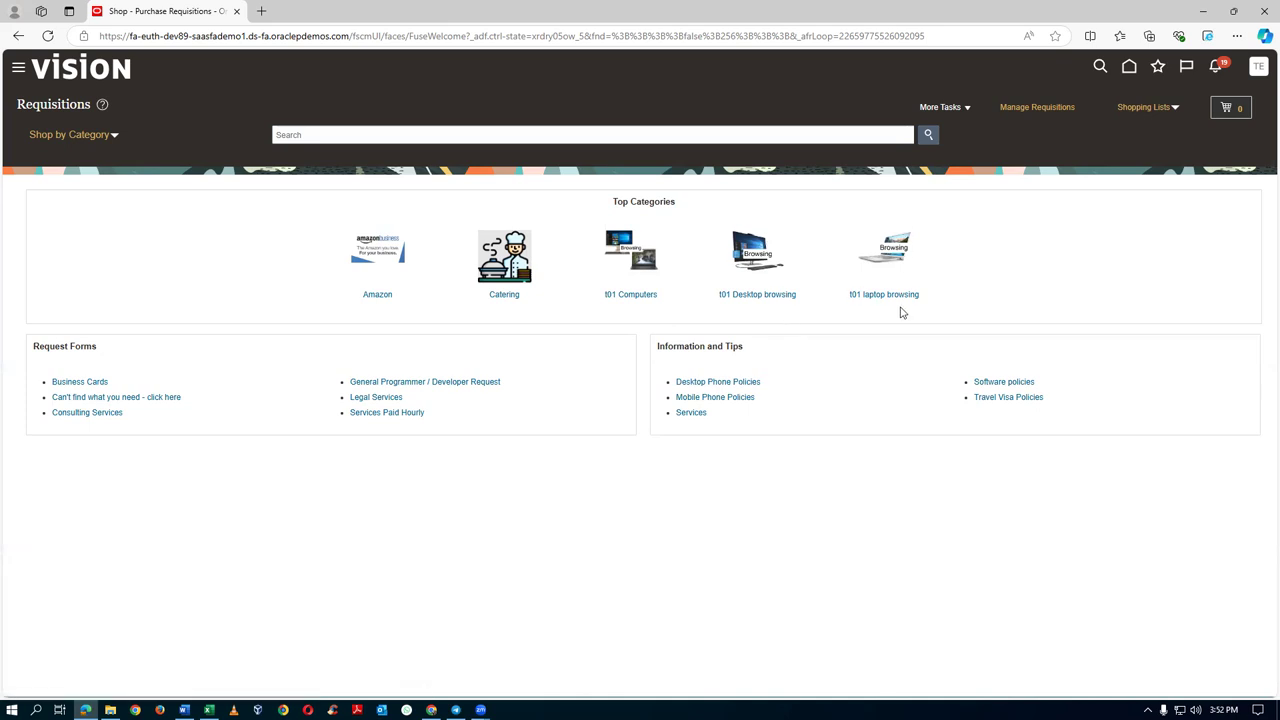
click(637, 299)
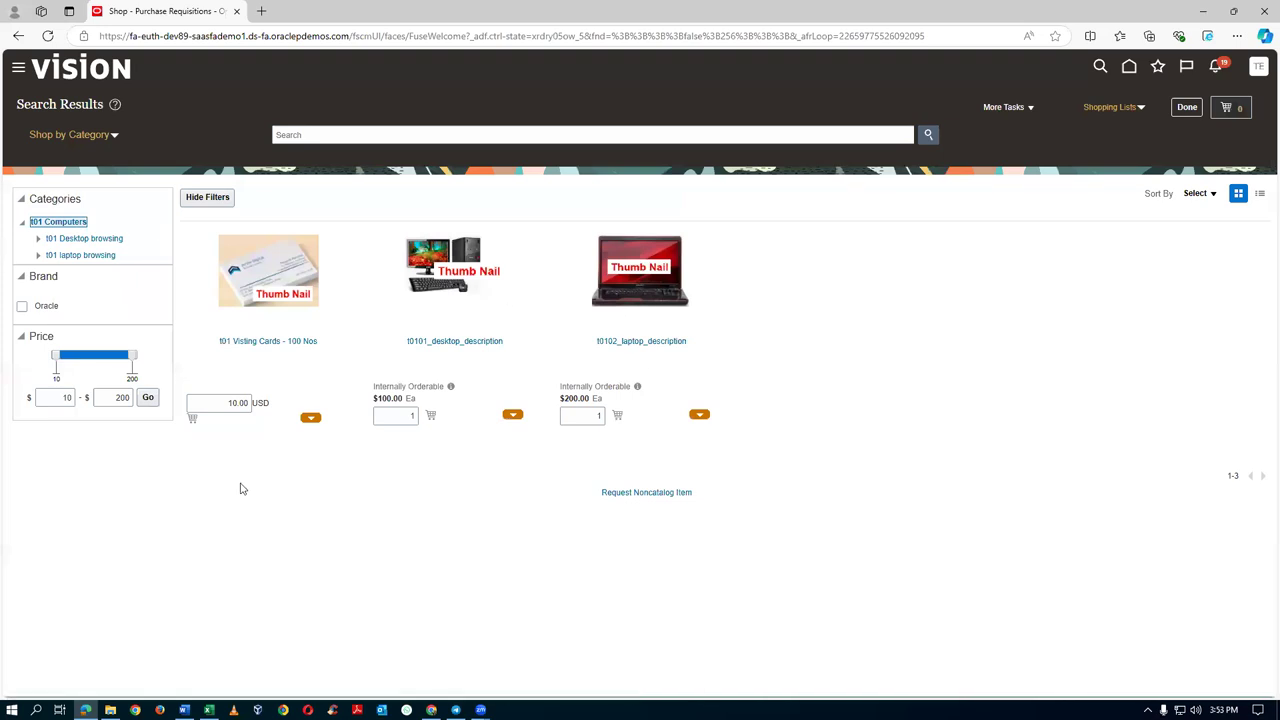
key(alt+Tab)
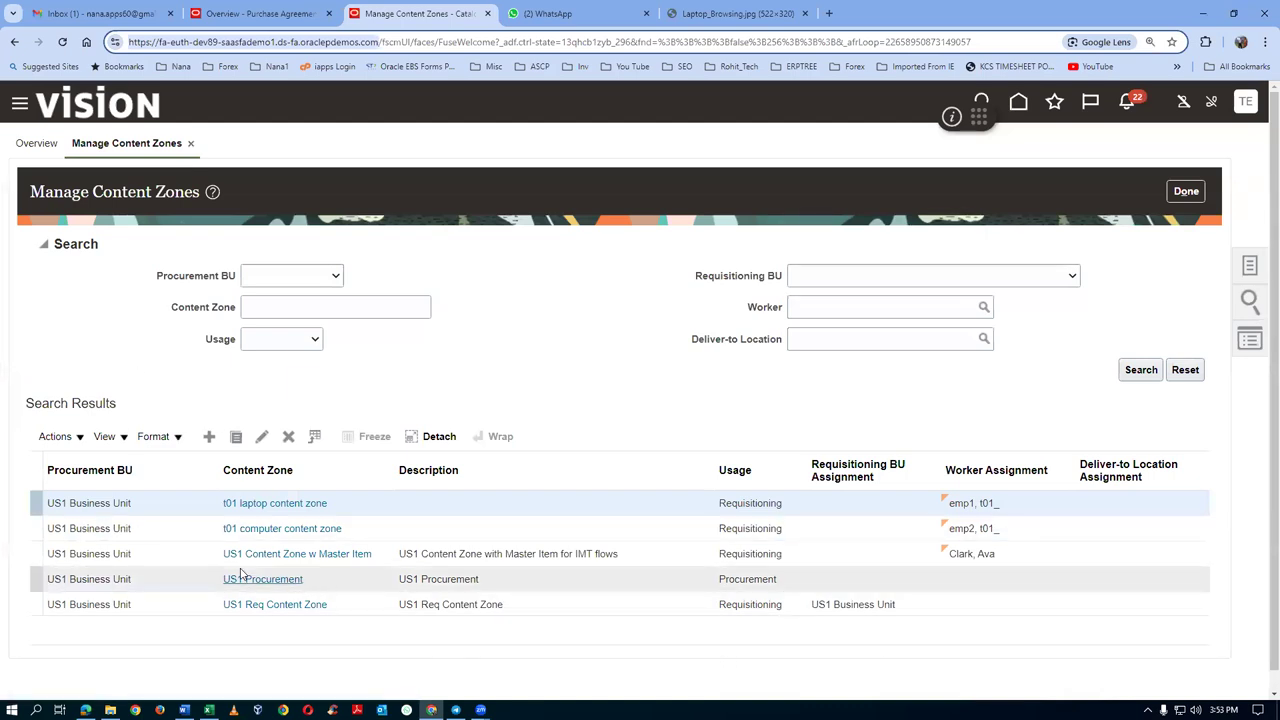
click(157, 560)
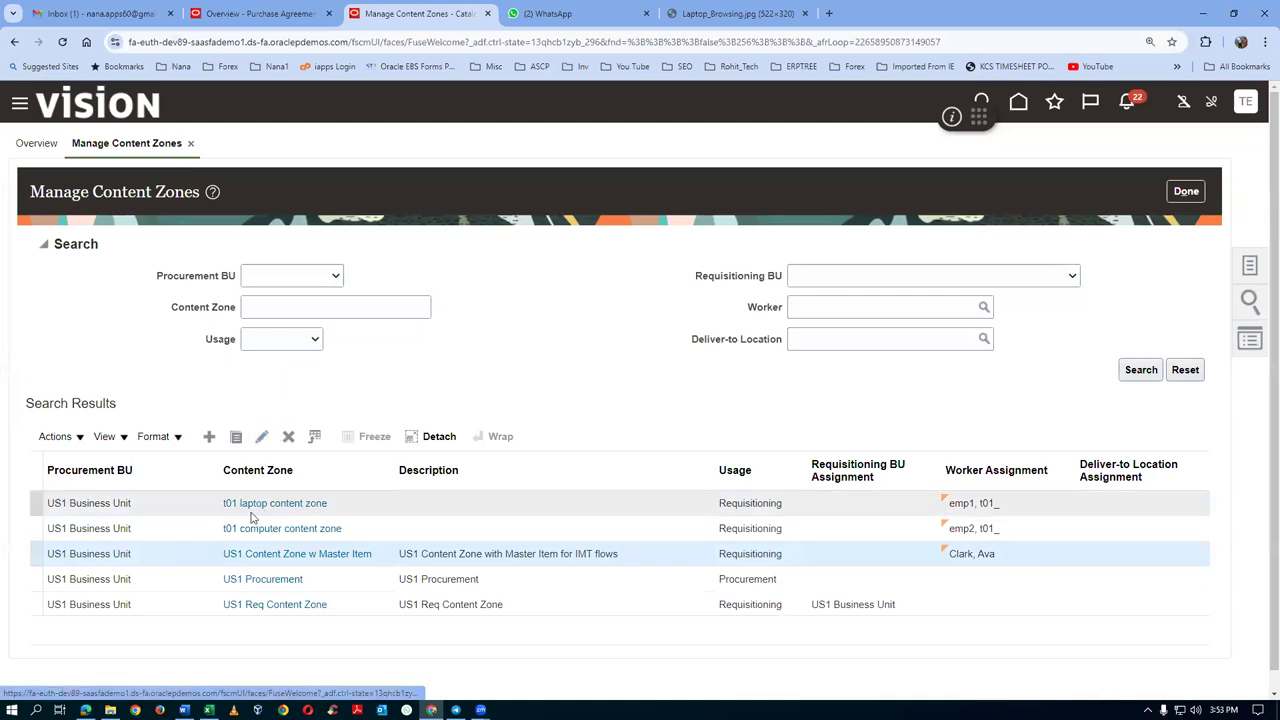
click(260, 437)
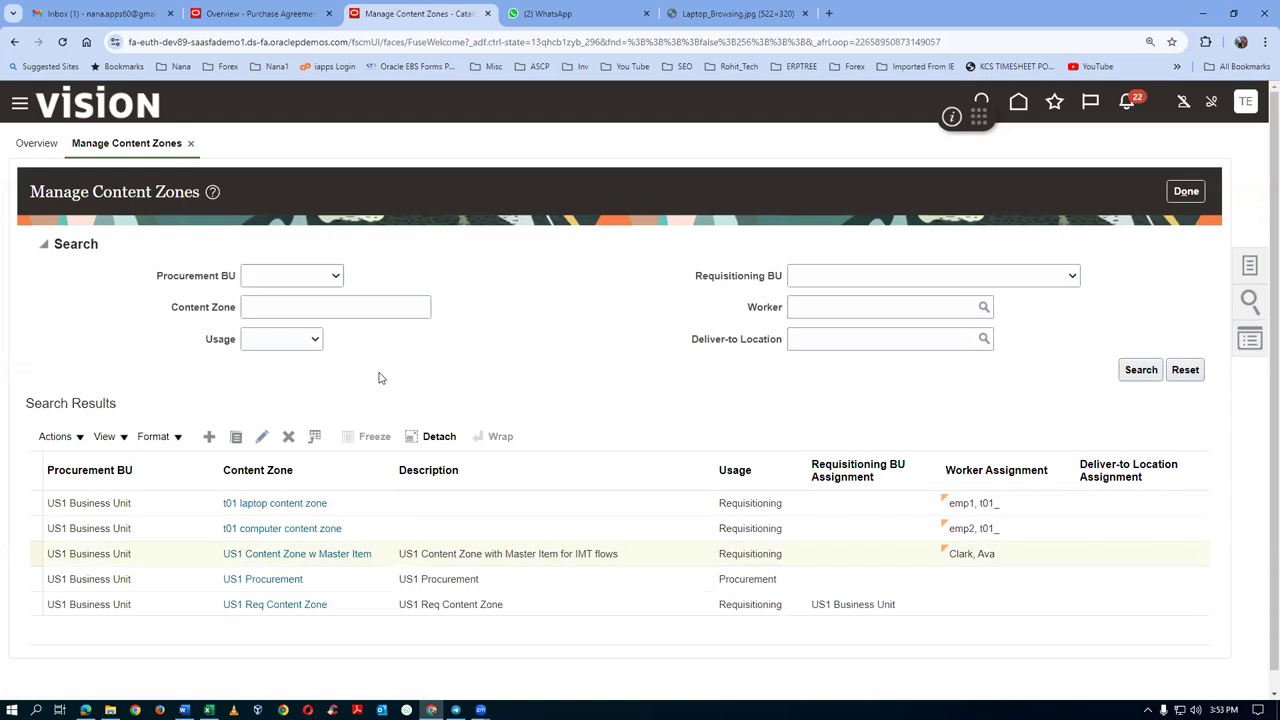
click(262, 438)
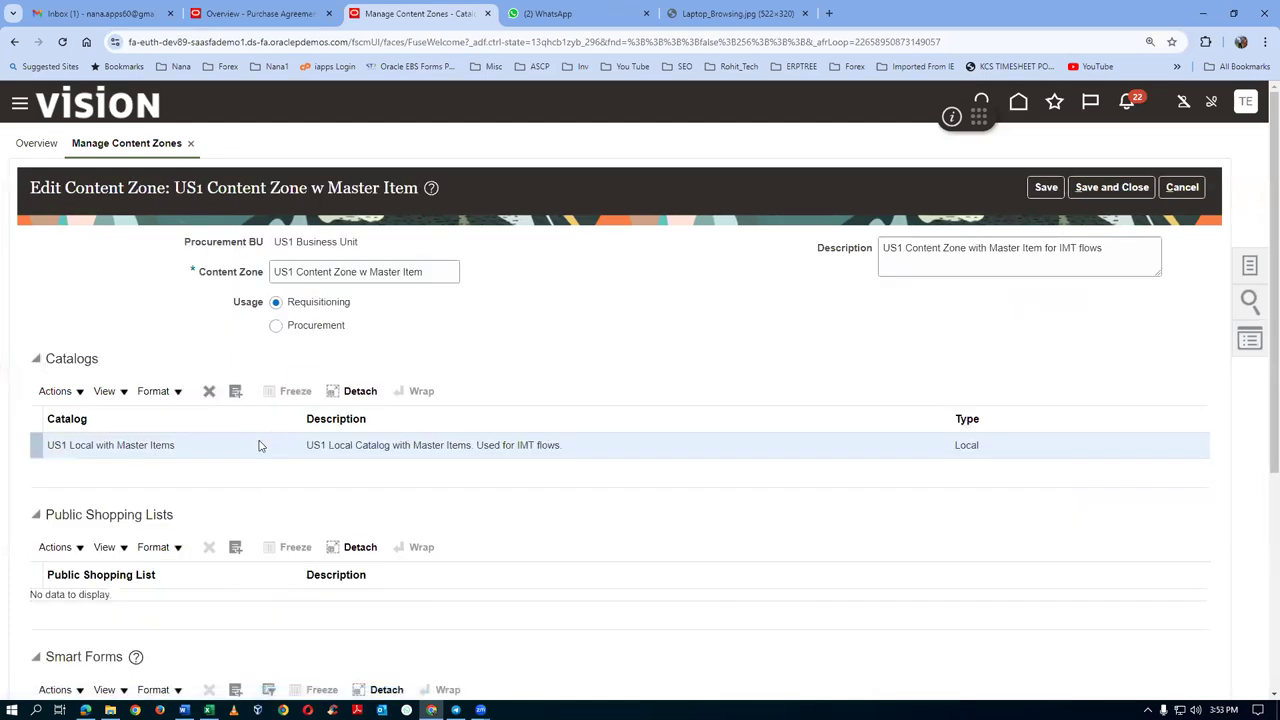
scroll(293, 455, down, 3)
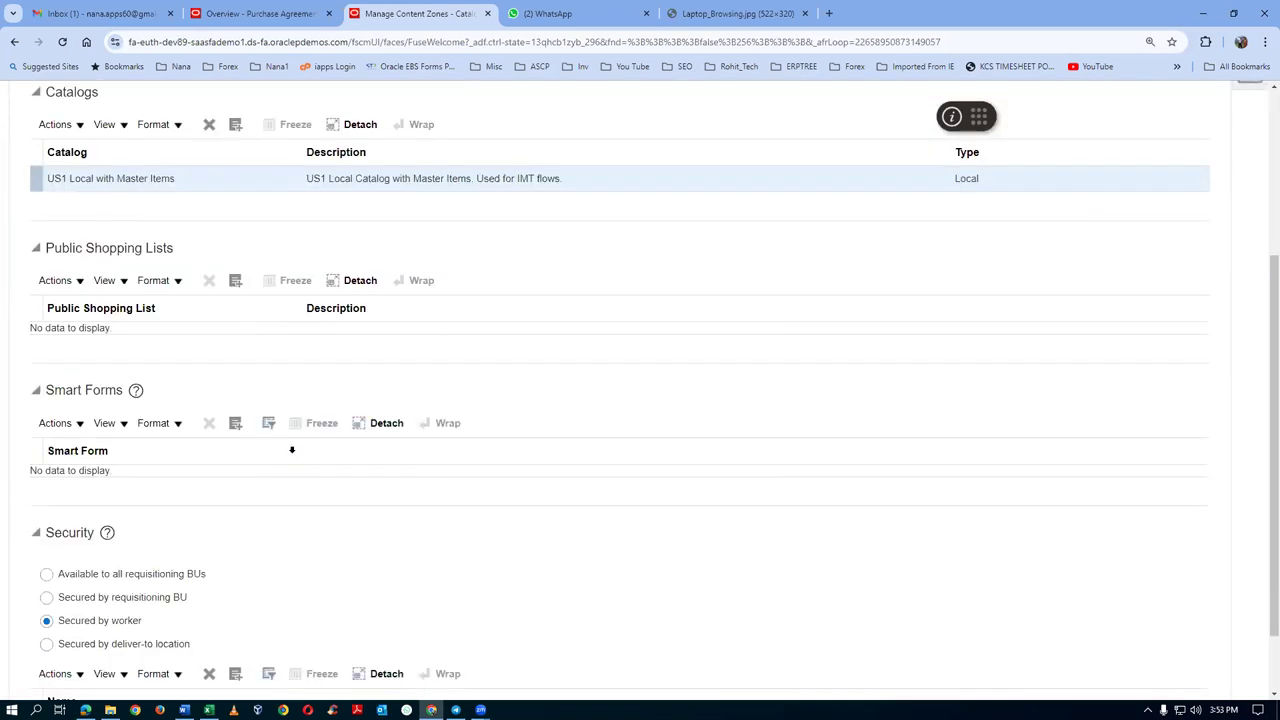
scroll(292, 450, down, 1)
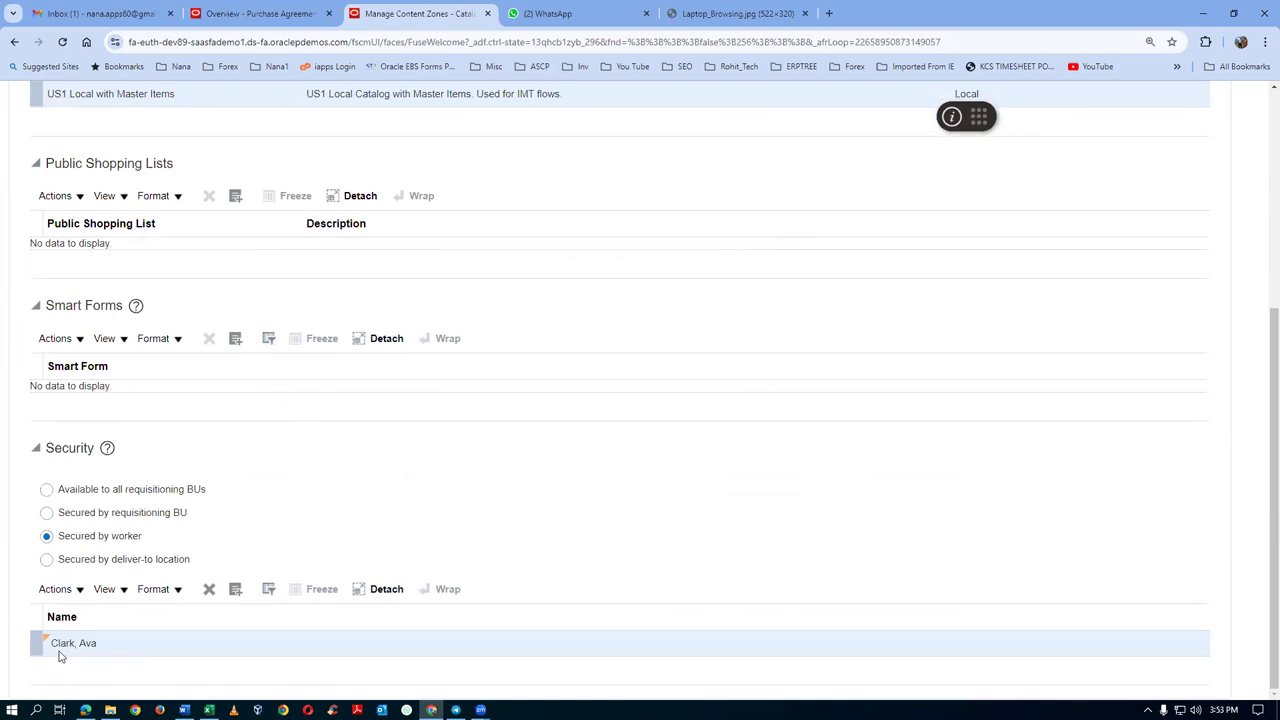
scroll(474, 497, up, 2)
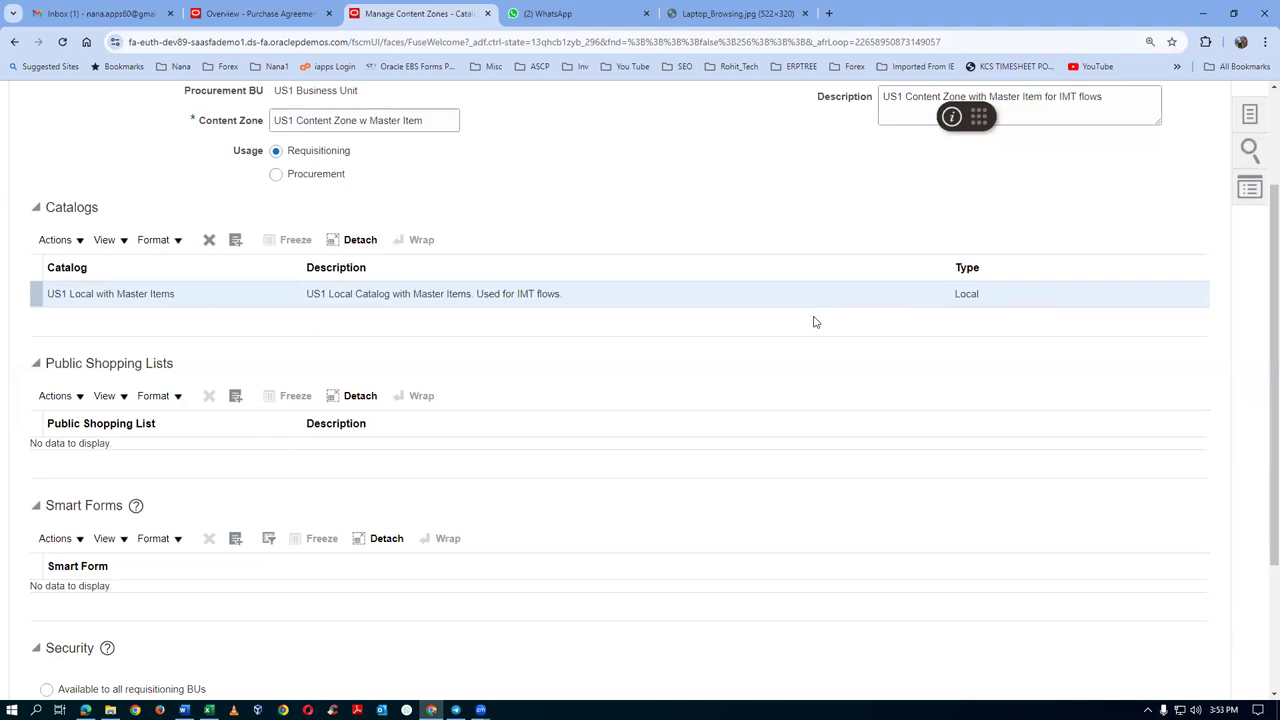
scroll(812, 322, up, 2)
click(1182, 187)
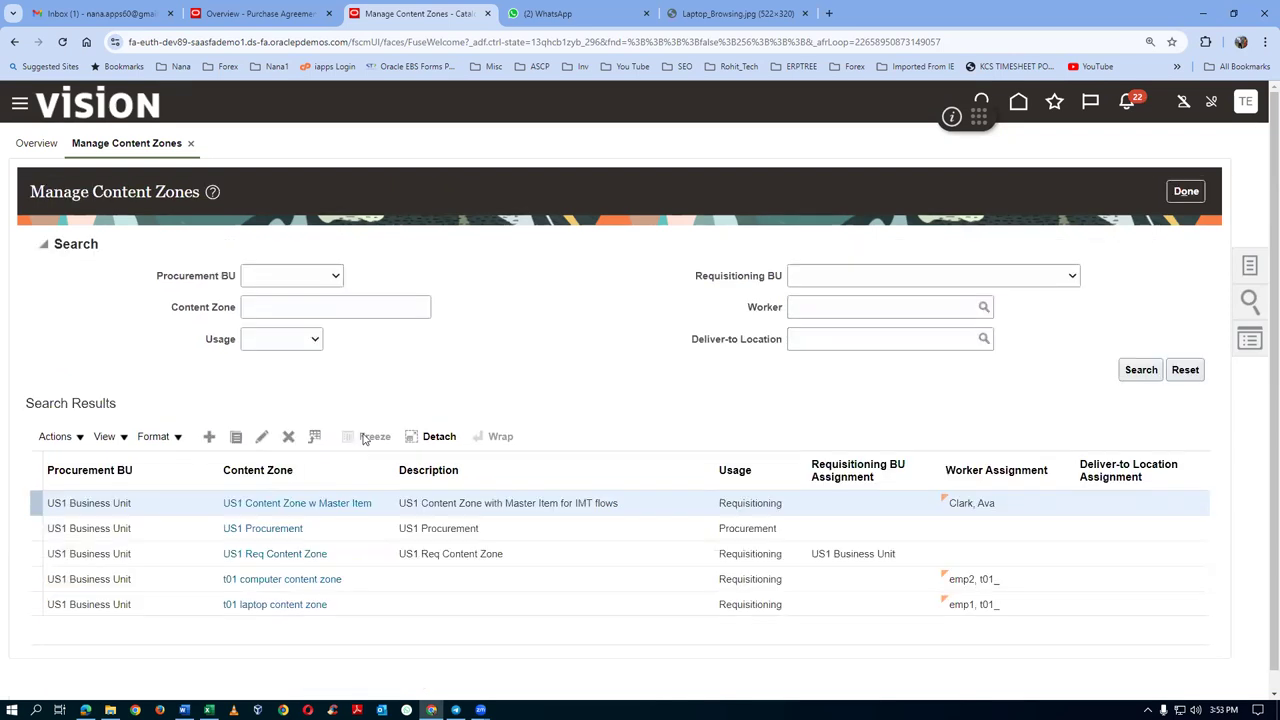
- Edit the US1 Procurement content zone and restrict it to specific workers
click(164, 529)
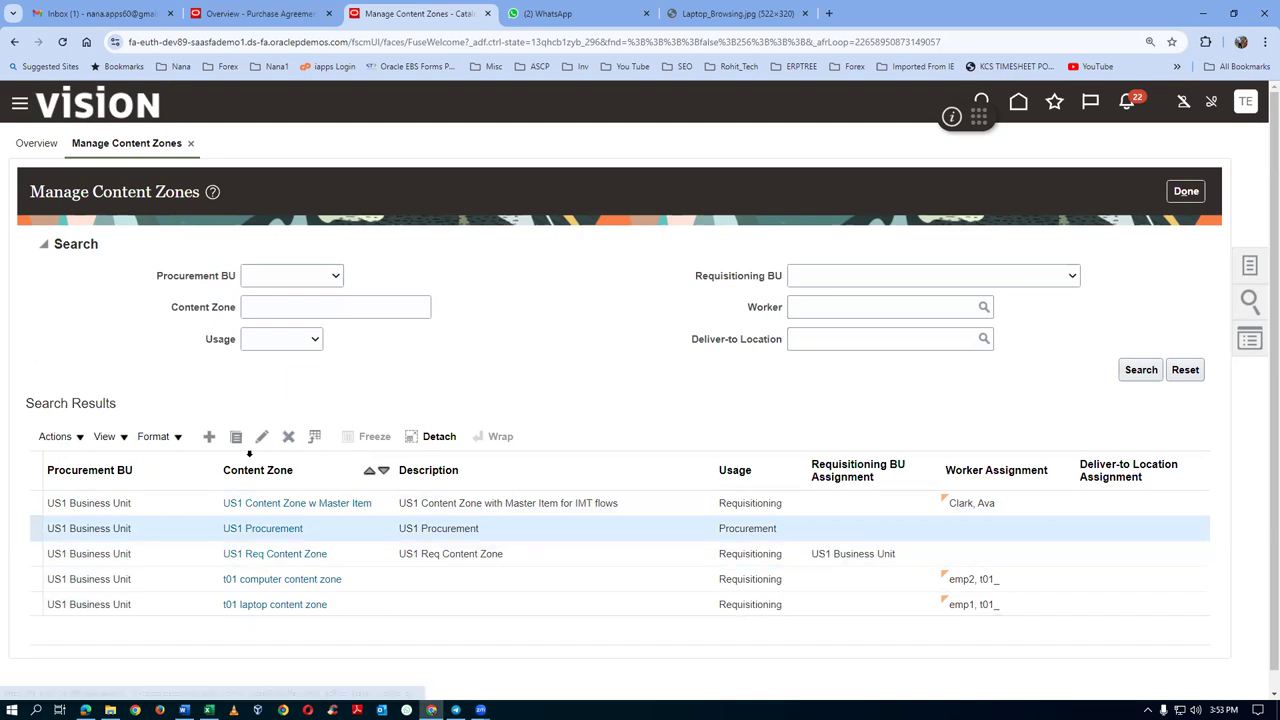
click(265, 445)
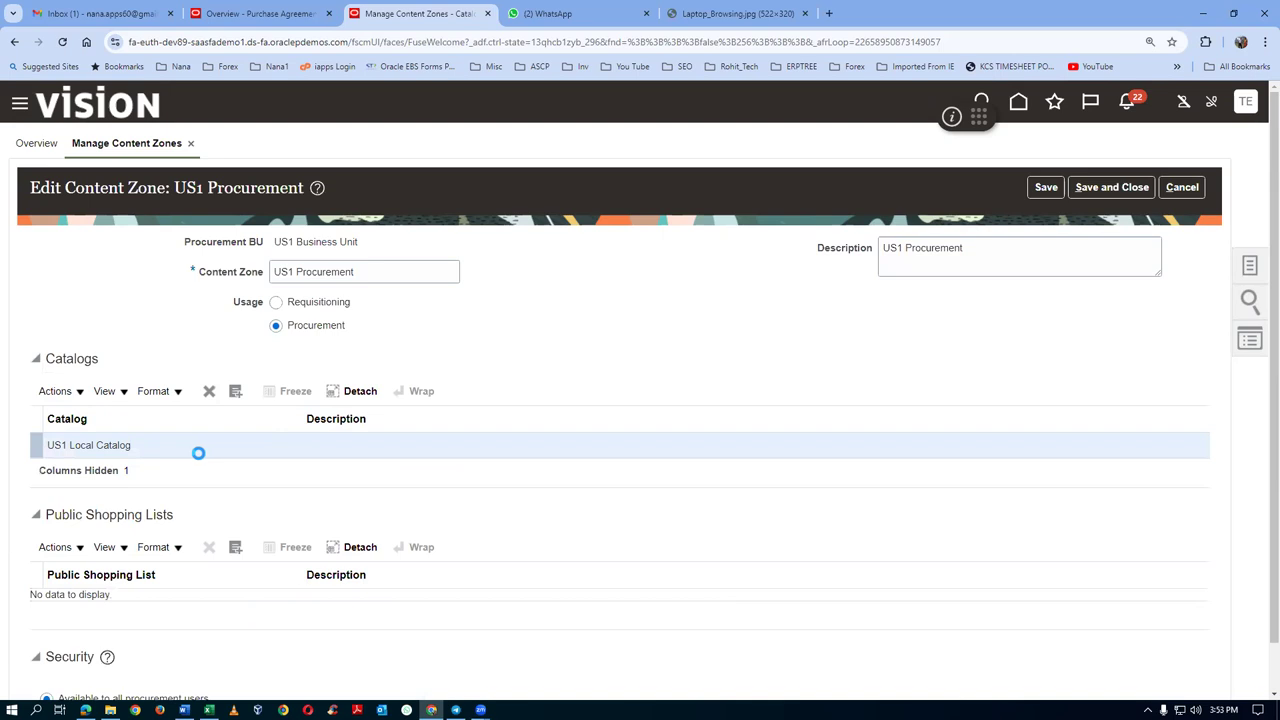
scroll(197, 460, down, 1)
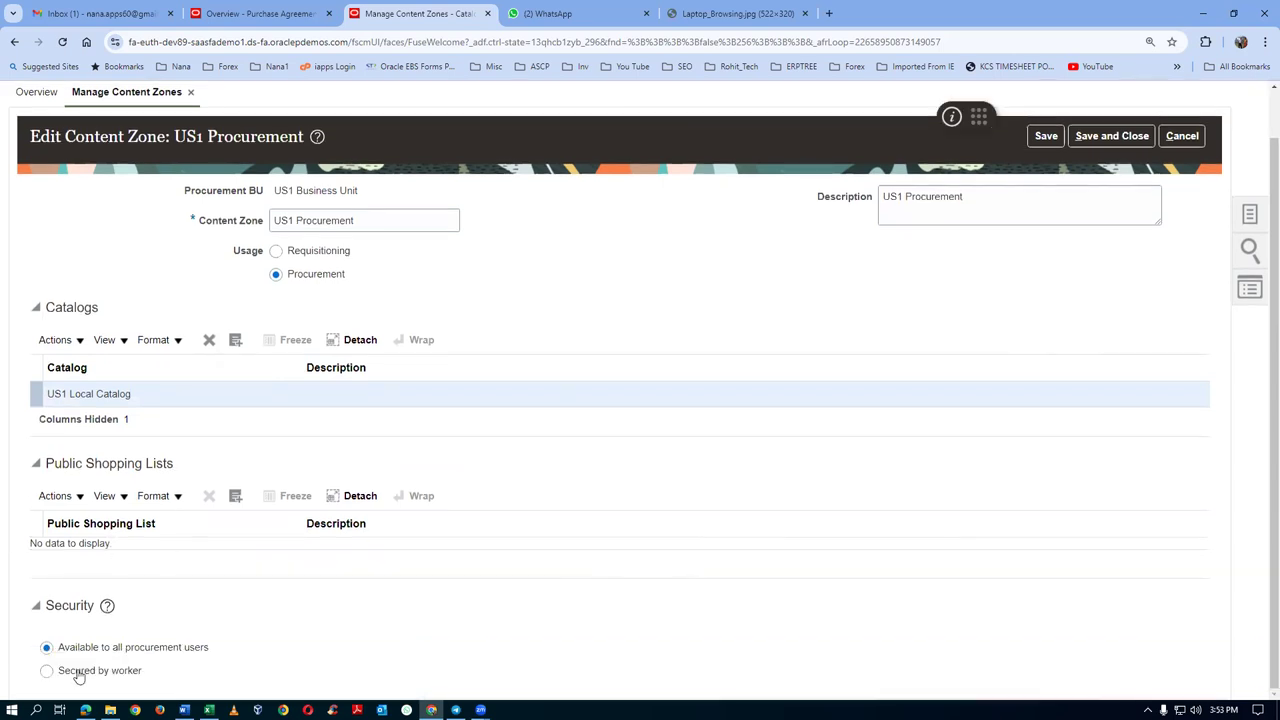
click(137, 677)
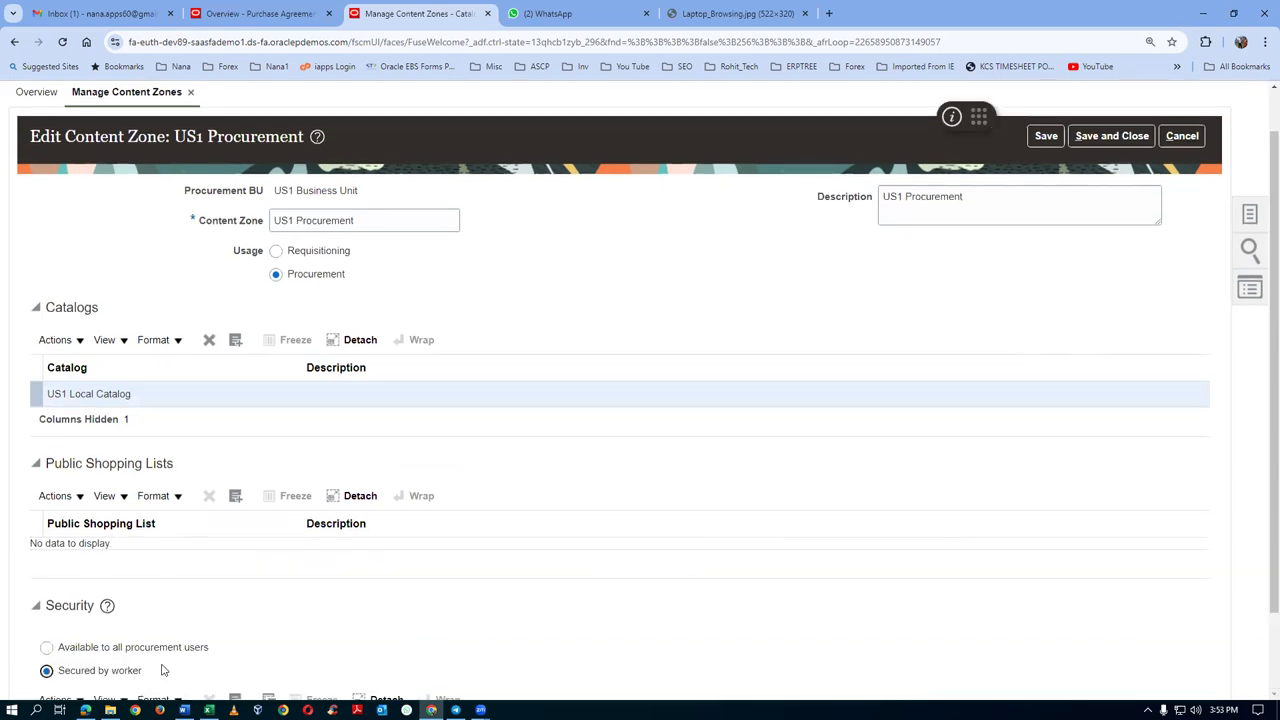
scroll(220, 659, down, 2)
- Search for a worker by name, add them to the zone, and save it
click(55, 602)
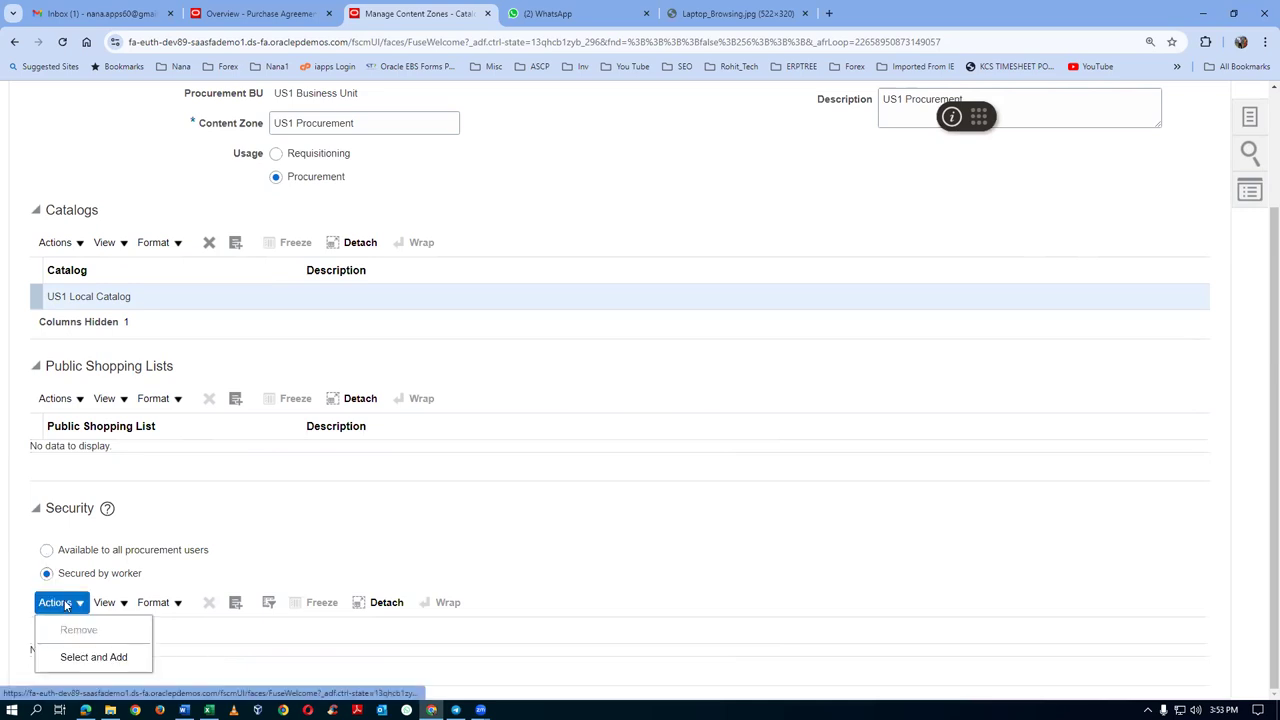
click(82, 656)
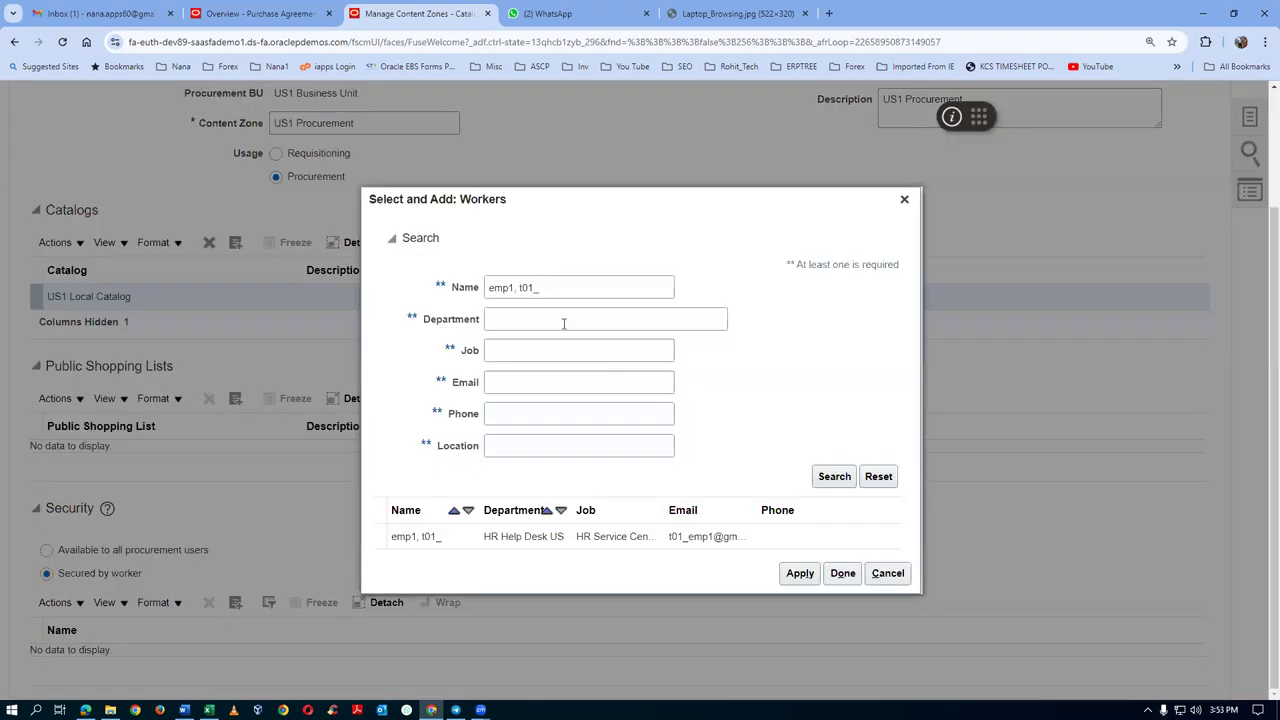
drag(571, 288, 483, 306)
text(clark, ava)
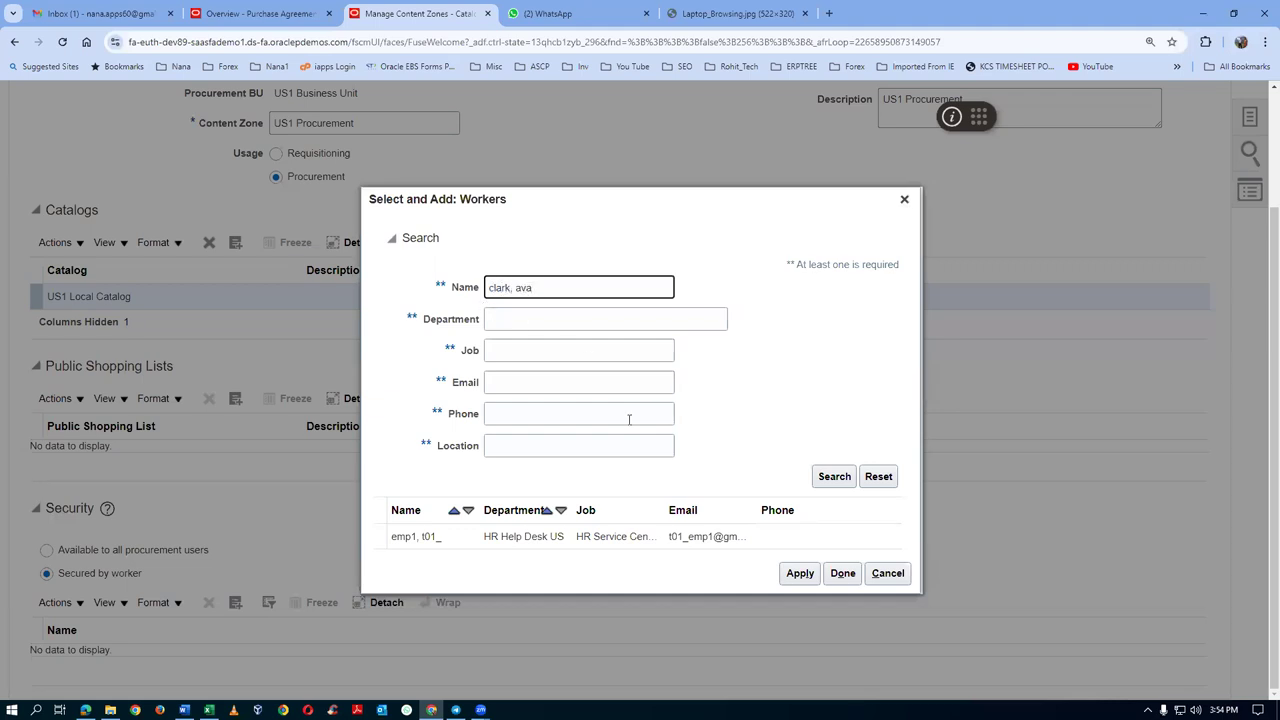
click(843, 477)
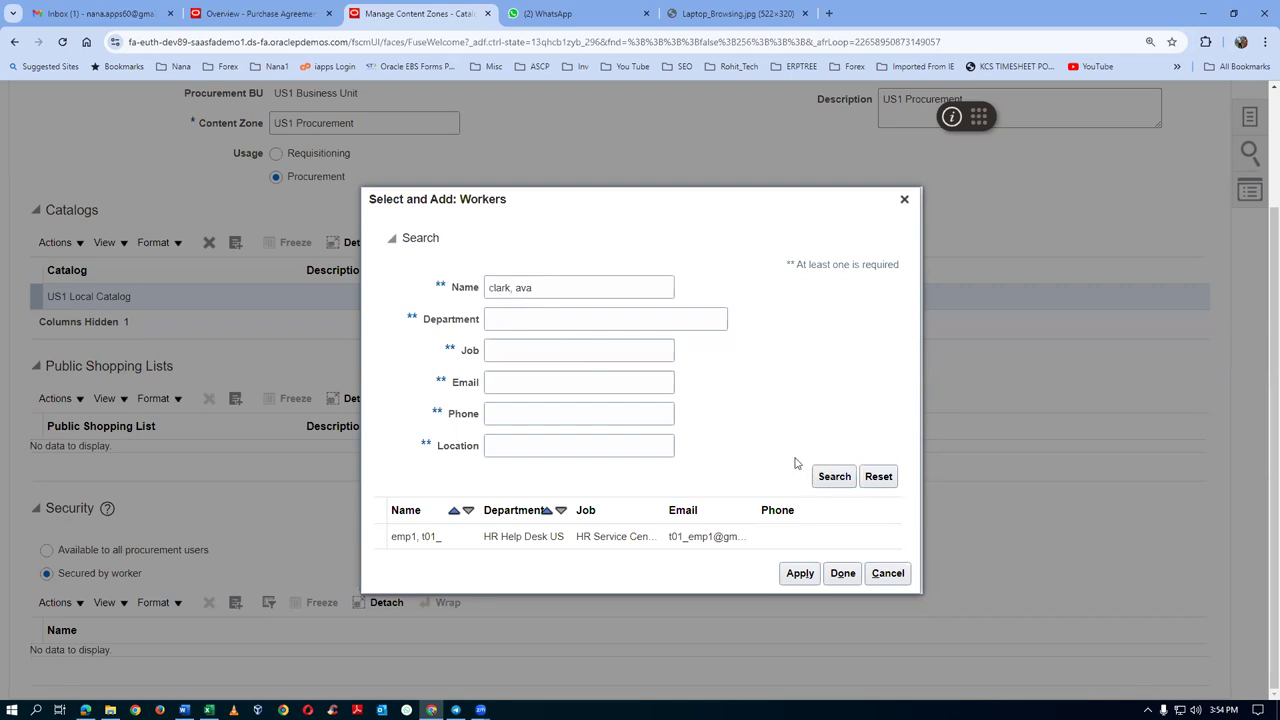
click(798, 573)
click(842, 573)
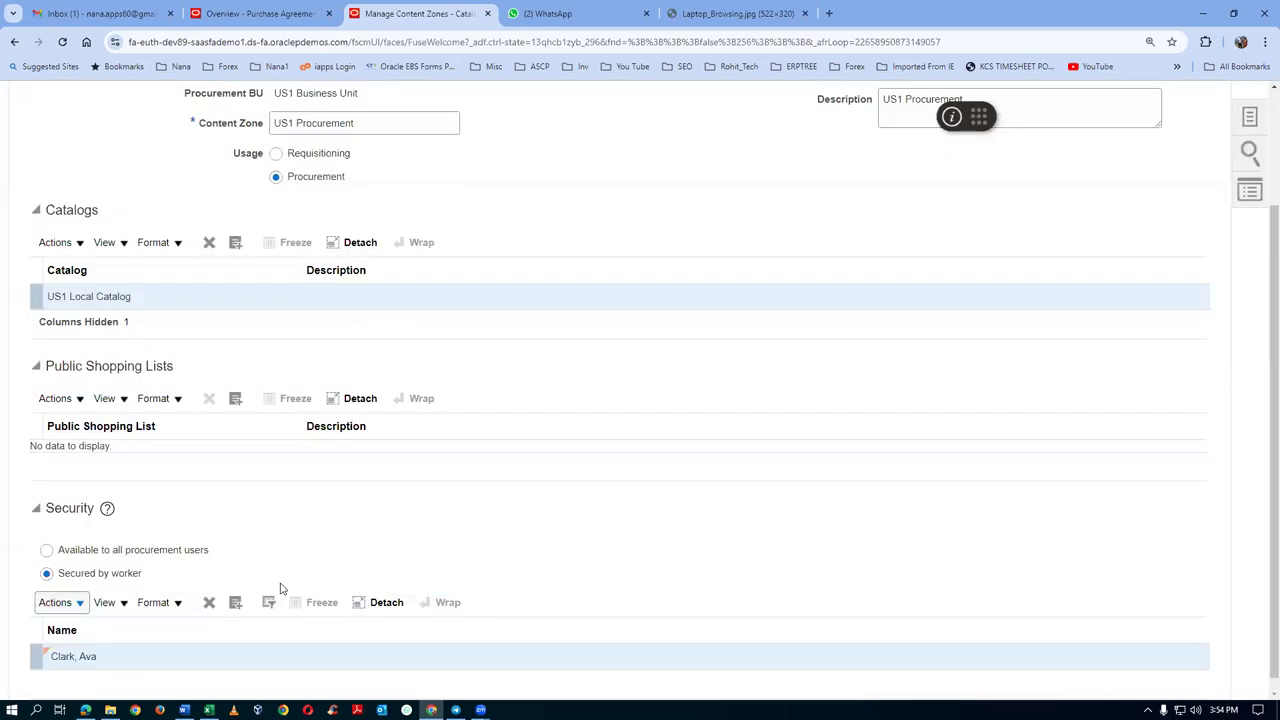
scroll(689, 418, up, 2)
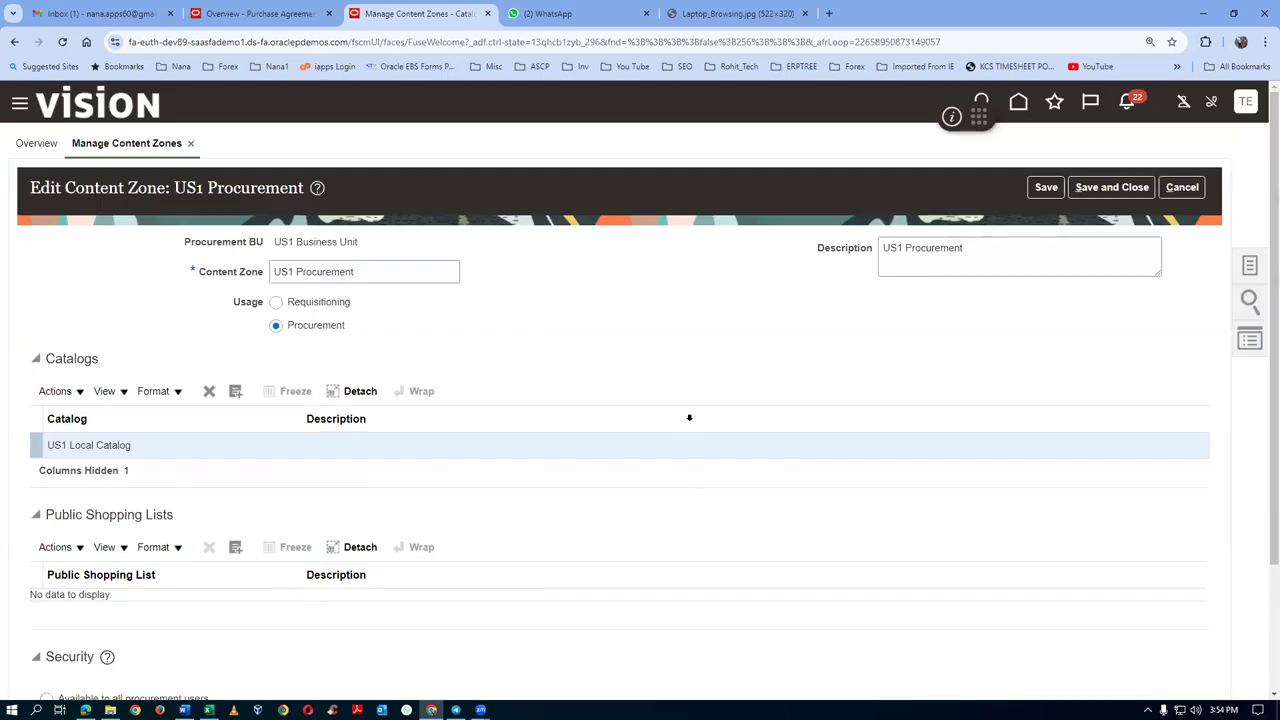
click(1090, 191)
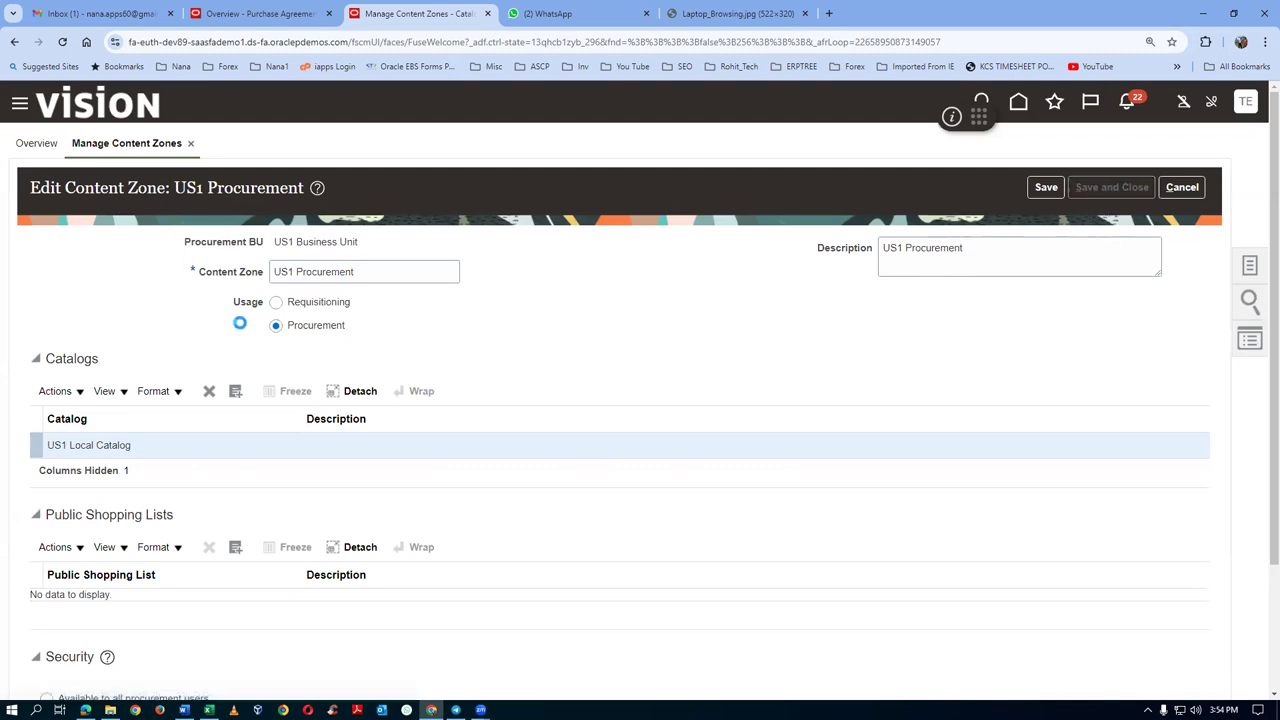
click(678, 264)
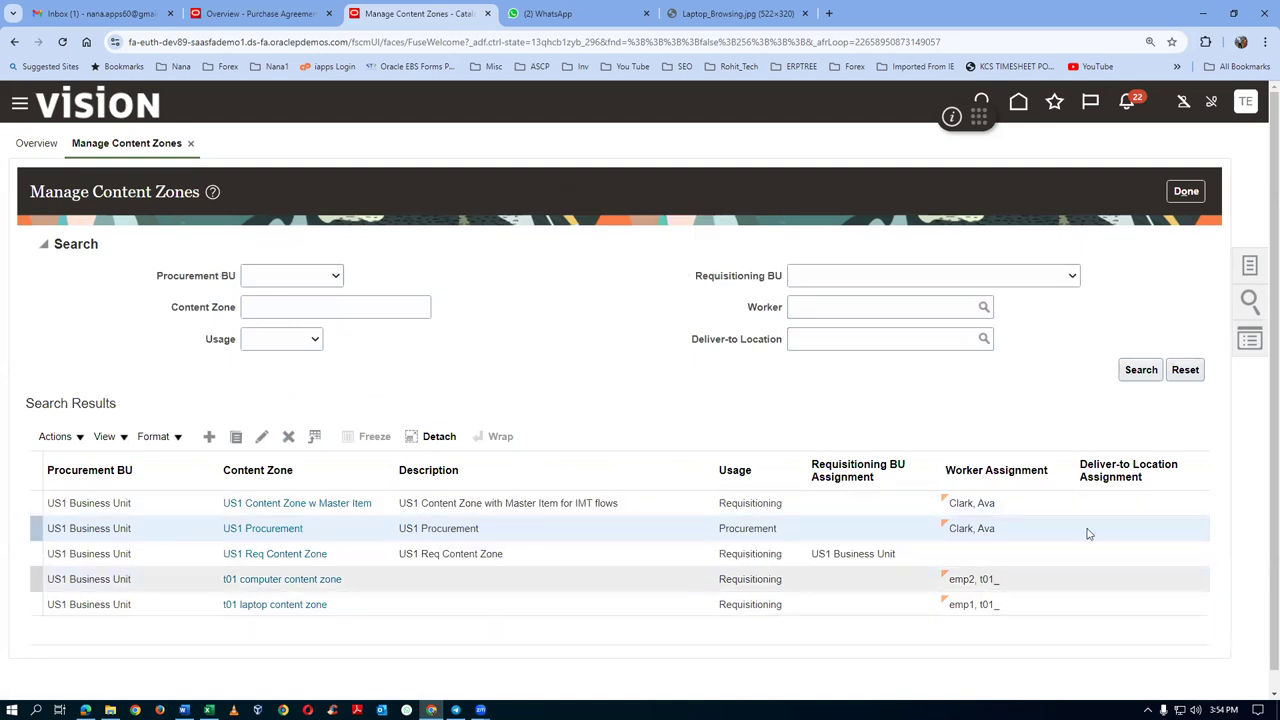
- Edit US1 Req Content Zone and set it to secured by worker
click(977, 558)
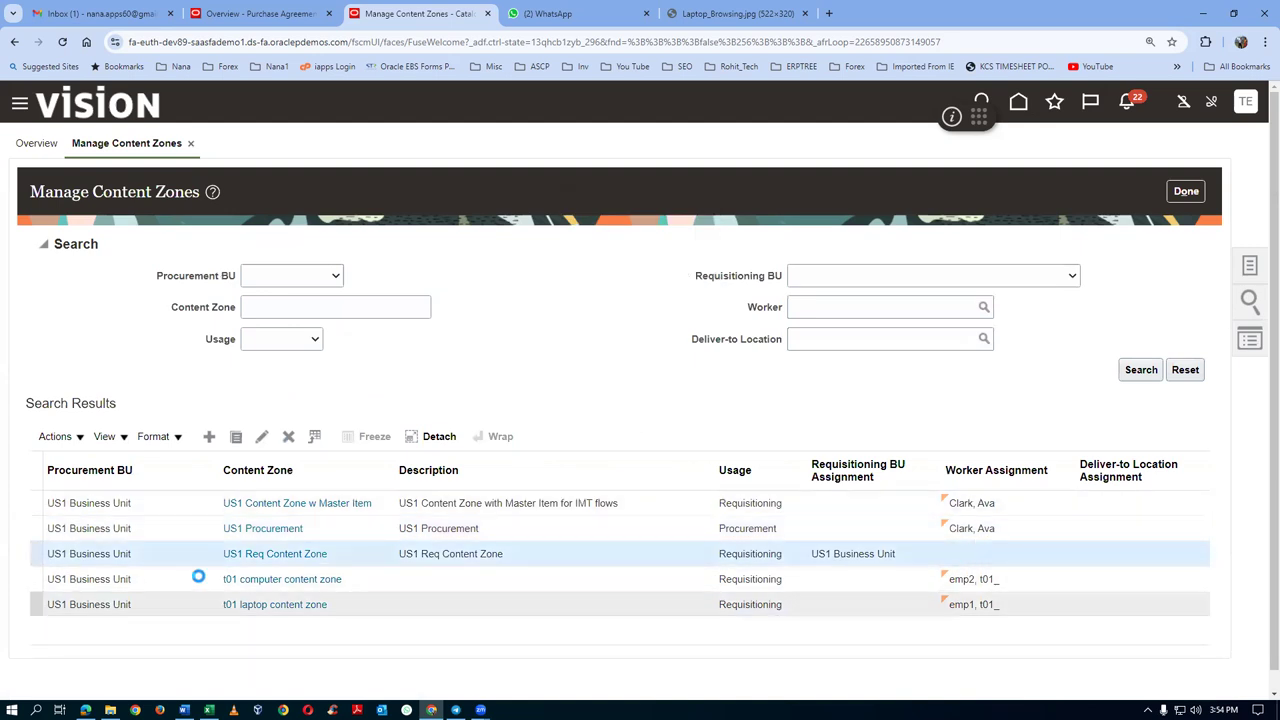
click(264, 437)
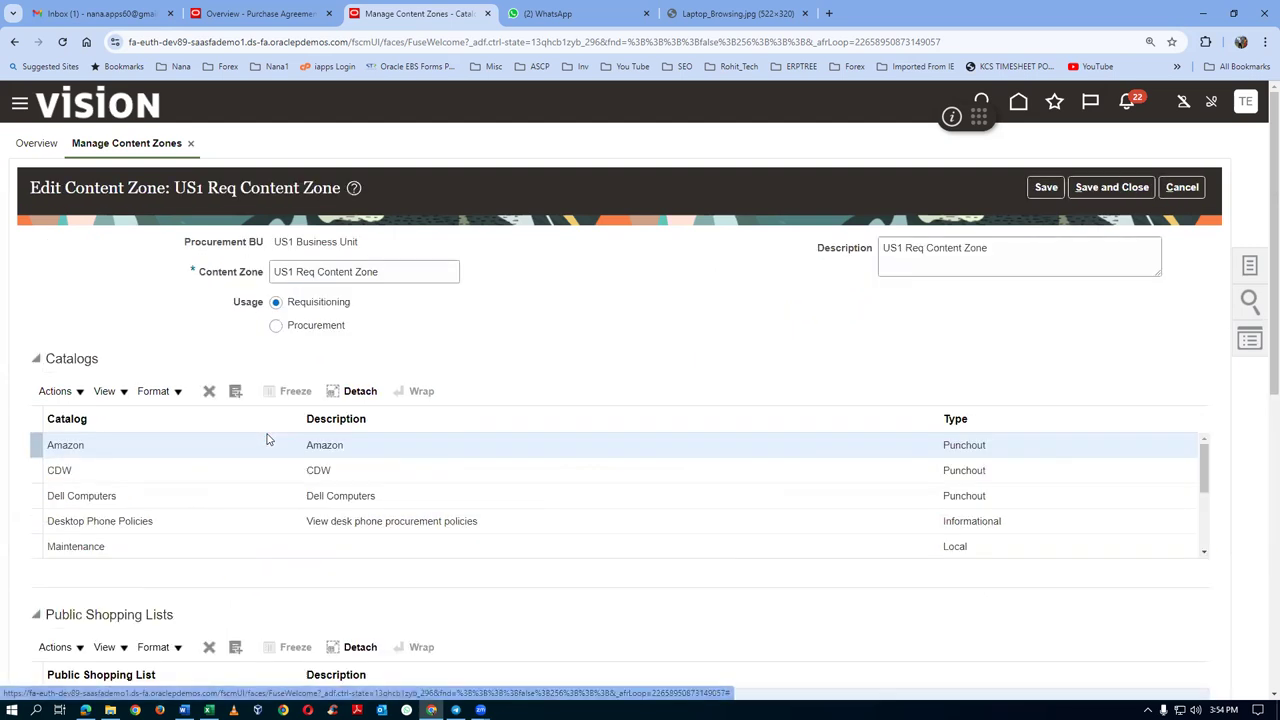
scroll(207, 543, down, 3)
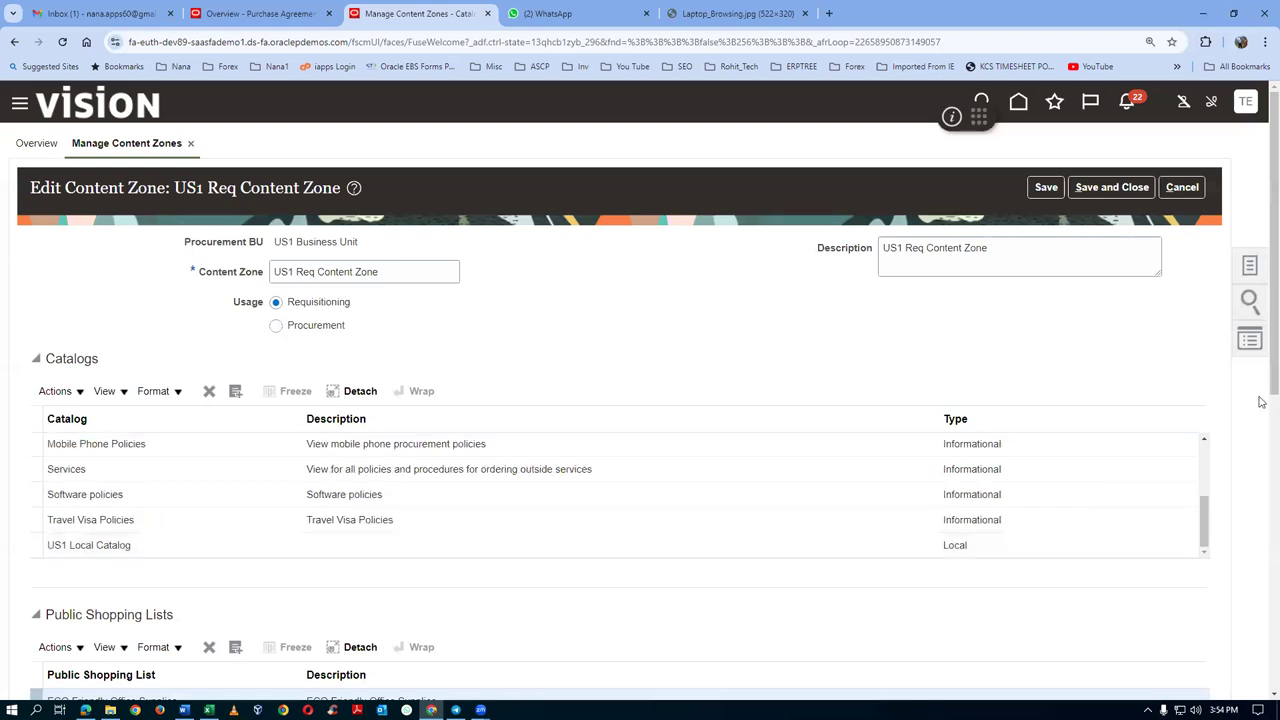
drag(1271, 378, 1262, 690)
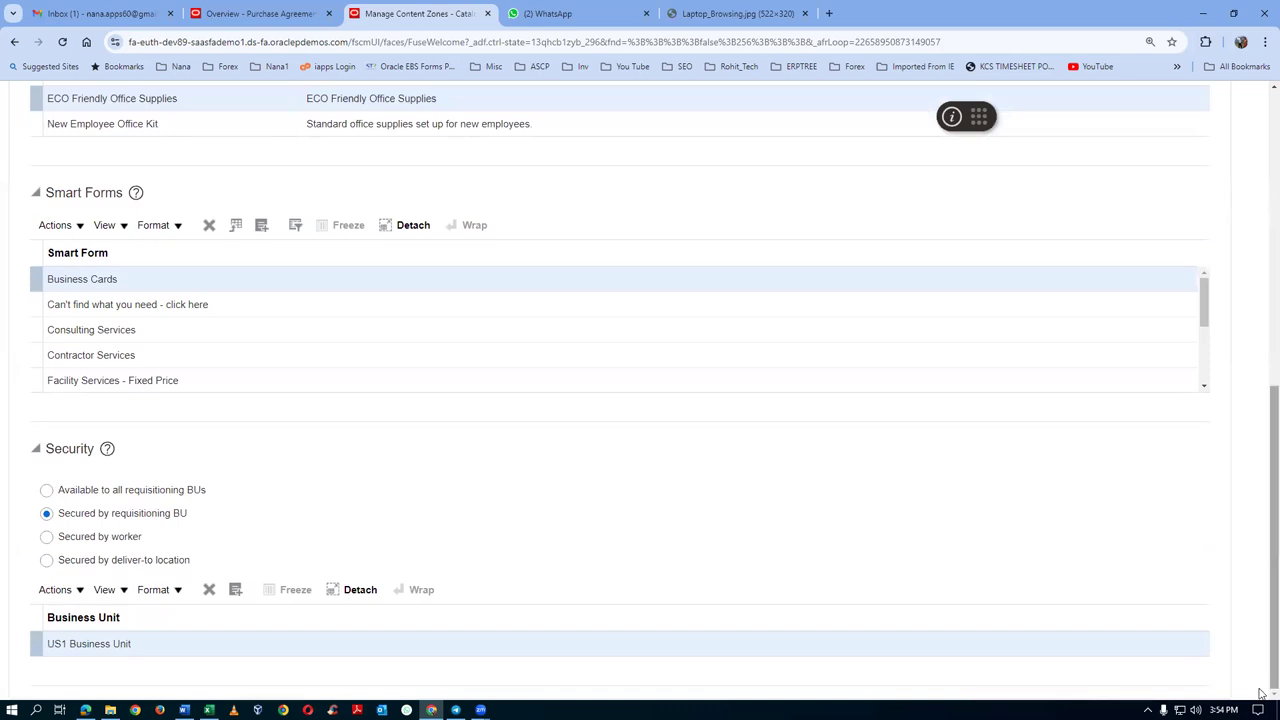
click(46, 536)
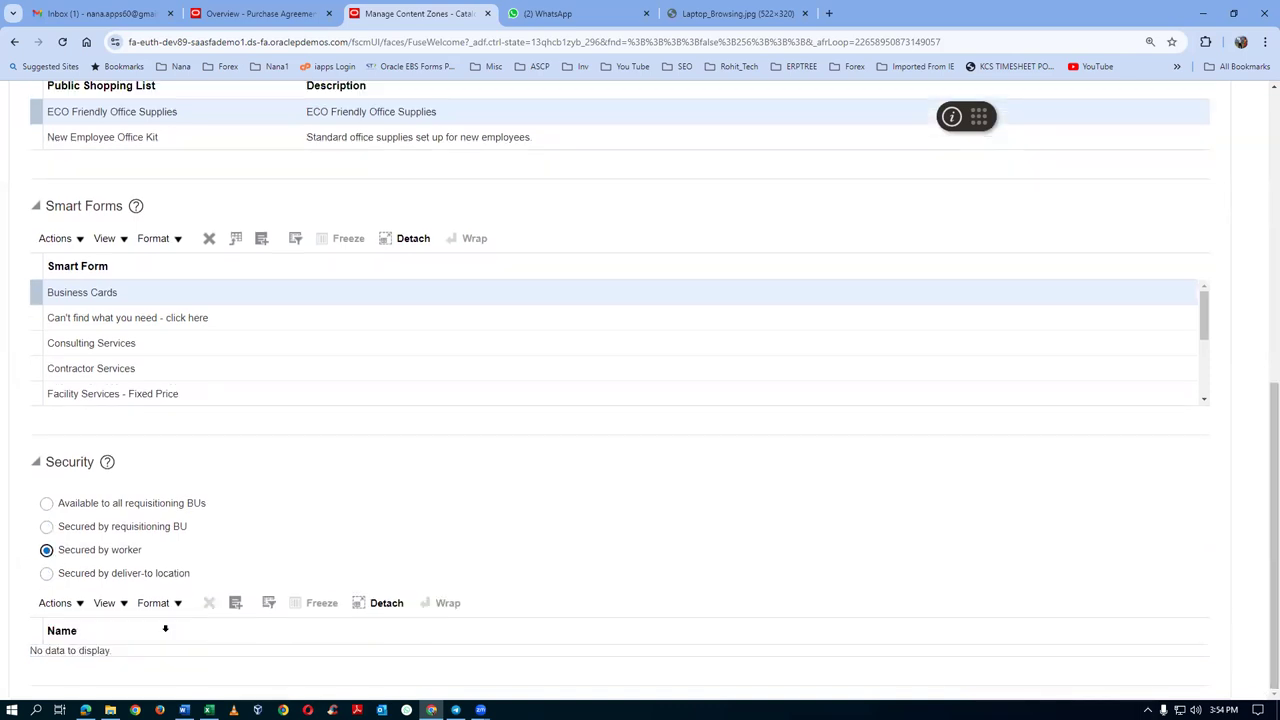
- Add one worker, save the zone, and leave content zone management
click(55, 603)
click(88, 658)
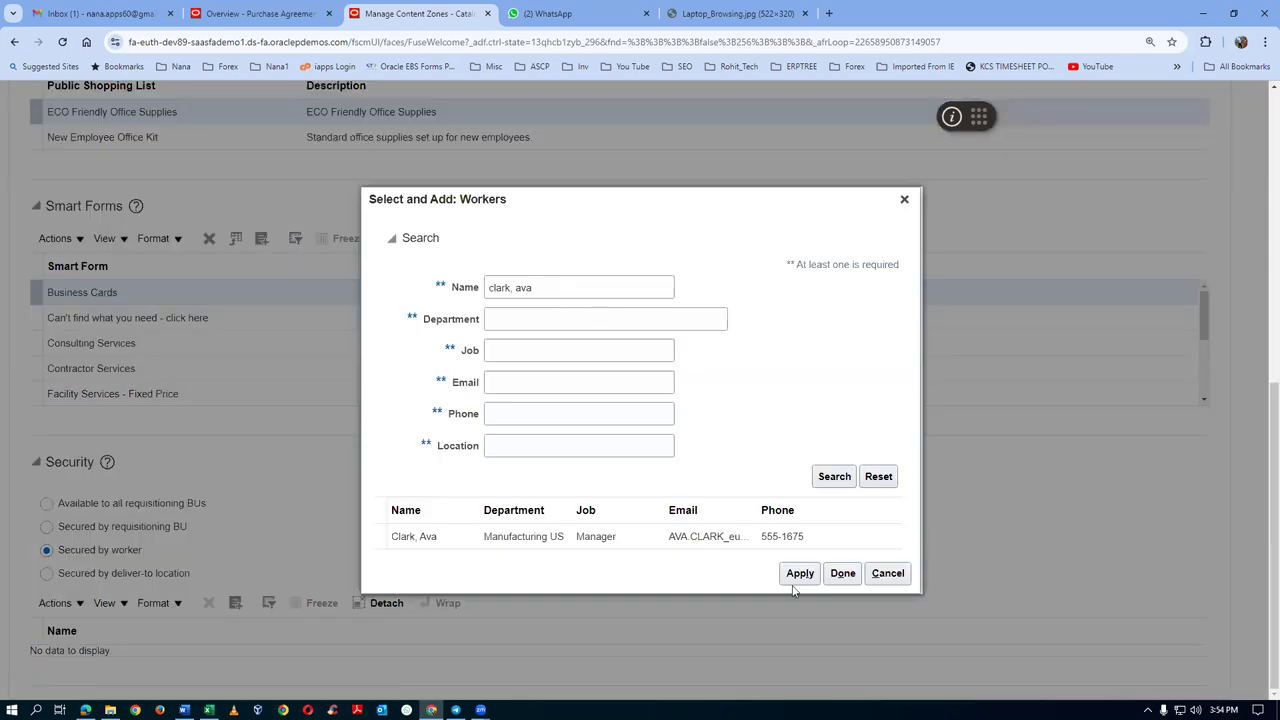
click(372, 536)
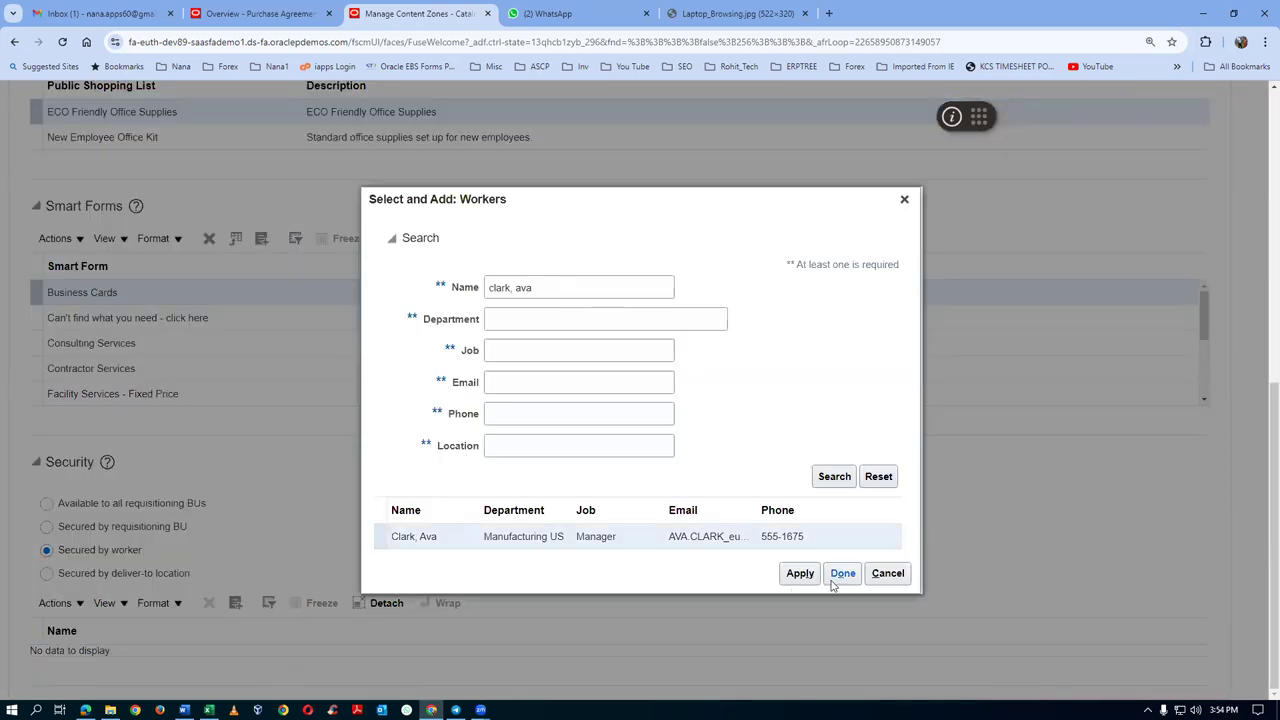
click(800, 573)
click(843, 574)
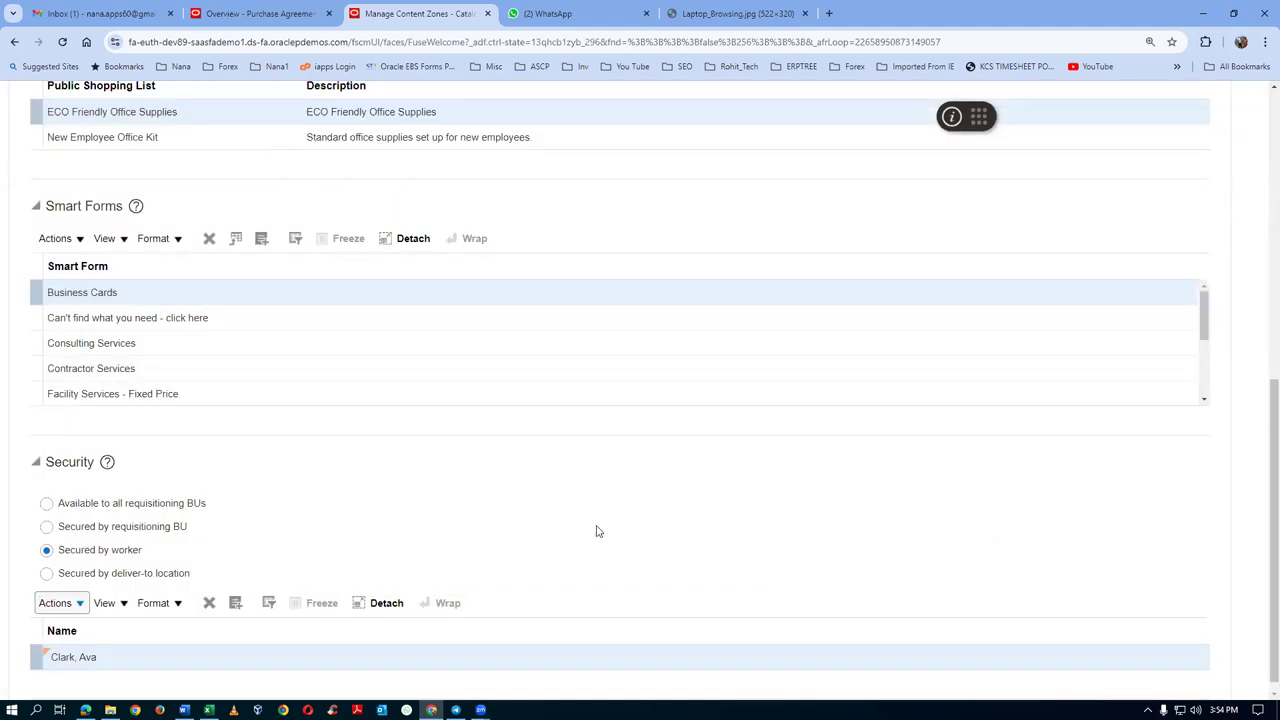
scroll(596, 531, up, 6)
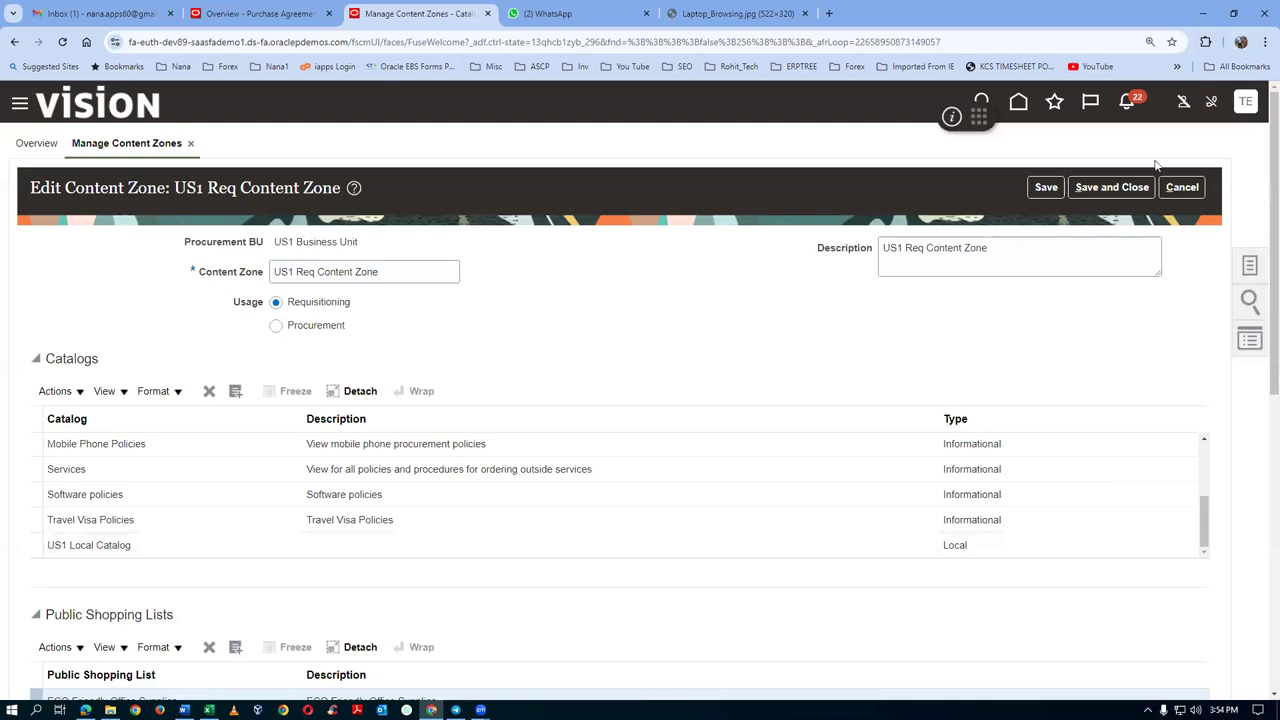
click(1128, 188)
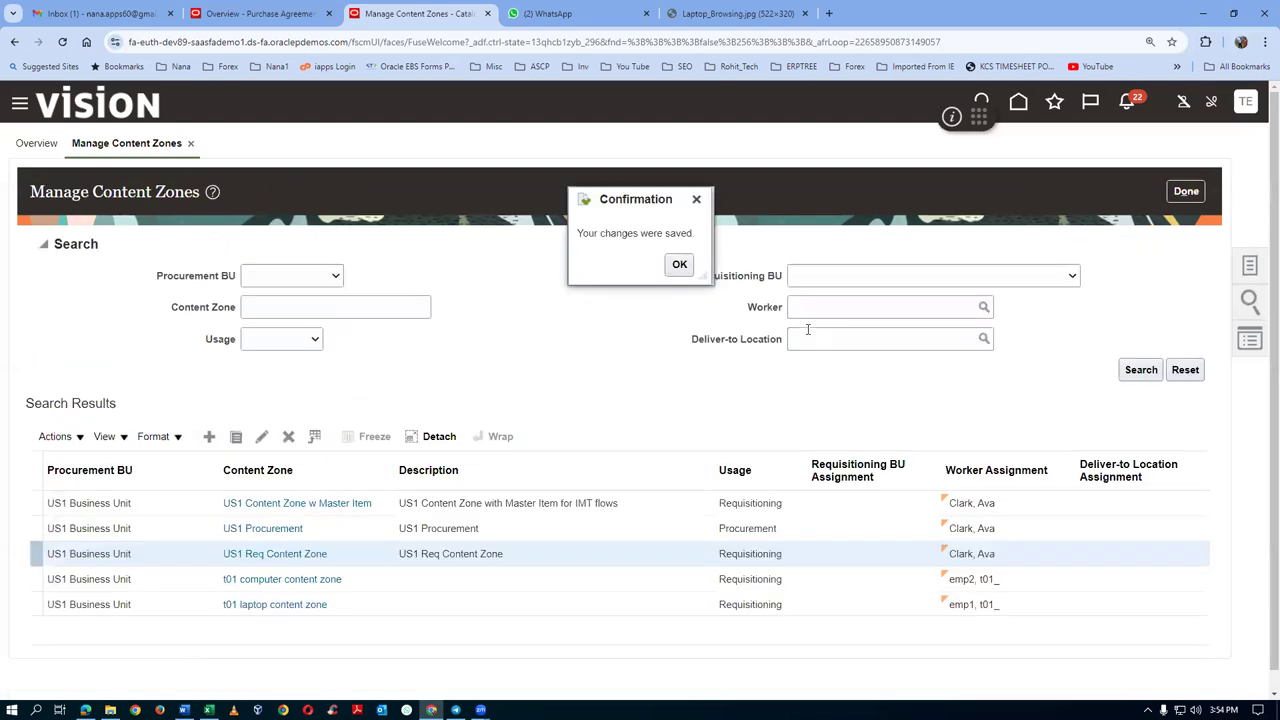
click(686, 268)
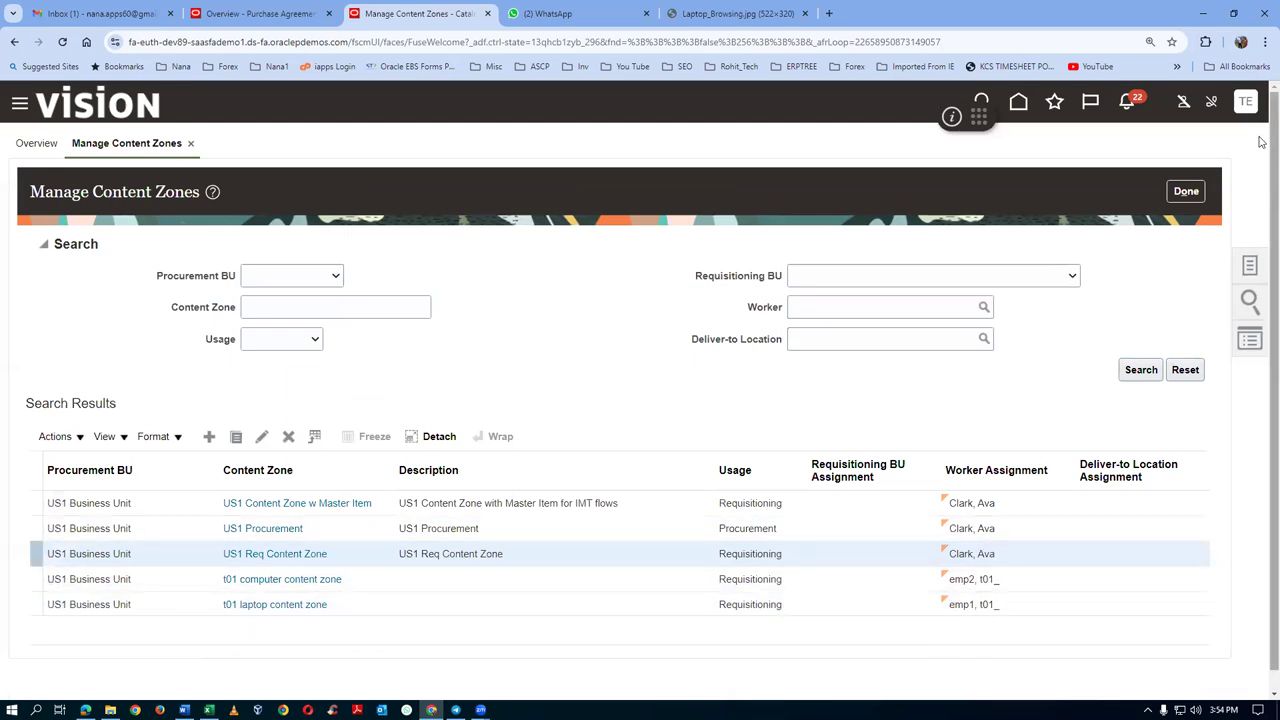
click(1186, 191)
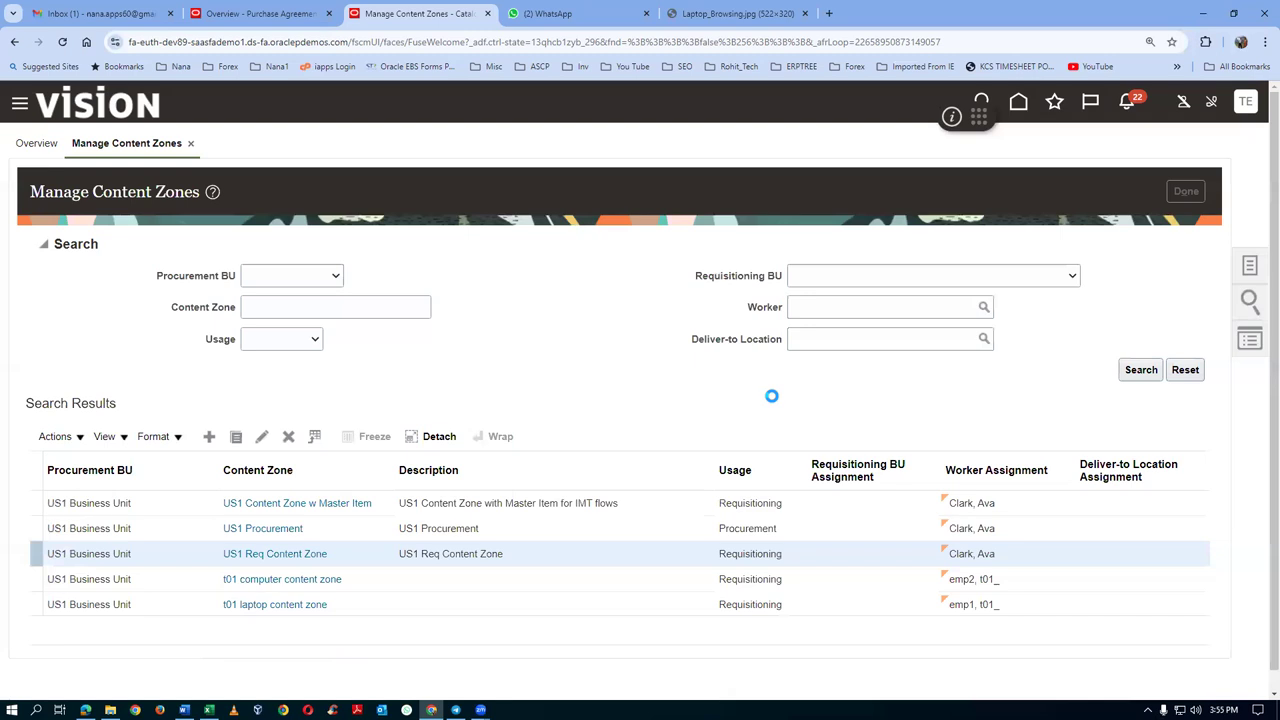
key(alt+Tab)
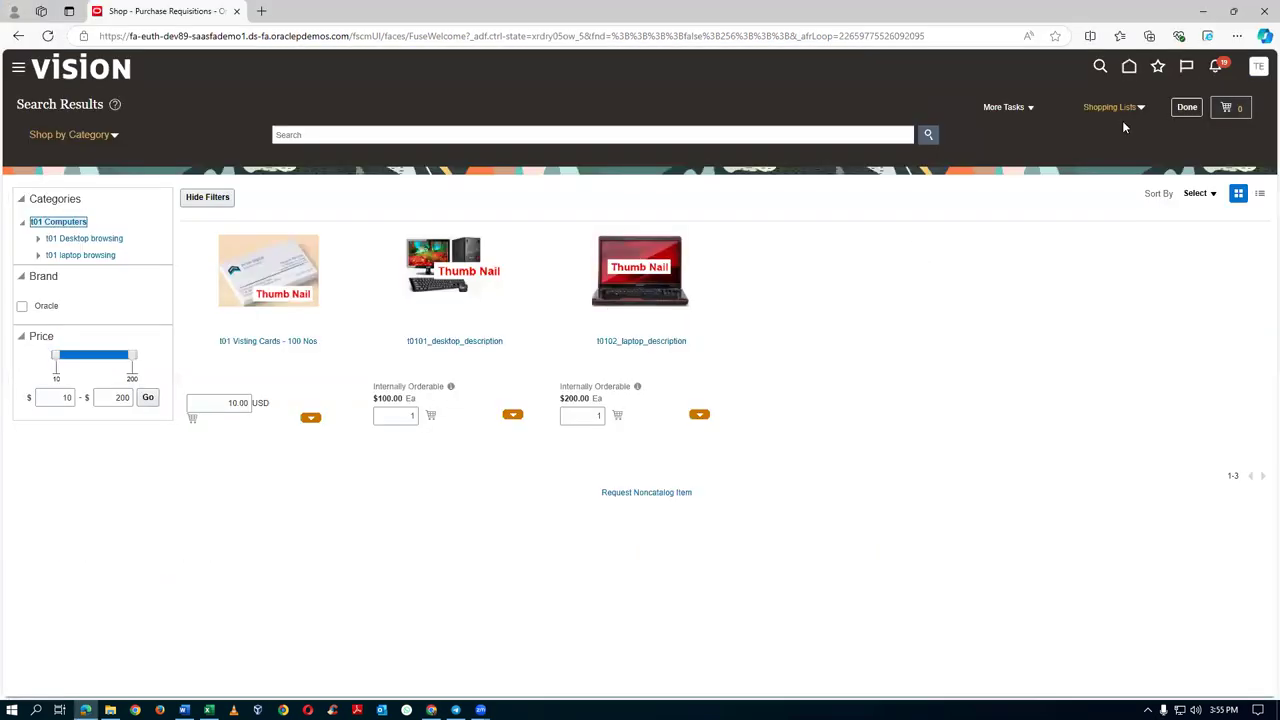
- Sign out, sign in as another employee, and open the Purchase Requisitions Shop page
click(1176, 106)
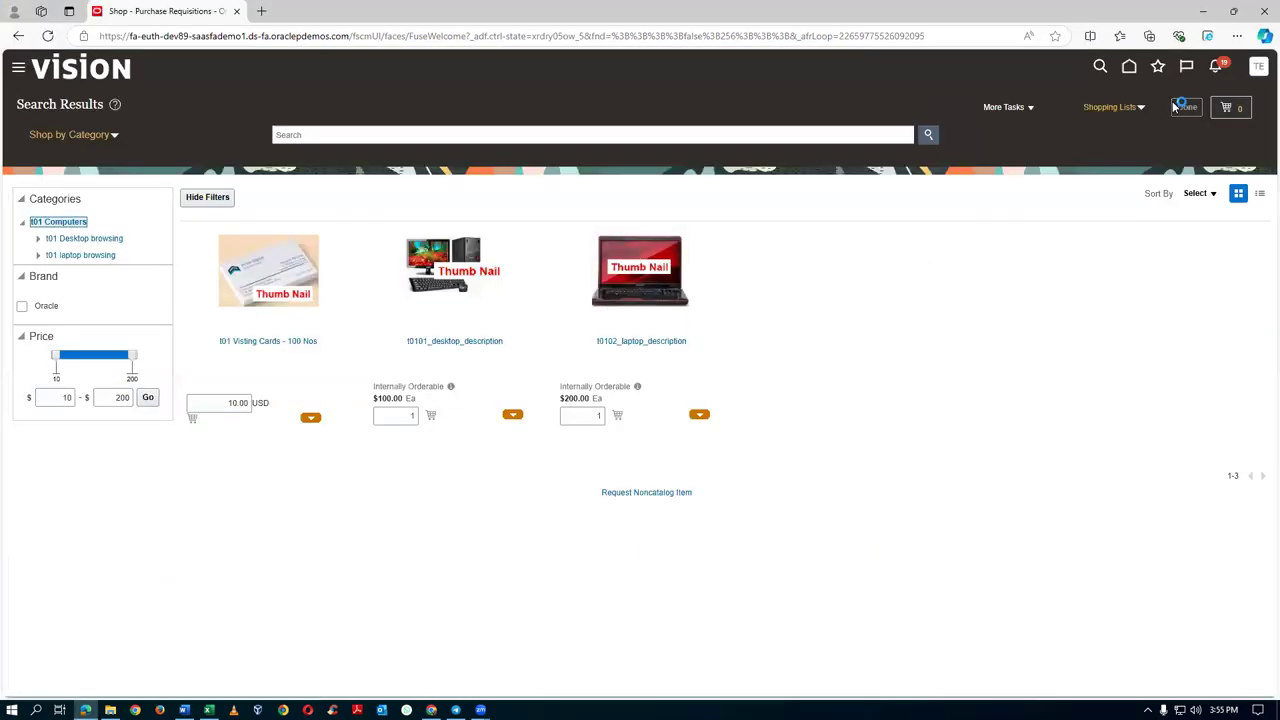
click(1260, 68)
click(1232, 97)
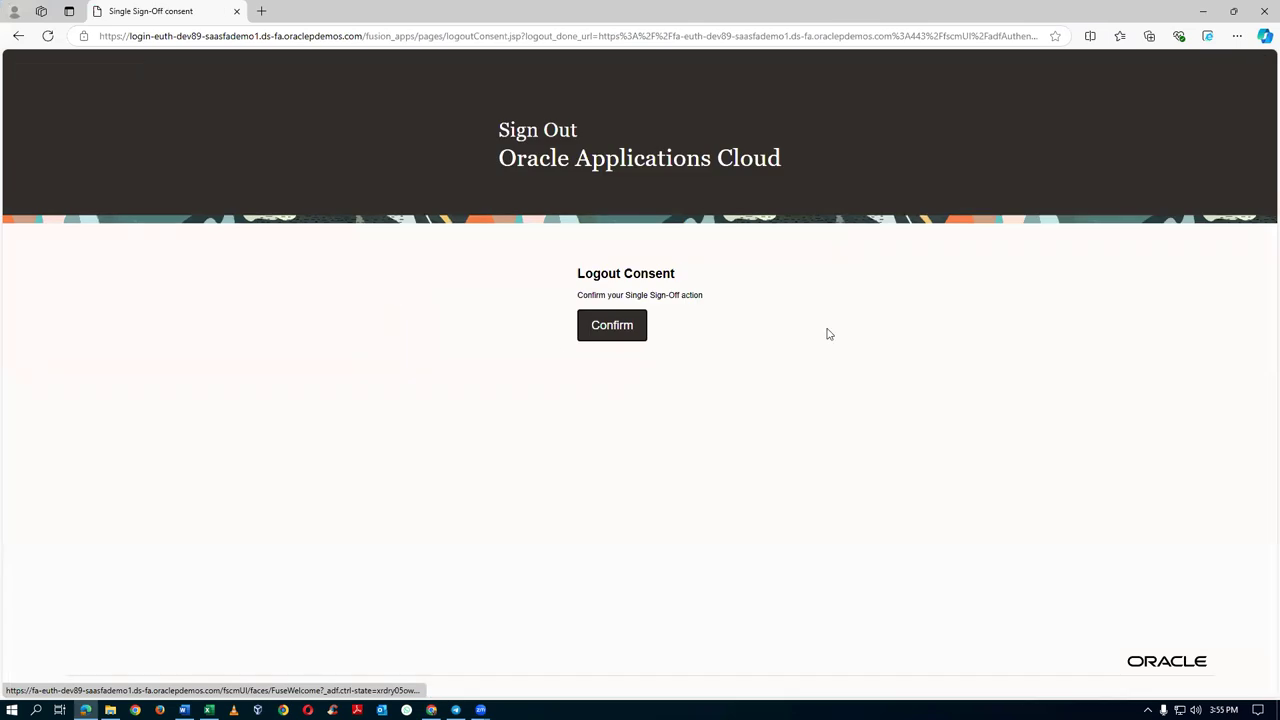
click(619, 331)
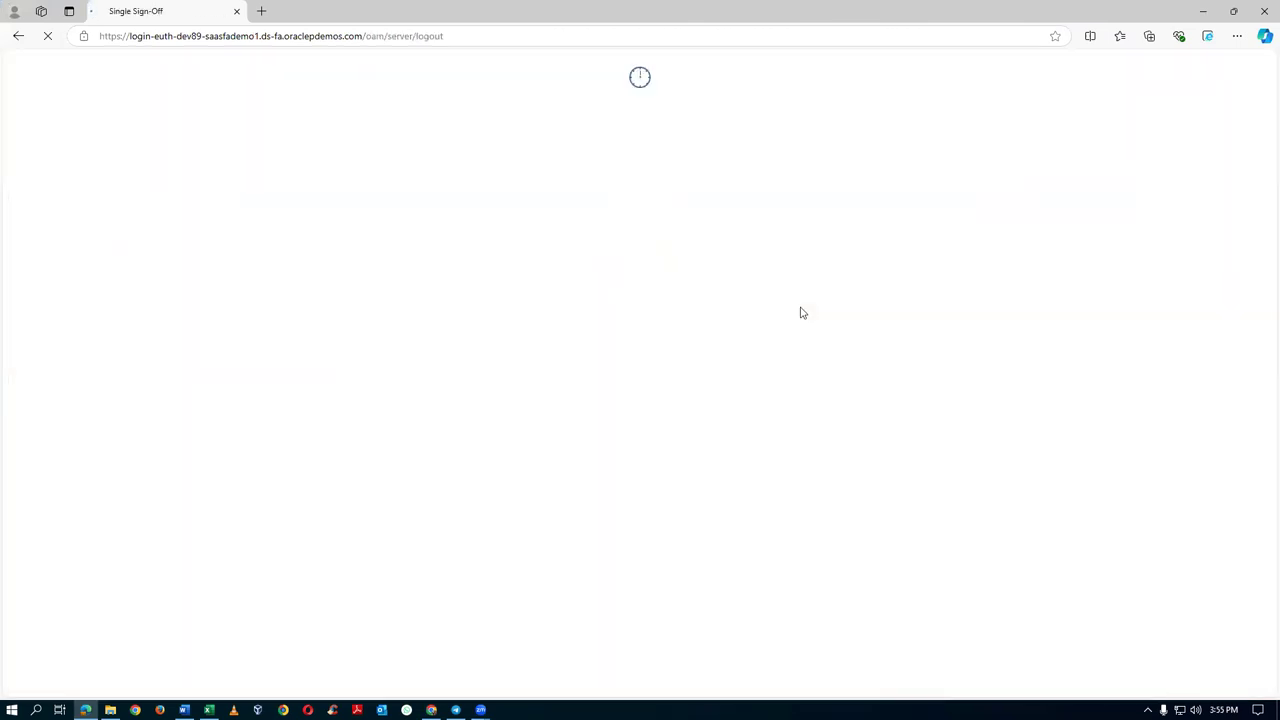
click(567, 404)
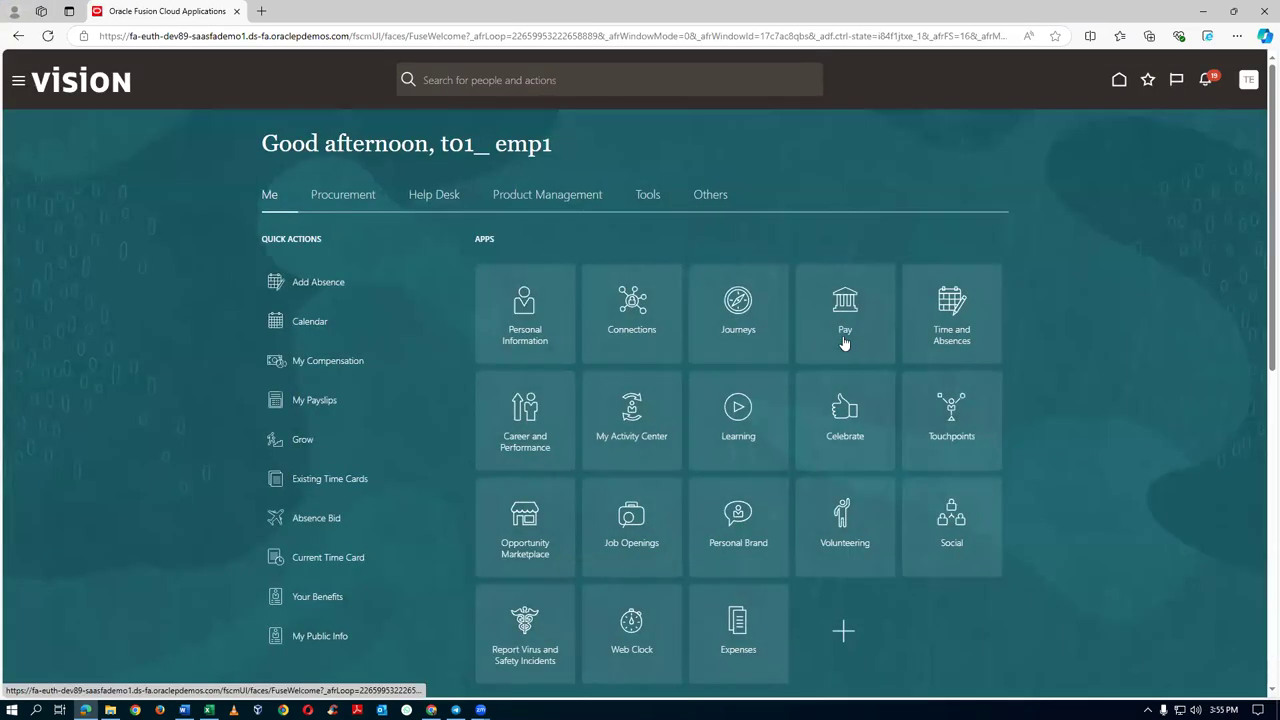
click(350, 198)
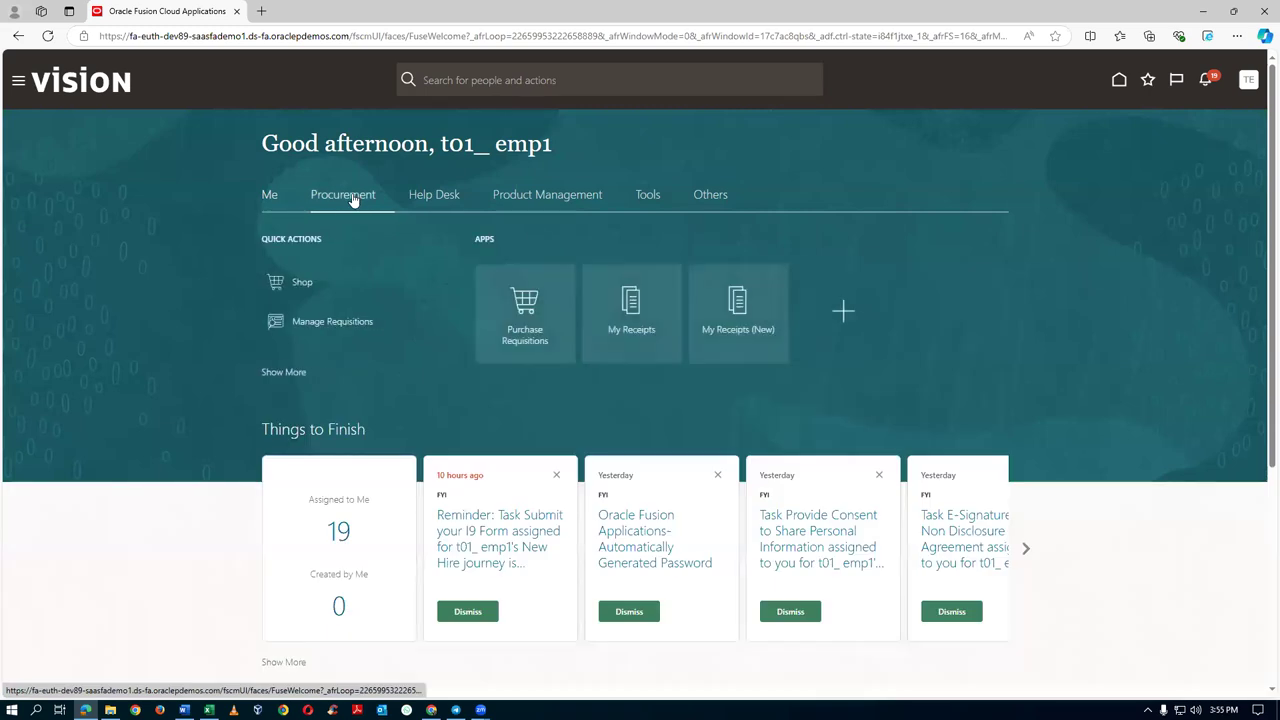
click(527, 336)
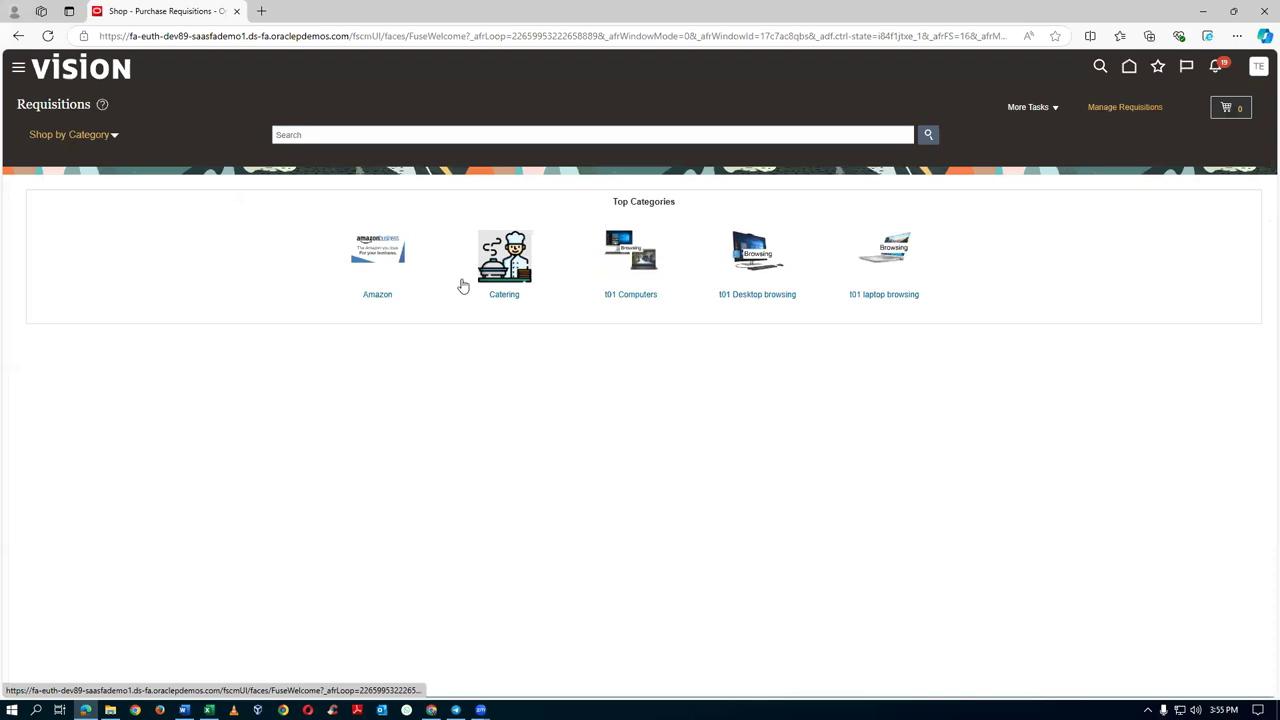
- Browse the t01 Computers, t01 Desktop browsing and t01 laptop browsing categories in turn
click(636, 299)
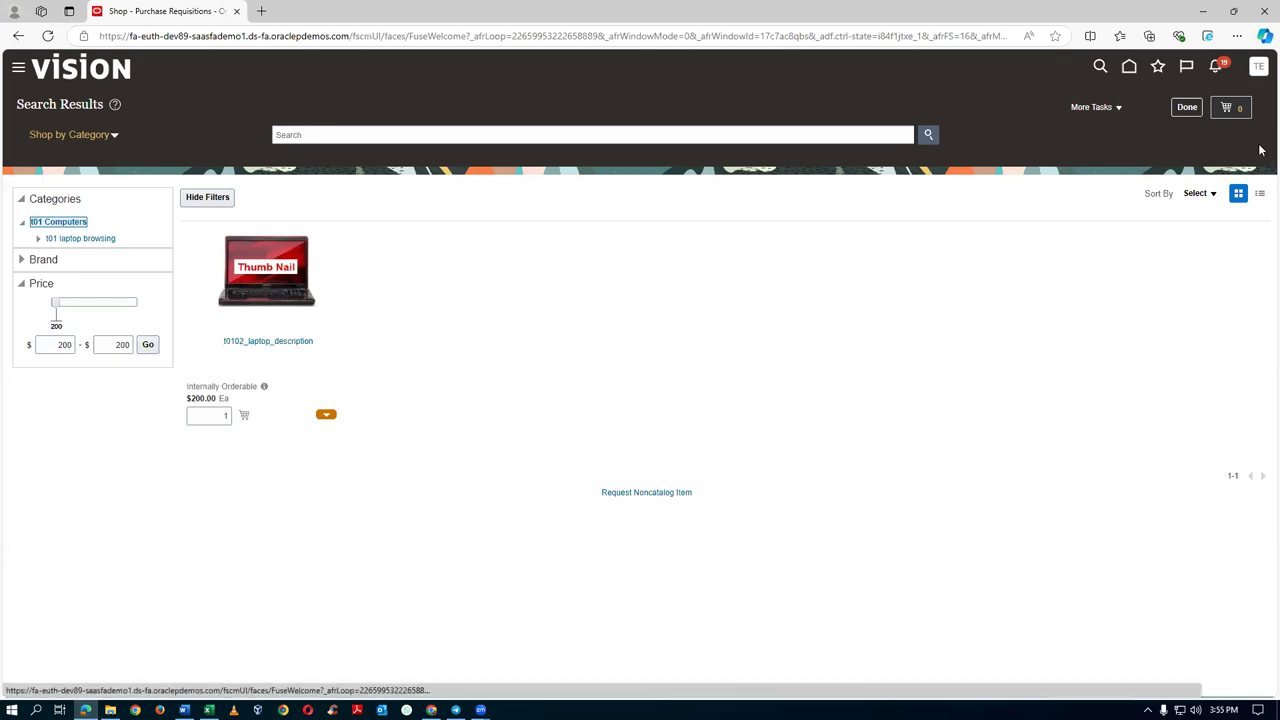
click(1188, 107)
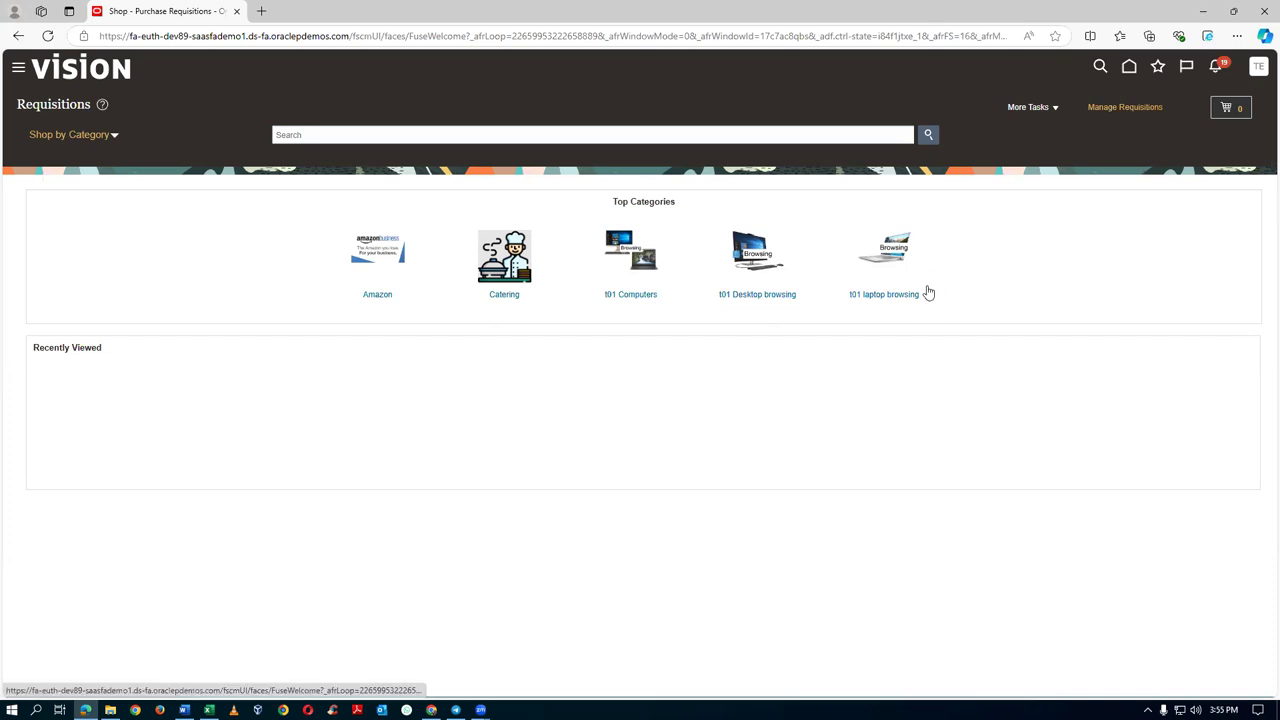
click(755, 295)
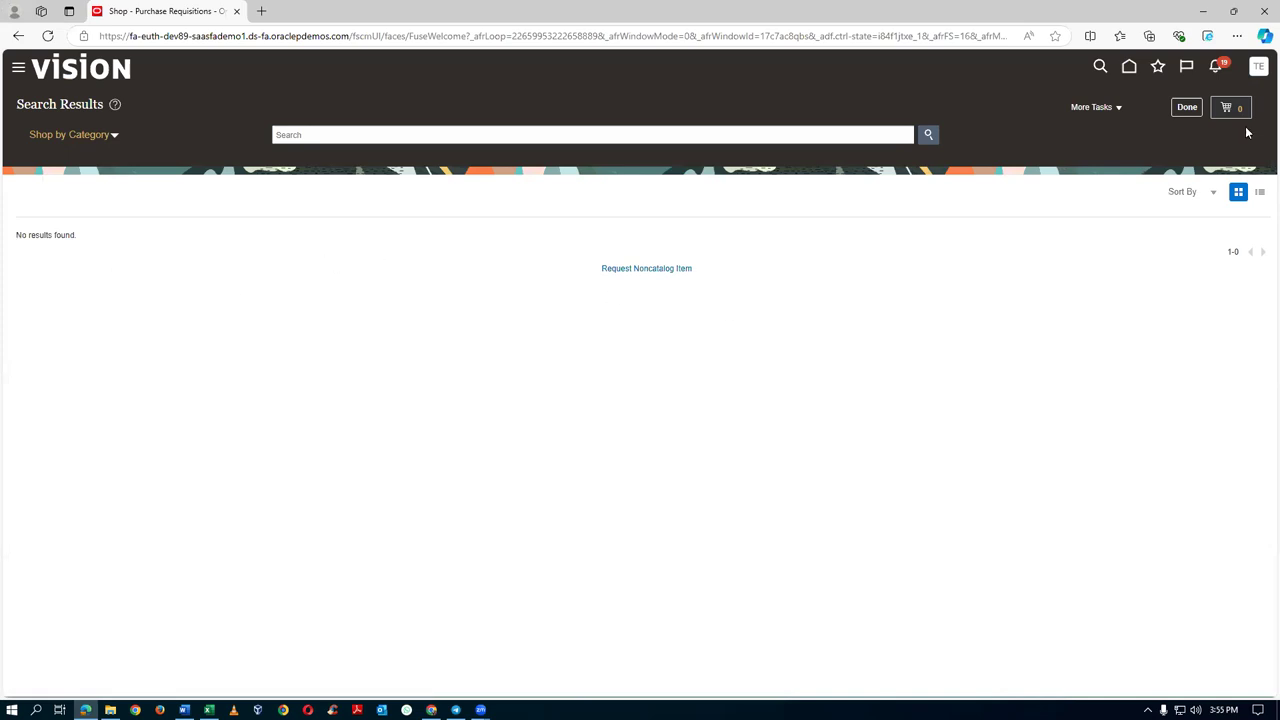
click(1187, 107)
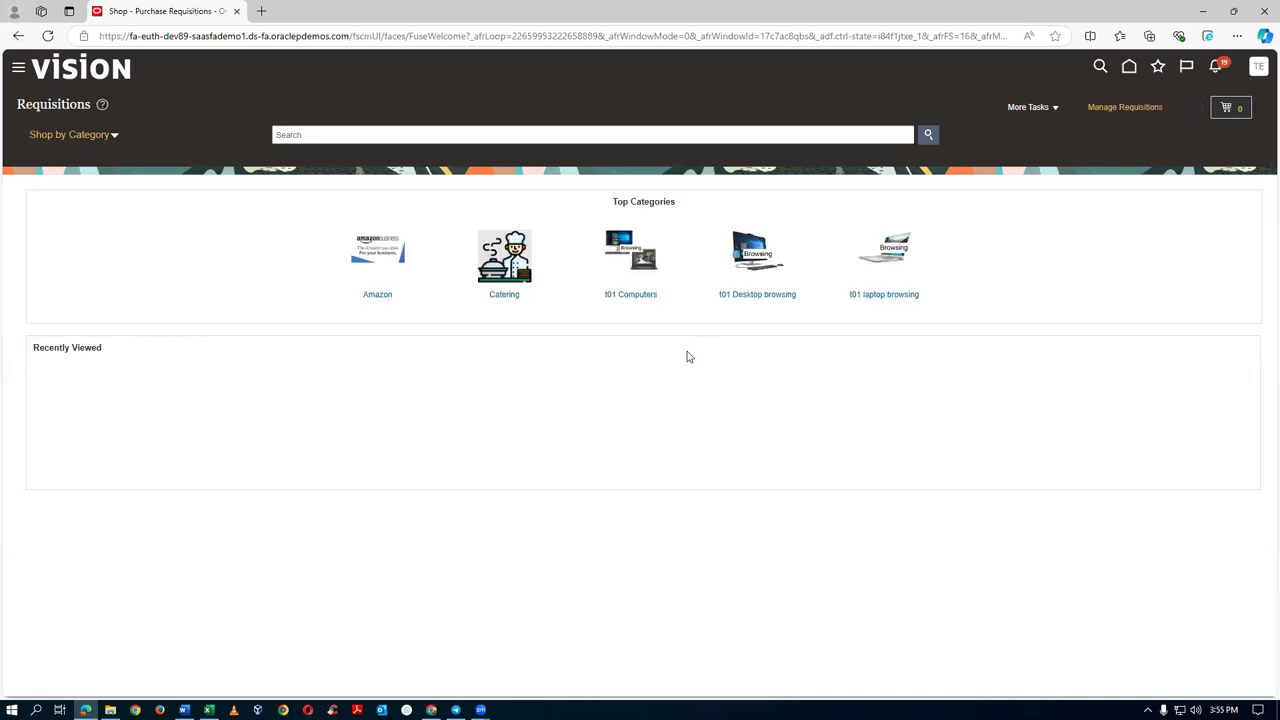
click(884, 294)
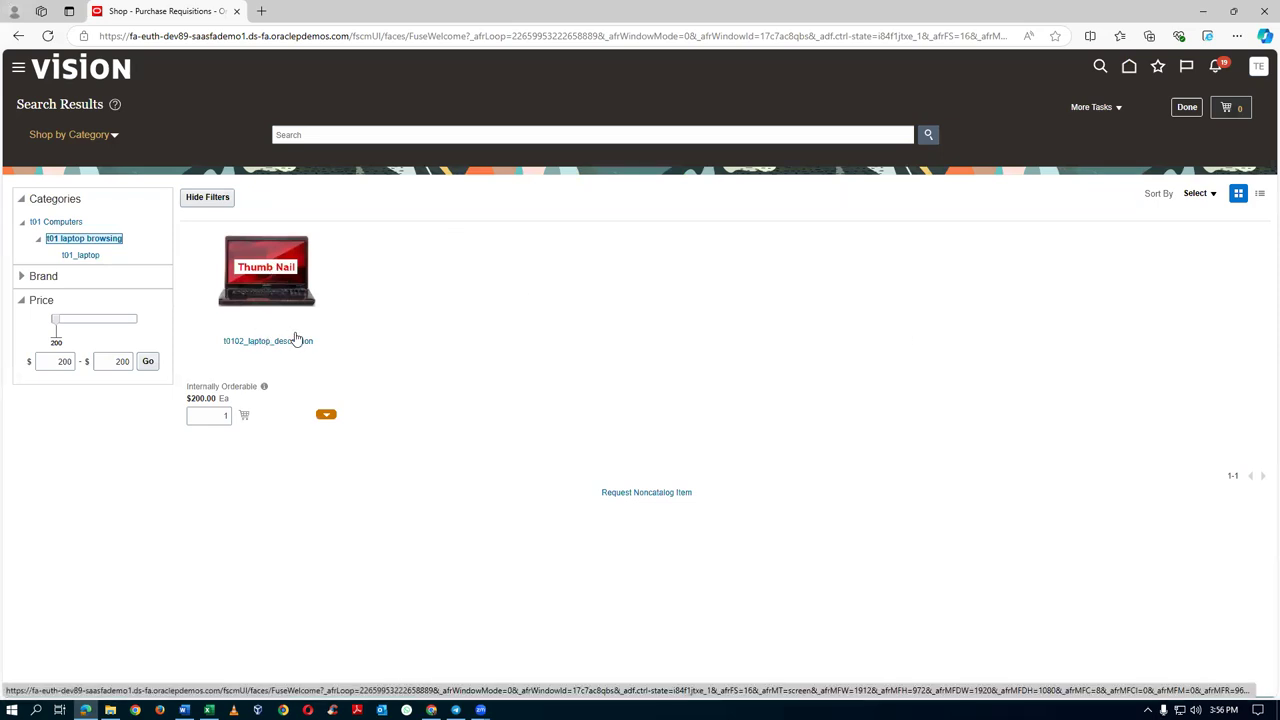
click(1190, 107)
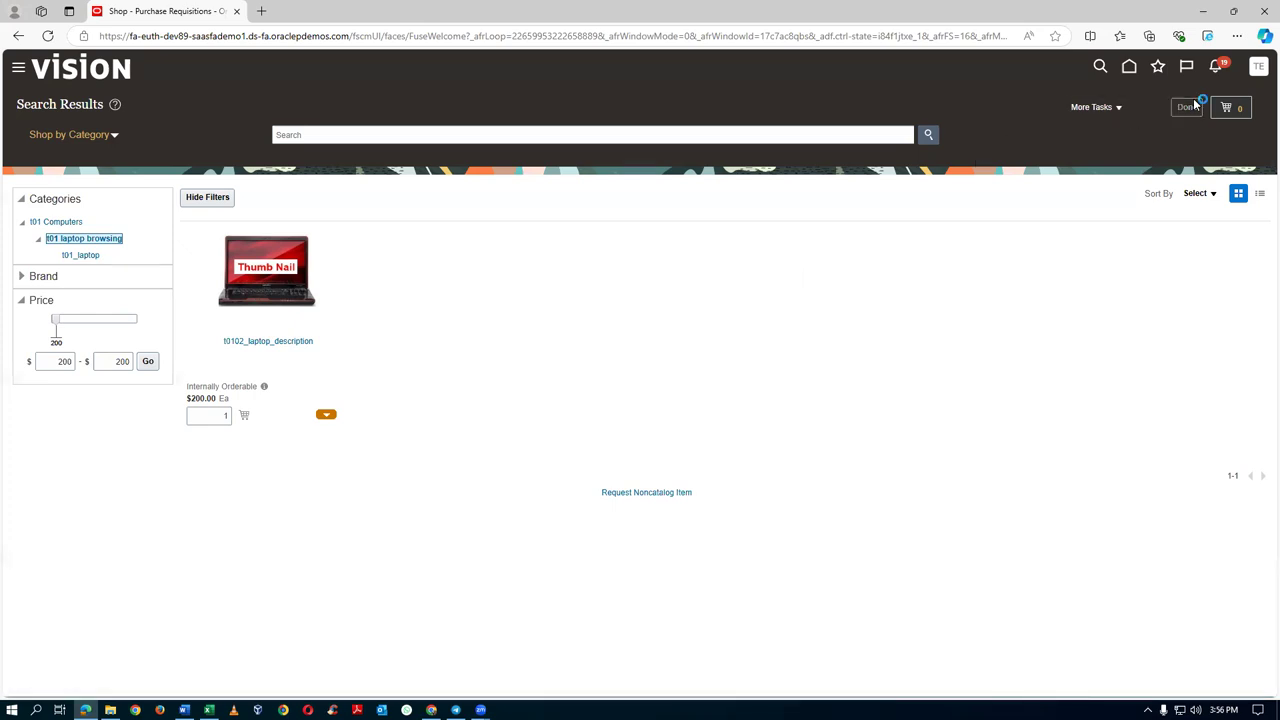
- Expand t01 Computers in the Shop by Category list, then start a catalog search
click(112, 133)
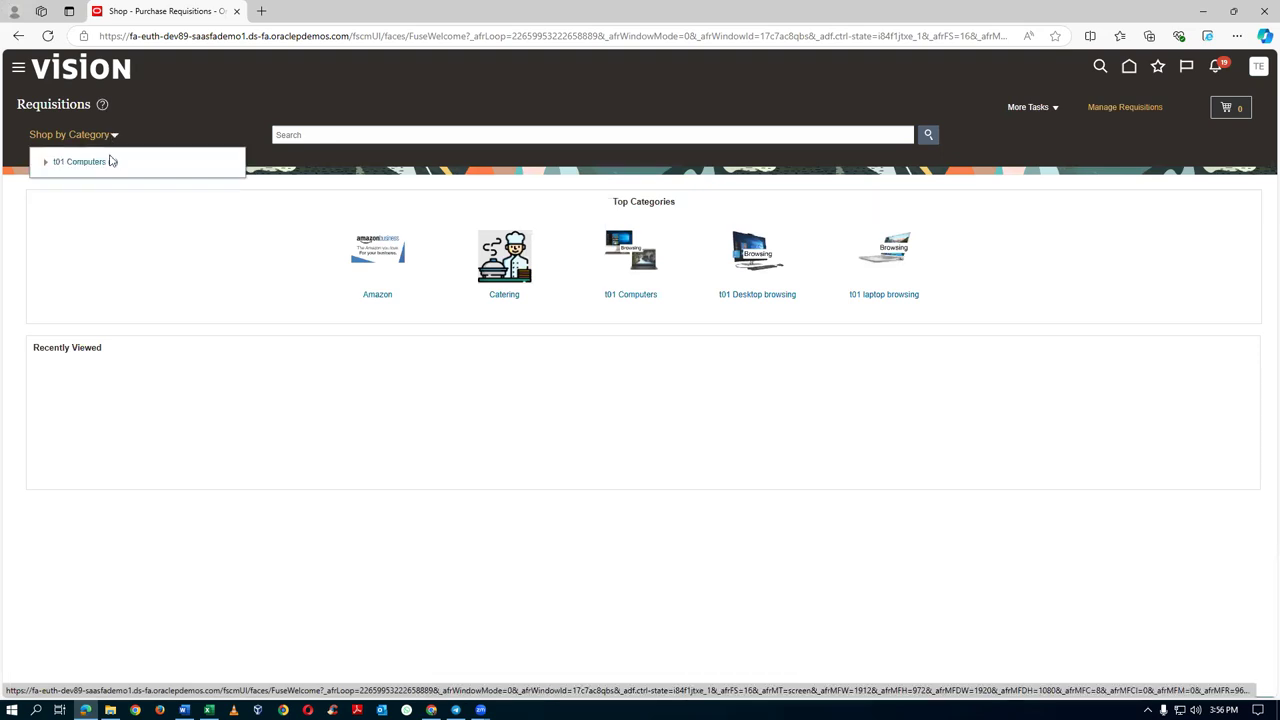
click(43, 164)
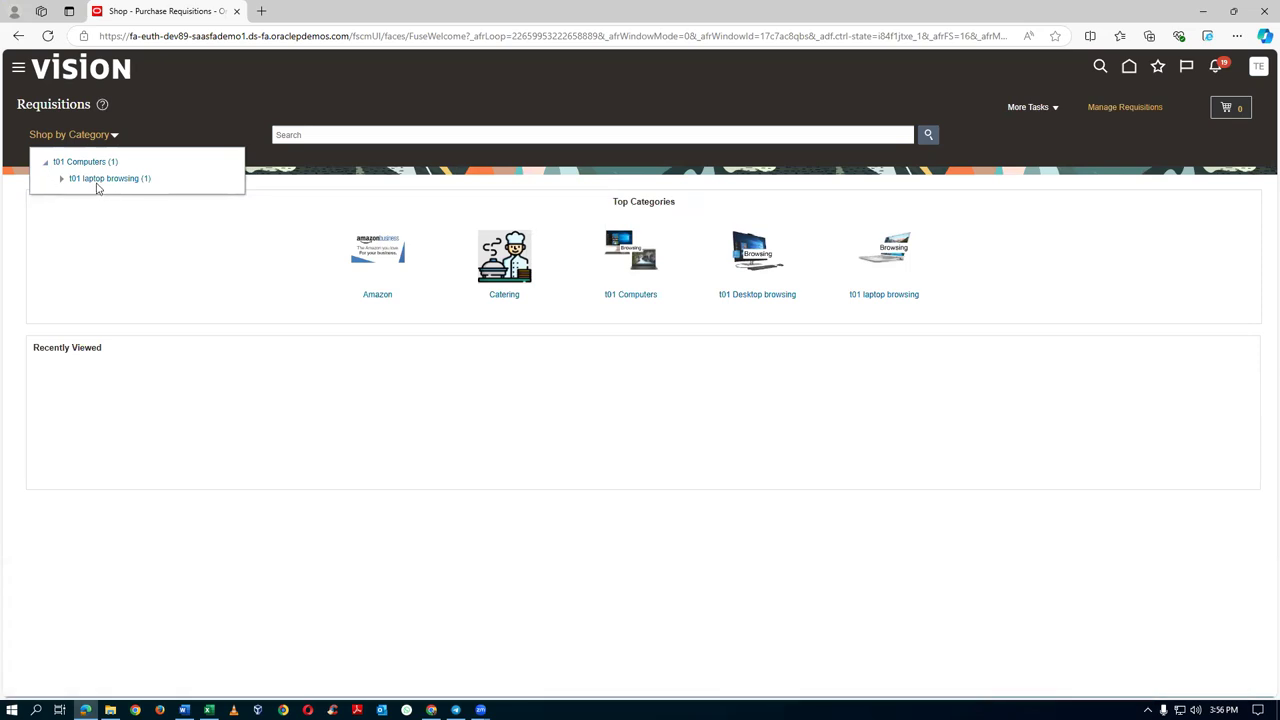
click(160, 121)
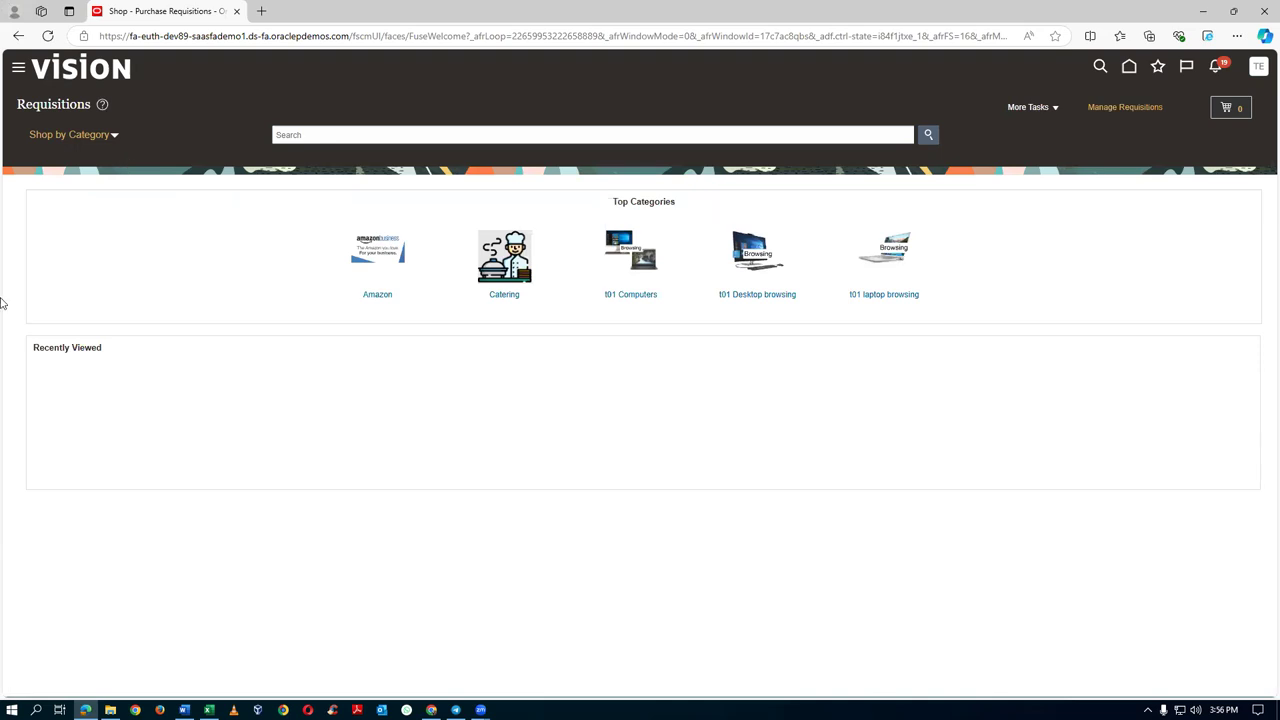
click(319, 135)
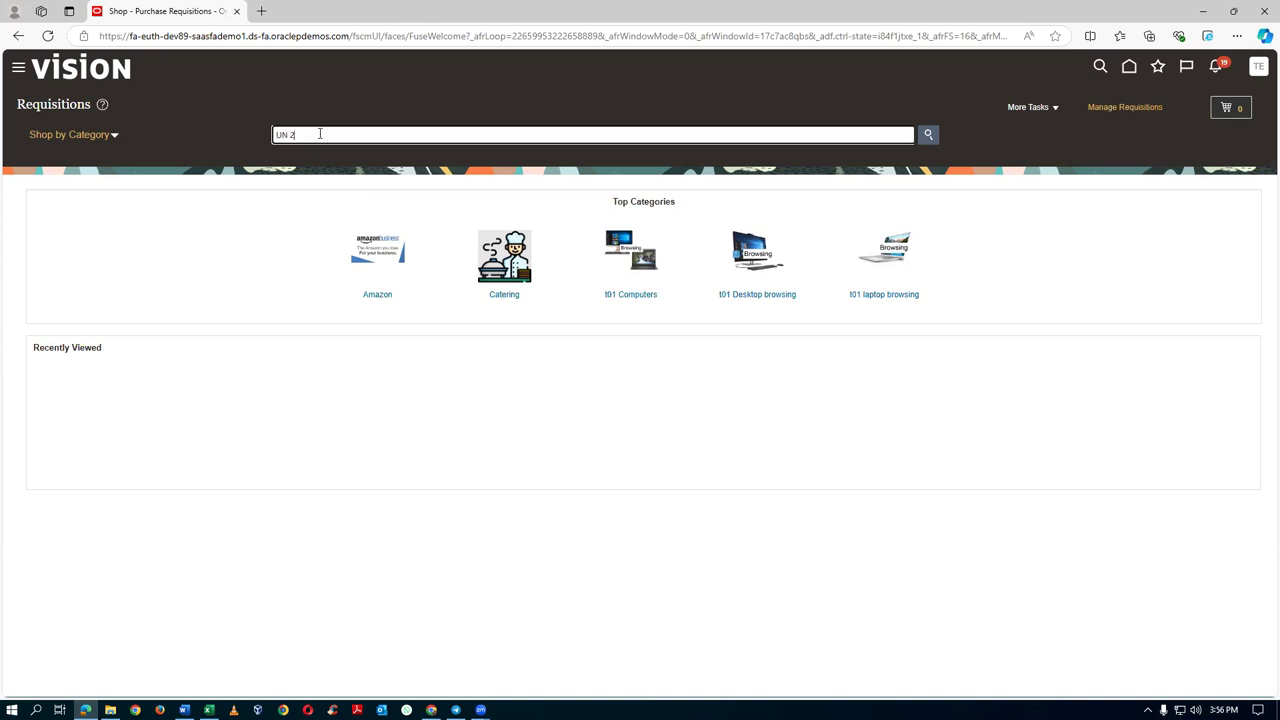
- Search the catalog for UN 2 and UN 1, then check that t01 Desktop browsing is empty
key(Return)
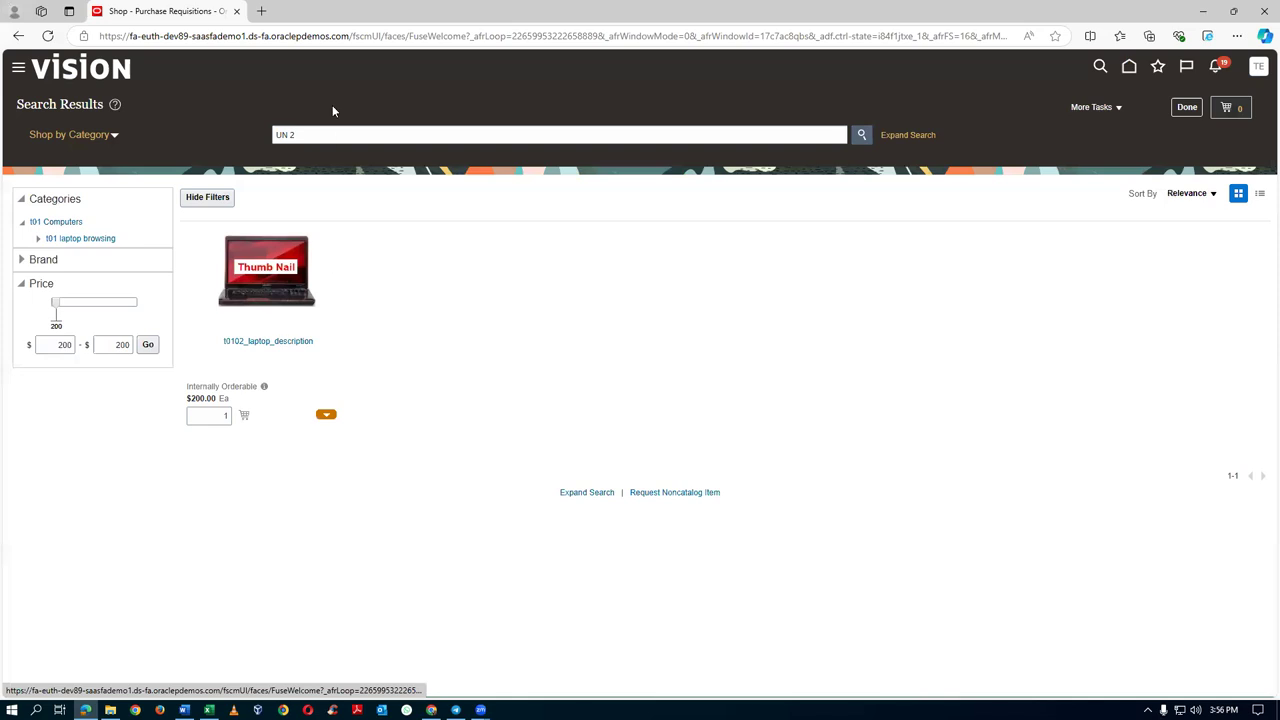
click(321, 131)
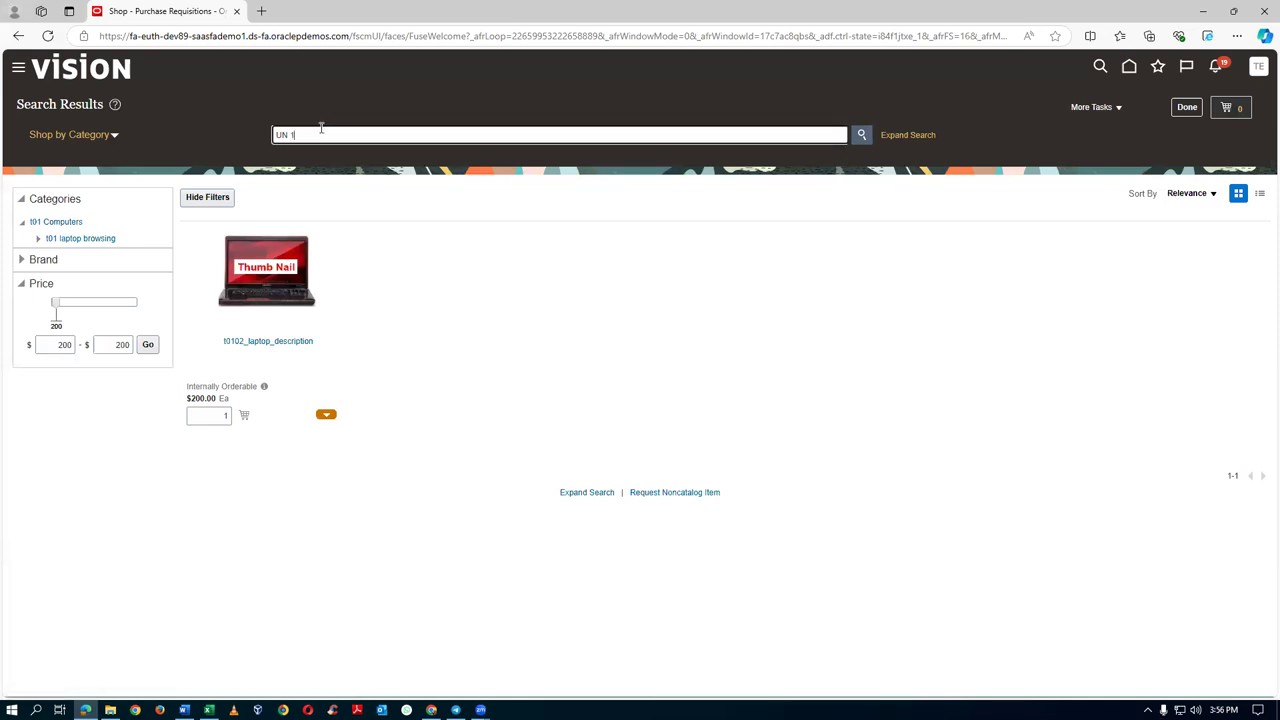
text(1)
key(Return)
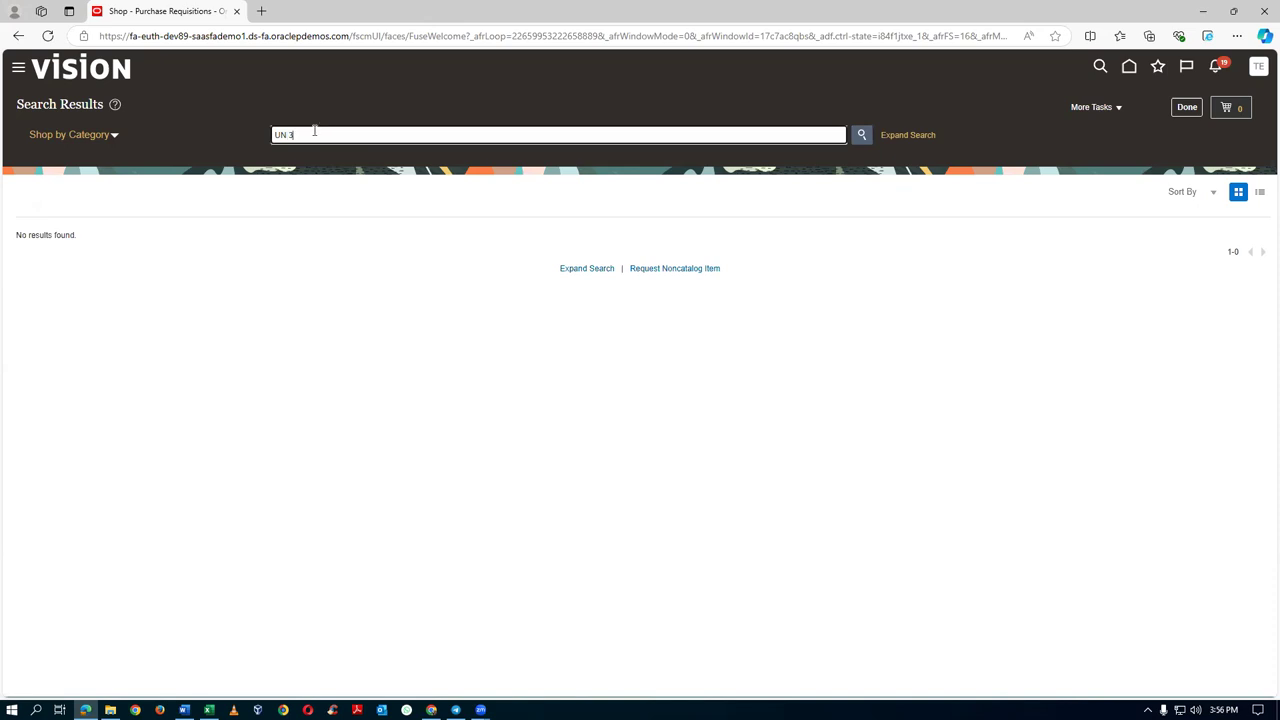
key(Return)
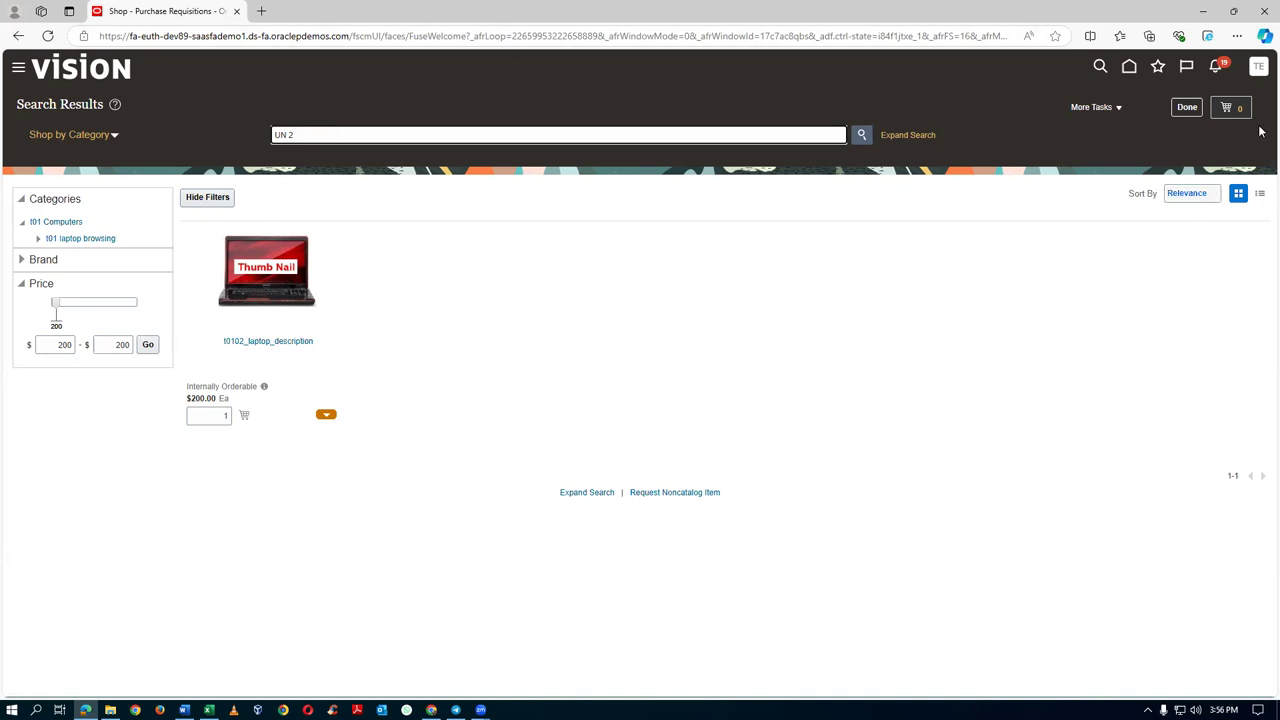
click(1186, 107)
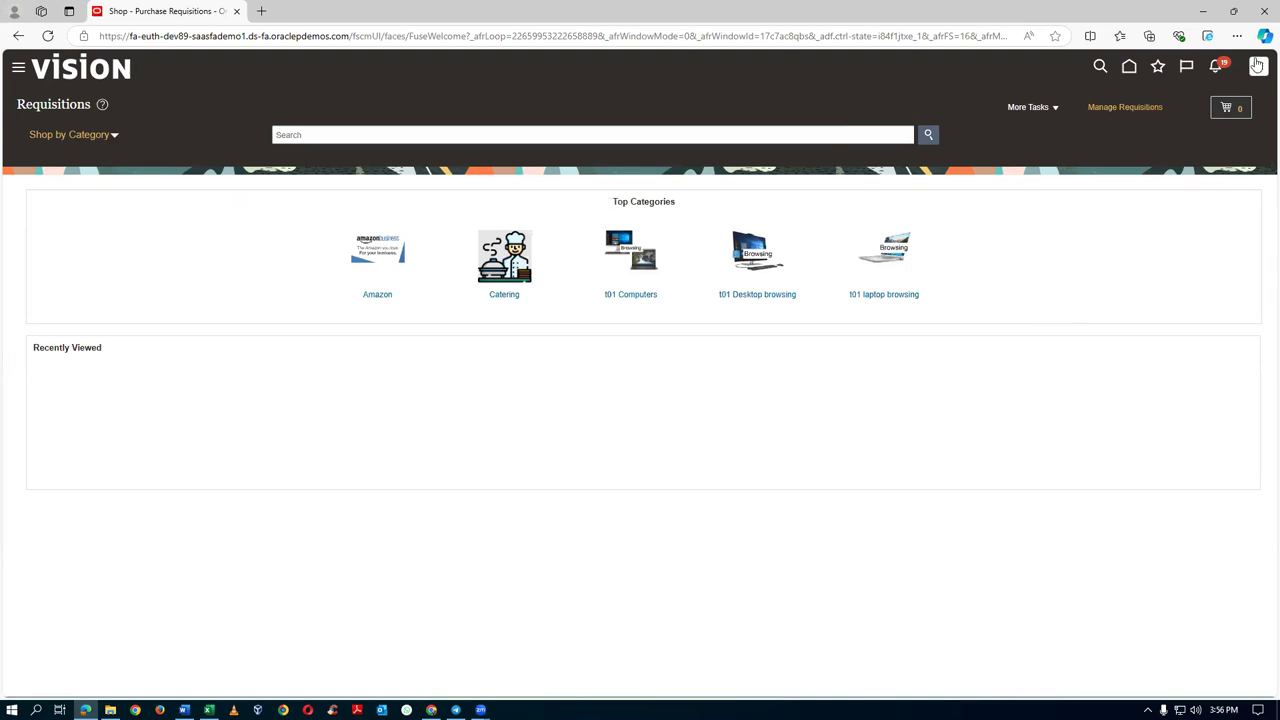
click(763, 296)
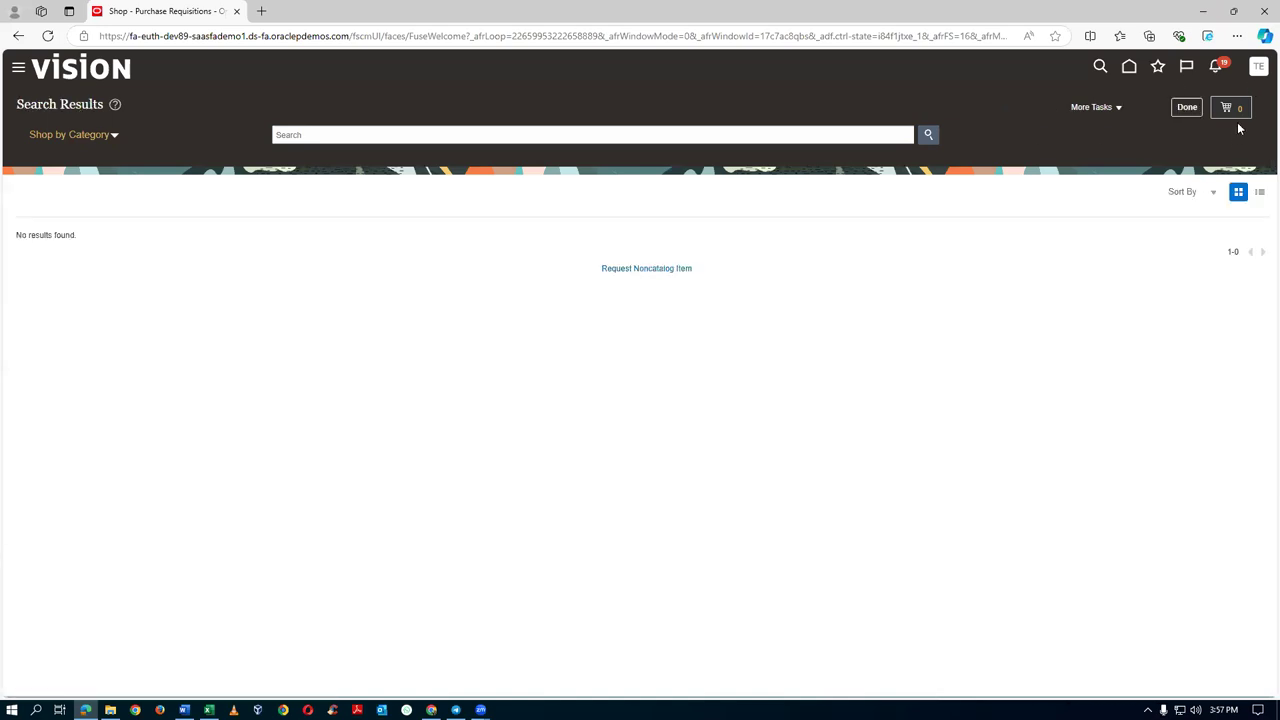
click(1186, 107)
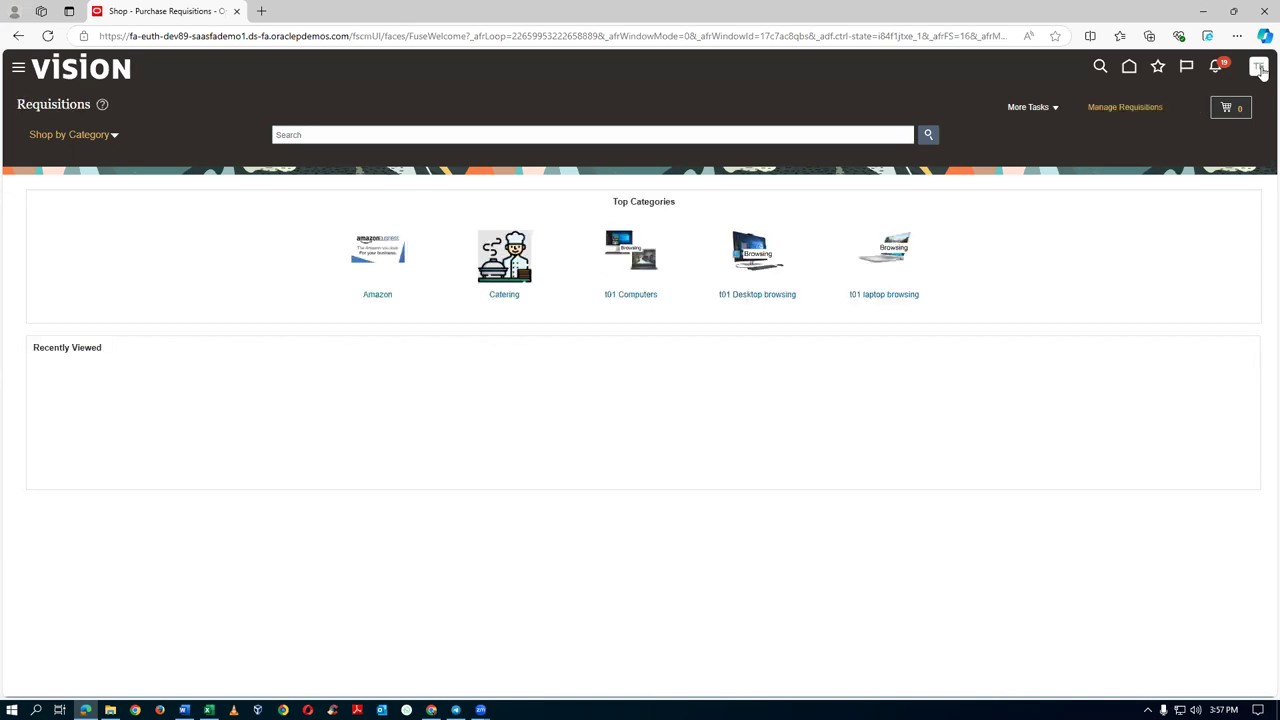
- Sign out, sign in as the second employee, and open the Purchase Requisitions Shop
click(1260, 68)
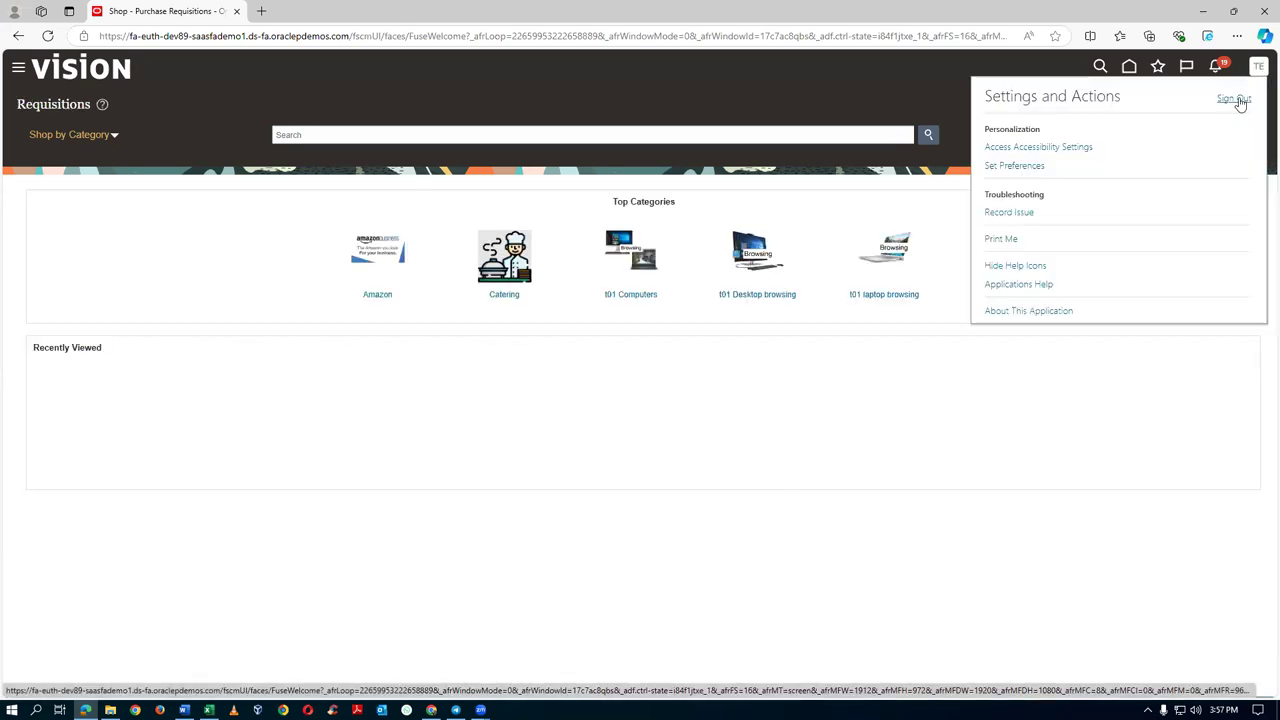
click(1234, 99)
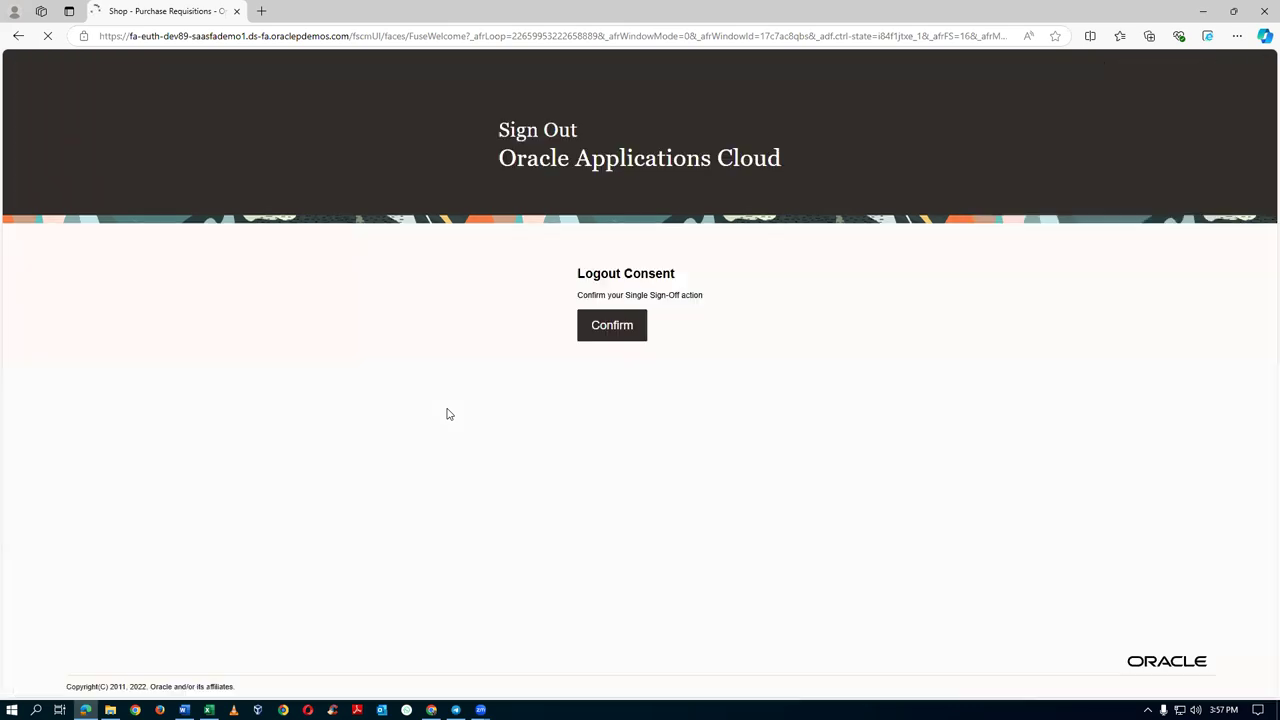
click(610, 333)
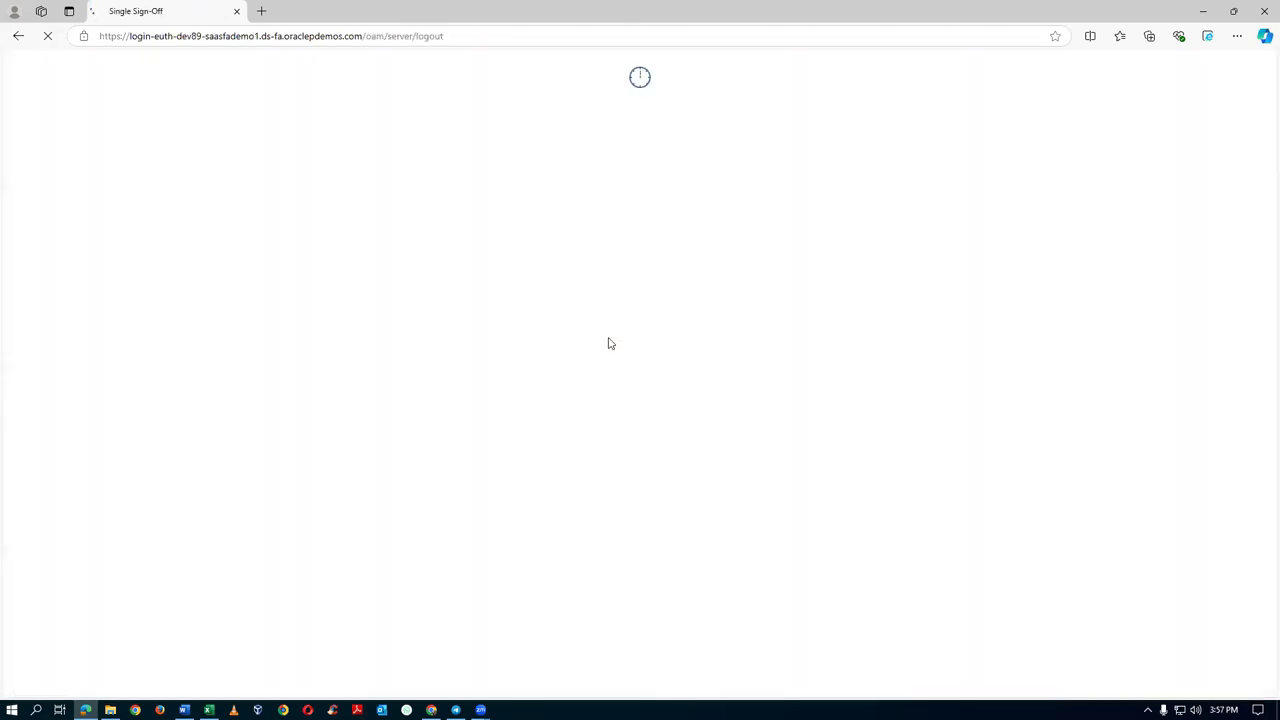
click(594, 293)
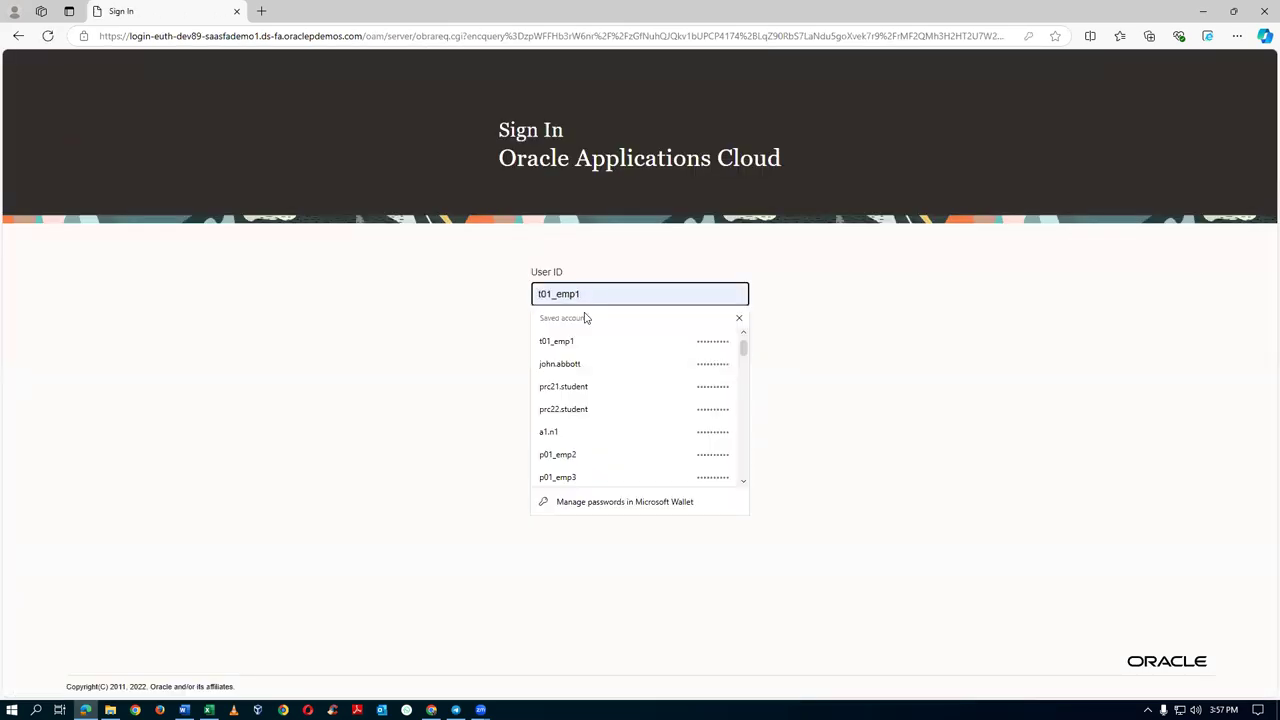
key(BackSpace)
text(2)
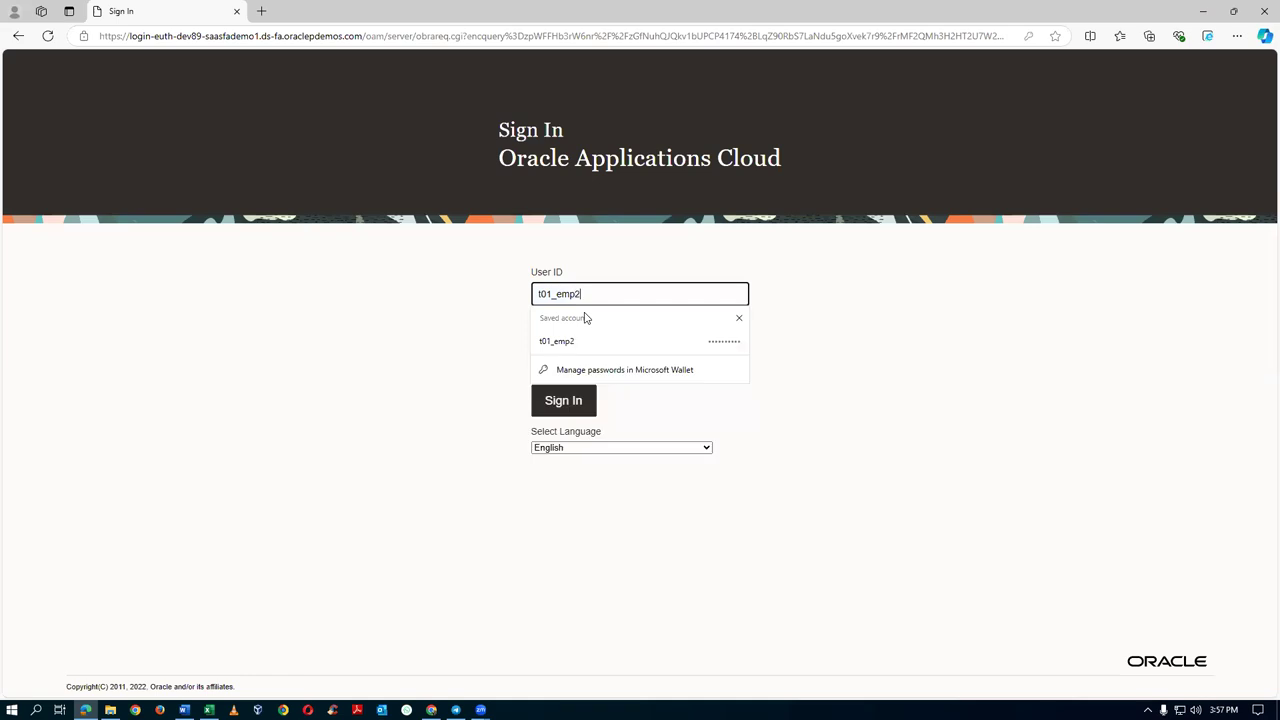
click(563, 402)
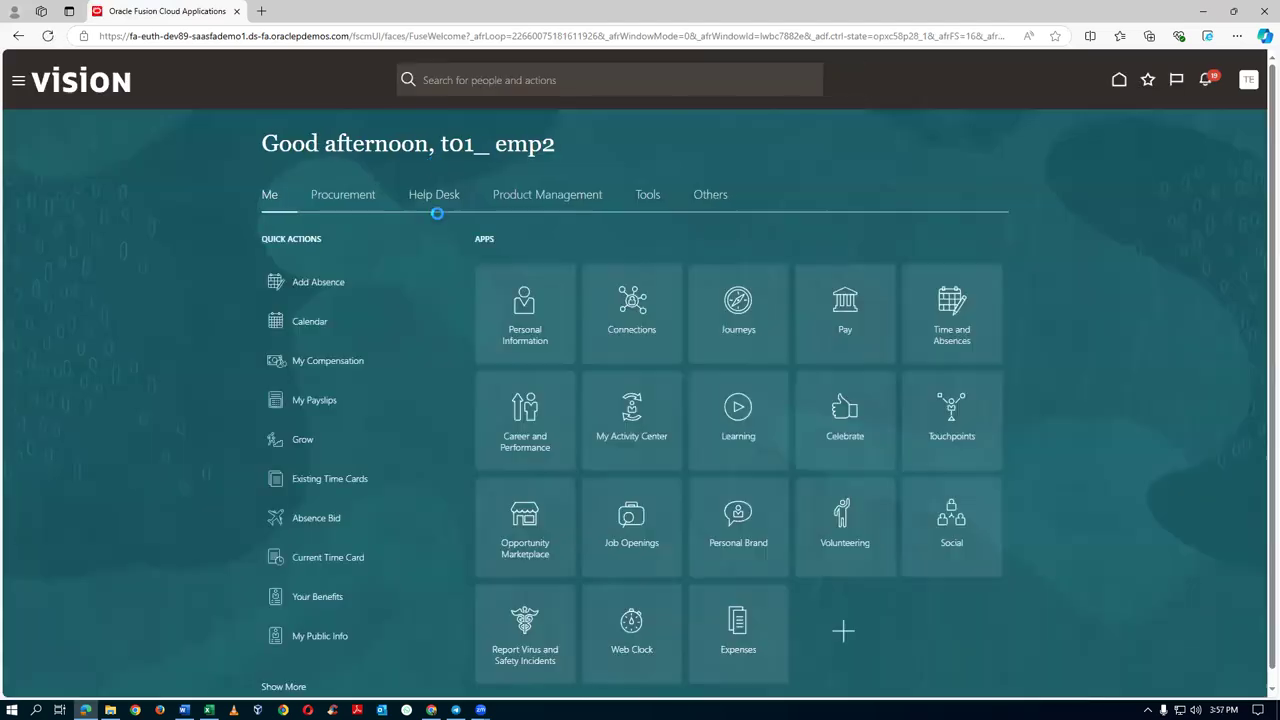
click(334, 197)
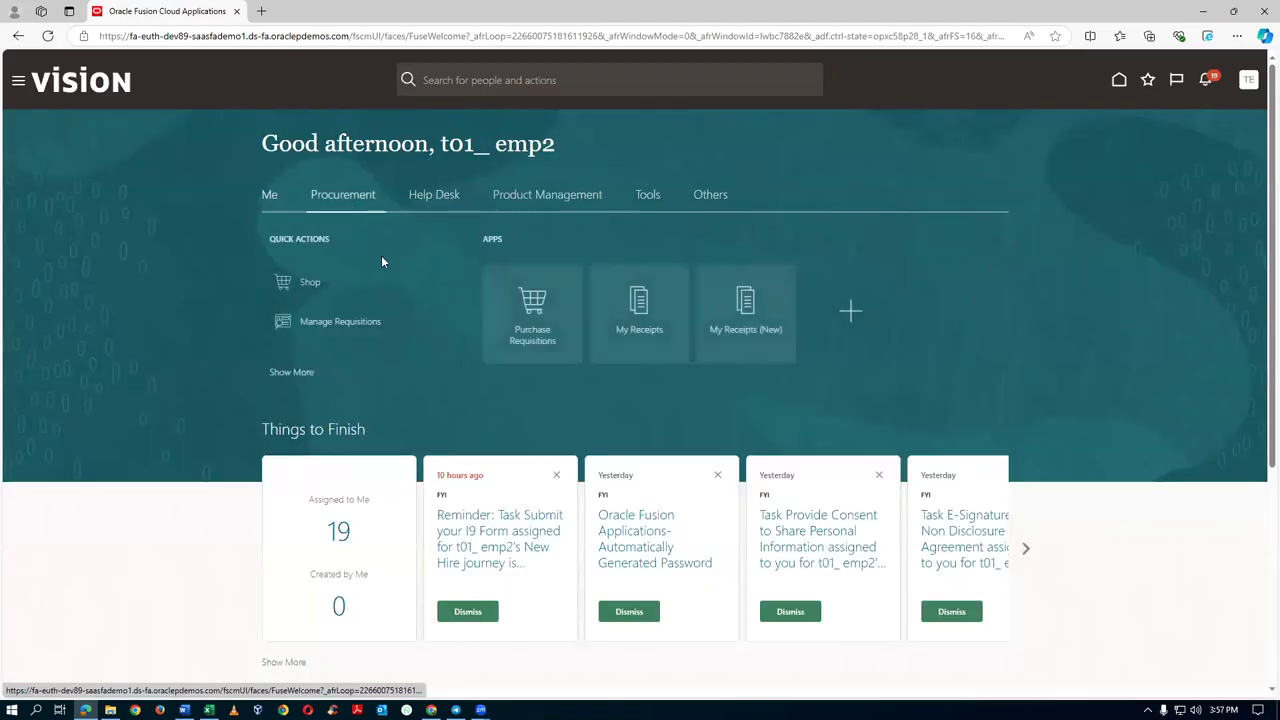
click(517, 340)
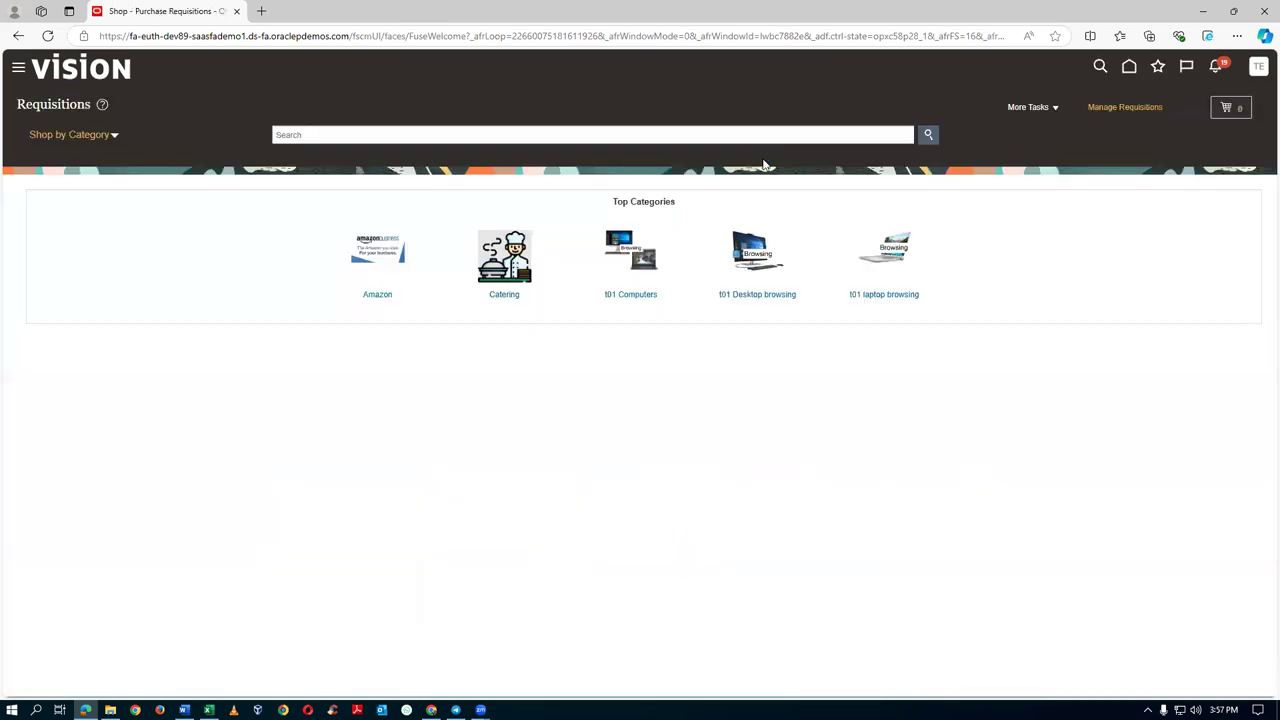
click(640, 303)
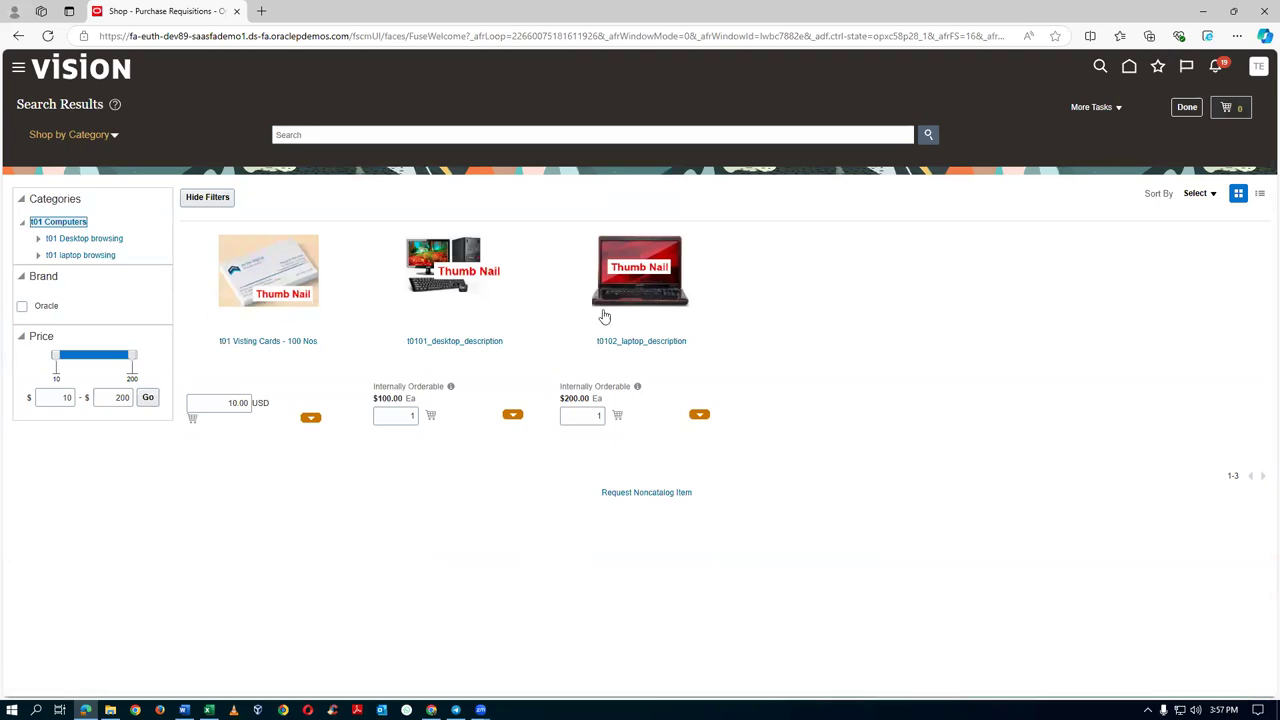
click(1186, 107)
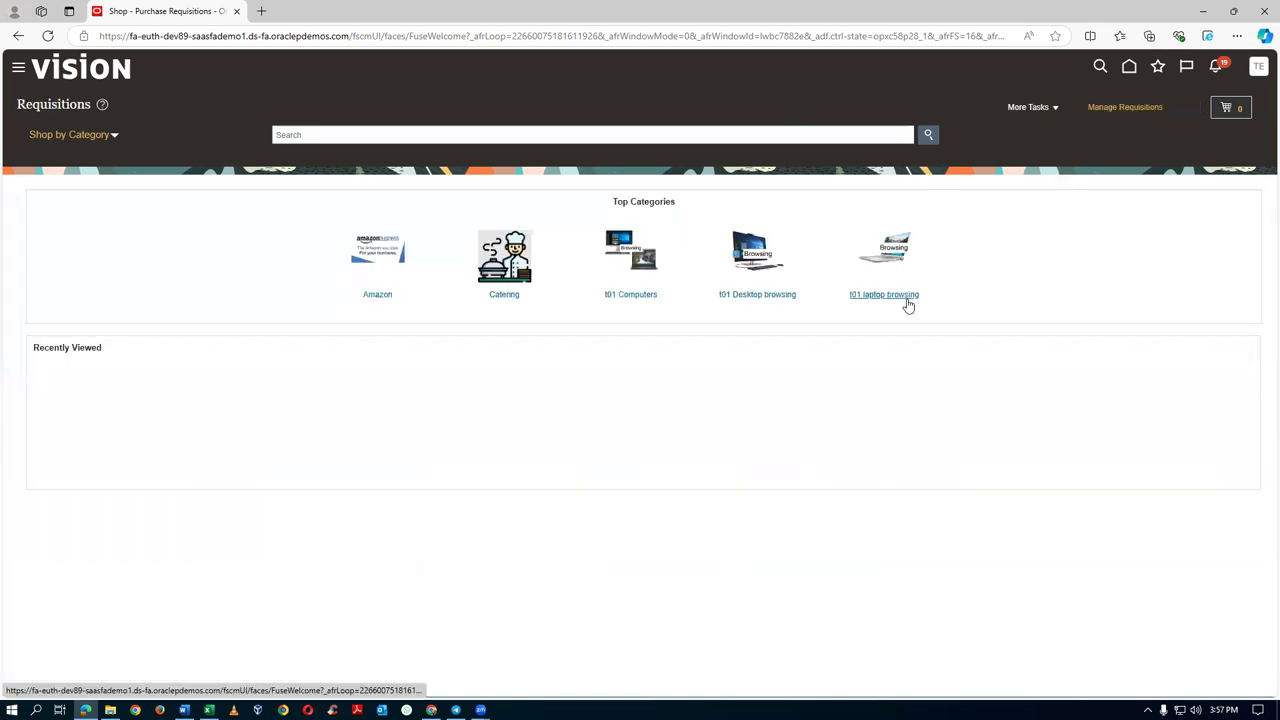
click(747, 300)
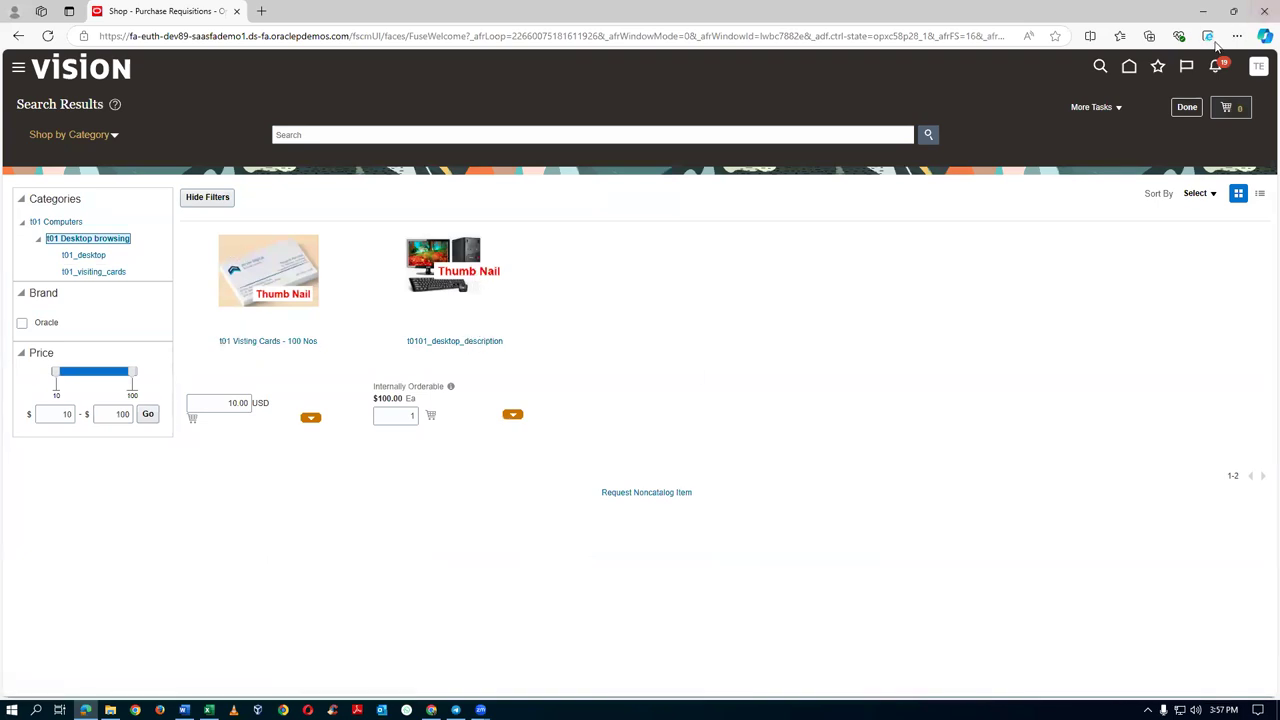
click(1187, 107)
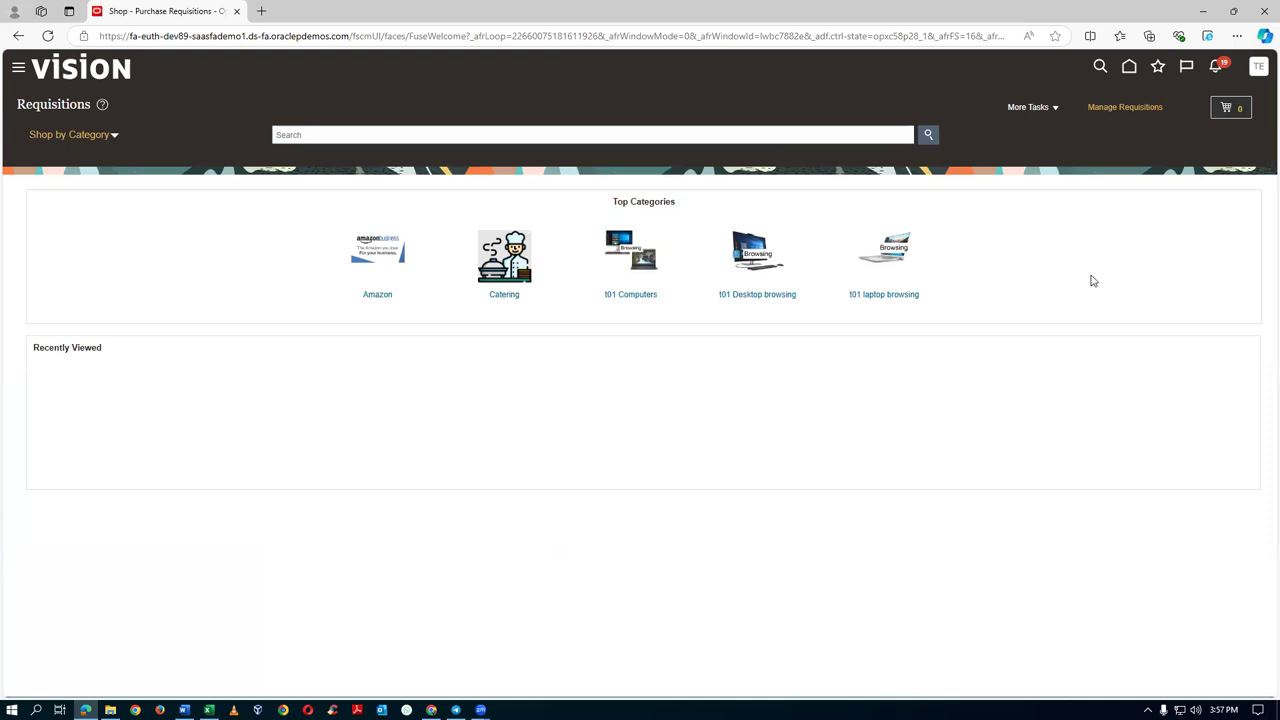
click(892, 295)
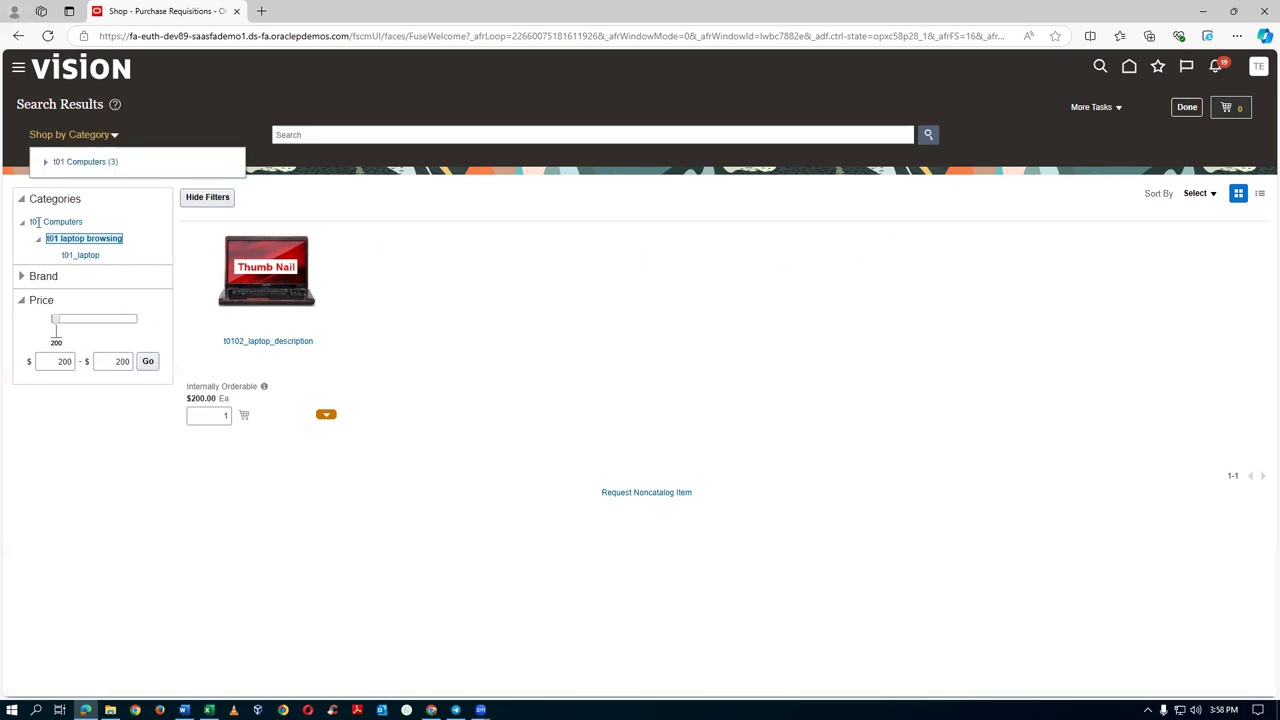
click(23, 224)
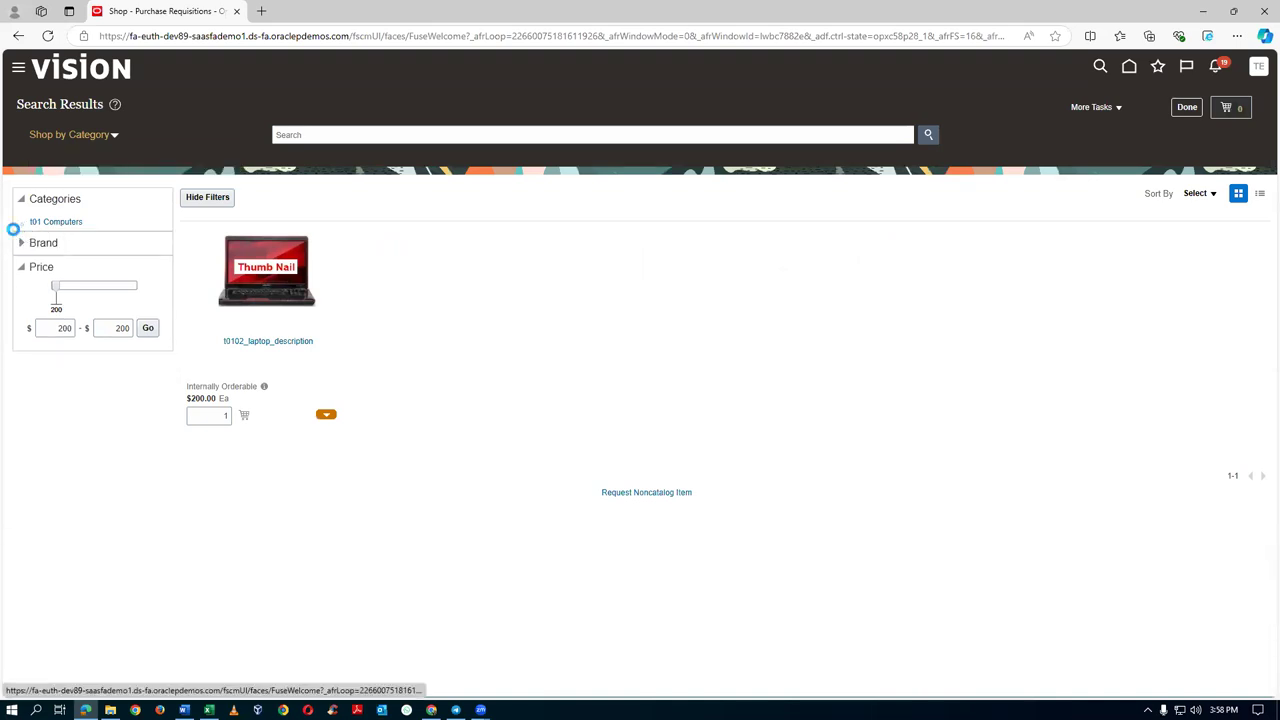
click(21, 223)
click(44, 242)
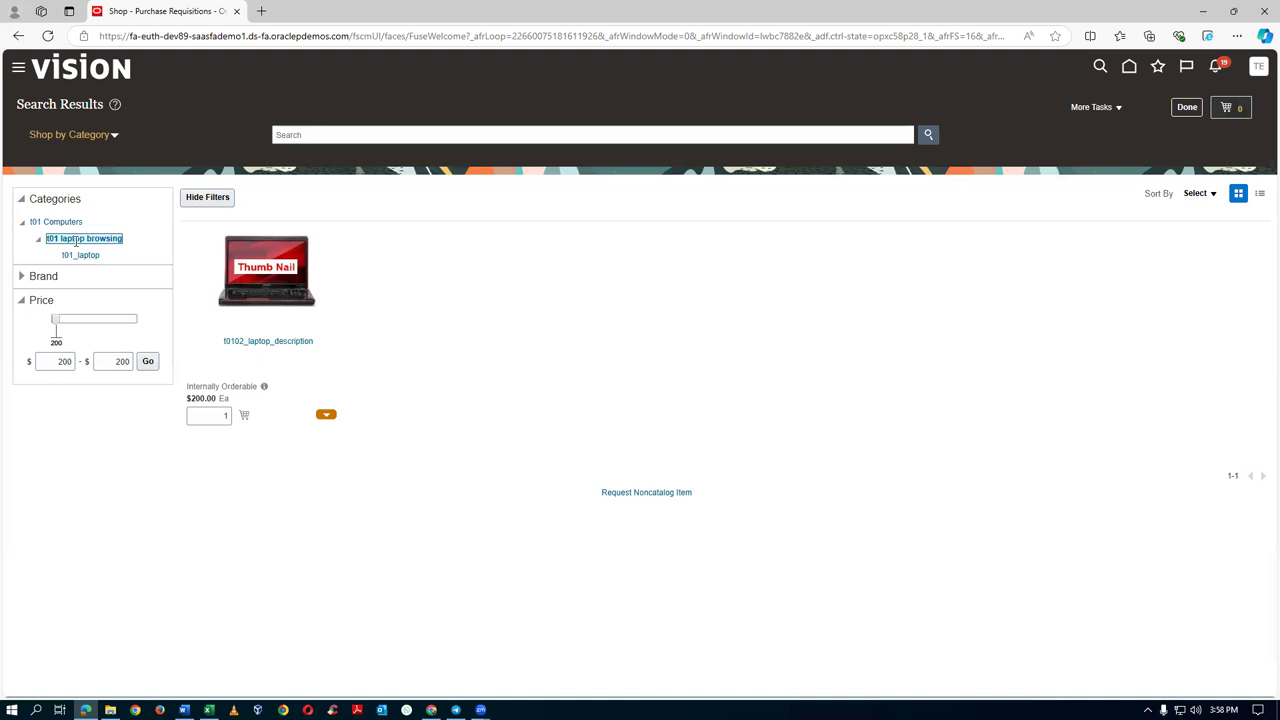
click(1187, 107)
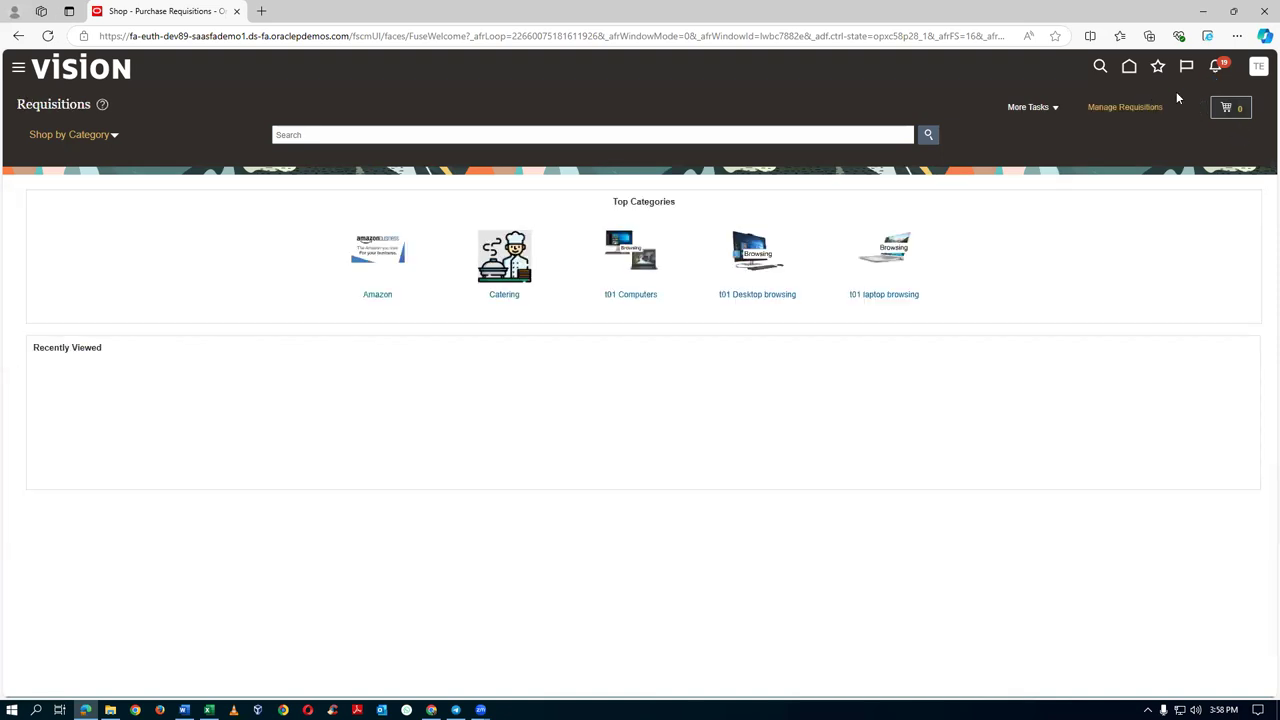
- Sign out and sign back in, then show the procurement apps
click(1259, 68)
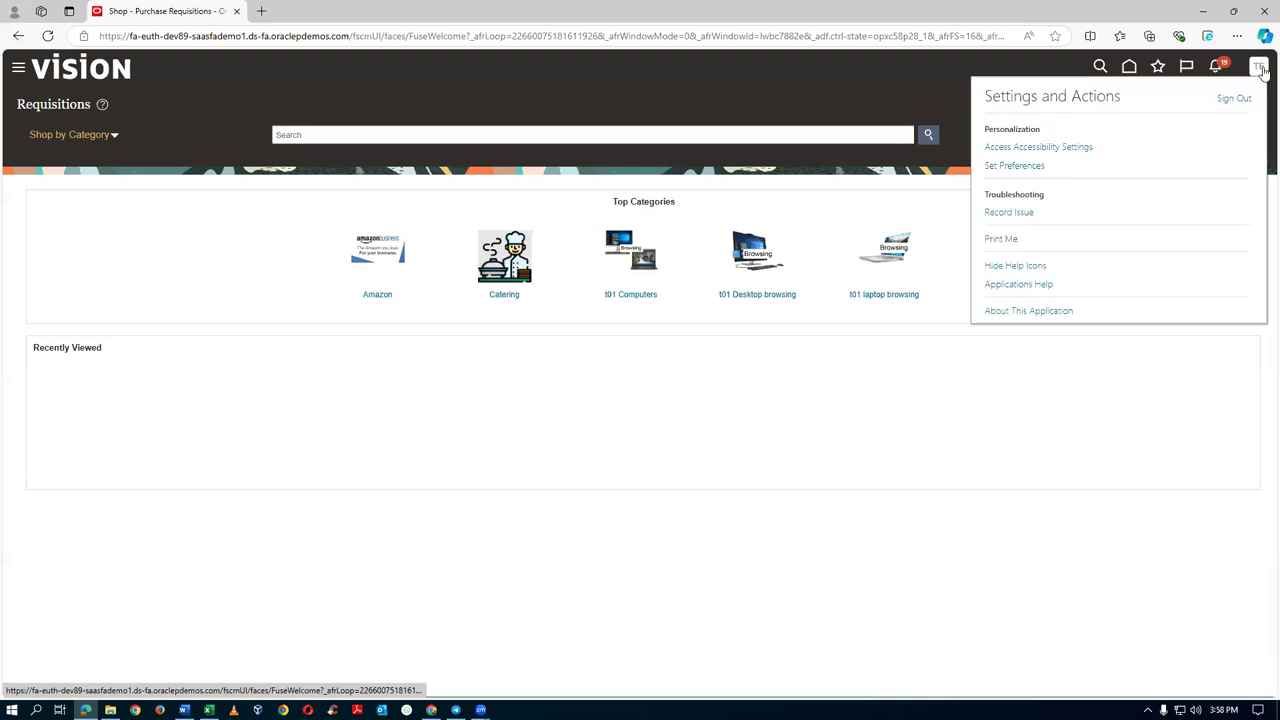
click(1240, 102)
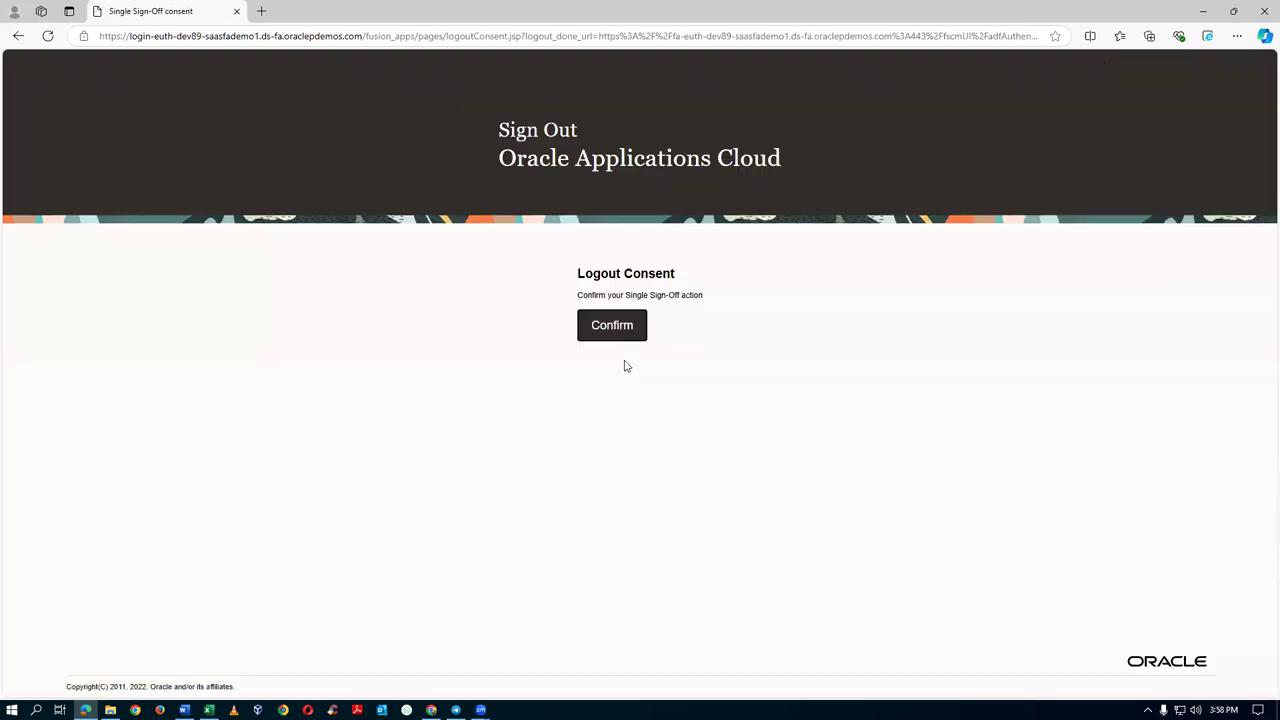
click(618, 329)
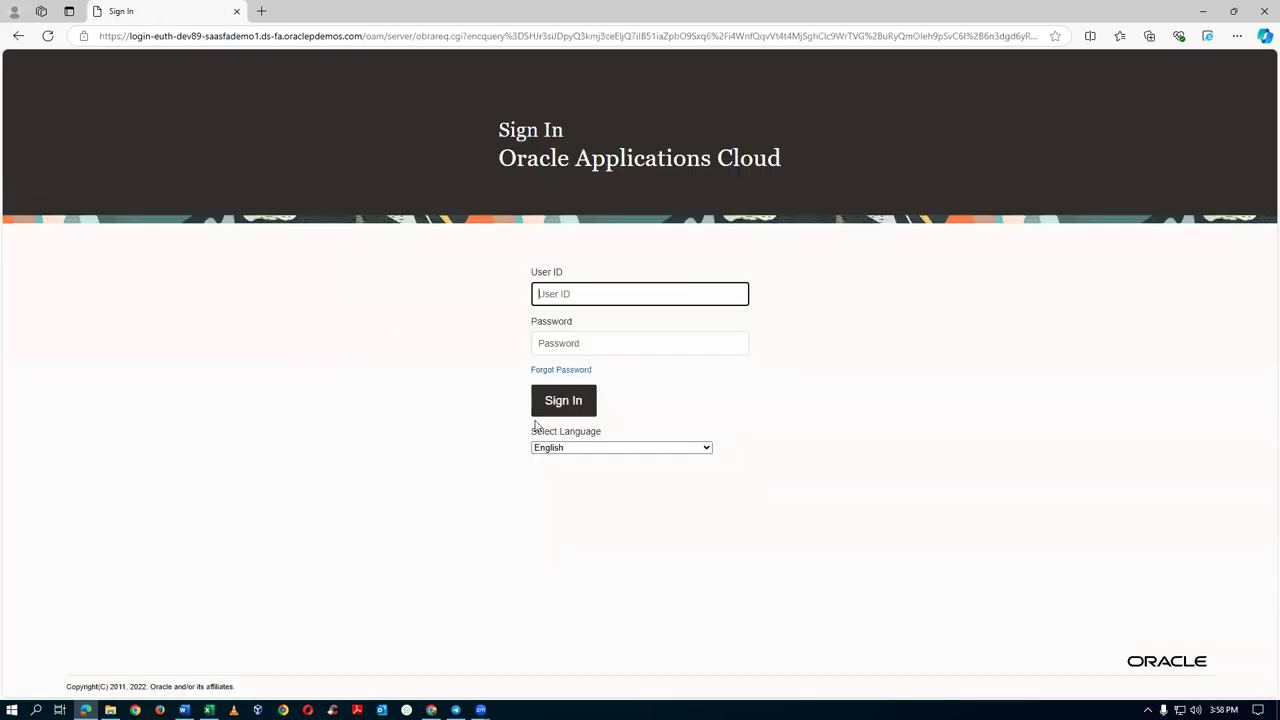
click(562, 403)
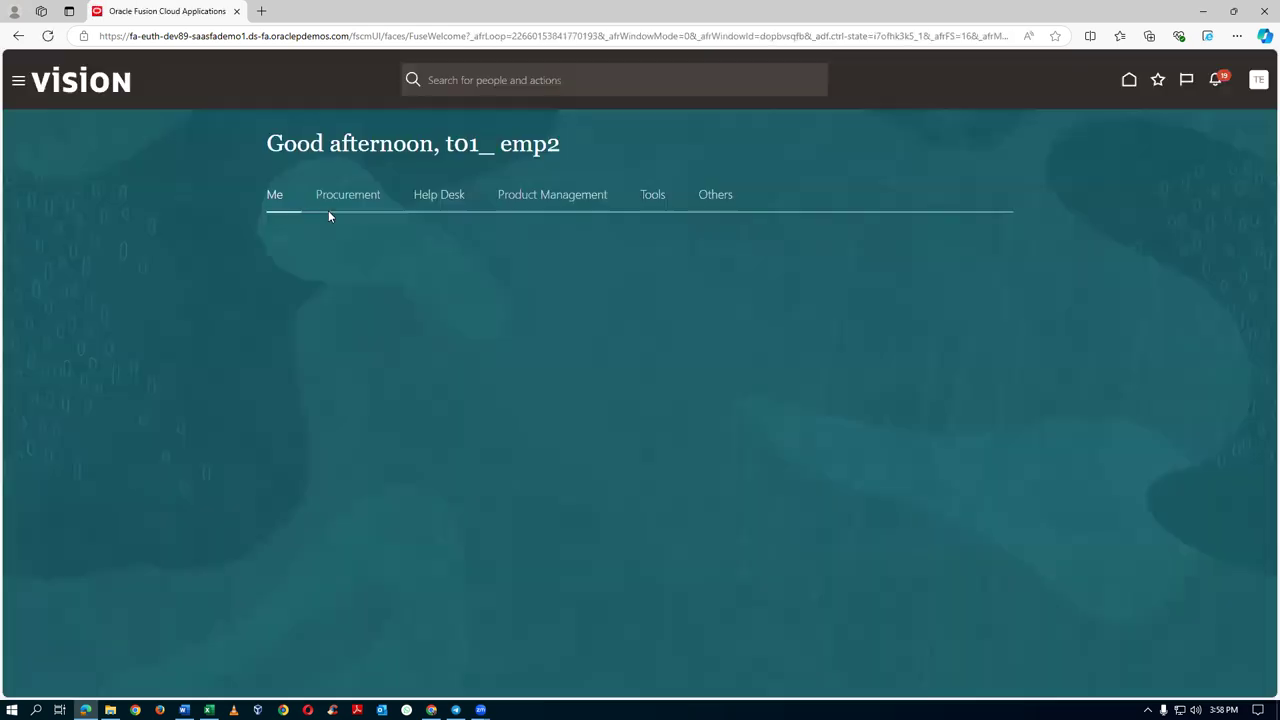
click(342, 196)
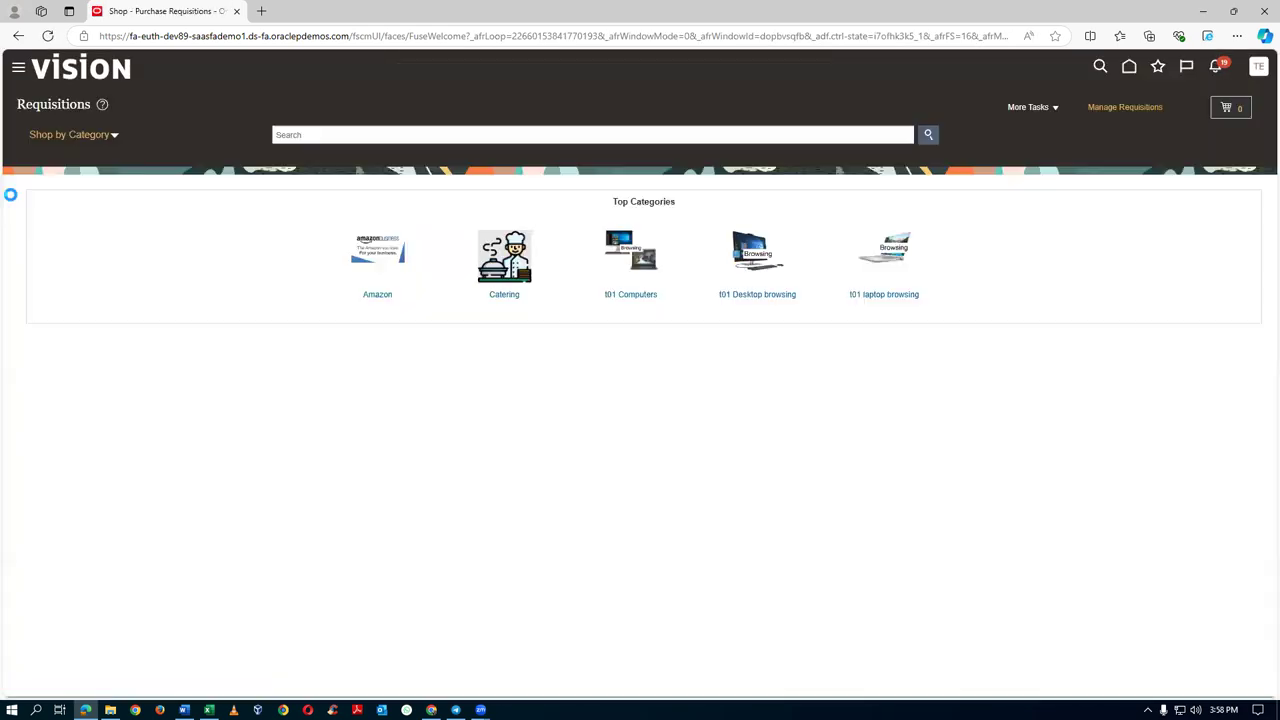
- Expand t01 Computers, t01 Desktop browsing and t01 laptop browsing in the Shop category tree
click(114, 134)
click(52, 163)
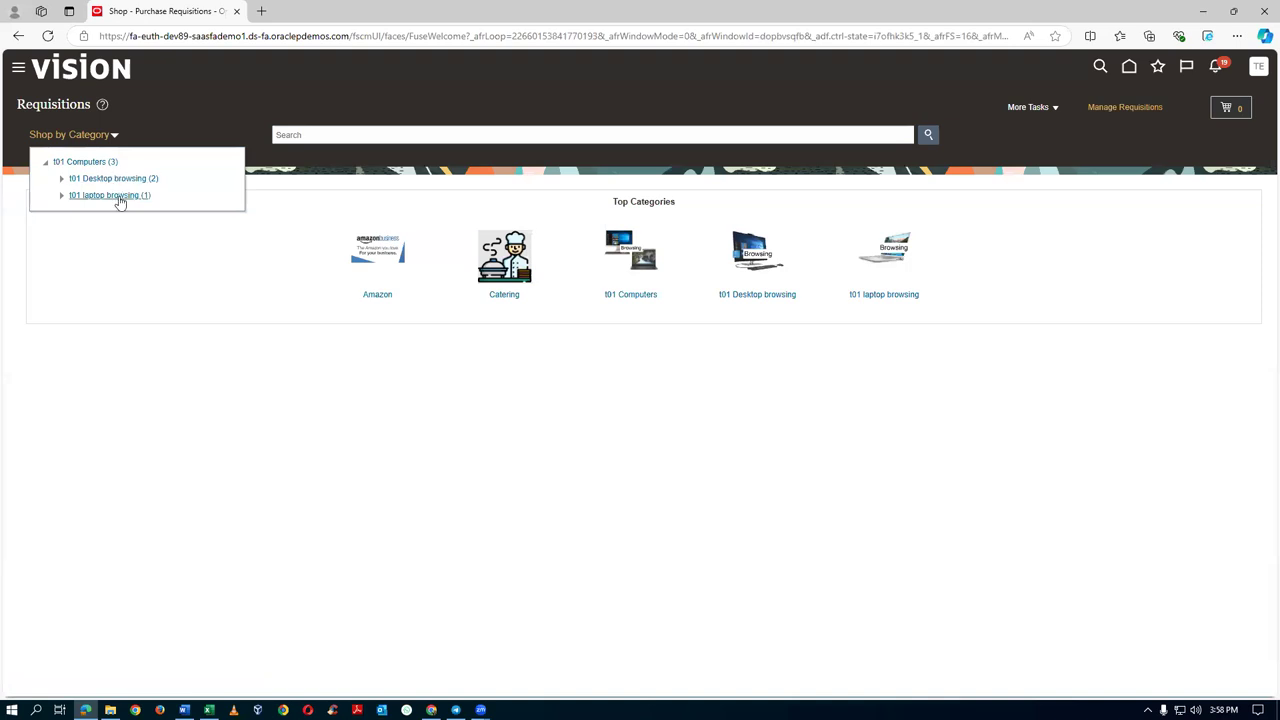
click(61, 179)
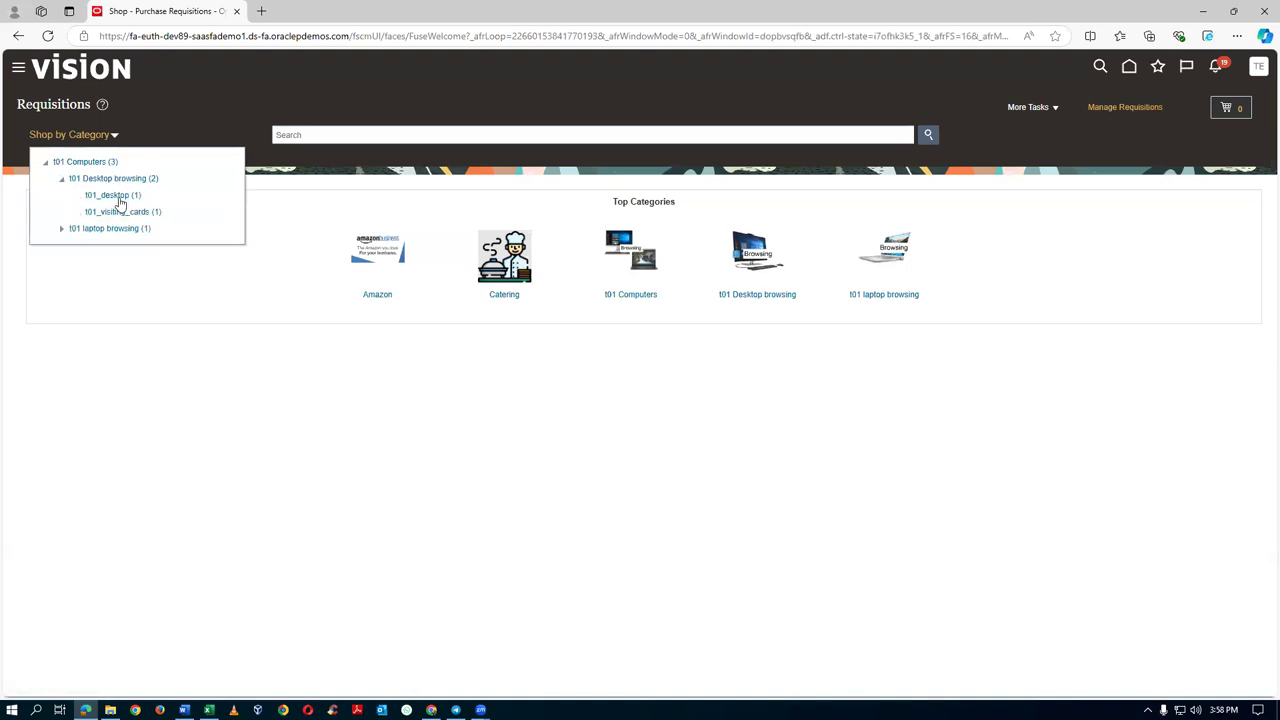
click(60, 230)
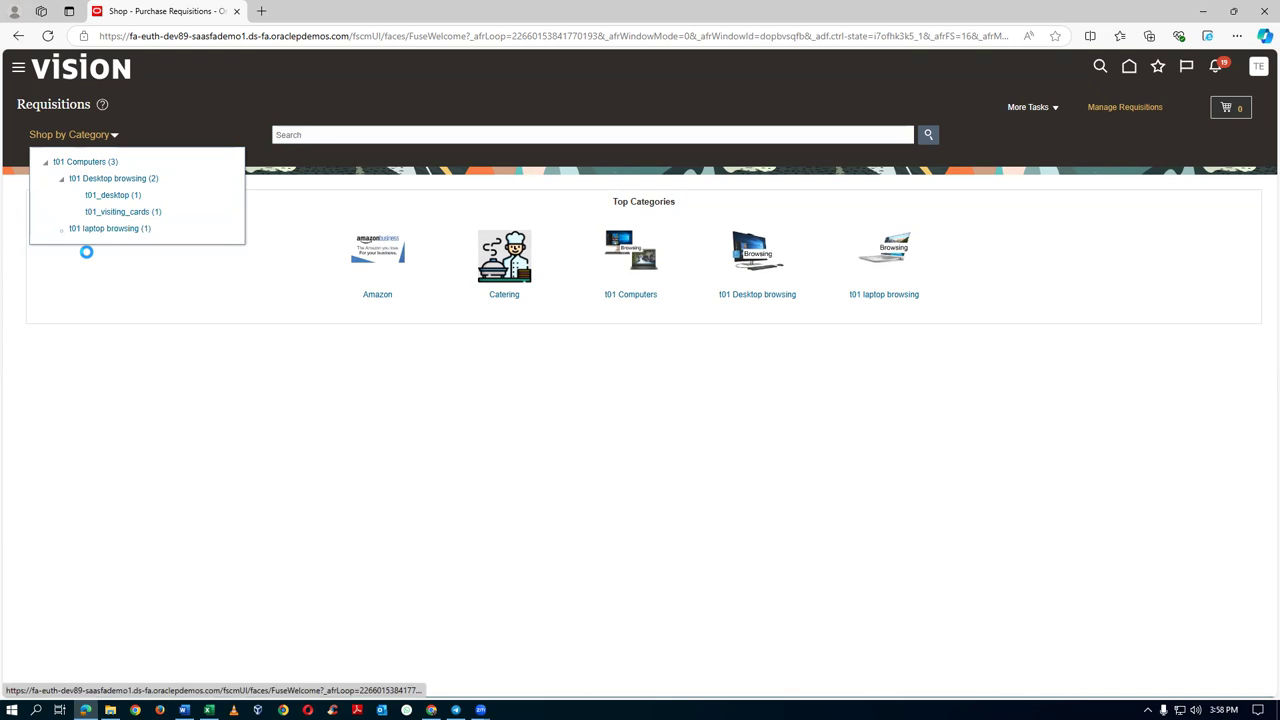
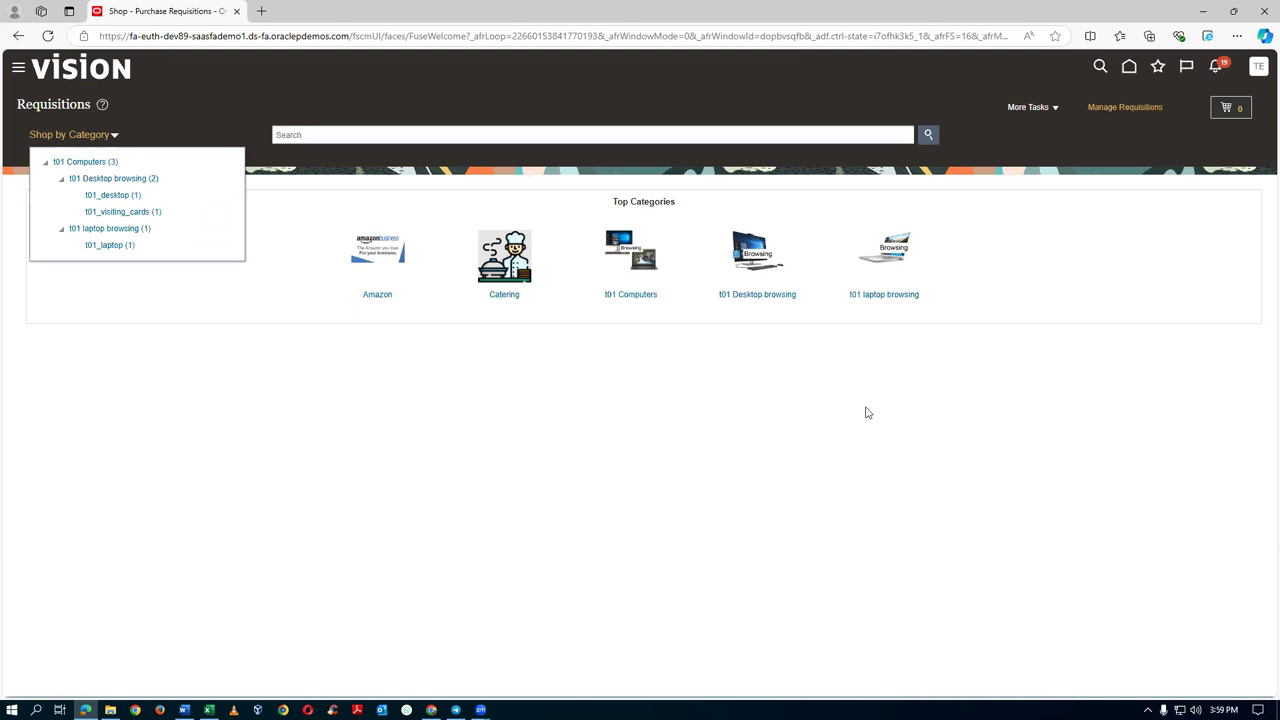
- Close the Shop by Category tree to reveal Top Categories: Amazon, Catering, t01 Computers, t01 Desktop browsing
click(898, 408)
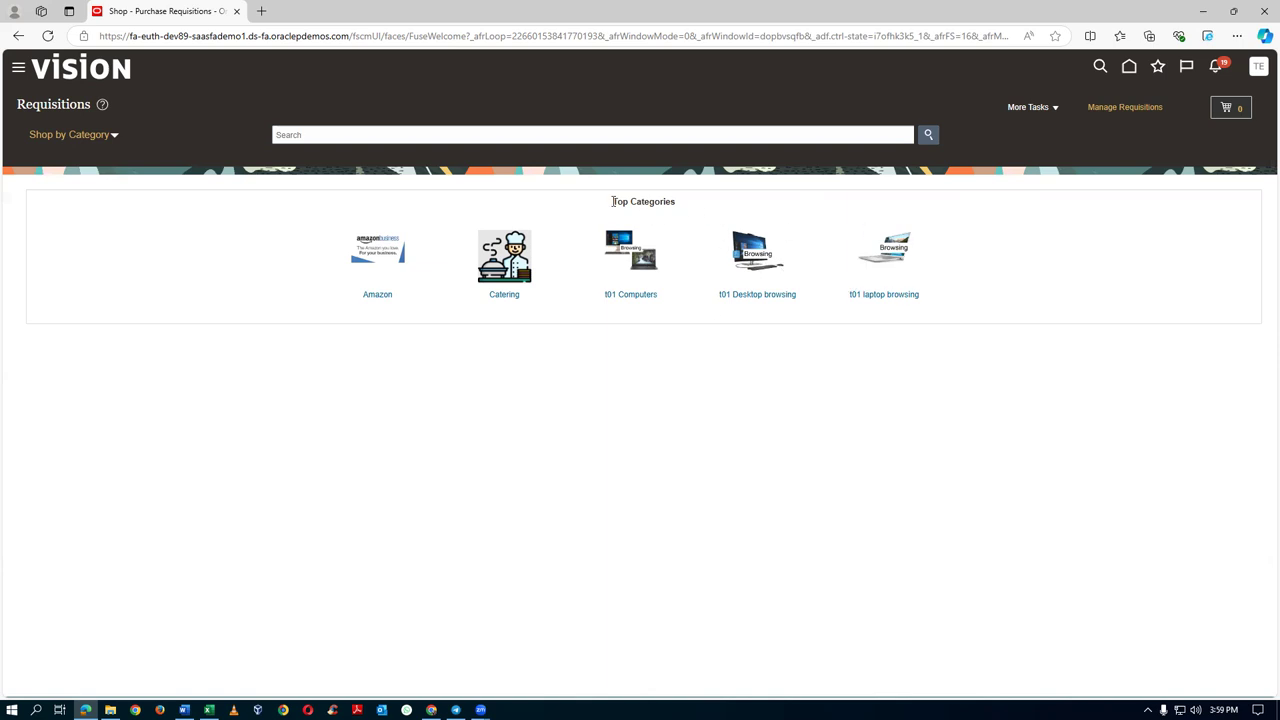
drag(613, 201, 686, 208)
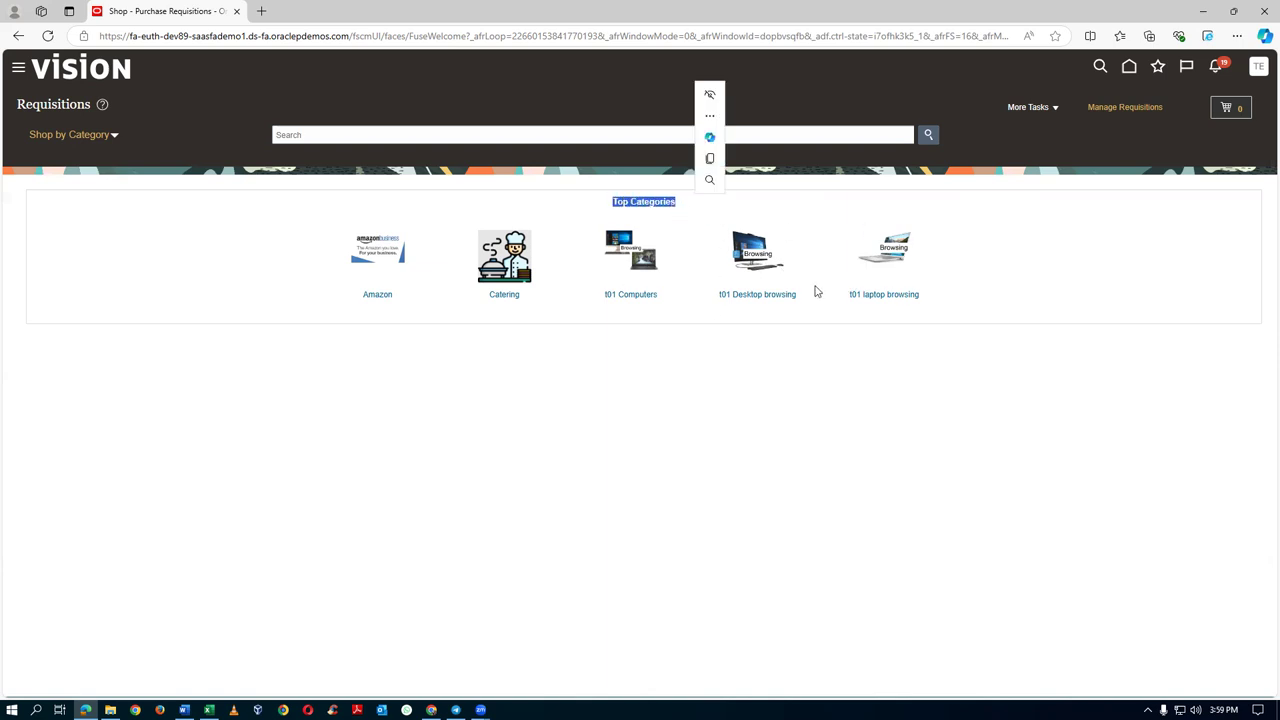
click(1104, 276)
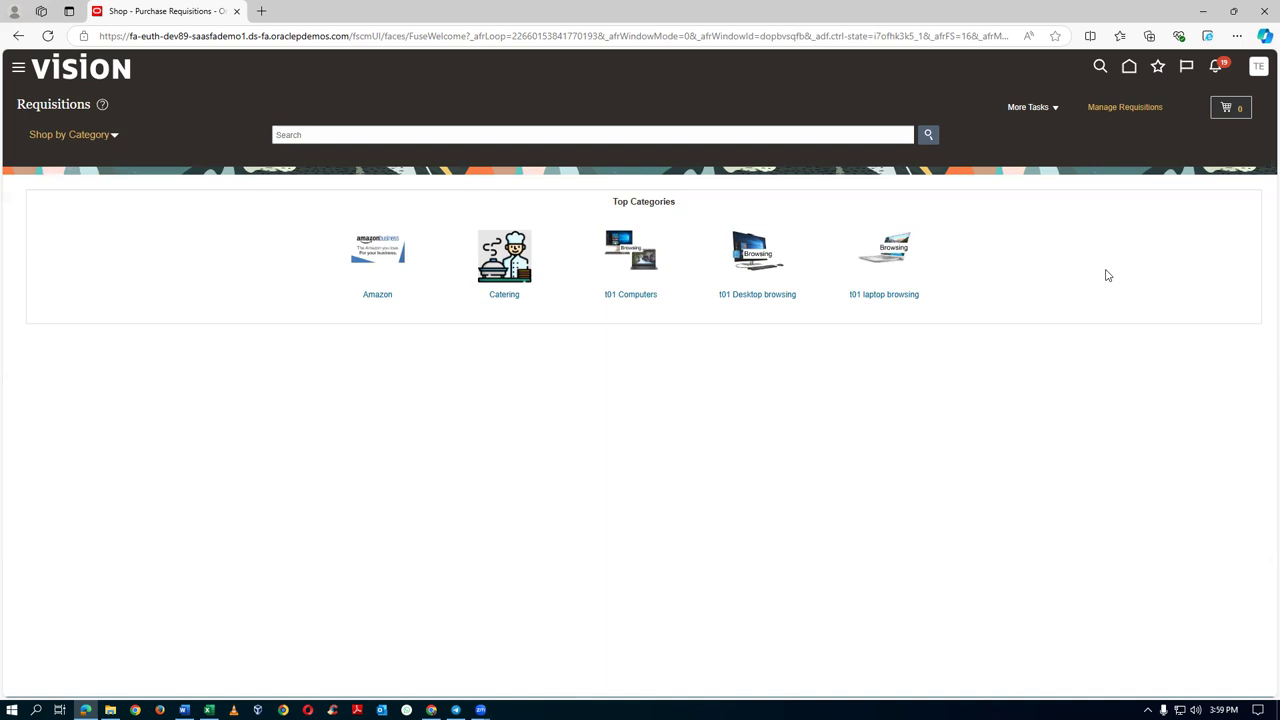